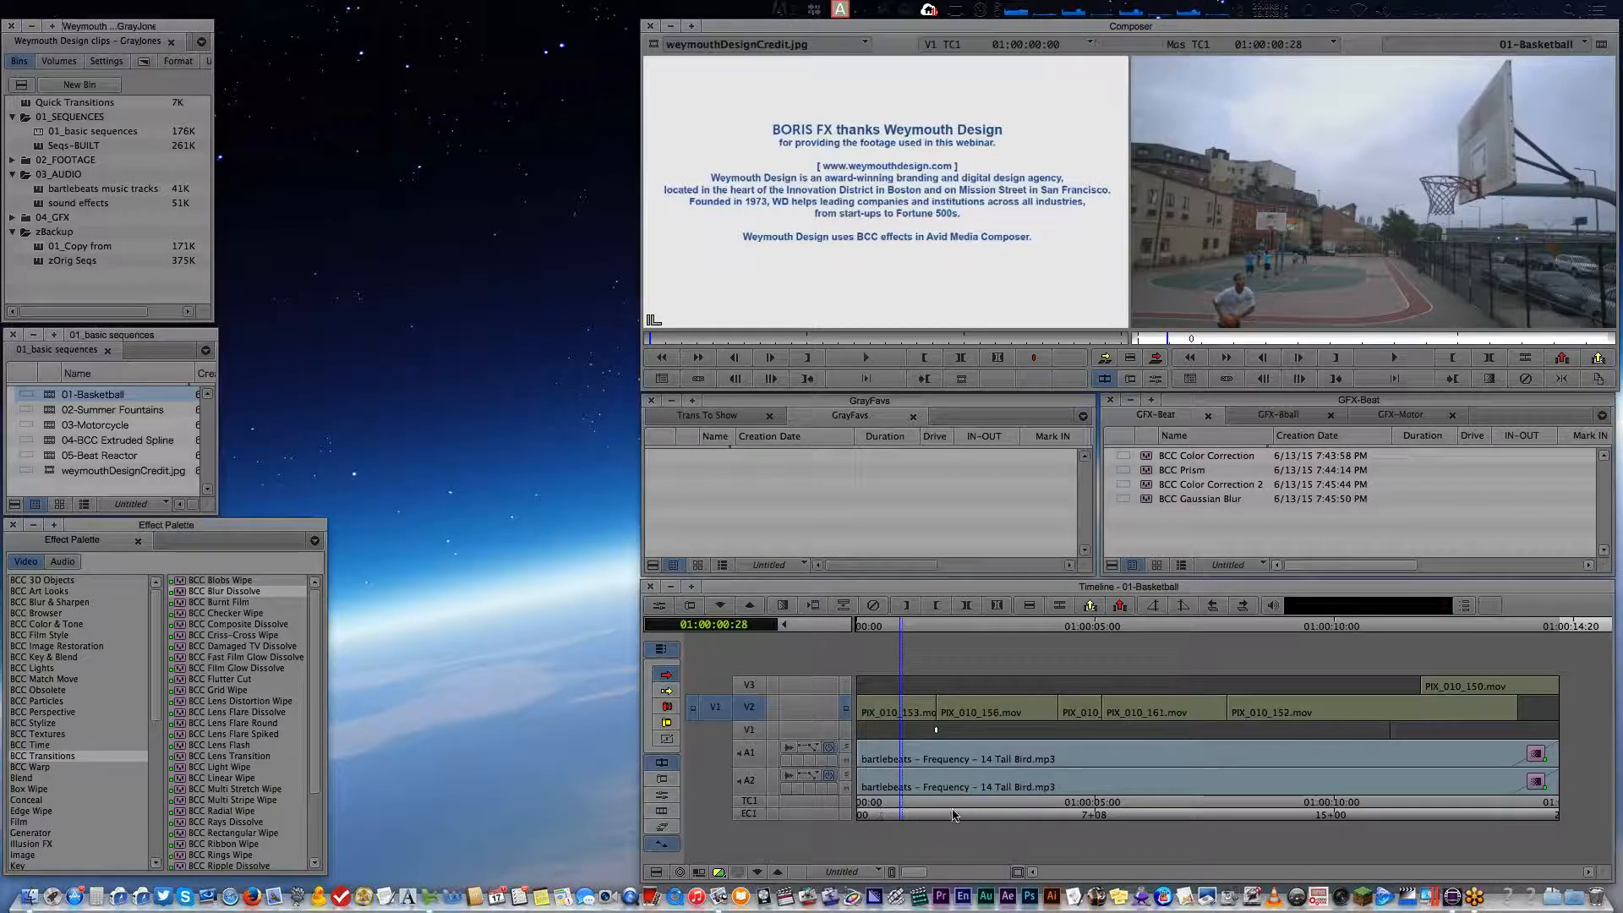
# Apply BCC Blur Dissolve to the cut between PIX_010_153.mov and PIX_010_156.mov on V2 and show its parameters
pyautogui.click(906, 814)
pyautogui.press('space')
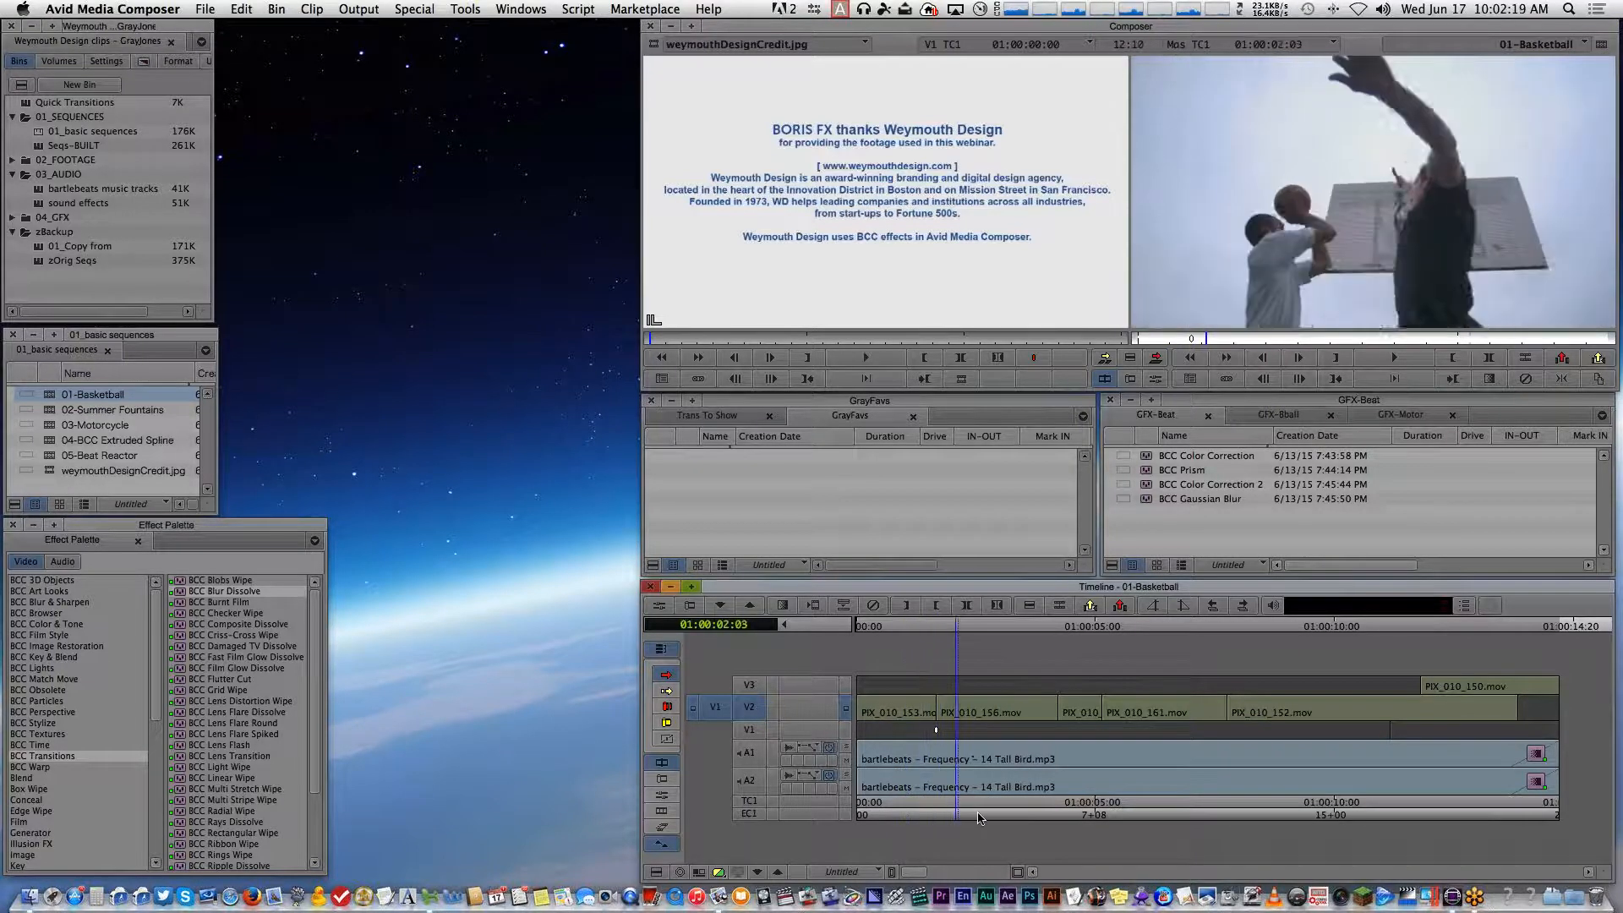
pyautogui.press('a')
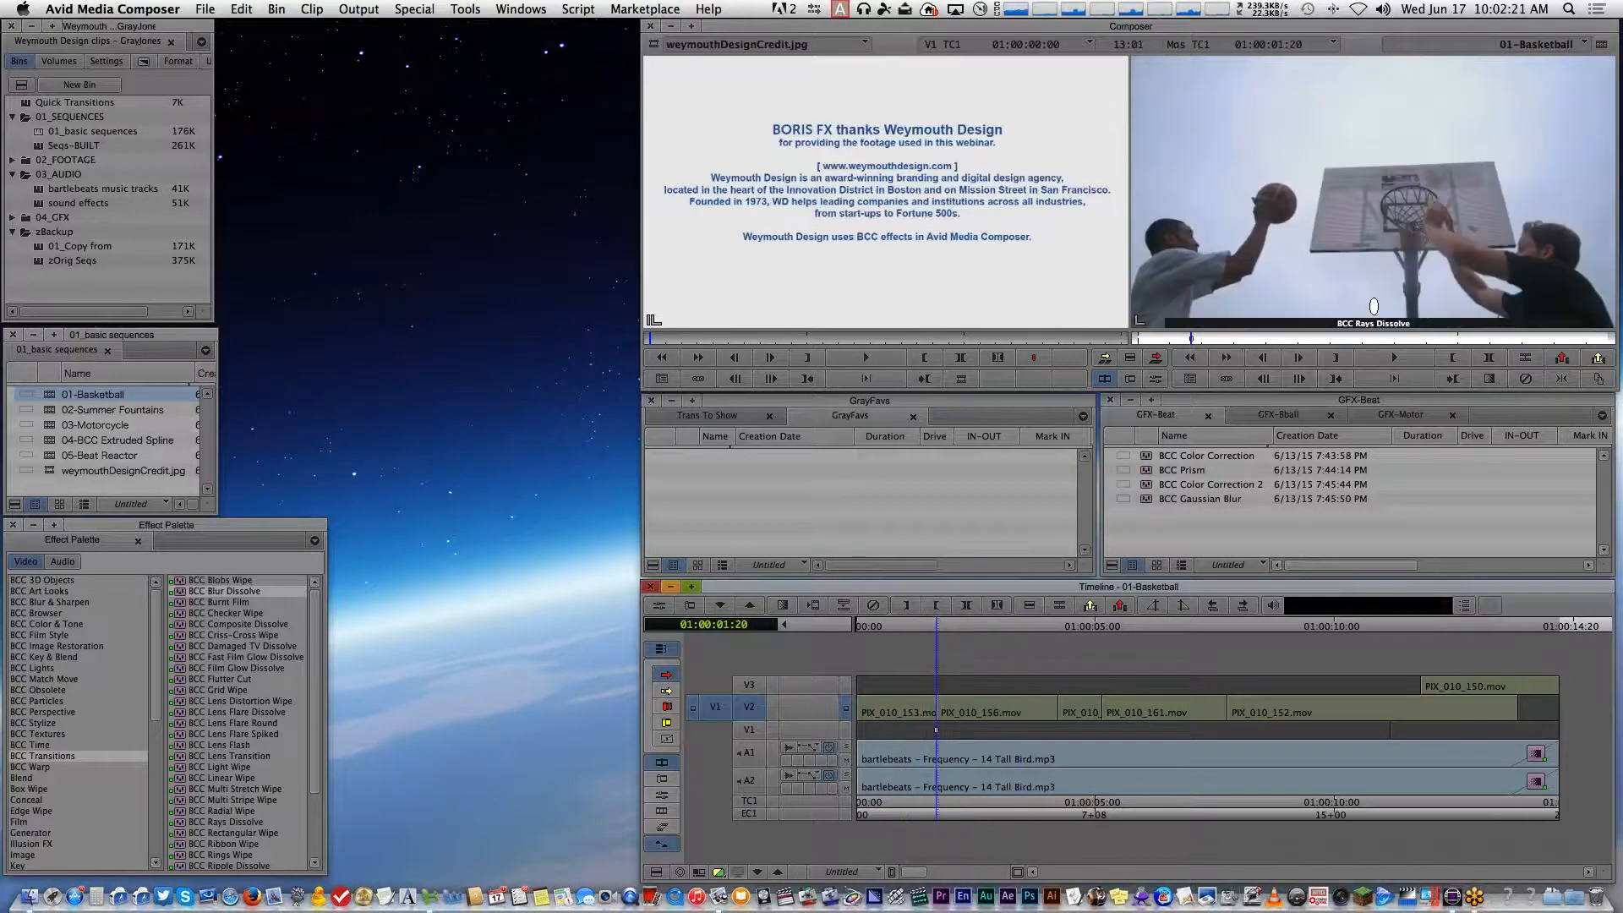
pyautogui.click(180, 594)
pyautogui.moveTo(1076, 671); pyautogui.dragTo(937, 705)
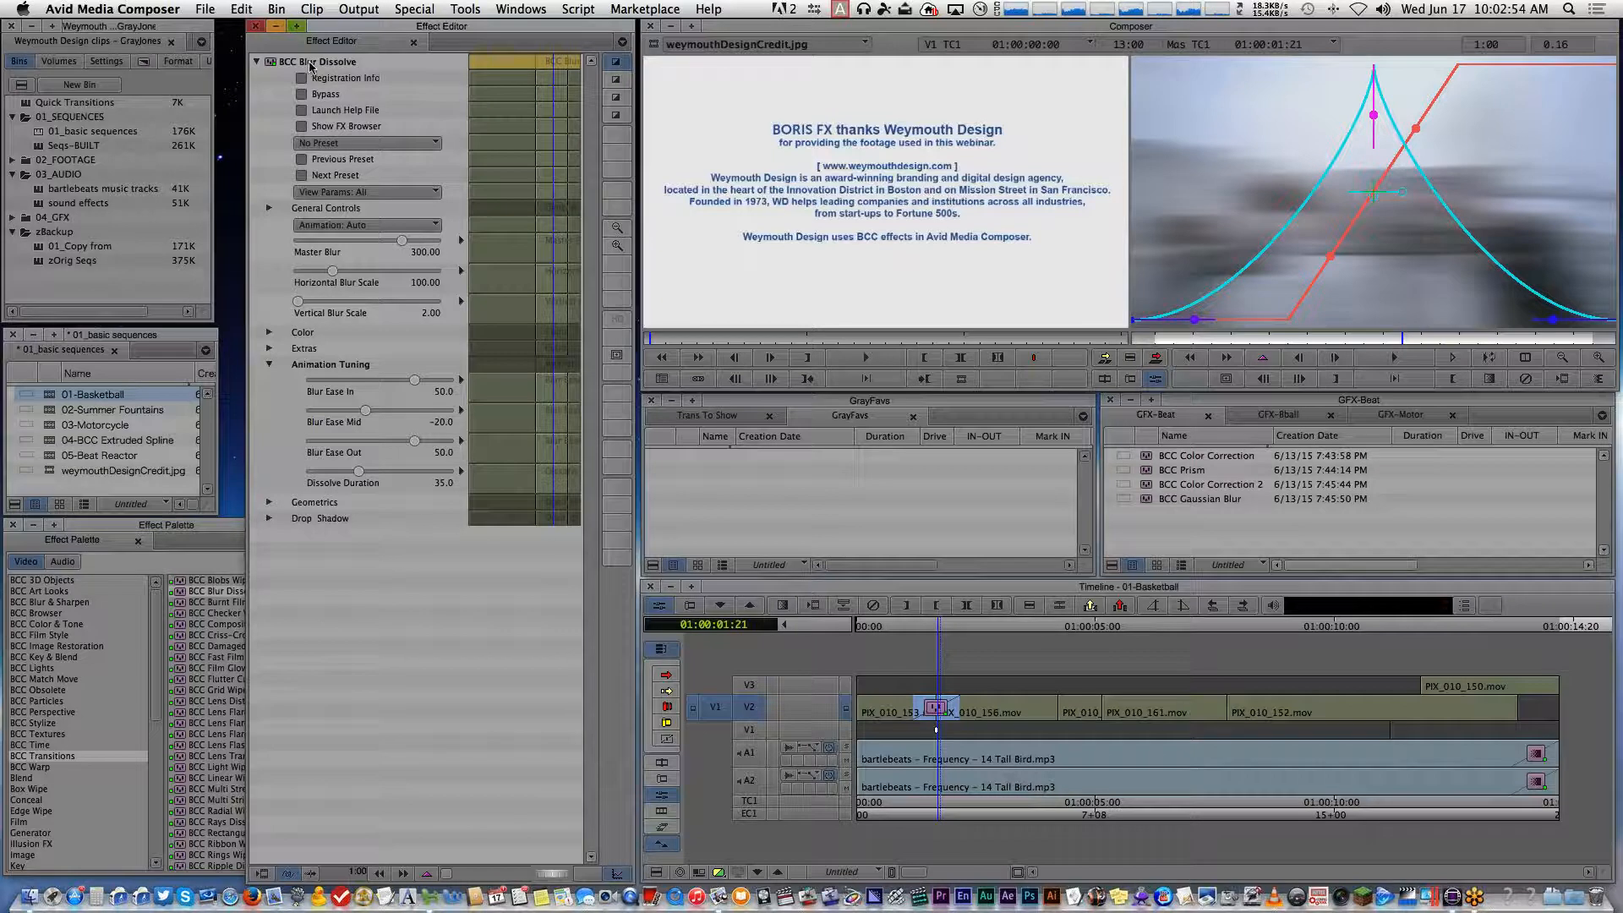
pyautogui.click(659, 605)
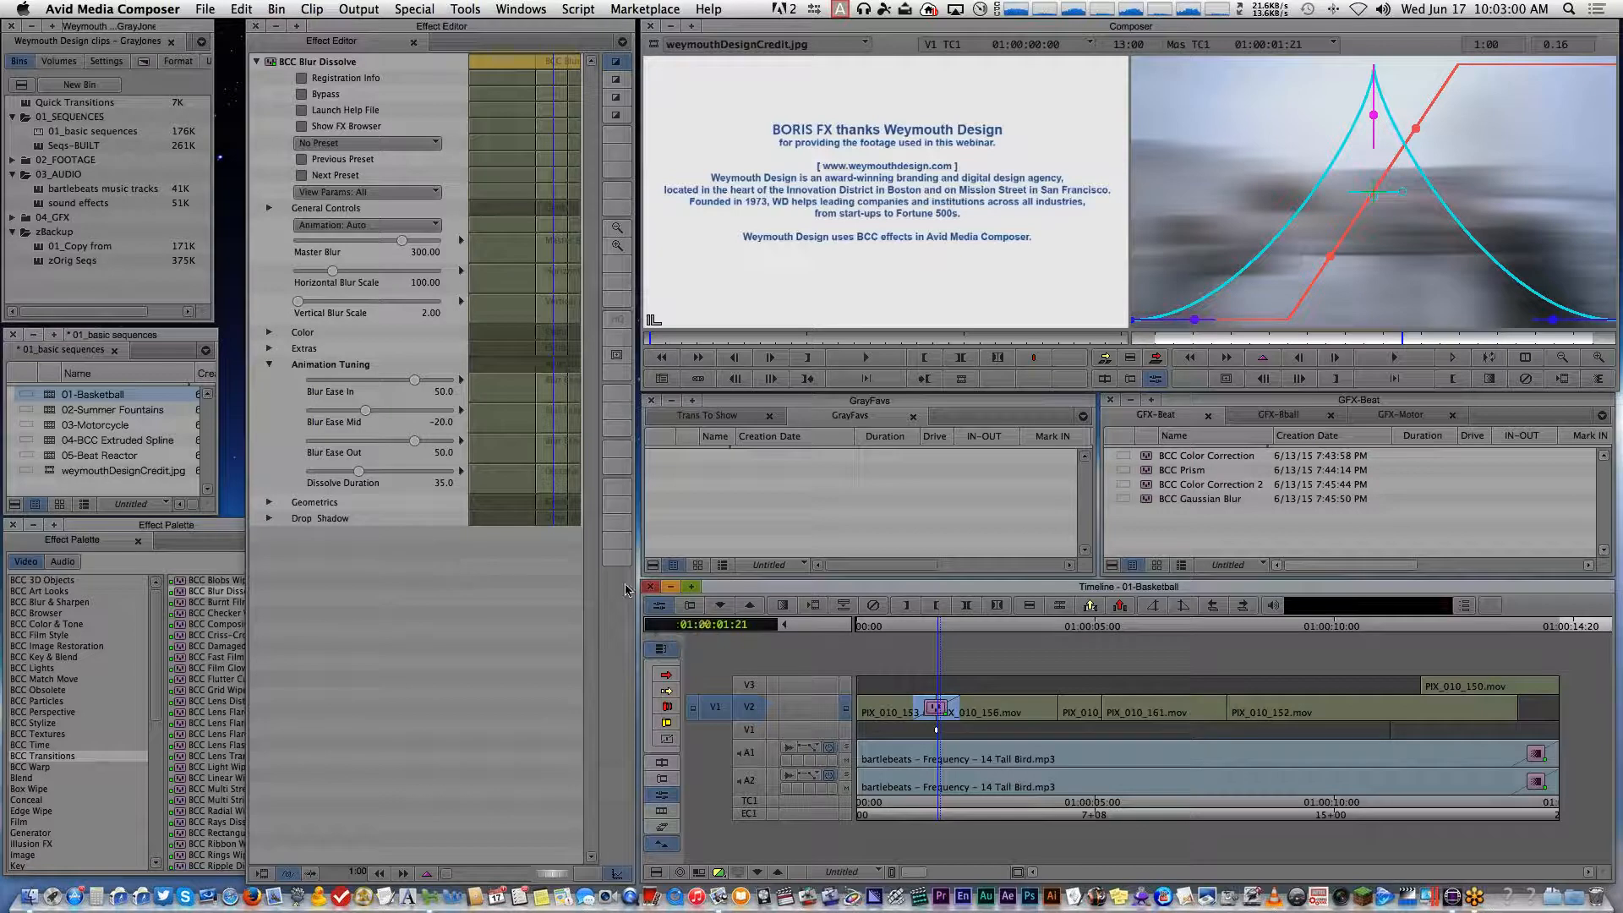
# Reveal the drop shadow options and set Blur Ease In to about -16.2, Ease Mid to -63.8 and Ease Out to 11.2
pyautogui.click(279, 518)
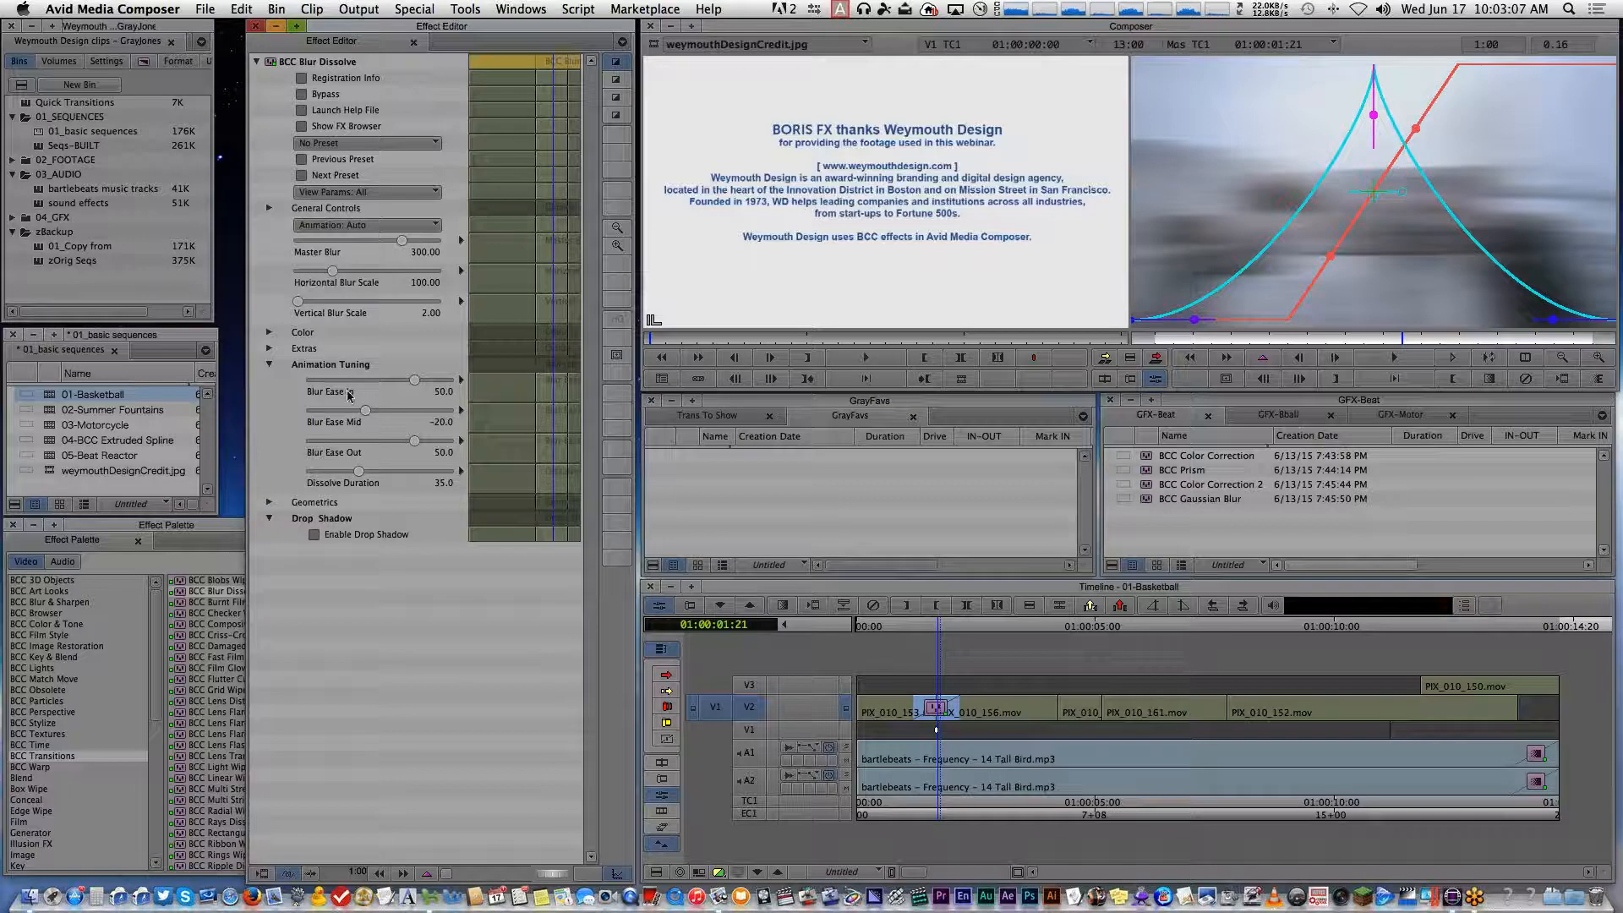
pyautogui.moveTo(413, 380); pyautogui.dragTo(369, 381)
pyautogui.moveTo(414, 440); pyautogui.dragTo(334, 412)
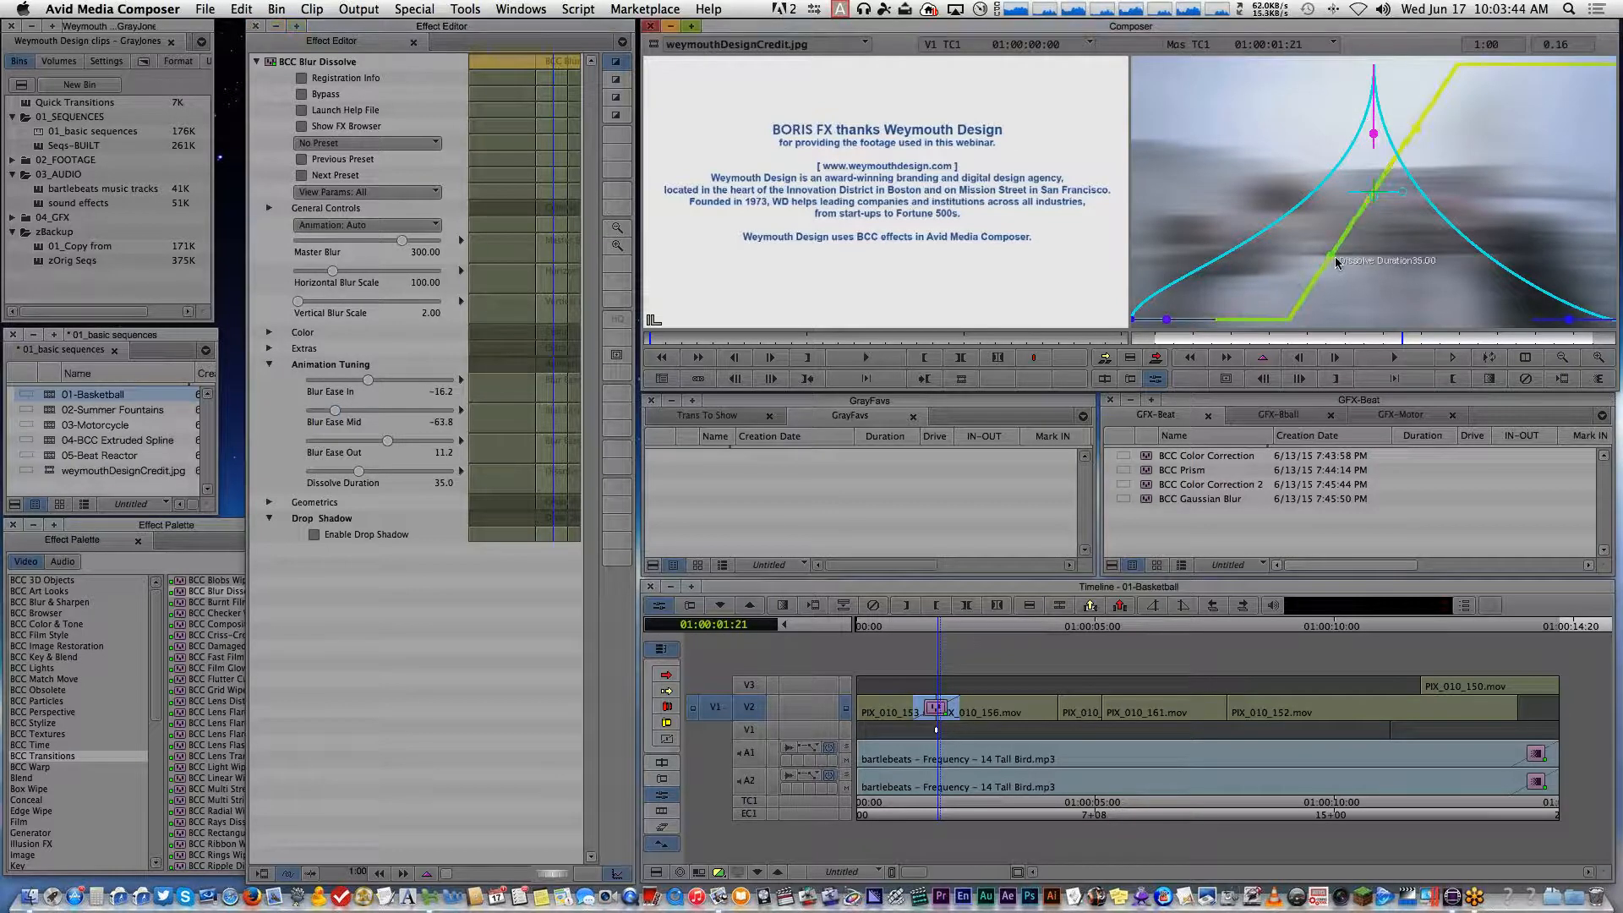
# Reshape the on-screen curves to about 55.8 Blur Ease In, -59.7 Ease Mid, 49.2 Ease Out and 22.4 Dissolve Duration
pyautogui.moveTo(1336, 257); pyautogui.dragTo(1331, 260)
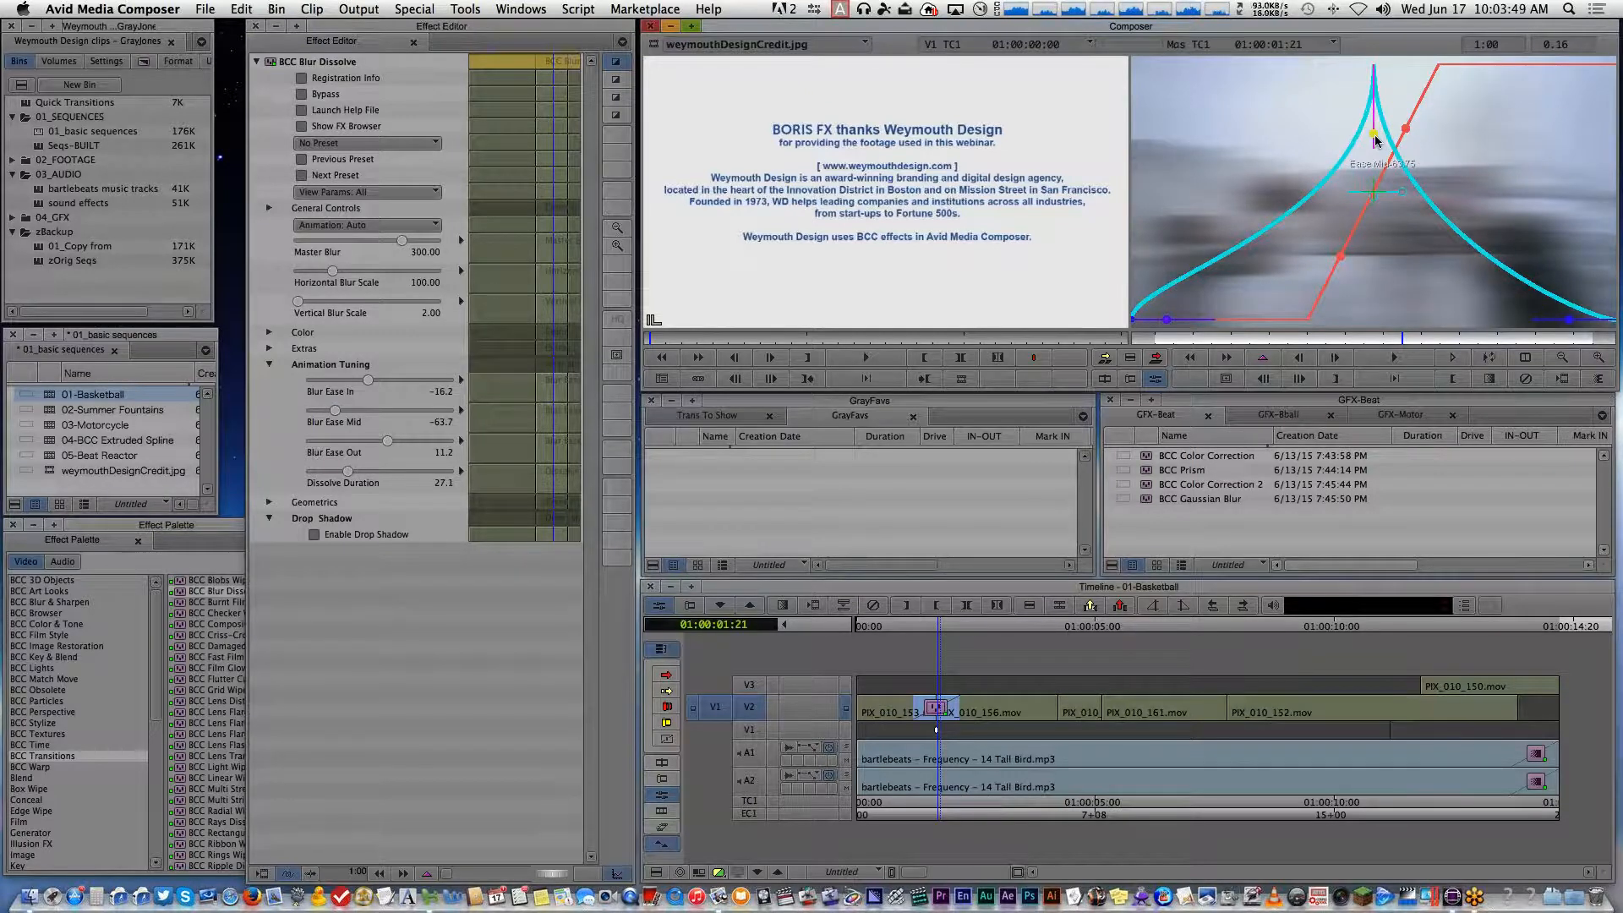
pyautogui.moveTo(1374, 141); pyautogui.dragTo(1372, 141)
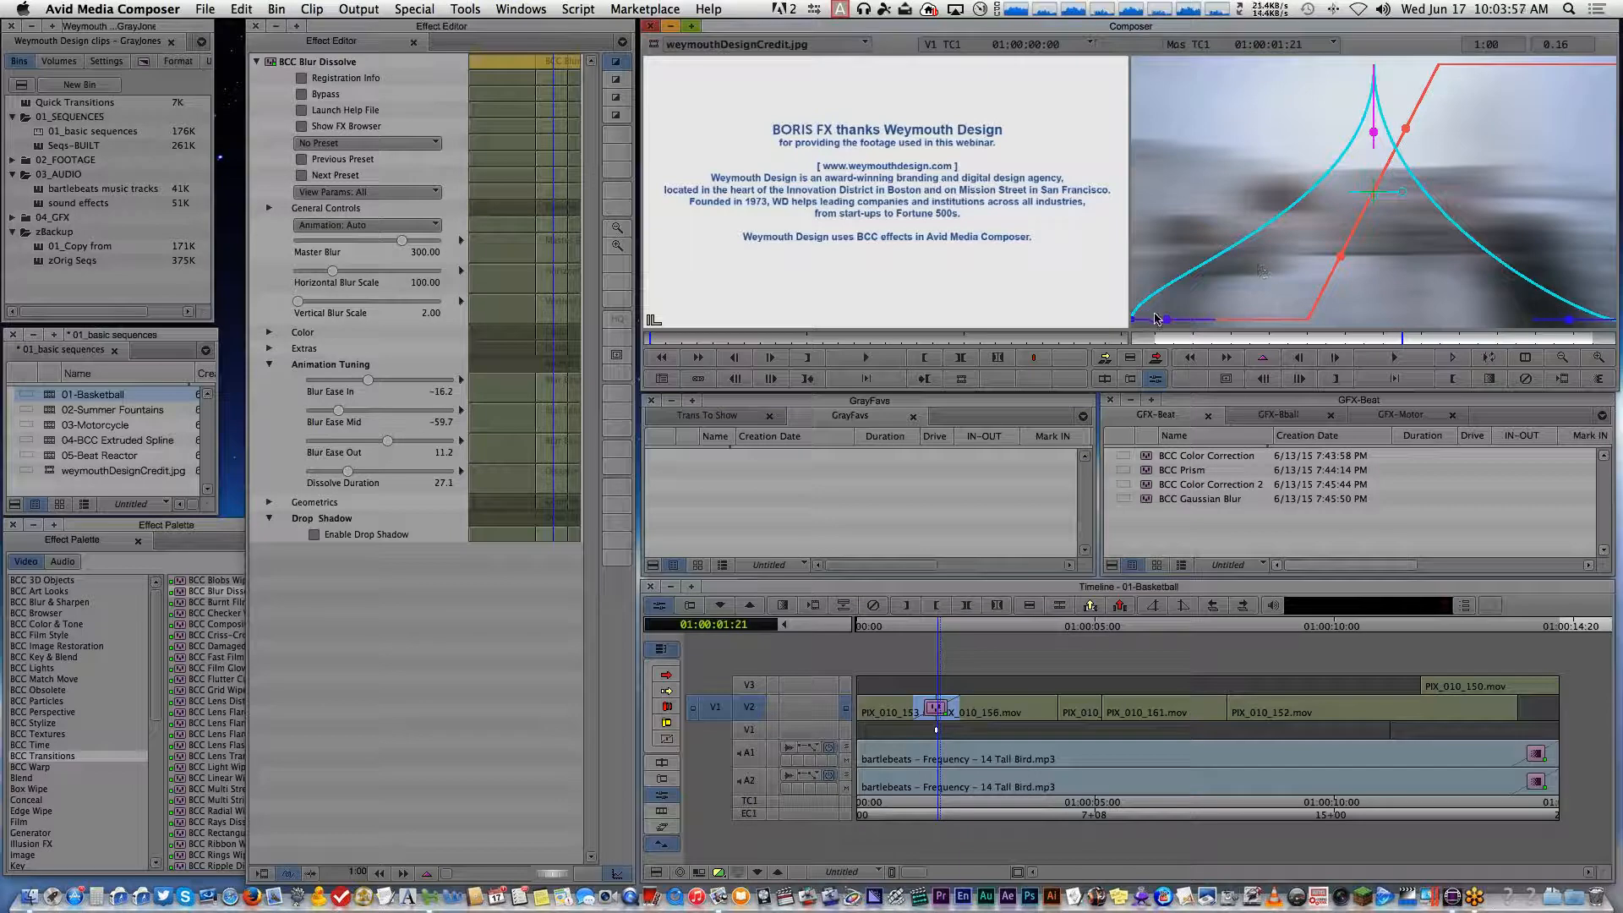
pyautogui.moveTo(1163, 322)
pyautogui.moveTo(1165, 321); pyautogui.dragTo(1197, 320)
pyautogui.moveTo(1569, 322)
pyautogui.moveTo(1568, 322); pyautogui.dragTo(1552, 319)
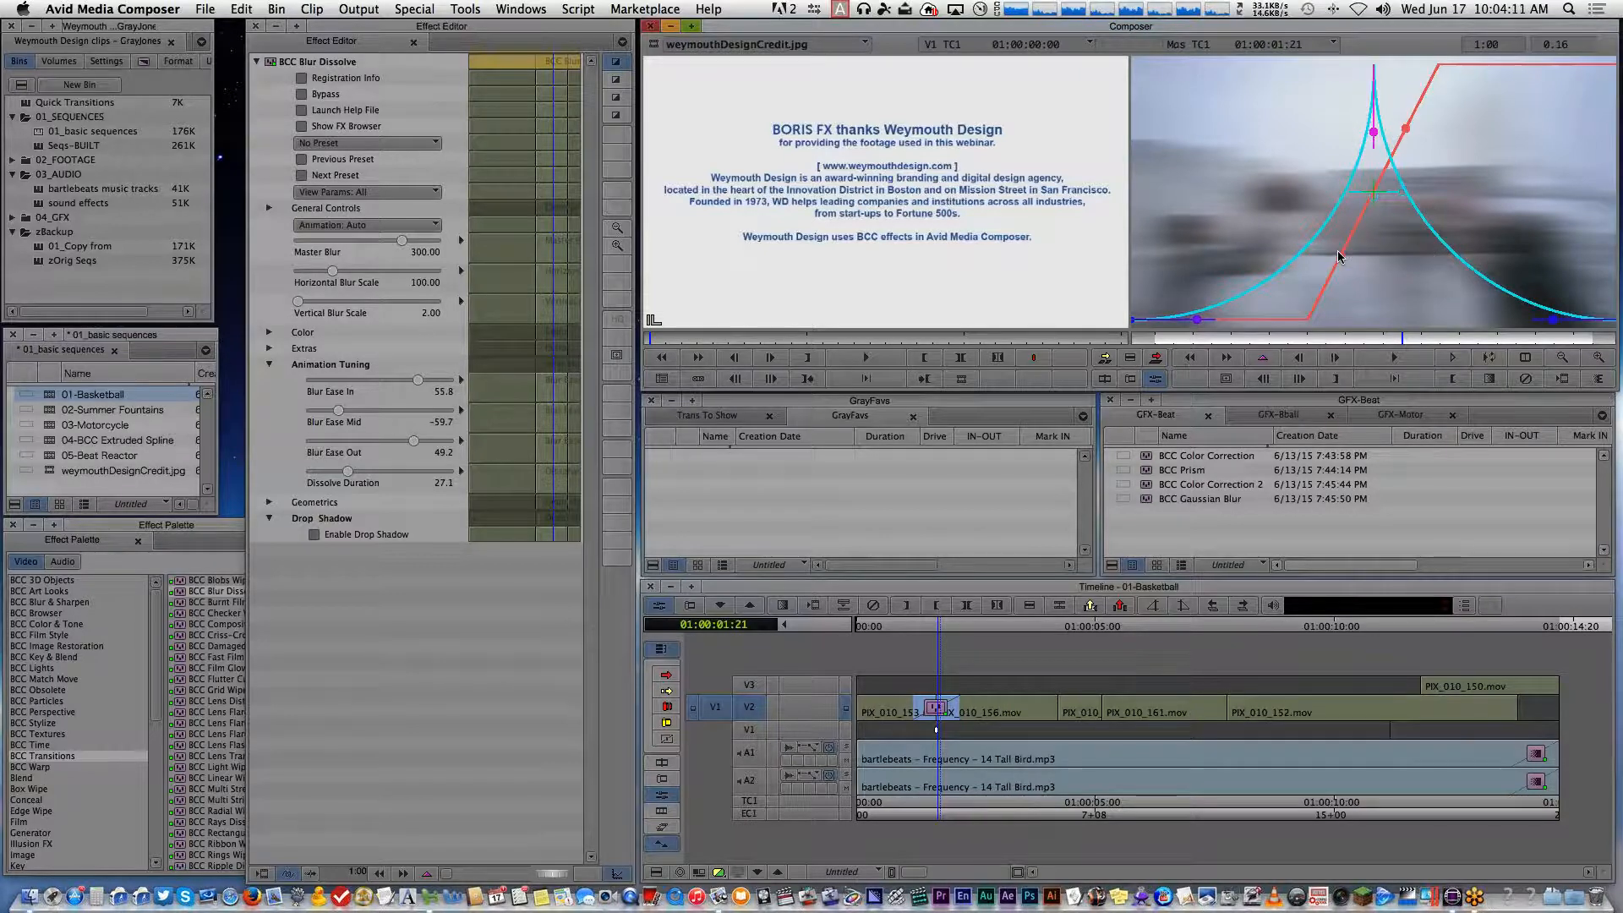
pyautogui.moveTo(1342, 257); pyautogui.dragTo(1349, 256)
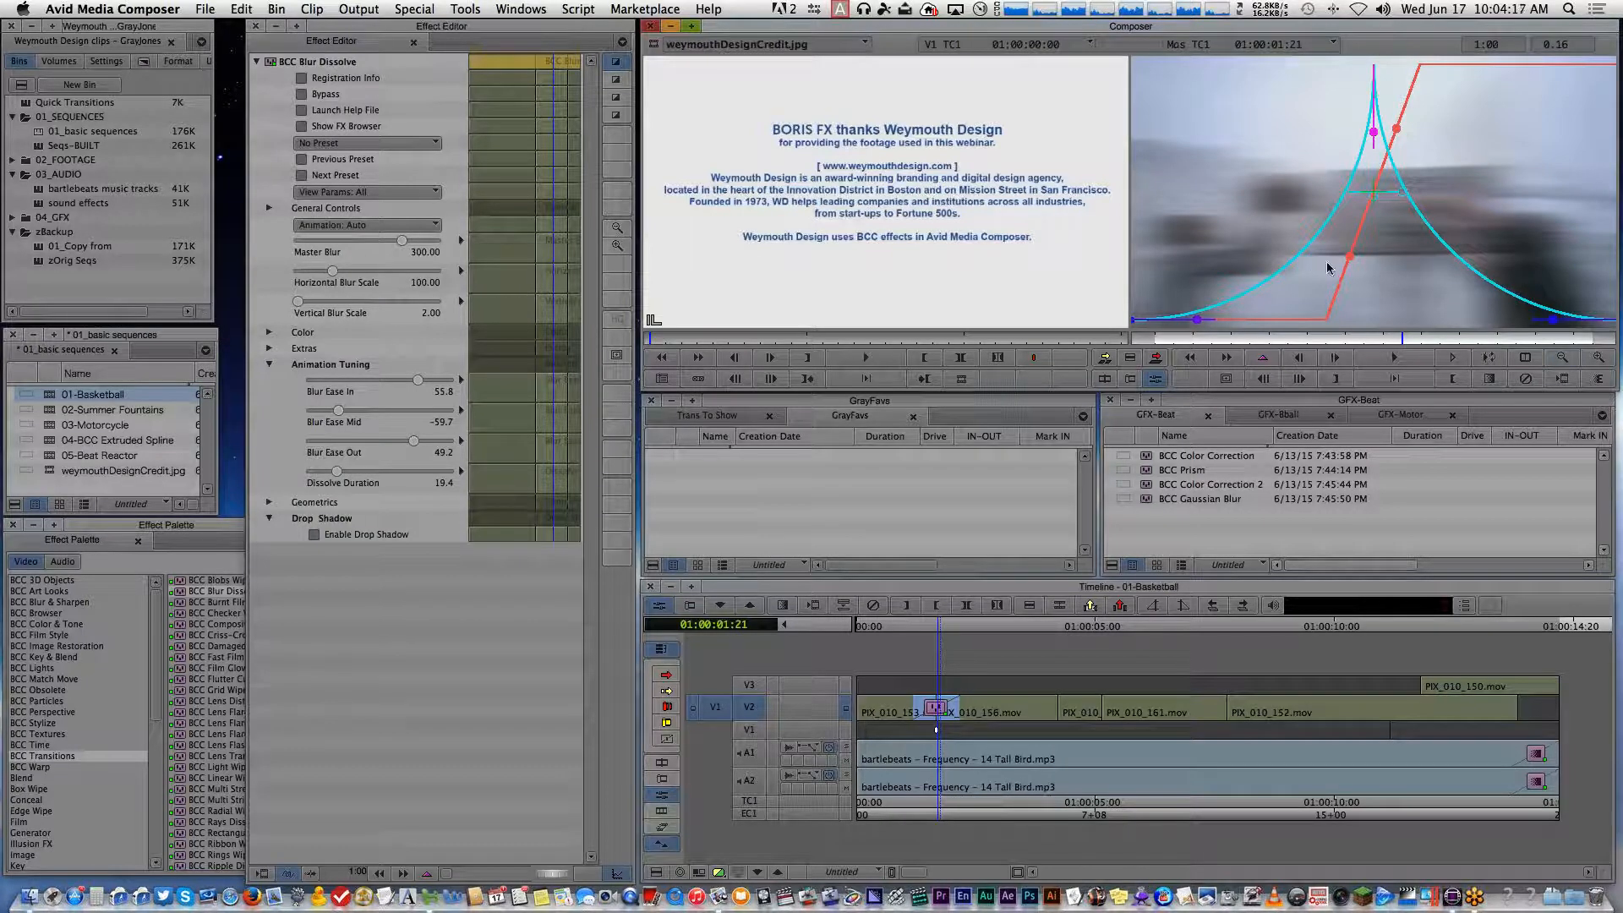
pyautogui.moveTo(1344, 262); pyautogui.dragTo(1360, 279)
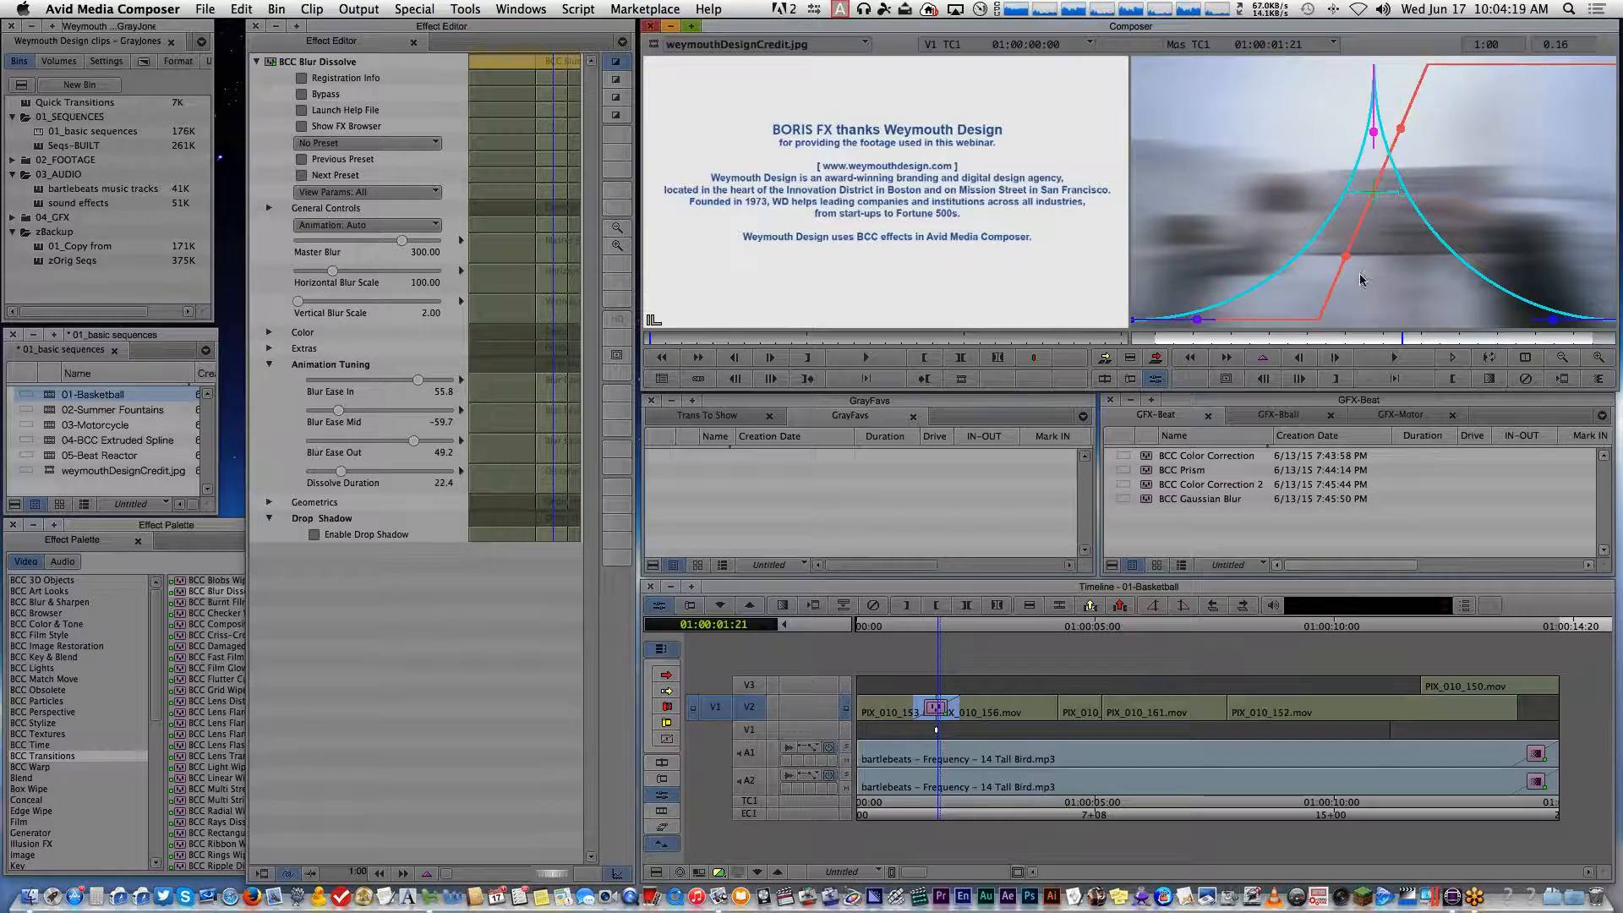
# Scrub back and forth through the Blur Dissolve to preview the blur timing
pyautogui.click(1234, 336)
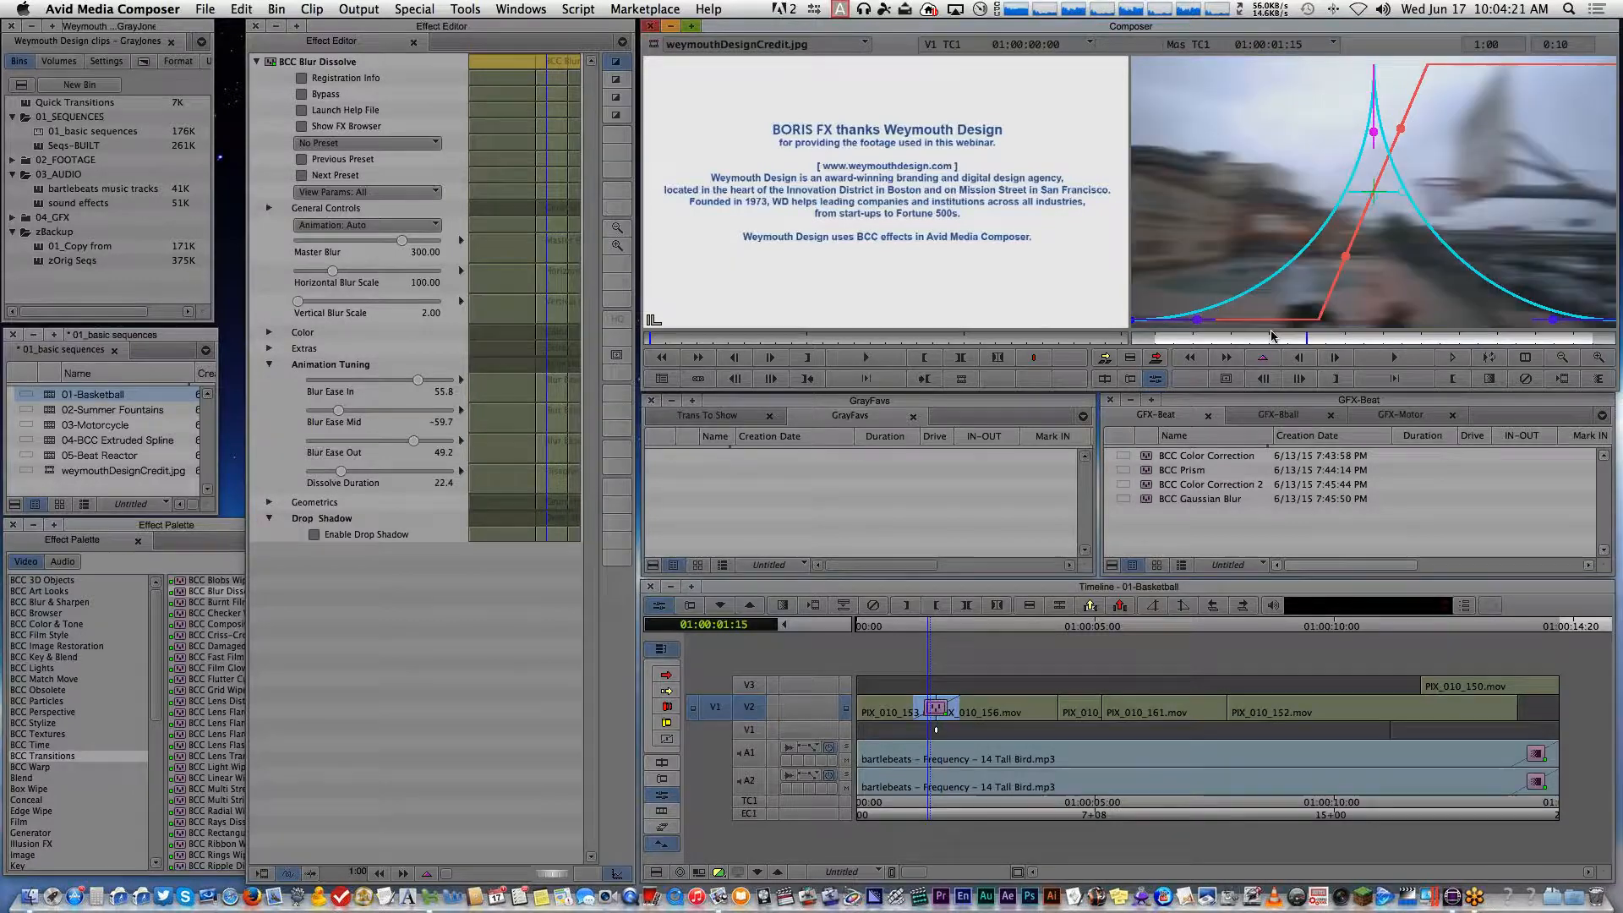
pyautogui.moveTo(1234, 329); pyautogui.dragTo(1418, 312)
pyautogui.moveTo(1477, 320); pyautogui.dragTo(1344, 321)
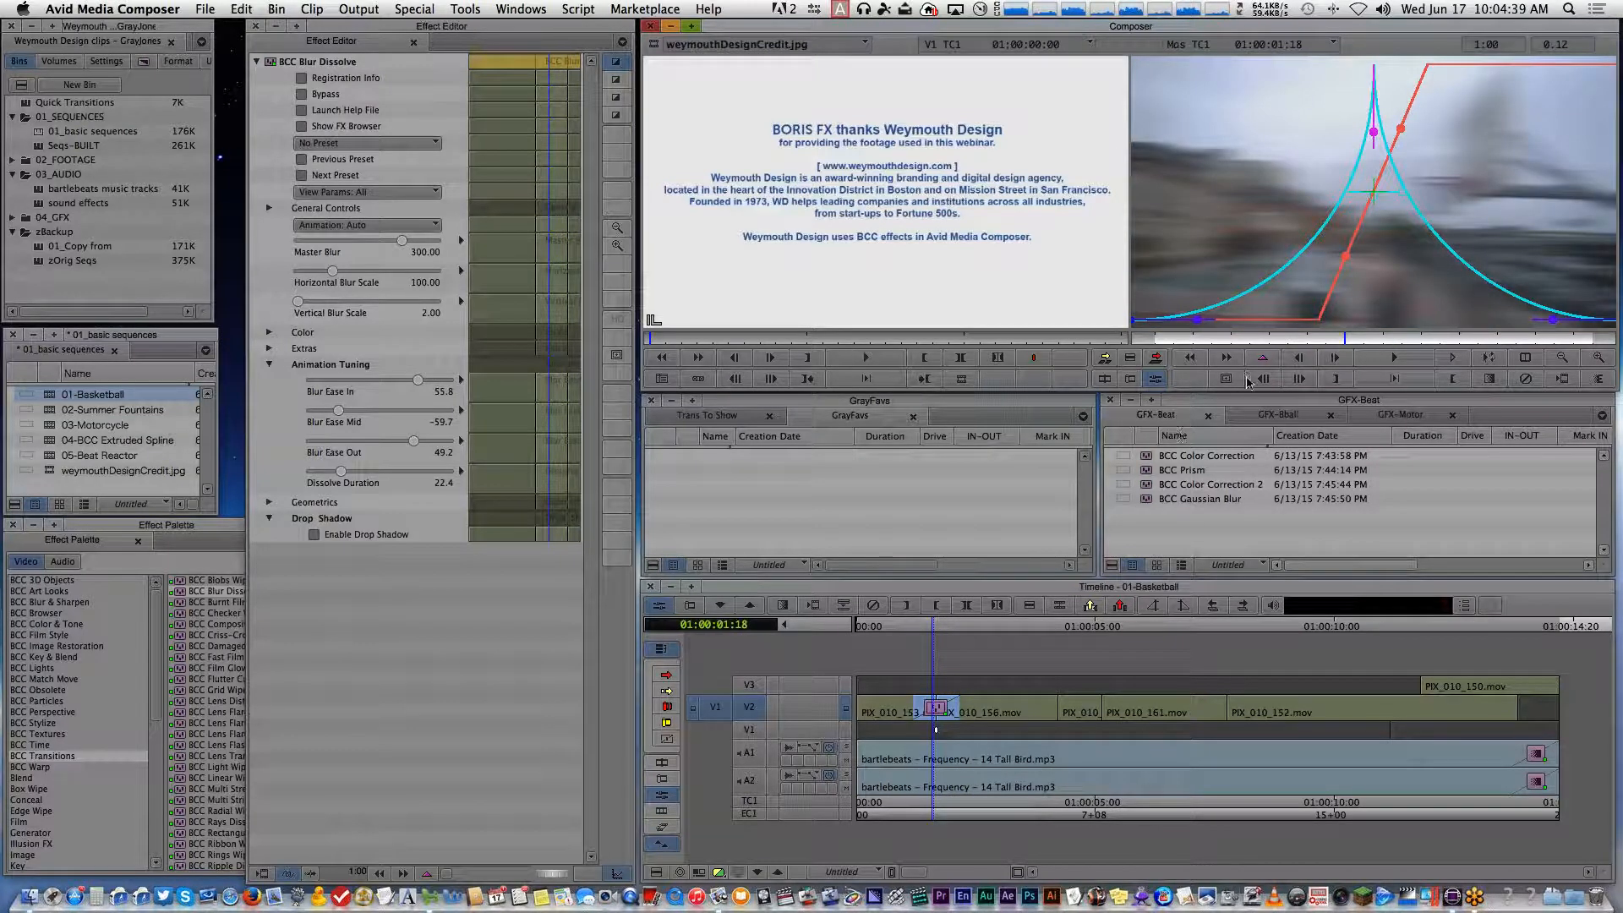
pyautogui.moveTo(1350, 338); pyautogui.dragTo(1285, 341)
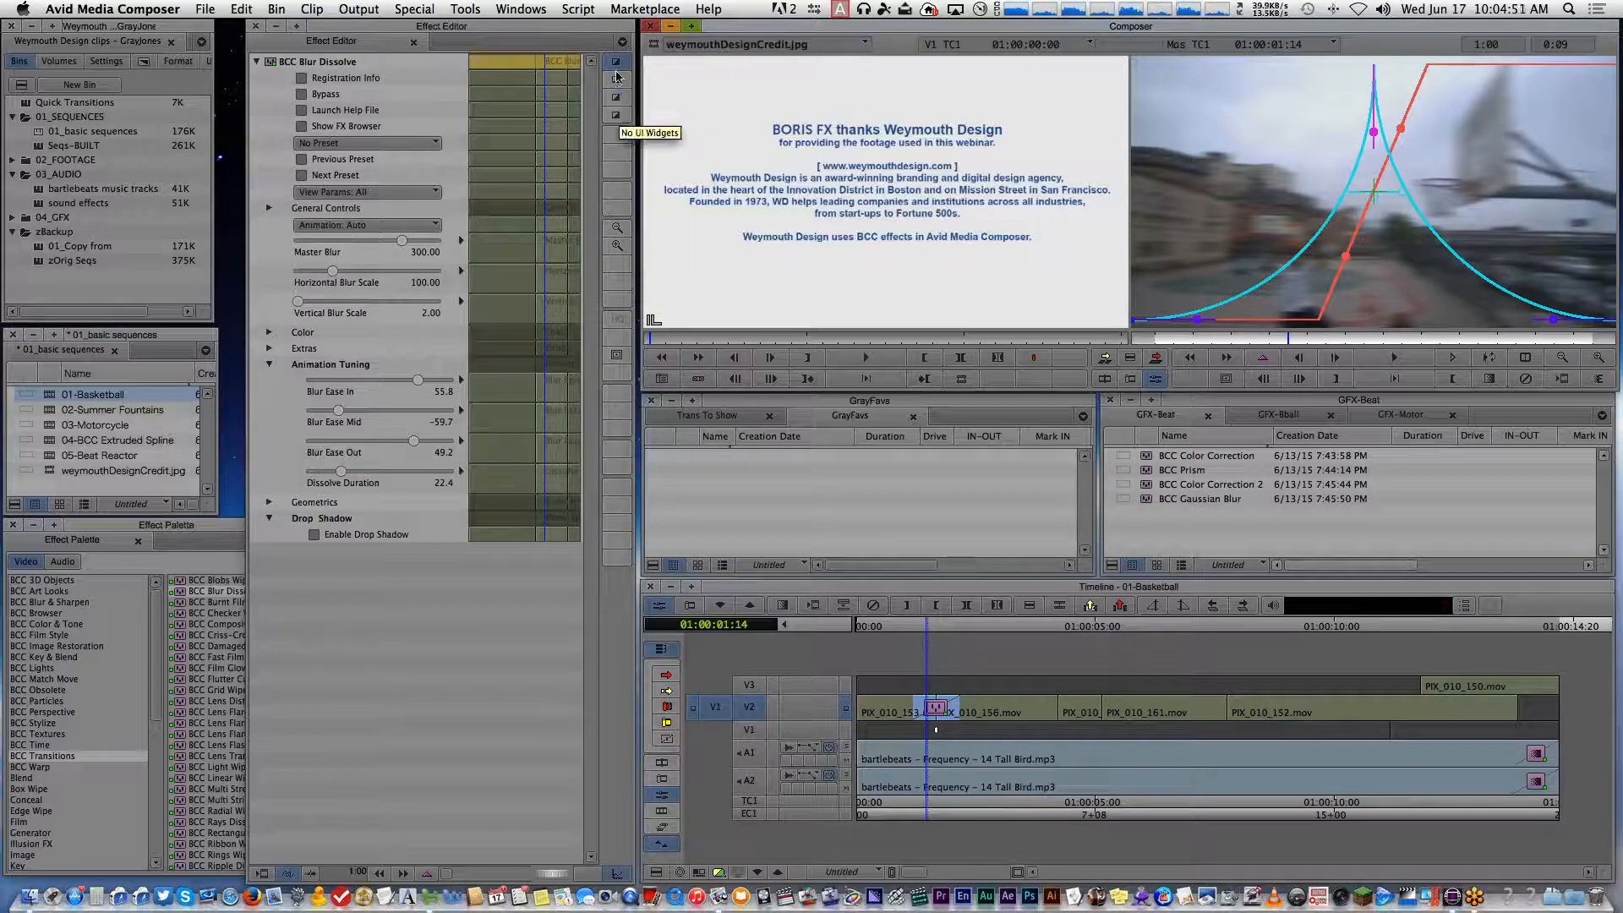
# Compare the preview with no UI widgets and the alternative overlay modes, ending on the standard UI widgets
pyautogui.click(616, 116)
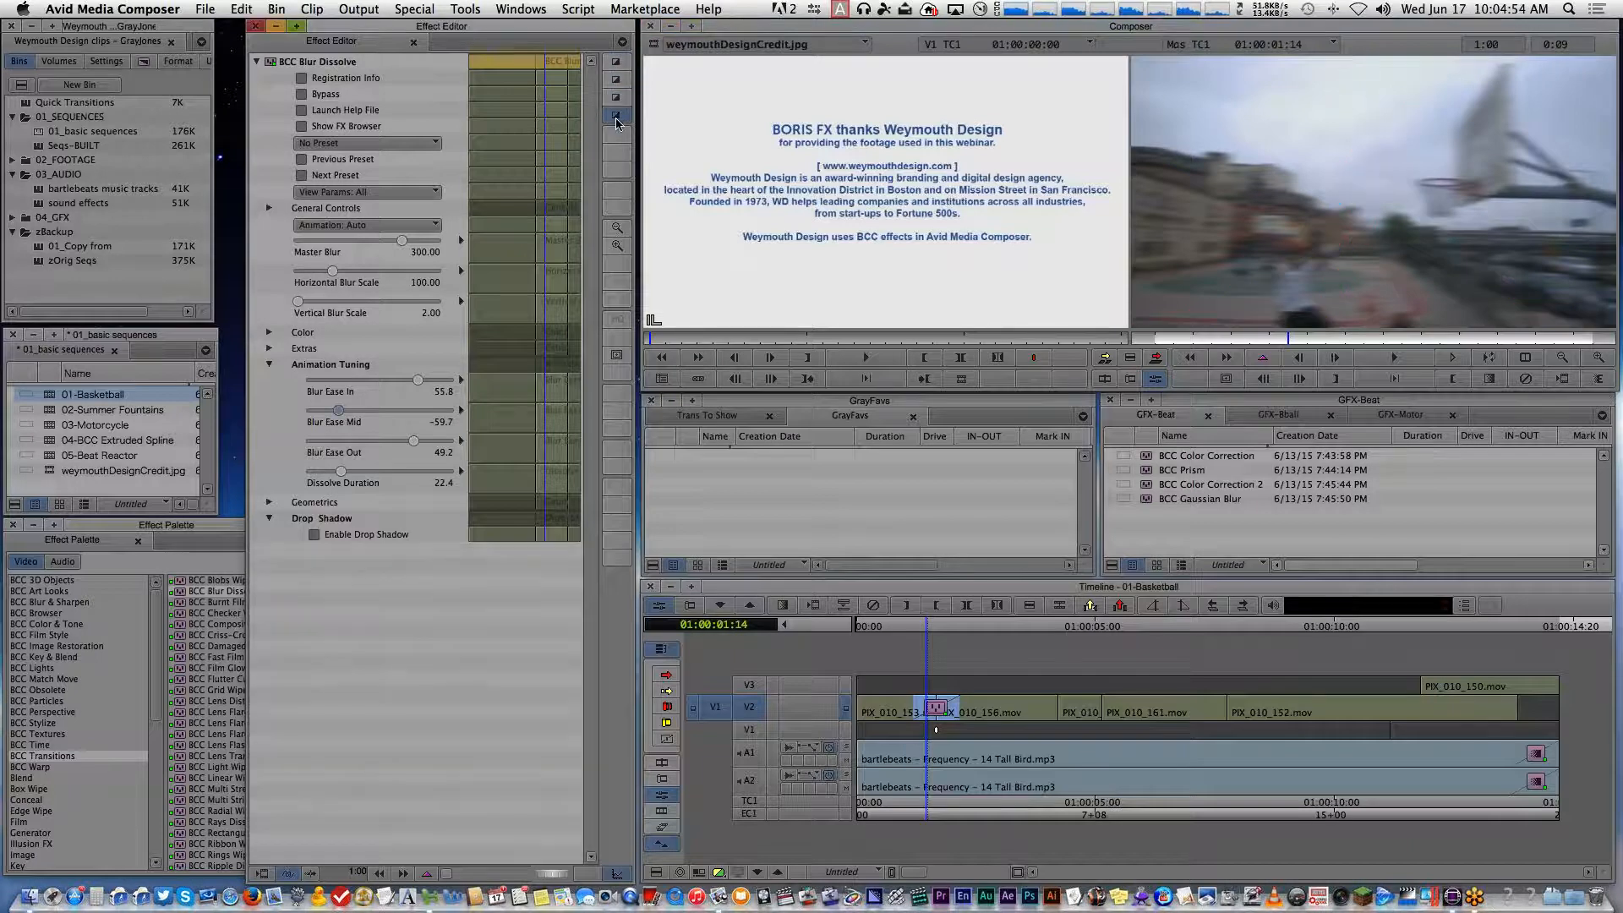
pyautogui.click(613, 99)
pyautogui.click(609, 78)
pyautogui.click(617, 60)
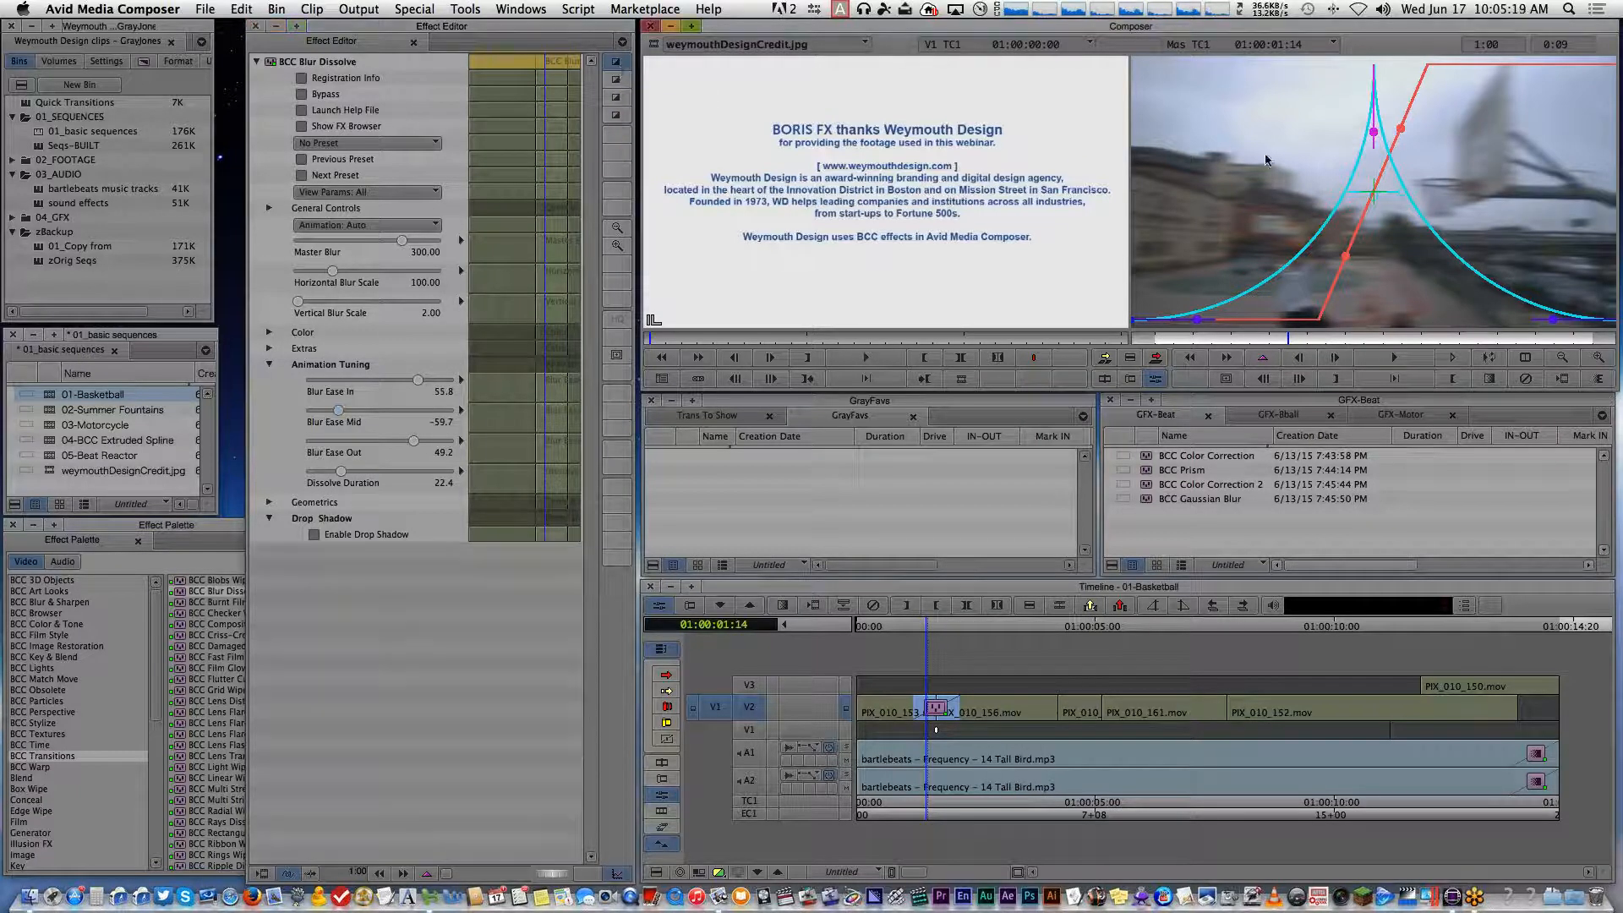
# Examine the transition's widget overlays with the preview reduced to 75%, and restore the standard widgets at full preview size
pyautogui.press('super+k')
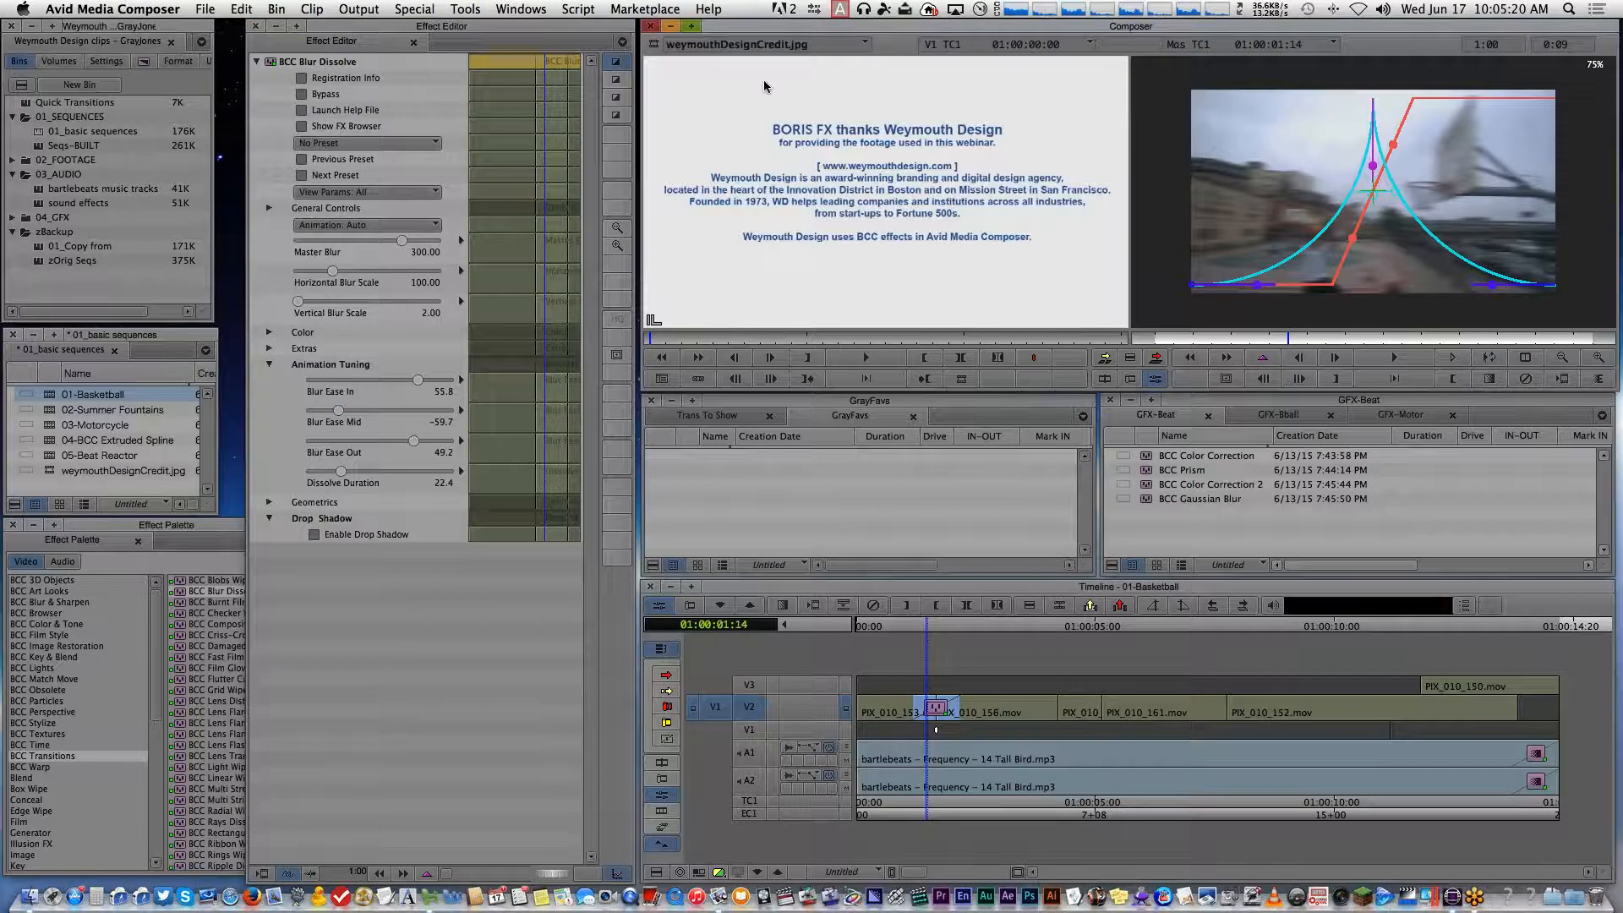
pyautogui.click(622, 79)
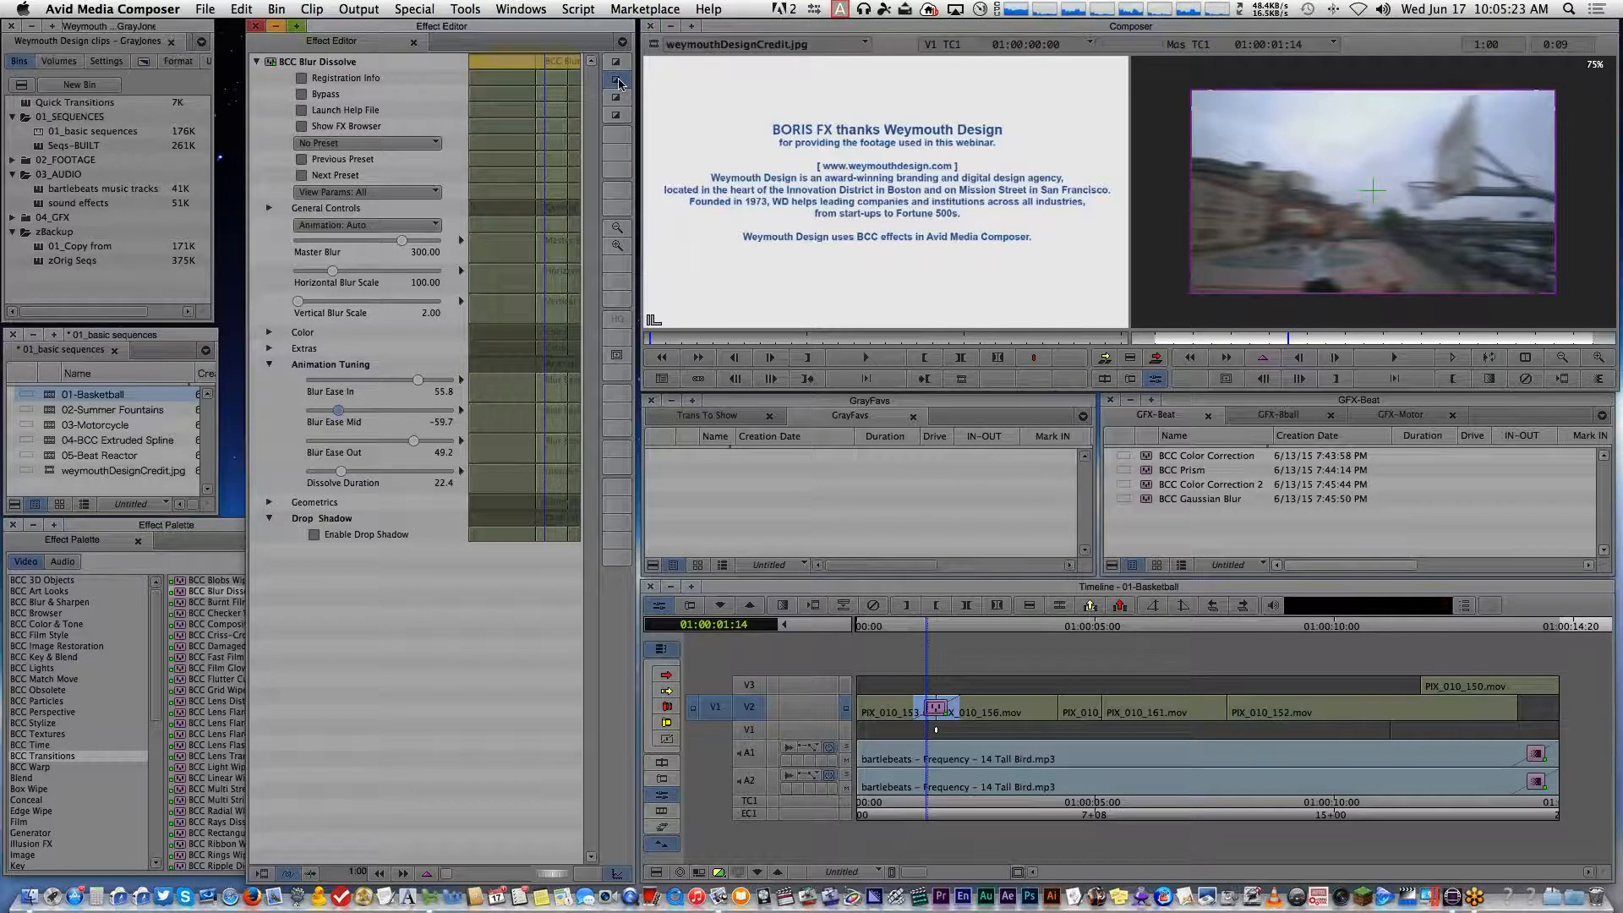
pyautogui.click(622, 99)
pyautogui.click(1205, 97)
pyautogui.moveTo(1210, 133); pyautogui.dragTo(1418, 313)
pyautogui.click(613, 62)
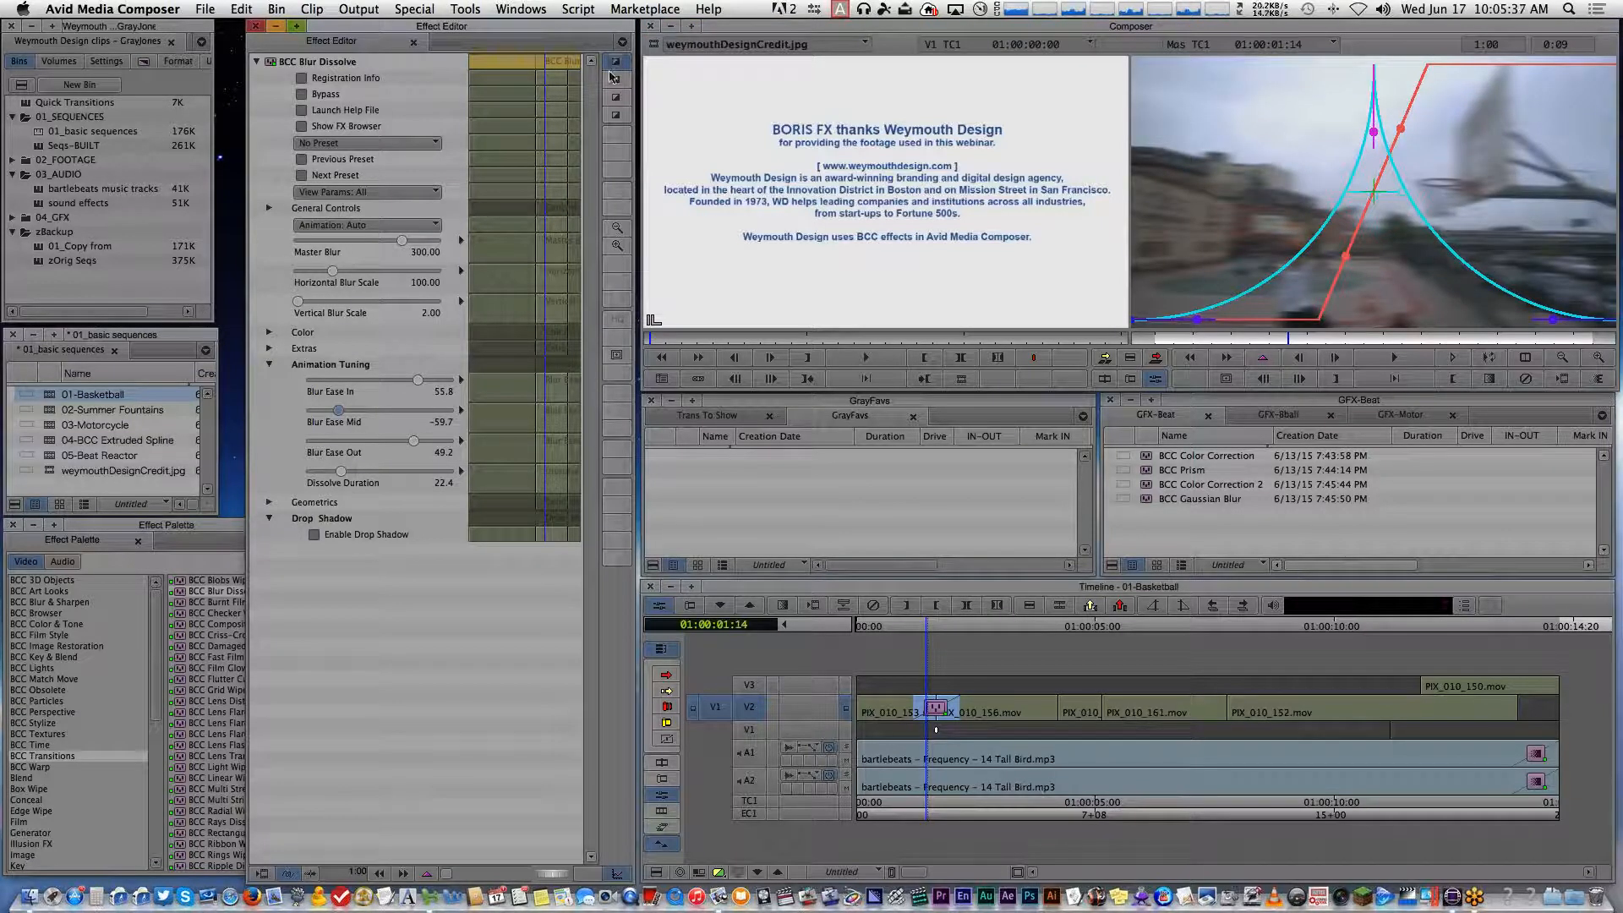
pyautogui.click(614, 79)
pyautogui.click(616, 79)
pyautogui.click(621, 63)
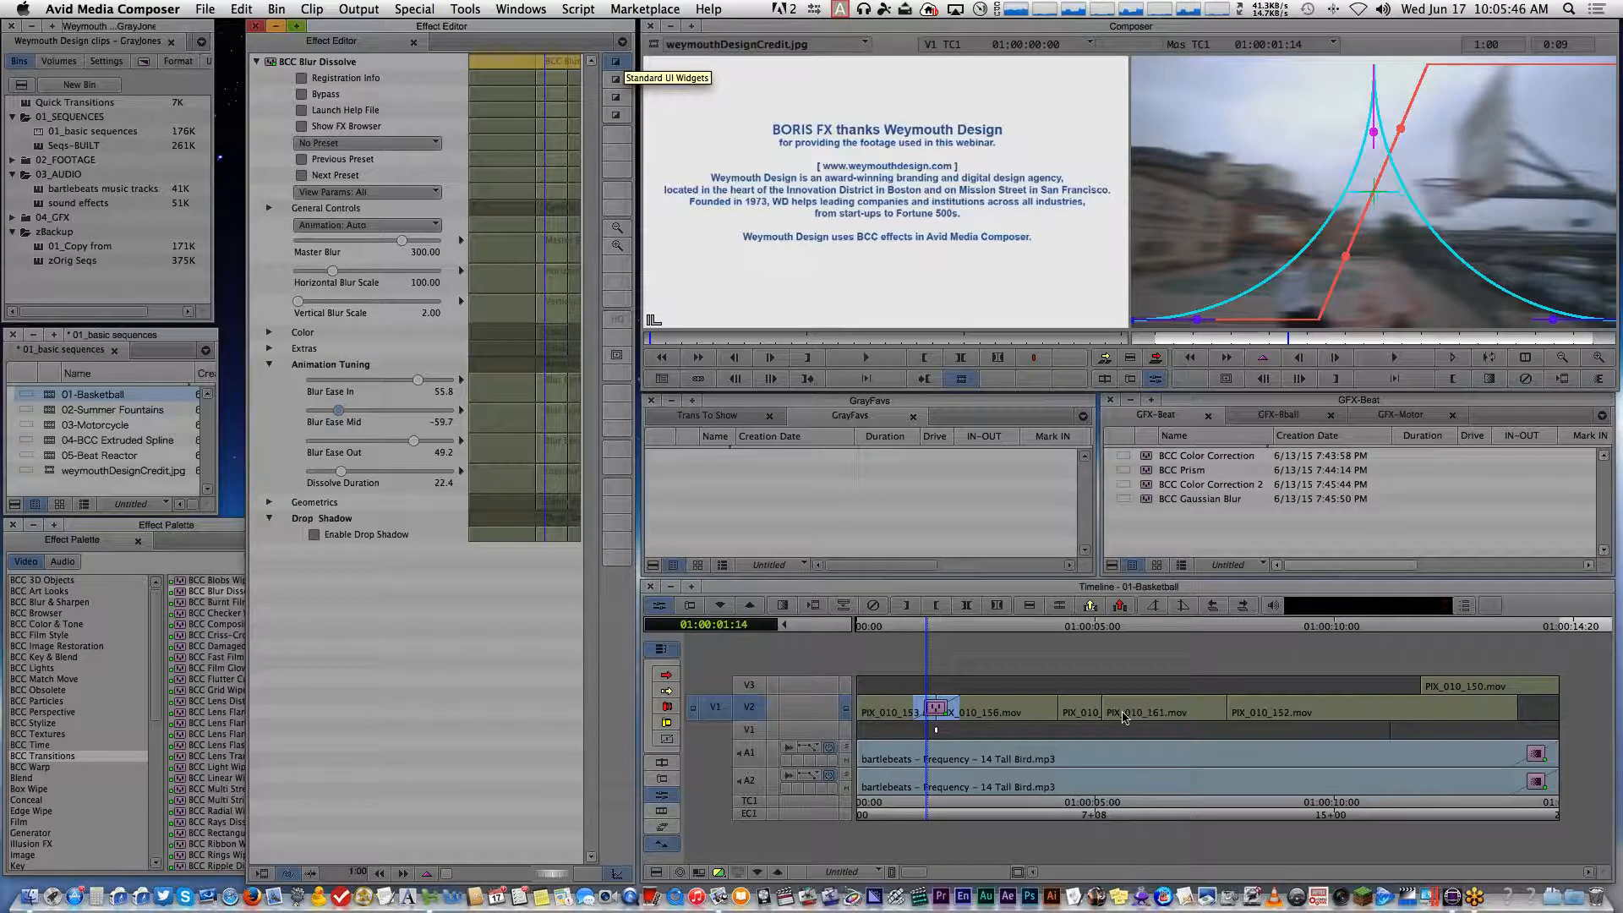
# Remove the Blur Dissolve from the first cut and return the playhead to 01:00:00:28 after scrubbing ahead
pyautogui.click(942, 813)
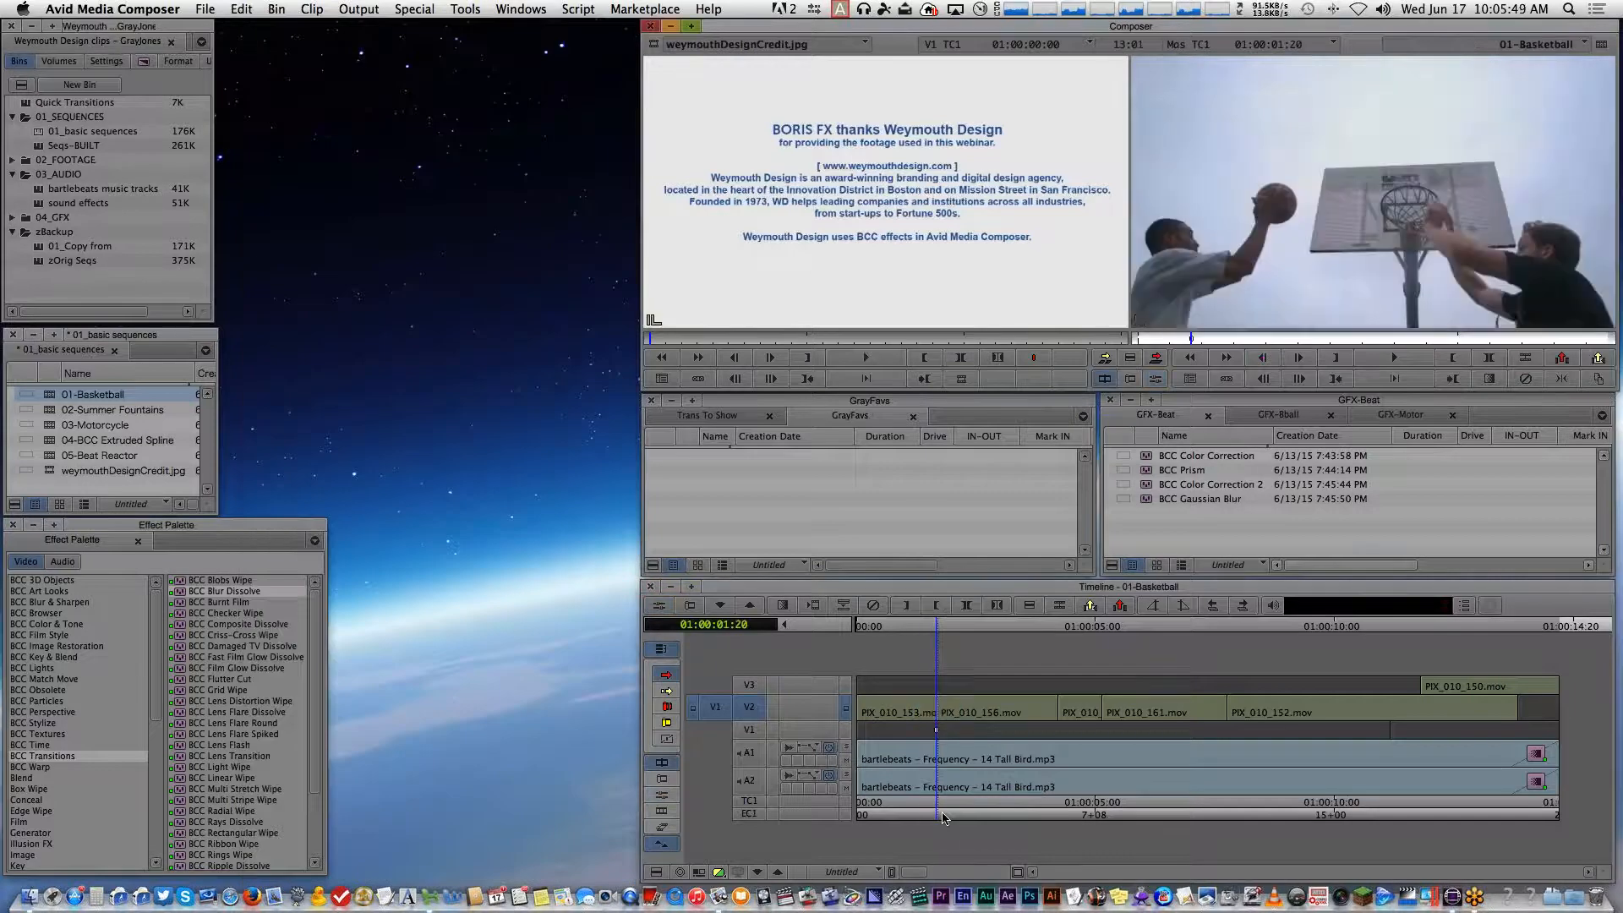
pyautogui.moveTo(927, 814); pyautogui.dragTo(1101, 797)
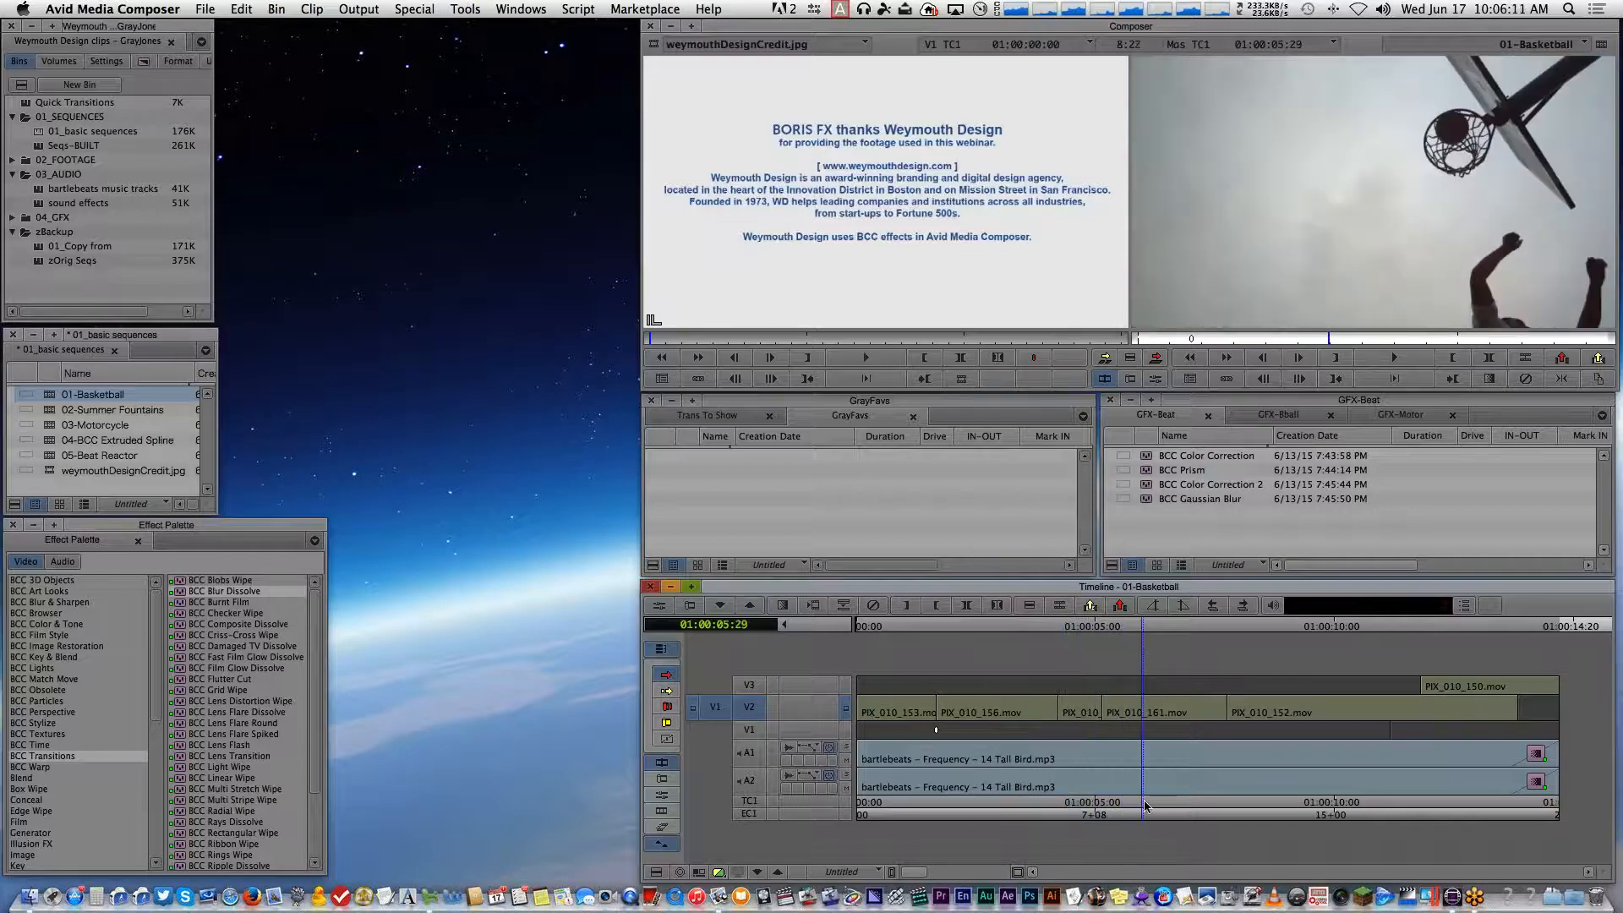
pyautogui.click(922, 786)
pyautogui.moveTo(914, 782); pyautogui.dragTo(897, 779)
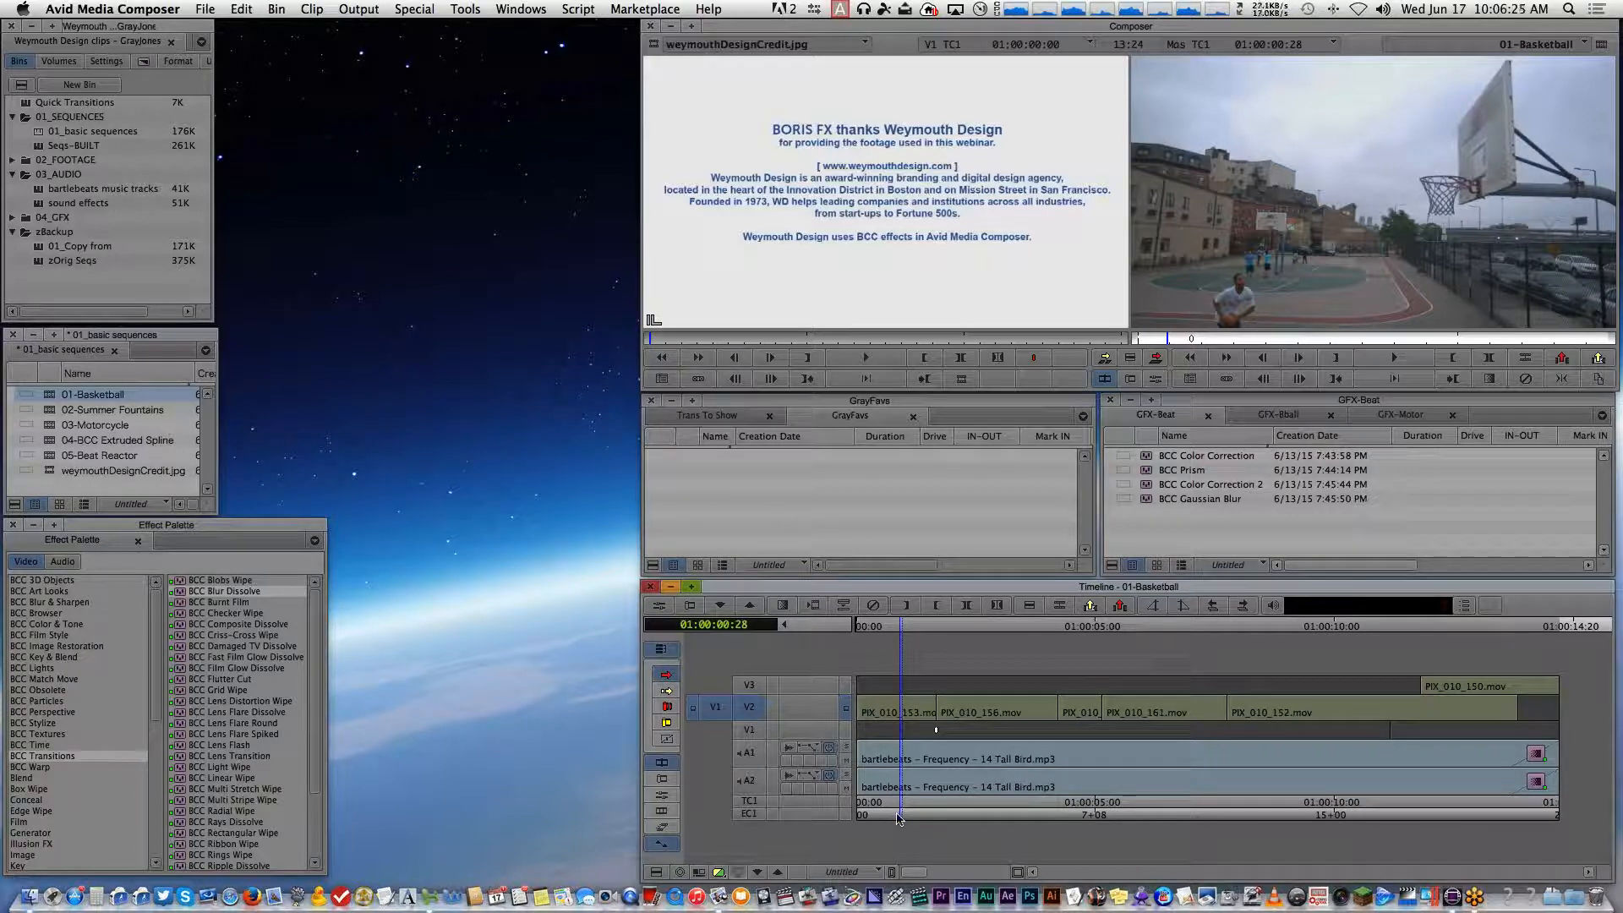
# Review the footage frame by frame in both directions across the cut between PIX_010_153.mov and PIX_010_156.mov
pyautogui.press('Right')
pyautogui.press('Right')
pyautogui.press('Right')
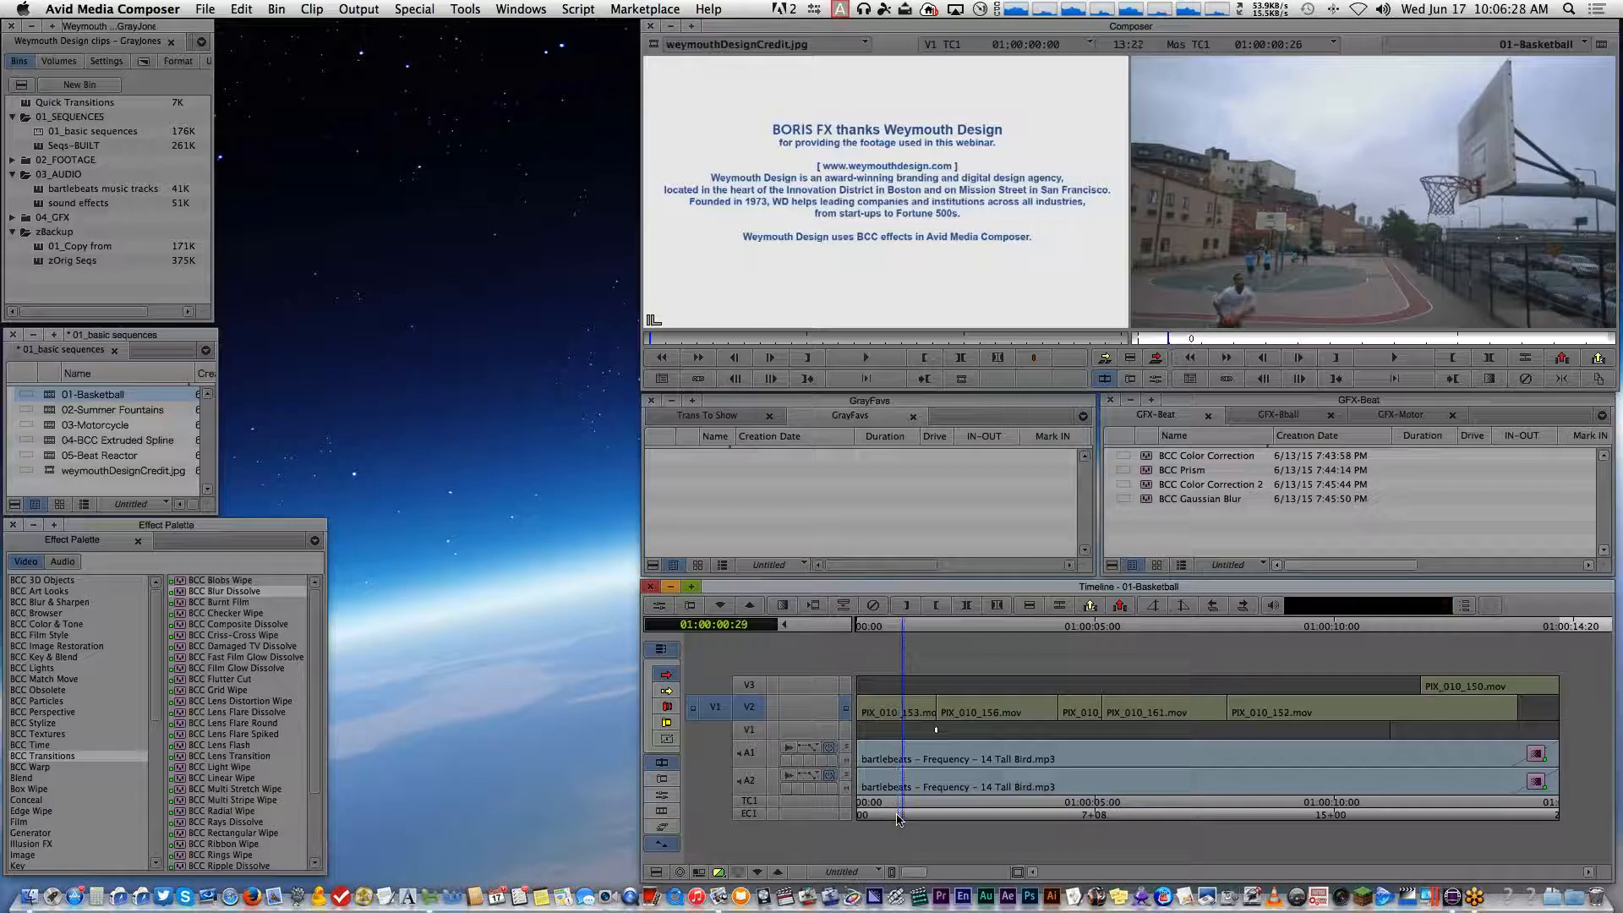
pyautogui.press('Right')
pyautogui.press('Right')
pyautogui.press('Right')
pyautogui.press('Right')
pyautogui.press('Right')
pyautogui.press('Right')
pyautogui.press('Right')
pyautogui.press('Right')
pyautogui.press('Right')
pyautogui.press('Right')
pyautogui.press('Right')
pyautogui.press('Right')
pyautogui.press('Right')
pyautogui.press('Right')
pyautogui.press('Right')
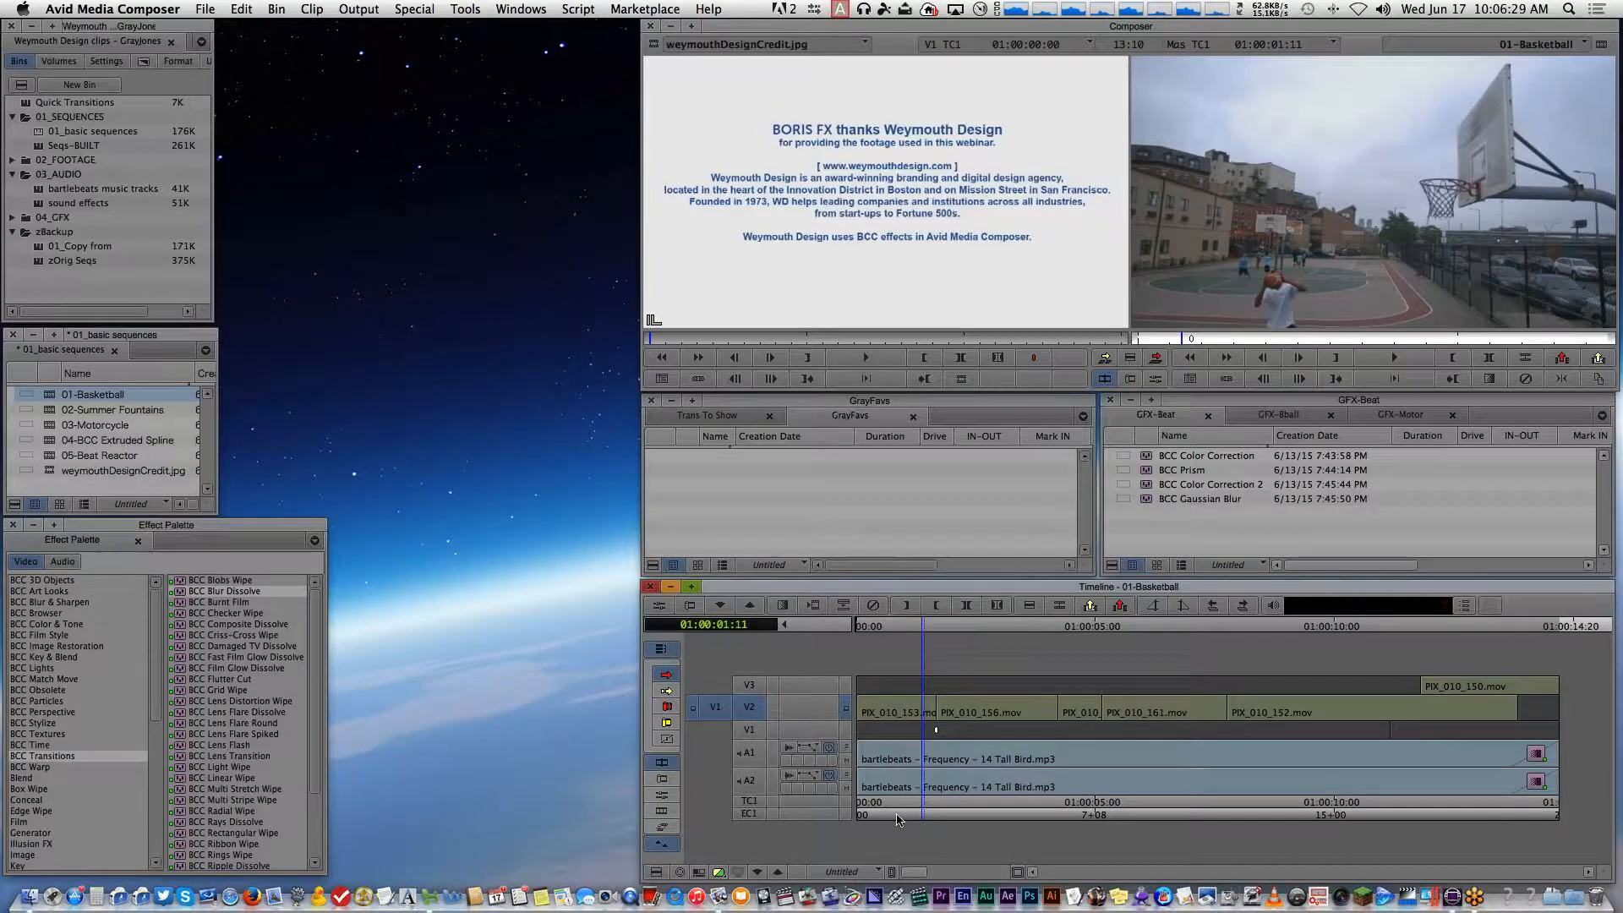
pyautogui.press('space')
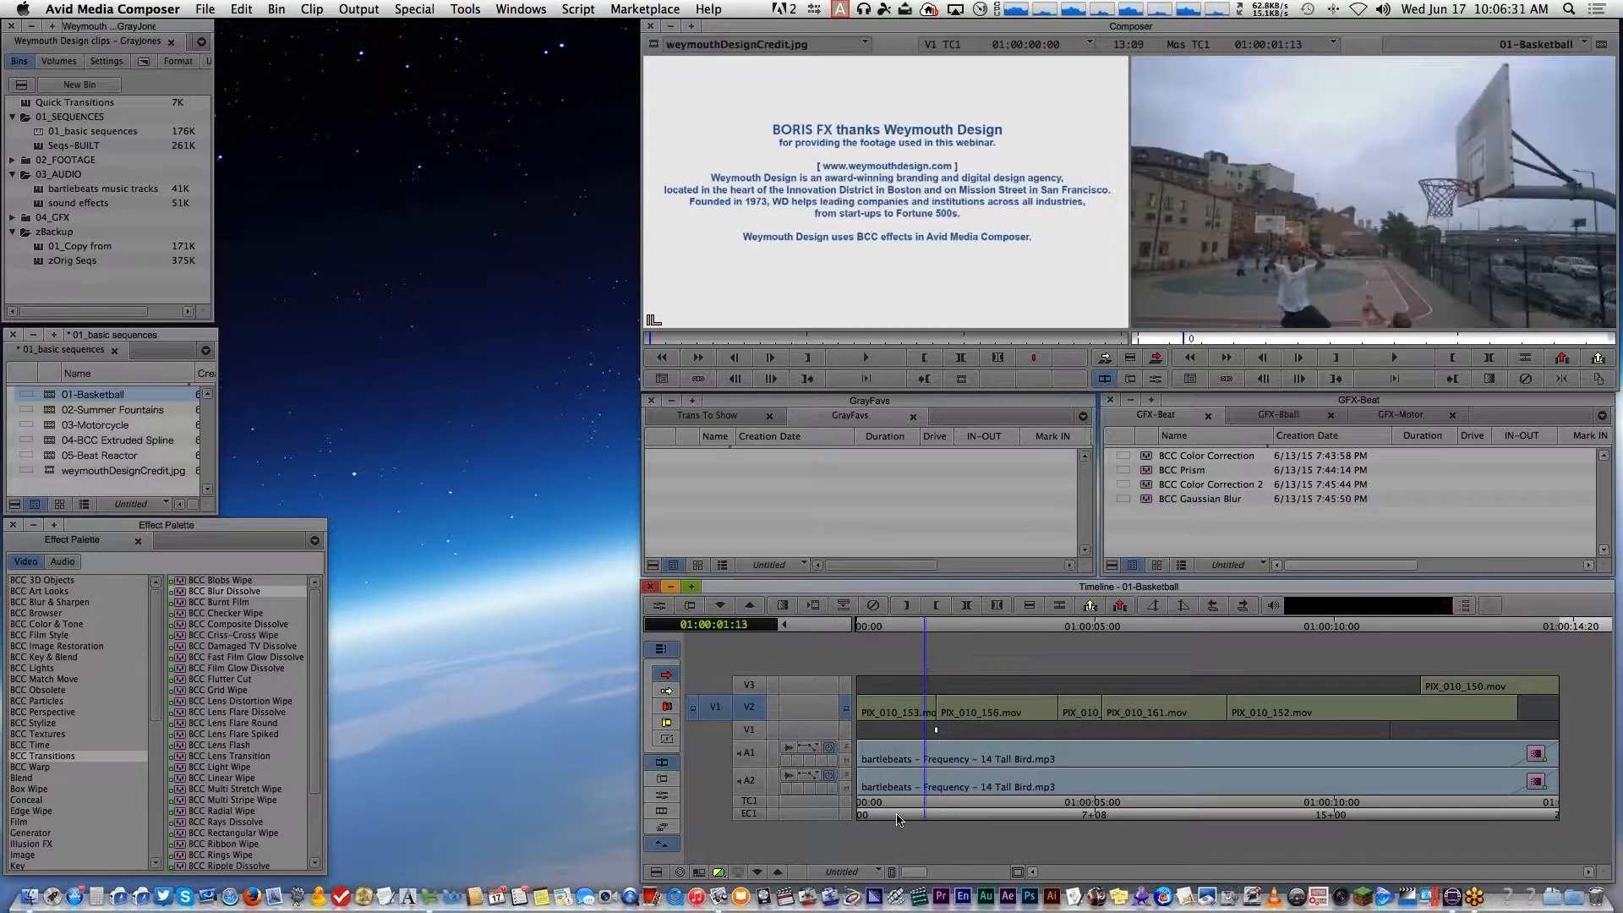
pyautogui.press('Right')
pyautogui.press('Right')
pyautogui.press('Right')
pyautogui.press('Right')
pyautogui.press('Right')
pyautogui.press('Right')
pyautogui.press('Right')
pyautogui.press('Right')
pyautogui.press('Right')
pyautogui.press('Right')
pyautogui.press('Right')
pyautogui.press('Right')
pyautogui.press('Right')
pyautogui.press('Right')
pyautogui.press('Right')
pyautogui.press('Right')
pyautogui.press('Right')
pyautogui.press('Right')
pyautogui.press('Right')
pyautogui.press('Right')
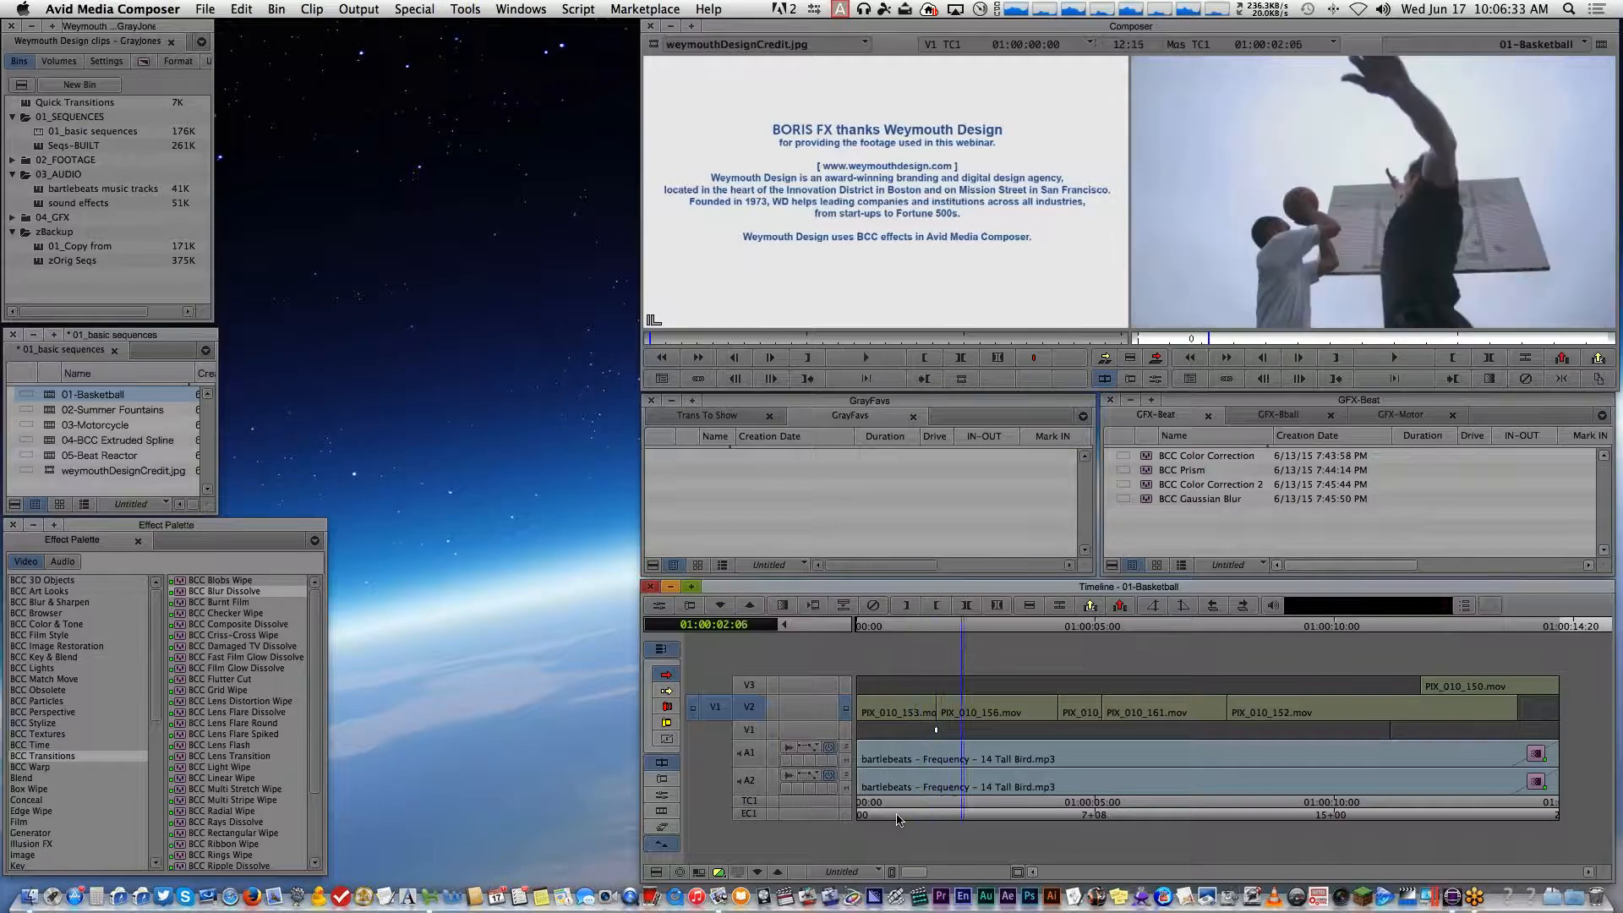
pyautogui.press('Left')
pyautogui.press('Left')
pyautogui.press('Left')
pyautogui.press('Left')
pyautogui.press('Left')
pyautogui.press('Left')
pyautogui.press('Left')
pyautogui.press('Left')
pyautogui.press('Left')
pyautogui.press('Left')
pyautogui.press('Left')
pyautogui.press('Left')
pyautogui.press('Left')
pyautogui.press('Left')
pyautogui.press('Left')
pyautogui.press('Left')
pyautogui.press('Left')
pyautogui.press('Left')
pyautogui.press('Left')
pyautogui.press('Left')
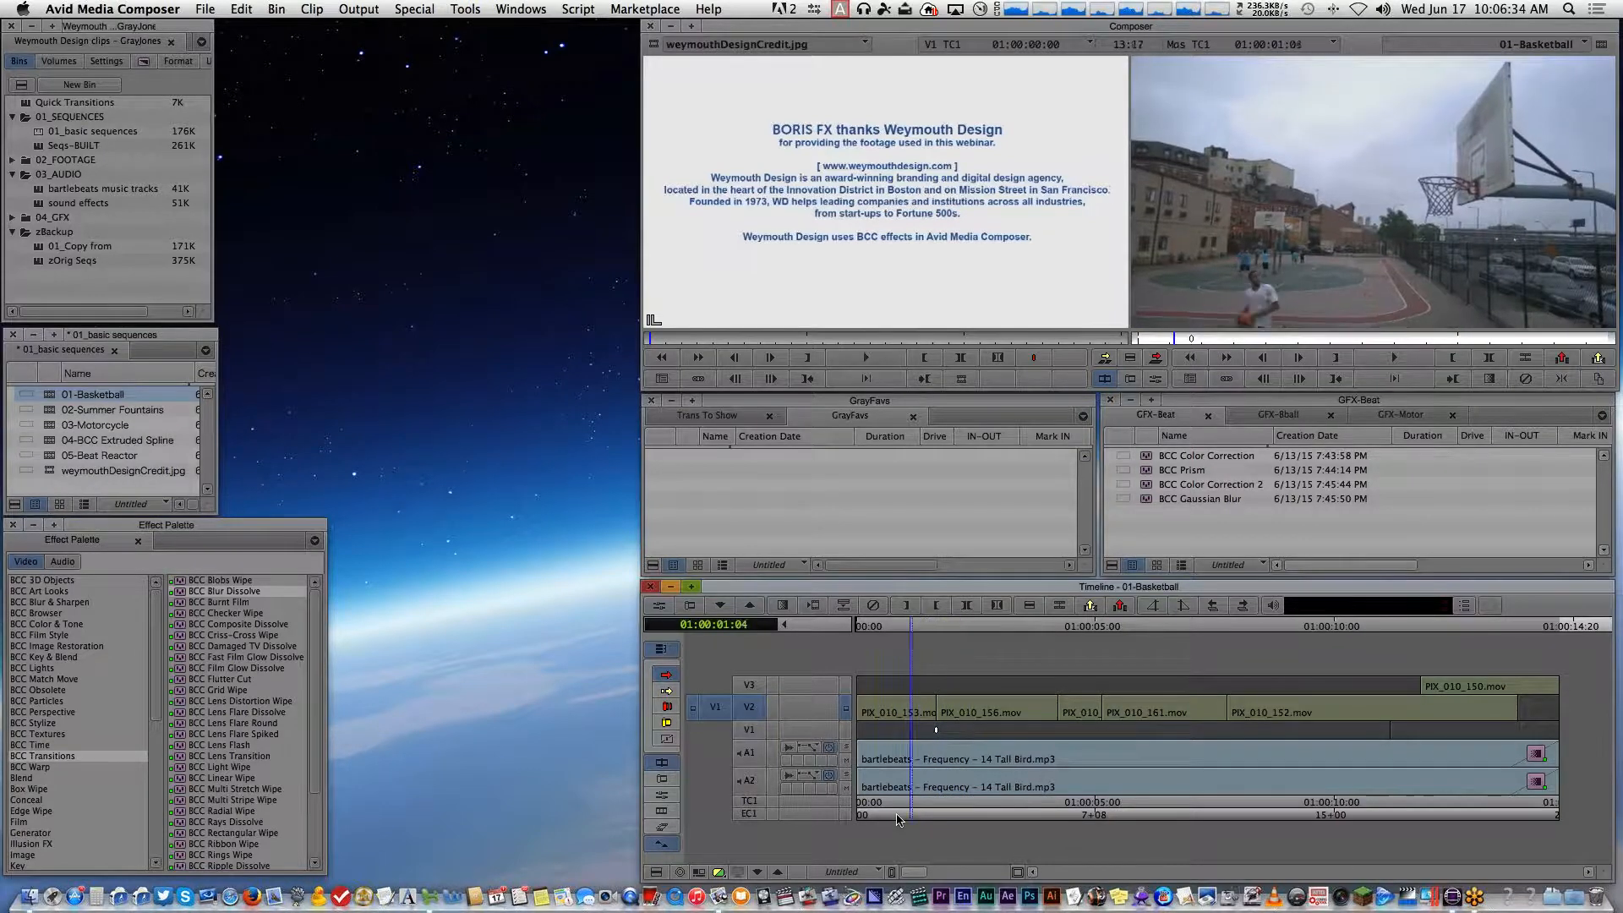
pyautogui.press('Right')
pyautogui.press('Right')
pyautogui.press('Right')
pyautogui.press('Right')
pyautogui.press('Right')
pyautogui.press('Right')
pyautogui.press('Right')
pyautogui.press('Right')
pyautogui.press('Right')
pyautogui.press('Right')
pyautogui.press('Right')
pyautogui.press('Right')
pyautogui.press('Right')
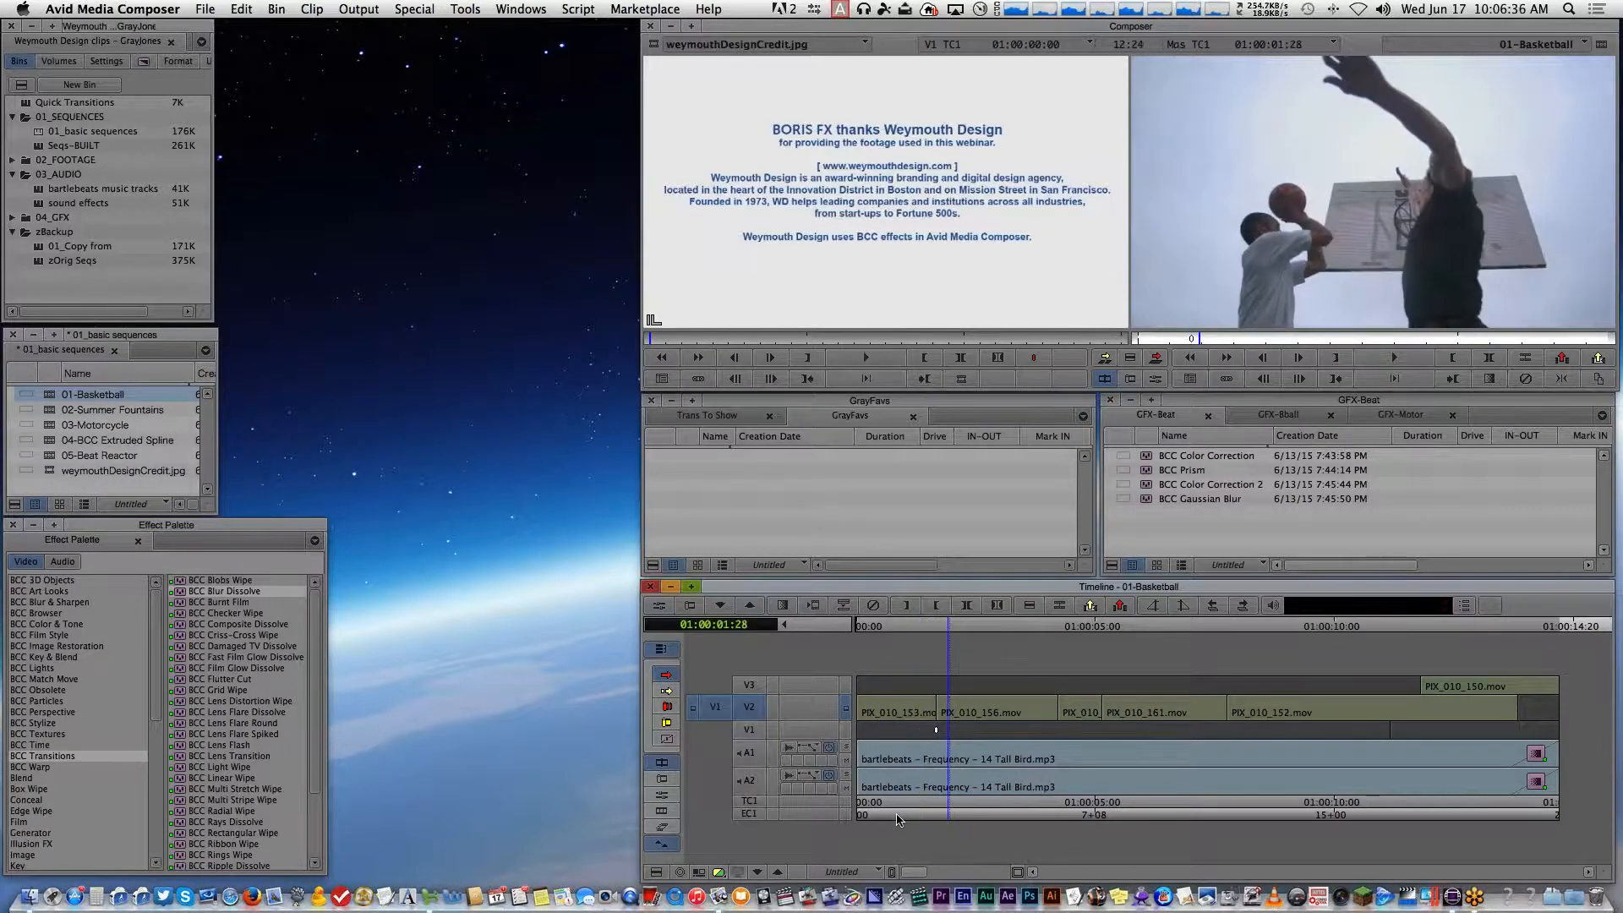
pyautogui.press('Left')
pyautogui.press('Left')
pyautogui.press('Left')
pyautogui.press('Left')
pyautogui.press('Left')
pyautogui.press('Left')
pyautogui.press('Left')
pyautogui.press('Left')
pyautogui.press('Left')
pyautogui.press('Left')
pyautogui.press('Left')
pyautogui.press('Left')
pyautogui.press('Left')
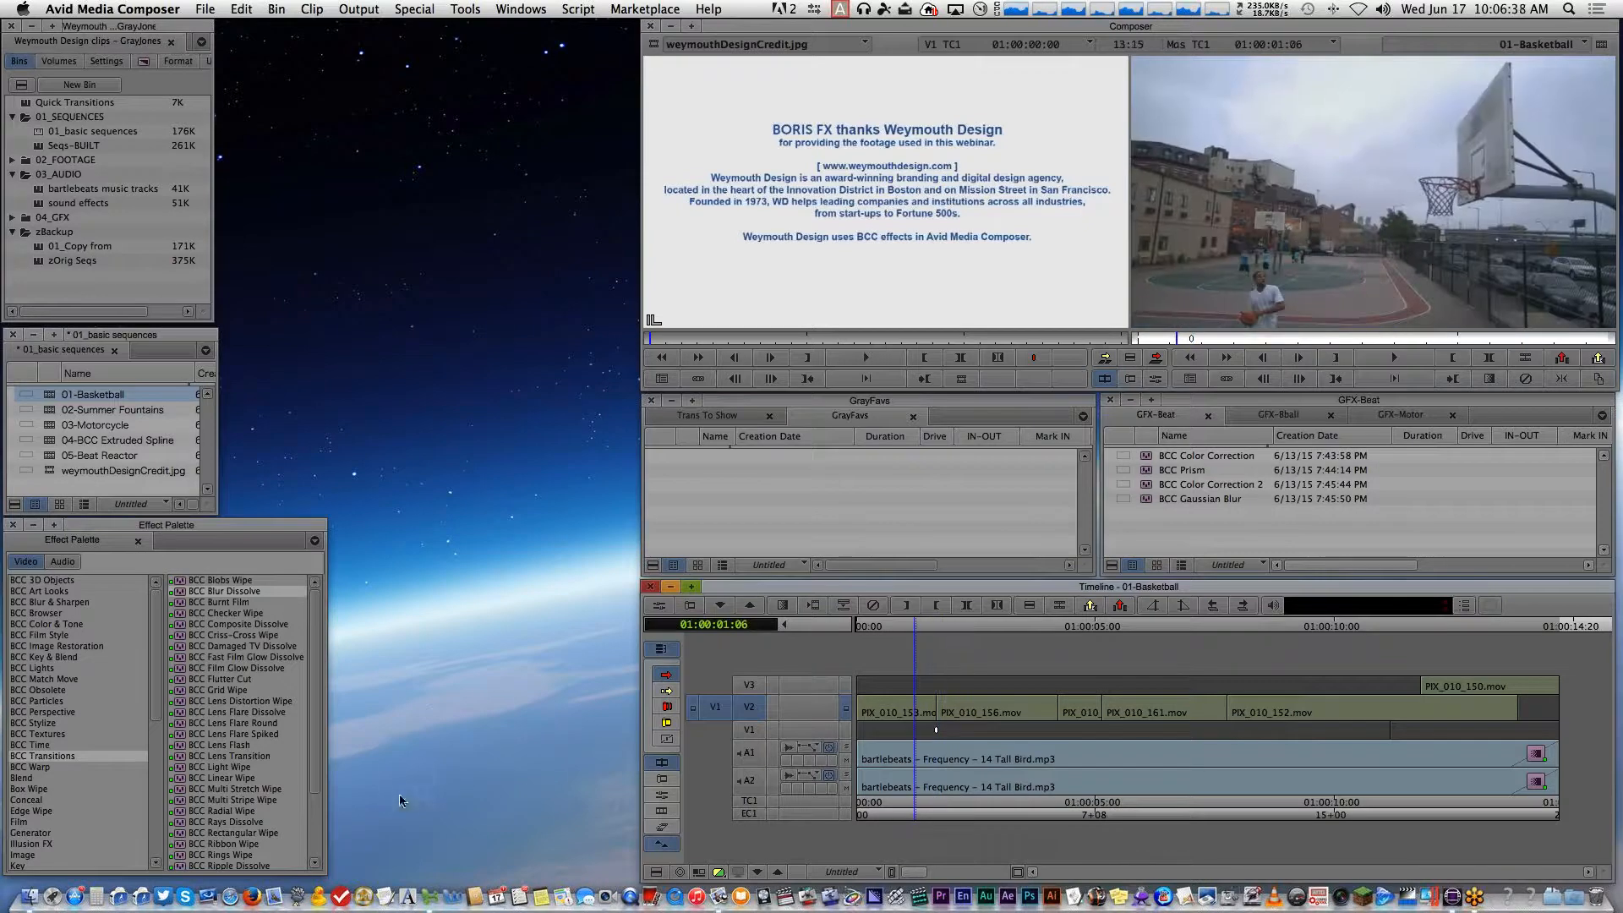
pyautogui.press('Right')
pyautogui.press('Right')
pyautogui.press('Right')
pyautogui.press('Right')
pyautogui.press('Right')
pyautogui.press('Right')
pyautogui.press('Right')
pyautogui.press('Right')
pyautogui.press('Right')
pyautogui.press('Right')
pyautogui.press('Right')
pyautogui.press('Right')
pyautogui.press('Right')
pyautogui.press('Right')
pyautogui.press('Right')
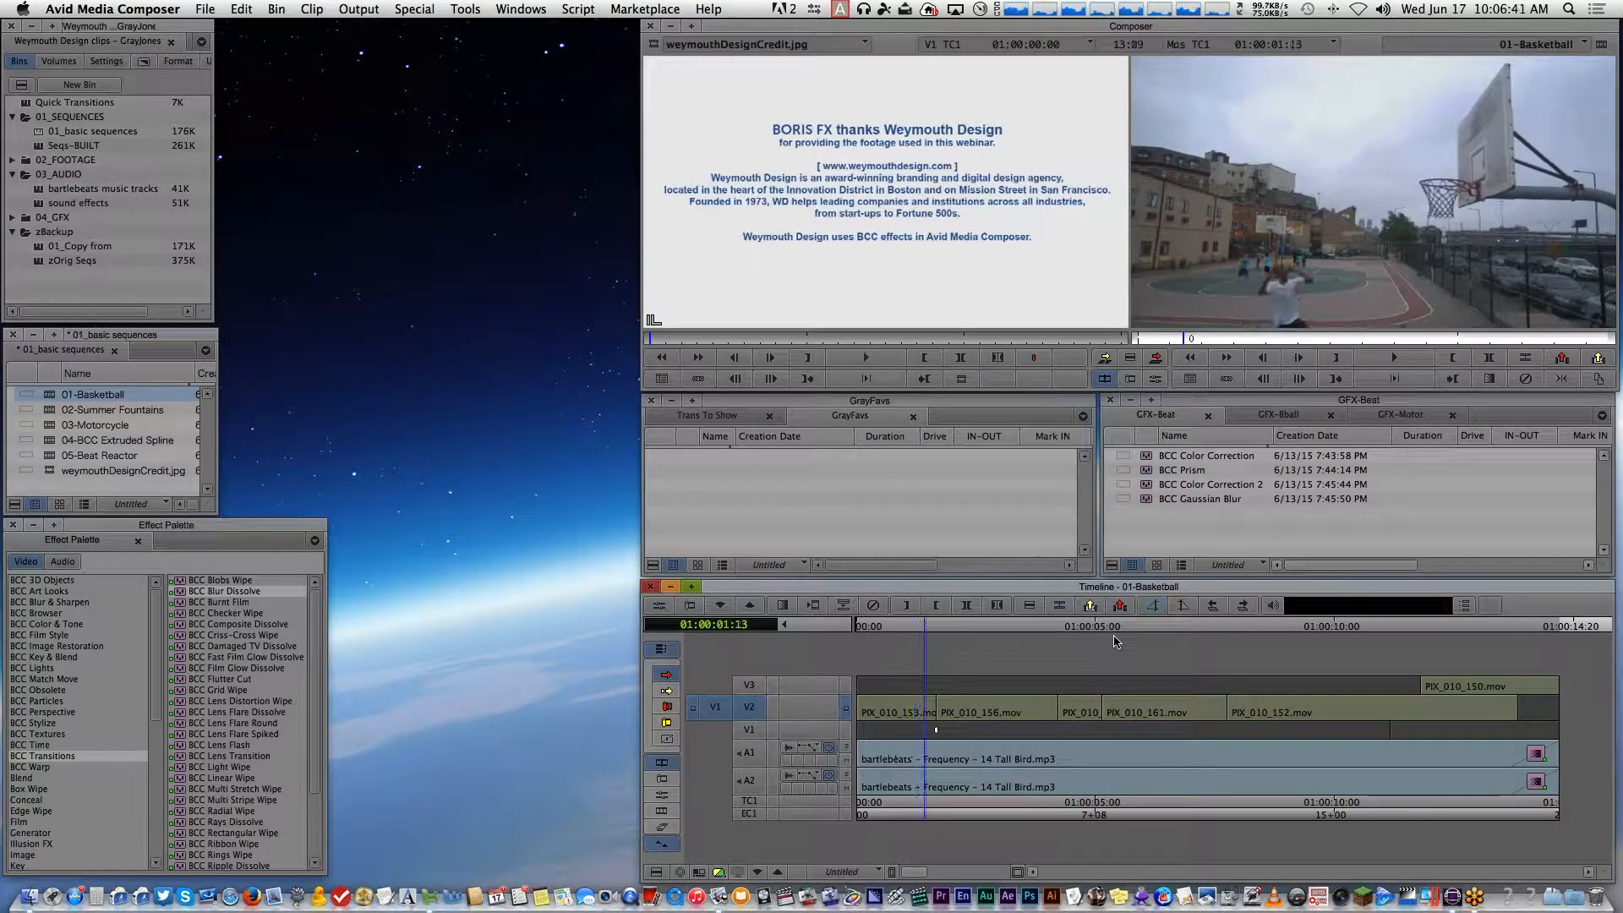
pyautogui.press('Left')
pyautogui.press('Left')
pyautogui.press('Left')
pyautogui.press('Left')
pyautogui.press('Left')
pyautogui.press('Left')
pyautogui.press('Left')
pyautogui.press('Left')
pyautogui.press('Left')
pyautogui.press('Left')
pyautogui.press('Left')
pyautogui.press('Left')
pyautogui.press('Left')
pyautogui.press('Left')
pyautogui.press('Left')
pyautogui.press('Left')
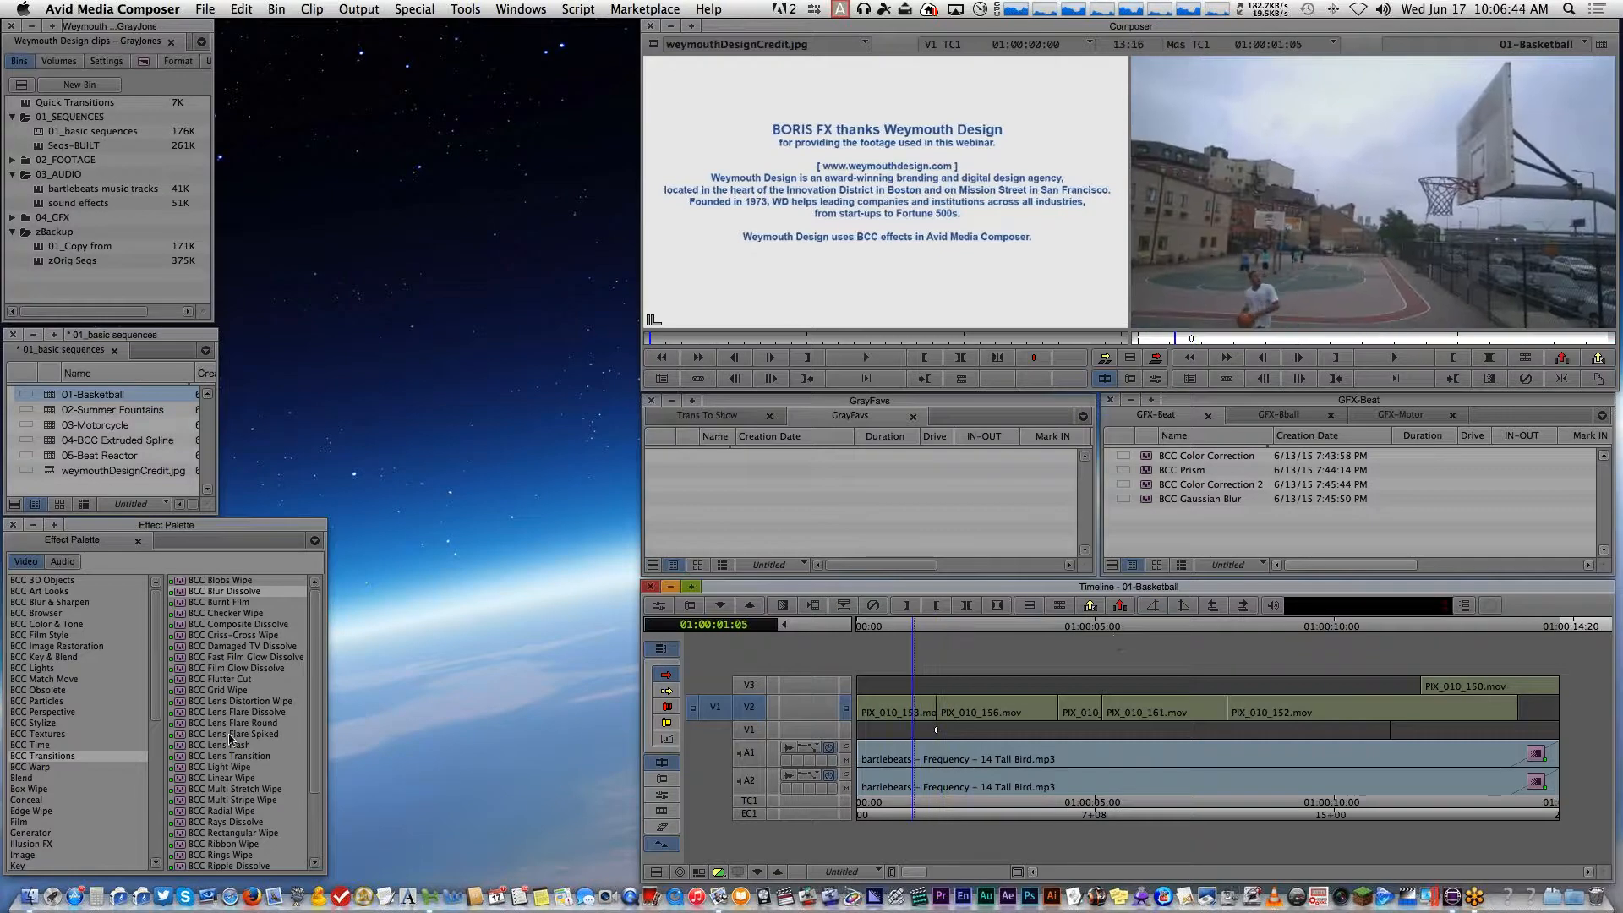
# Apply BCC Rays Dissolve to the first cut on V2 and open its parameters for editing
pyautogui.click(186, 824)
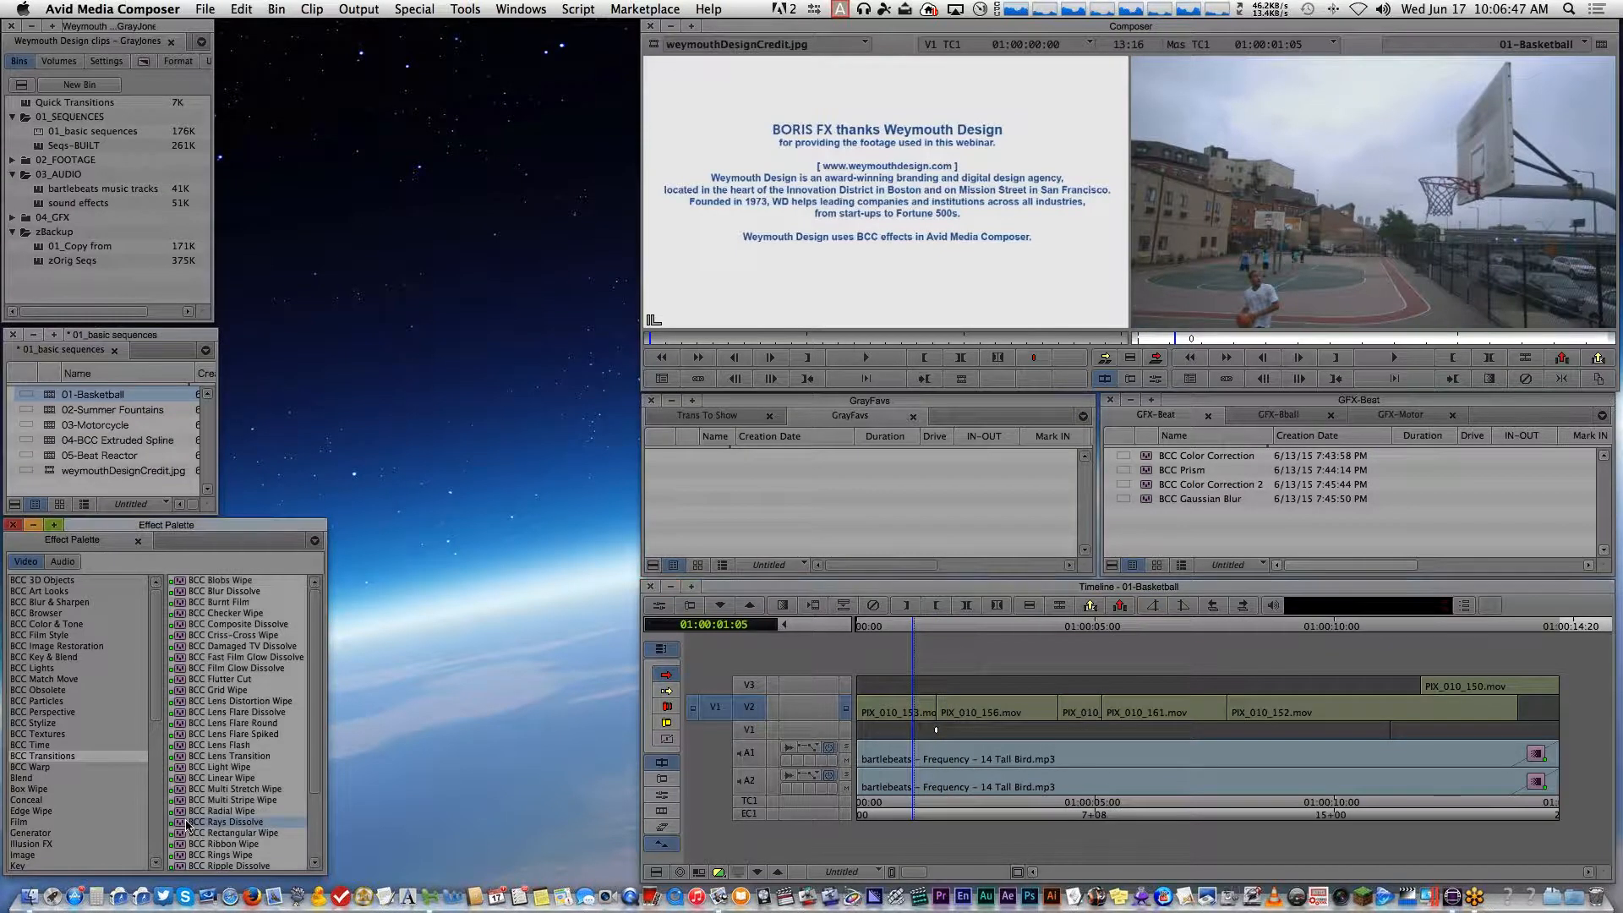
pyautogui.moveTo(186, 823); pyautogui.dragTo(937, 708)
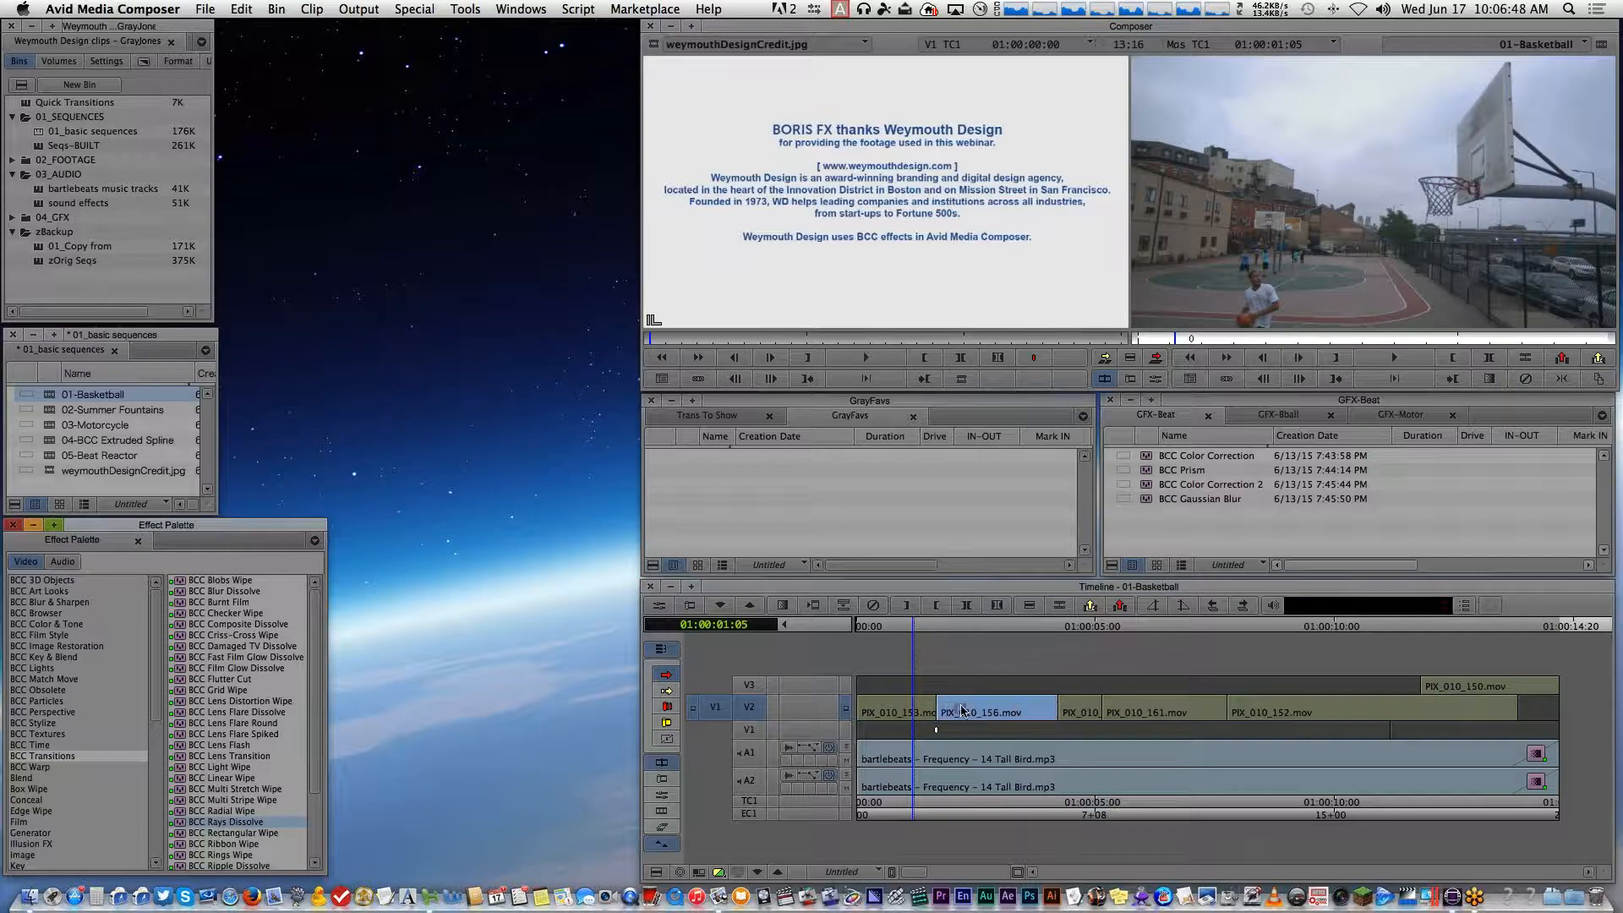
pyautogui.doubleClick(936, 708)
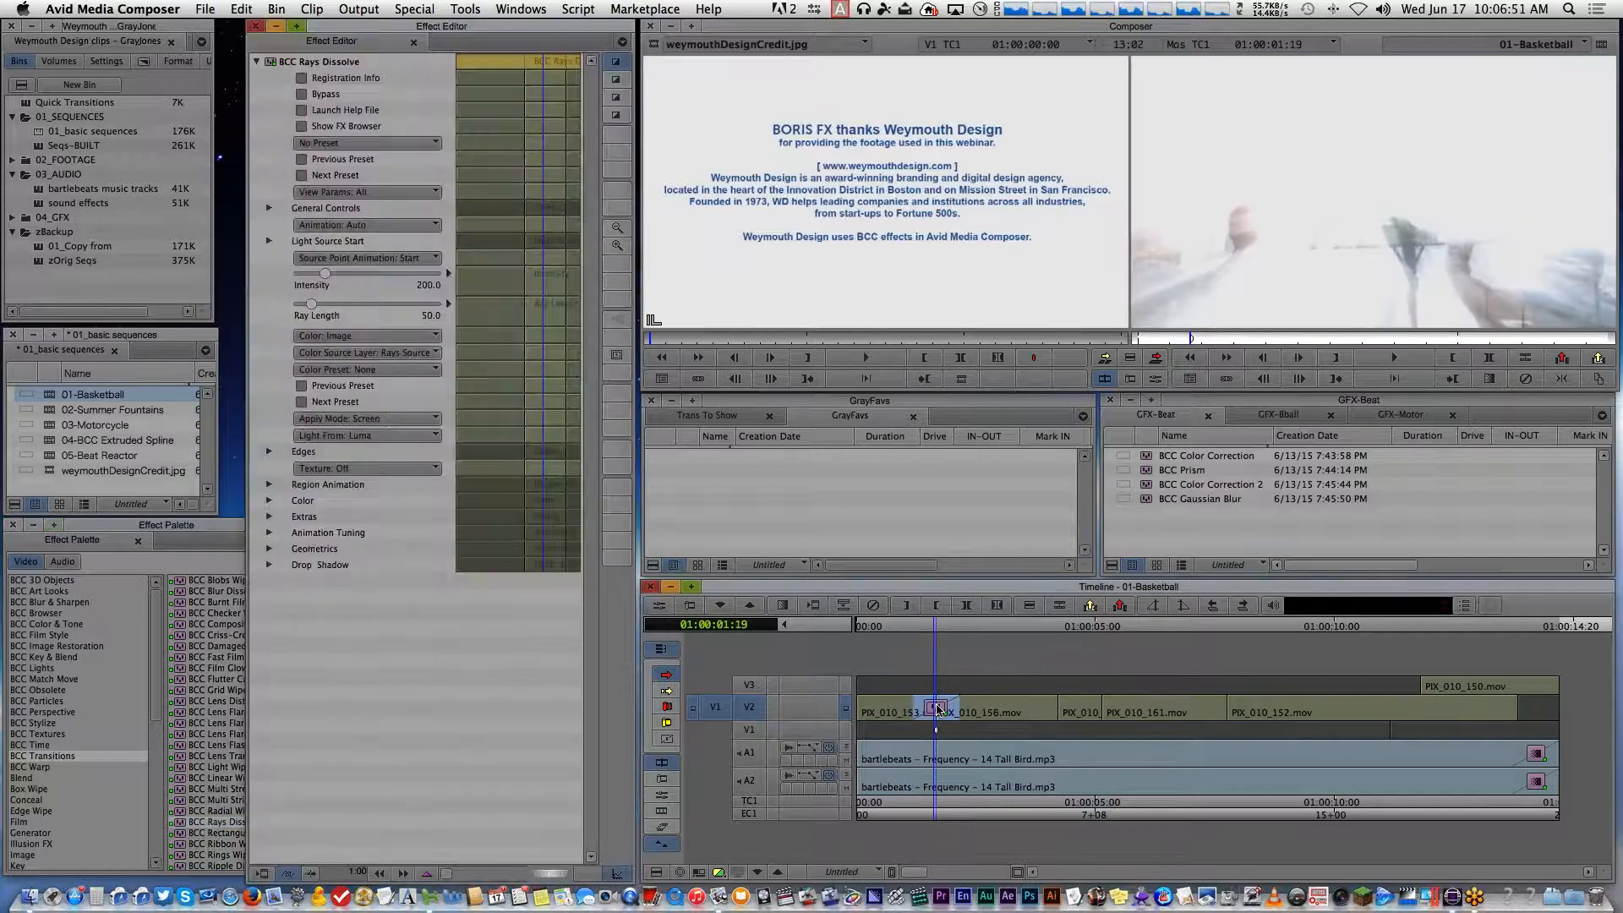
# Reduce the Rays Dissolve's intensity to about 142.9 and its ray length to about 38.6 using the preview's on-screen controls
pyautogui.moveTo(1348, 338); pyautogui.dragTo(1307, 345)
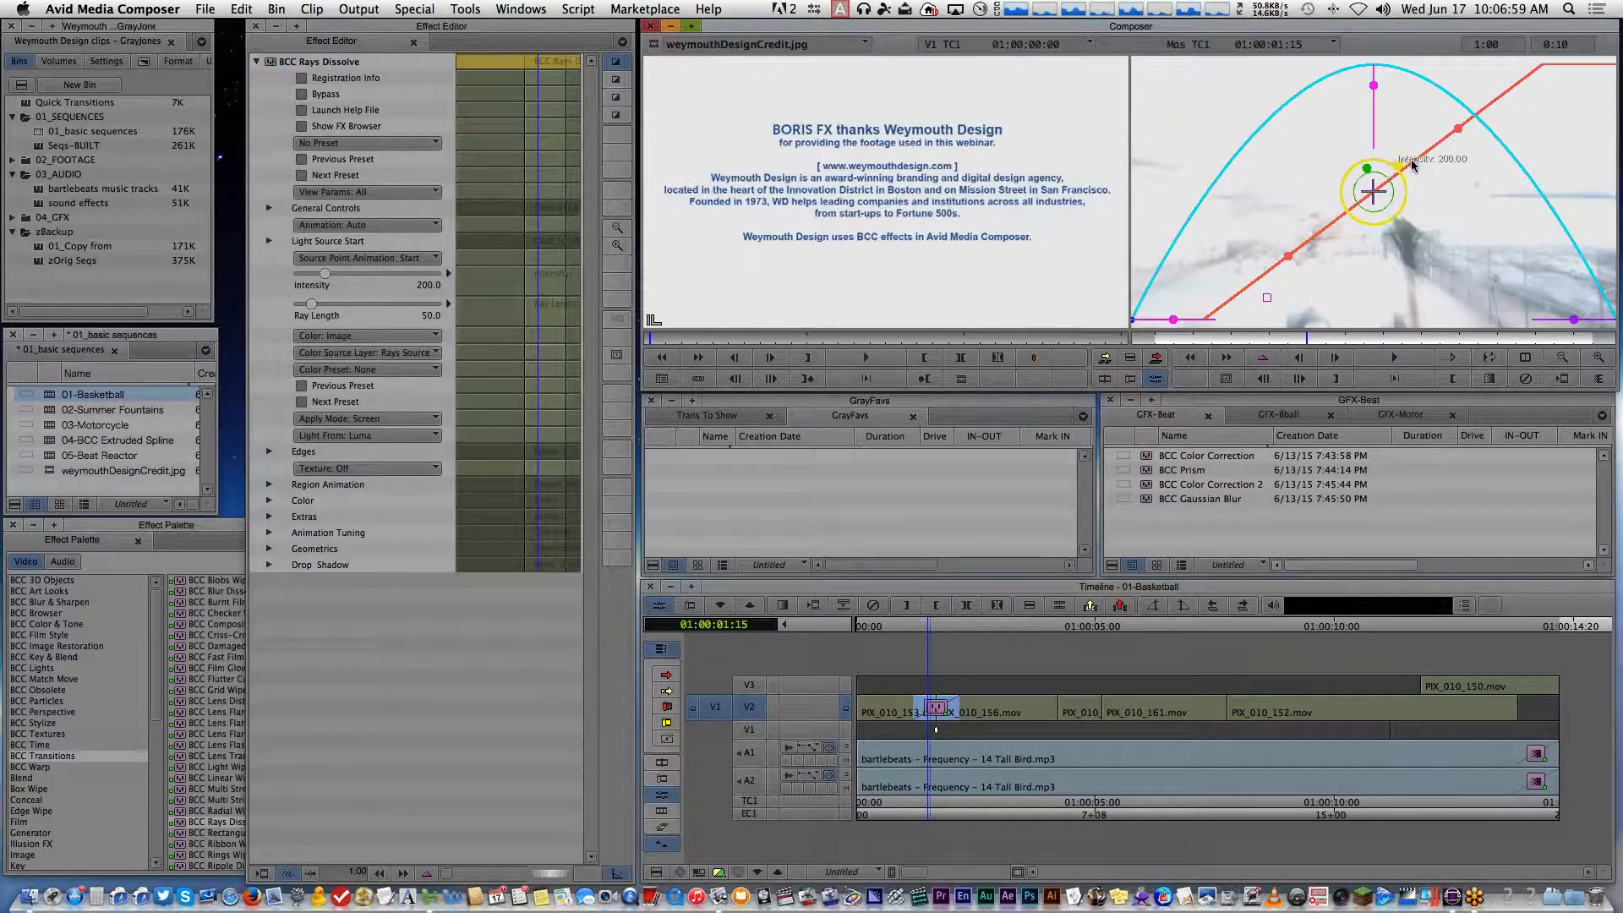
pyautogui.moveTo(1394, 166); pyautogui.dragTo(1388, 174)
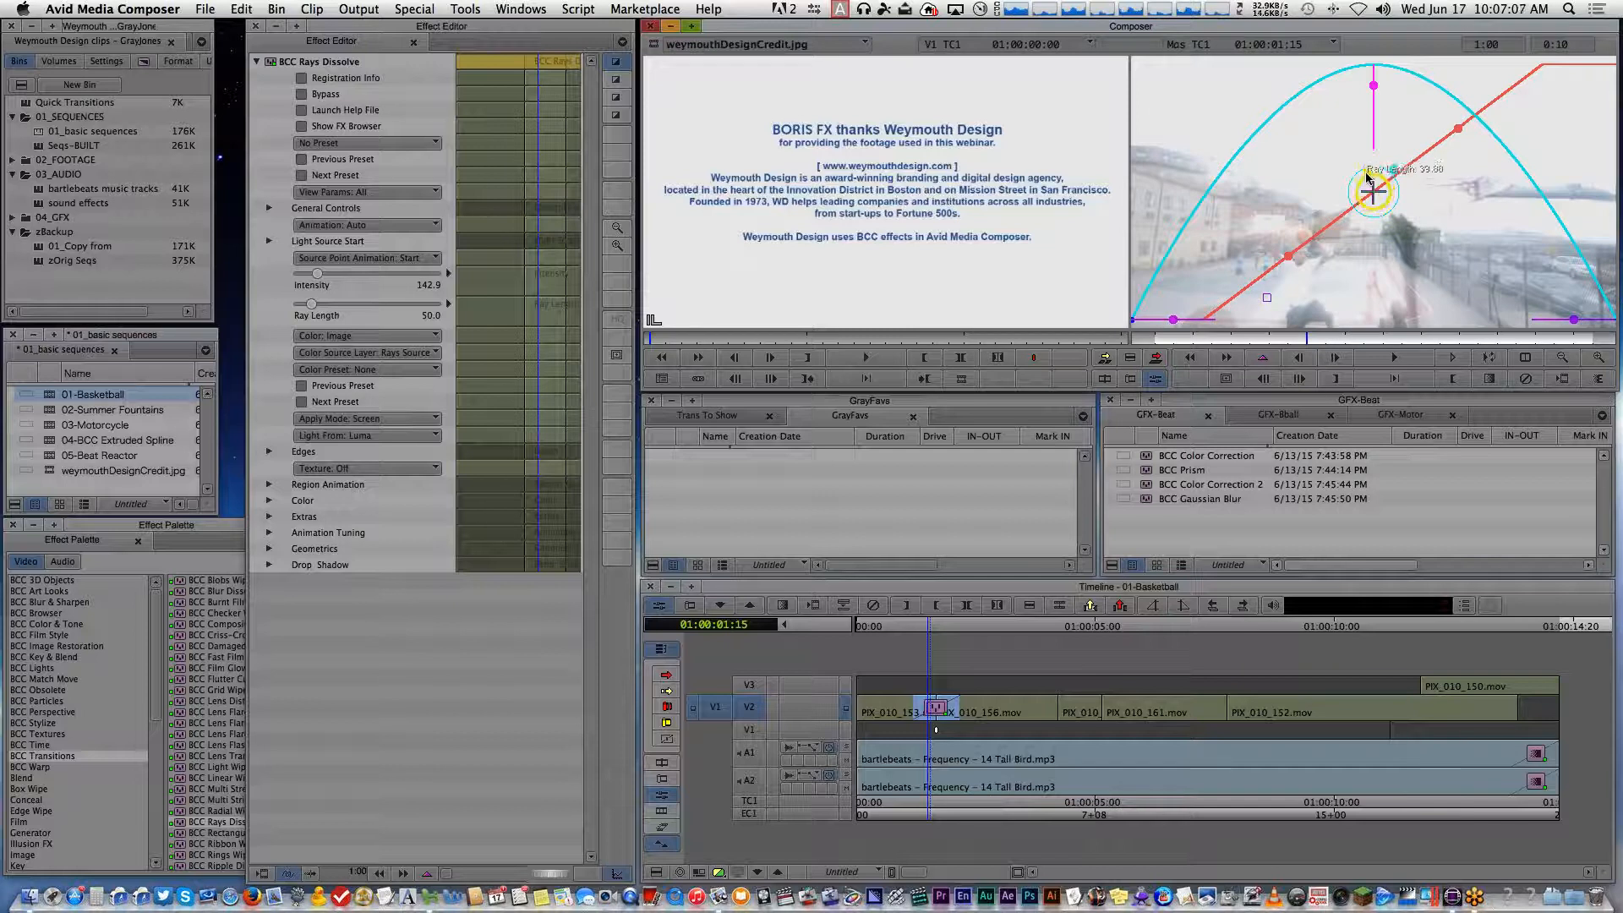
pyautogui.moveTo(1478, 363); pyautogui.dragTo(1420, 330)
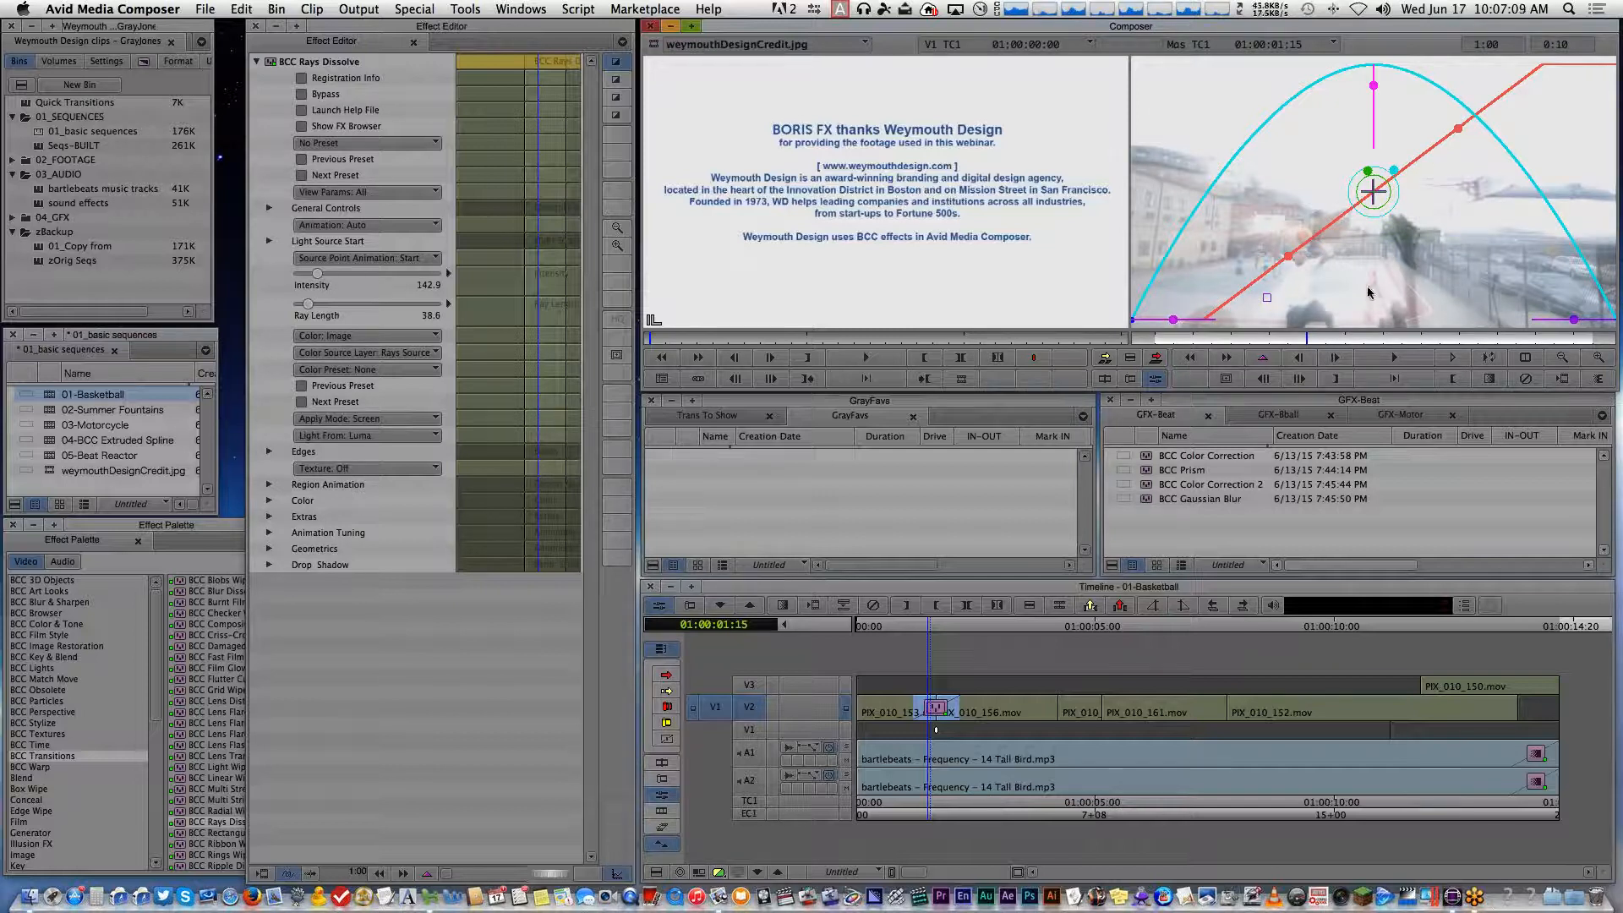
pyautogui.moveTo(1323, 342); pyautogui.dragTo(1280, 319)
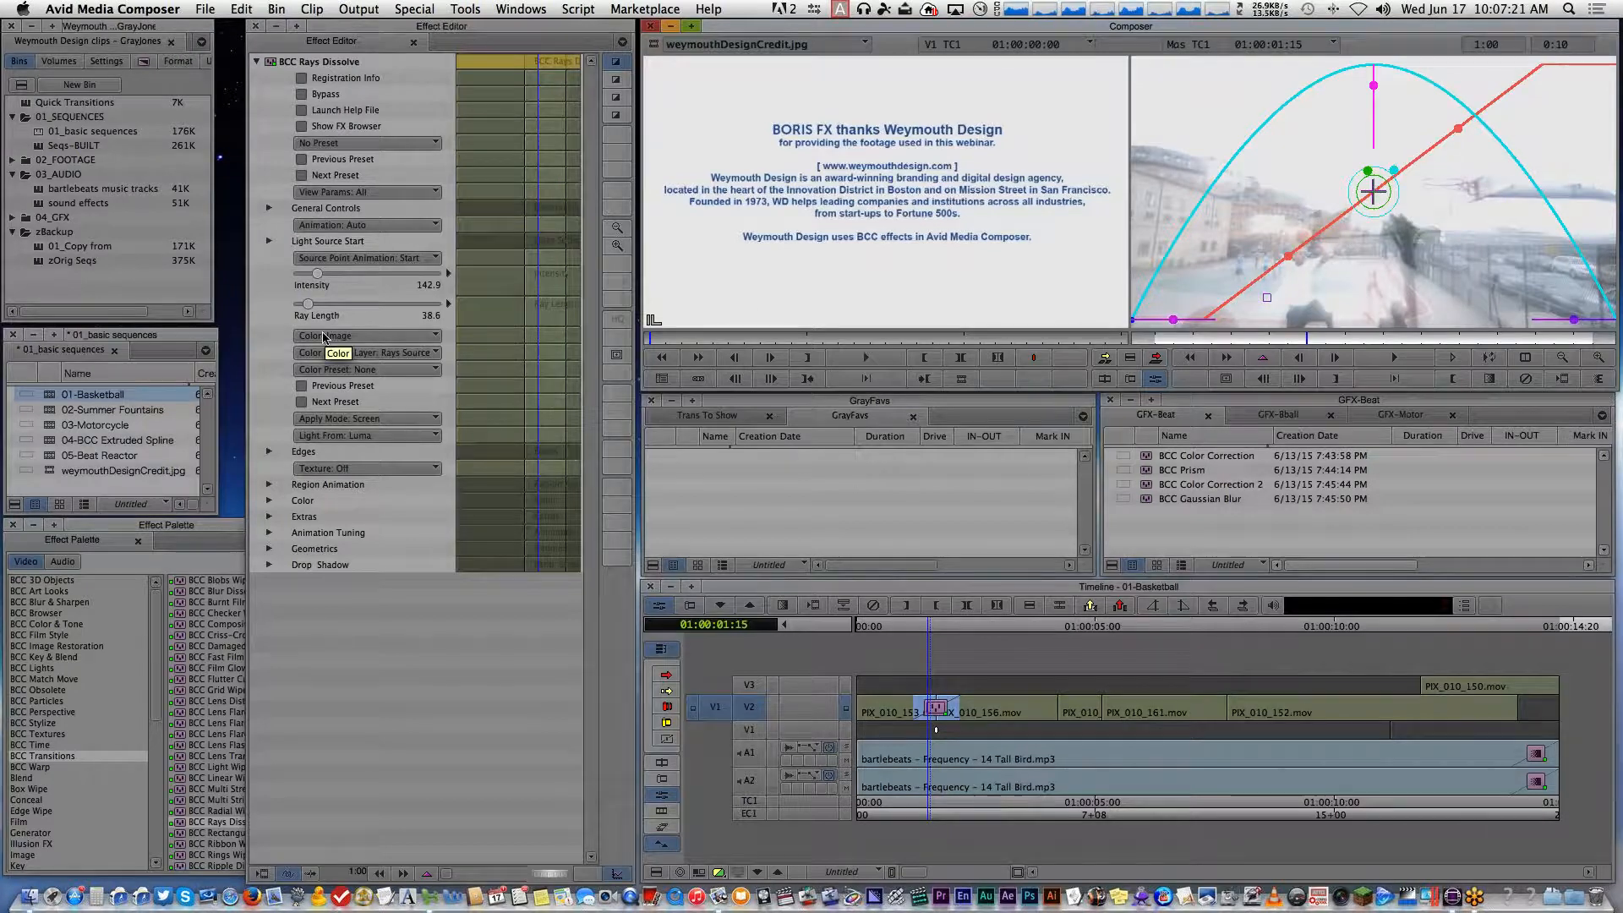
# Set the rays' color mode to Colorize and apply the yellows.bsp color preset
pyautogui.click(376, 336)
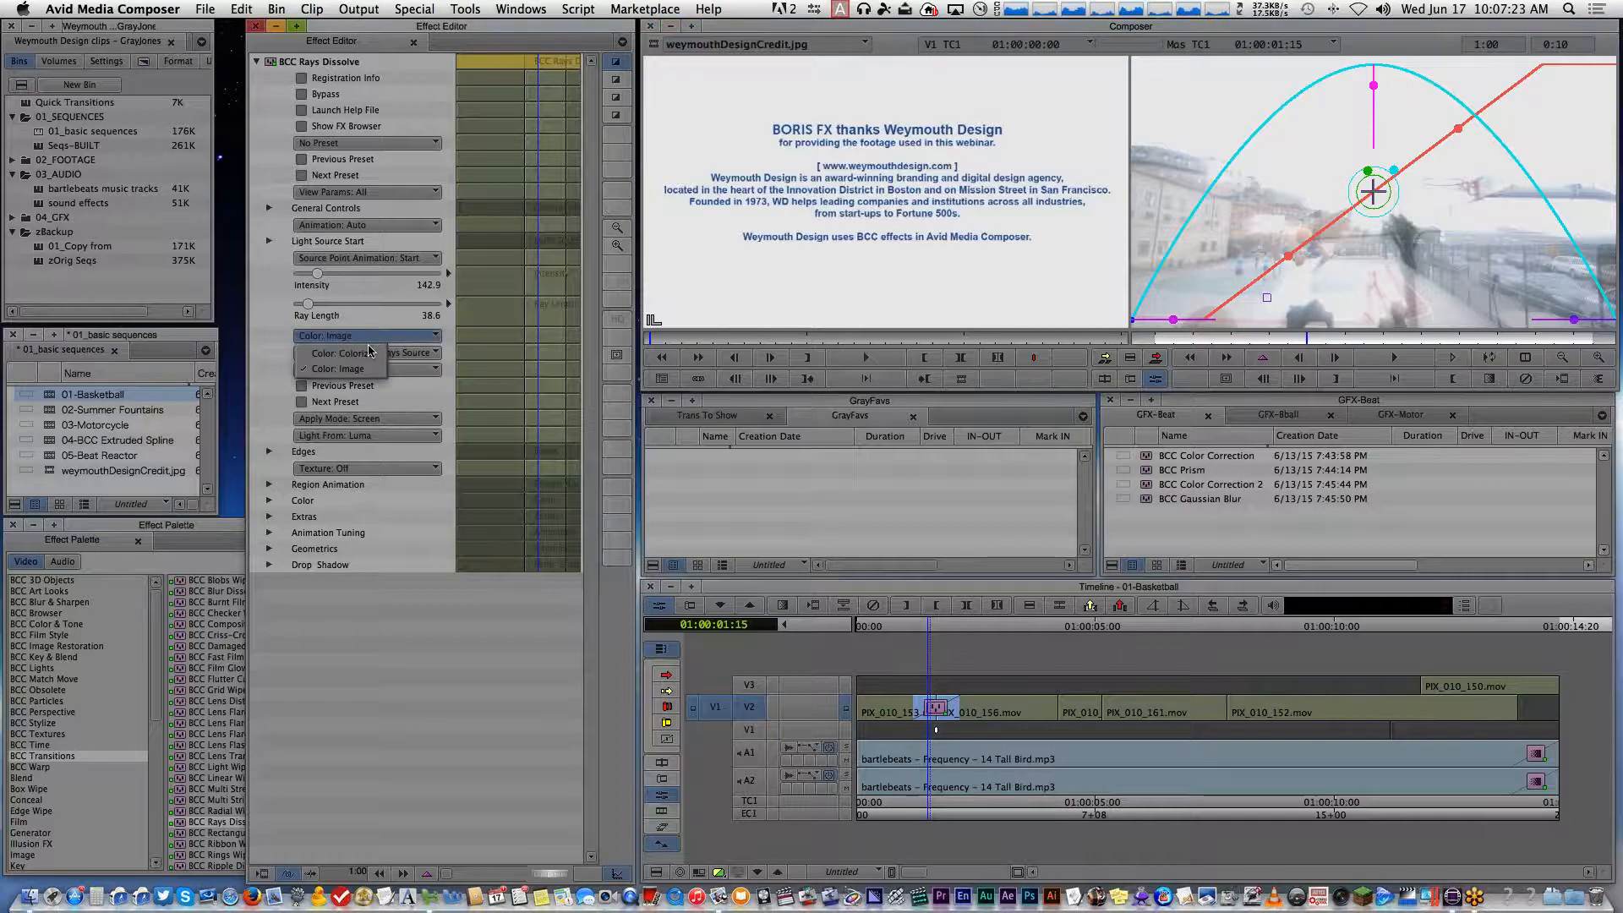
pyautogui.click(366, 355)
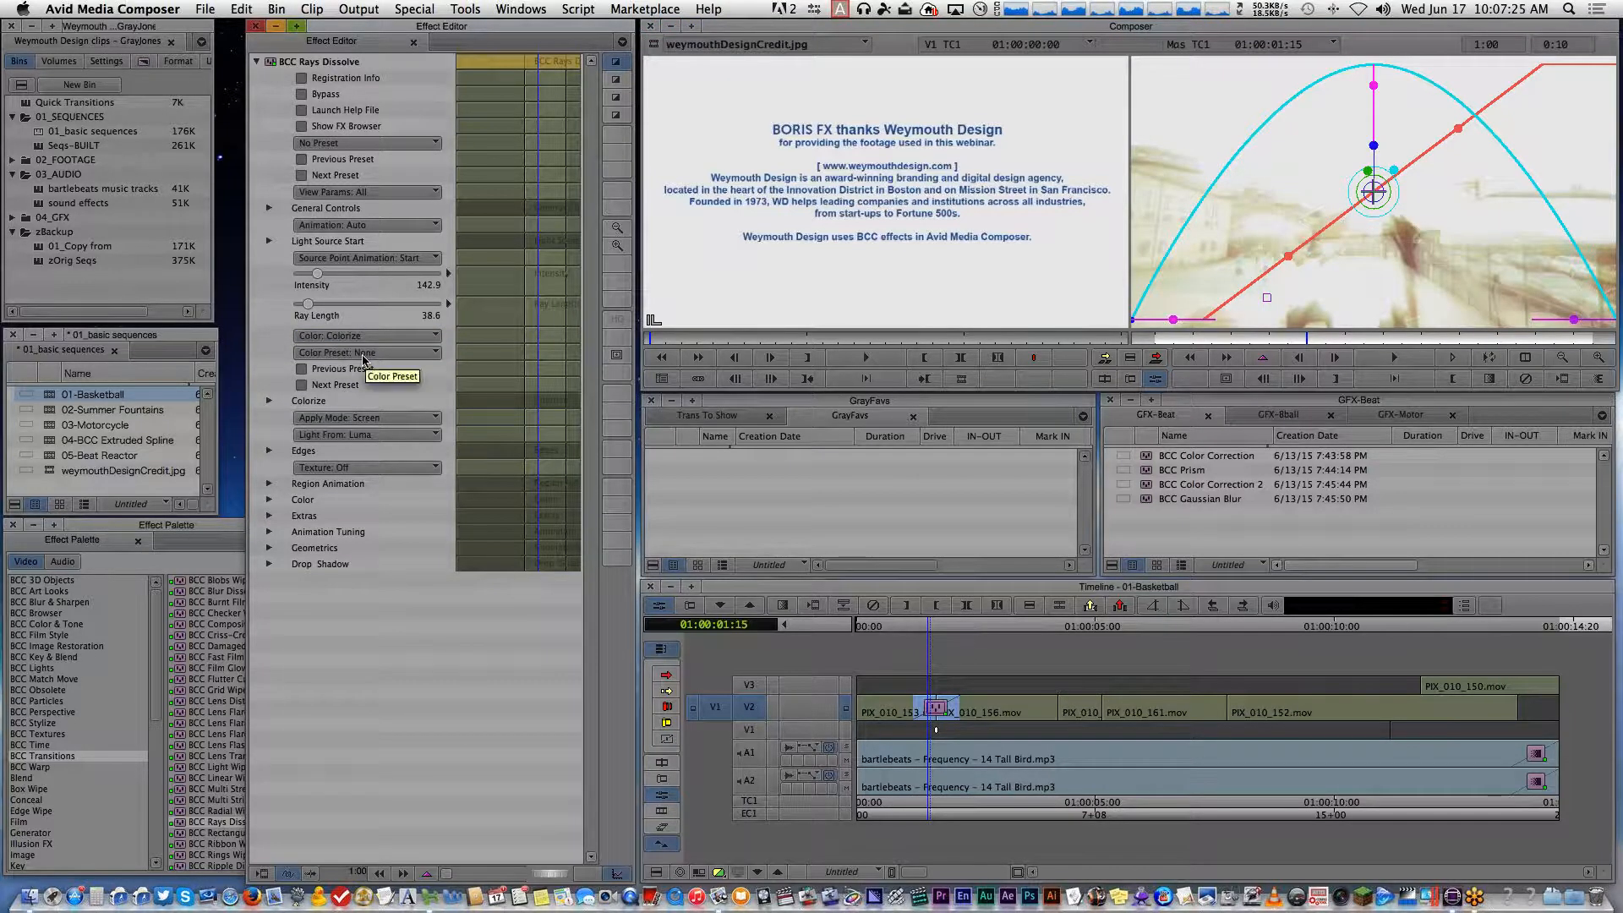
pyautogui.click(365, 353)
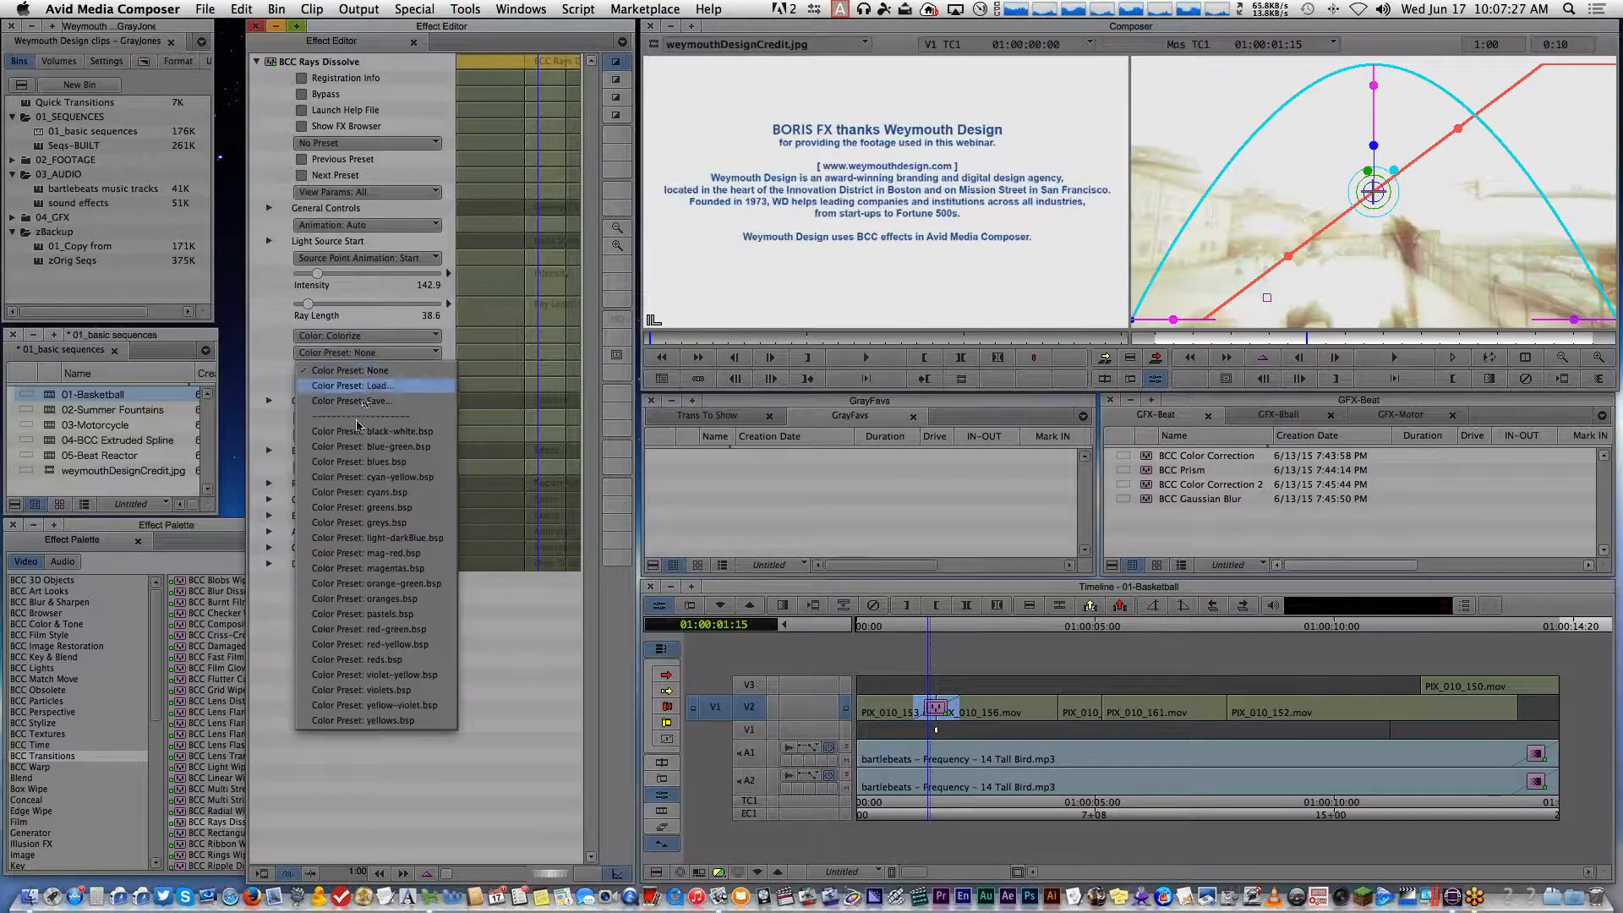
pyautogui.click(369, 720)
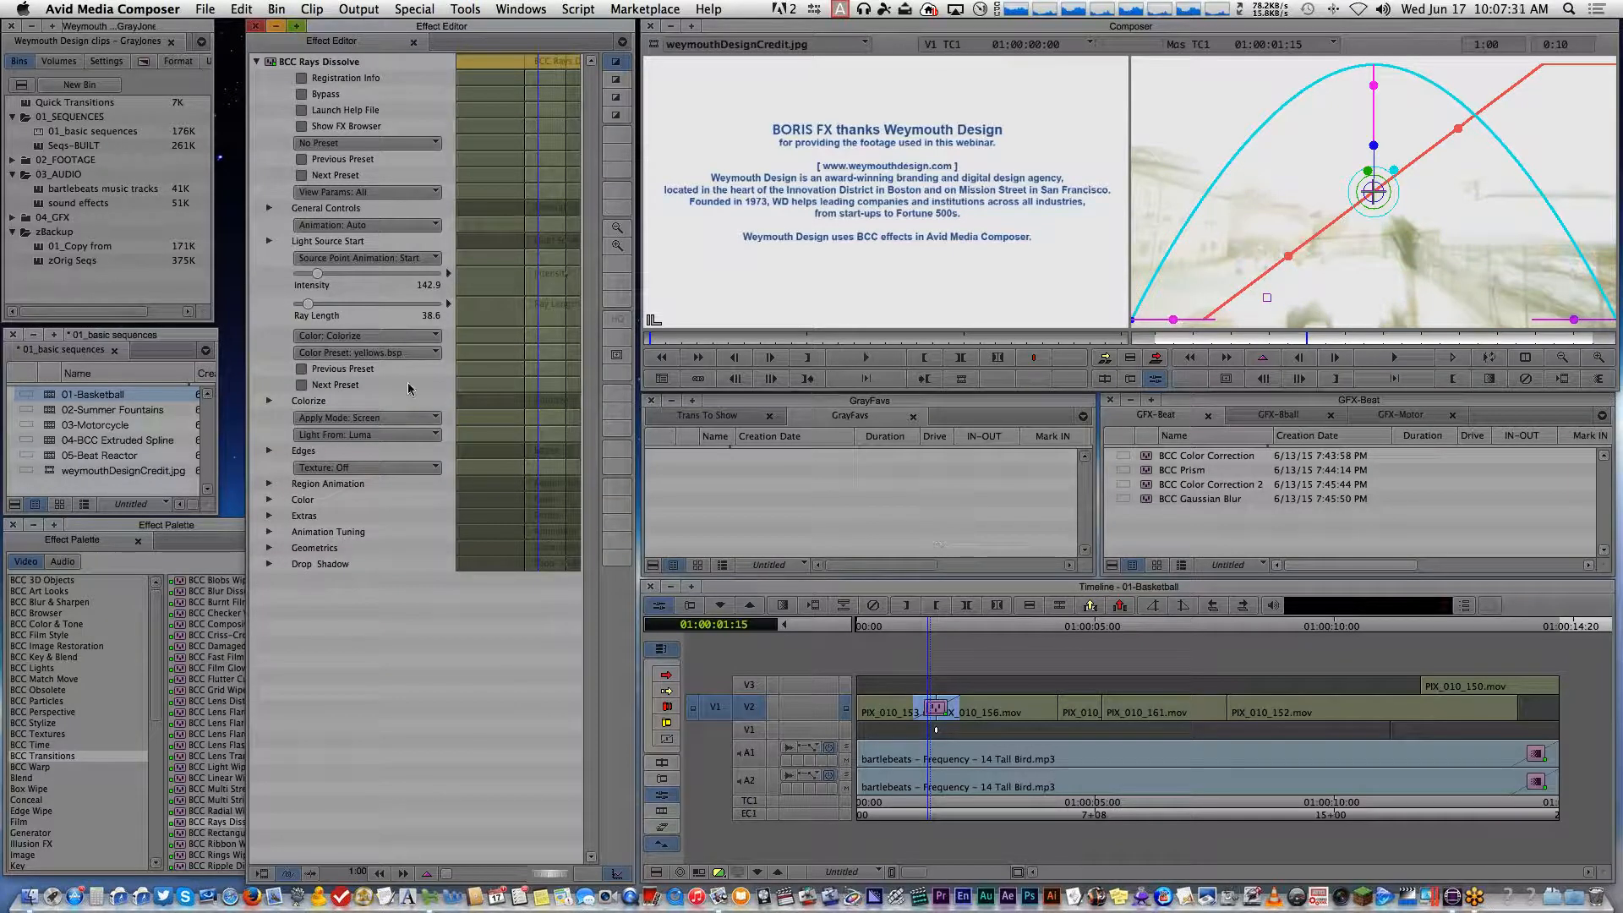
pyautogui.click(369, 353)
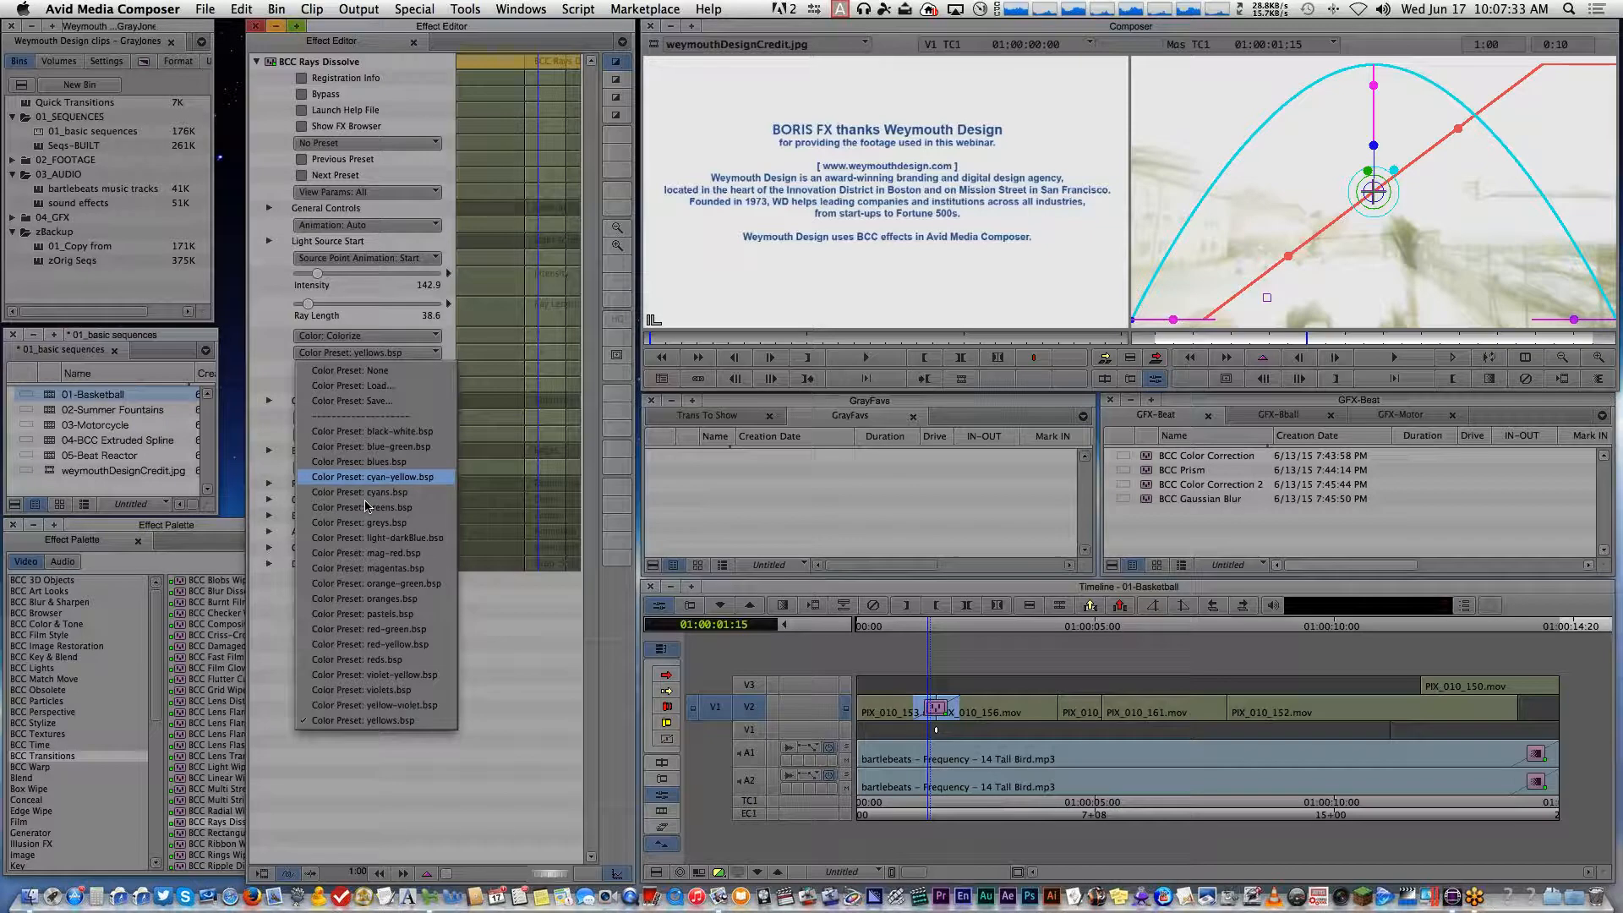
pyautogui.click(369, 718)
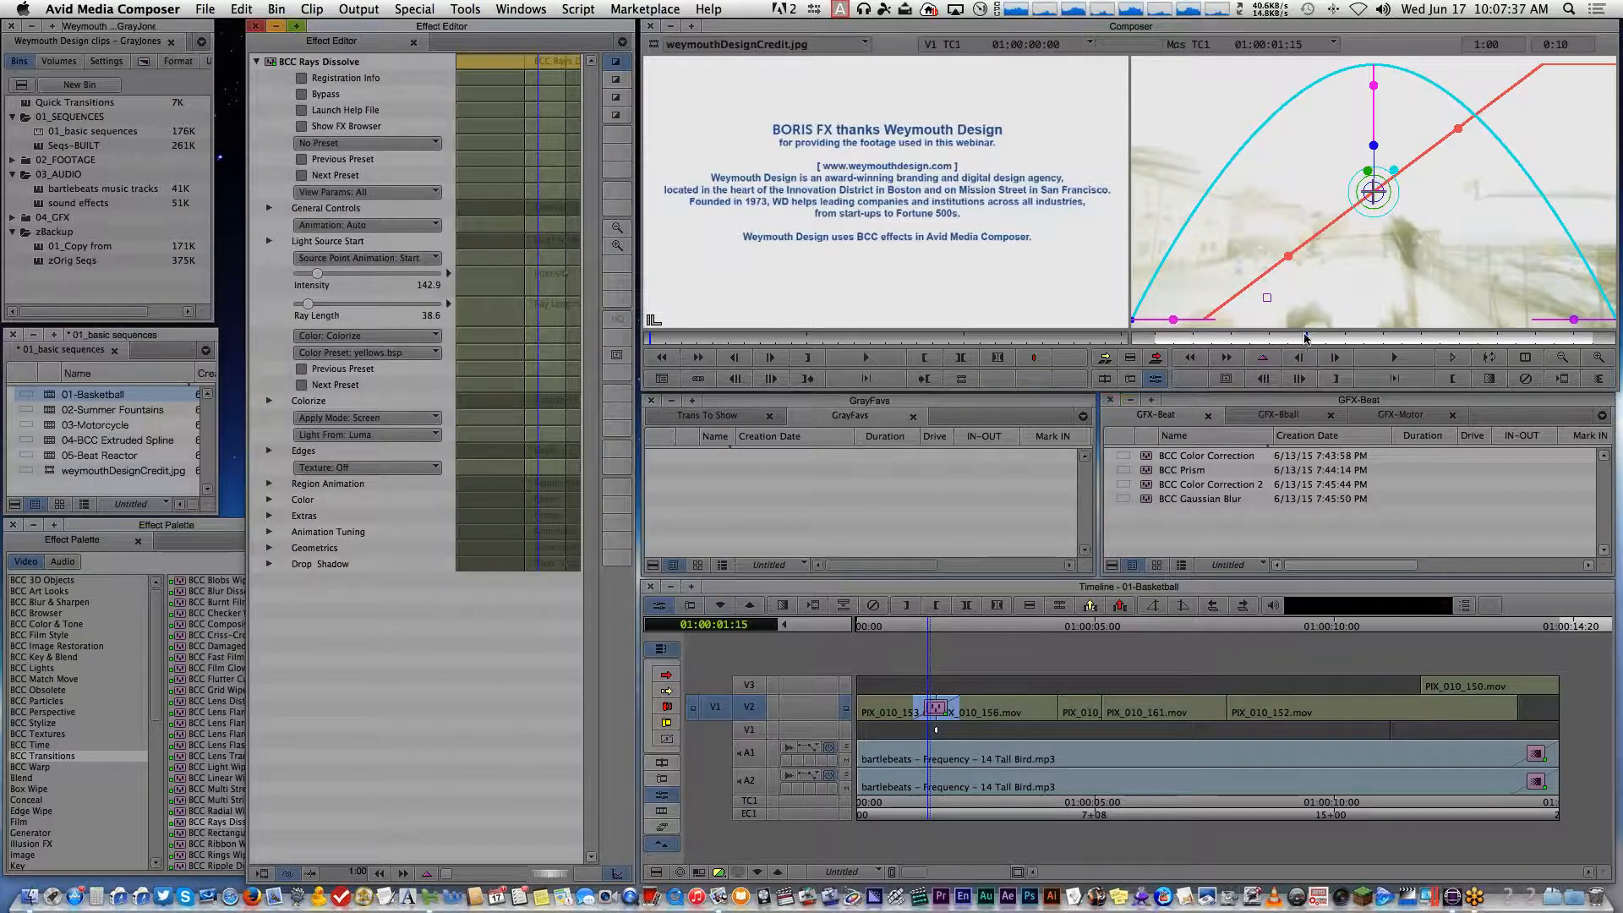
# Move the rays' light source from the frame's center onto the basketball hoop and scrub through the transition's early frames
pyautogui.click(1306, 338)
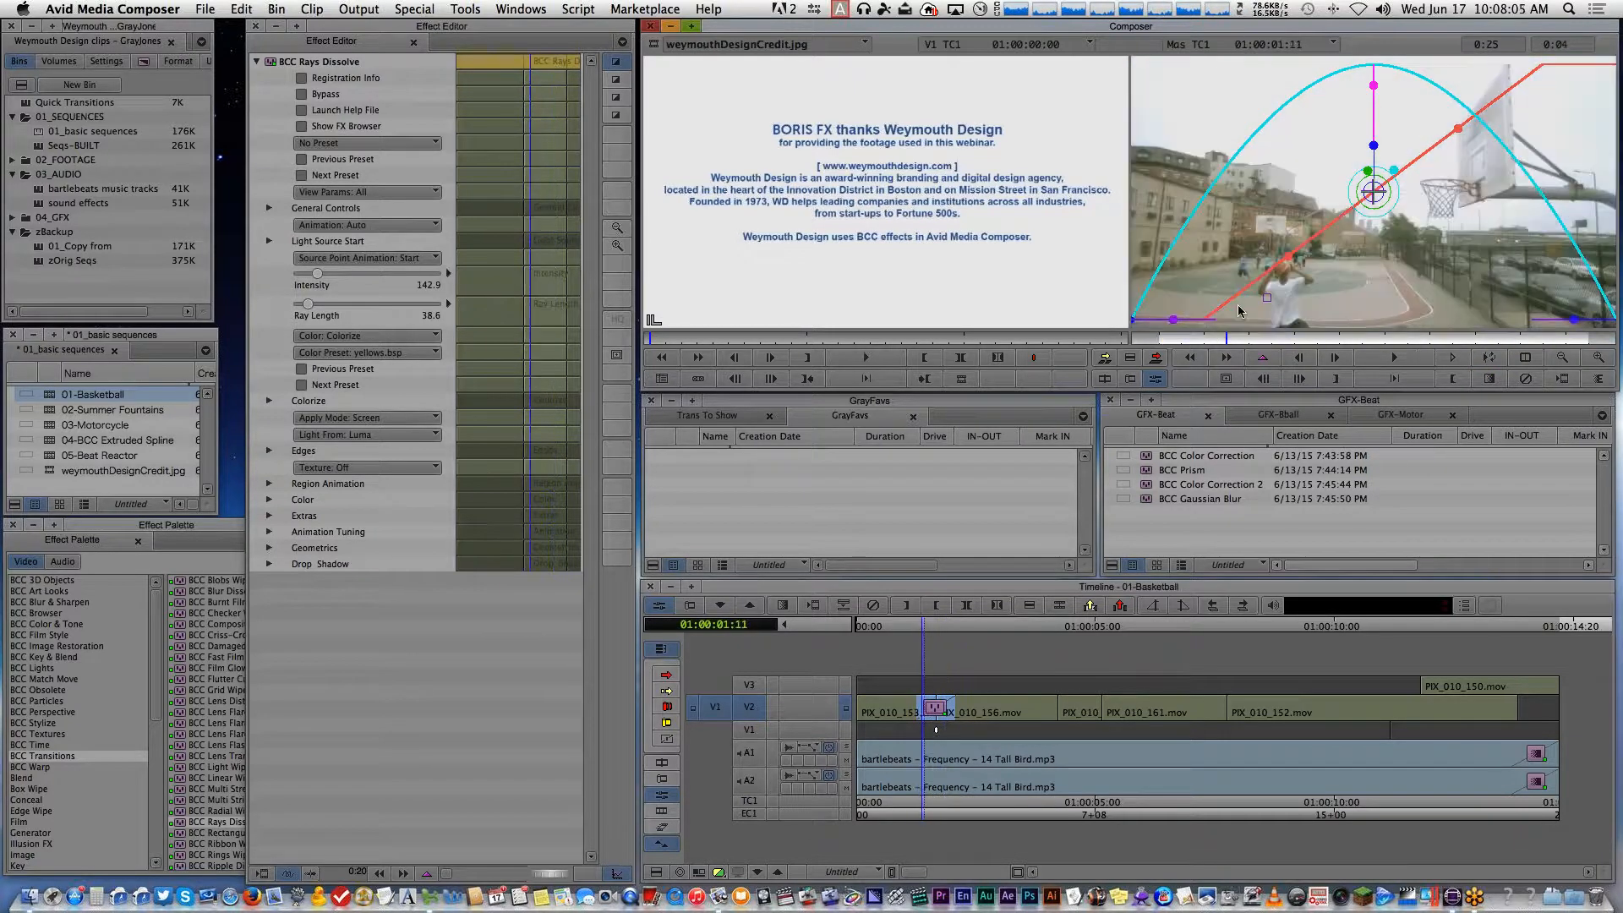
pyautogui.moveTo(1352, 188); pyautogui.dragTo(1443, 183)
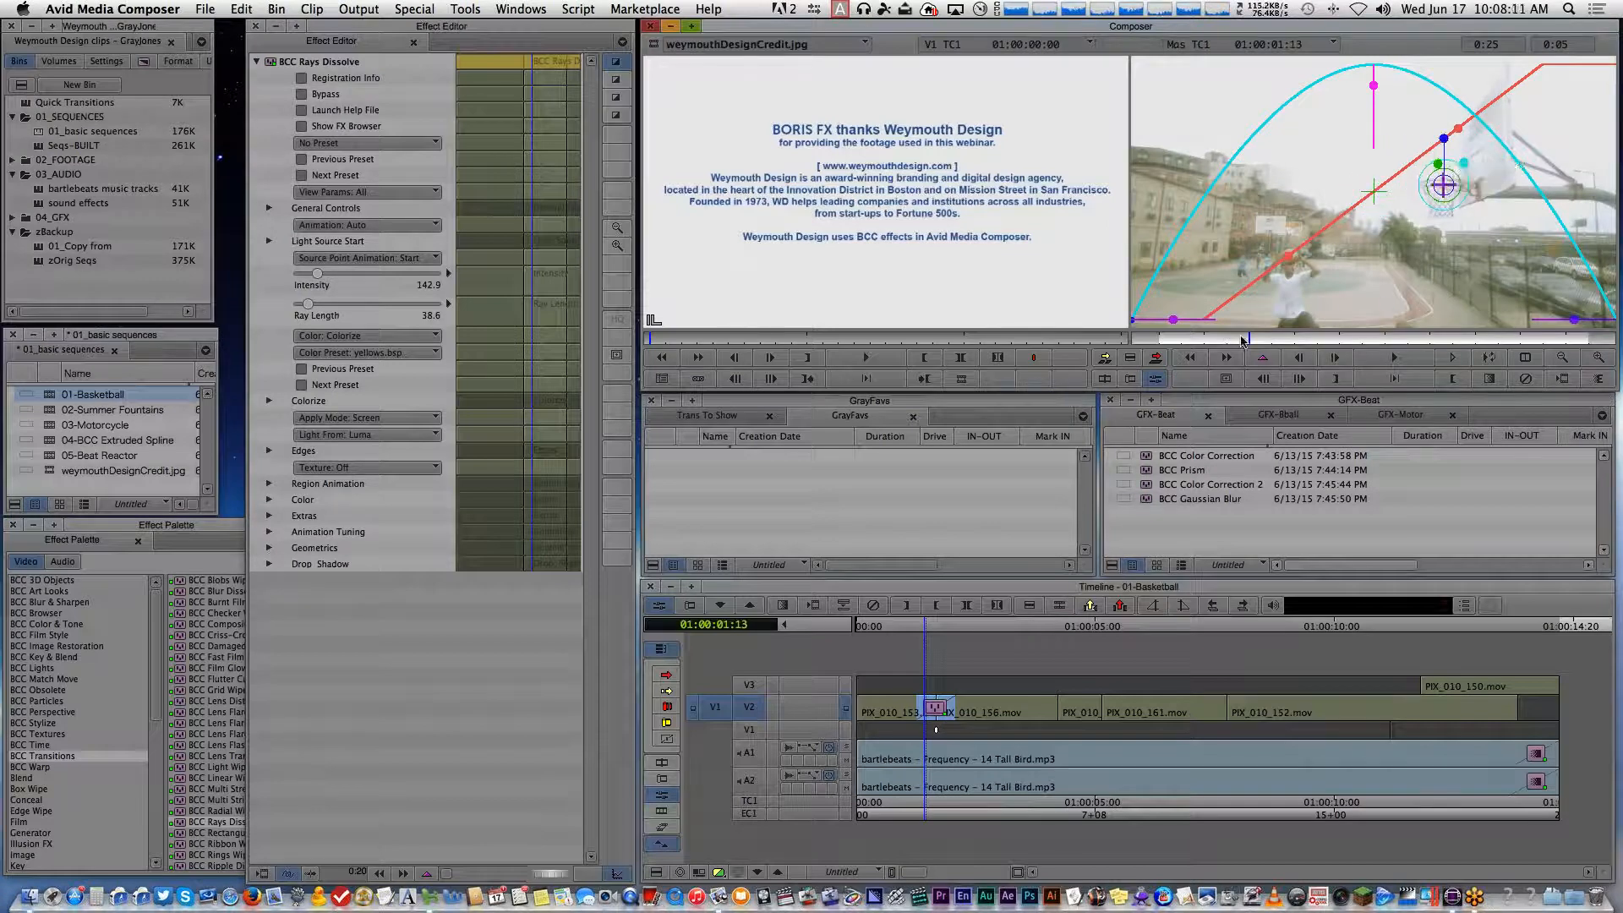
pyautogui.moveTo(1276, 339); pyautogui.dragTo(1229, 338)
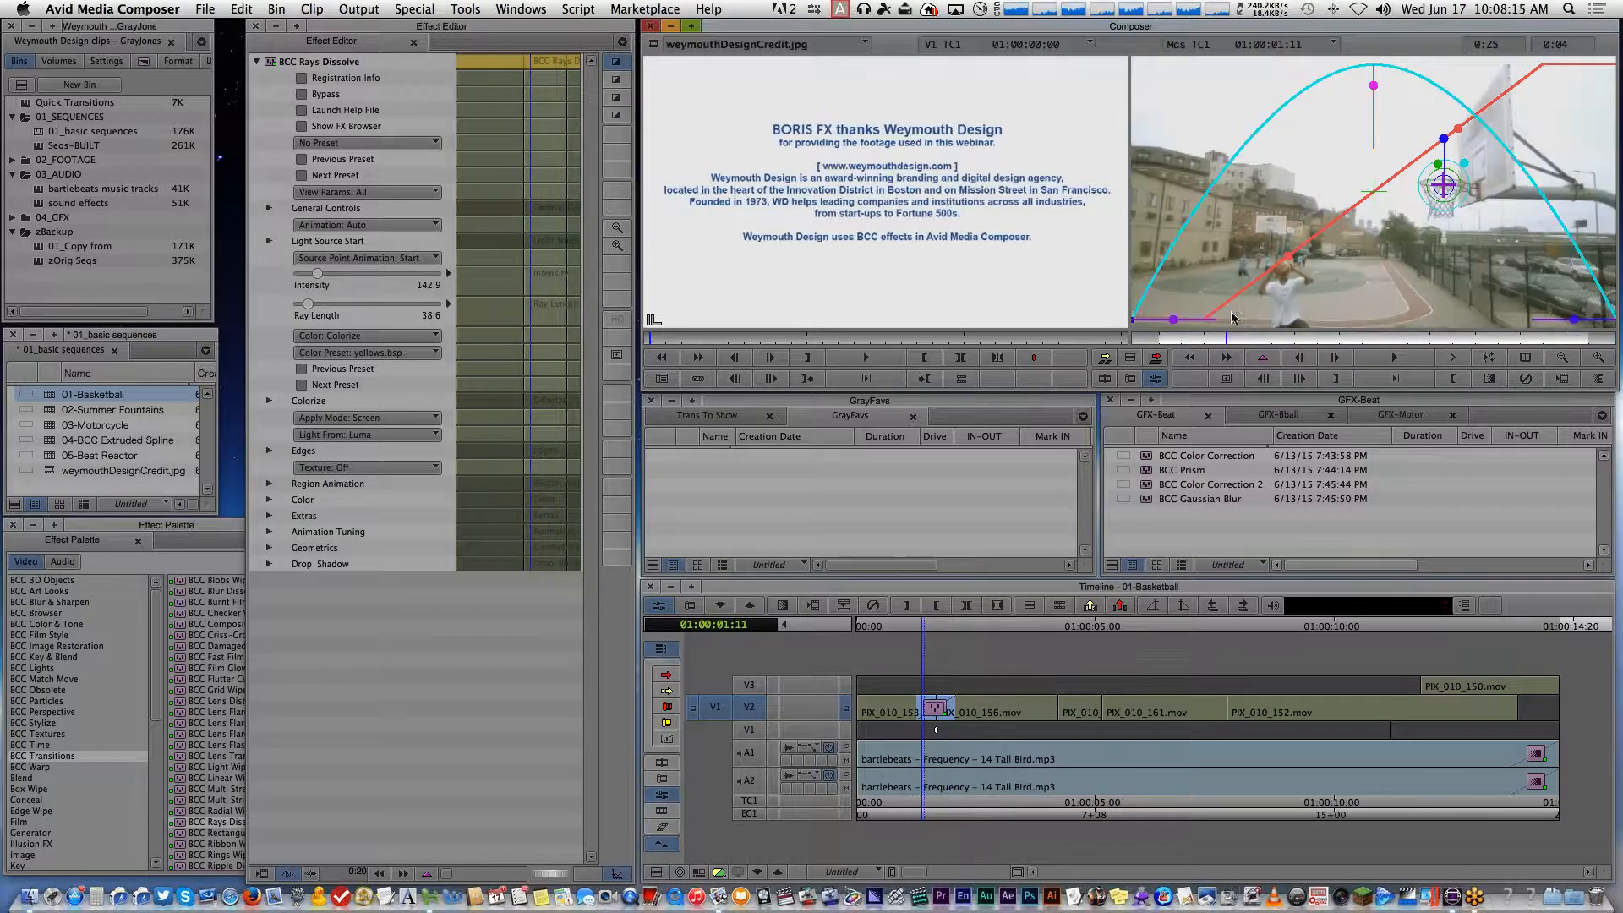
# Leave effect editing and play back the Rays Dissolve across the first cut
pyautogui.click(972, 807)
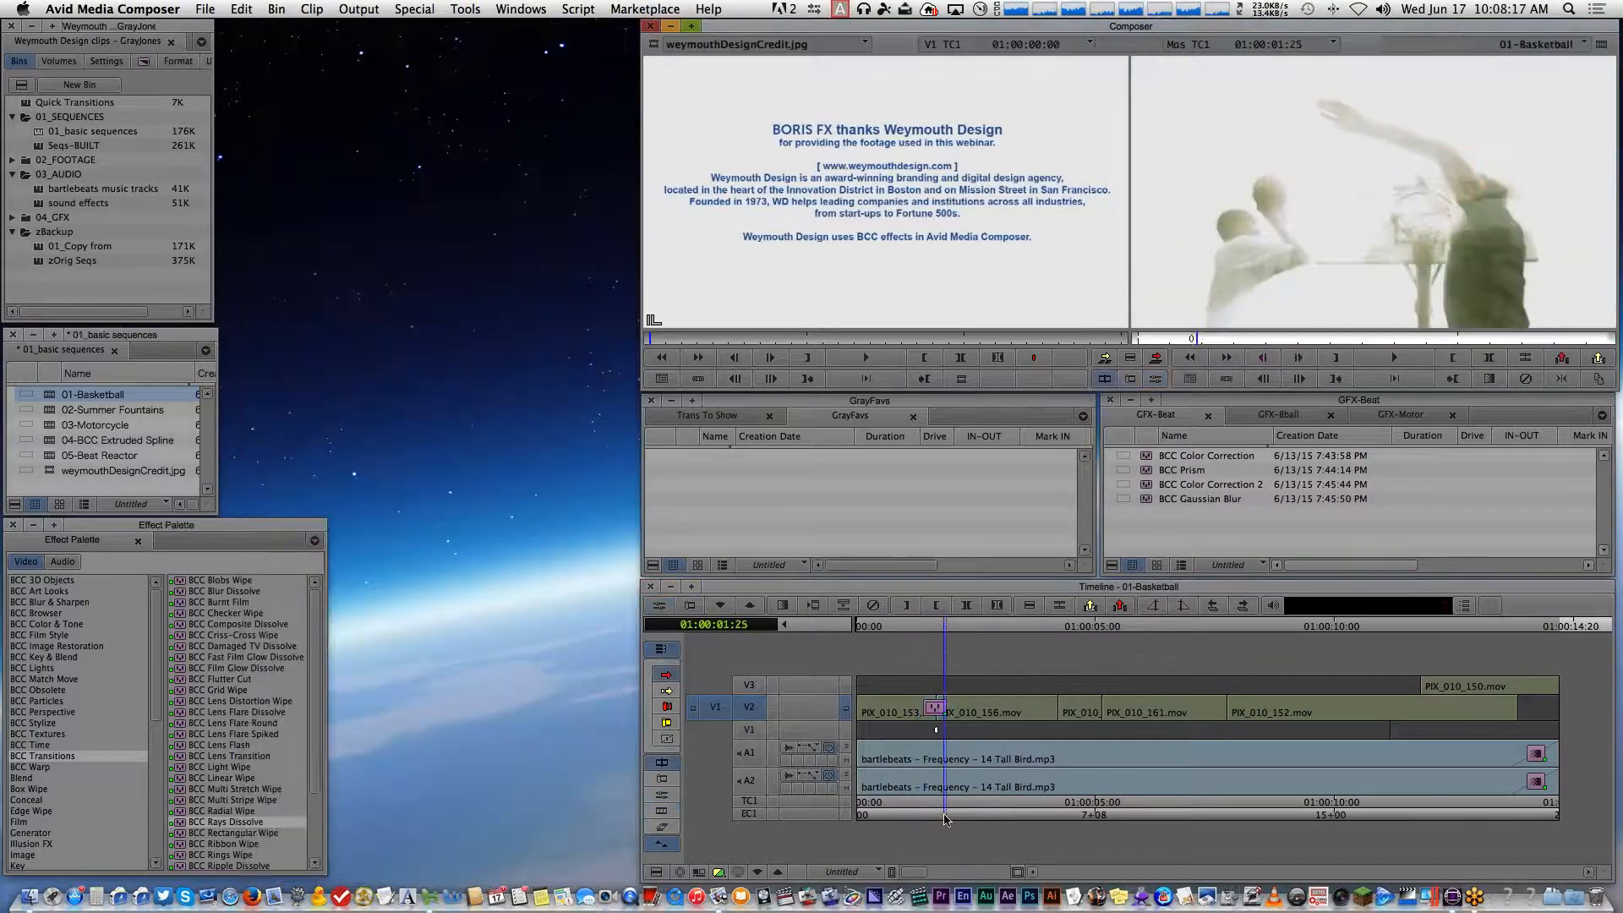
pyautogui.moveTo(1008, 820); pyautogui.dragTo(927, 794)
pyautogui.press('space')
pyautogui.press('space')
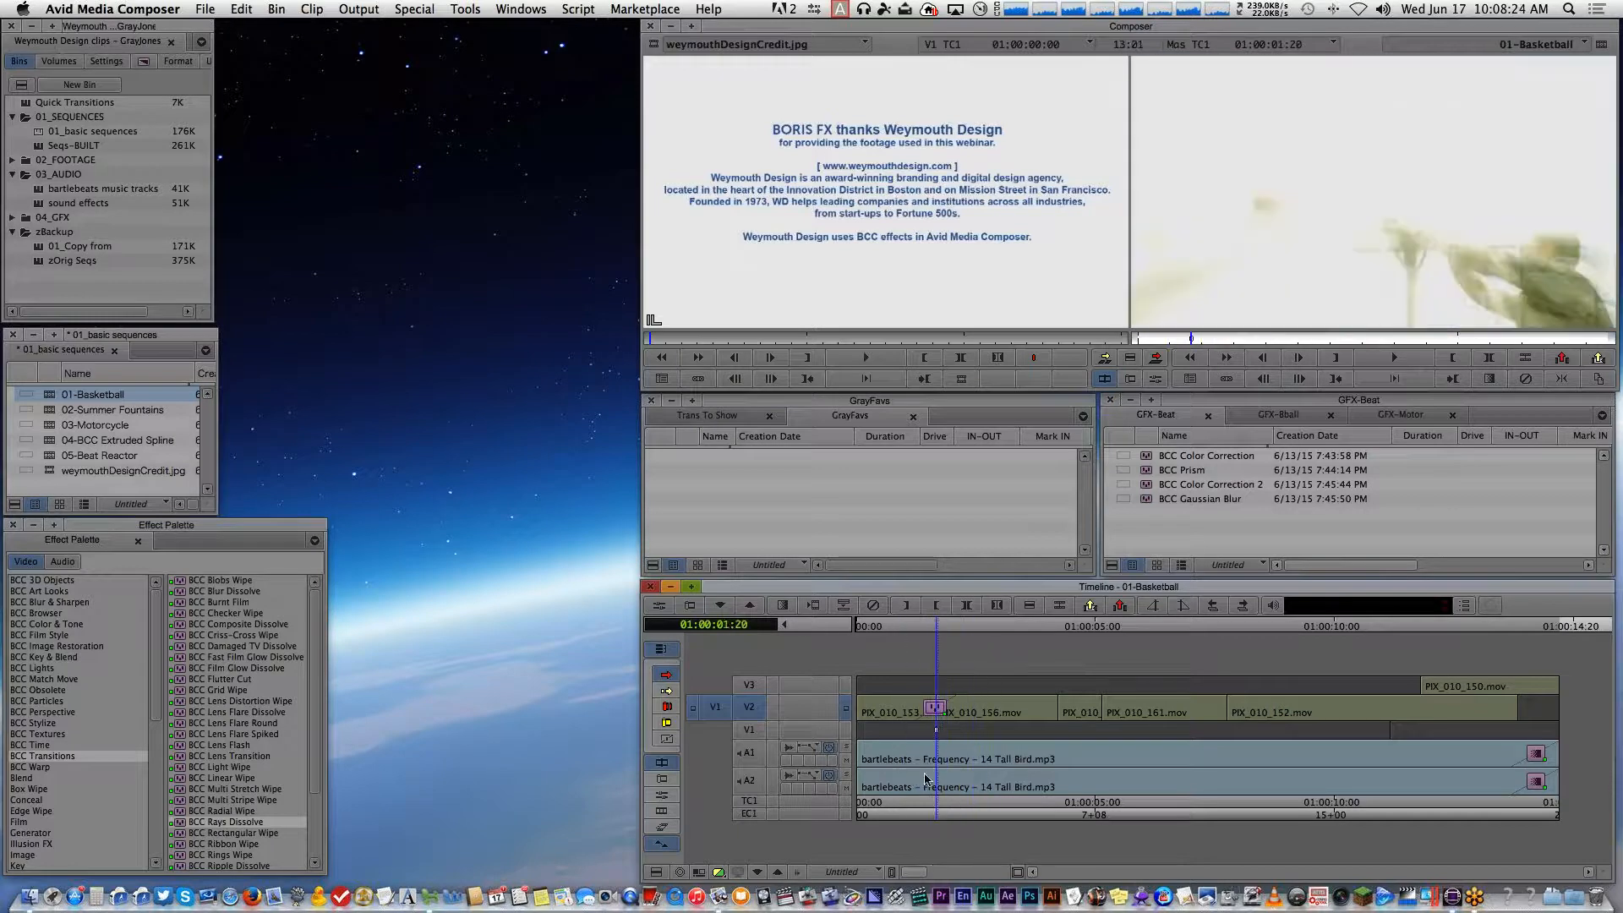
# Reopen the first cut's Rays Dissolve for editing and save its settings as an effect template in the GrayFavs bin
pyautogui.press('super+8')
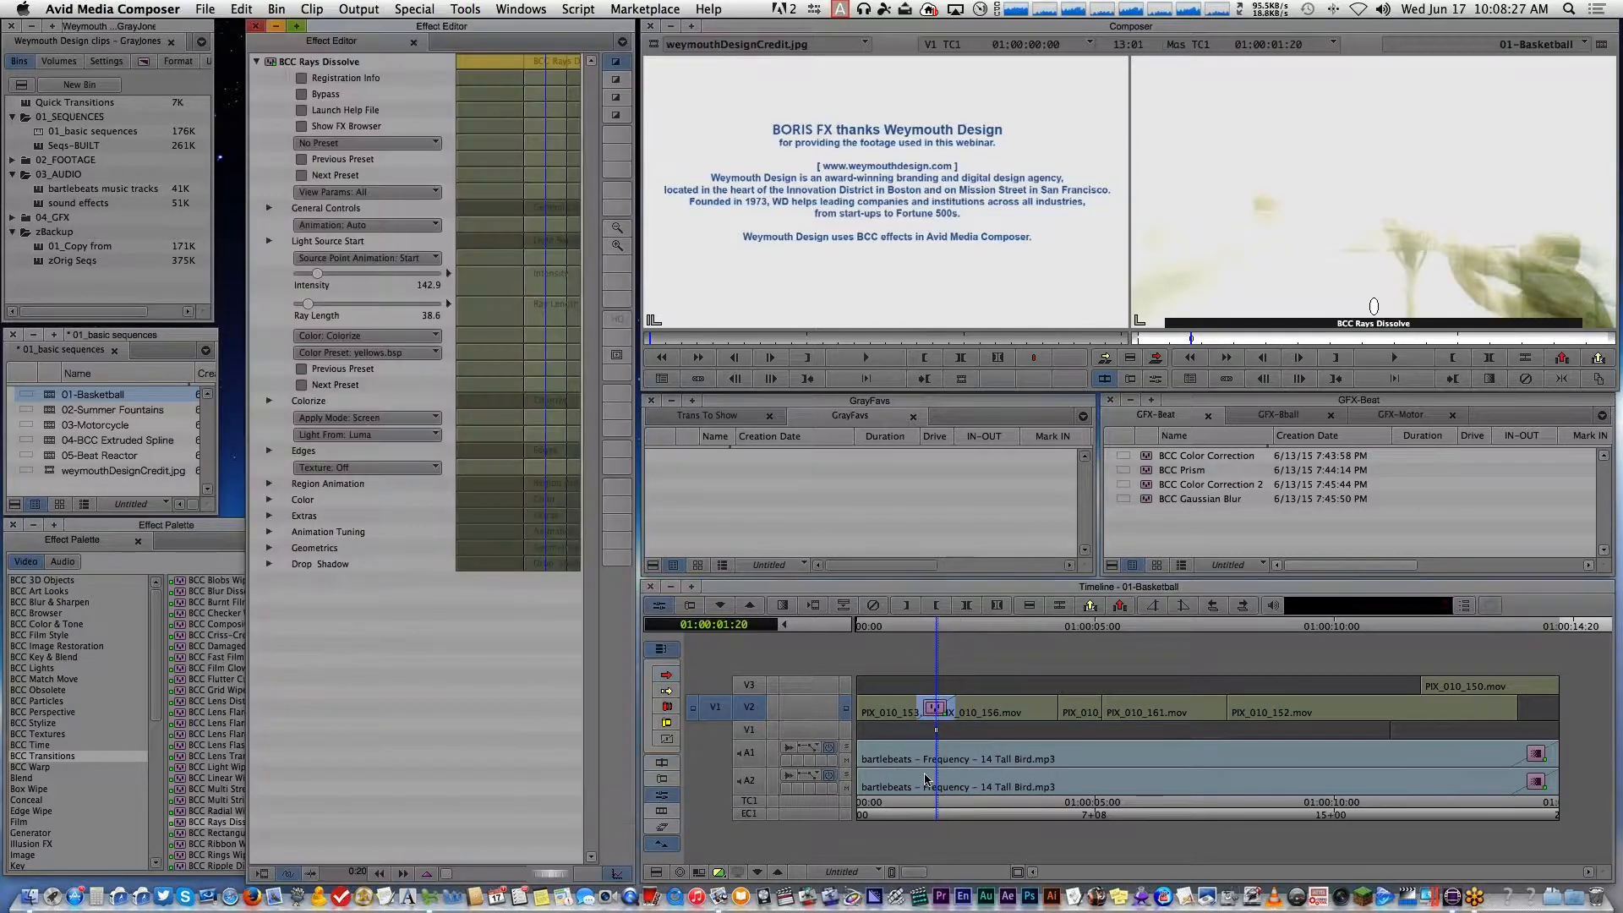
pyautogui.click(924, 777)
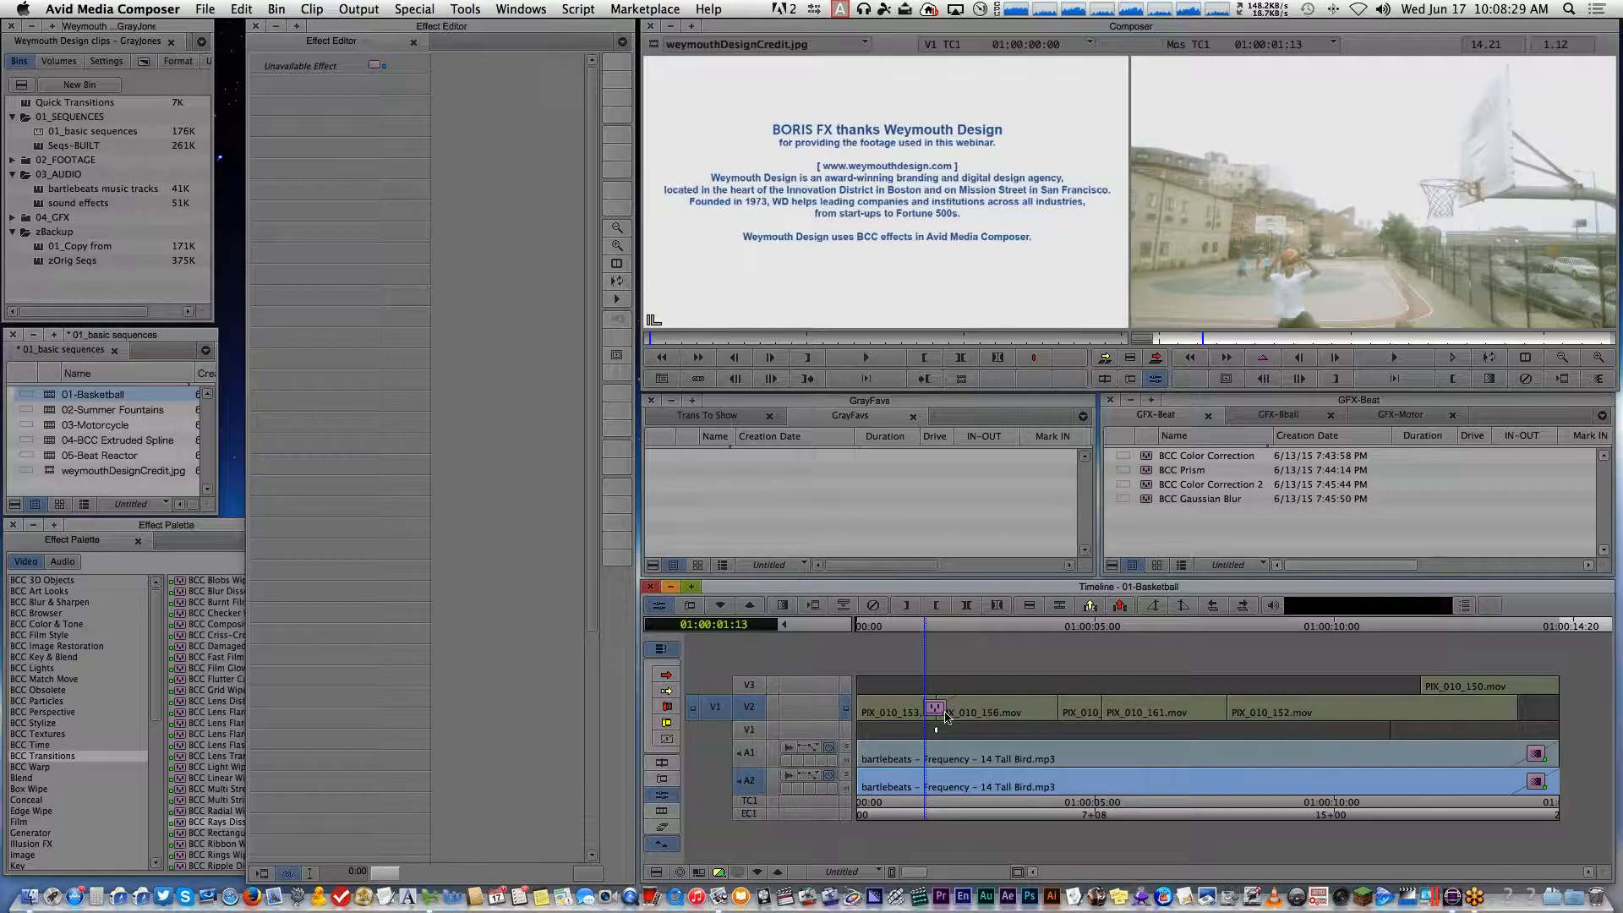
pyautogui.click(945, 712)
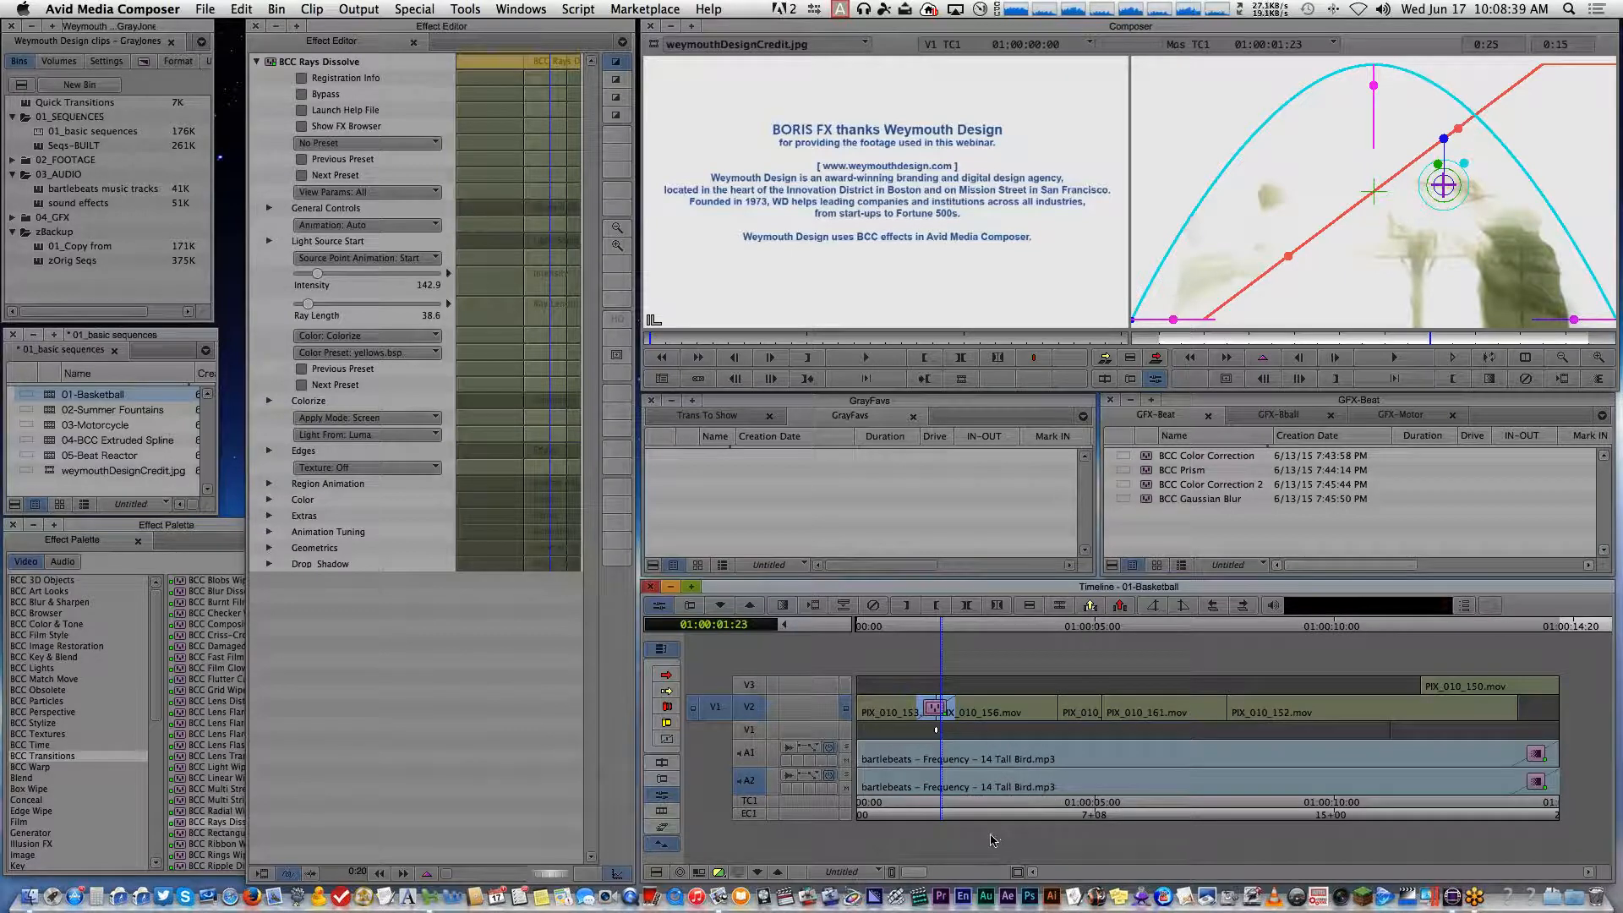
pyautogui.click(829, 528)
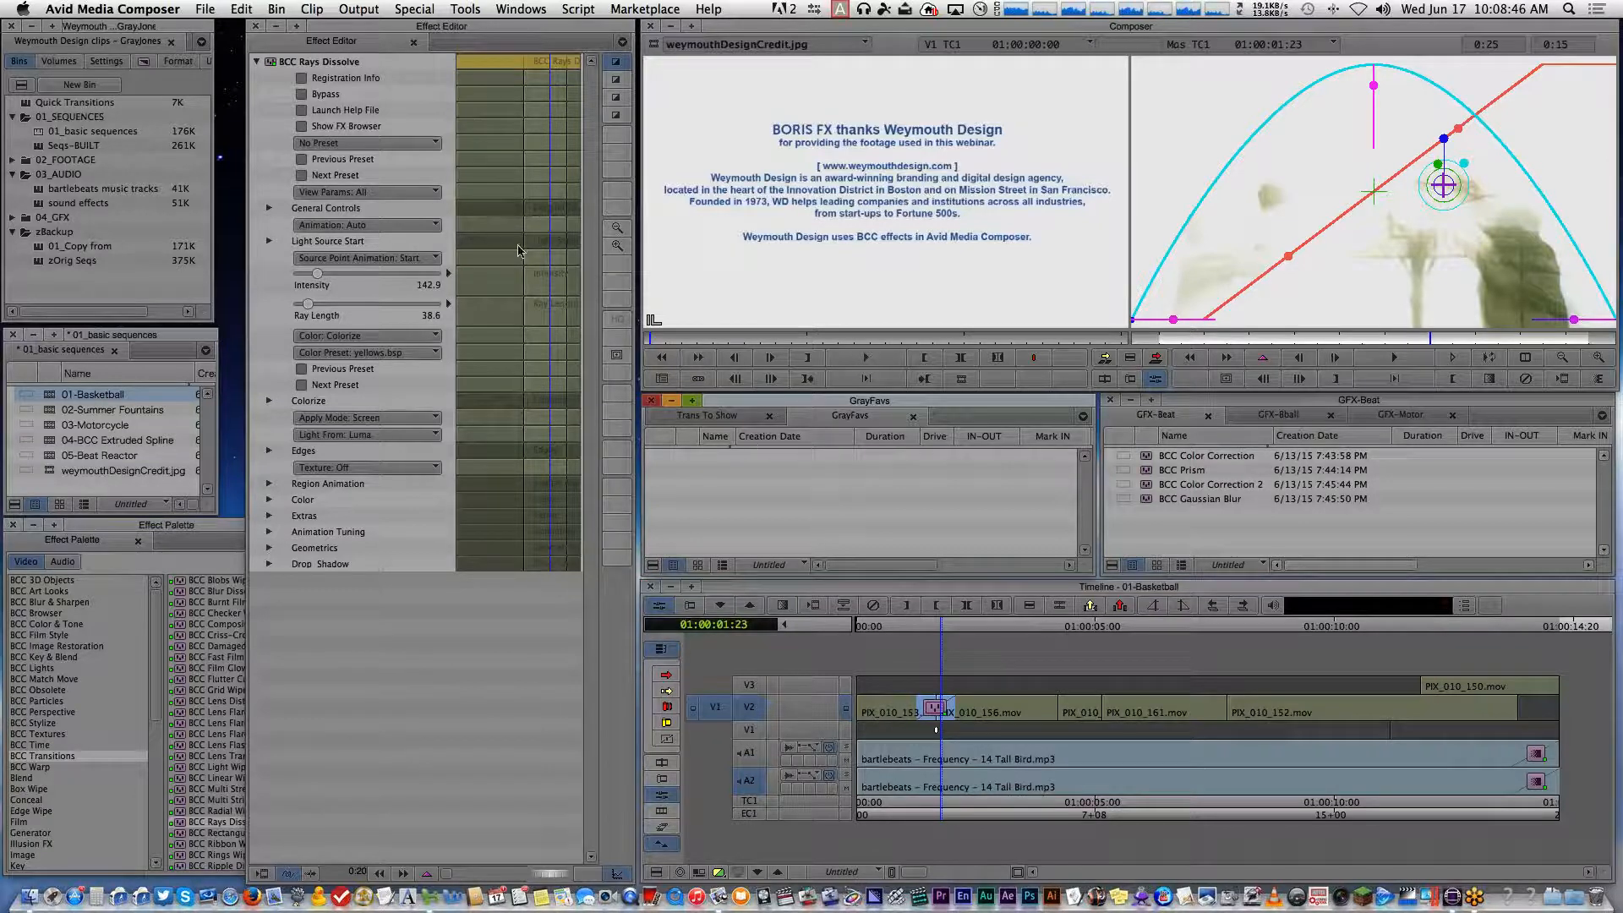
pyautogui.click(269, 70)
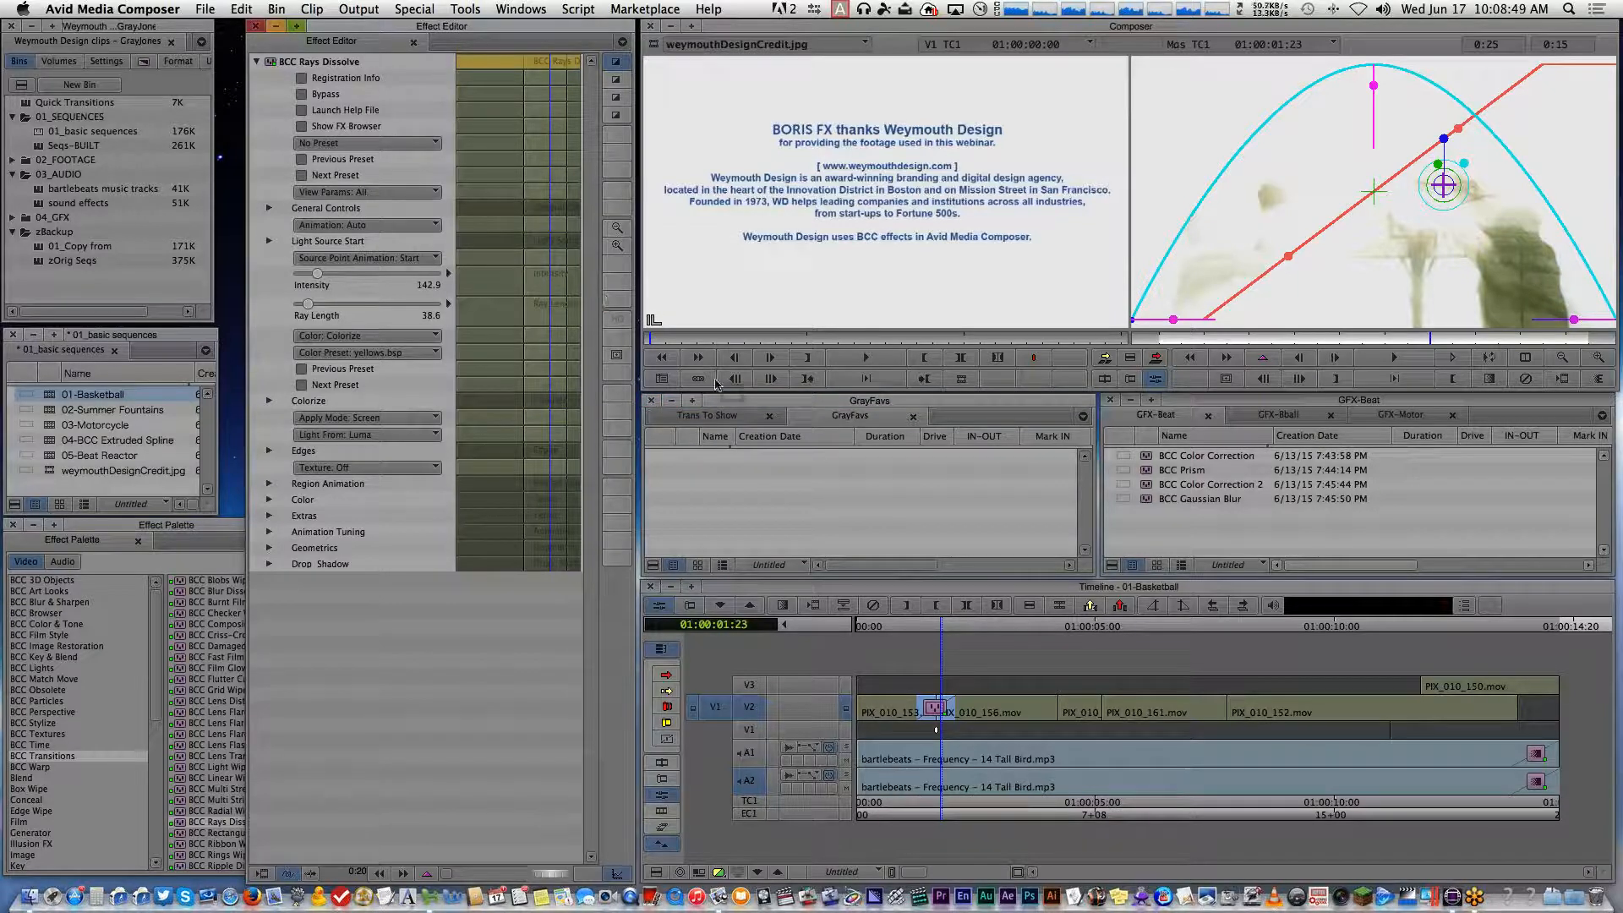
pyautogui.click(710, 415)
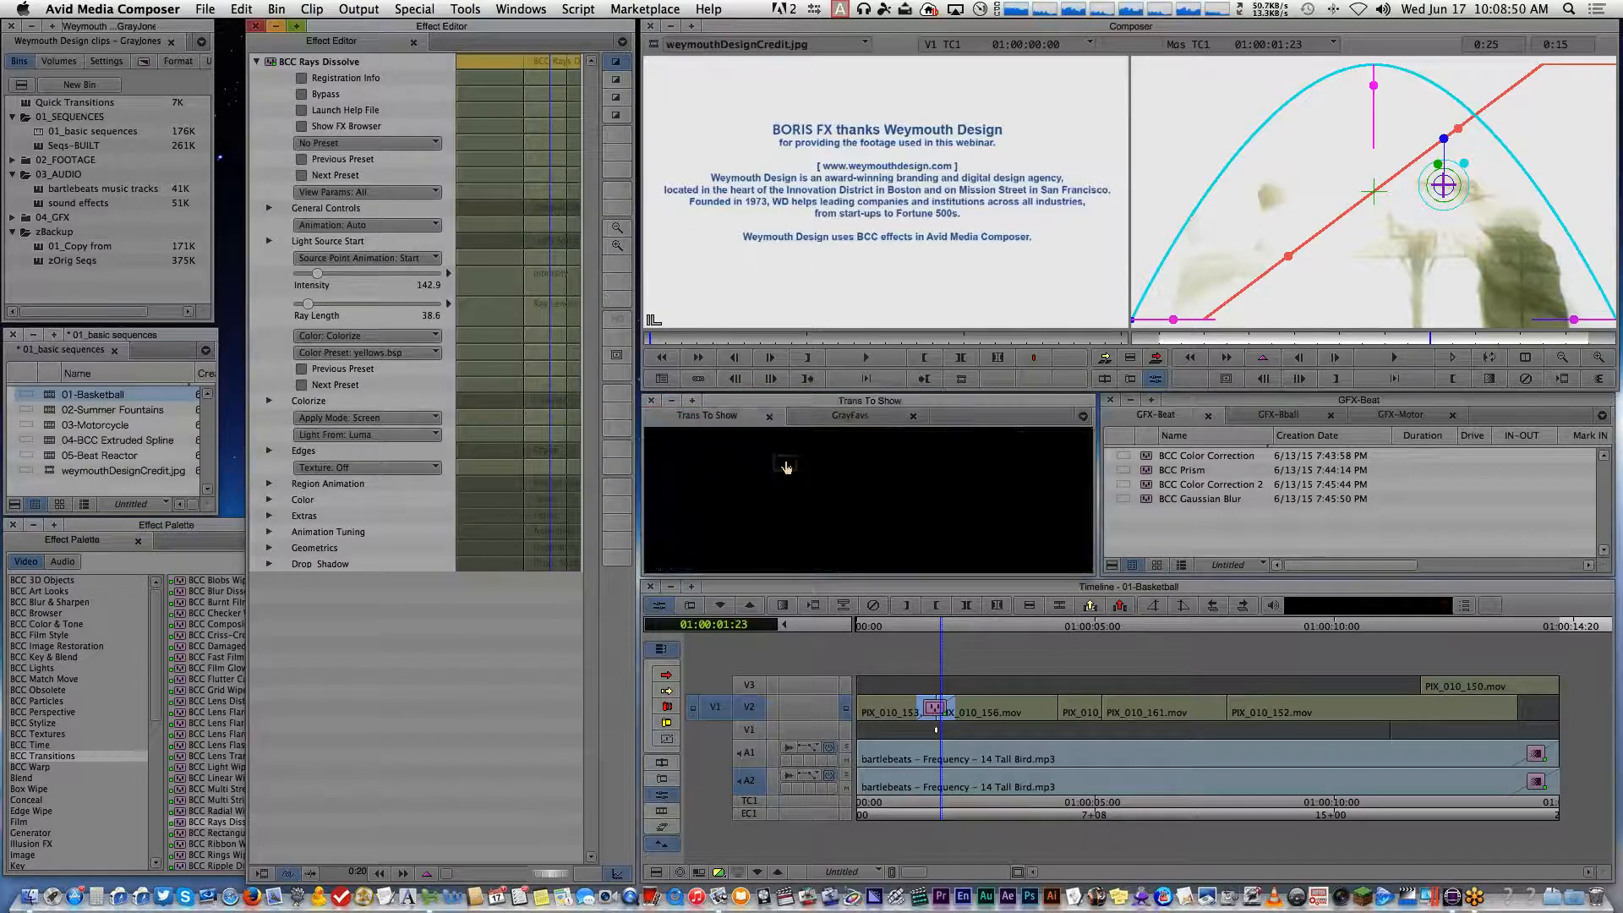
pyautogui.click(842, 417)
pyautogui.moveTo(272, 61); pyautogui.dragTo(933, 521)
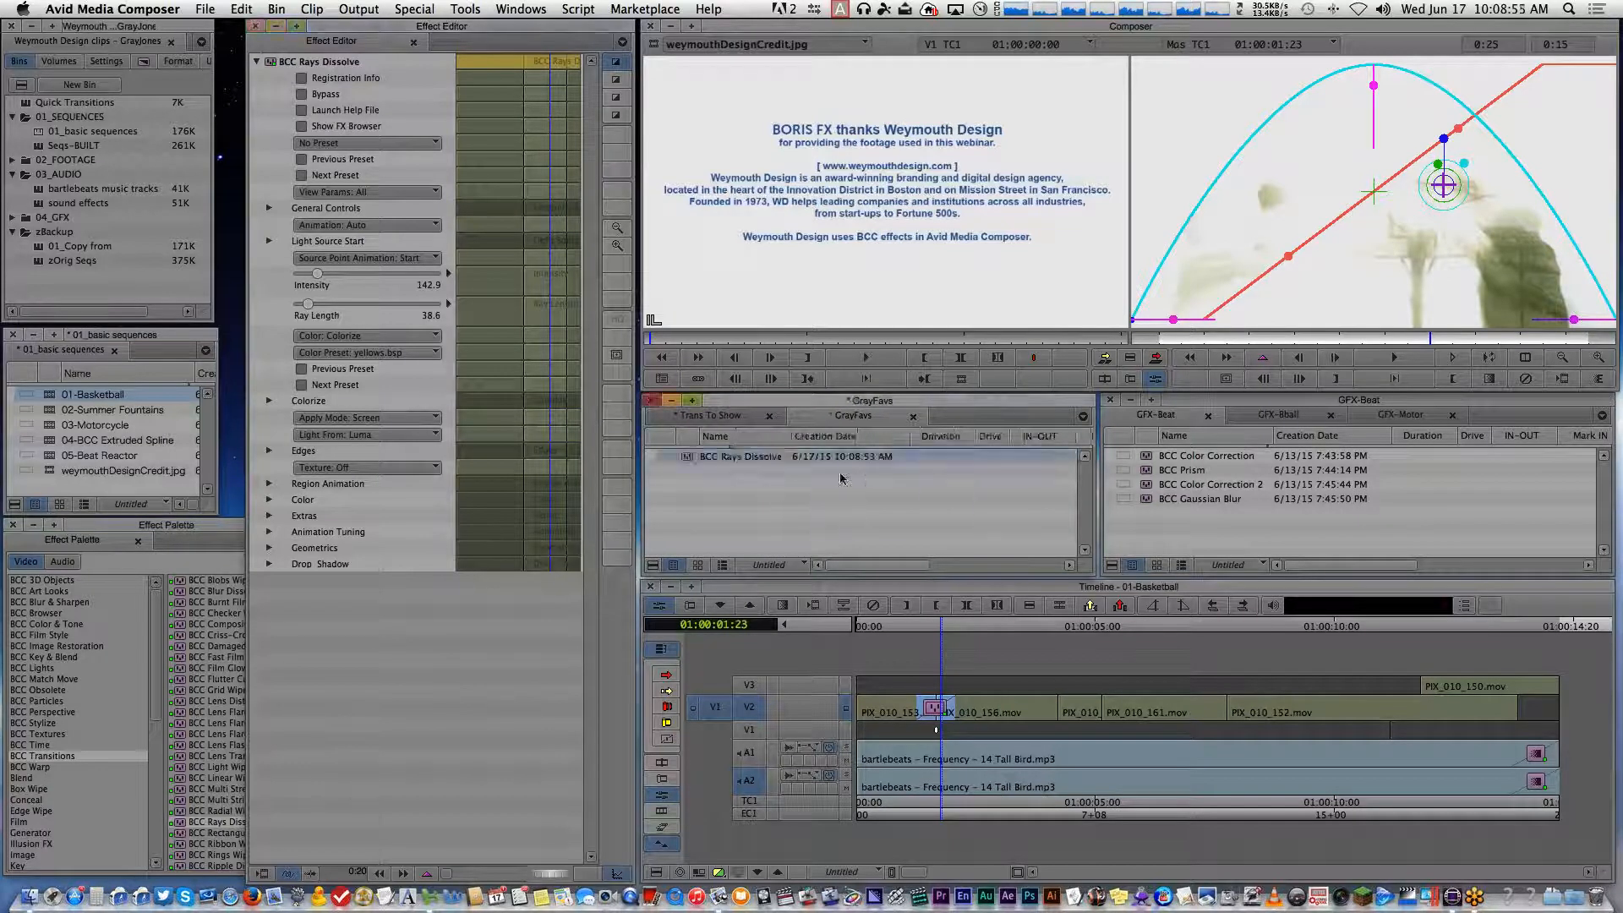
# Apply the saved BCC Rays Dissolve template to the second cut on V2, at the end of PIX_010_156.mov
pyautogui.click(684, 461)
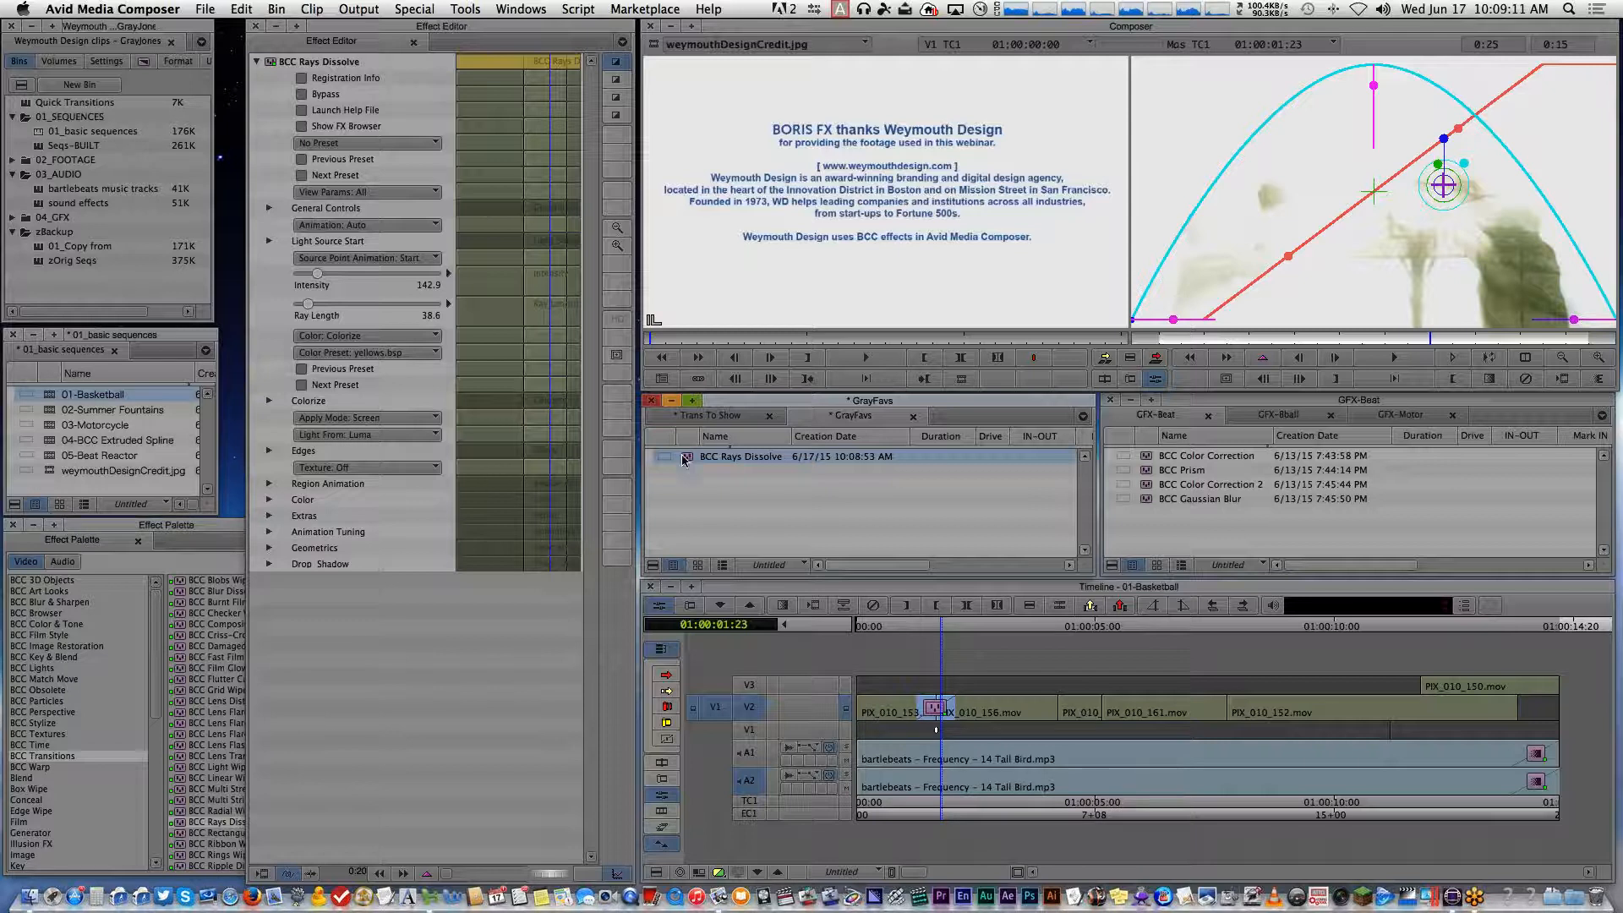
pyautogui.rightClick(682, 459)
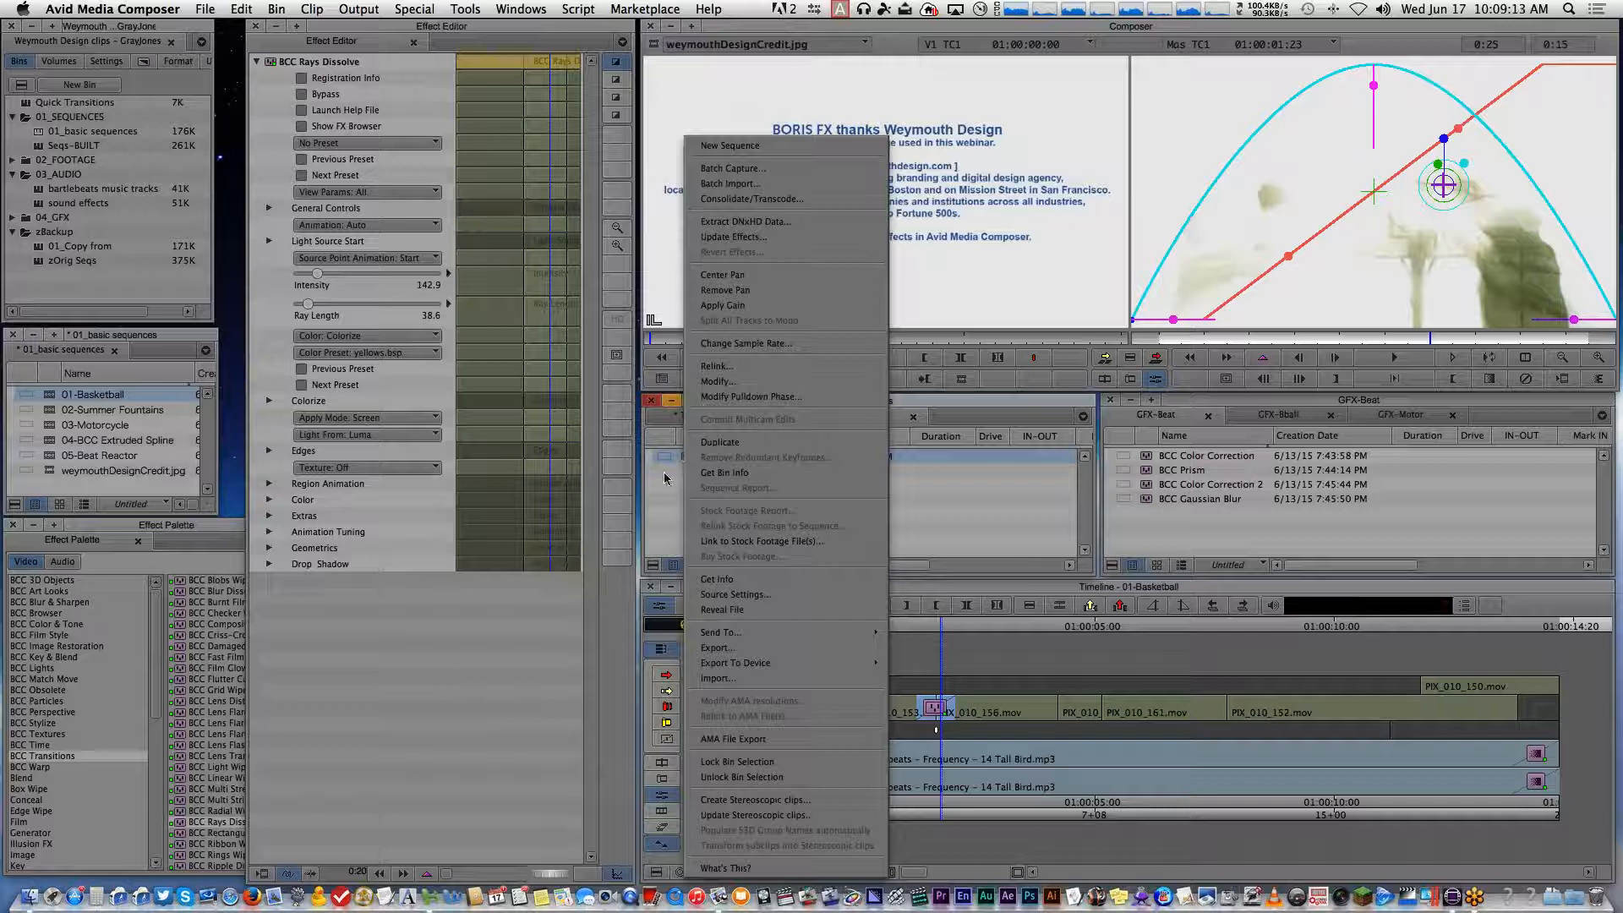
pyautogui.click(664, 478)
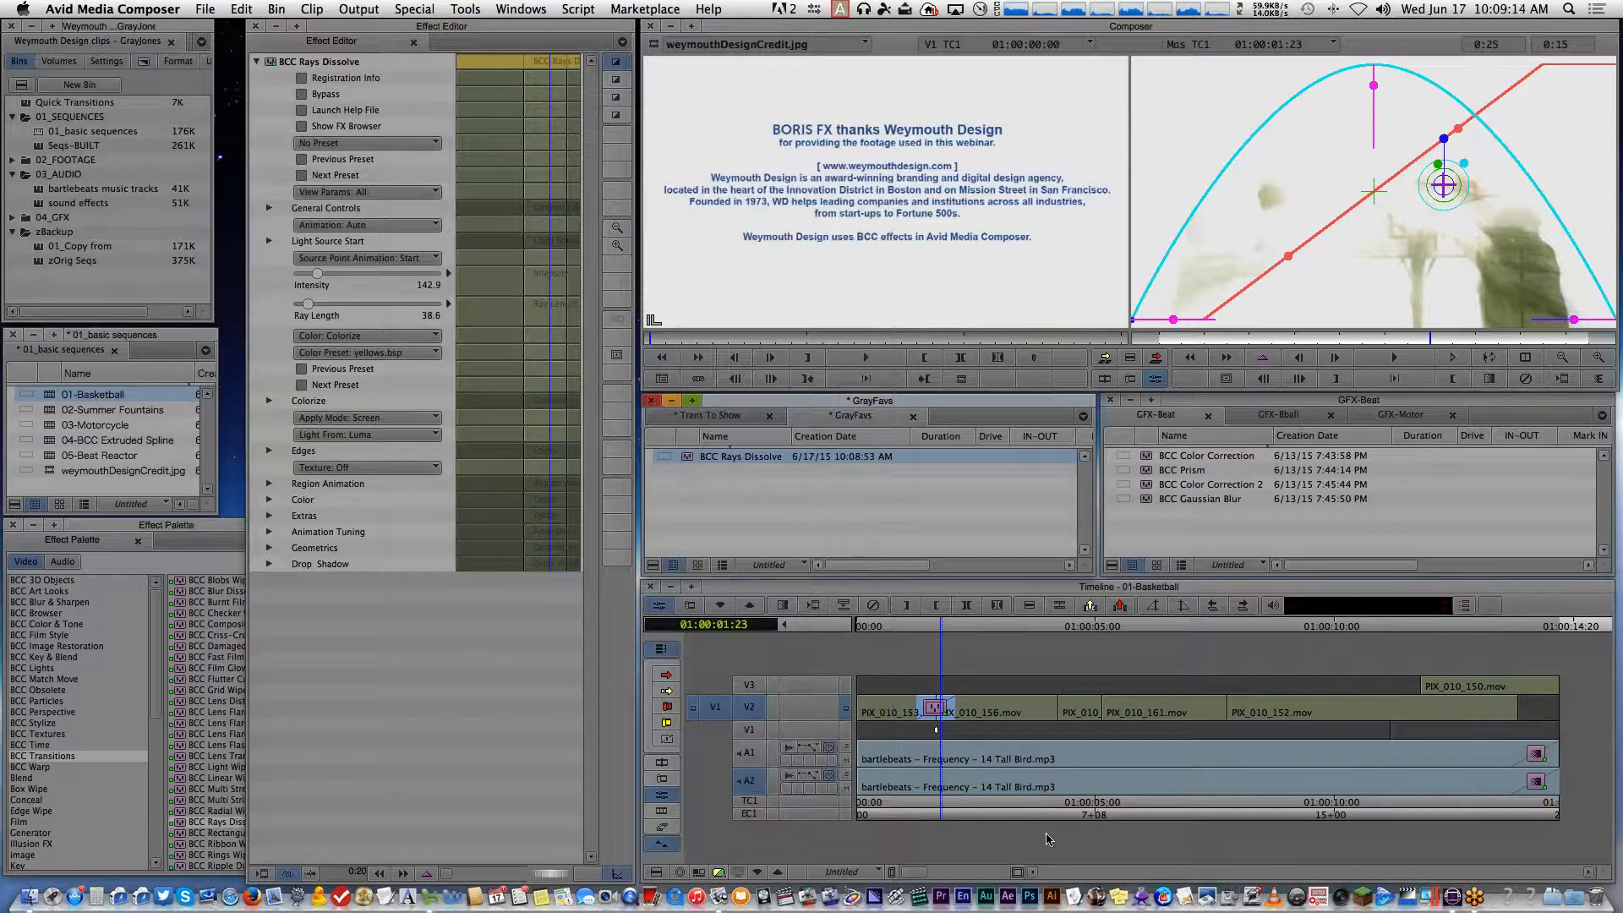
pyautogui.moveTo(1027, 714); pyautogui.dragTo(1057, 714)
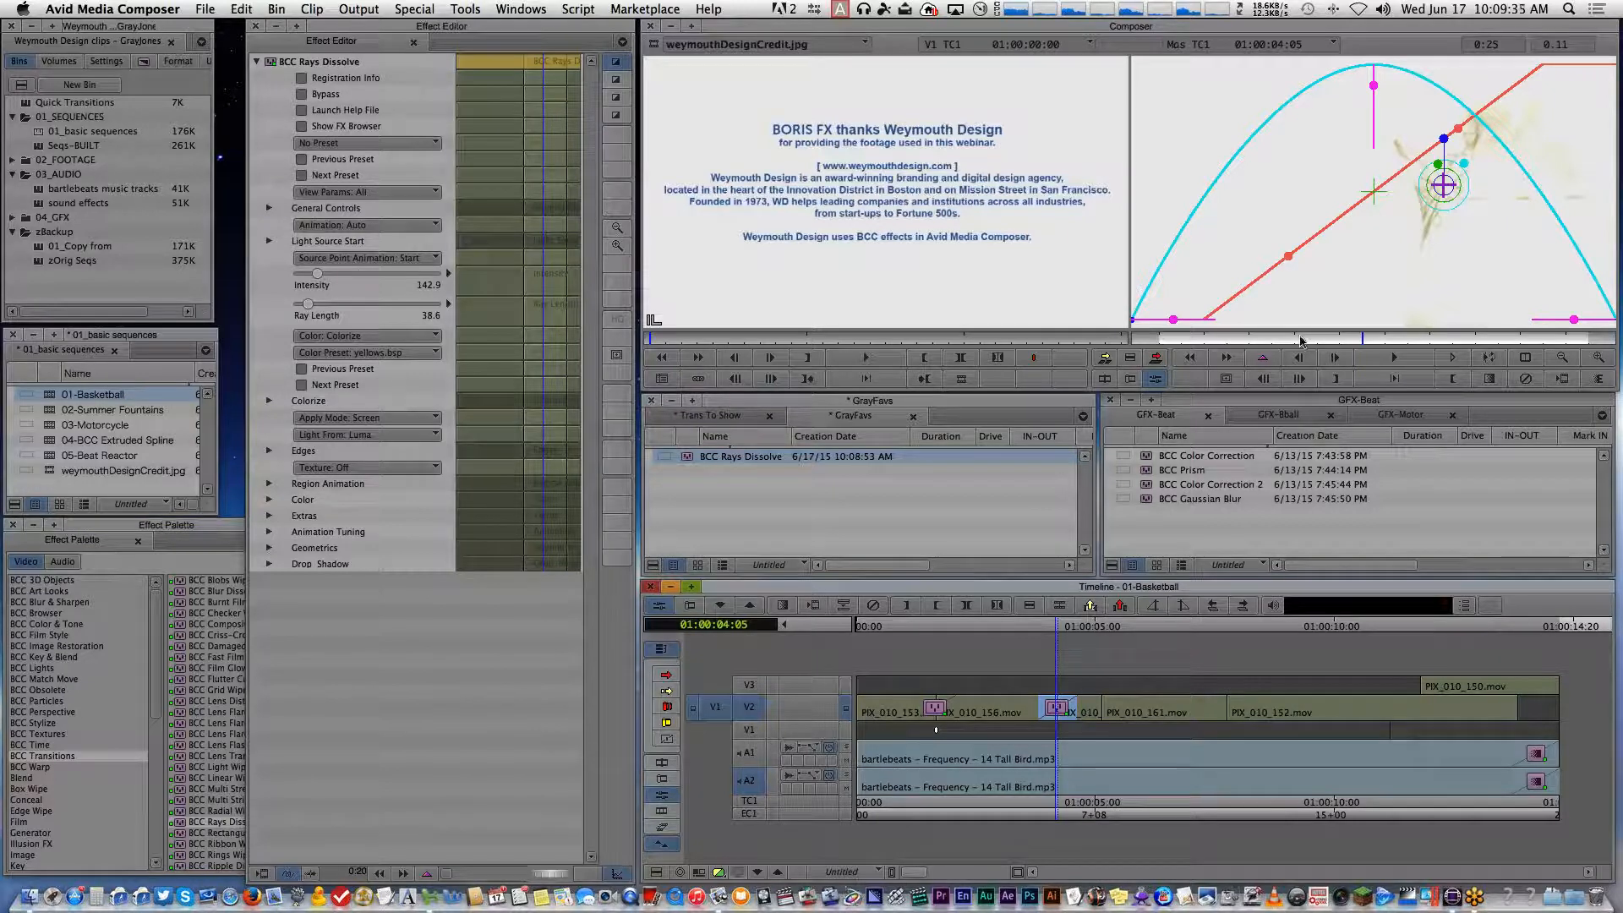
# Rename the saved template "BCC Rays Dissolve 20f" and save the GrayFavs bin
pyautogui.click(783, 456)
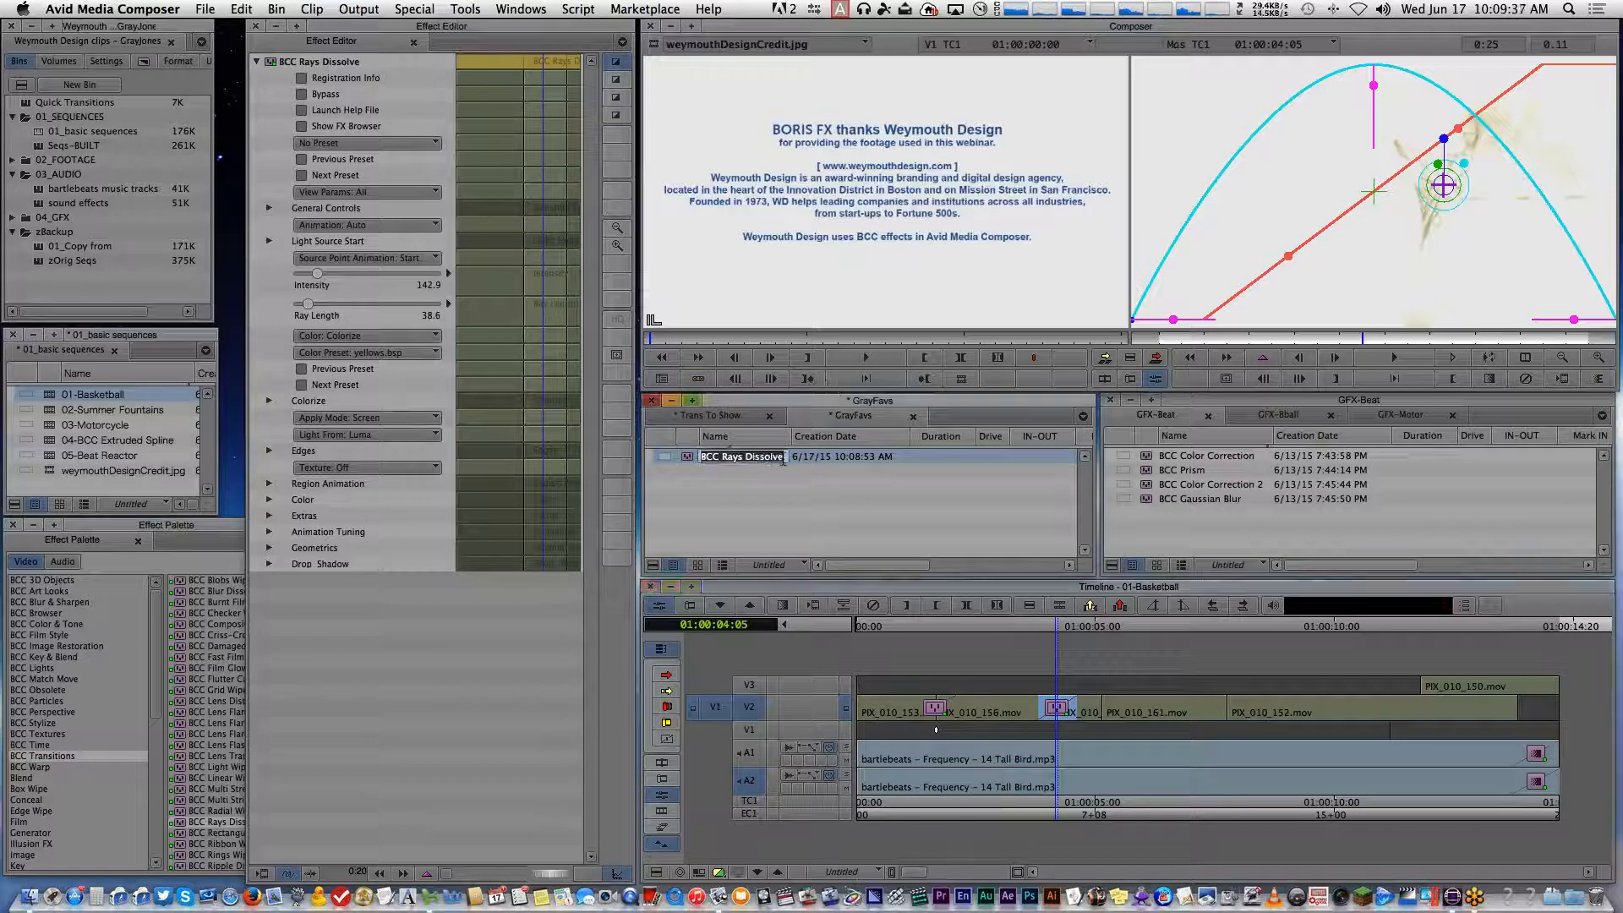
pyautogui.click(785, 458)
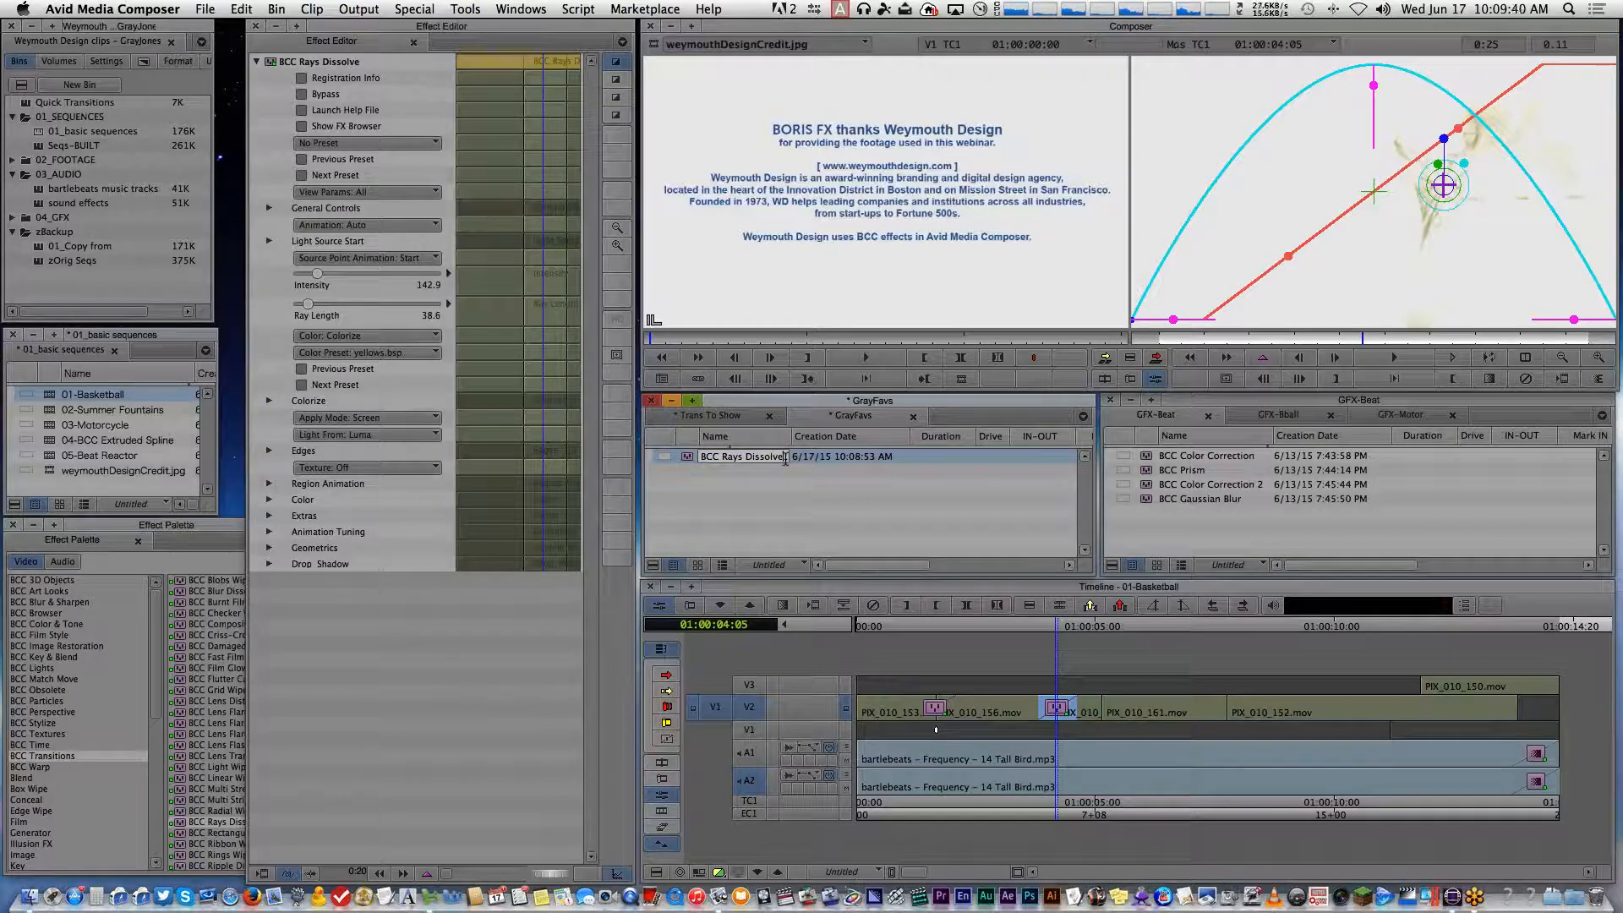
pyautogui.write('20f')
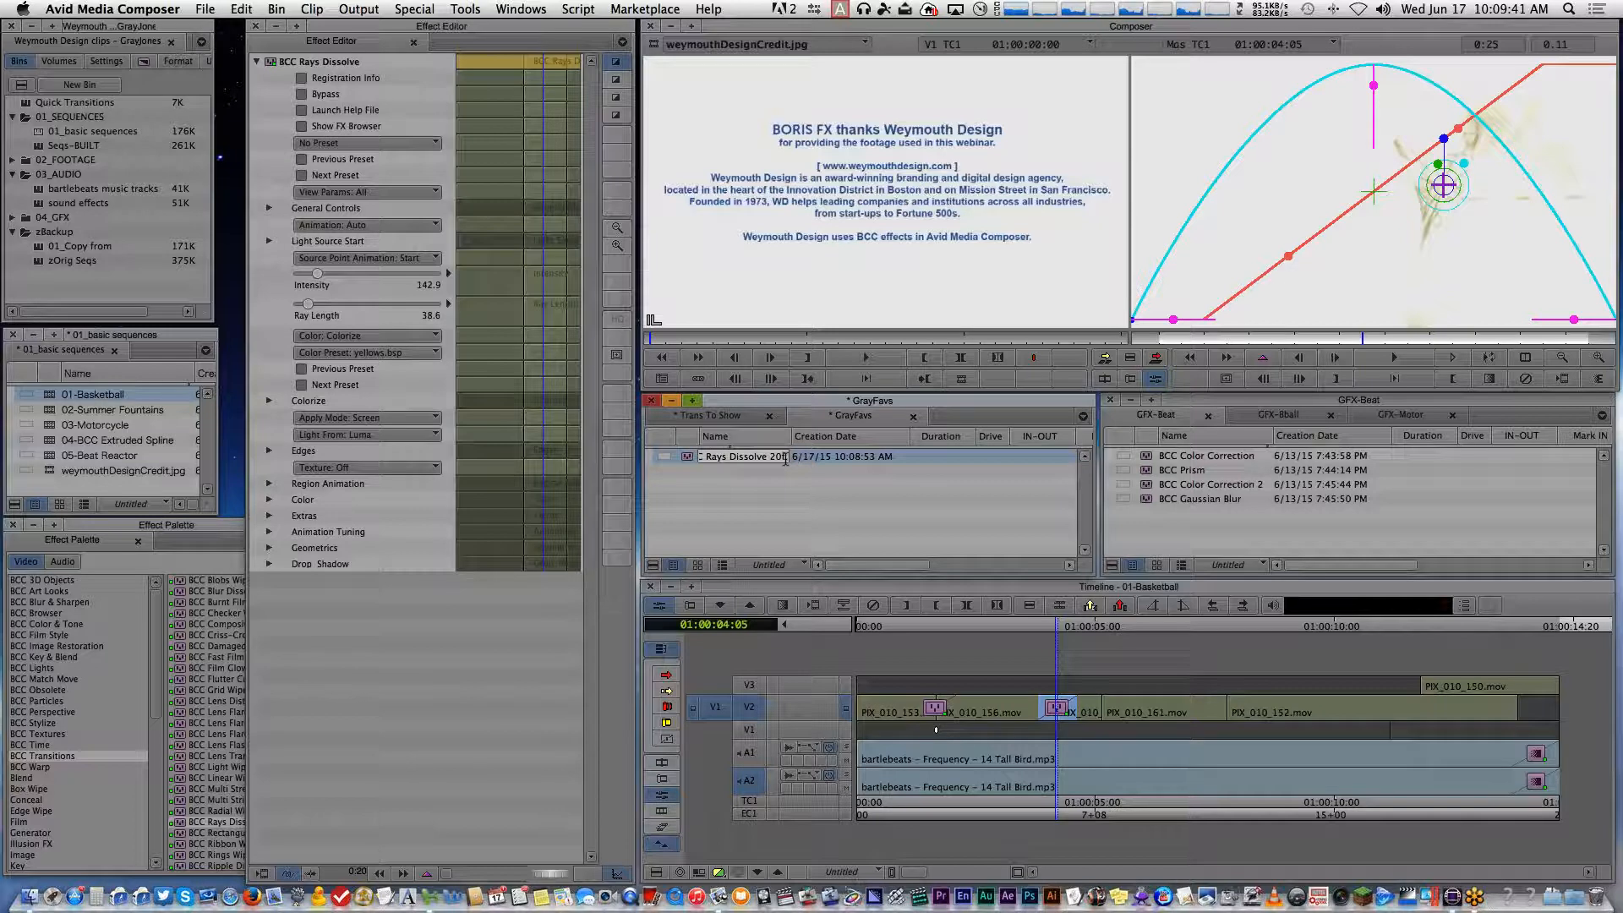
pyautogui.press('Return')
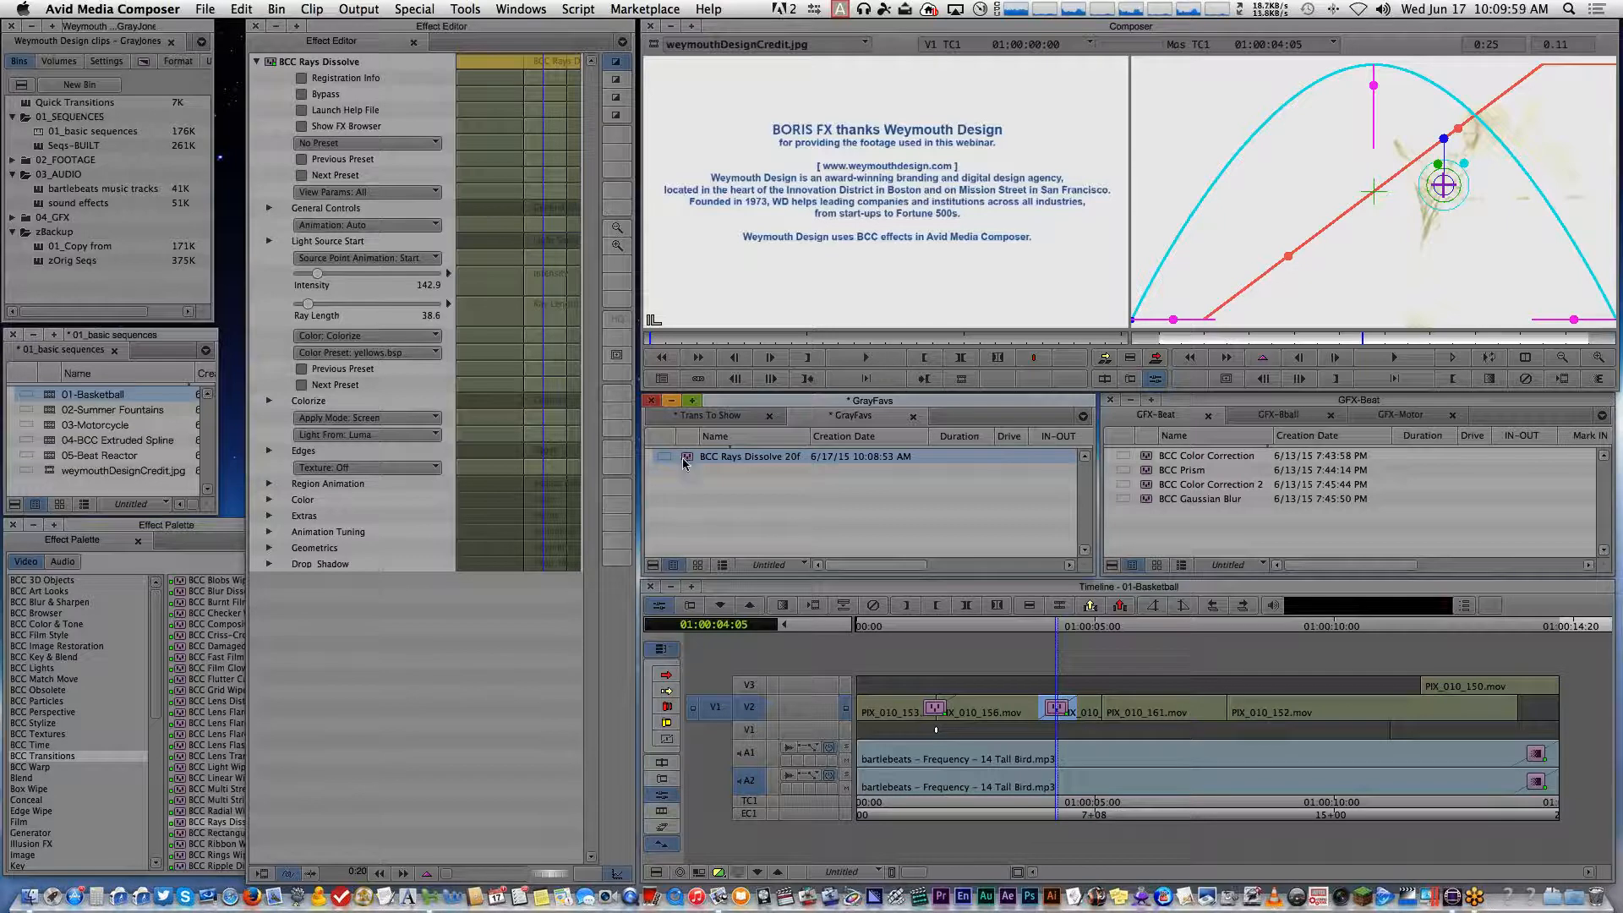
pyautogui.click(728, 513)
pyautogui.press('super+s')
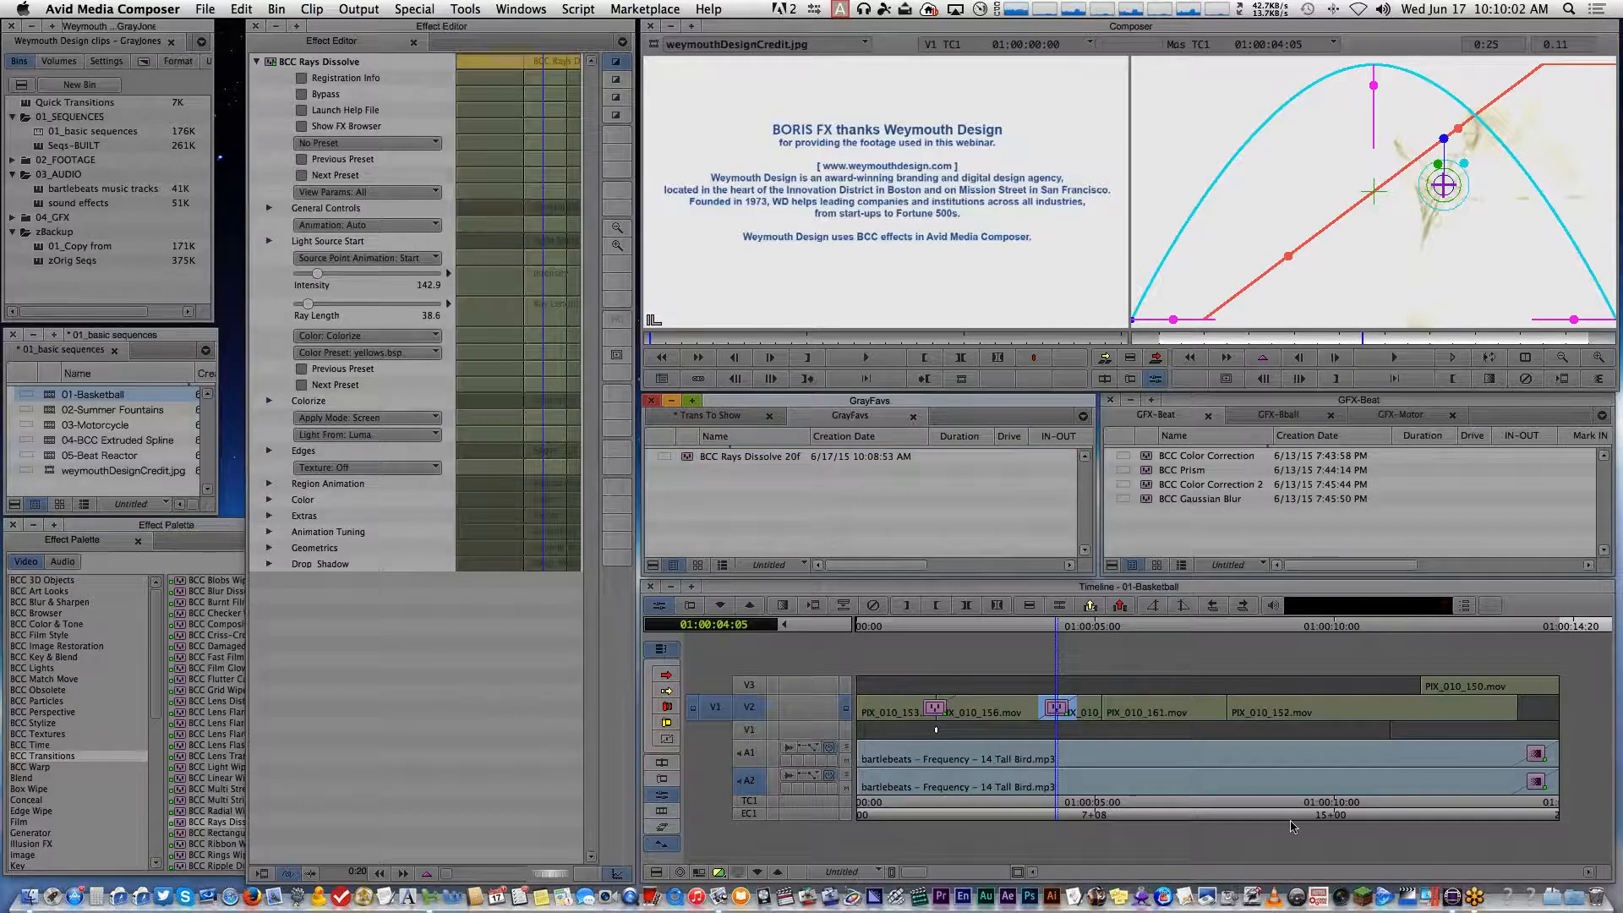
# Leave effect editing and park the playhead on the V2 cut at the start of PIX_010_161.mov
pyautogui.click(1100, 817)
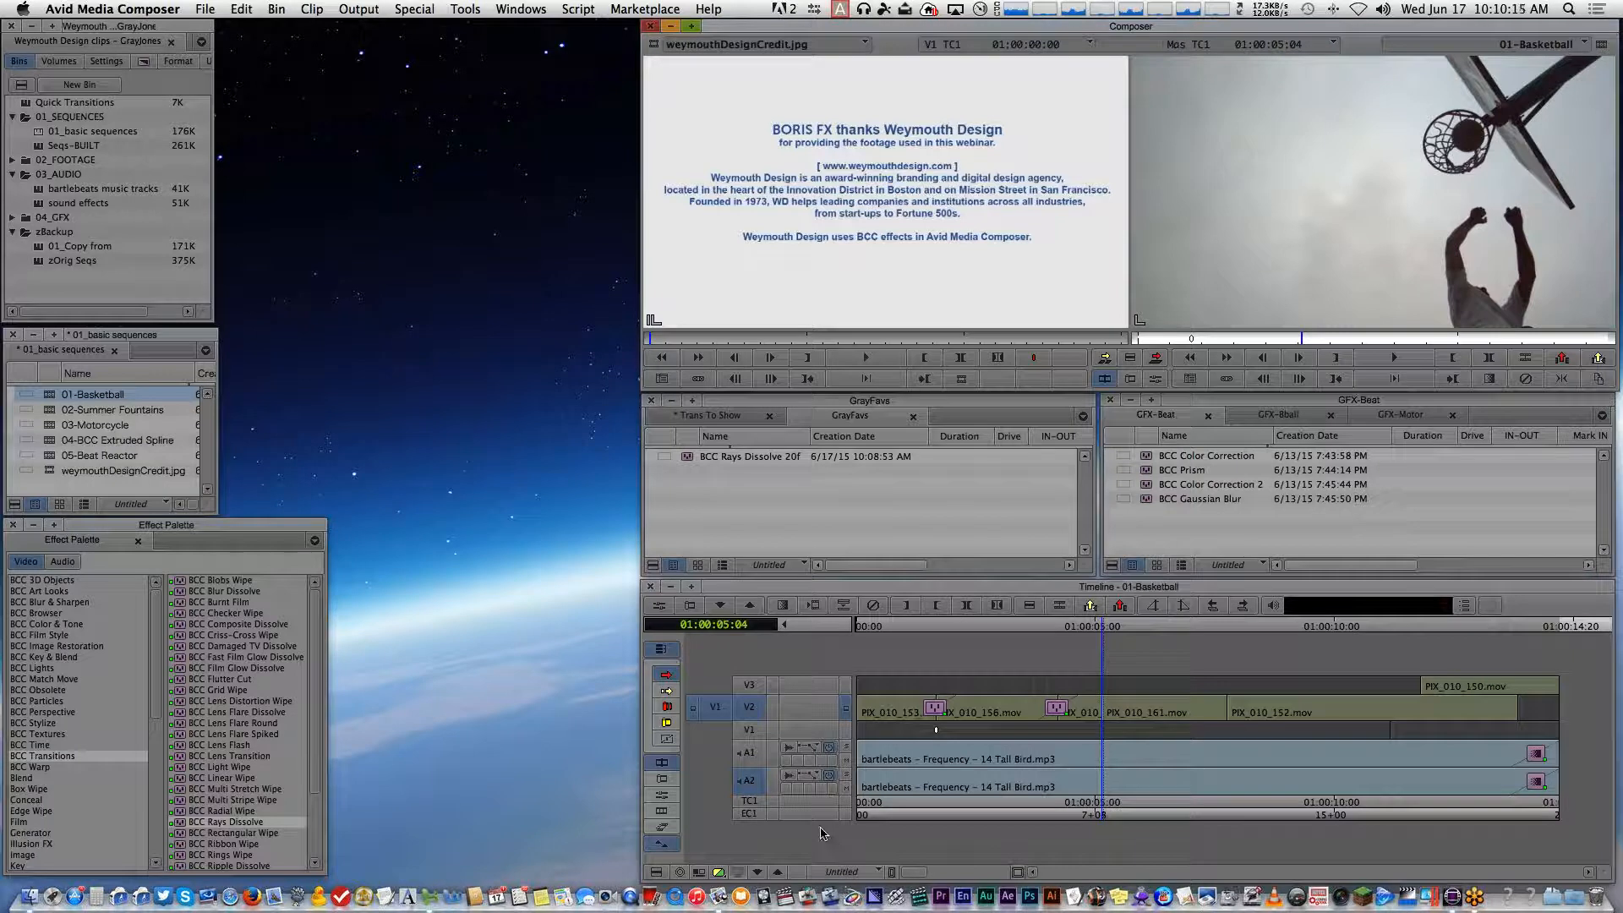
pyautogui.press('\\')
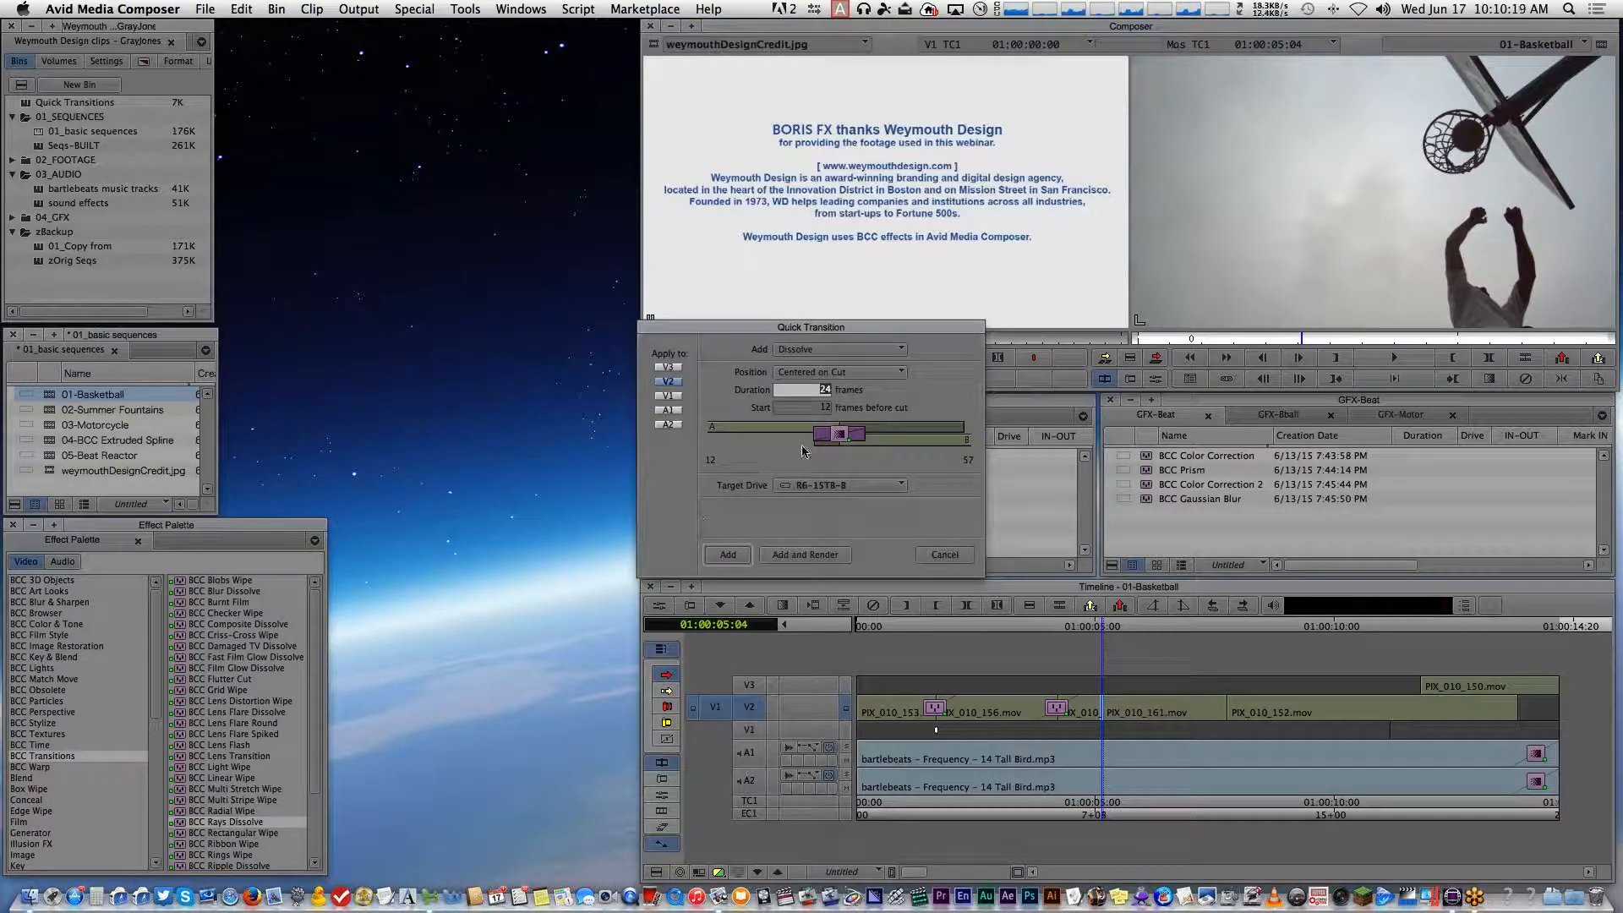
pyautogui.click(837, 373)
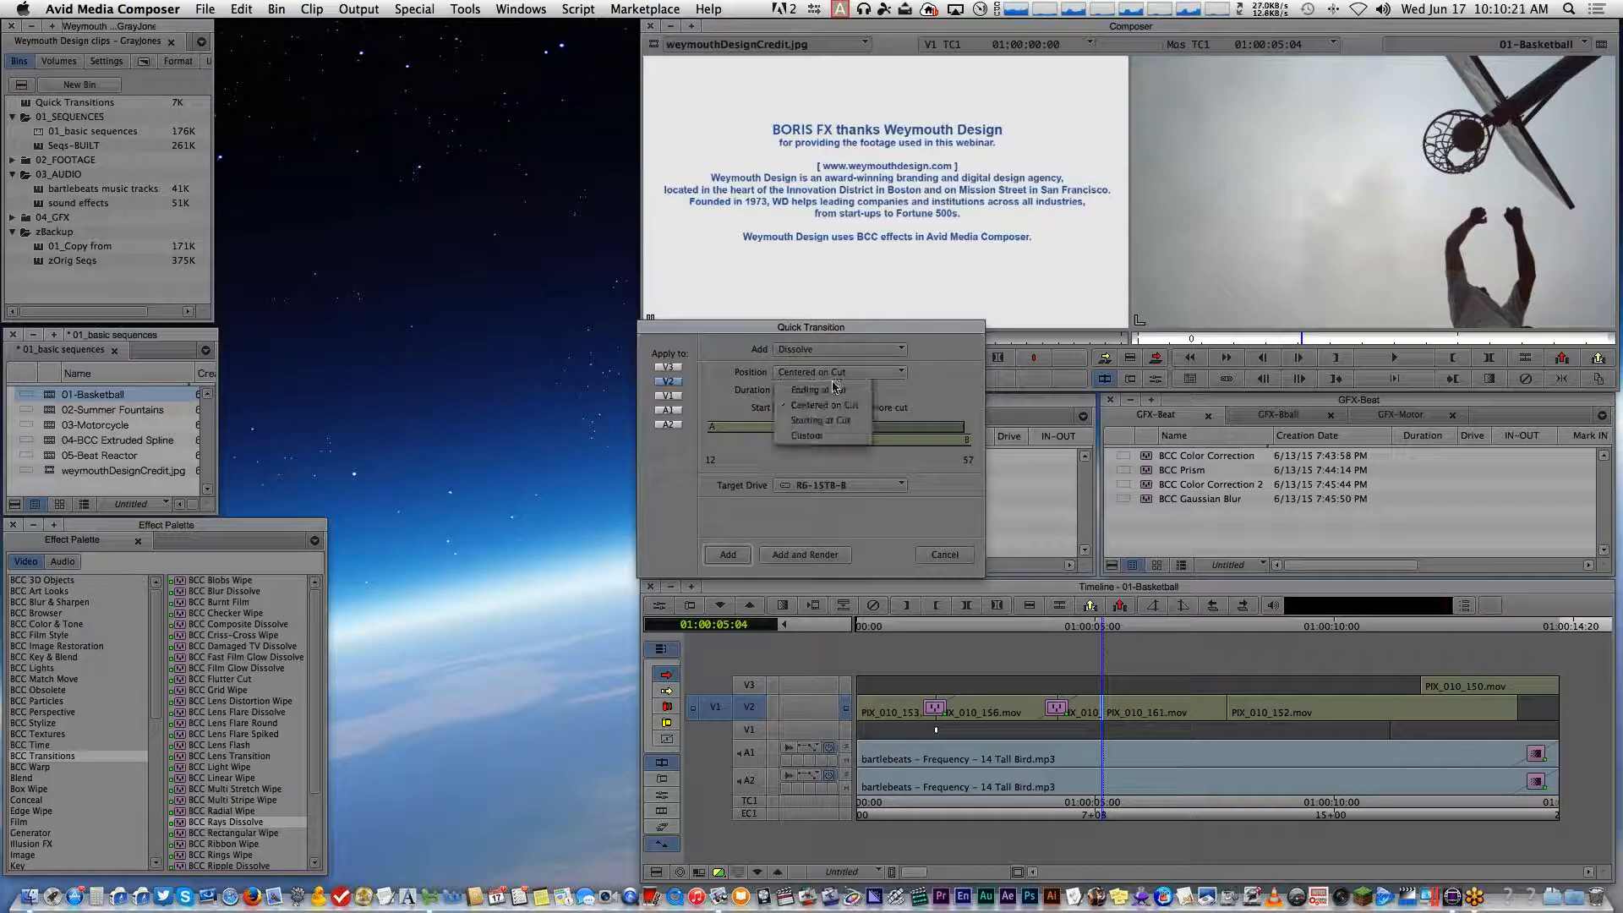
pyautogui.click(833, 389)
pyautogui.click(816, 375)
pyautogui.click(815, 420)
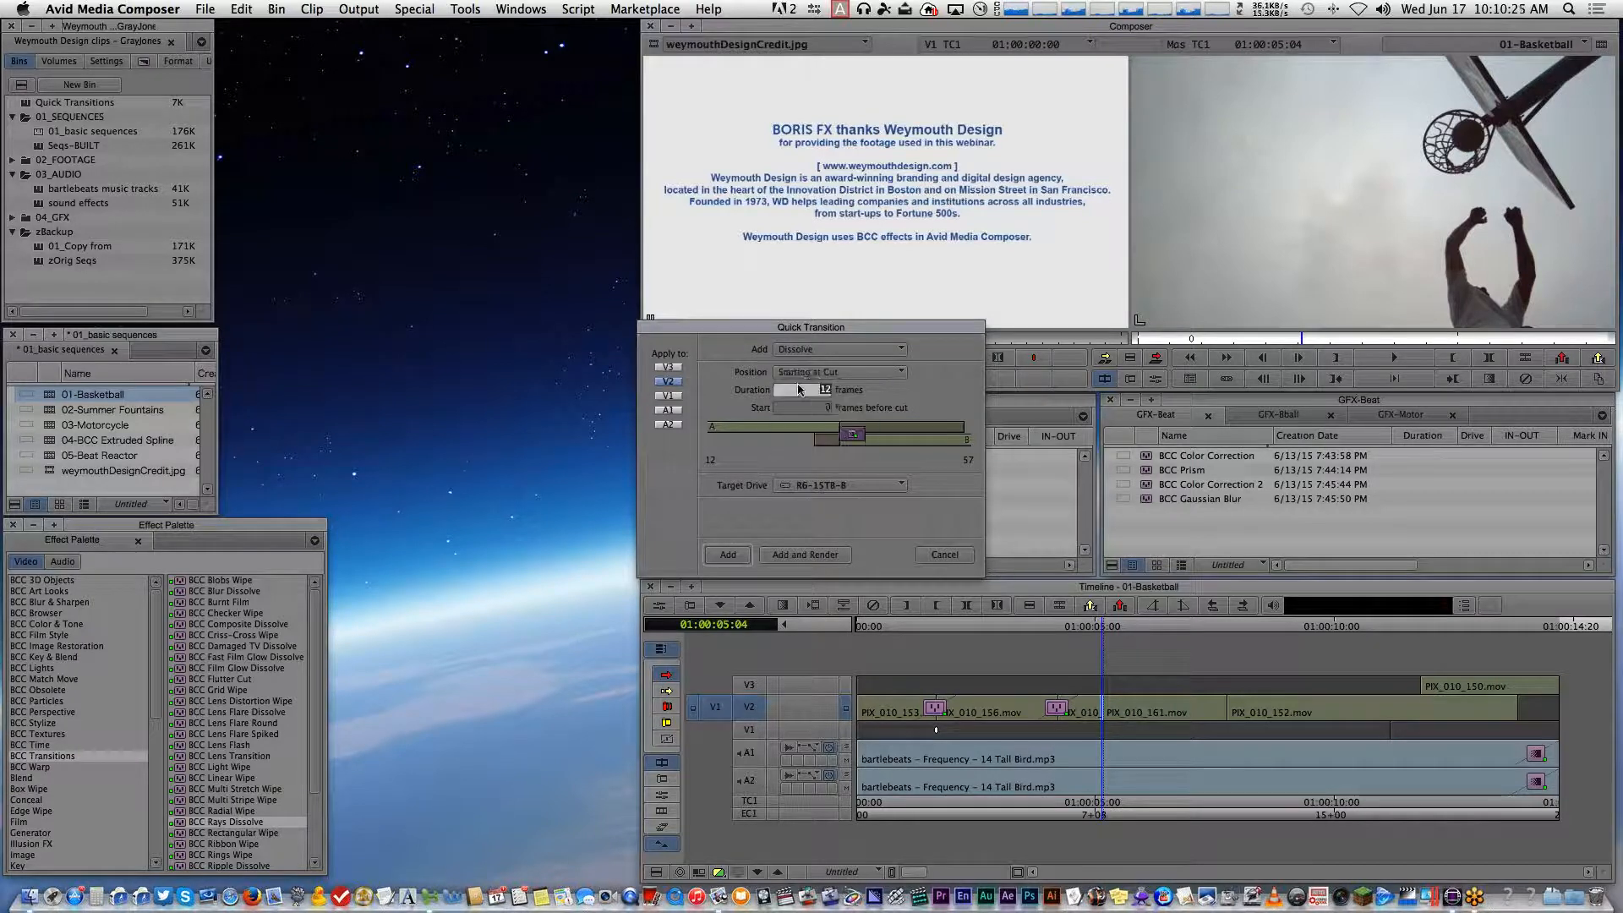
pyautogui.click(667, 367)
pyautogui.click(664, 369)
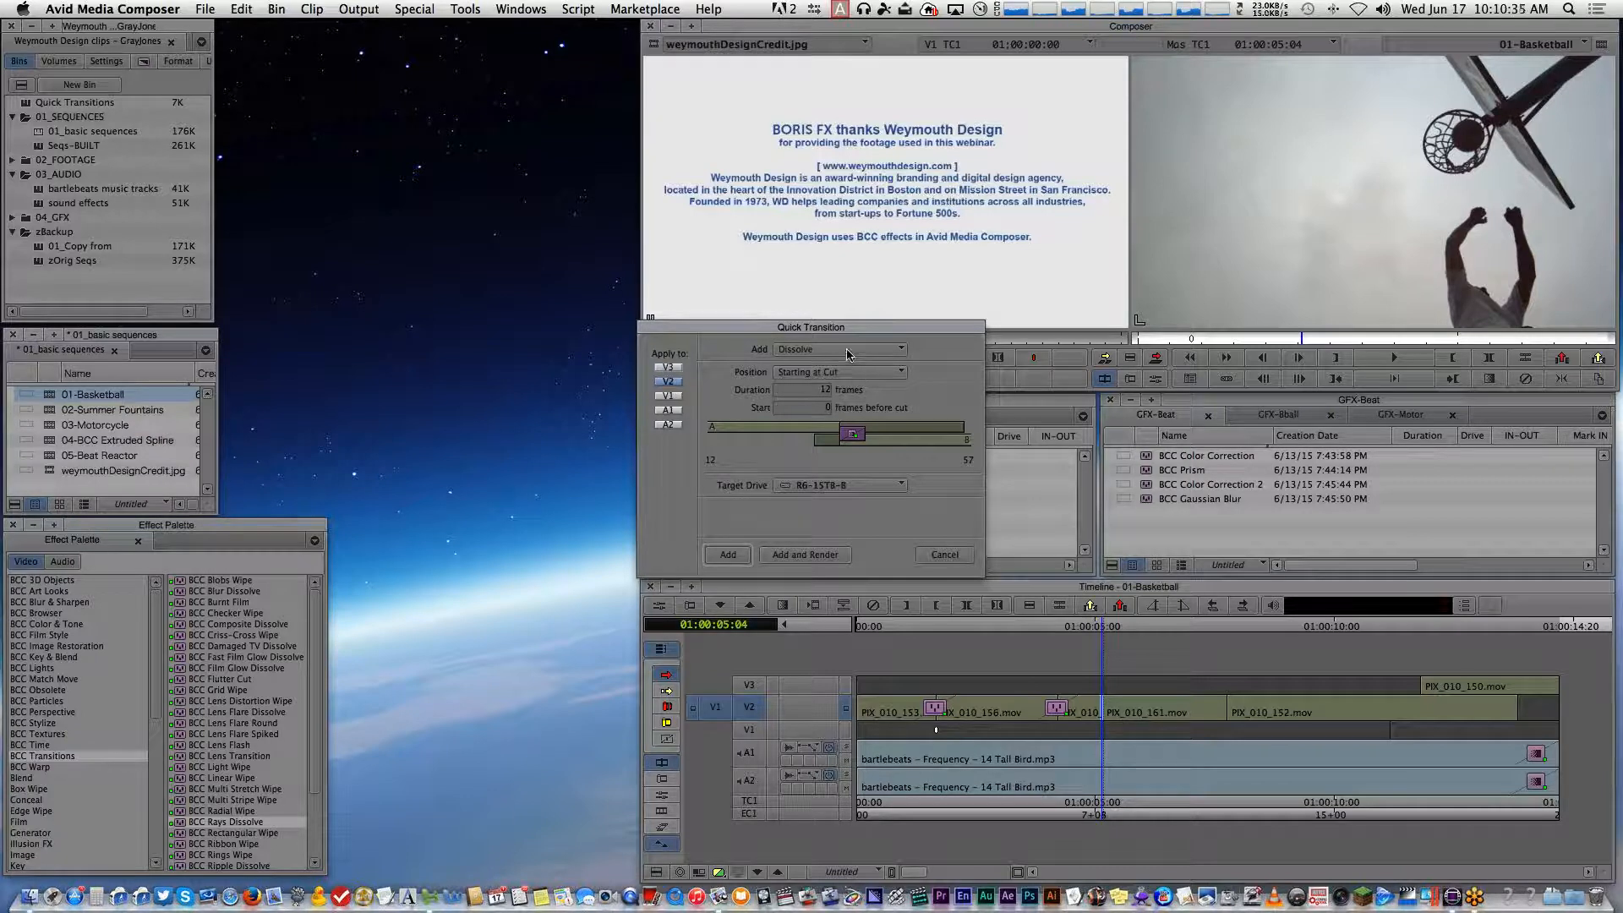
pyautogui.click(944, 555)
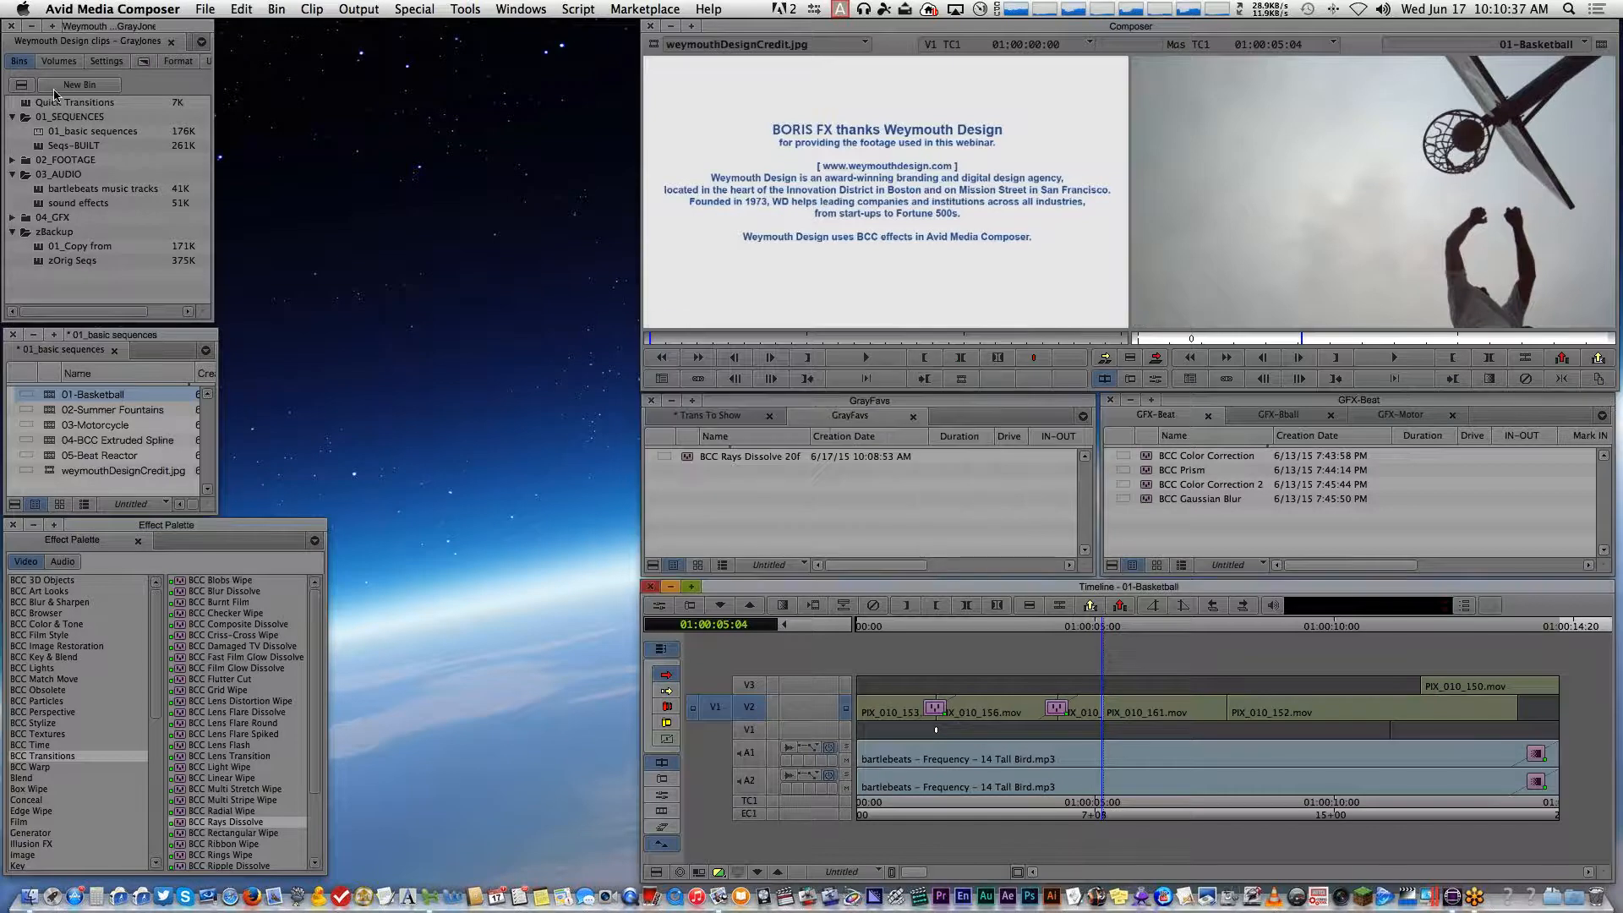
# Move the BCC Rays Dissolve 20f template from GrayFavs into the Quick Transitions bin and close that bin
pyautogui.doubleClick(110, 102)
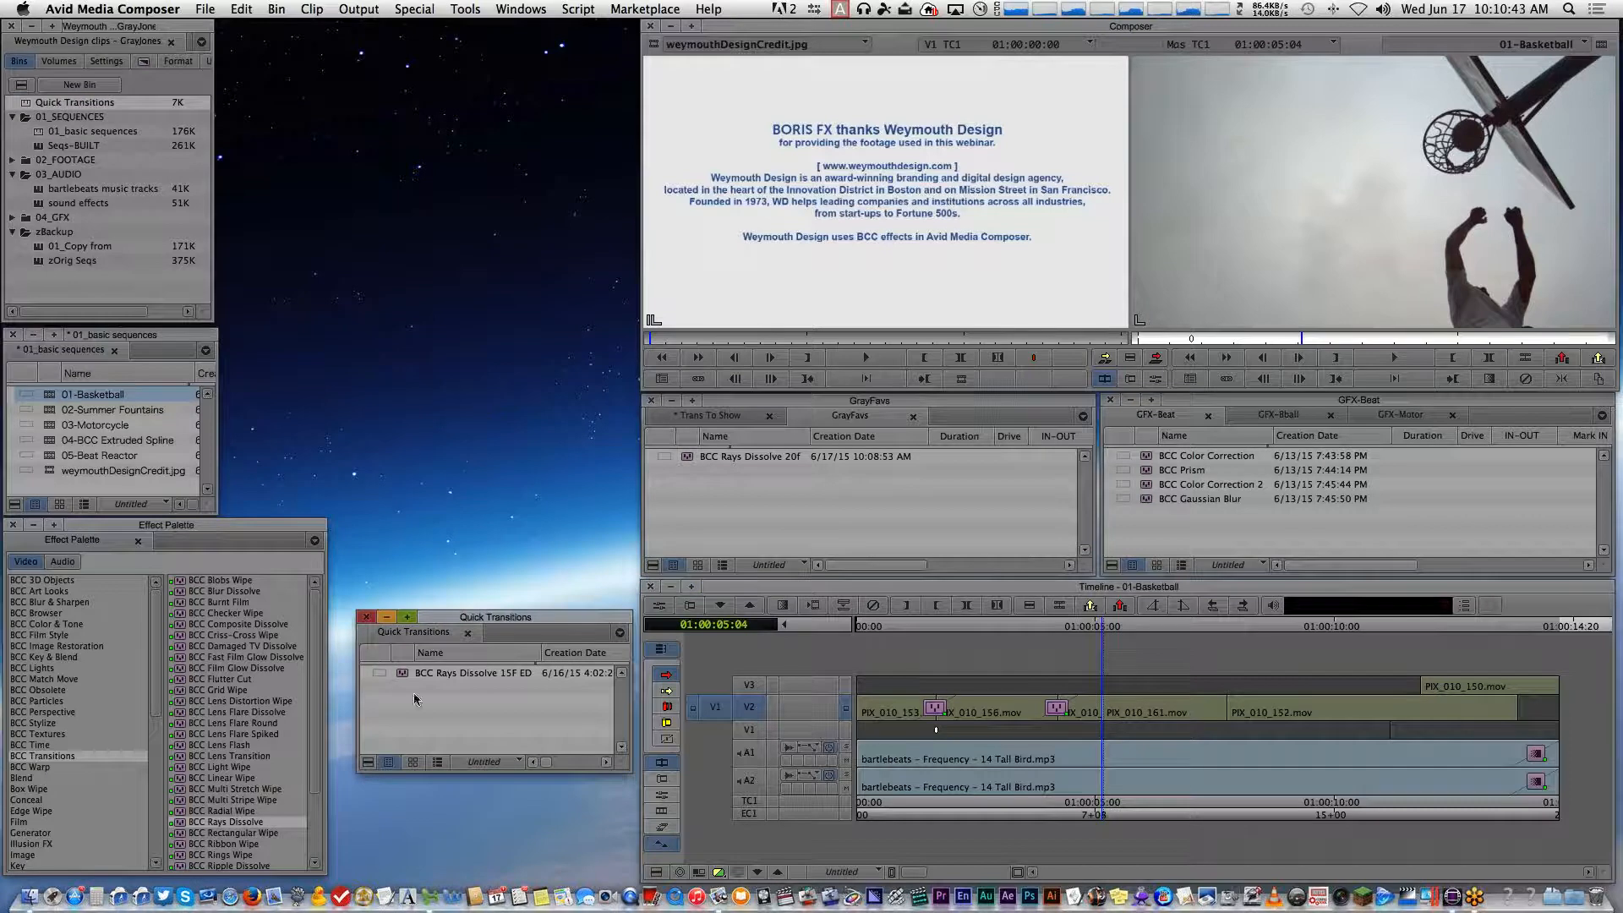
pyautogui.moveTo(688, 455); pyautogui.dragTo(466, 707)
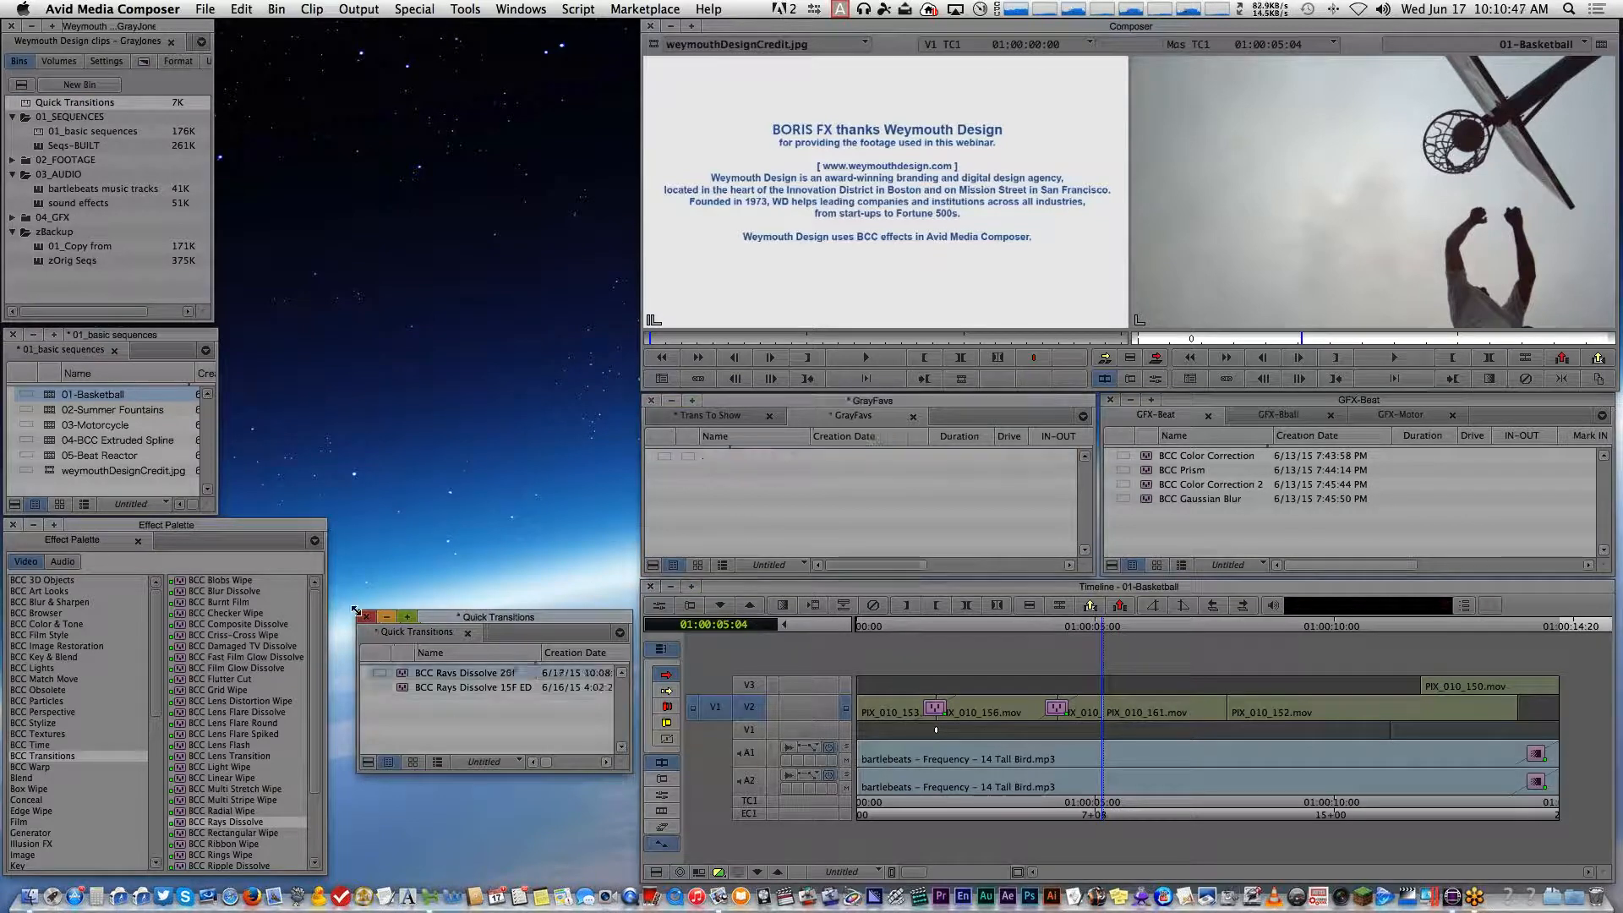
pyautogui.click(366, 616)
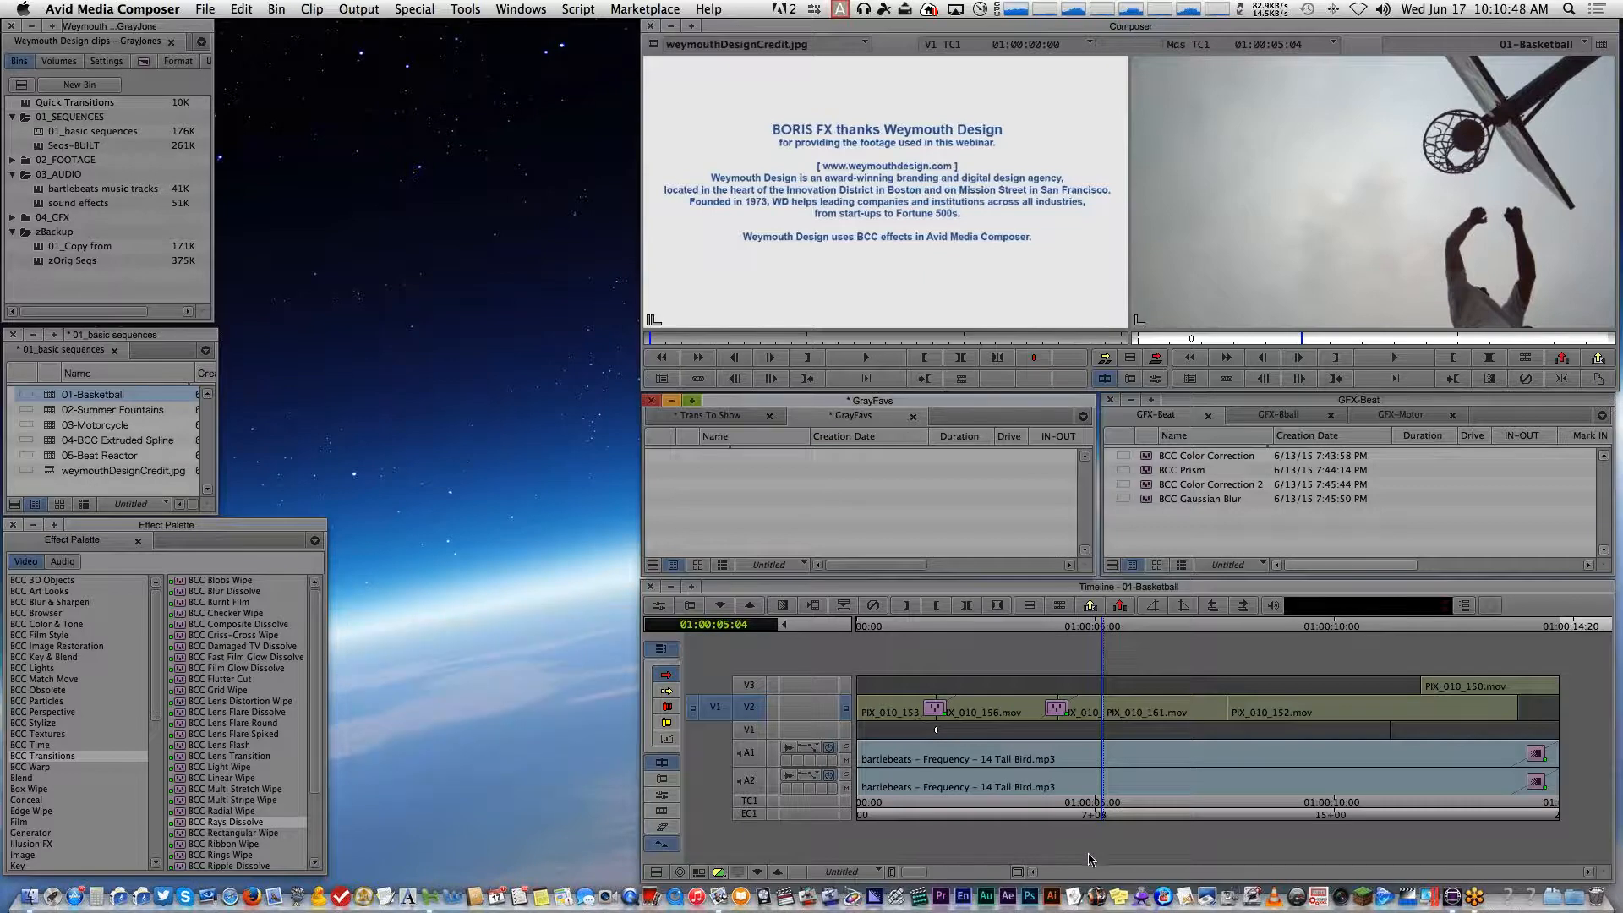
# Add the BCC Rays Dissolve 20f quick transition, centered on the cut at the start of PIX_010_161.mov
pyautogui.press('\\')
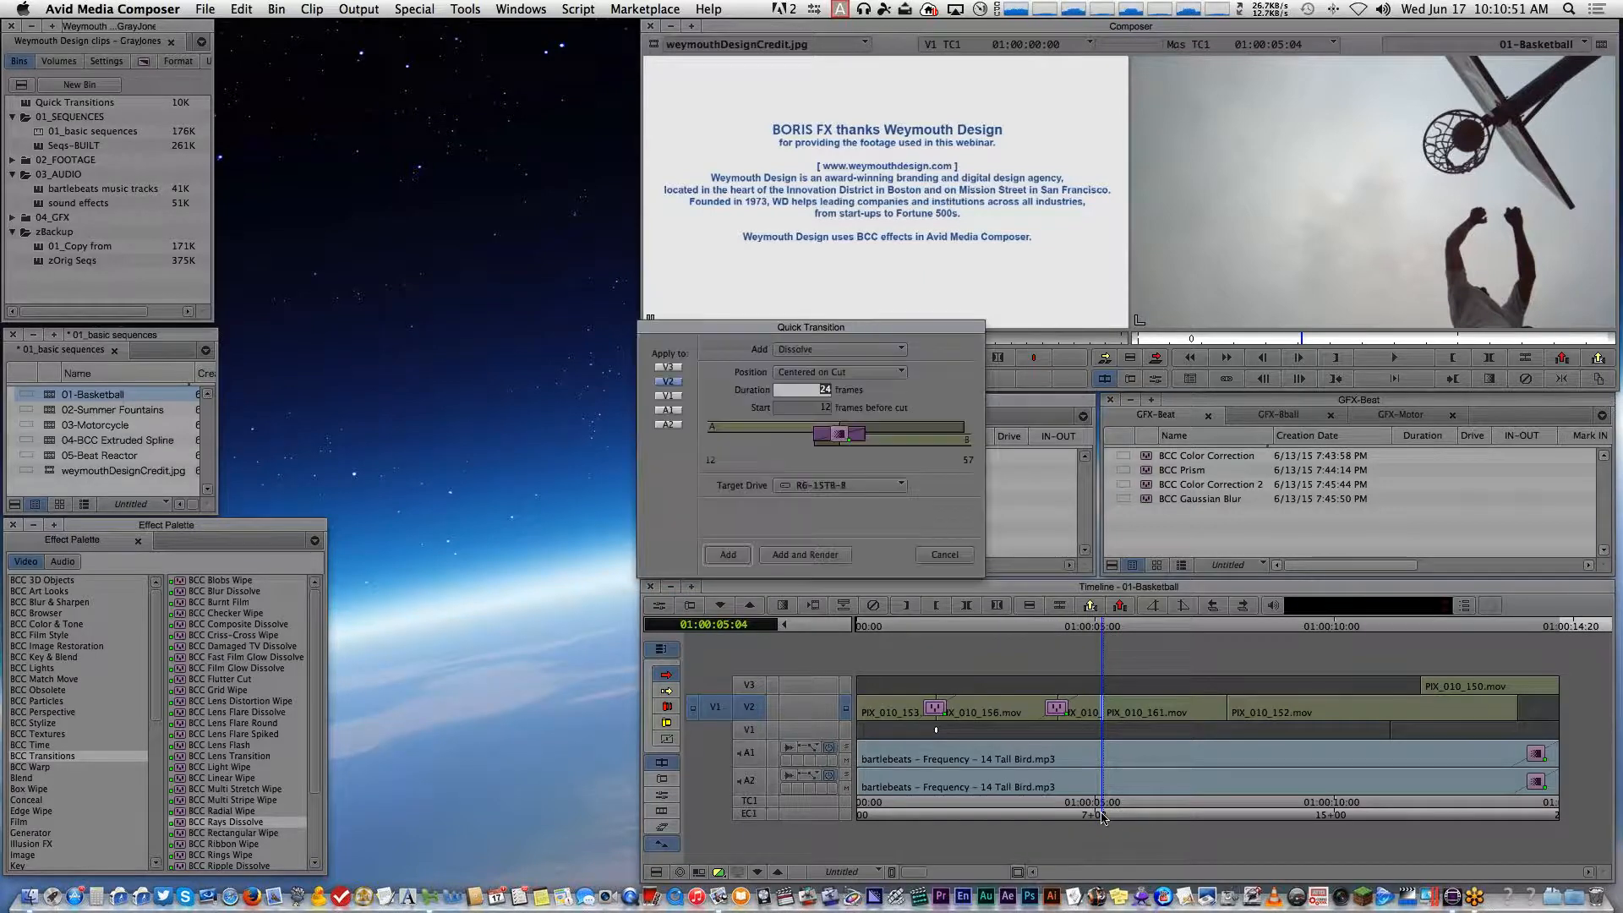
pyautogui.click(833, 349)
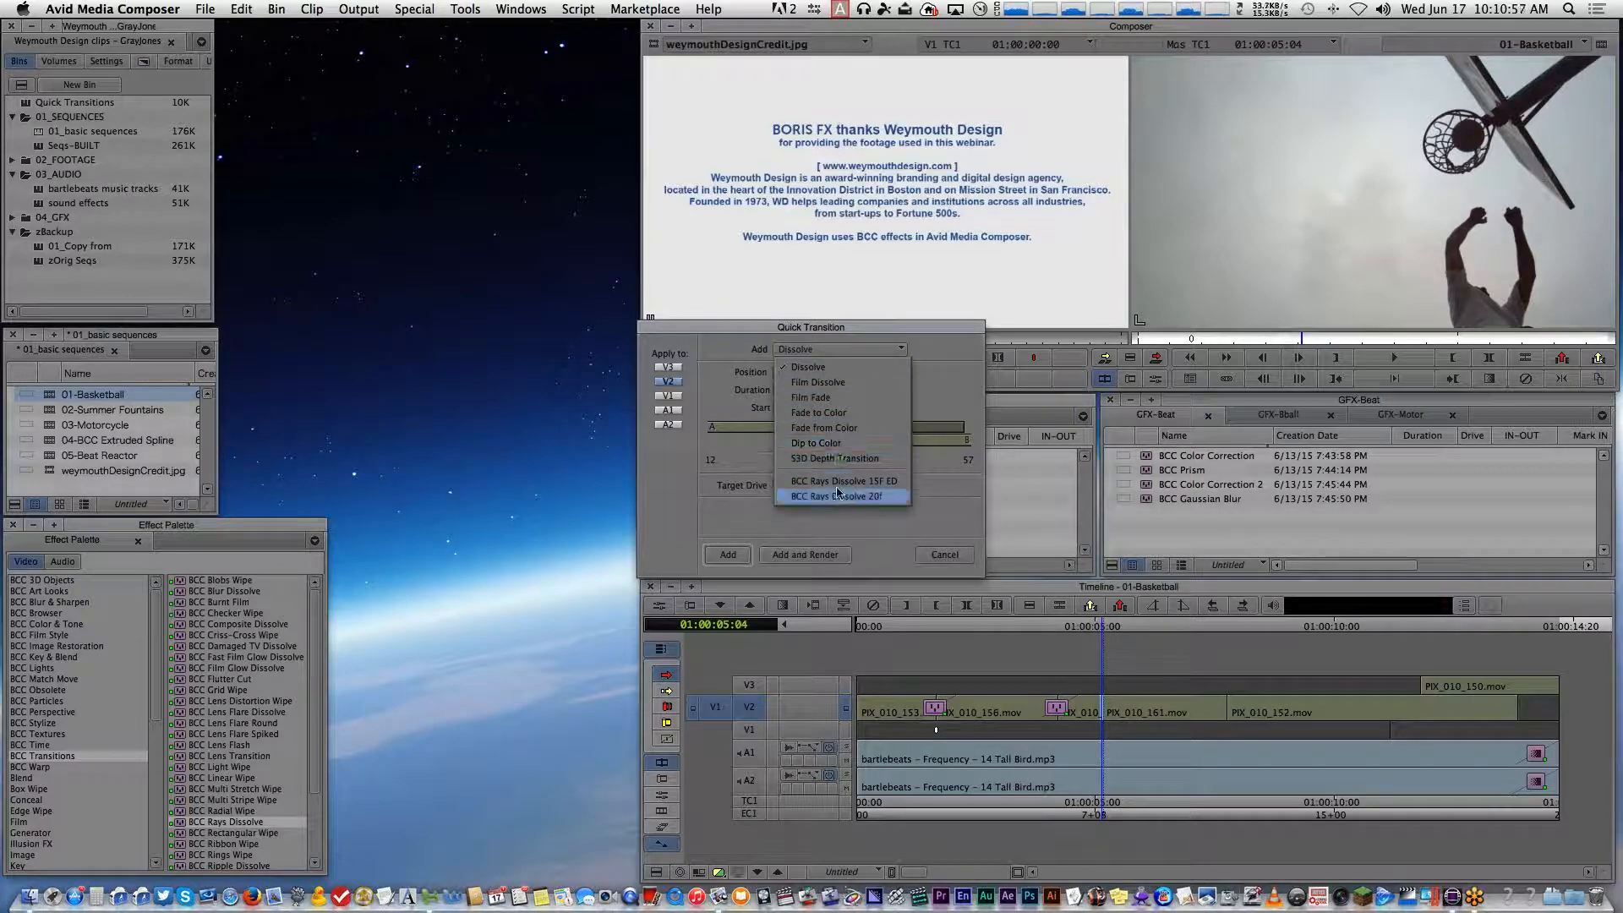
pyautogui.click(837, 495)
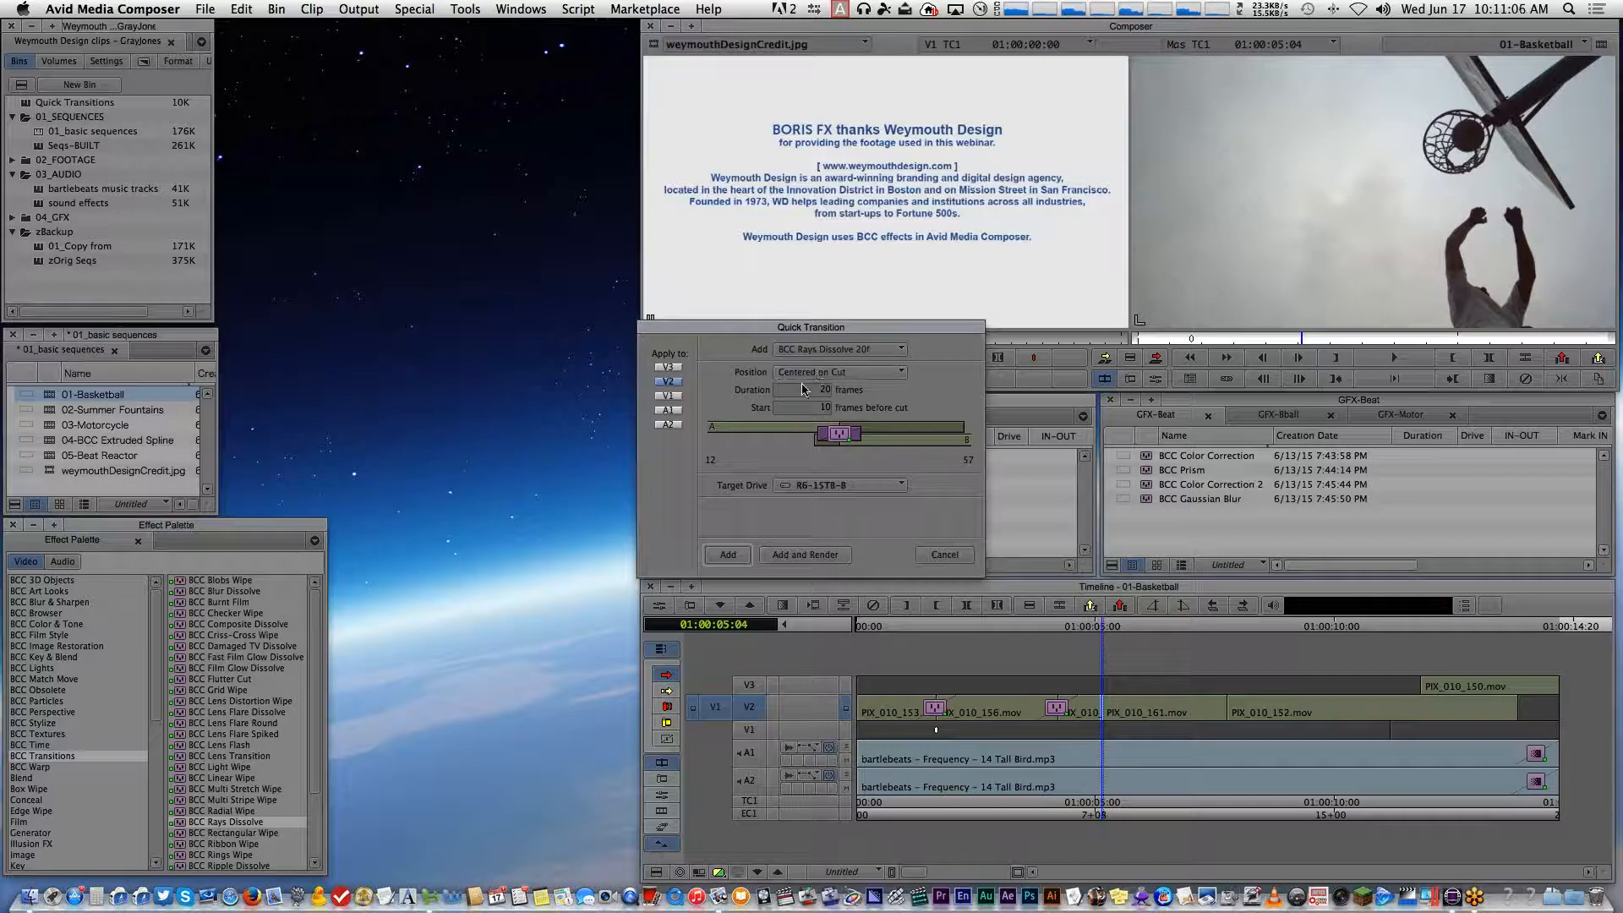
pyautogui.press('Escape')
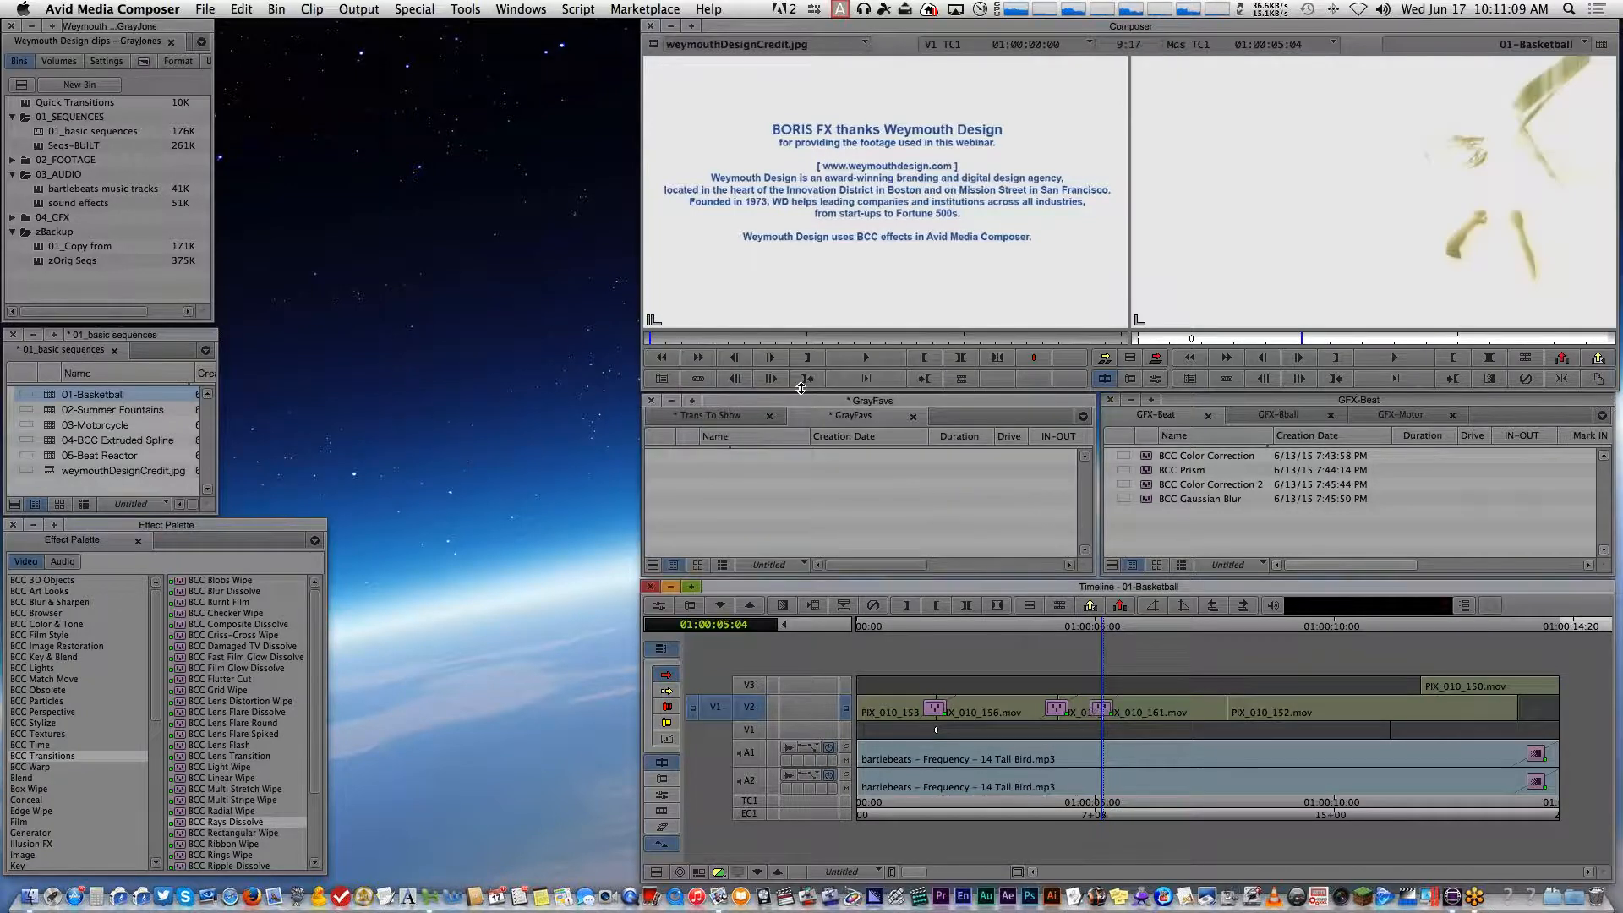
# Add an 11-frame Dissolve ending at the V2 cut between PIX_010_161.mov and PIX_010_152.mov
pyautogui.click(1230, 816)
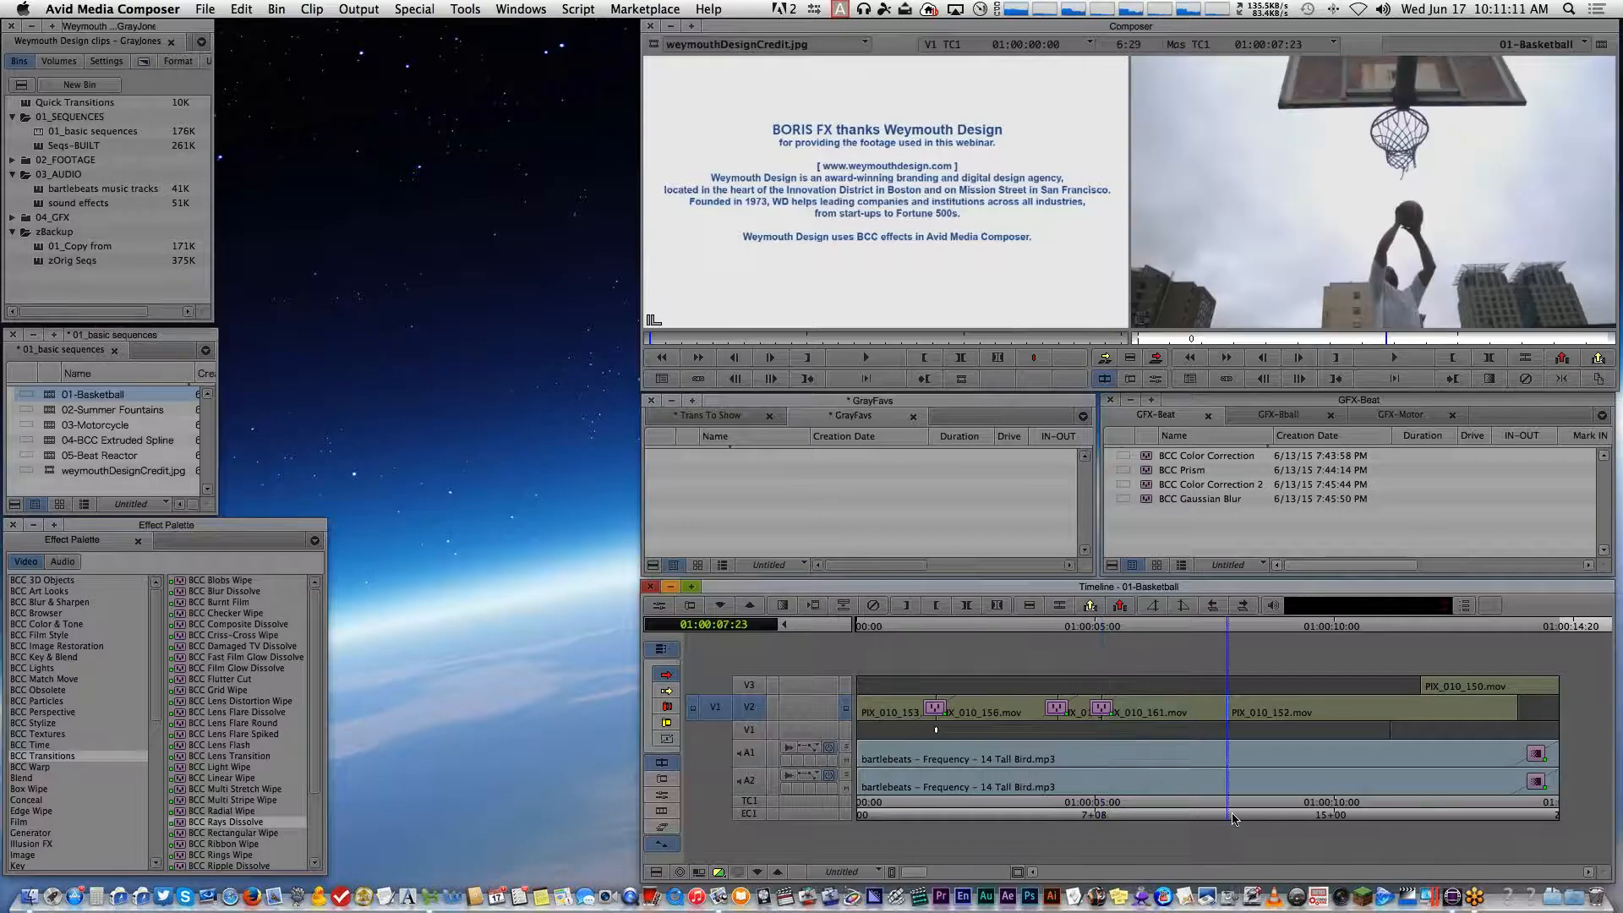
pyautogui.press('\\')
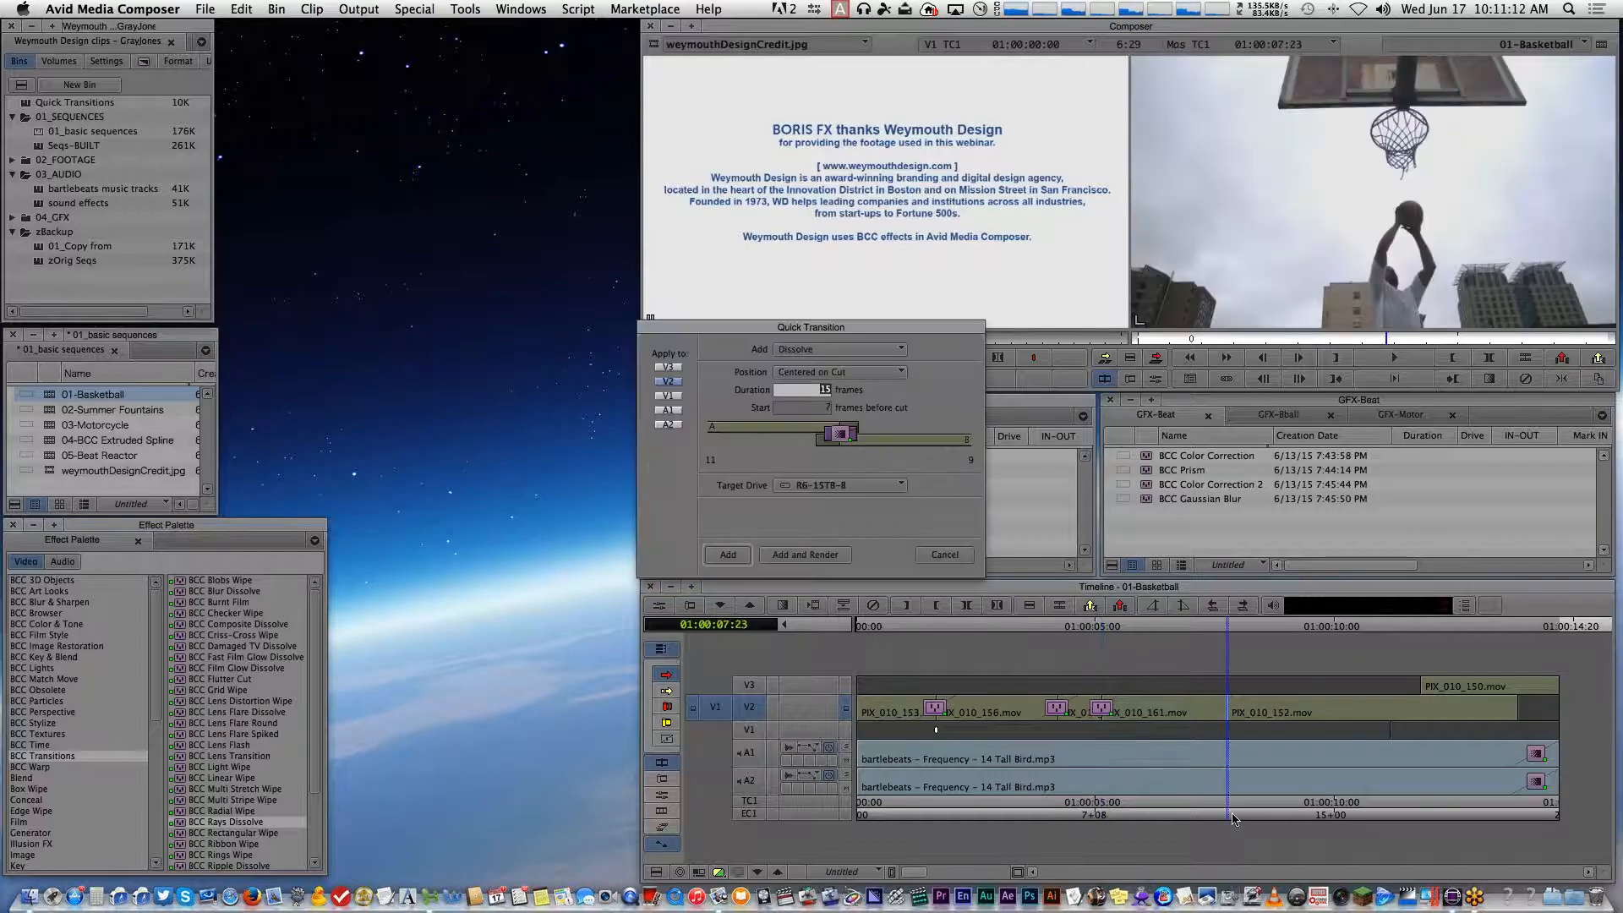
pyautogui.click(841, 372)
pyautogui.click(835, 392)
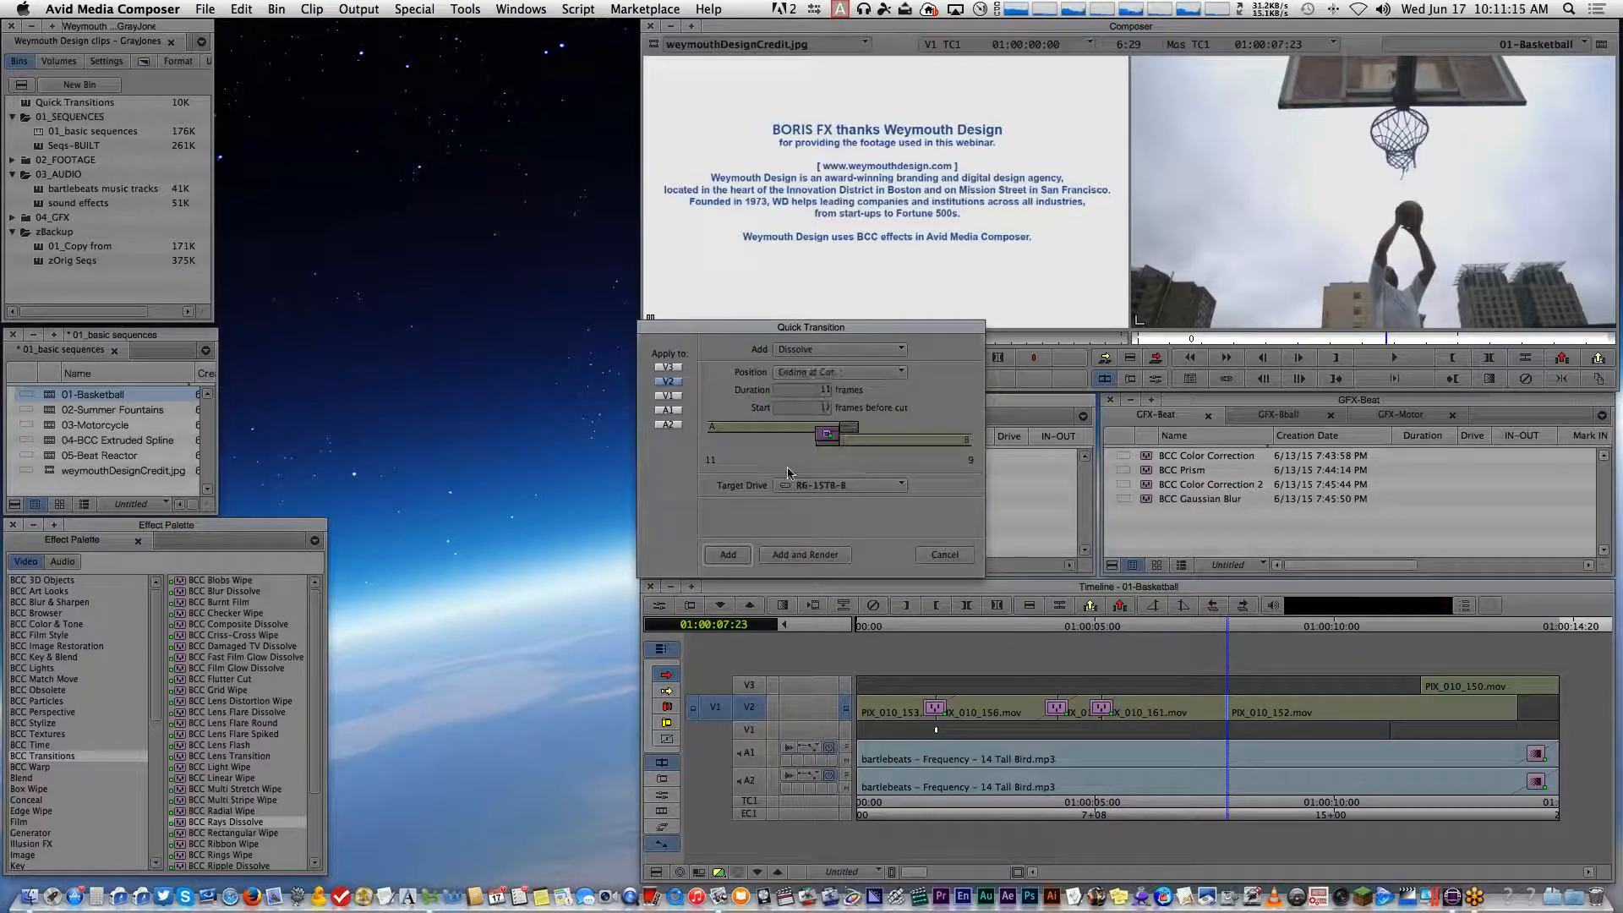
pyautogui.click(731, 555)
pyautogui.click(740, 554)
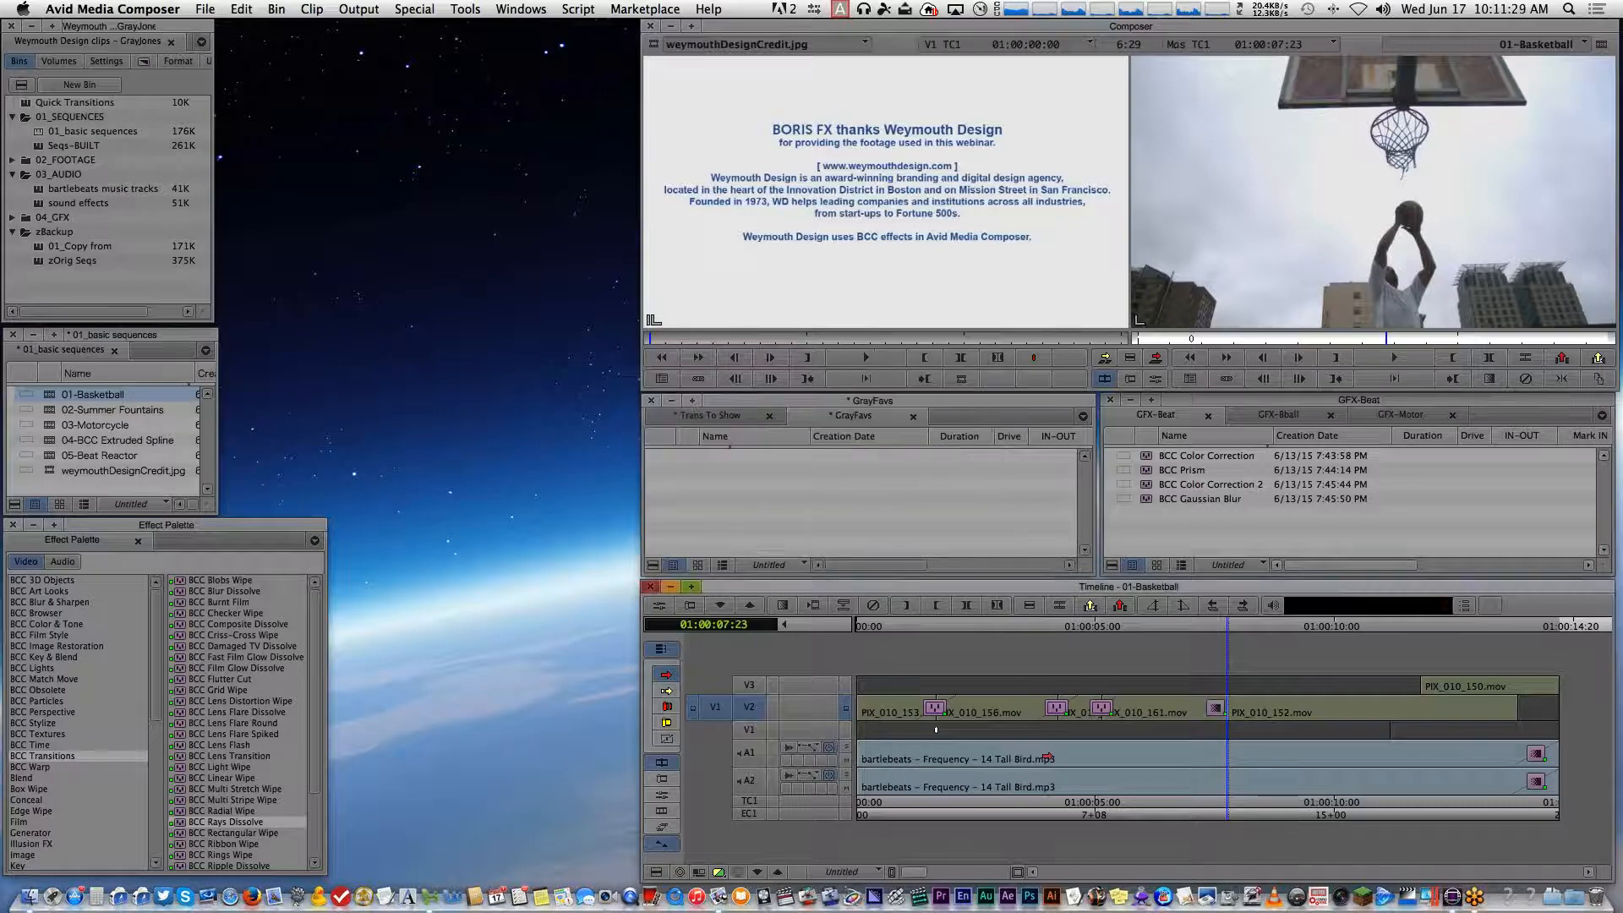
# Reposition the light source toward the basketball hoop in the Rays Dissolves on the second and third V2 cuts
pyautogui.click(1054, 820)
pyautogui.hotkey('ctrl', 'e')
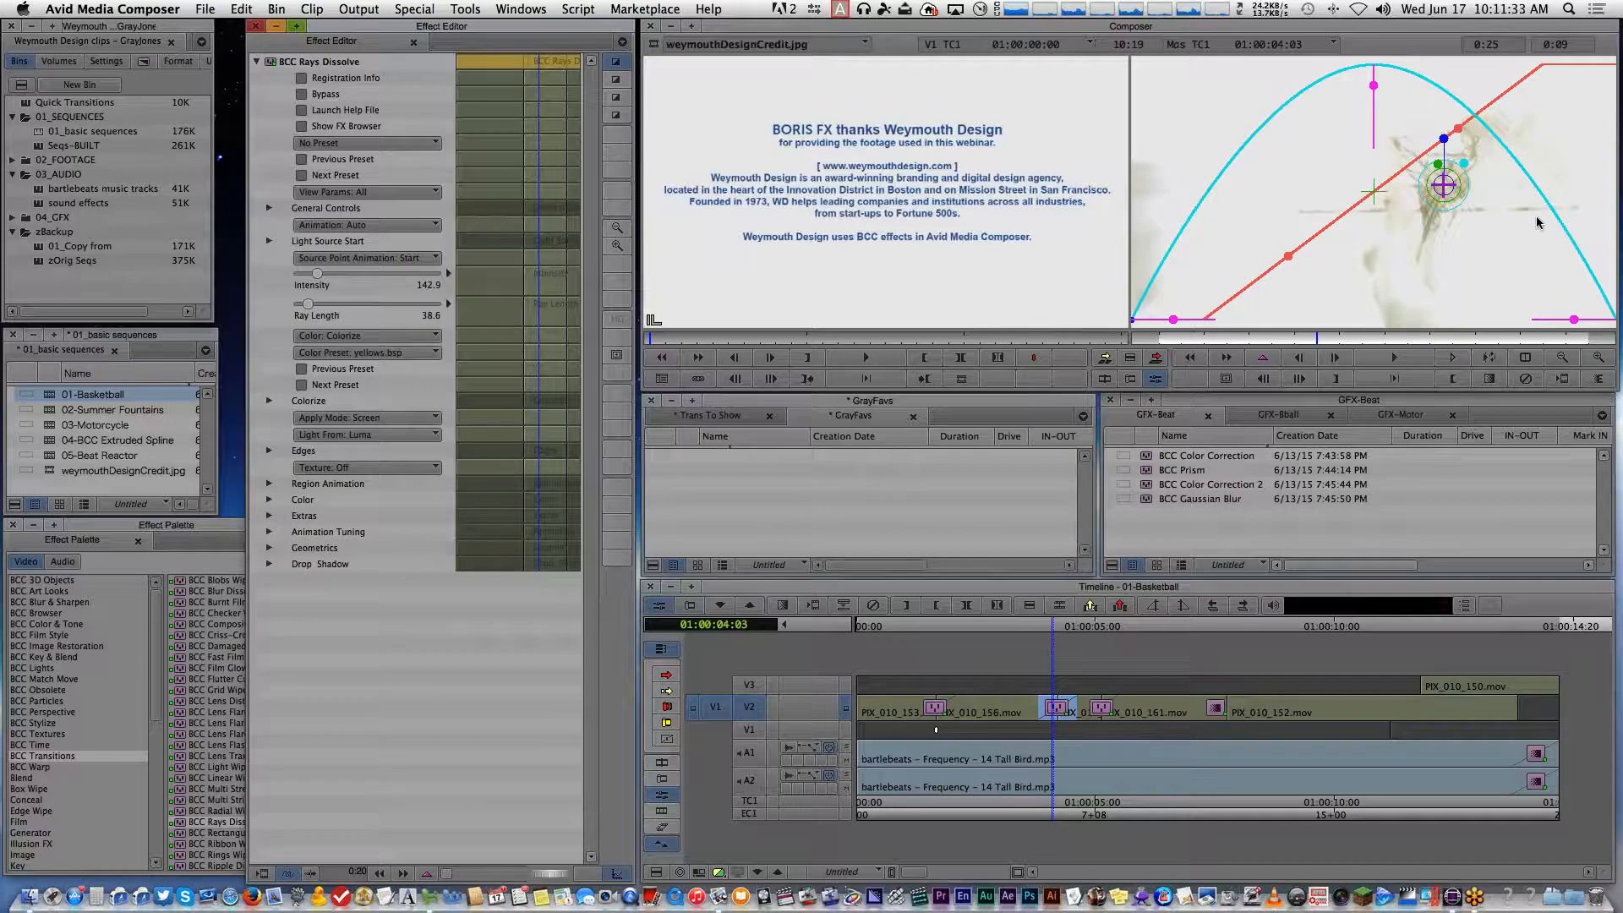
pyautogui.press('Left')
pyautogui.press('Left')
pyautogui.press('Left')
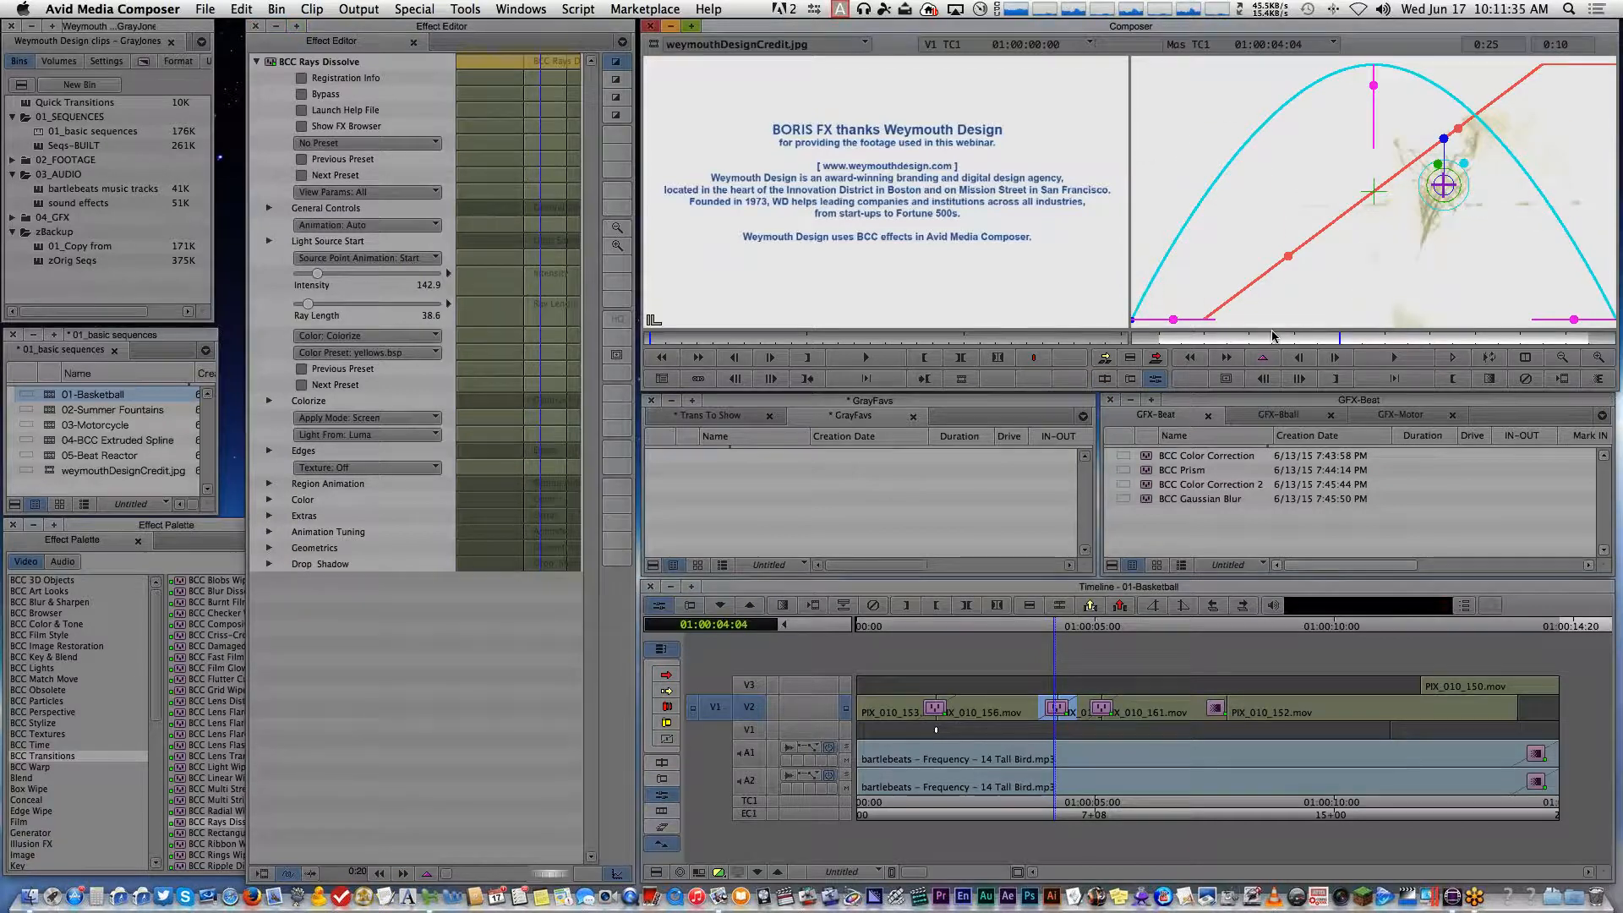
pyautogui.moveTo(1444, 184); pyautogui.dragTo(1438, 157)
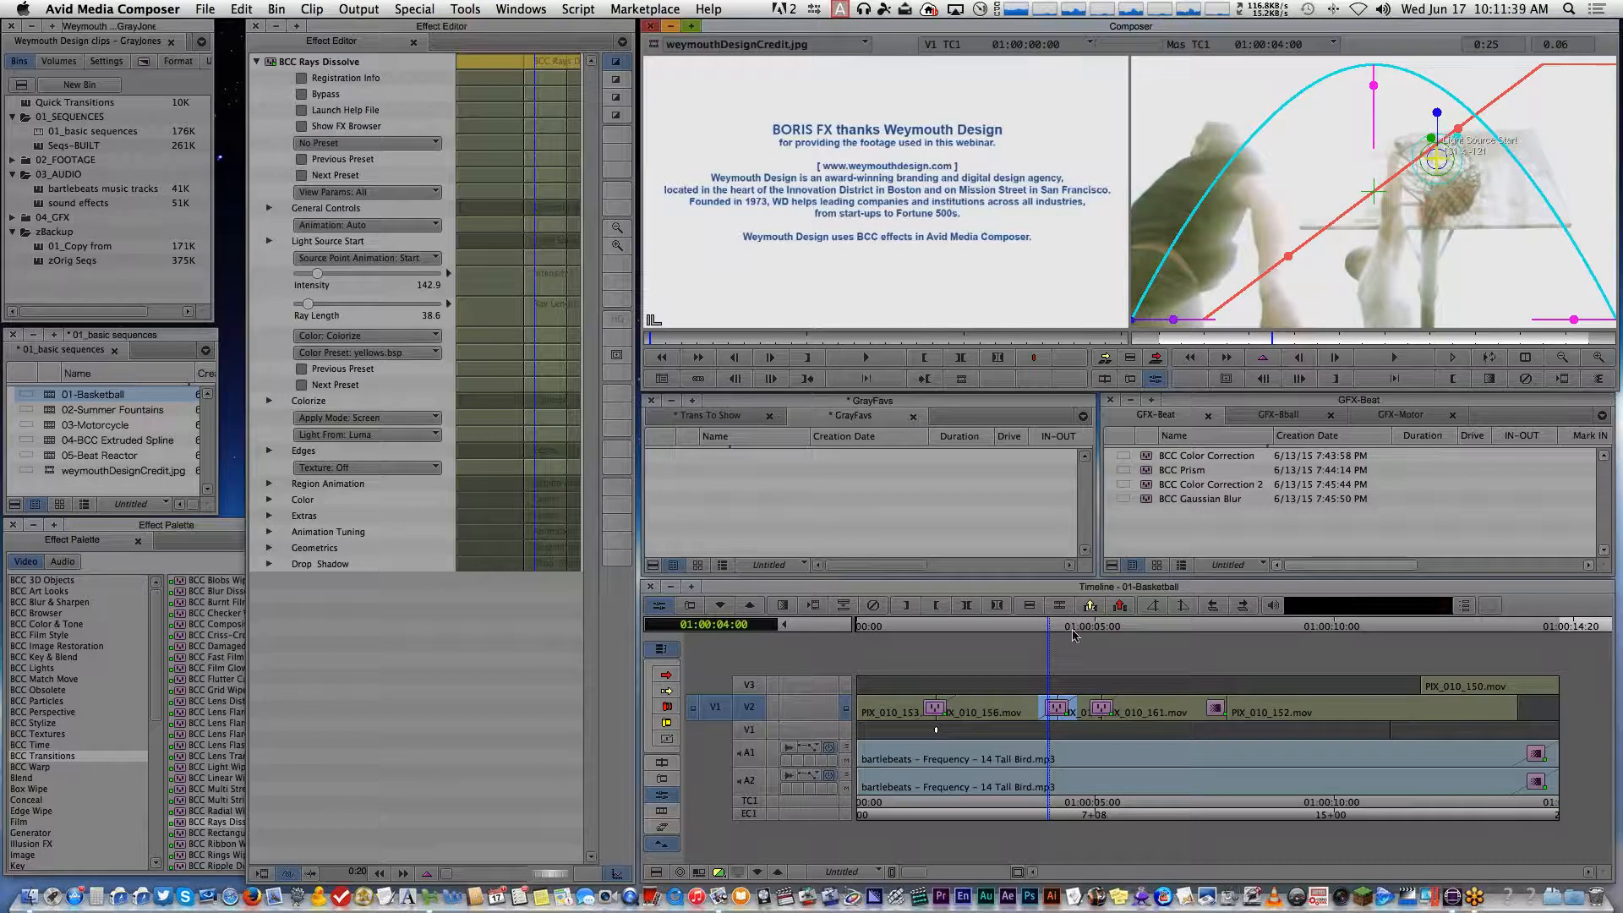
pyautogui.click(1097, 635)
pyautogui.moveTo(1458, 184); pyautogui.dragTo(1462, 144)
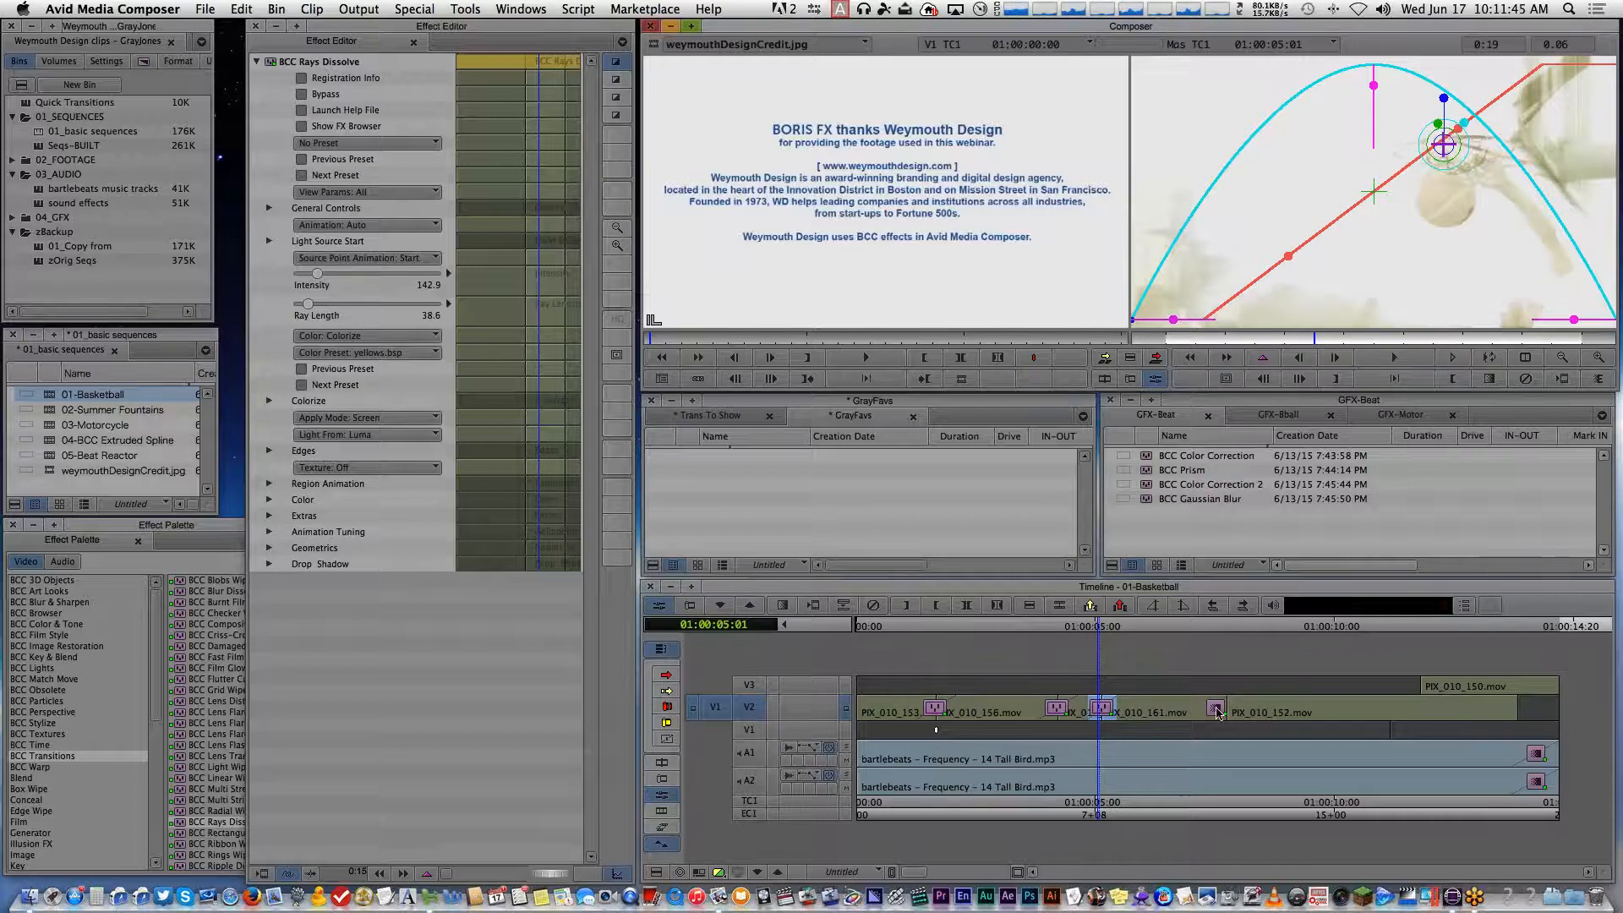
# Inspect the plain Dissolve before PIX_010_152.mov in the effect settings and undo its addition
pyautogui.click(1215, 708)
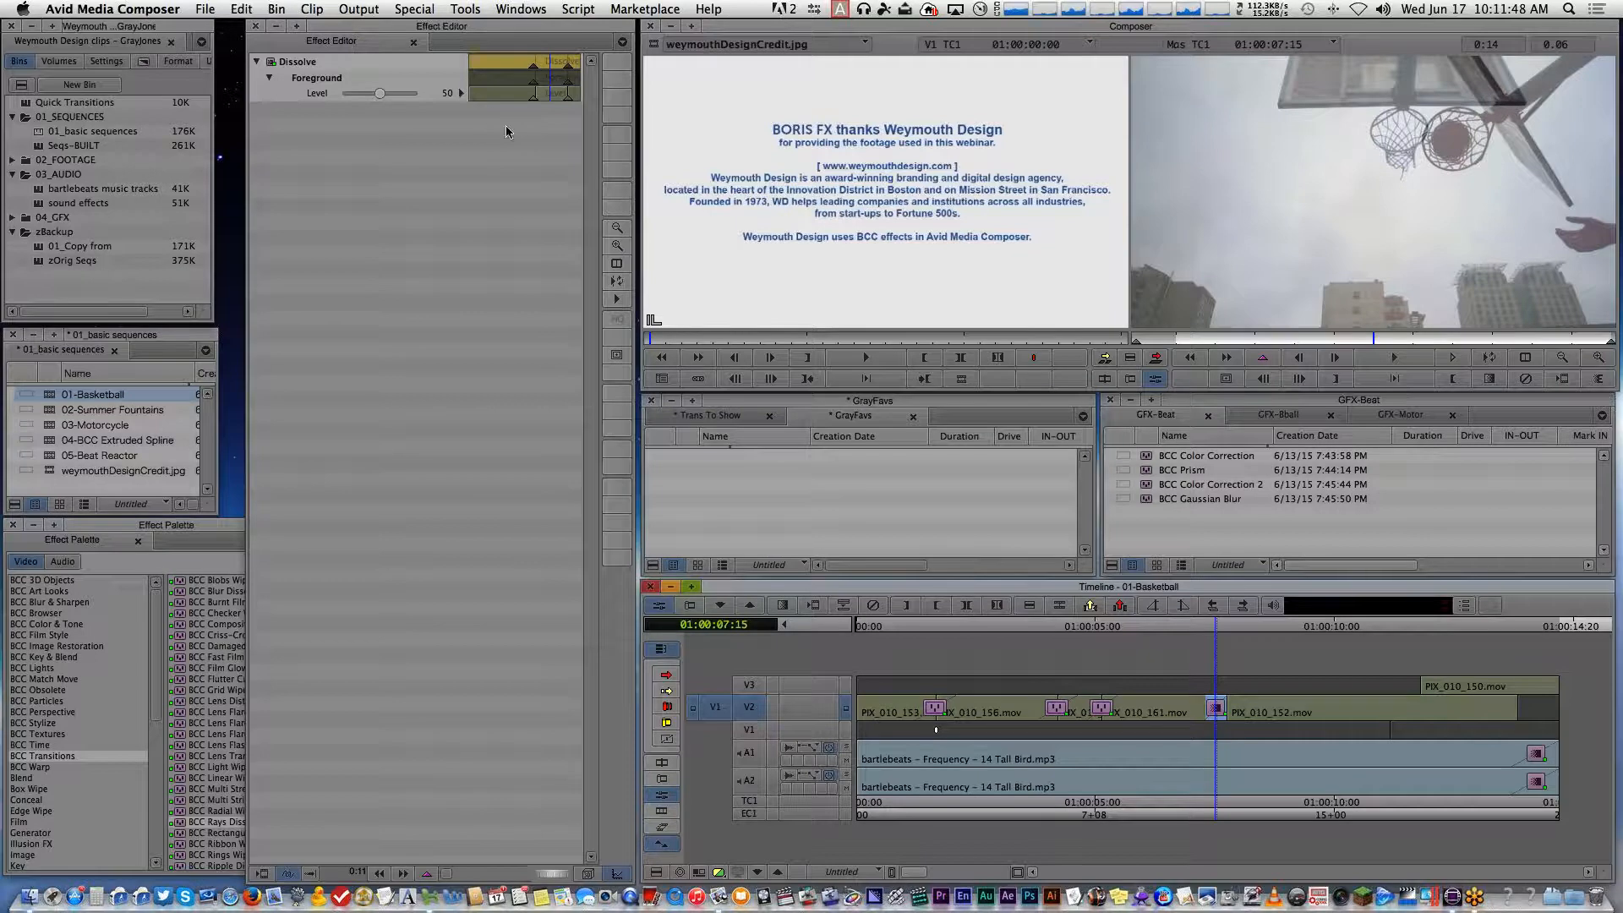
pyautogui.click(1228, 816)
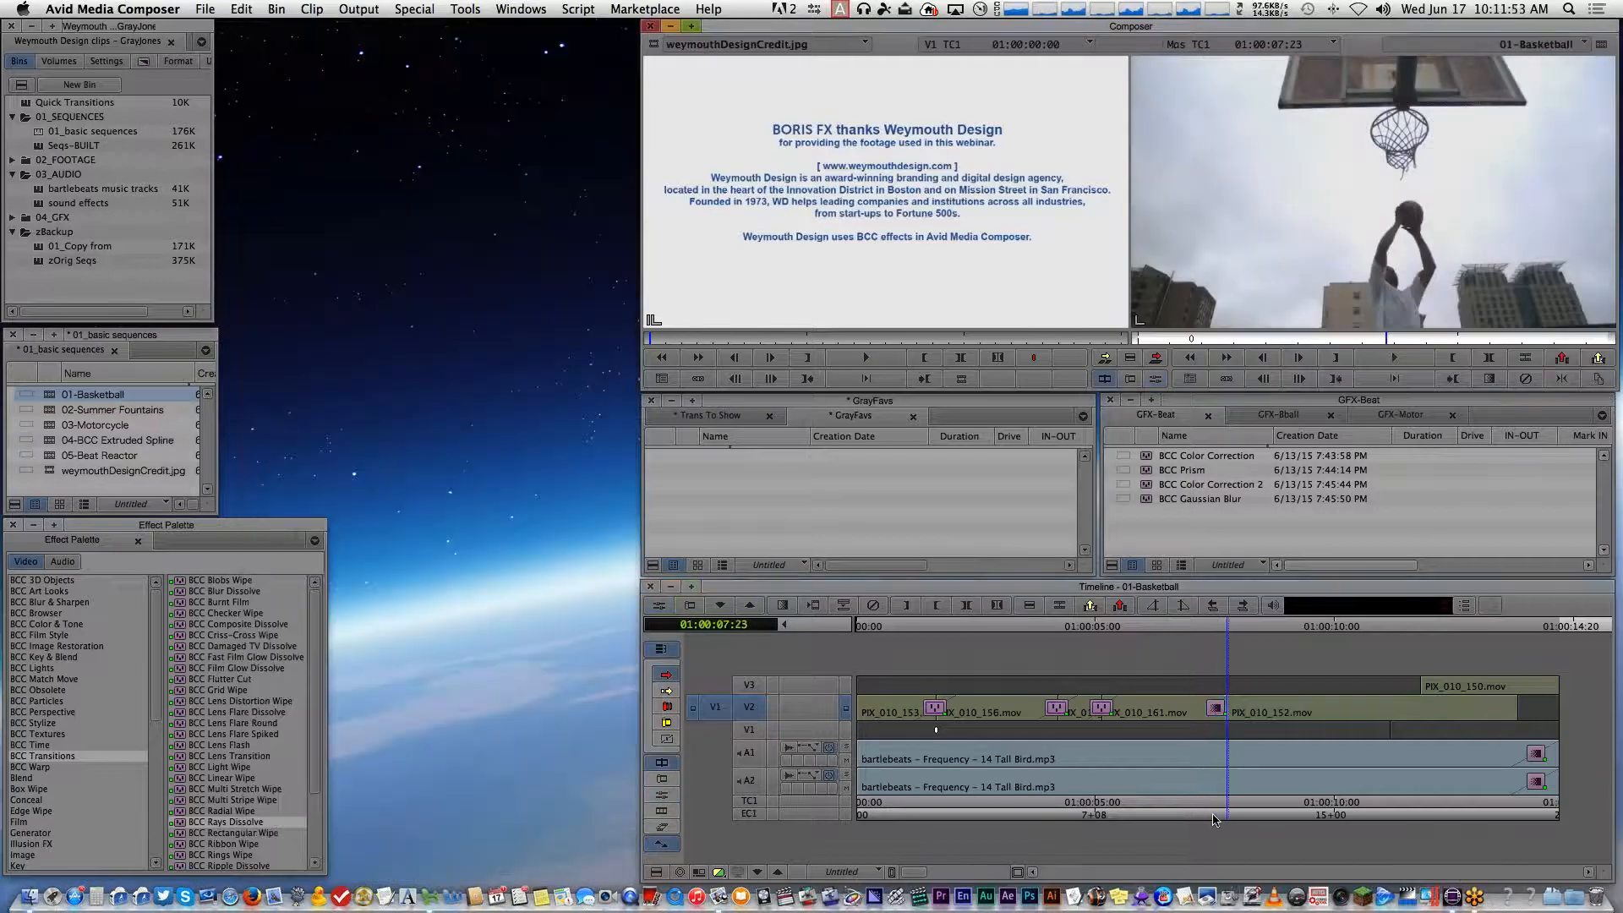
pyautogui.press('super+z')
# Add the BCC Rays Dissolve 20f quick transition to the cut at the start of PIX_010_152.mov
pyautogui.press('\\')
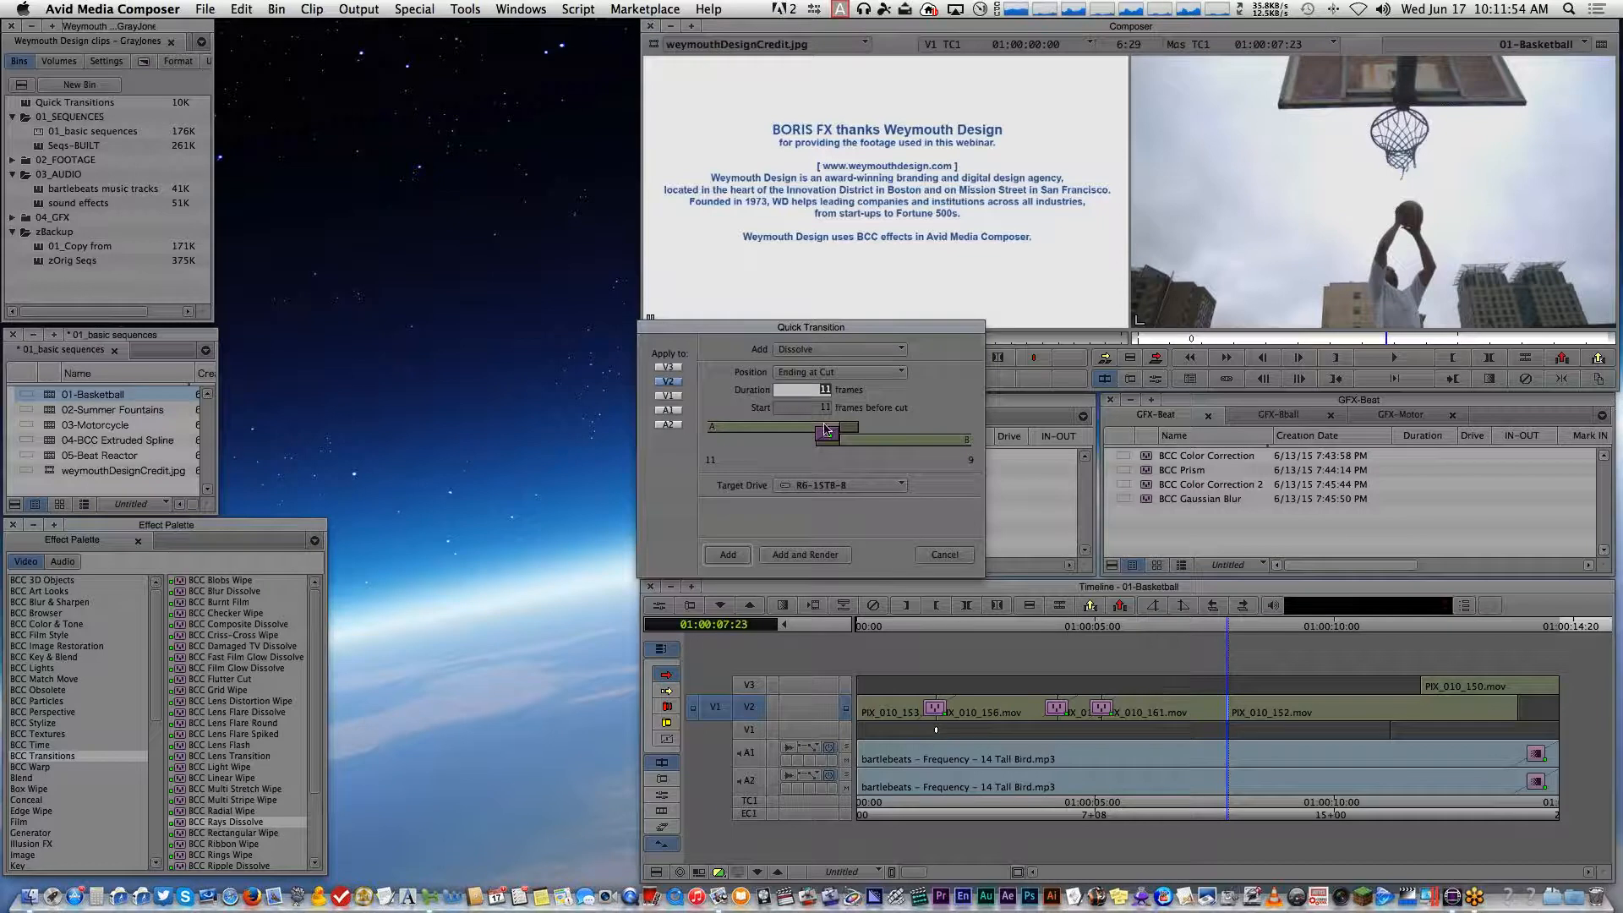
pyautogui.click(793, 350)
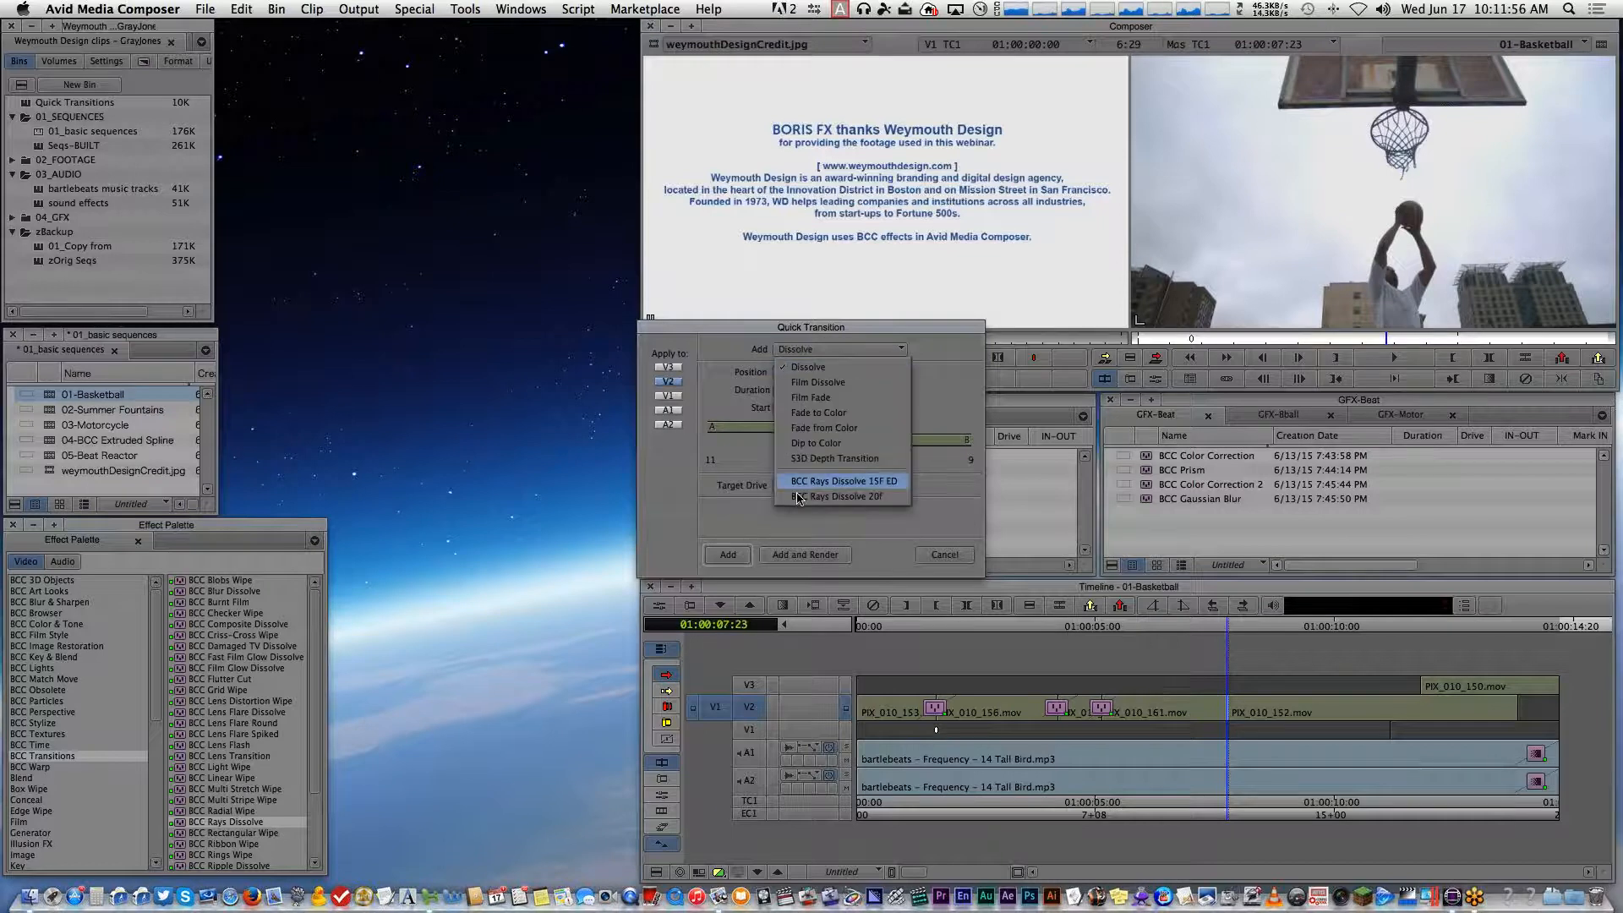
pyautogui.click(796, 489)
pyautogui.click(728, 555)
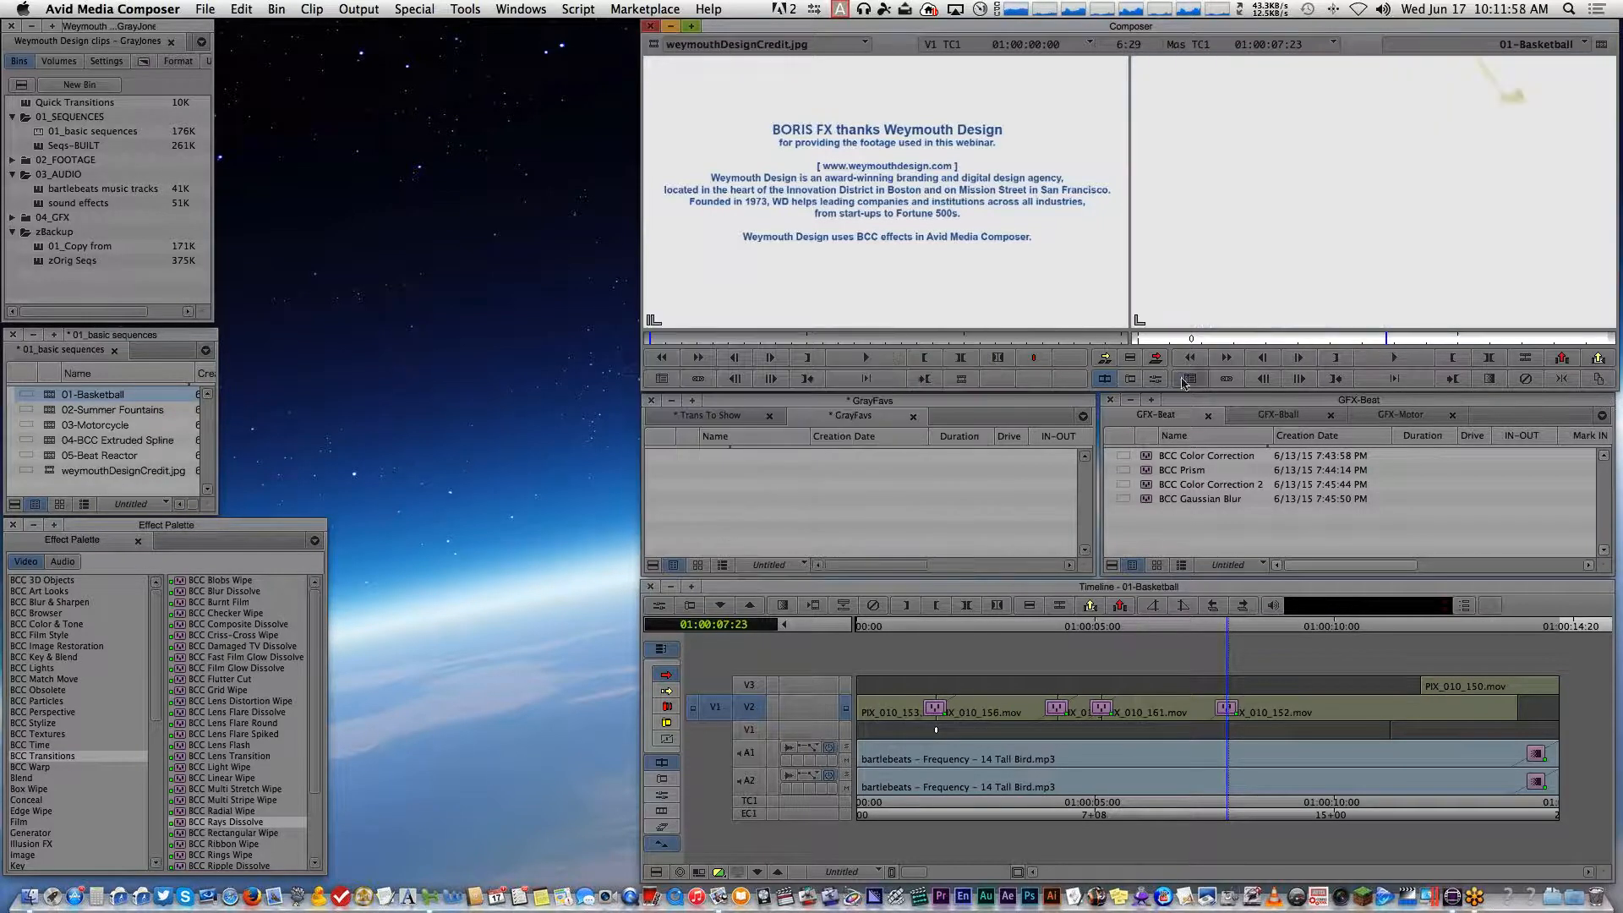
# Open the new Rays Dissolve on the fourth cut and move its light source onto the basketball hoop
pyautogui.doubleClick(1218, 708)
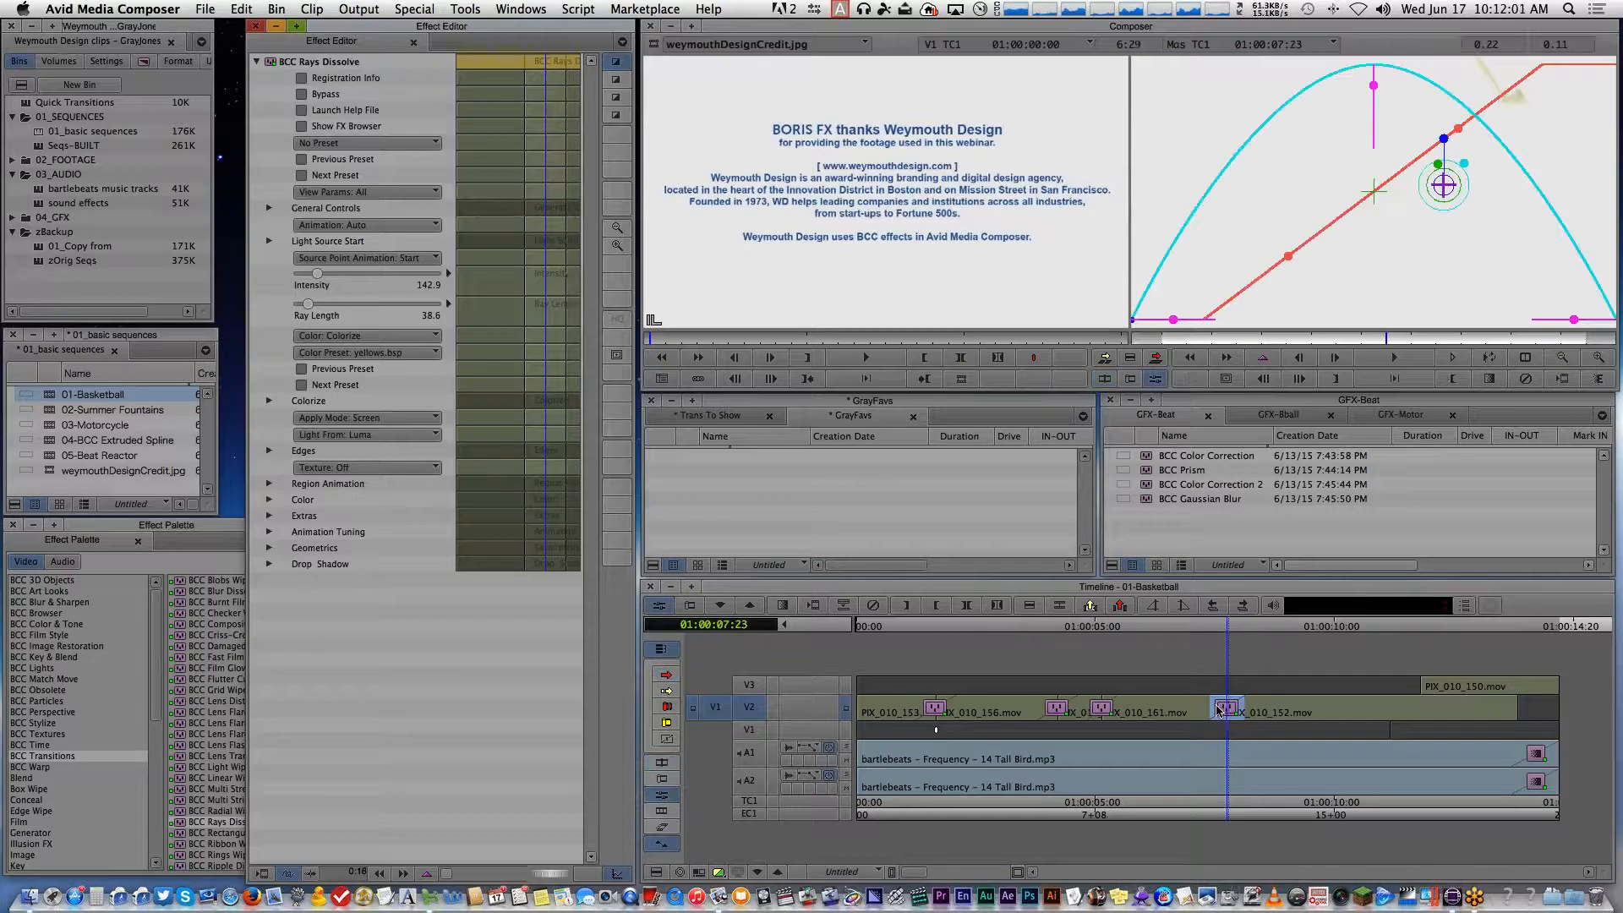
pyautogui.click(1218, 708)
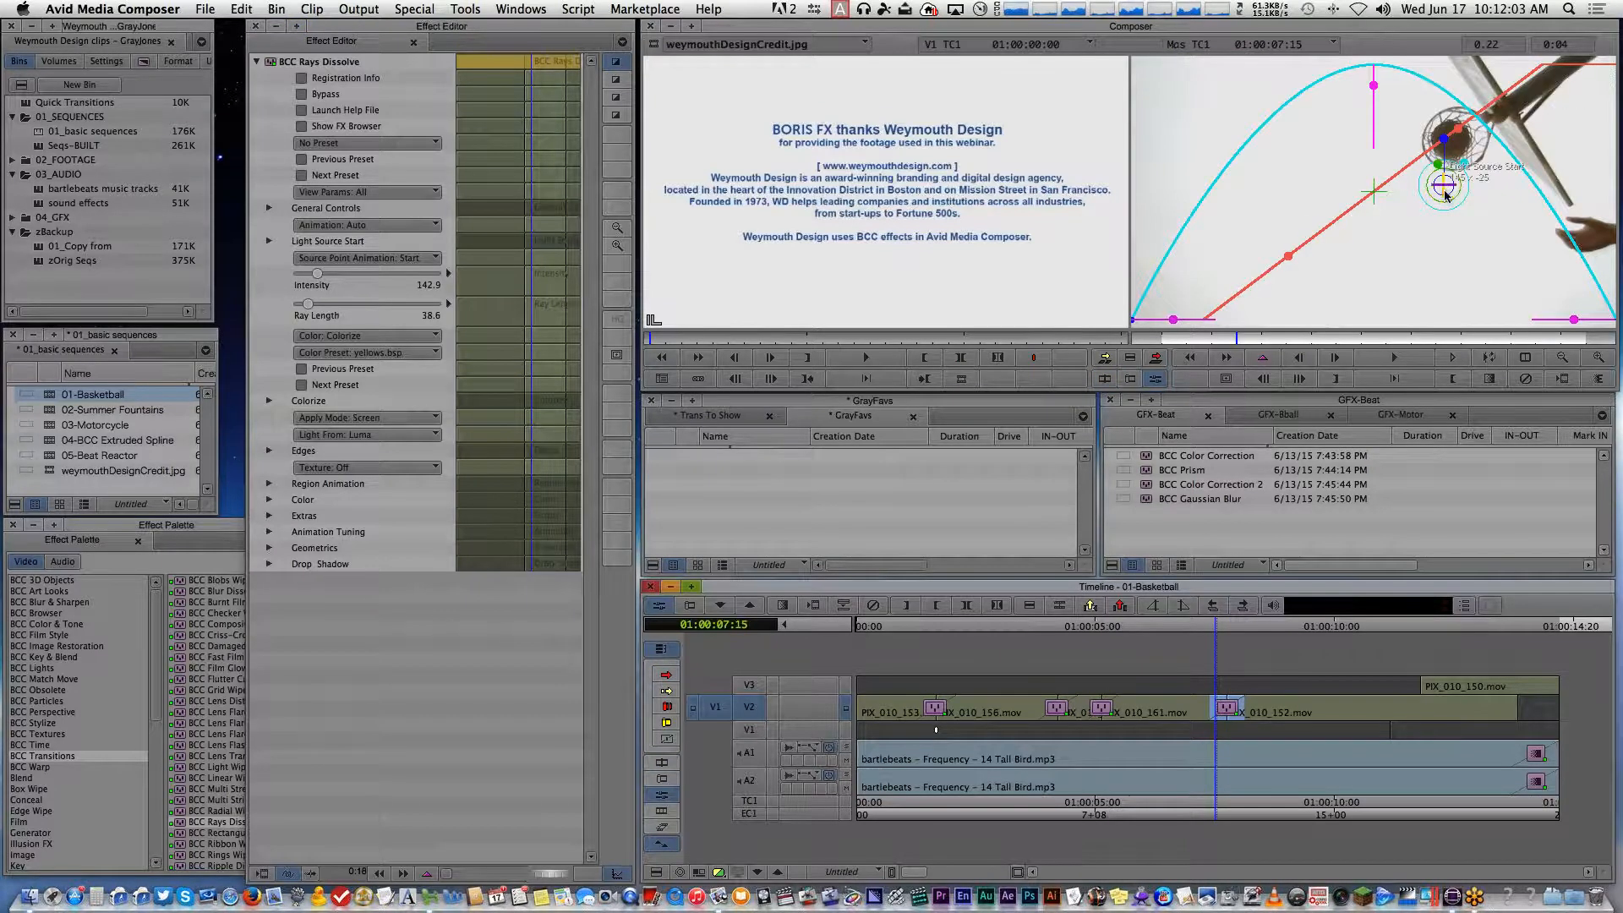
pyautogui.click(1448, 157)
pyautogui.moveTo(1448, 157); pyautogui.dragTo(1458, 111)
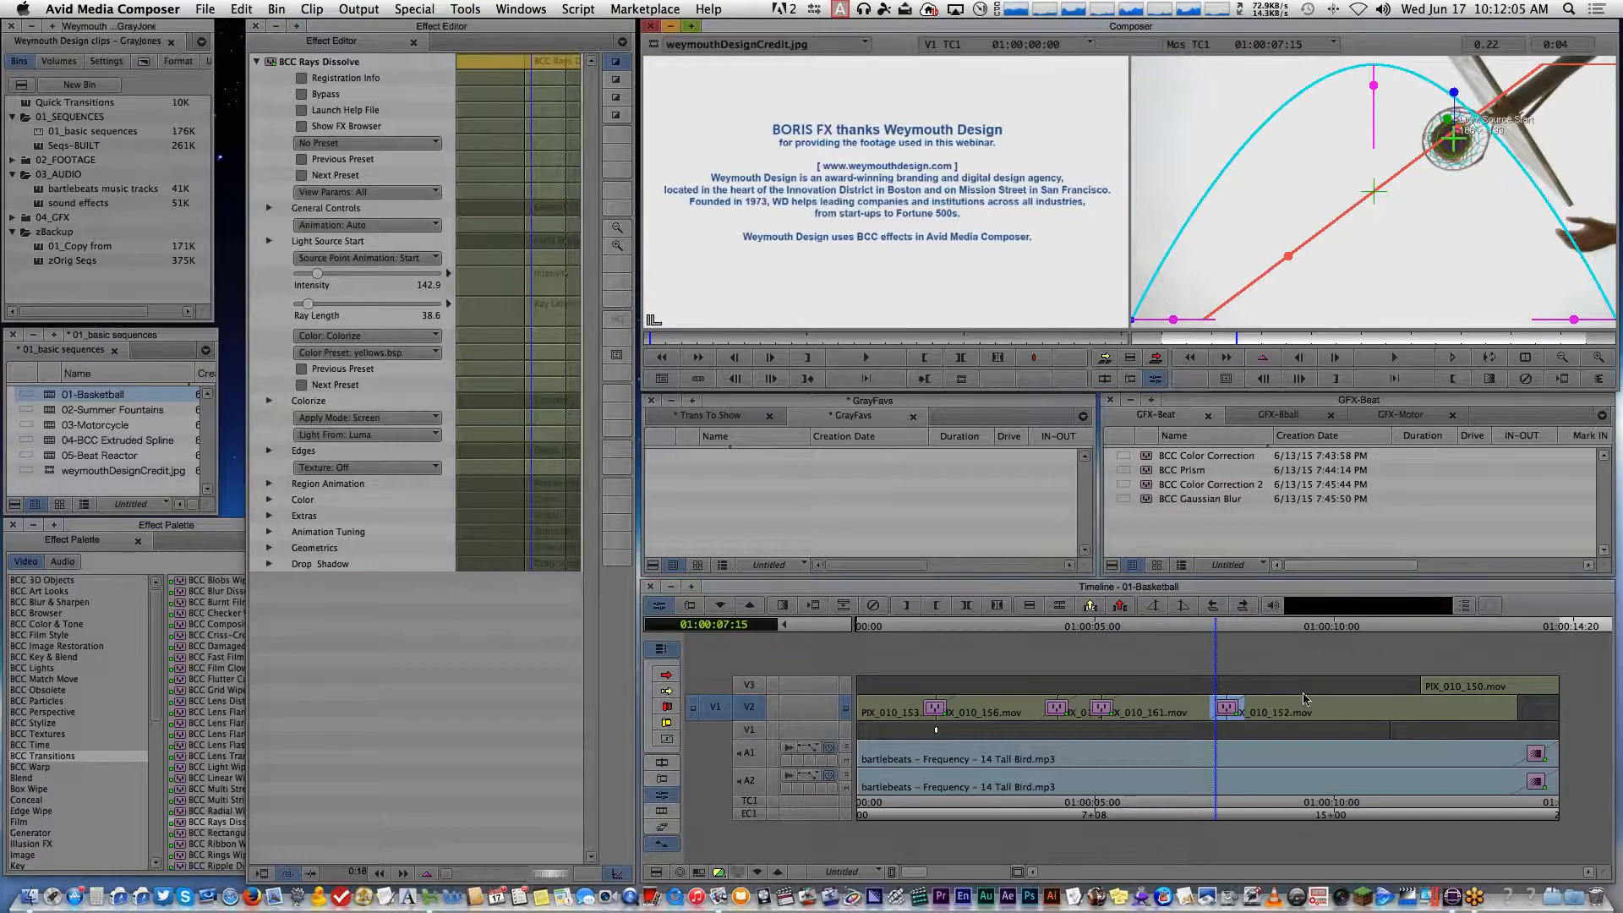
# Leave effect editing and play back the sequence from just before the first transition
pyautogui.click(915, 816)
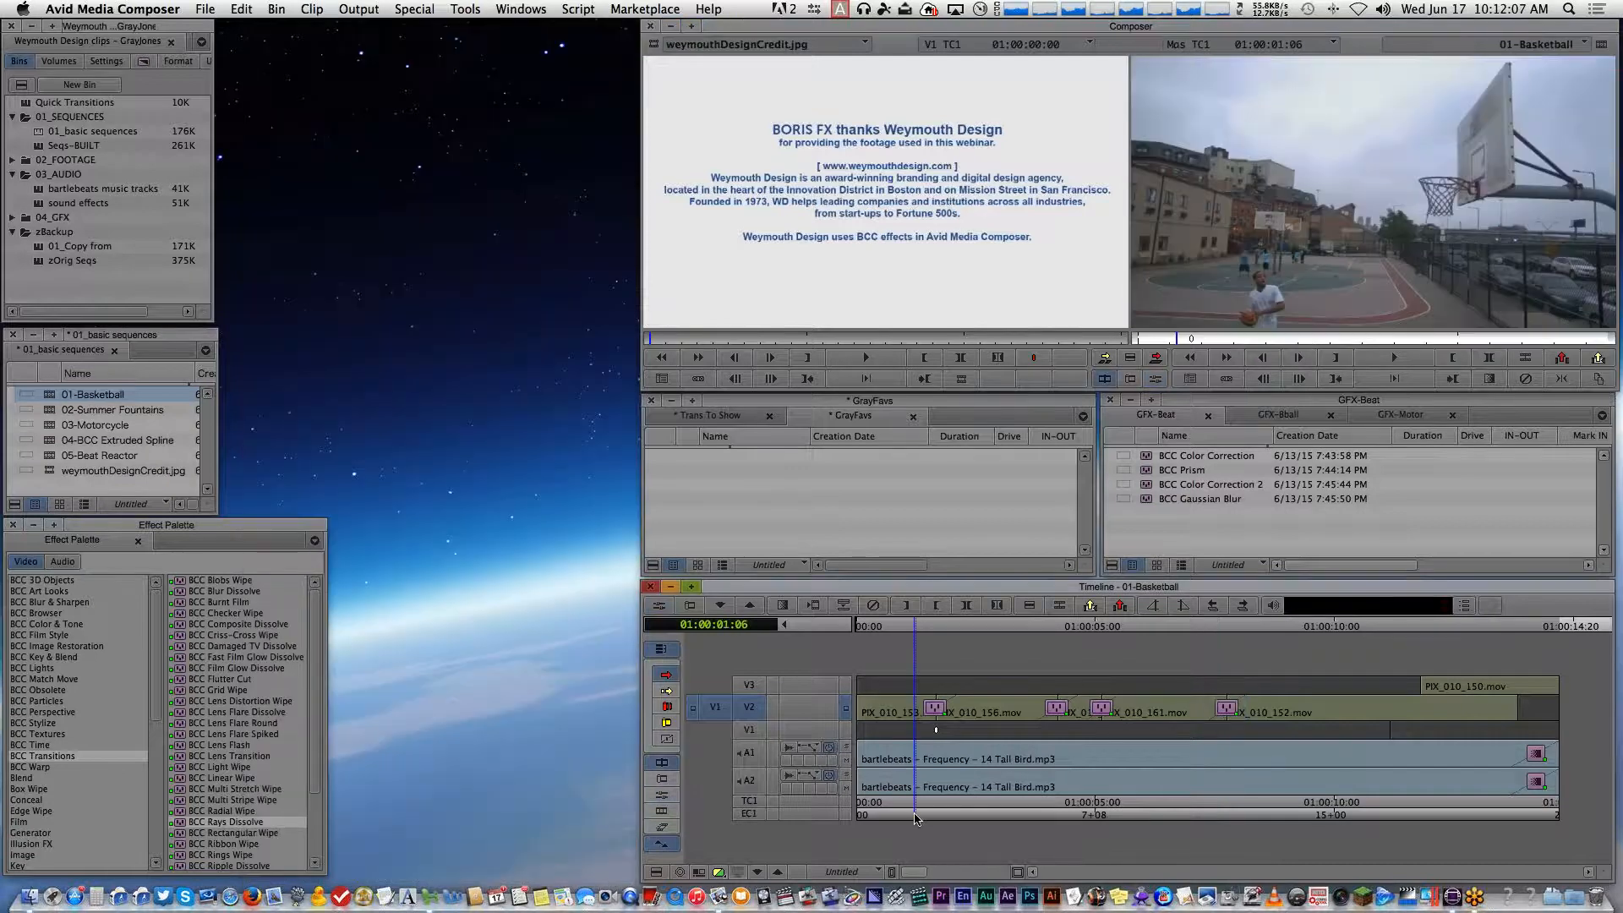
pyautogui.click(897, 816)
pyautogui.press('space')
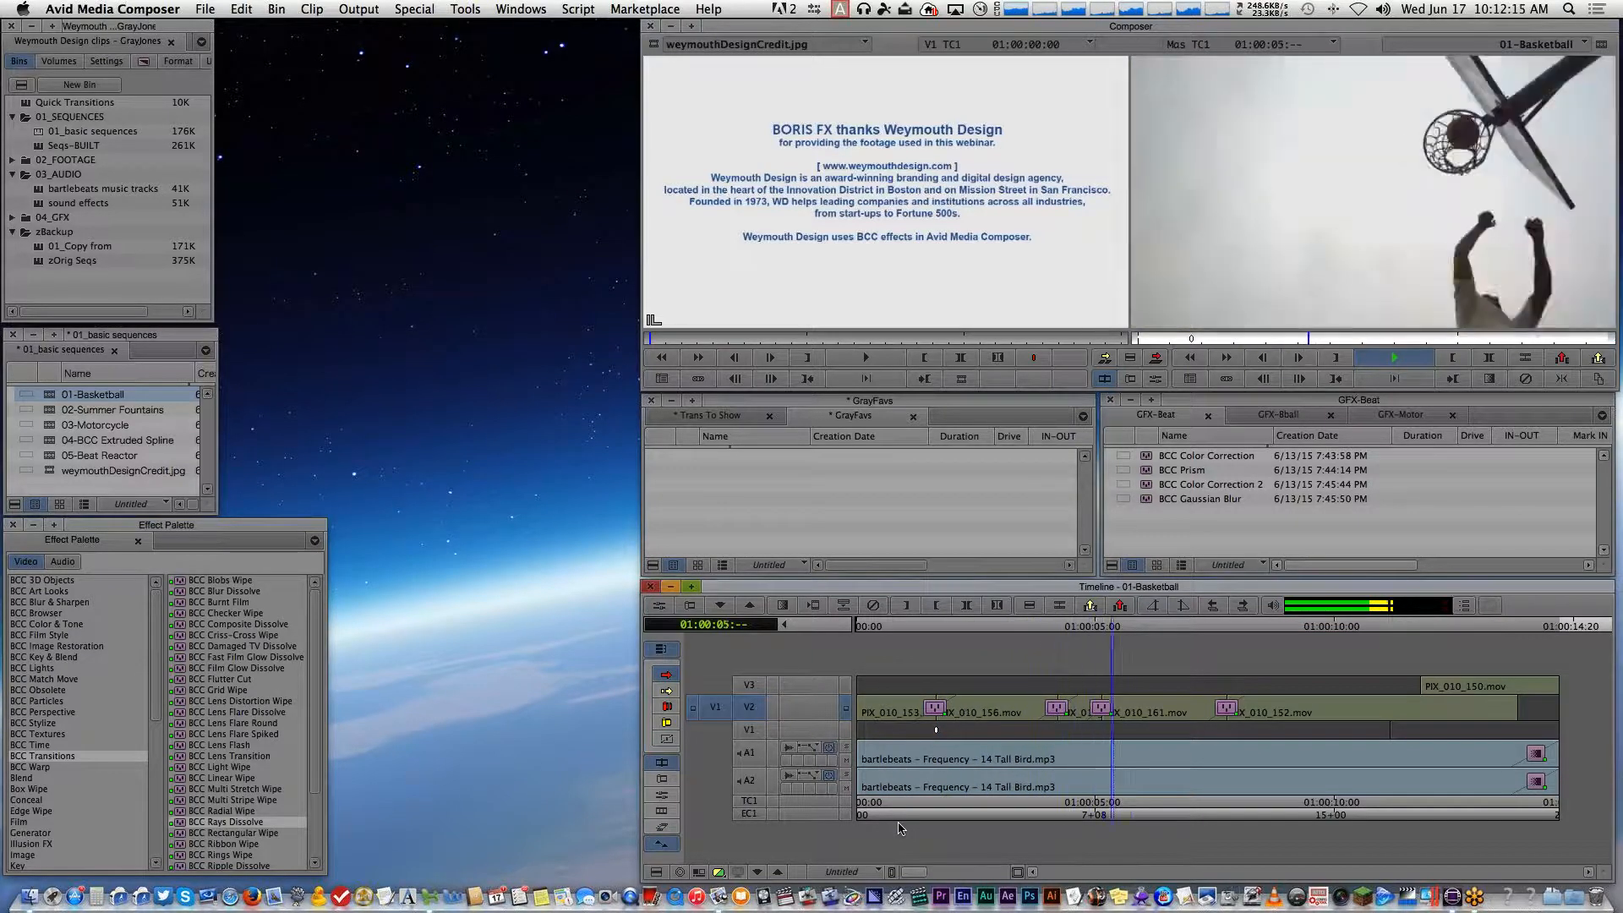
# Scrub back through the opening shots to review the Rays Dissolve on the first cut
pyautogui.click(1035, 815)
pyautogui.moveTo(1035, 816); pyautogui.dragTo(917, 784)
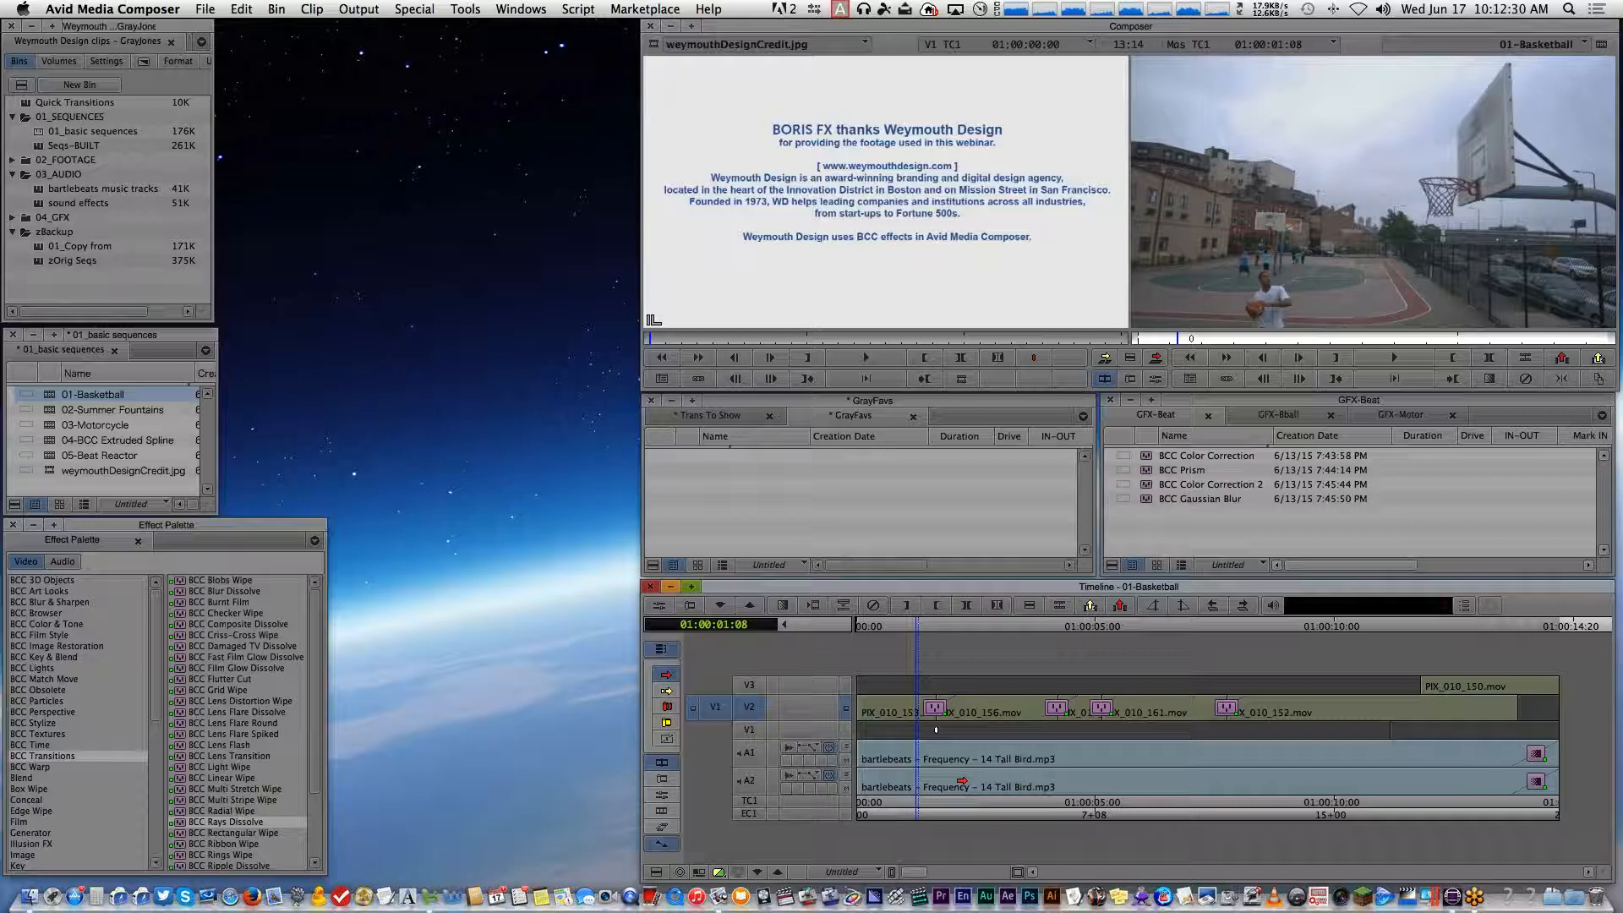
pyautogui.click(938, 811)
pyautogui.moveTo(953, 816); pyautogui.dragTo(921, 763)
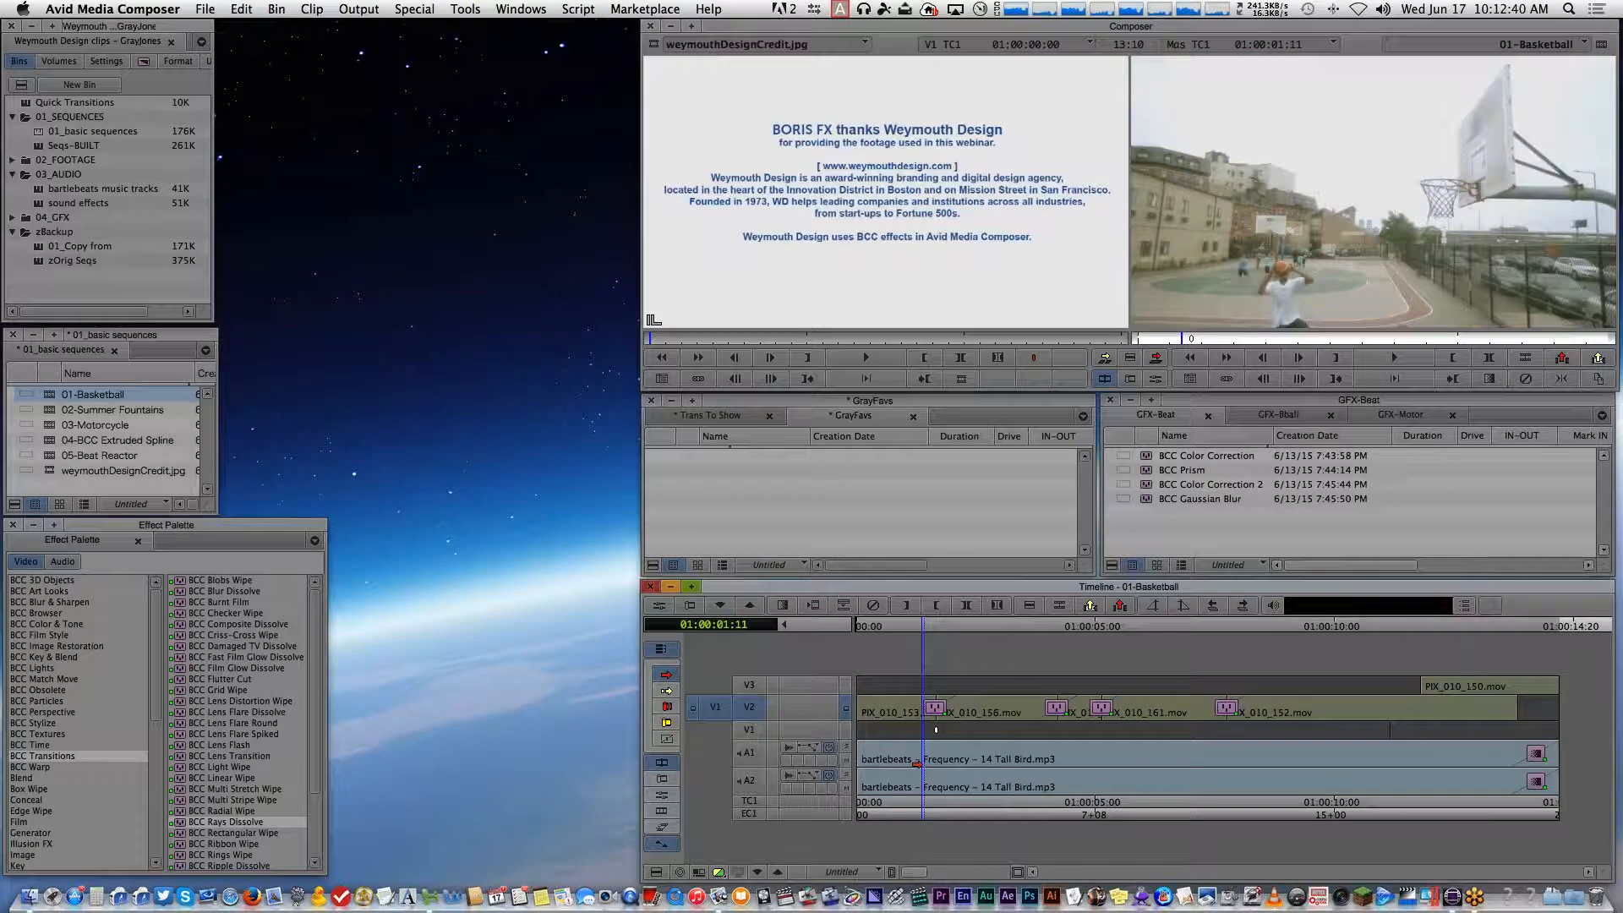
pyautogui.moveTo(921, 825); pyautogui.dragTo(913, 815)
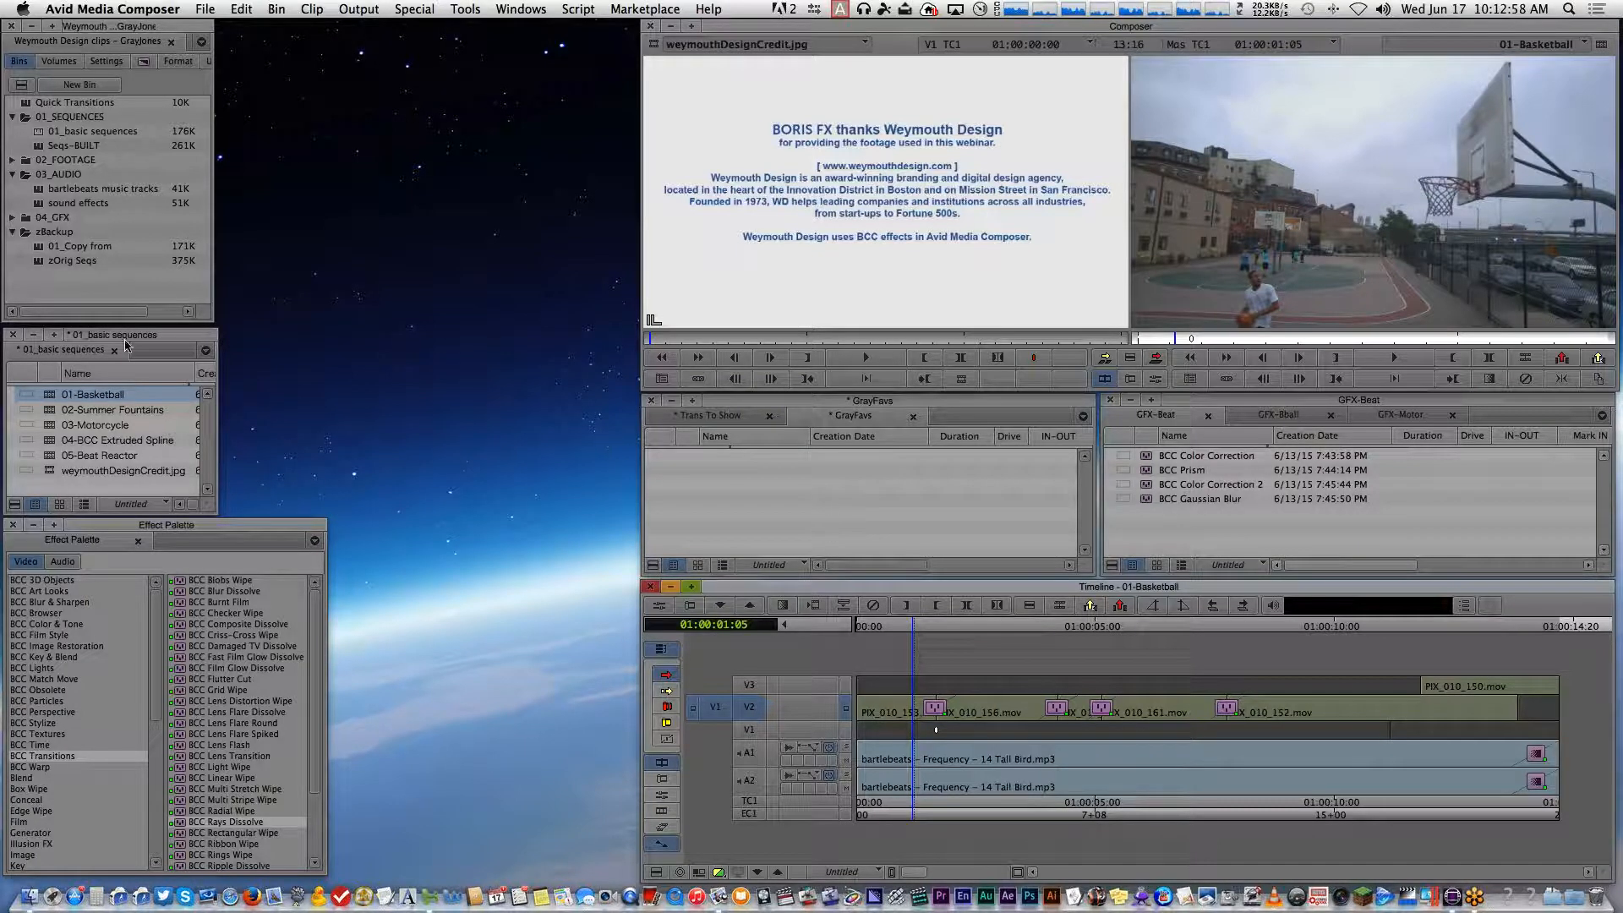
pyautogui.click(80, 282)
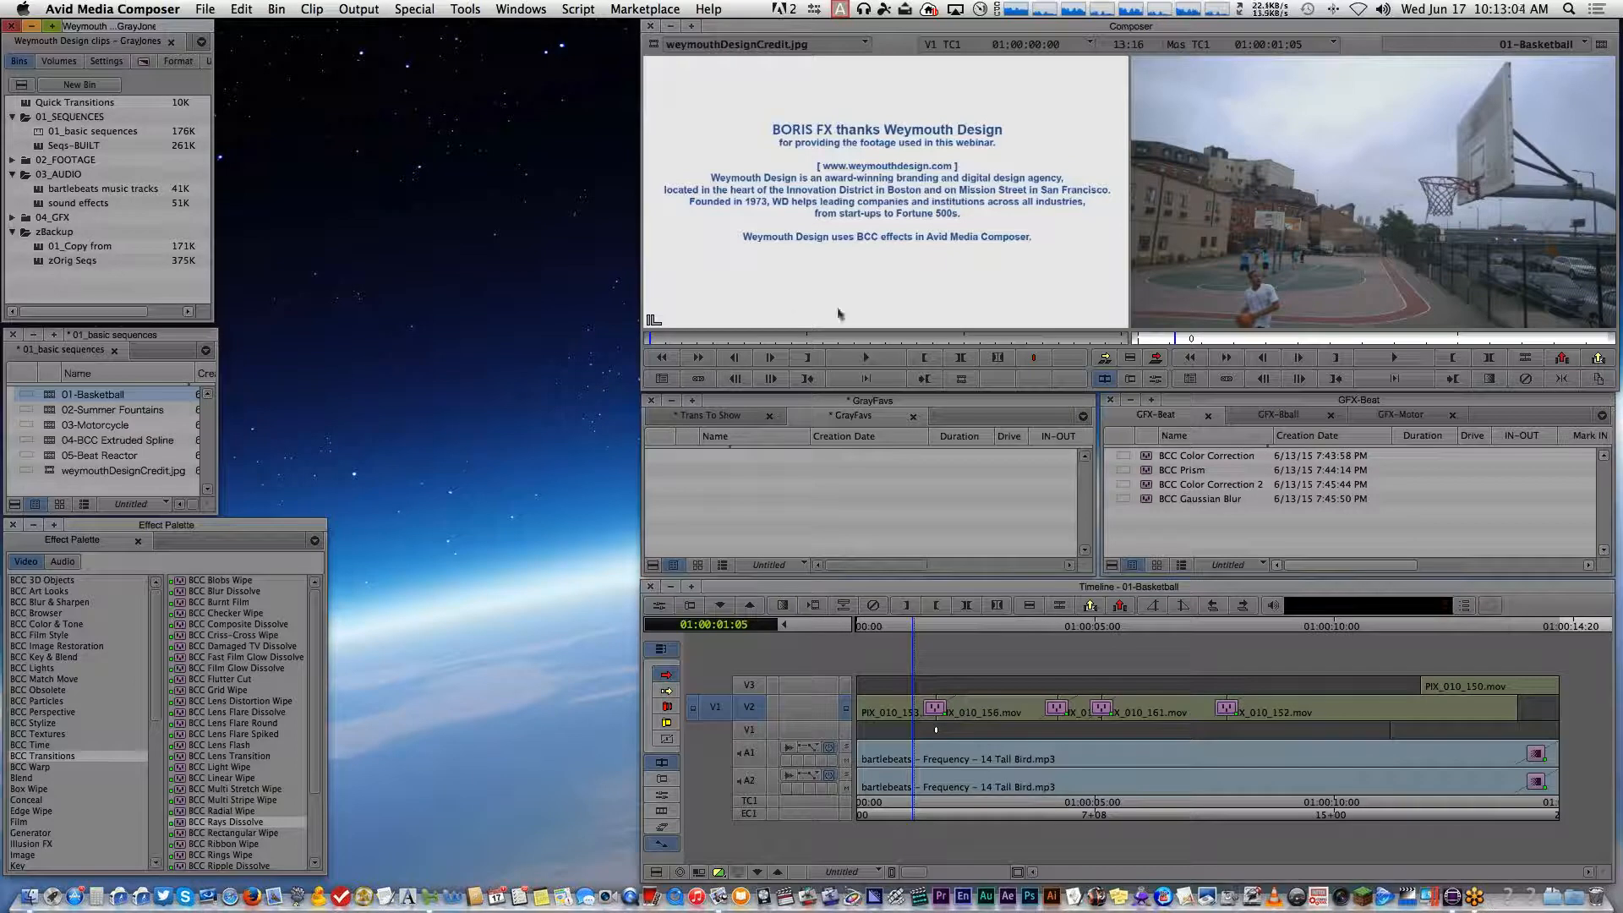
# Bring up the Trans To Show bin and look through the bin and clip options for managing the saved transitions
pyautogui.click(797, 524)
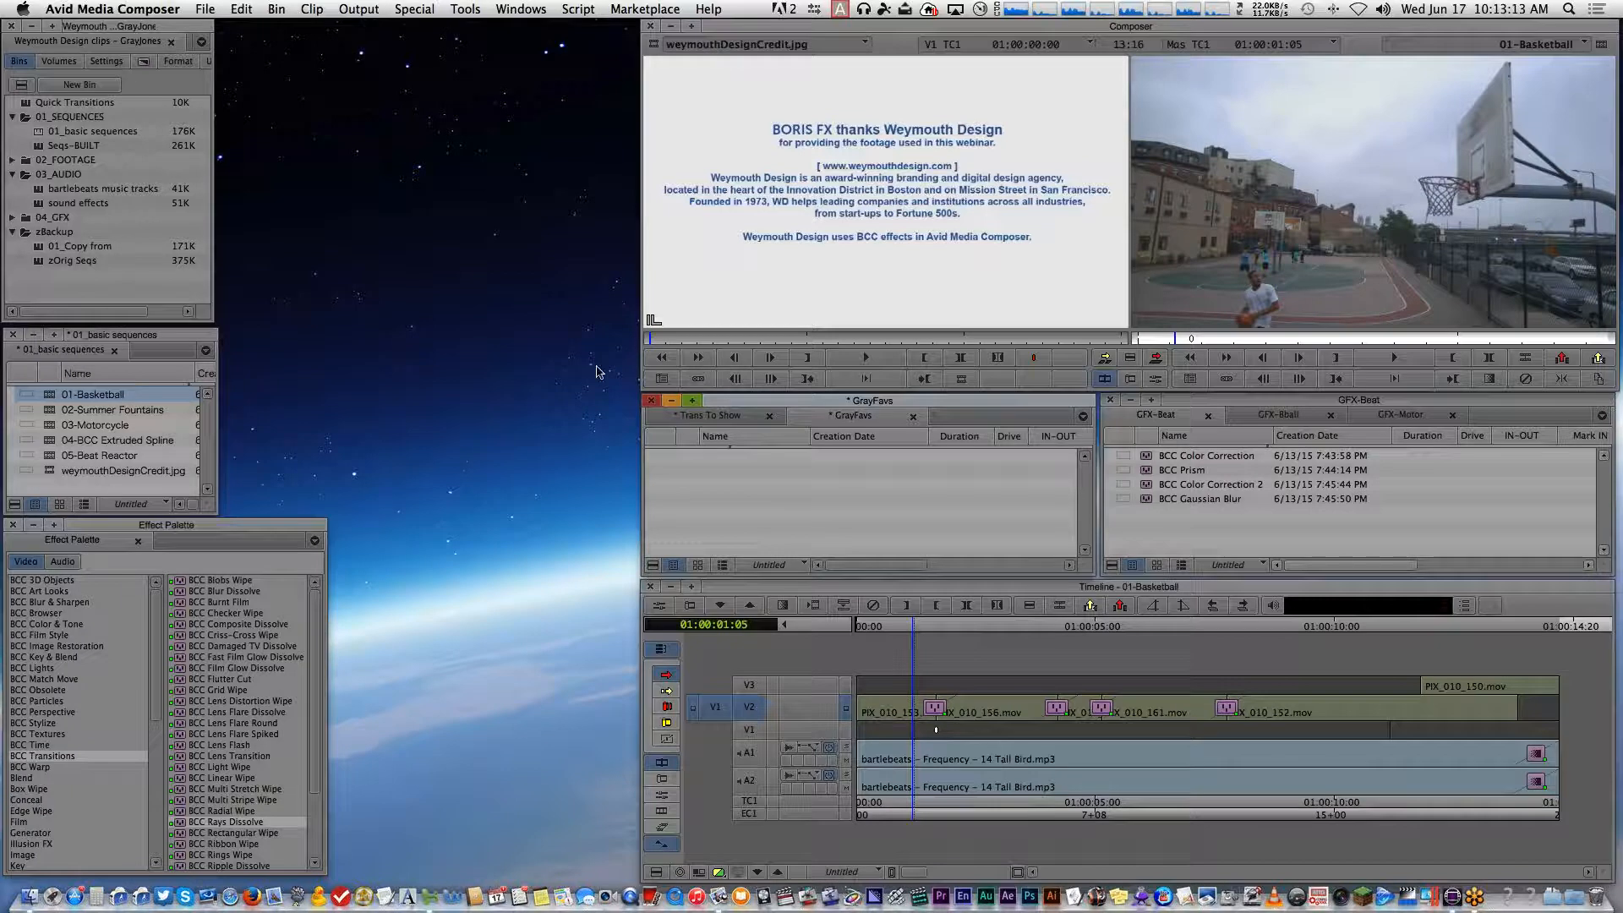
pyautogui.click(22, 84)
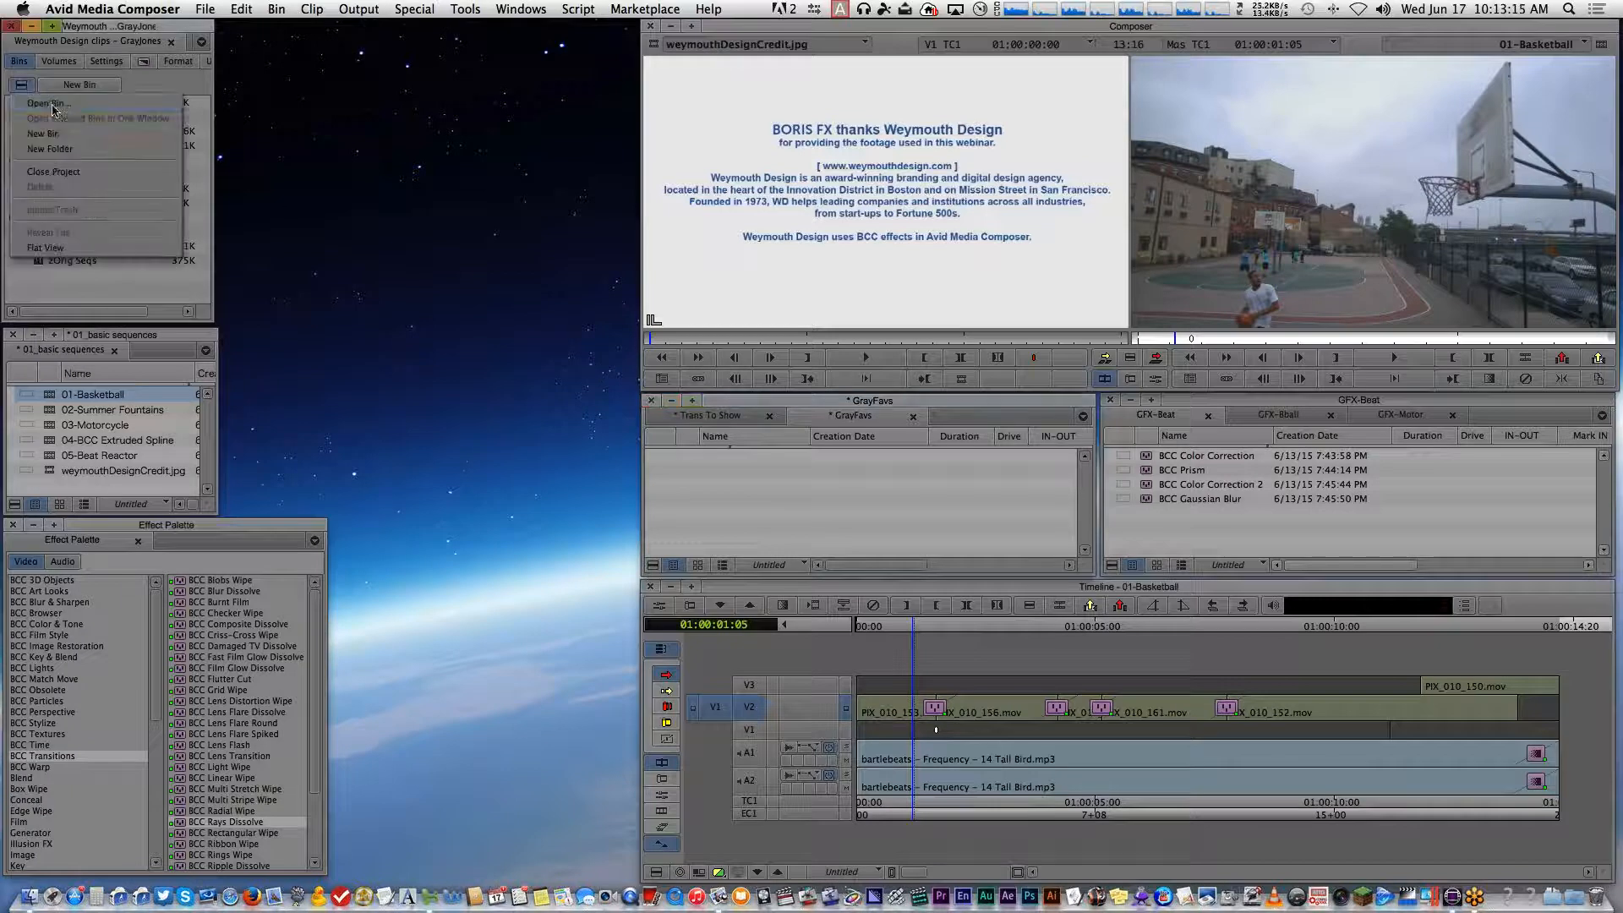
pyautogui.click(72, 282)
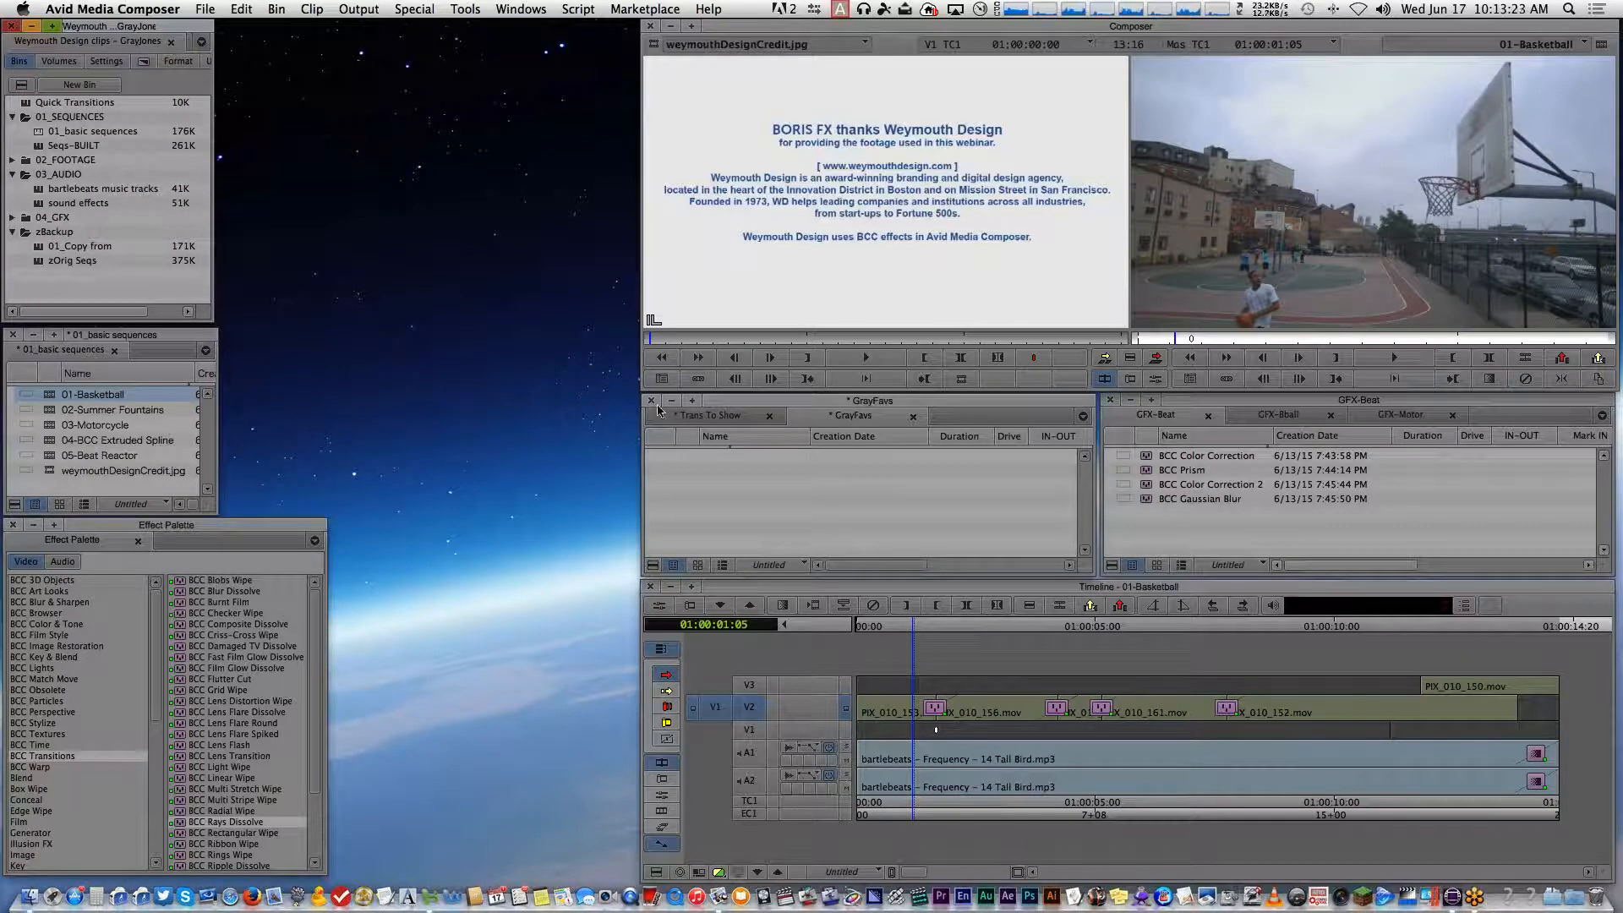
pyautogui.click(725, 417)
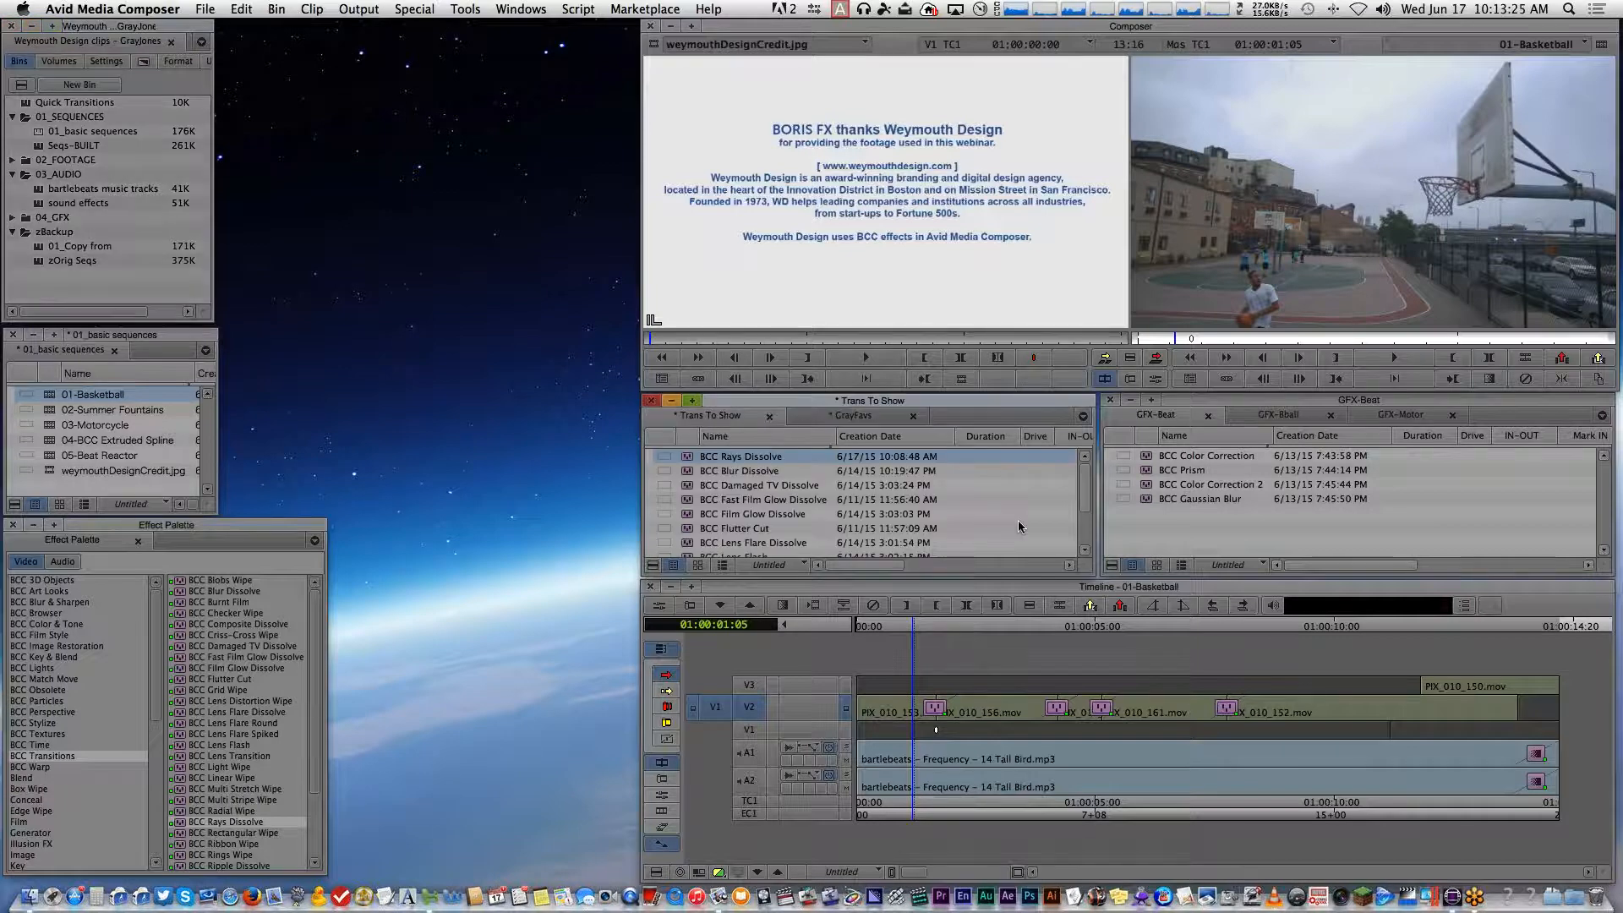
pyautogui.rightClick(983, 499)
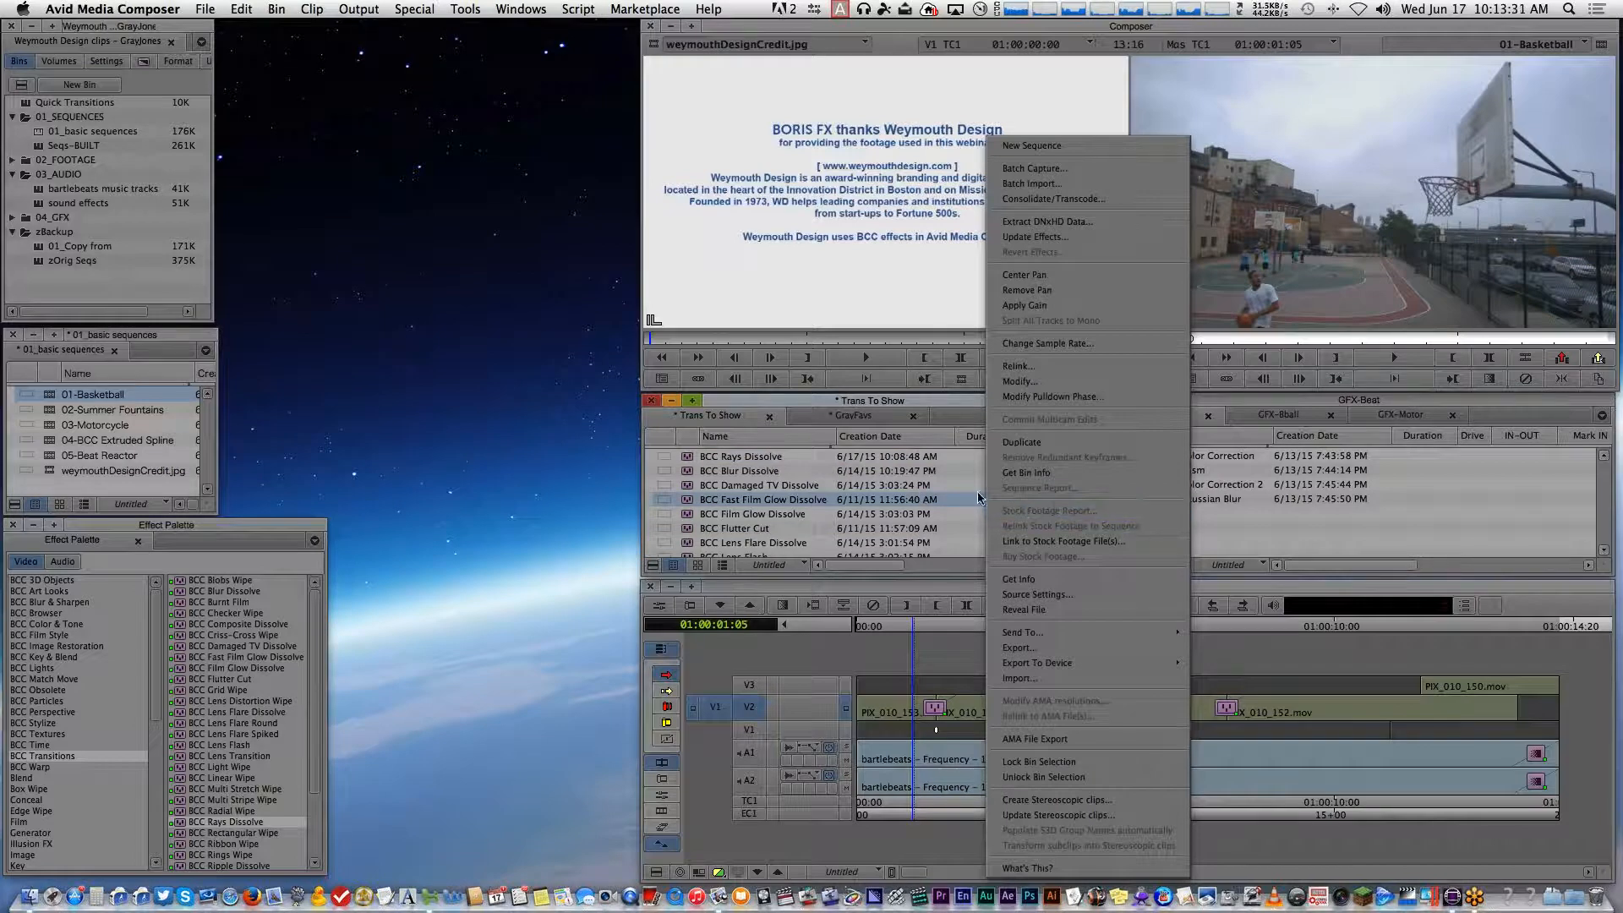
pyautogui.click(685, 503)
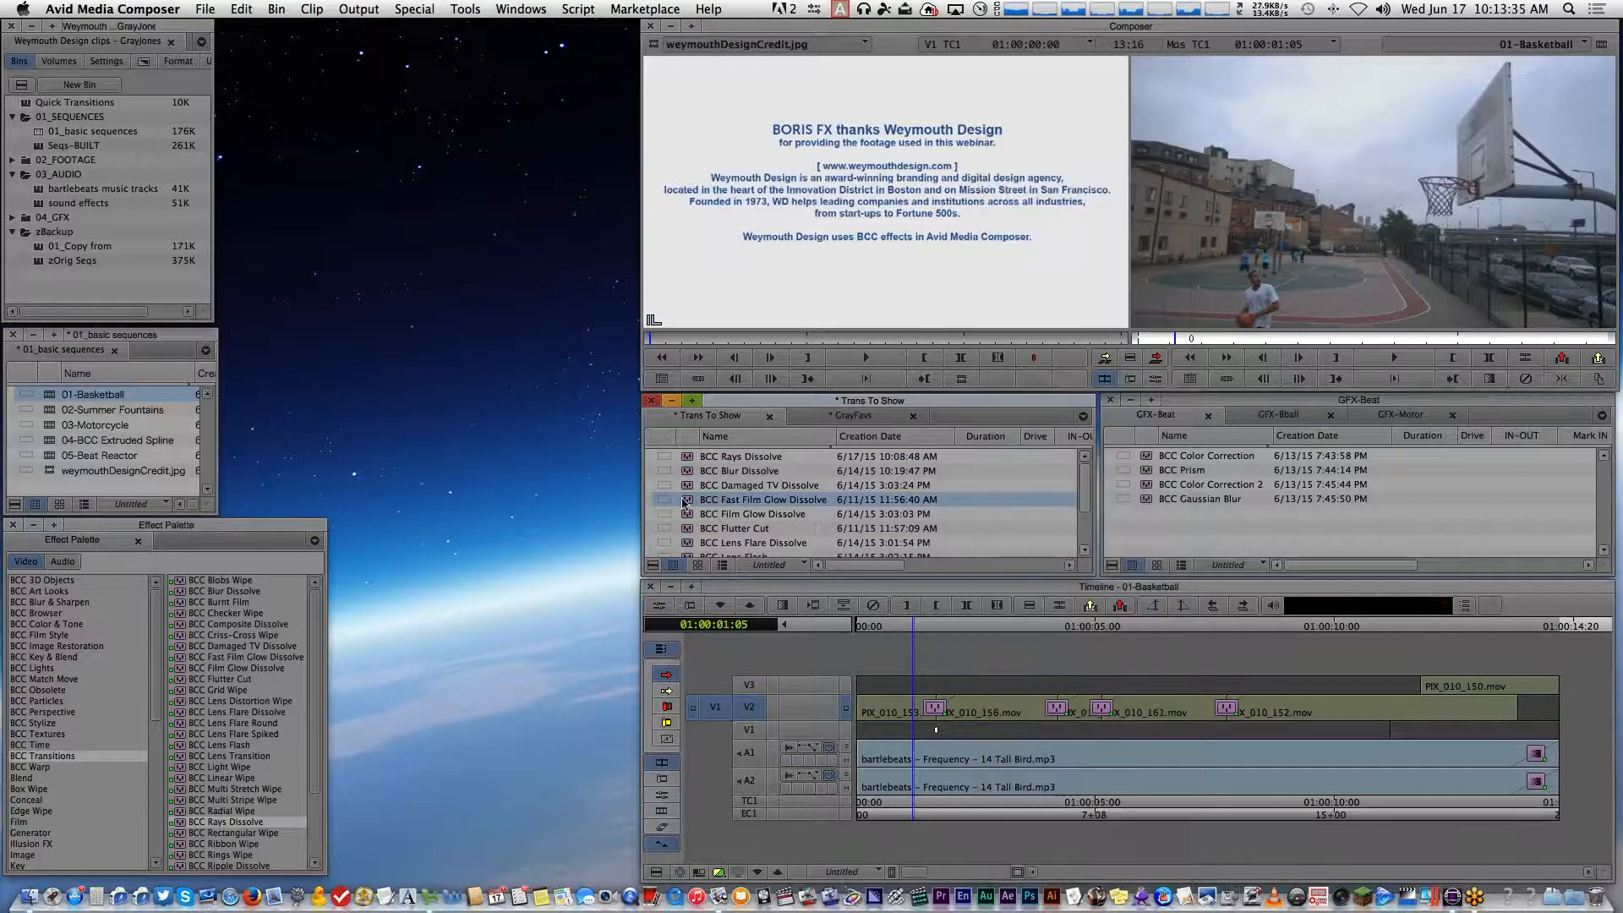
# Load the 02-Summer Fountains sequence for editing and park the playhead on its first cut
pyautogui.click(83, 290)
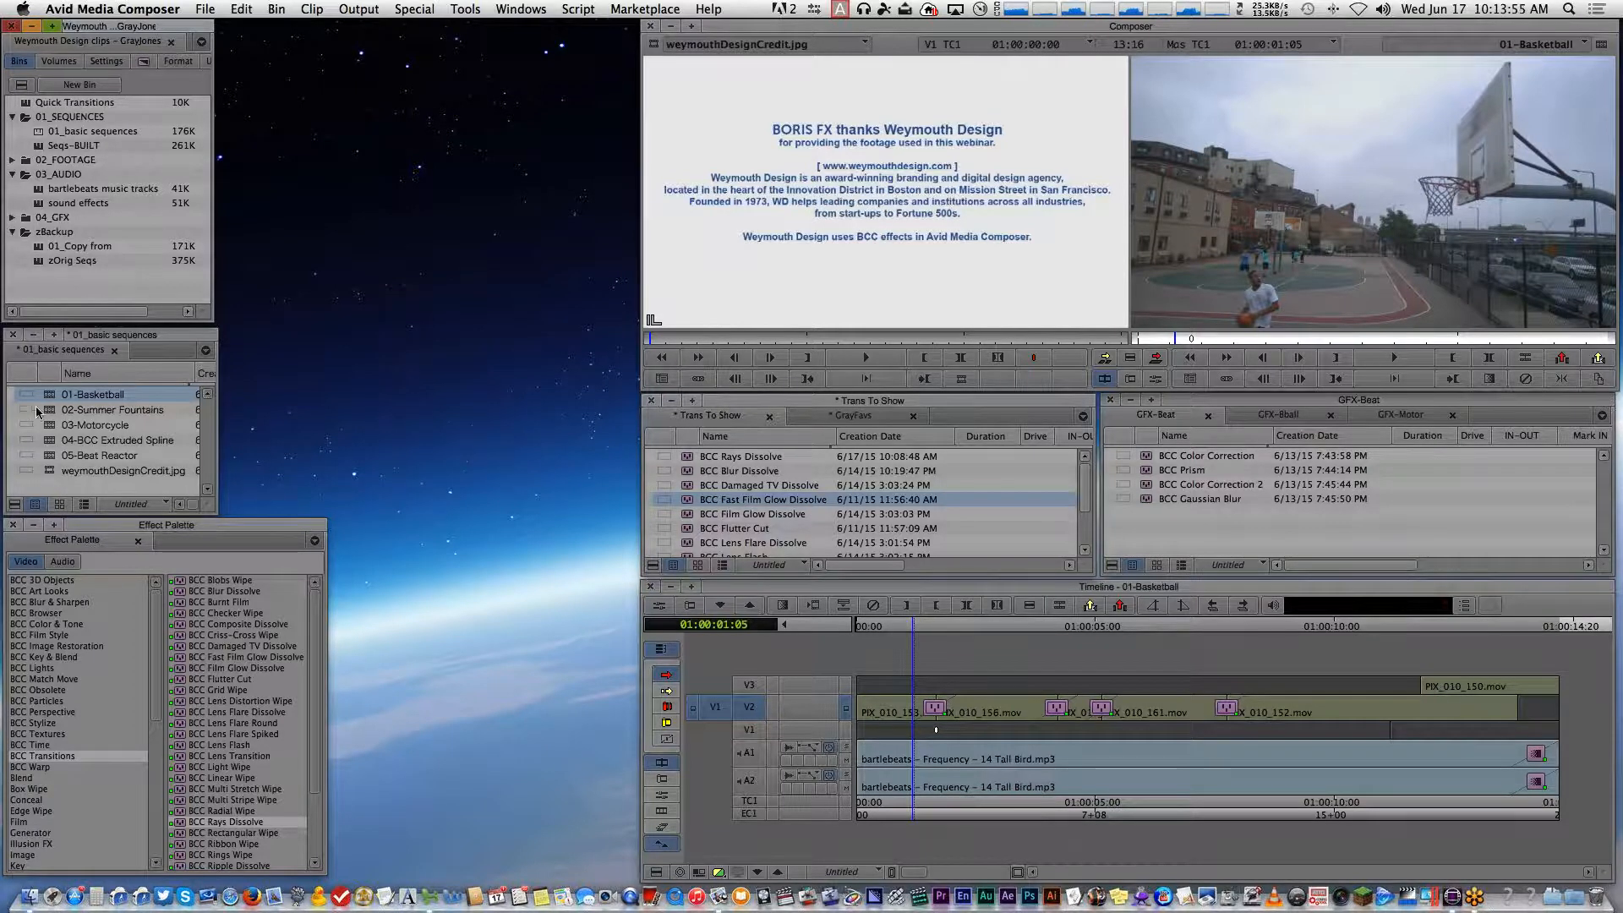
pyautogui.moveTo(38, 413); pyautogui.dragTo(1097, 803)
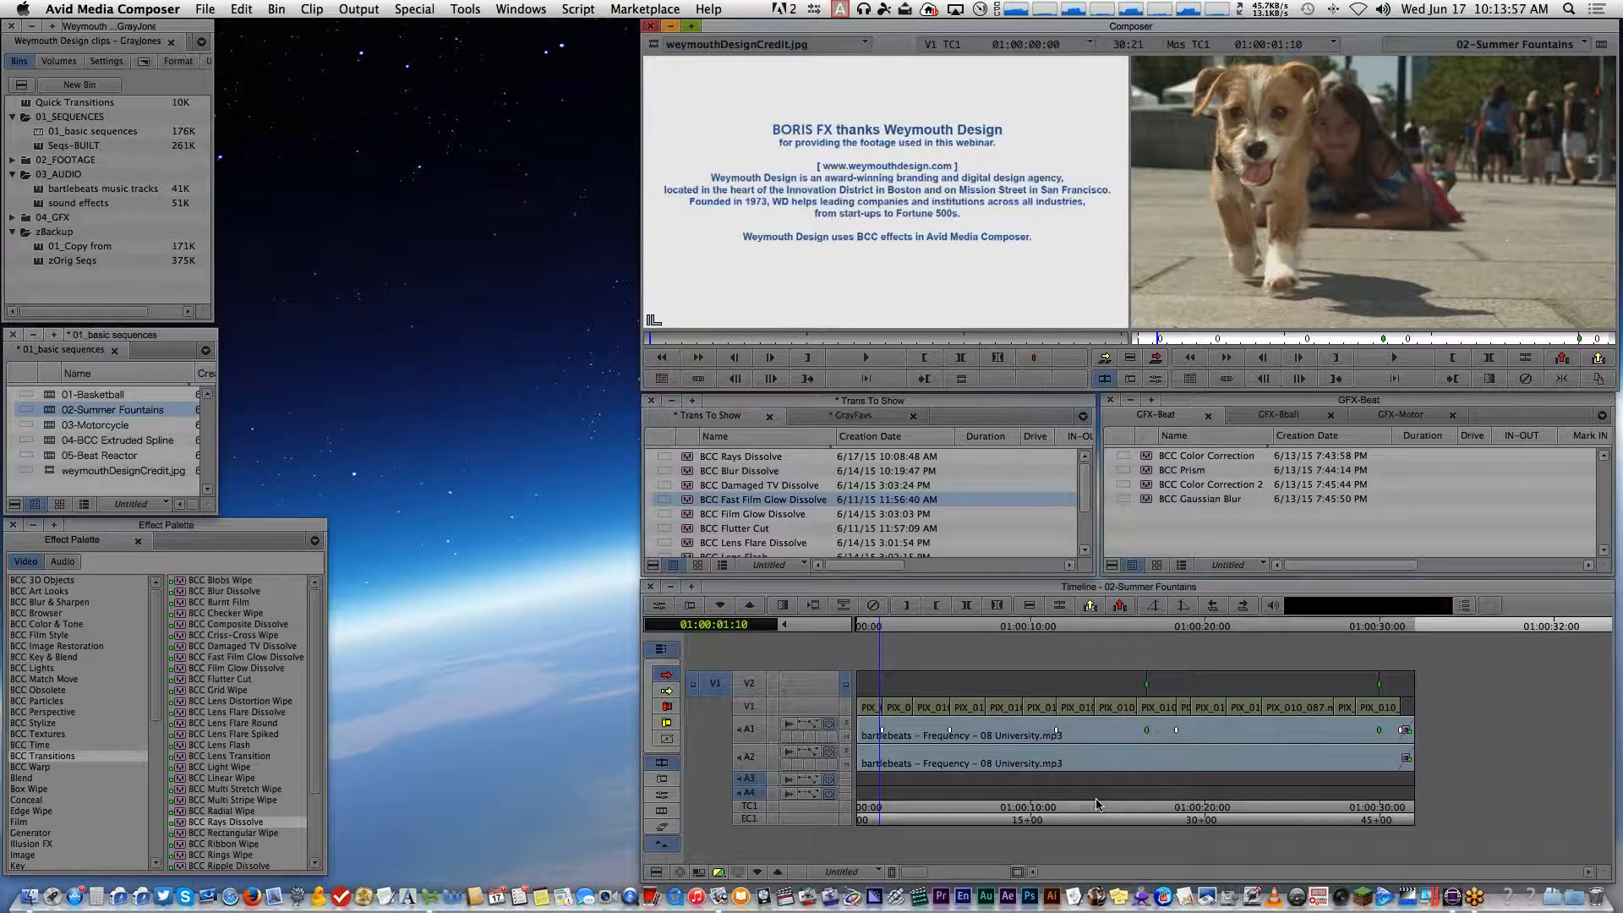
pyautogui.click(881, 824)
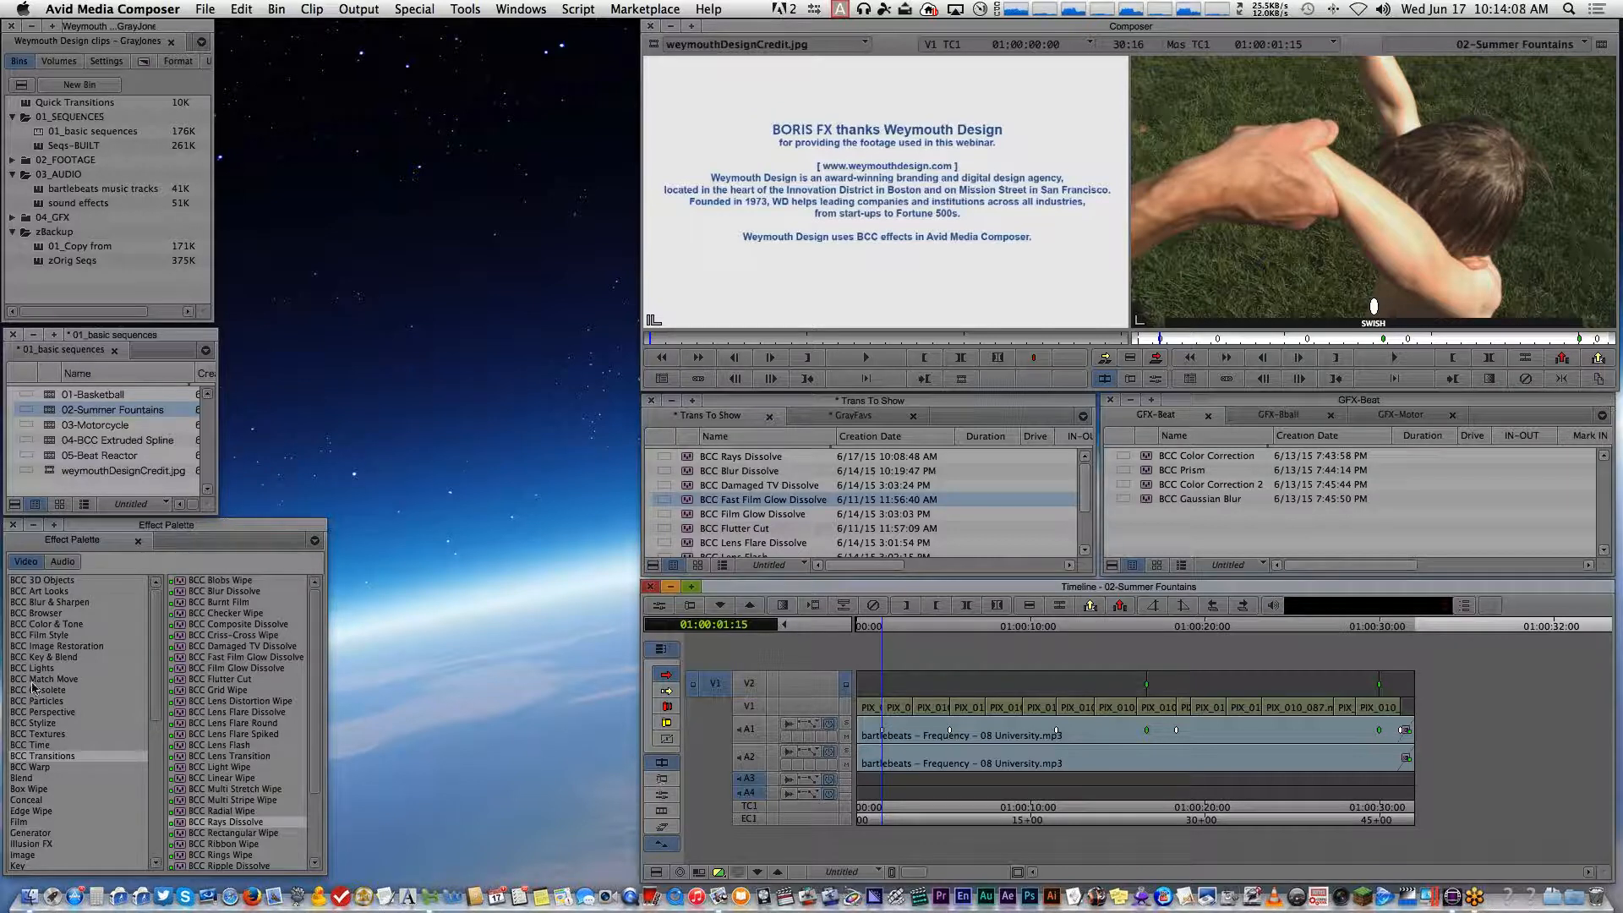
# Apply the BCC Swish Pan transition to the first cut of the sequence and open it for effect editing
pyautogui.moveTo(313, 663); pyautogui.dragTo(311, 715)
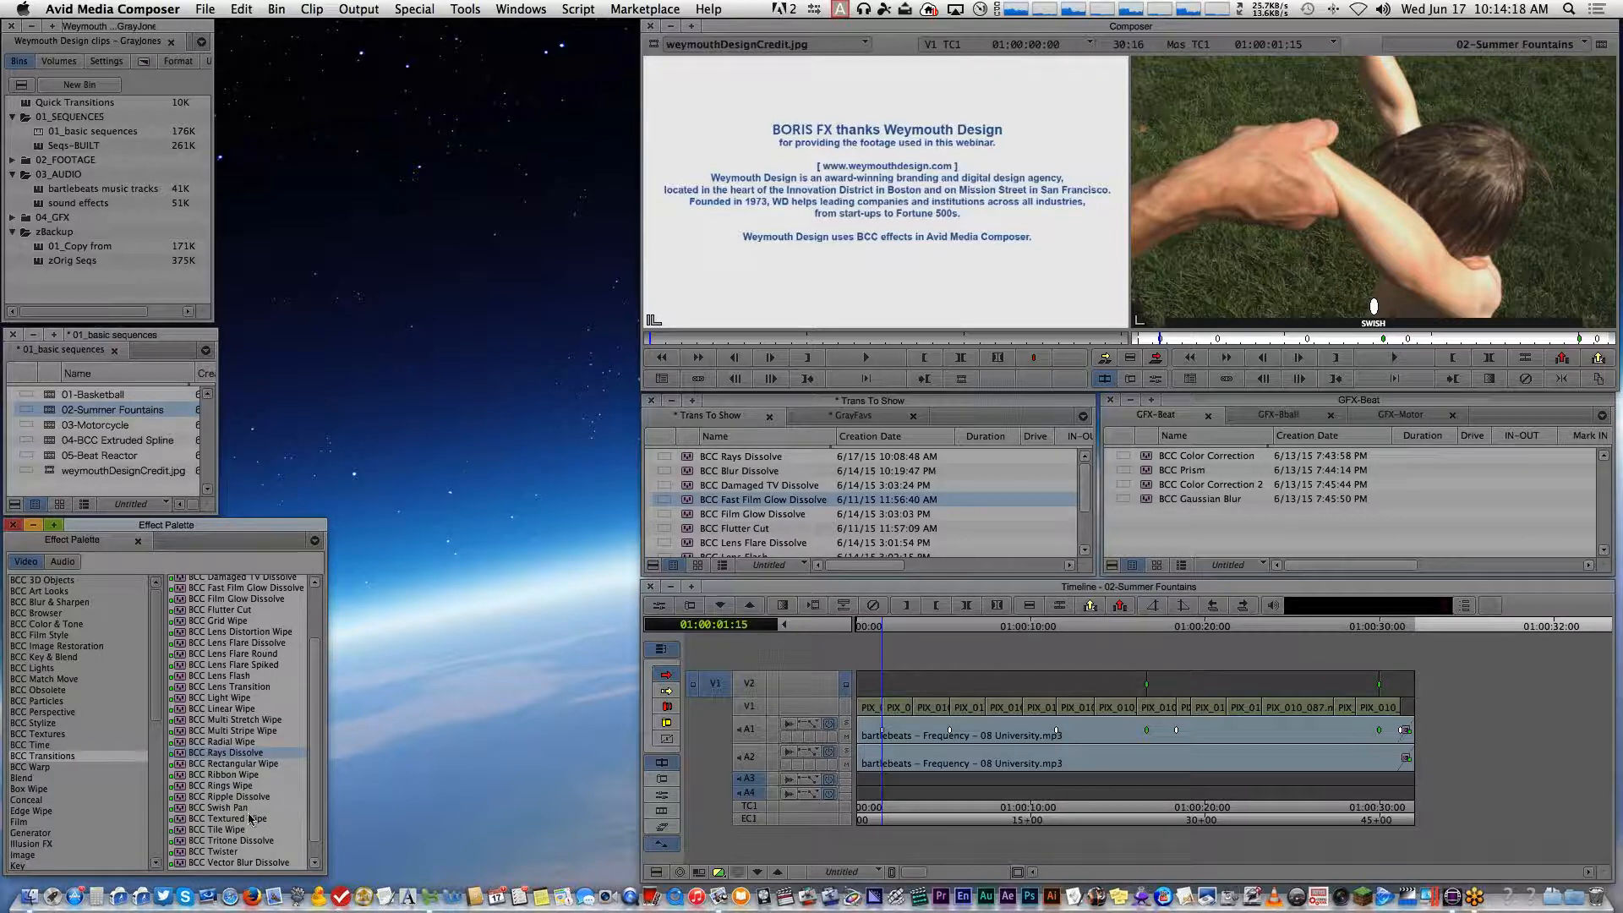
pyautogui.moveTo(188, 809); pyautogui.dragTo(895, 711)
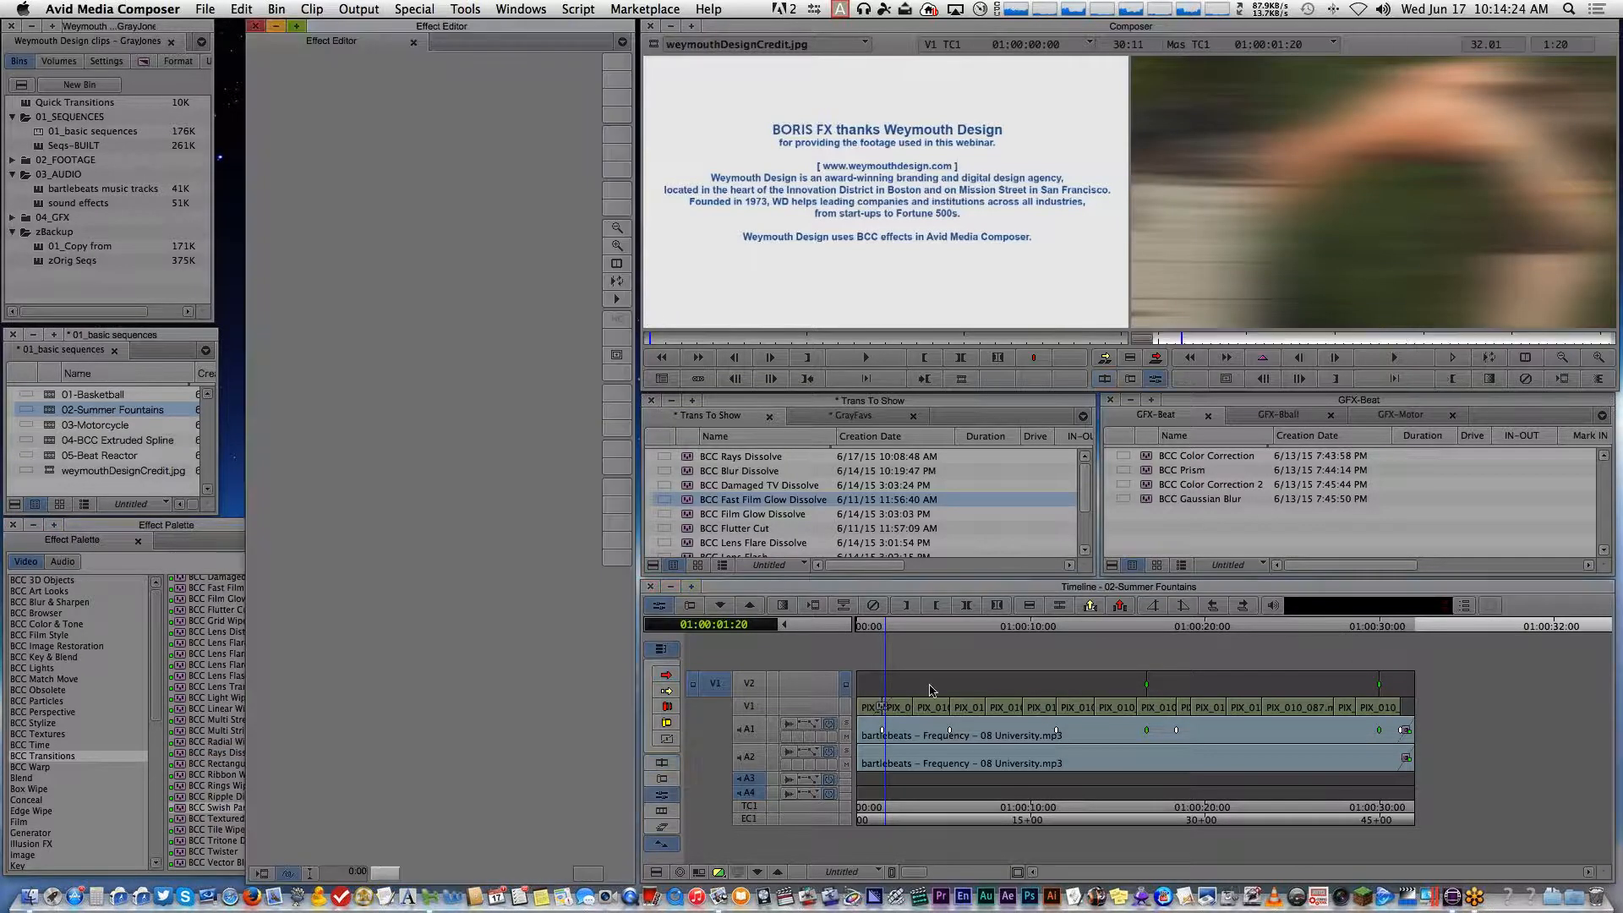
pyautogui.click(894, 708)
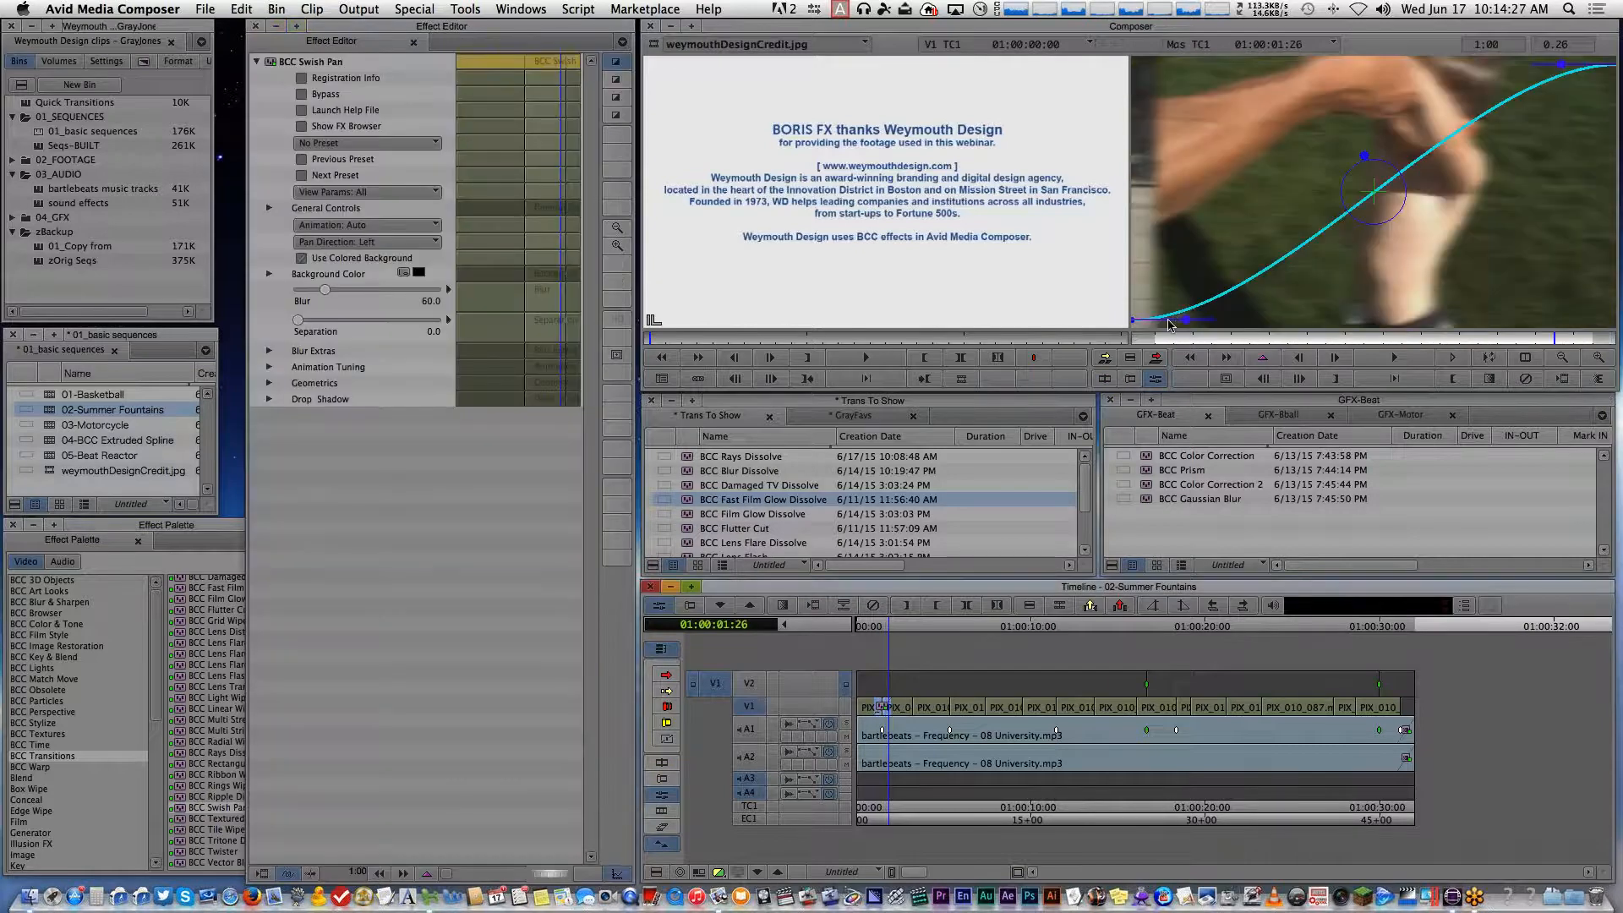
# Scrub back to the start of the Swish Pan and set its duration to 20 frames
pyautogui.click(1171, 345)
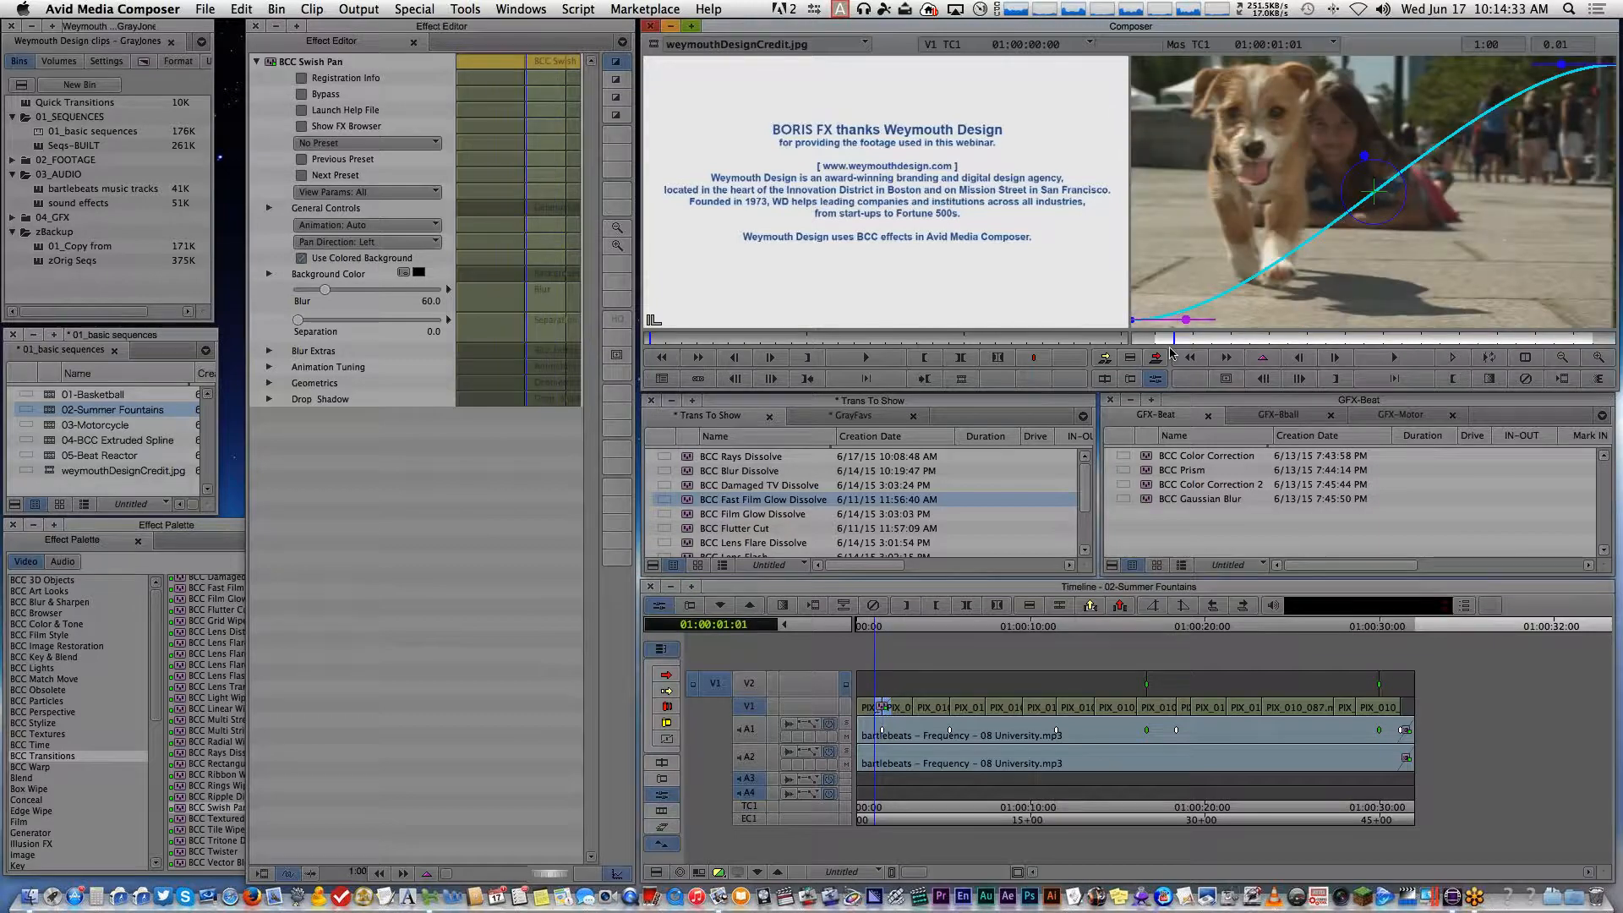
pyautogui.moveTo(1294, 328); pyautogui.dragTo(1153, 331)
pyautogui.click(335, 873)
pyautogui.write('20')
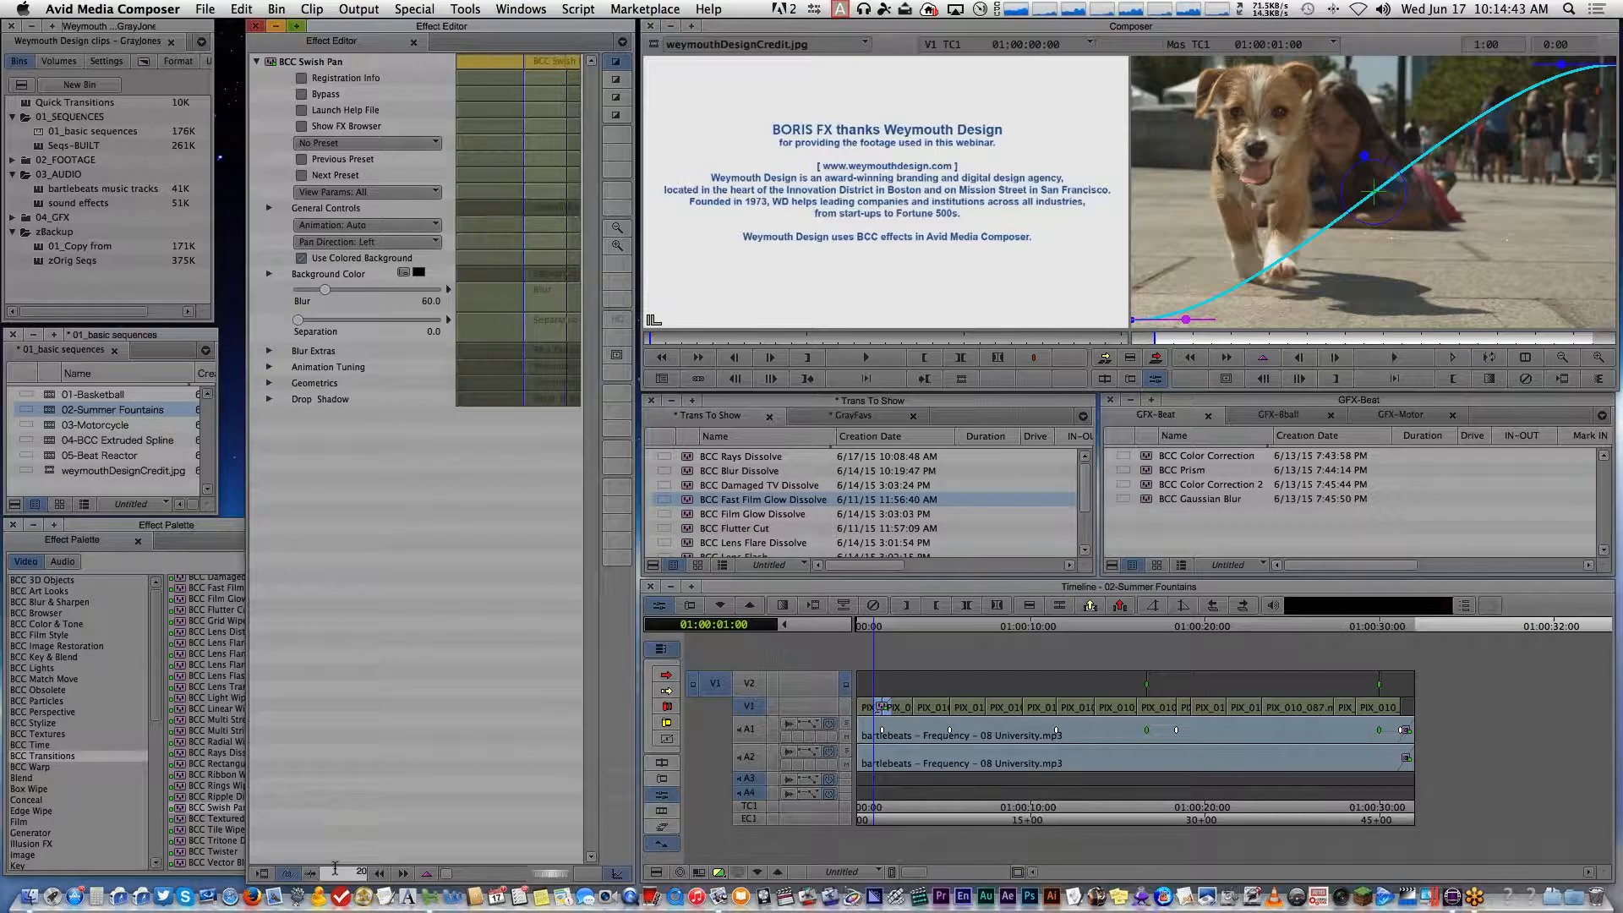
pyautogui.press('Return')
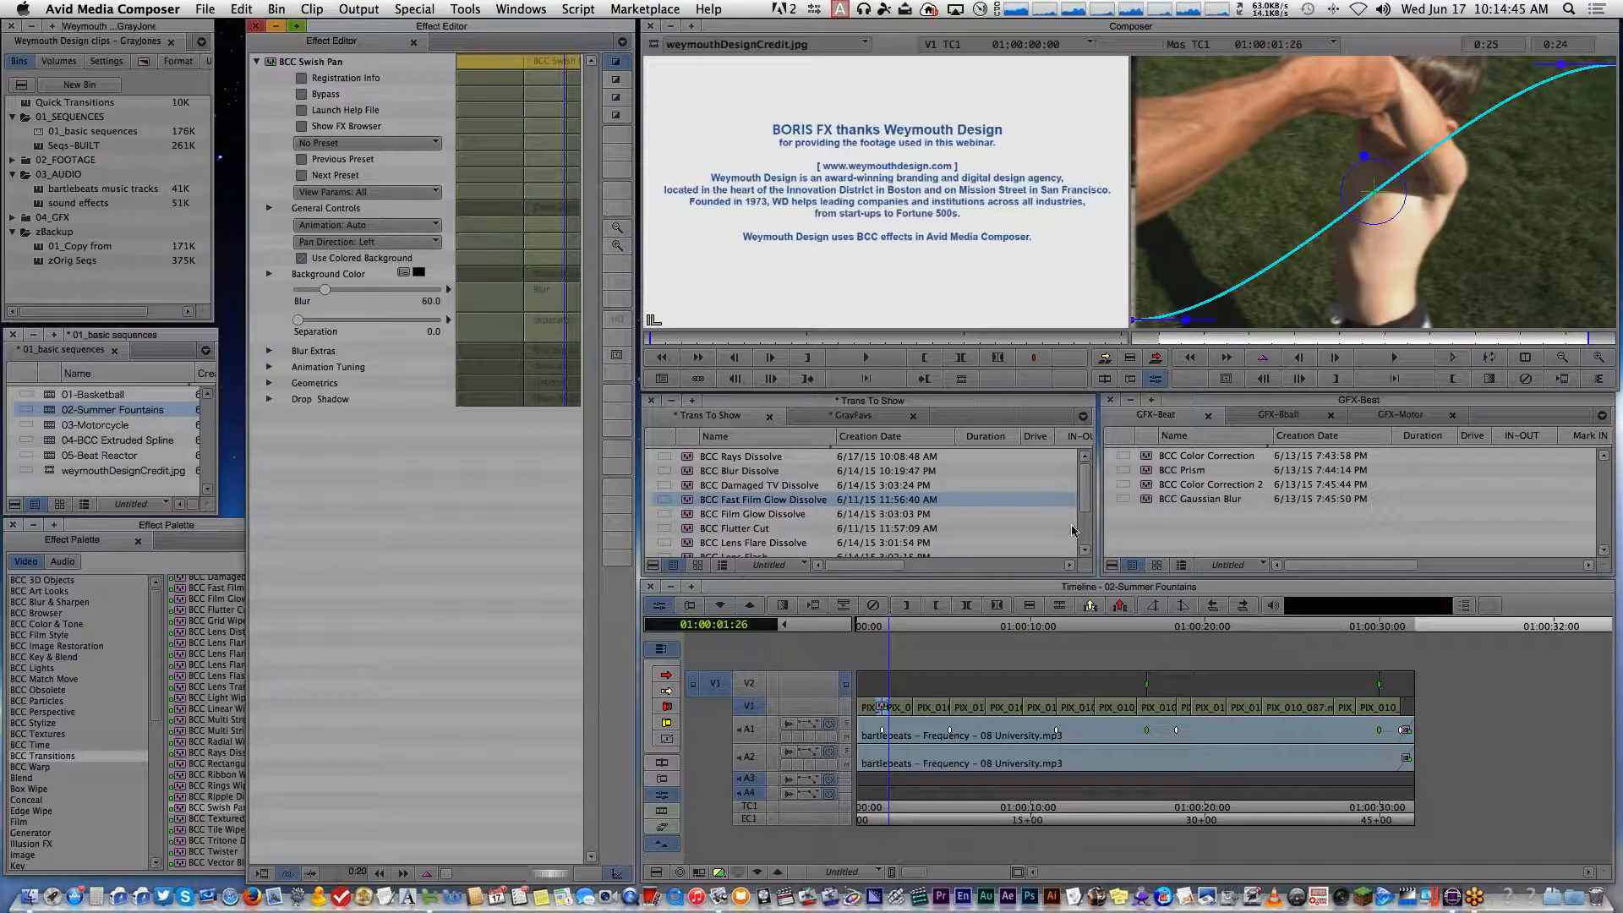
# Steepen the Swish Pan's animation curve by lengthening its ease-in and ease-out handles toward the middle, and scrub through the transition
pyautogui.click(1205, 340)
pyautogui.click(1248, 339)
pyautogui.moveTo(1186, 319); pyautogui.dragTo(1213, 320)
pyautogui.moveTo(1560, 64); pyautogui.dragTo(1532, 64)
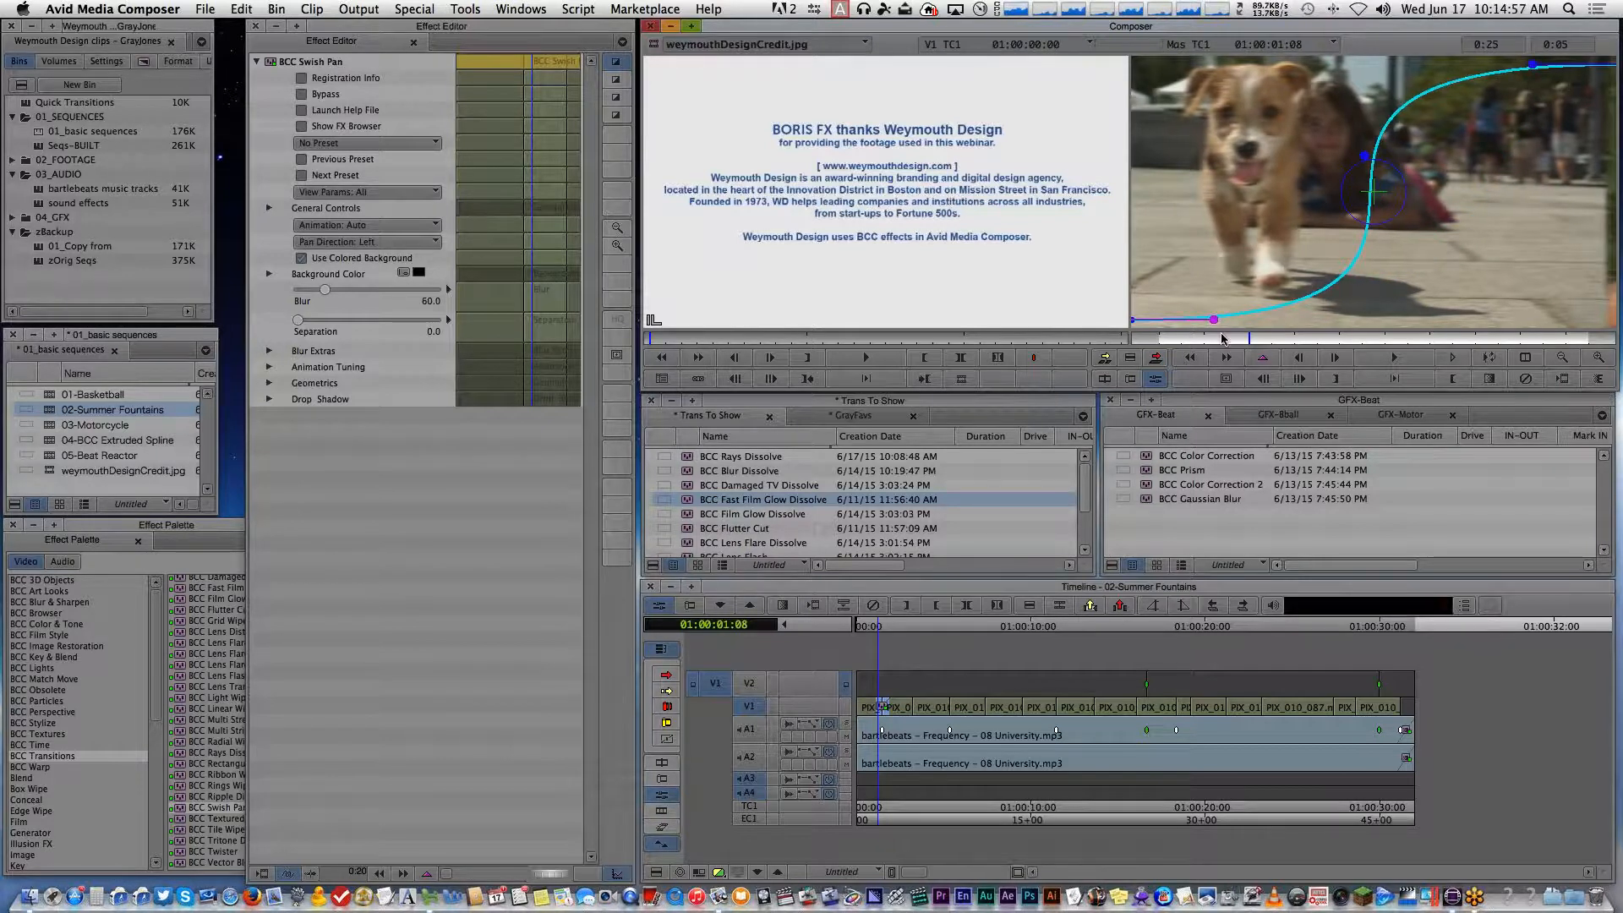
pyautogui.click(1225, 337)
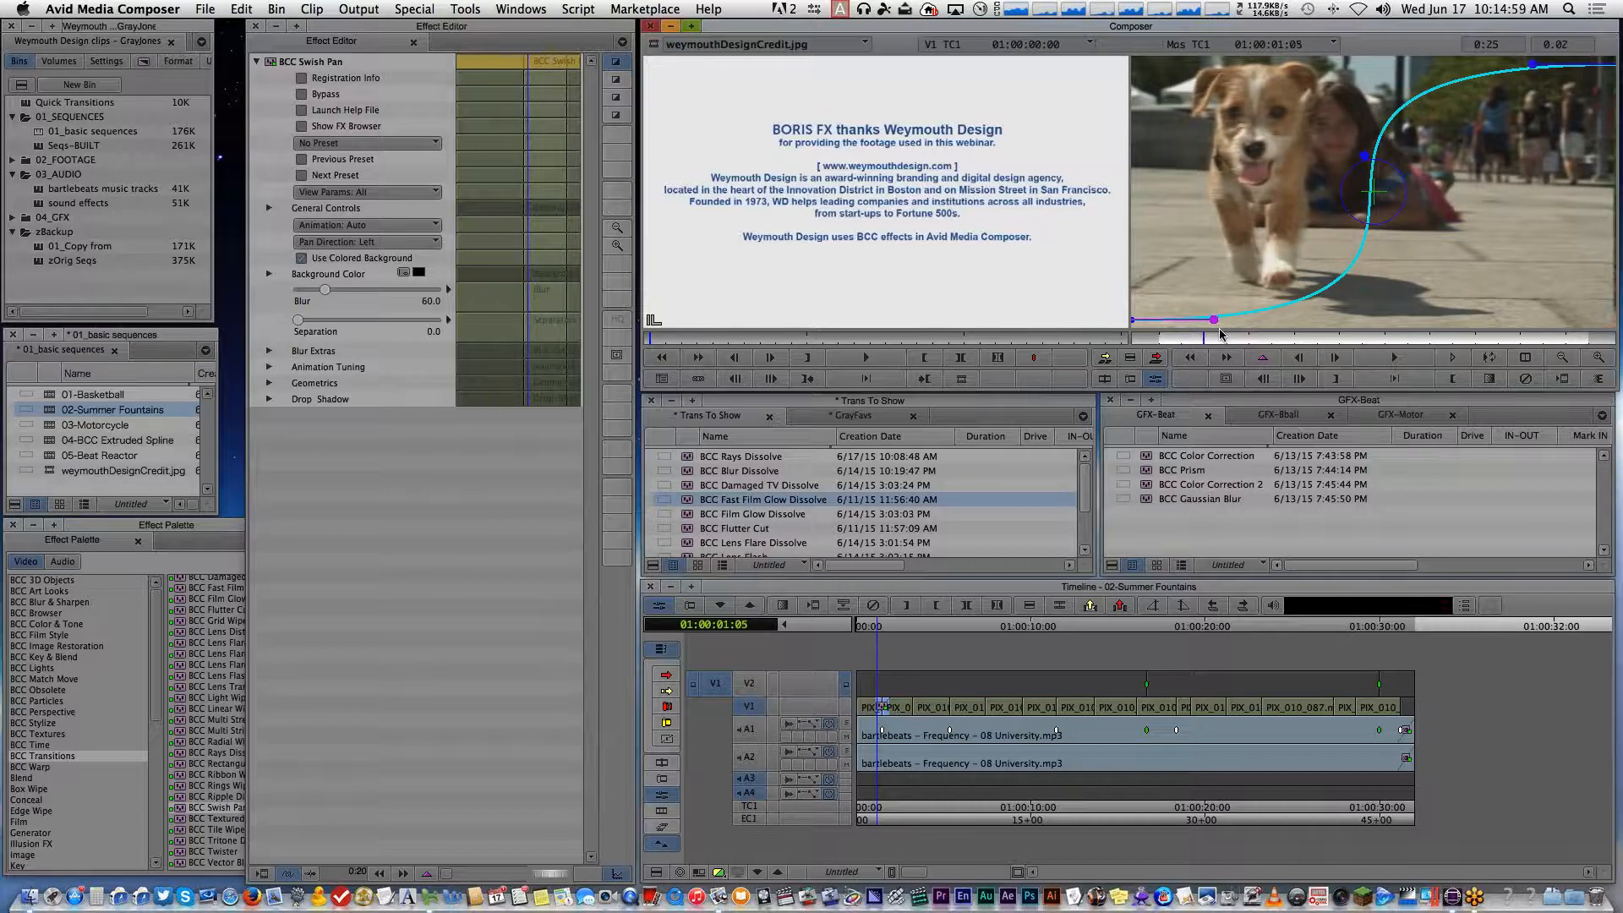
pyautogui.moveTo(1246, 337); pyautogui.dragTo(1293, 301)
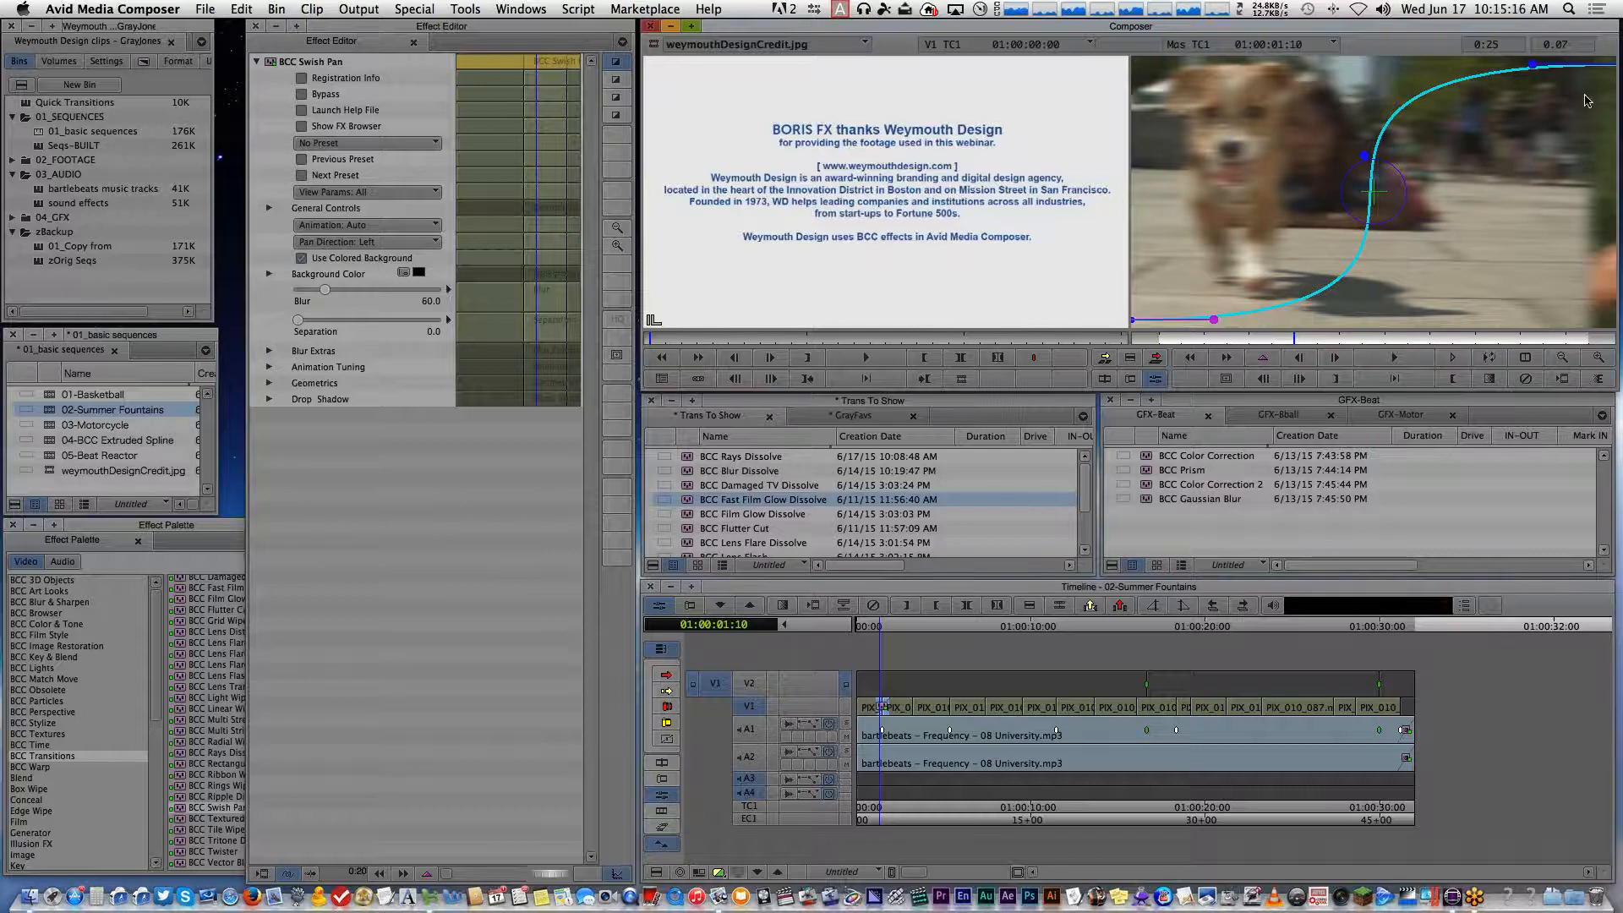
pyautogui.moveTo(1266, 342); pyautogui.dragTo(1350, 345)
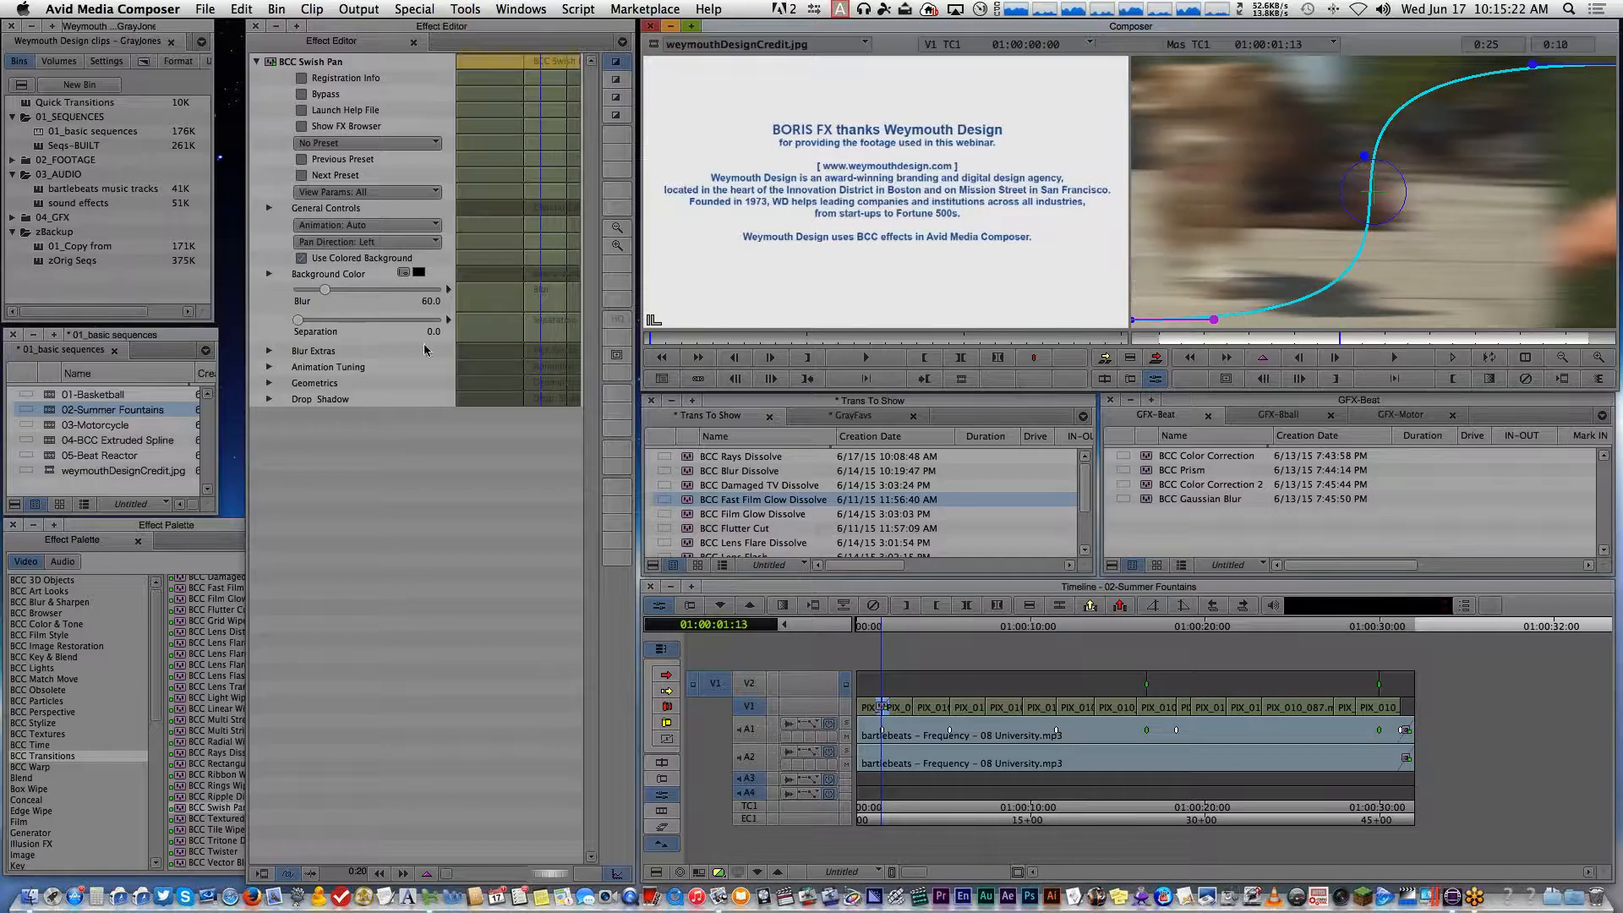
# Set the Swish Pan's Blur Delay to -22.5 in Blur Extras
pyautogui.click(268, 351)
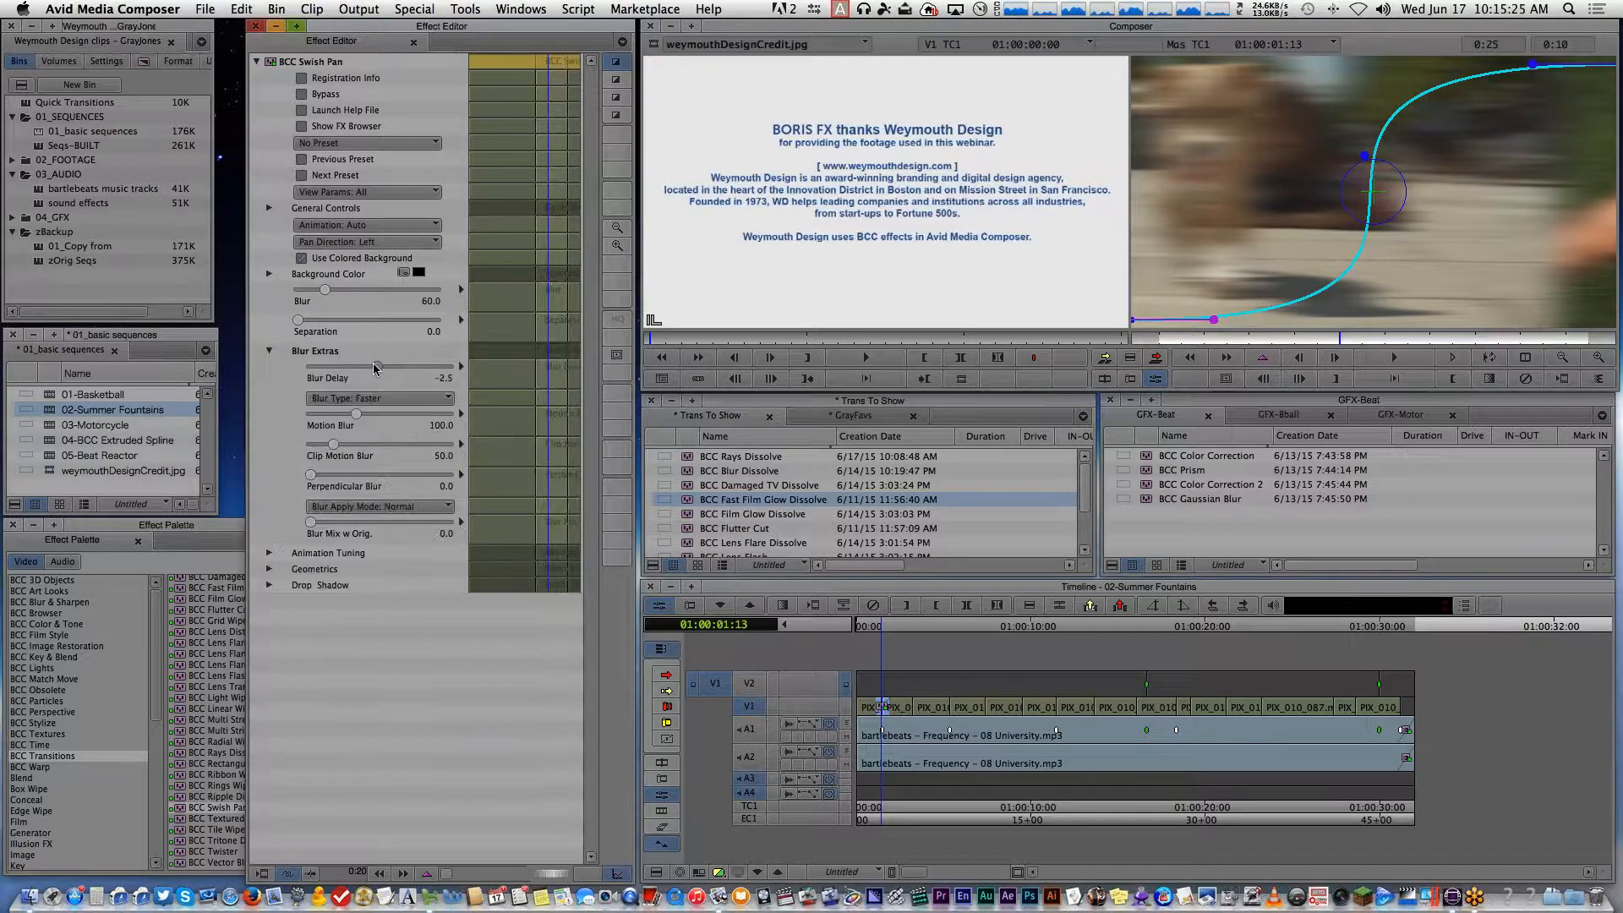
pyautogui.moveTo(376, 368); pyautogui.dragTo(360, 368)
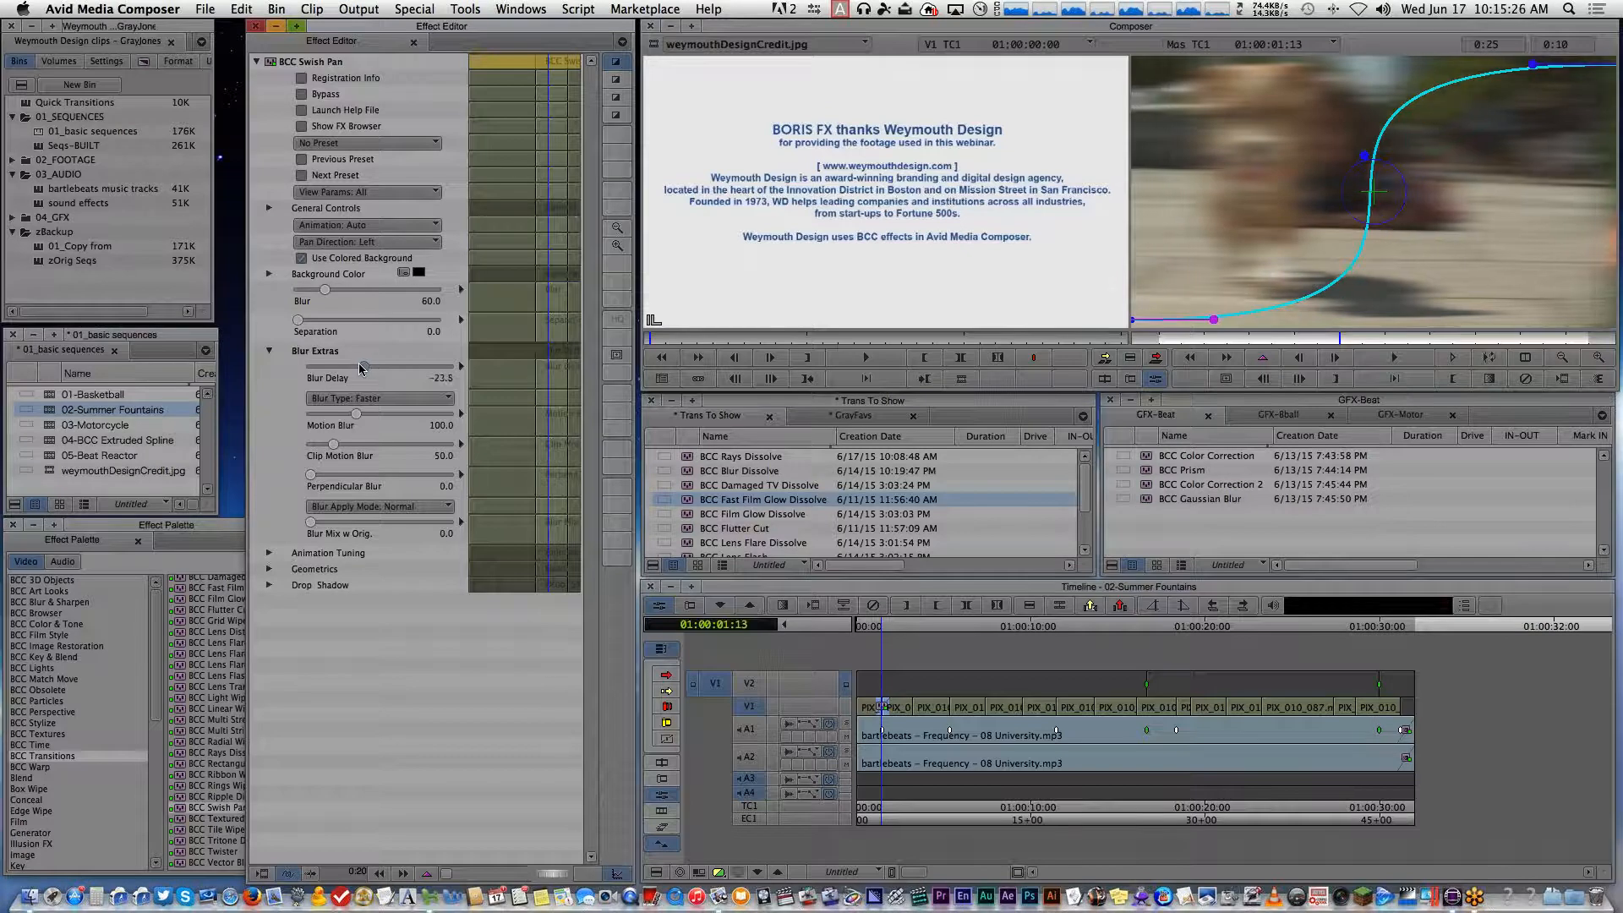
pyautogui.click(1149, 322)
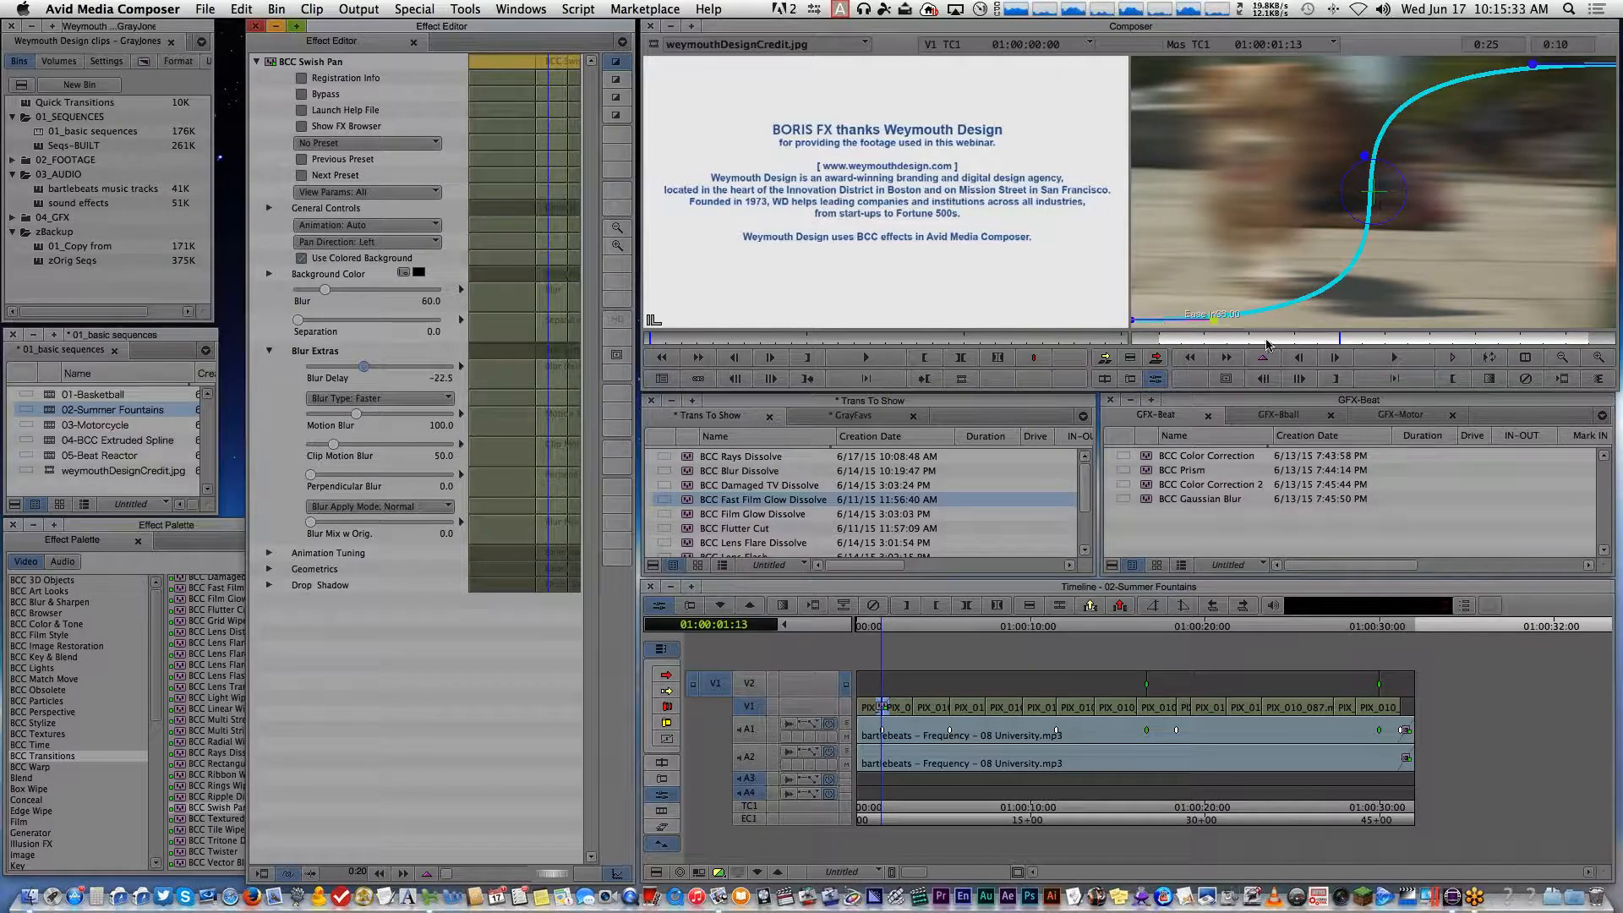
# Play back and scrub through the Swish Pan from its opening frames to review the motion and blur
pyautogui.click(1263, 344)
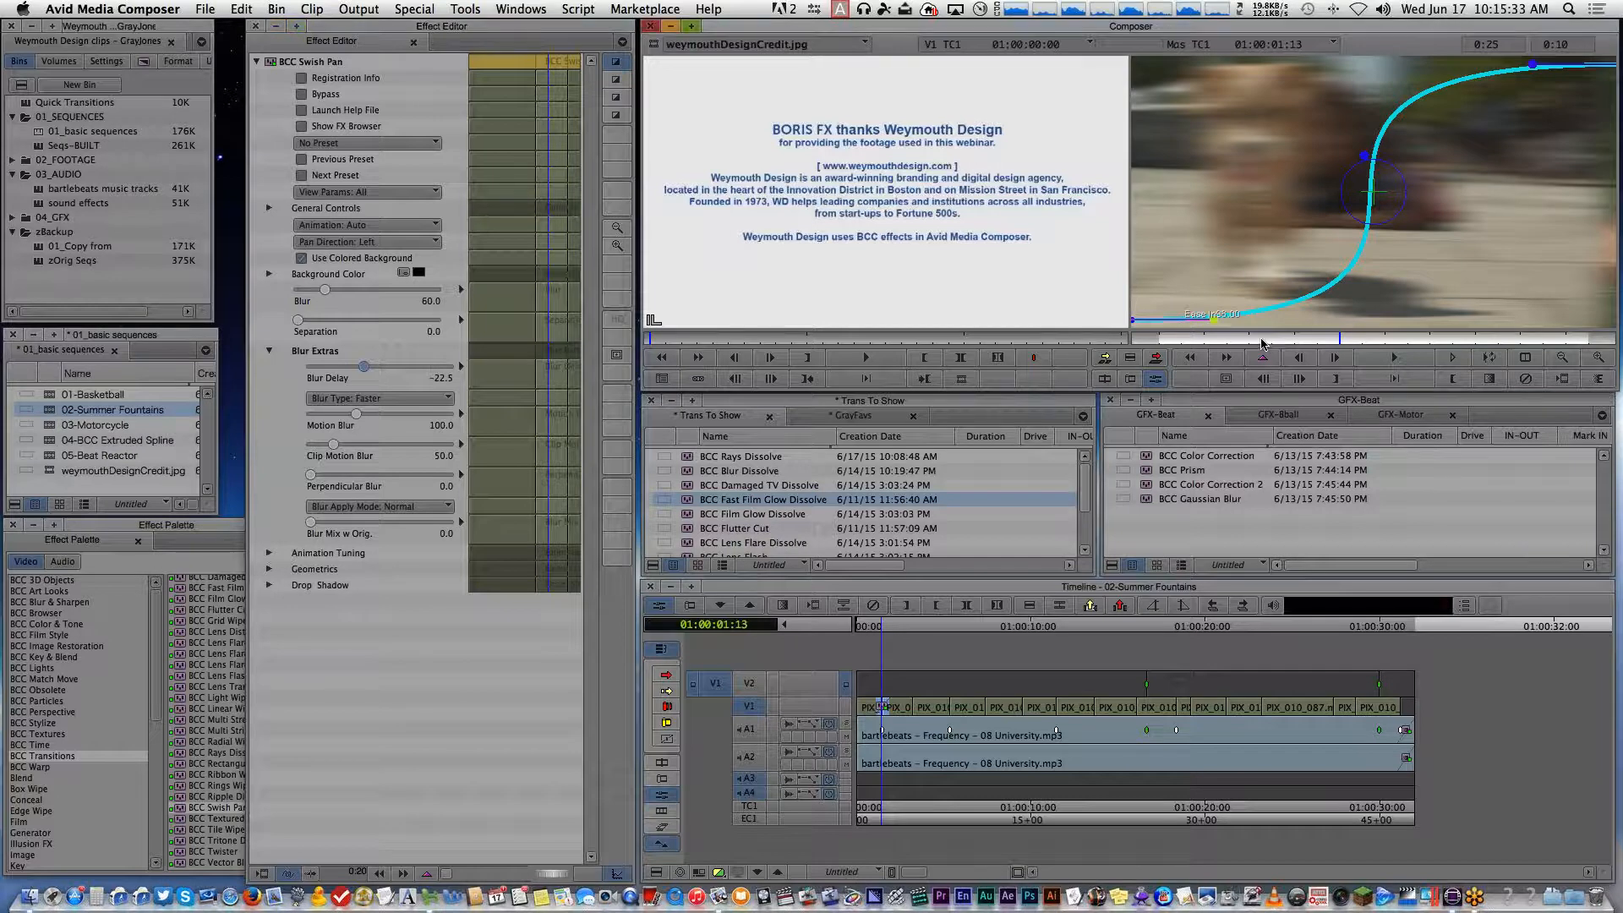
pyautogui.click(1198, 339)
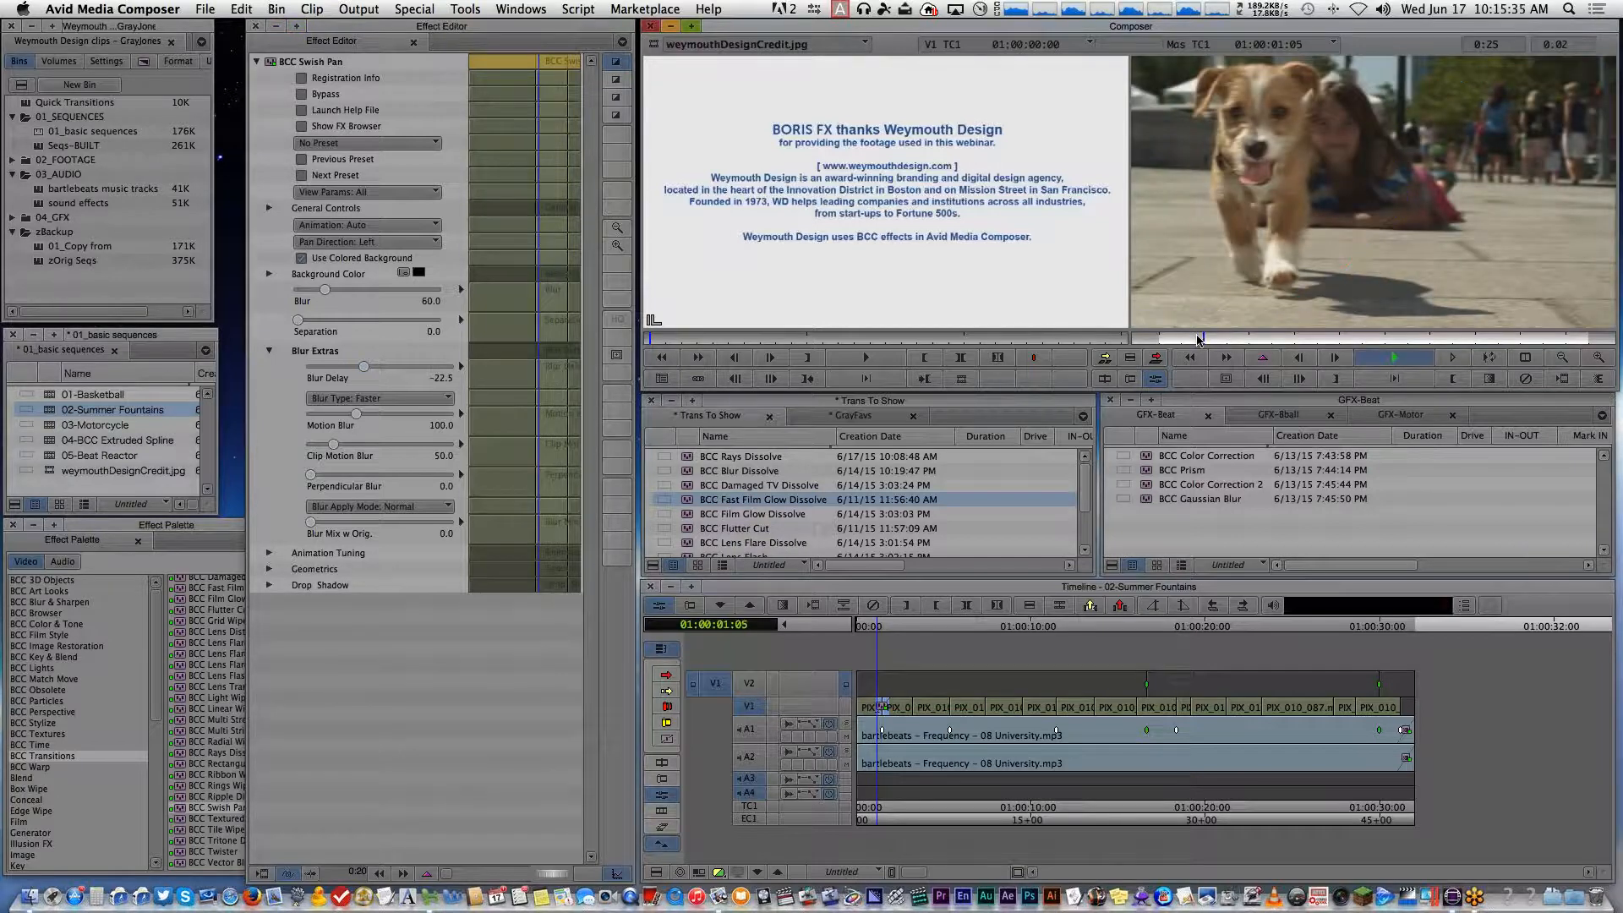
pyautogui.press('space')
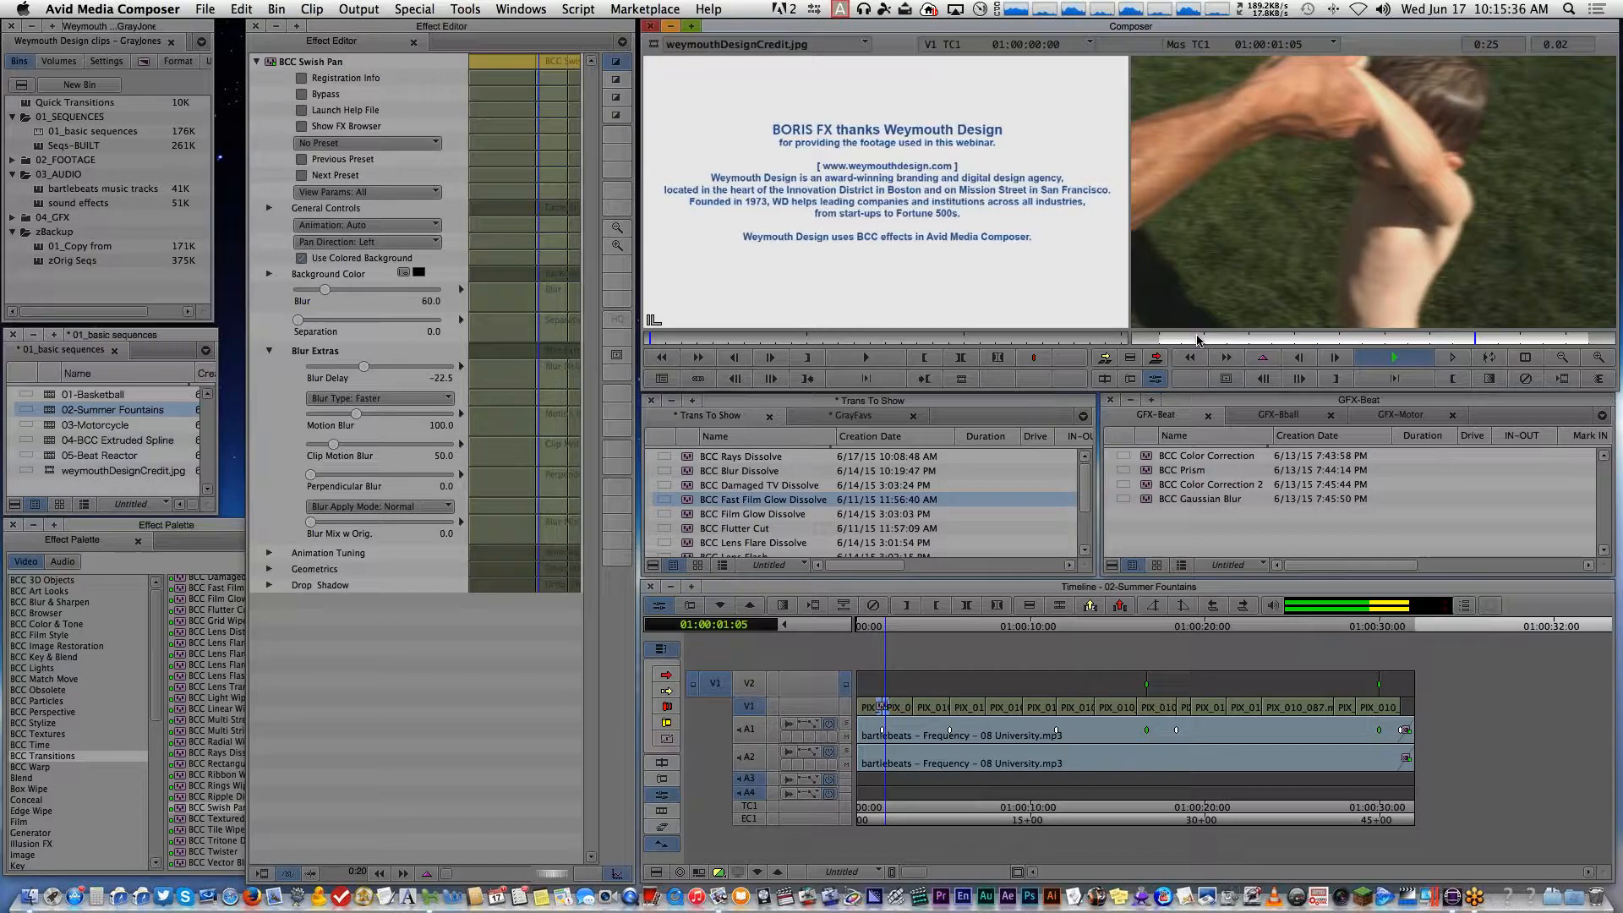
pyautogui.moveTo(1194, 347); pyautogui.dragTo(1452, 339)
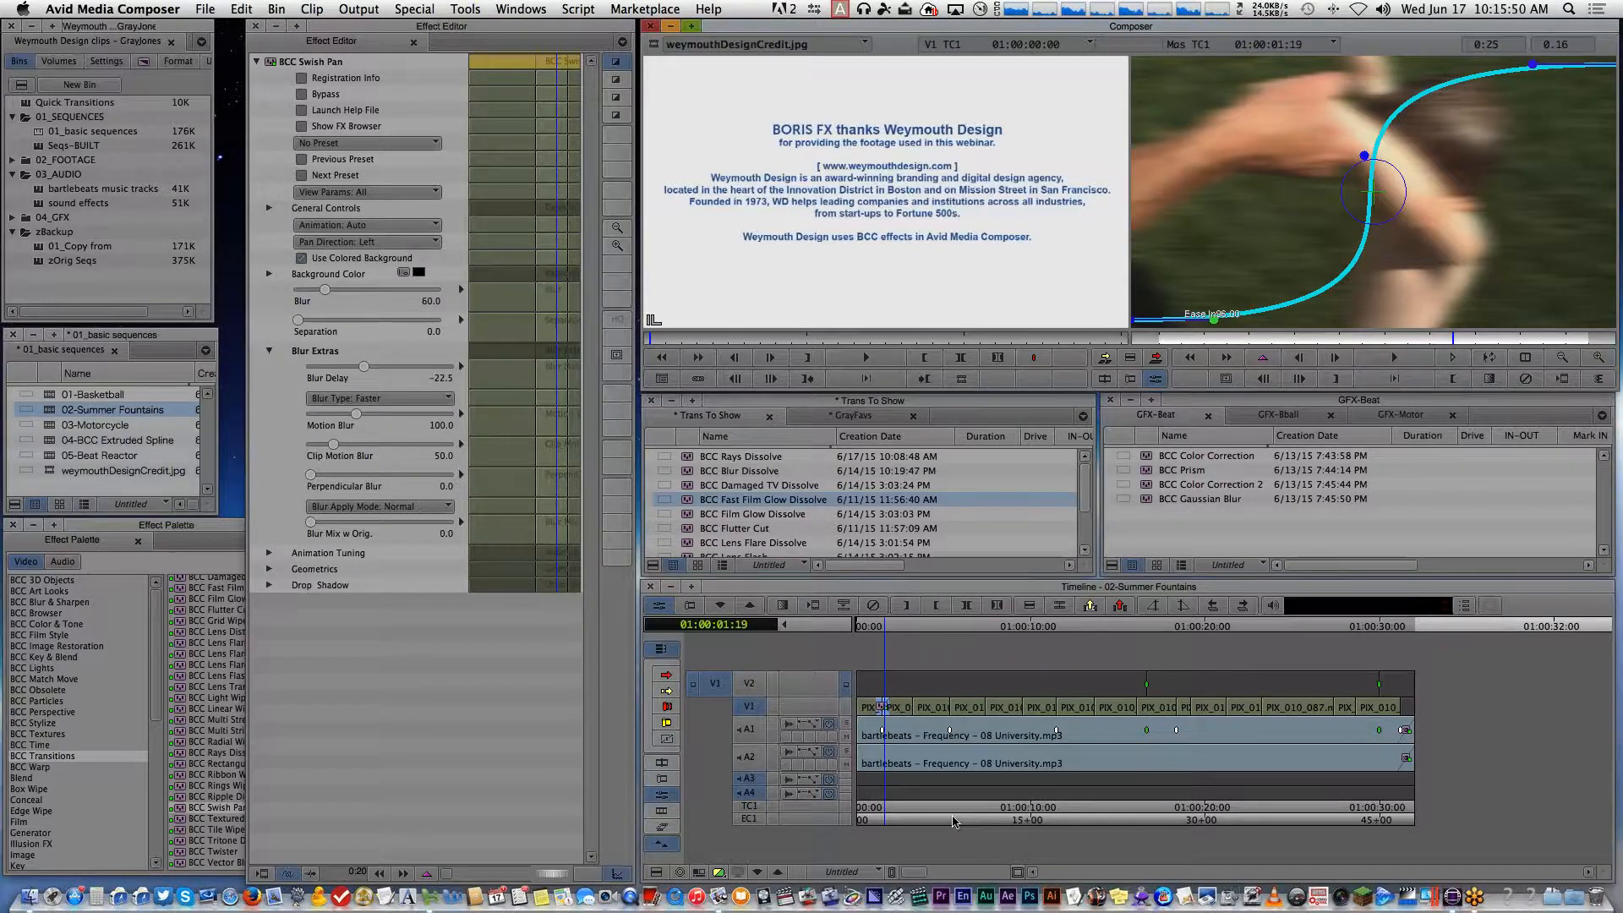
pyautogui.press('space')
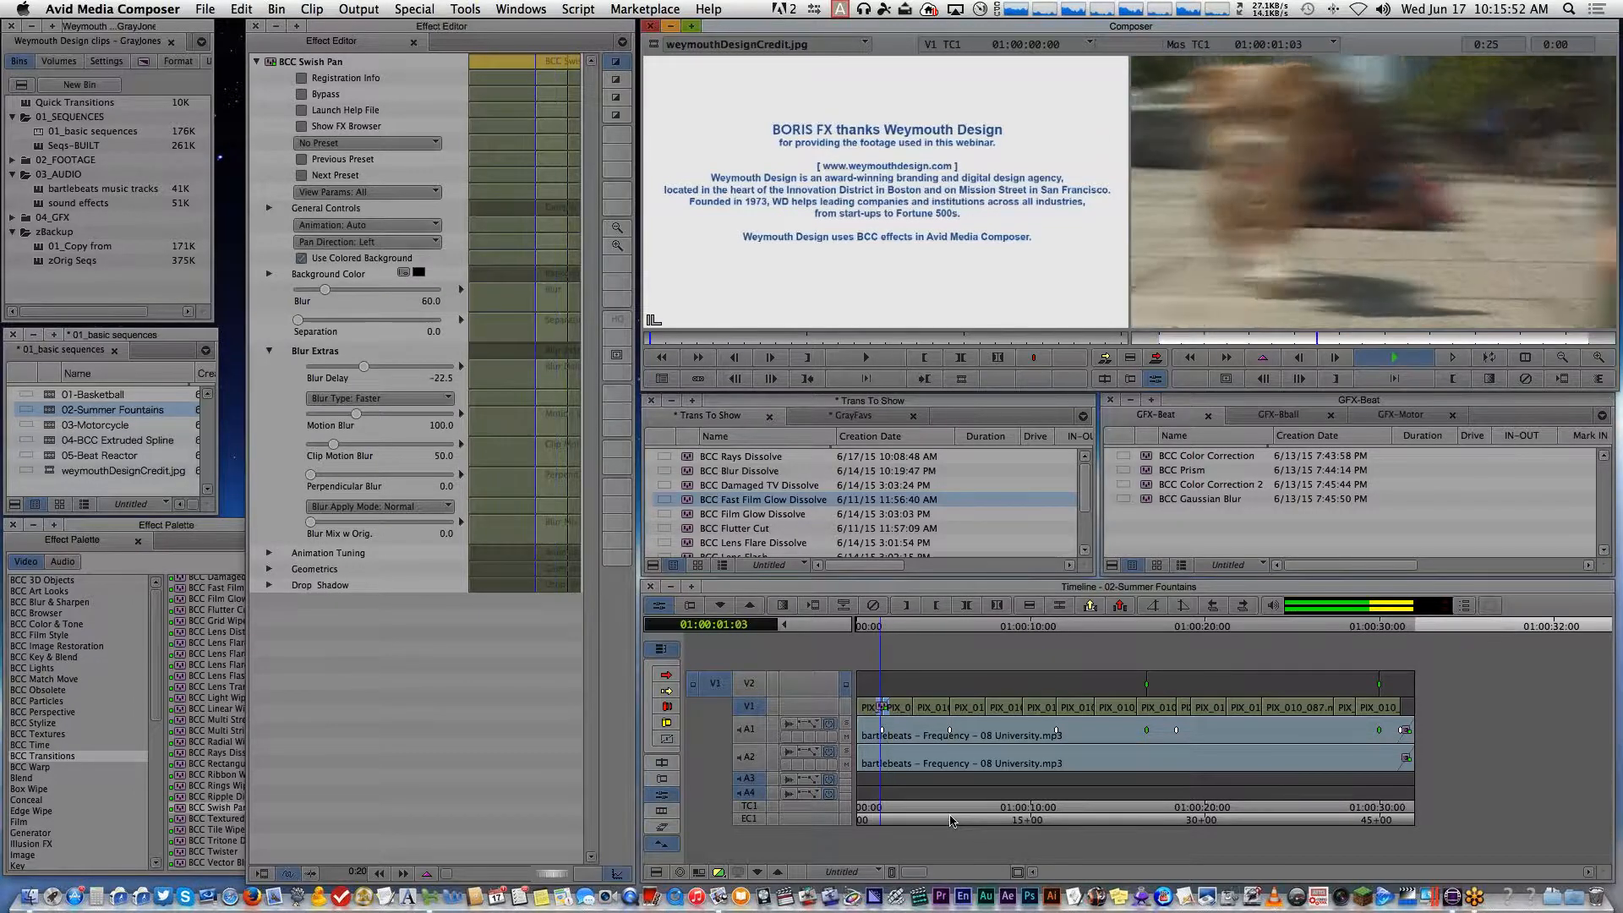
# Apply the BCC Vignette Wipe to the cut at 01:00:05:11 and open it for effect editing
pyautogui.click(951, 819)
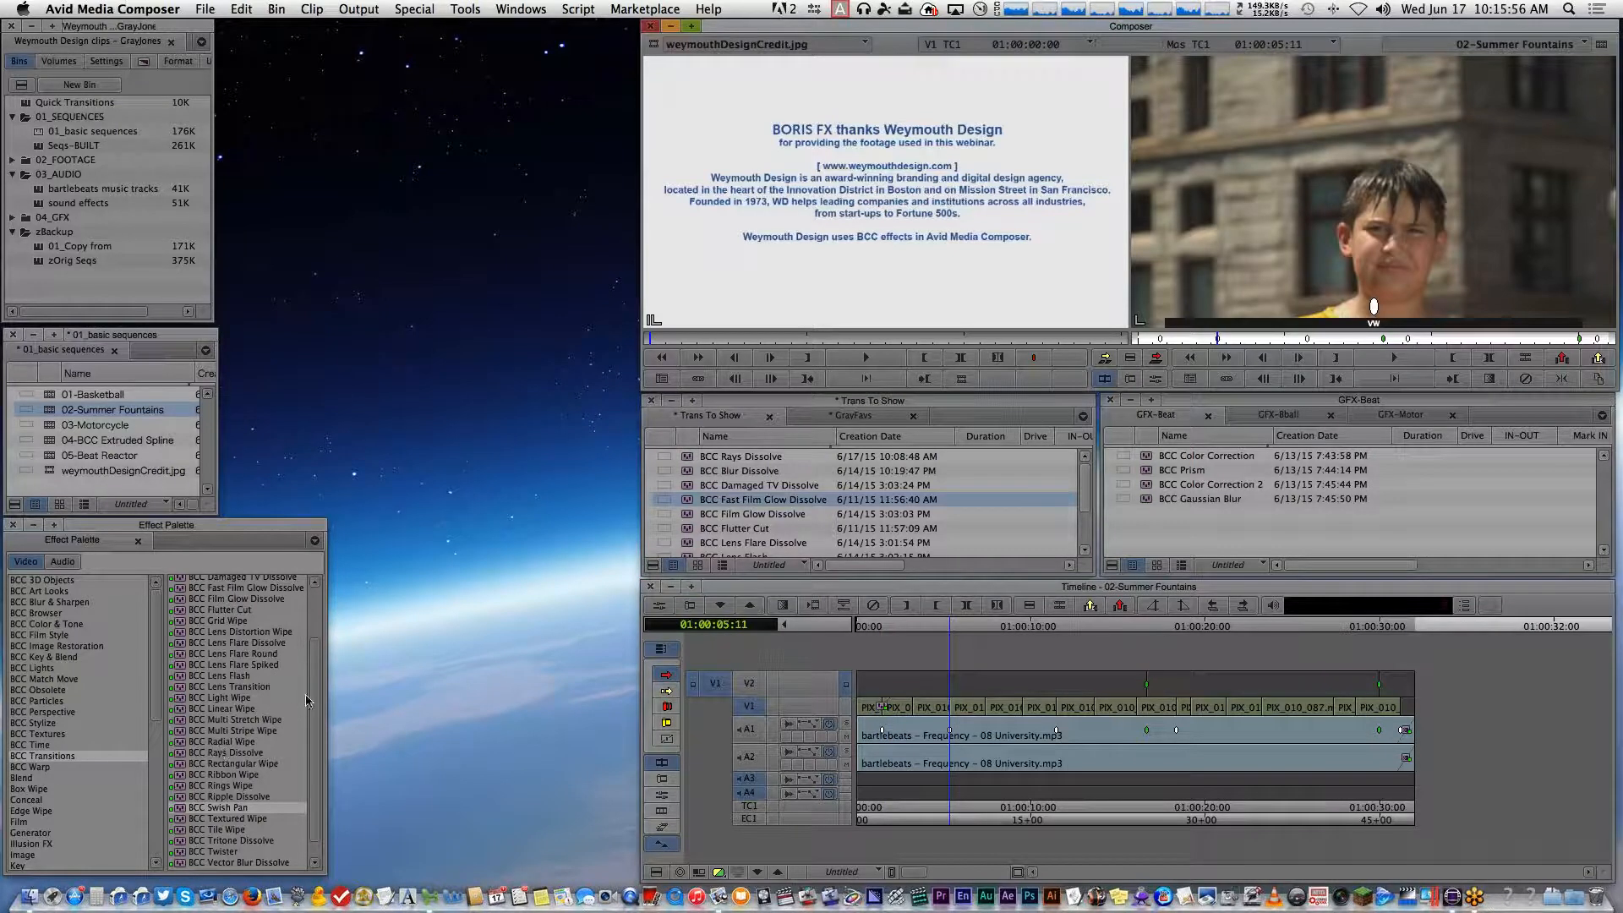
pyautogui.scroll(-2, 309, 744)
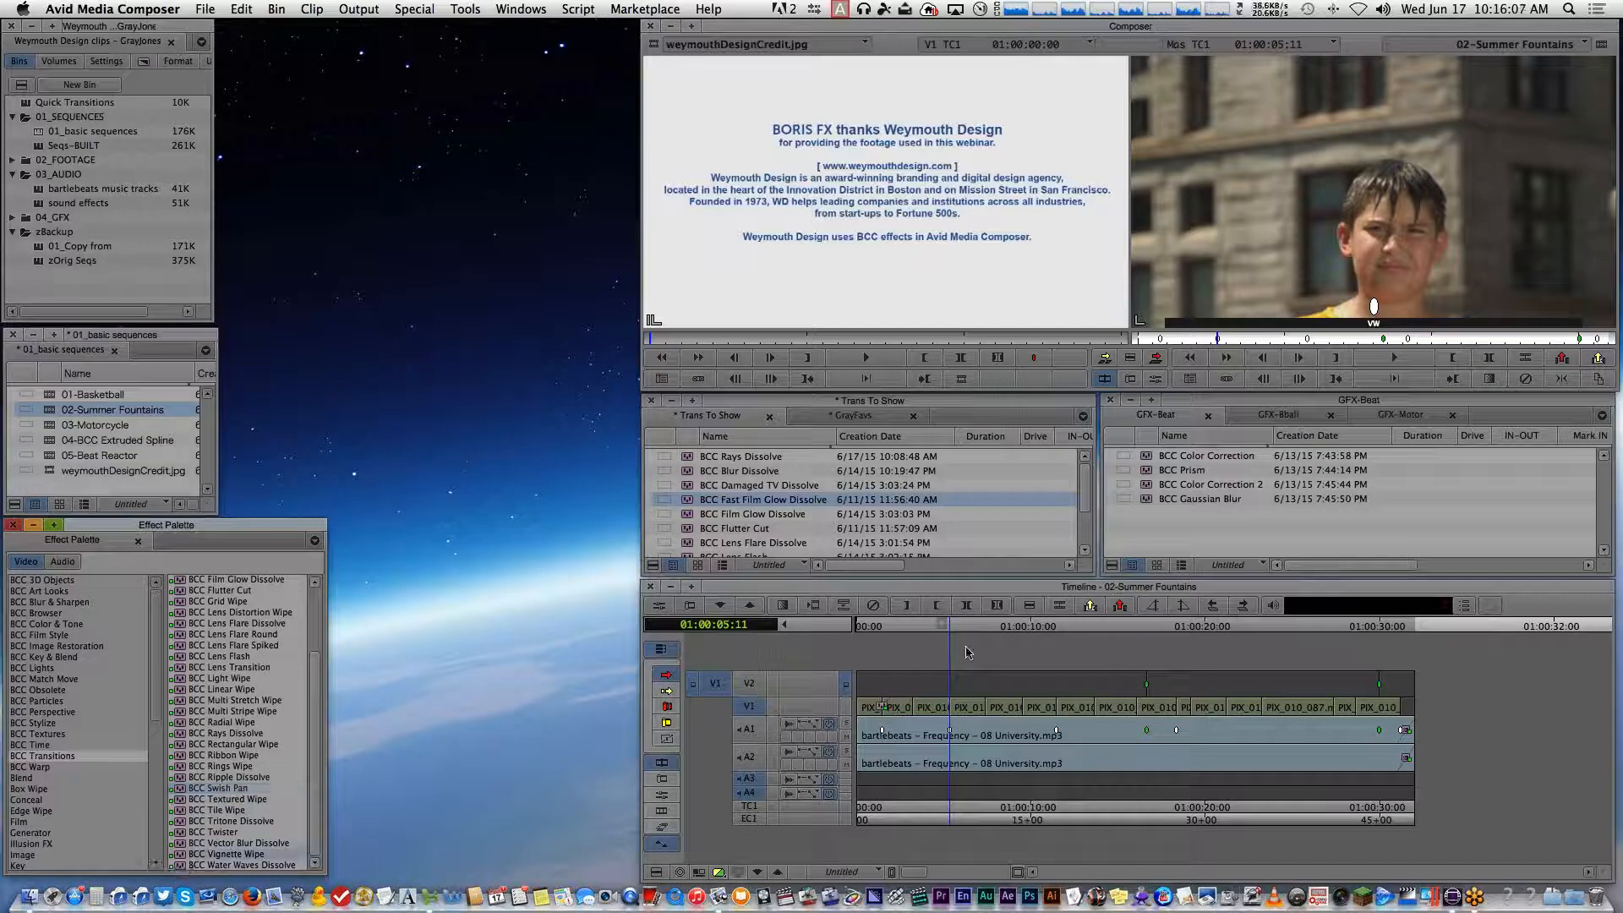
pyautogui.click(951, 820)
pyautogui.press('space')
pyautogui.hotkey('shift', 'F10')
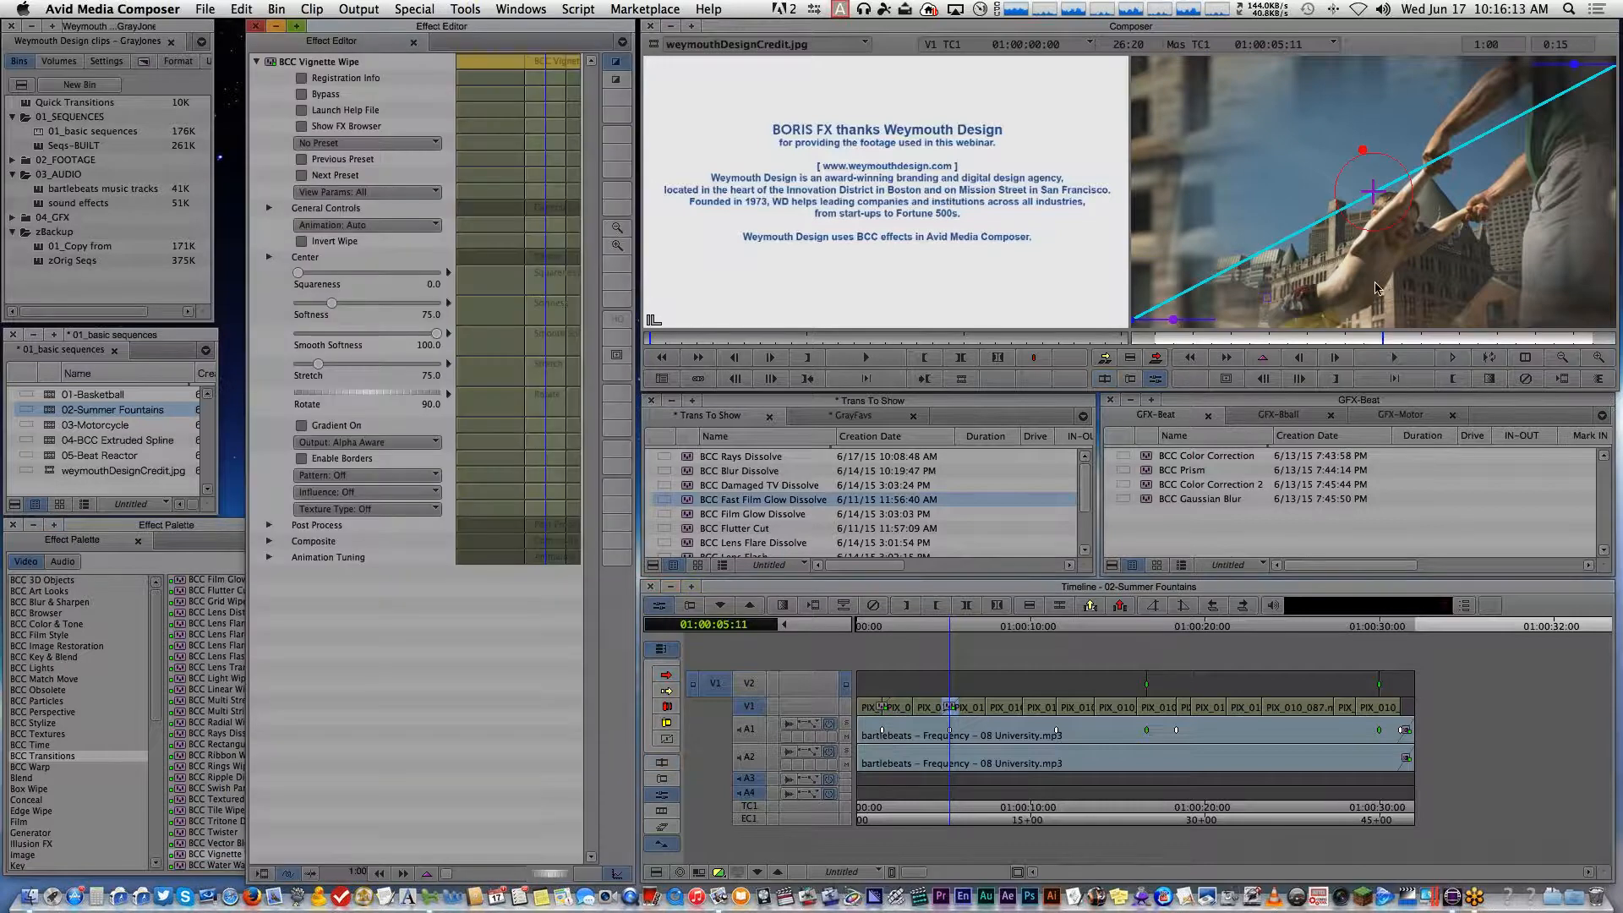
# Lower the Vignette Wipe's Softness to 0.1, try the Noise Symm 2 pattern on its edge, and switch the pattern to Sine 3
pyautogui.moveTo(1369, 338)
pyautogui.mouseDown()
pyautogui.moveTo(1281, 337)
pyautogui.moveTo(1474, 321)
pyautogui.moveTo(1221, 310)
pyautogui.moveTo(1360, 326)
pyautogui.moveTo(1315, 328)
pyautogui.moveTo(1340, 329)
pyautogui.mouseUp()
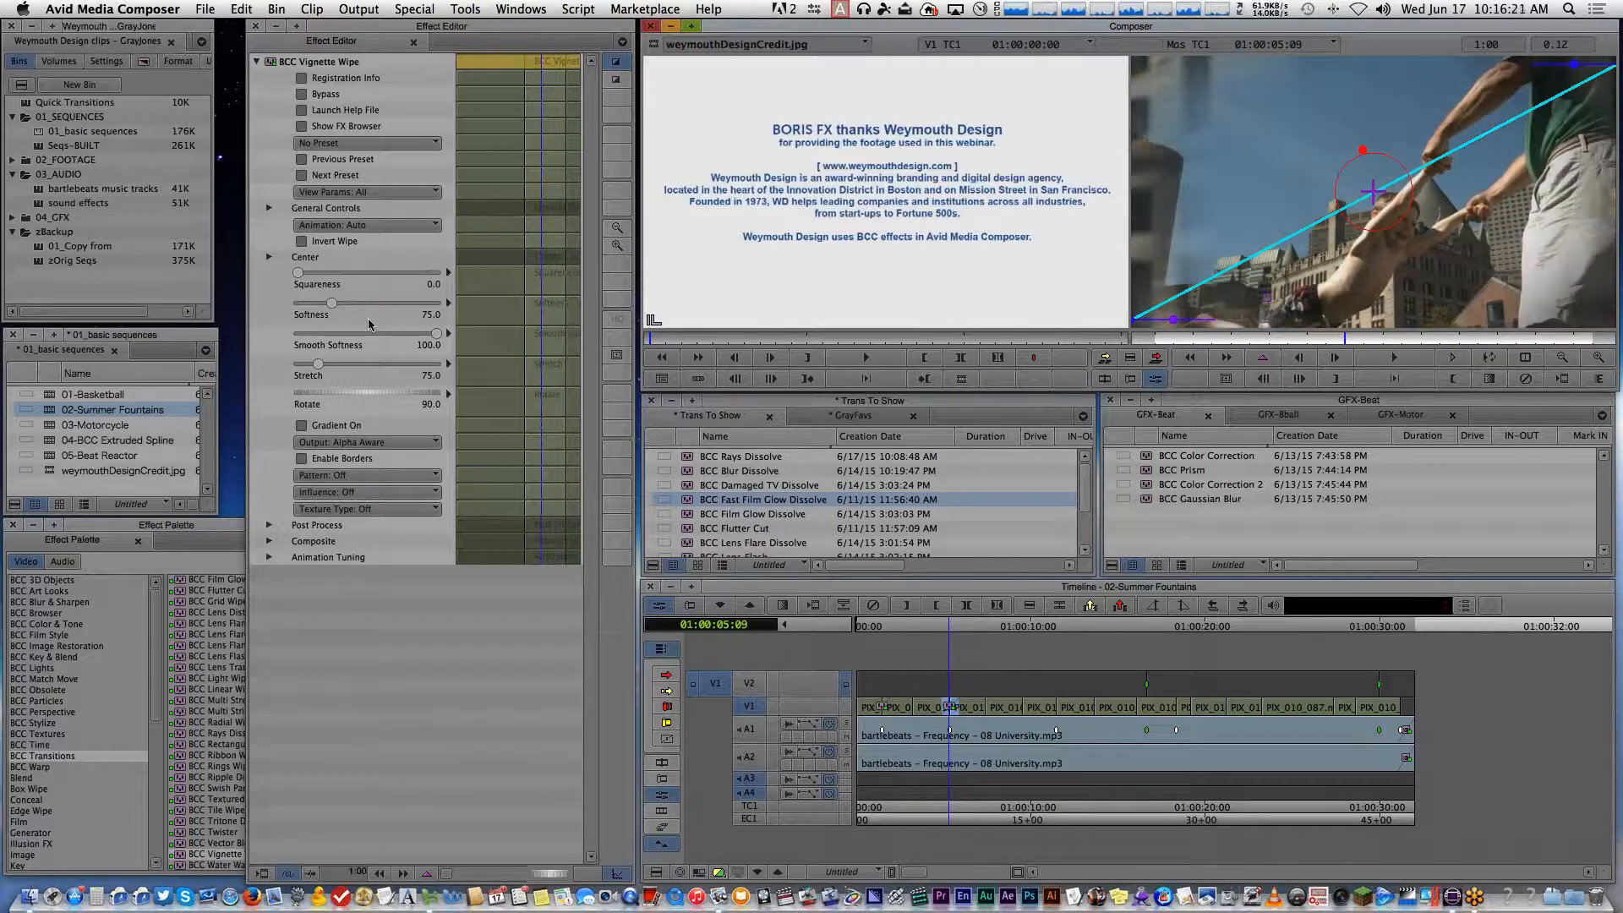
pyautogui.moveTo(331, 303); pyautogui.dragTo(297, 302)
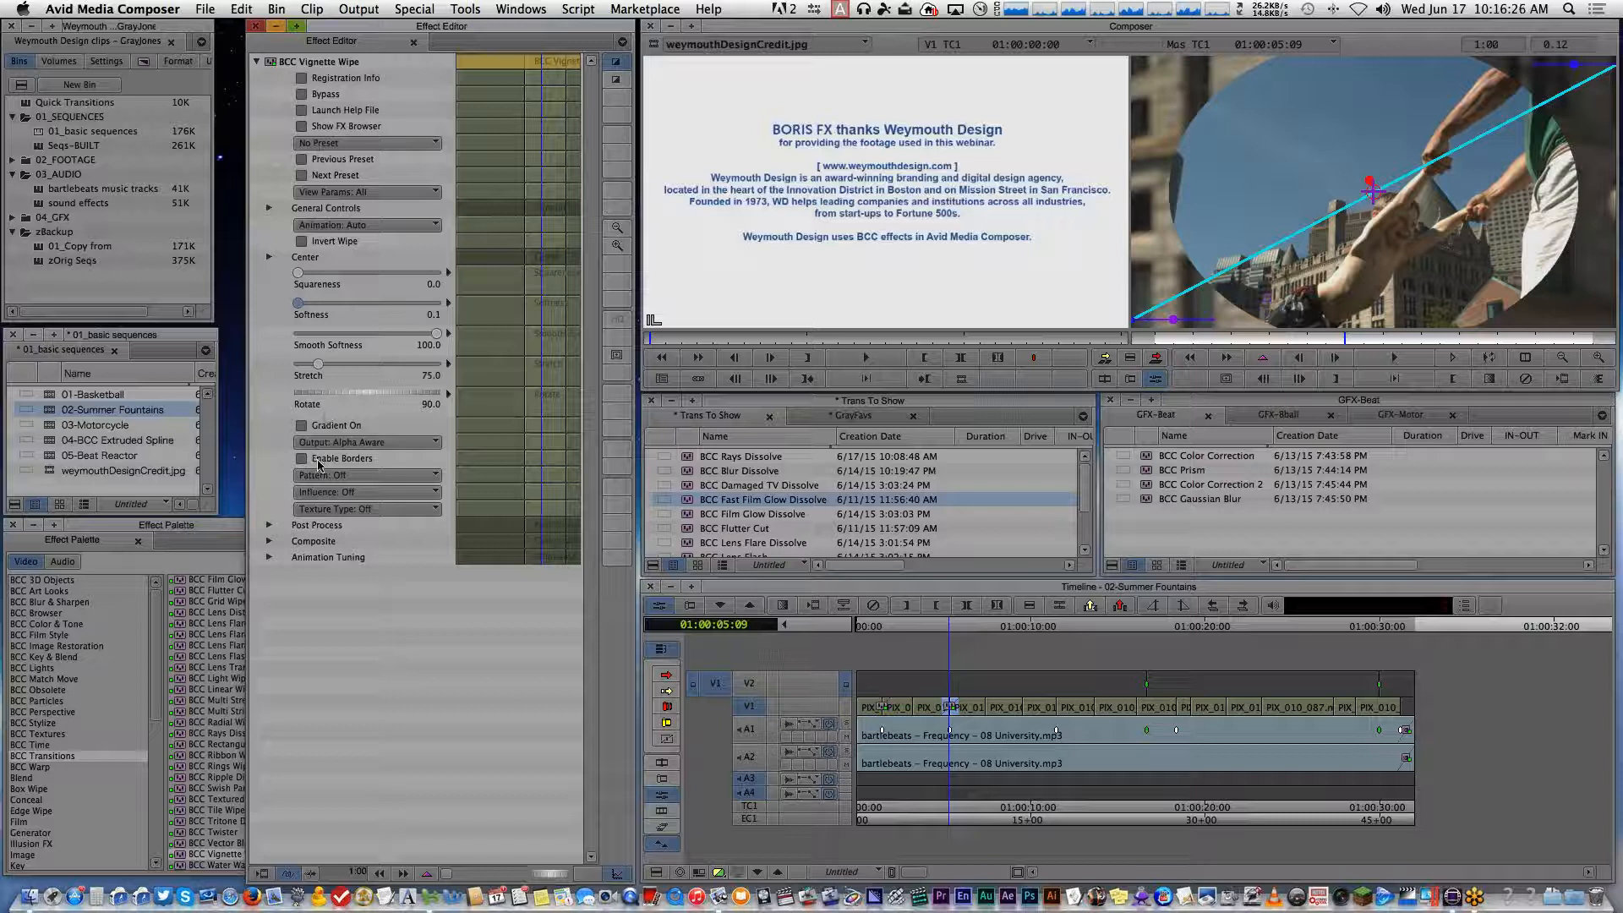
pyautogui.click(390, 476)
pyautogui.click(378, 503)
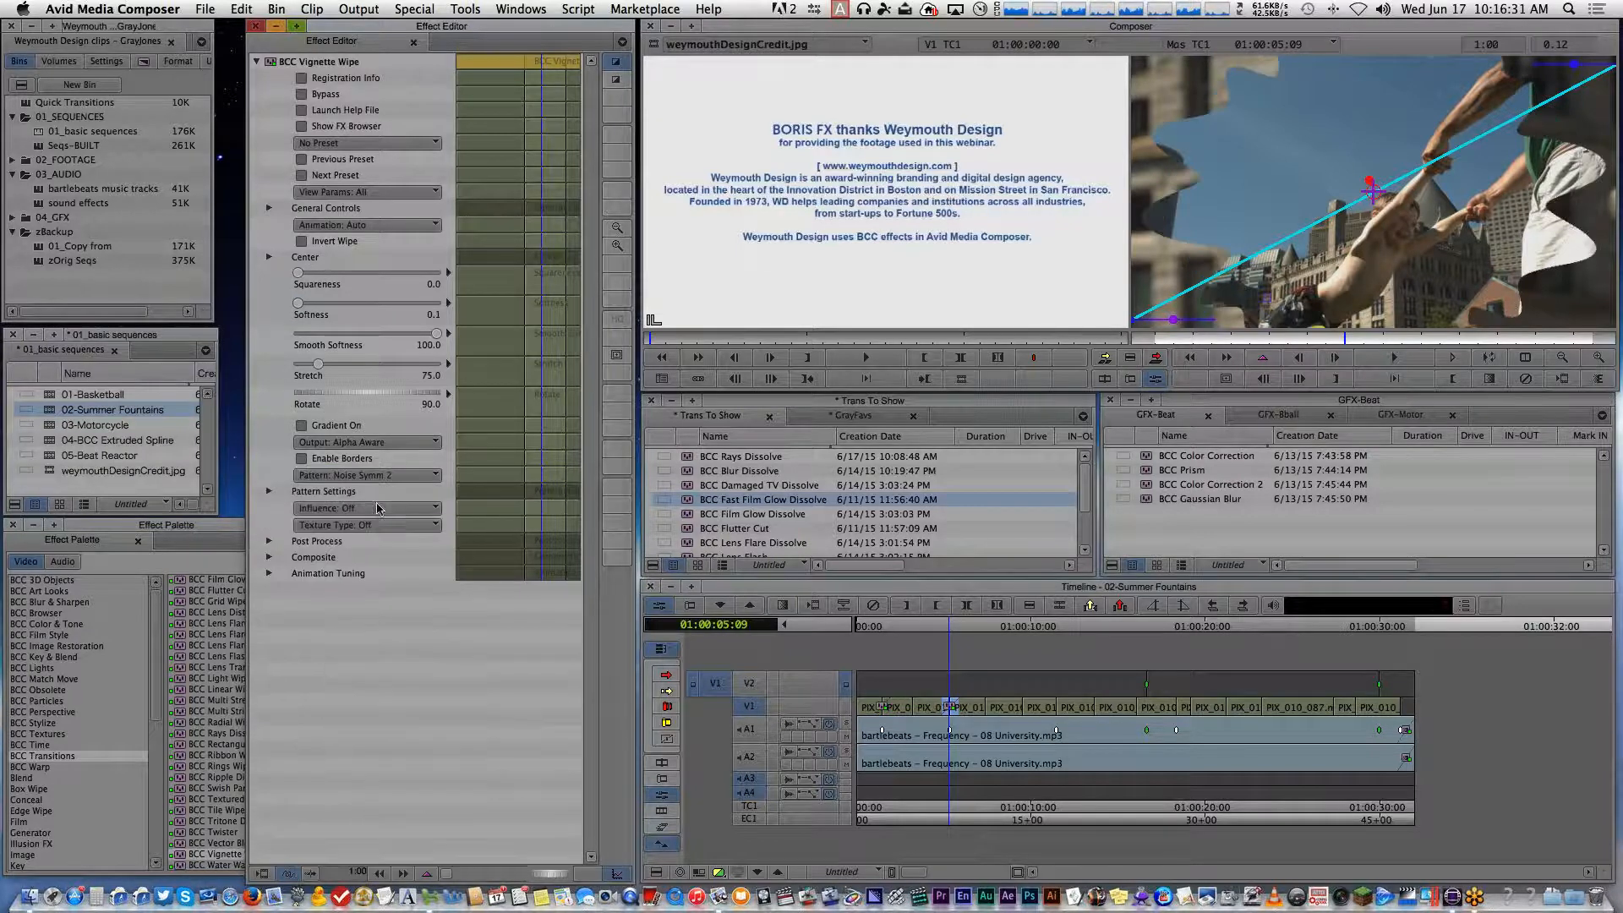
pyautogui.click(355, 476)
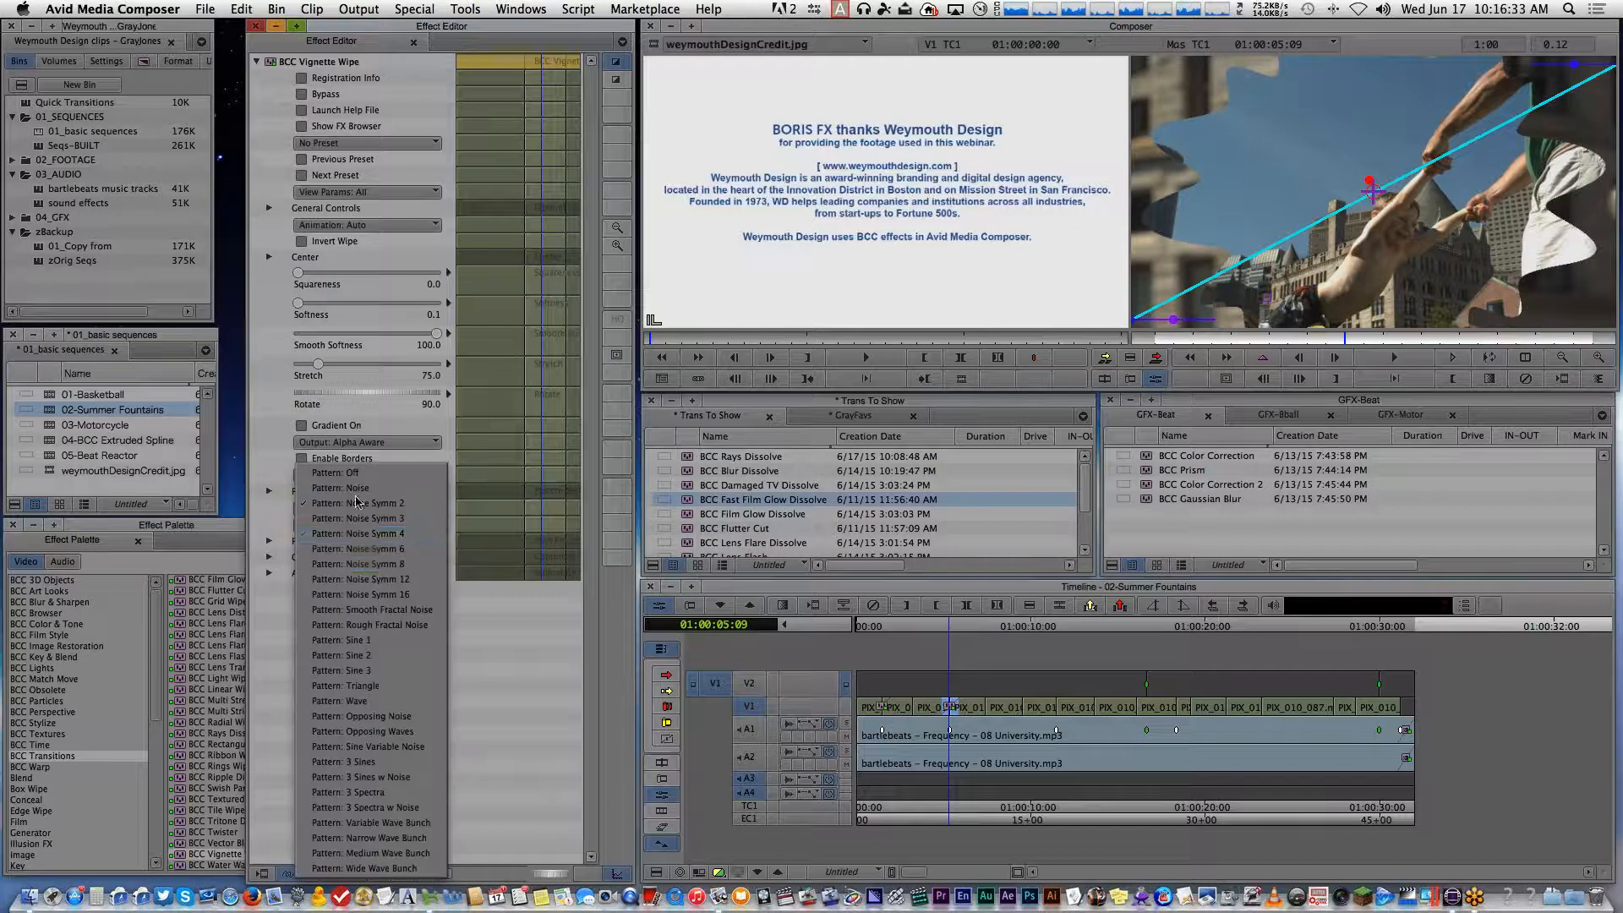
pyautogui.click(373, 605)
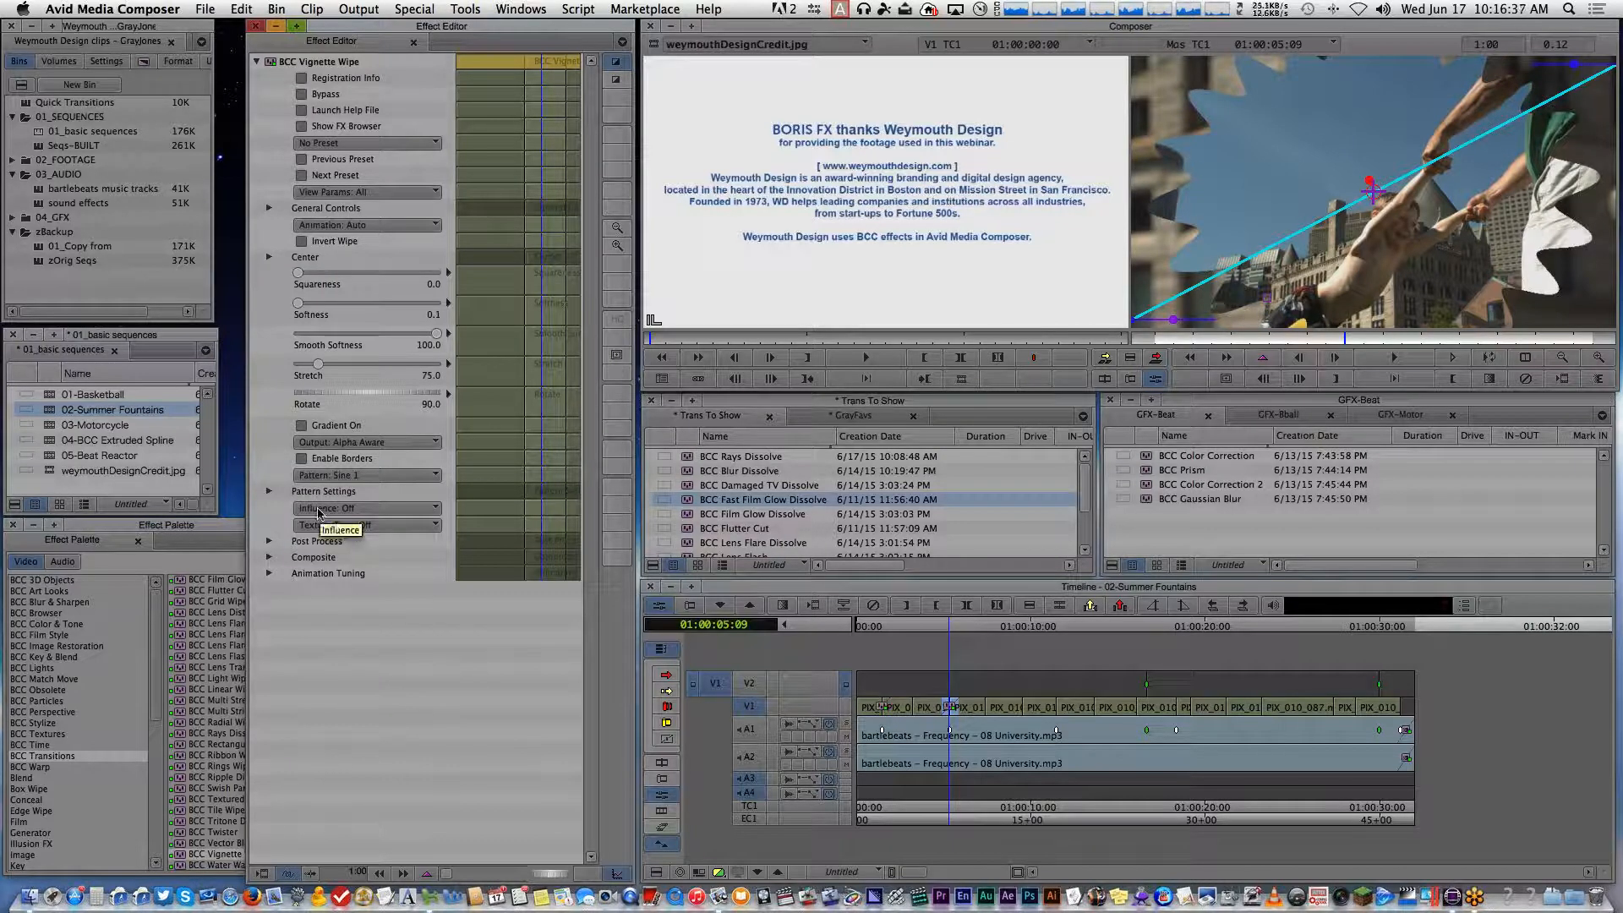
# Try the Opposing Noise pattern on the Vignette Wipe's edge and return the pattern to Sine 1
pyautogui.click(340, 477)
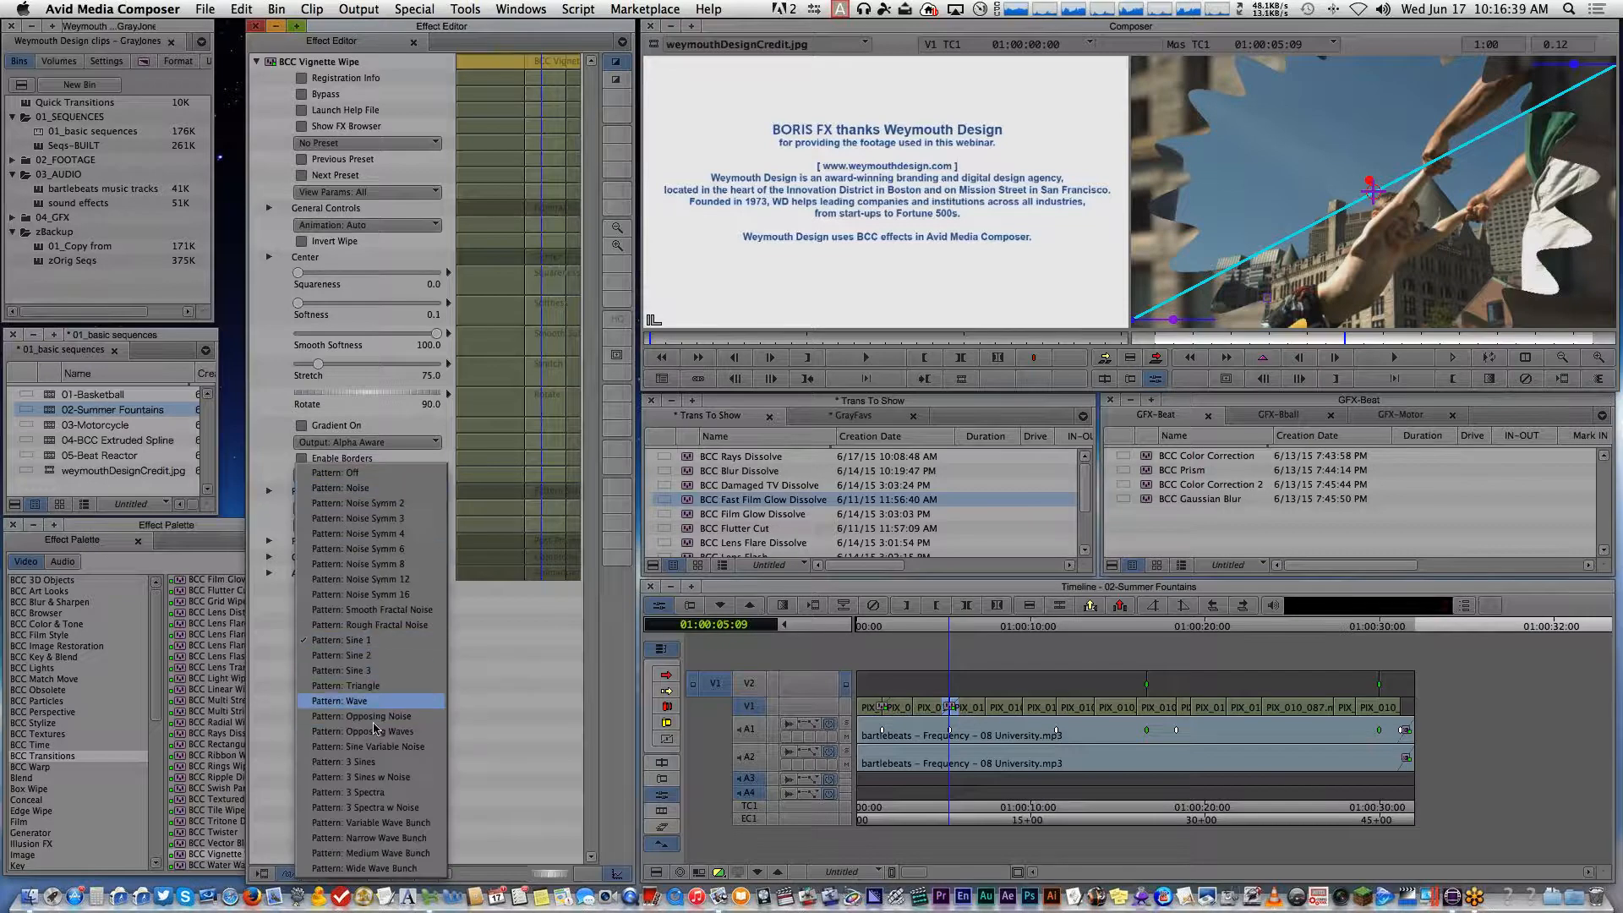
pyautogui.click(376, 717)
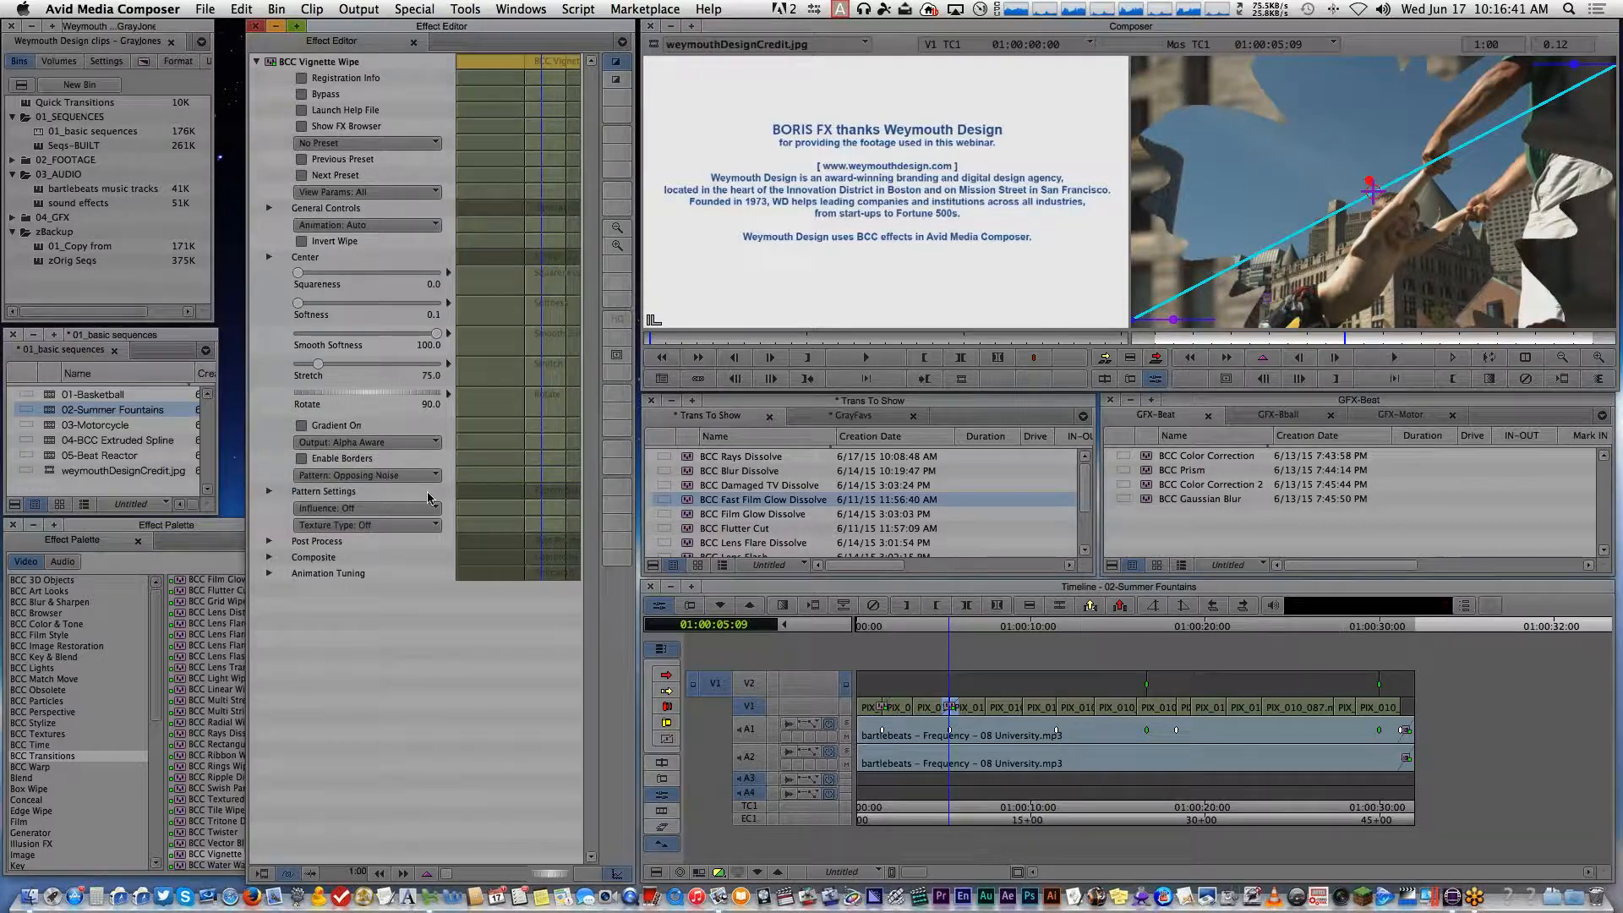
pyautogui.click(376, 475)
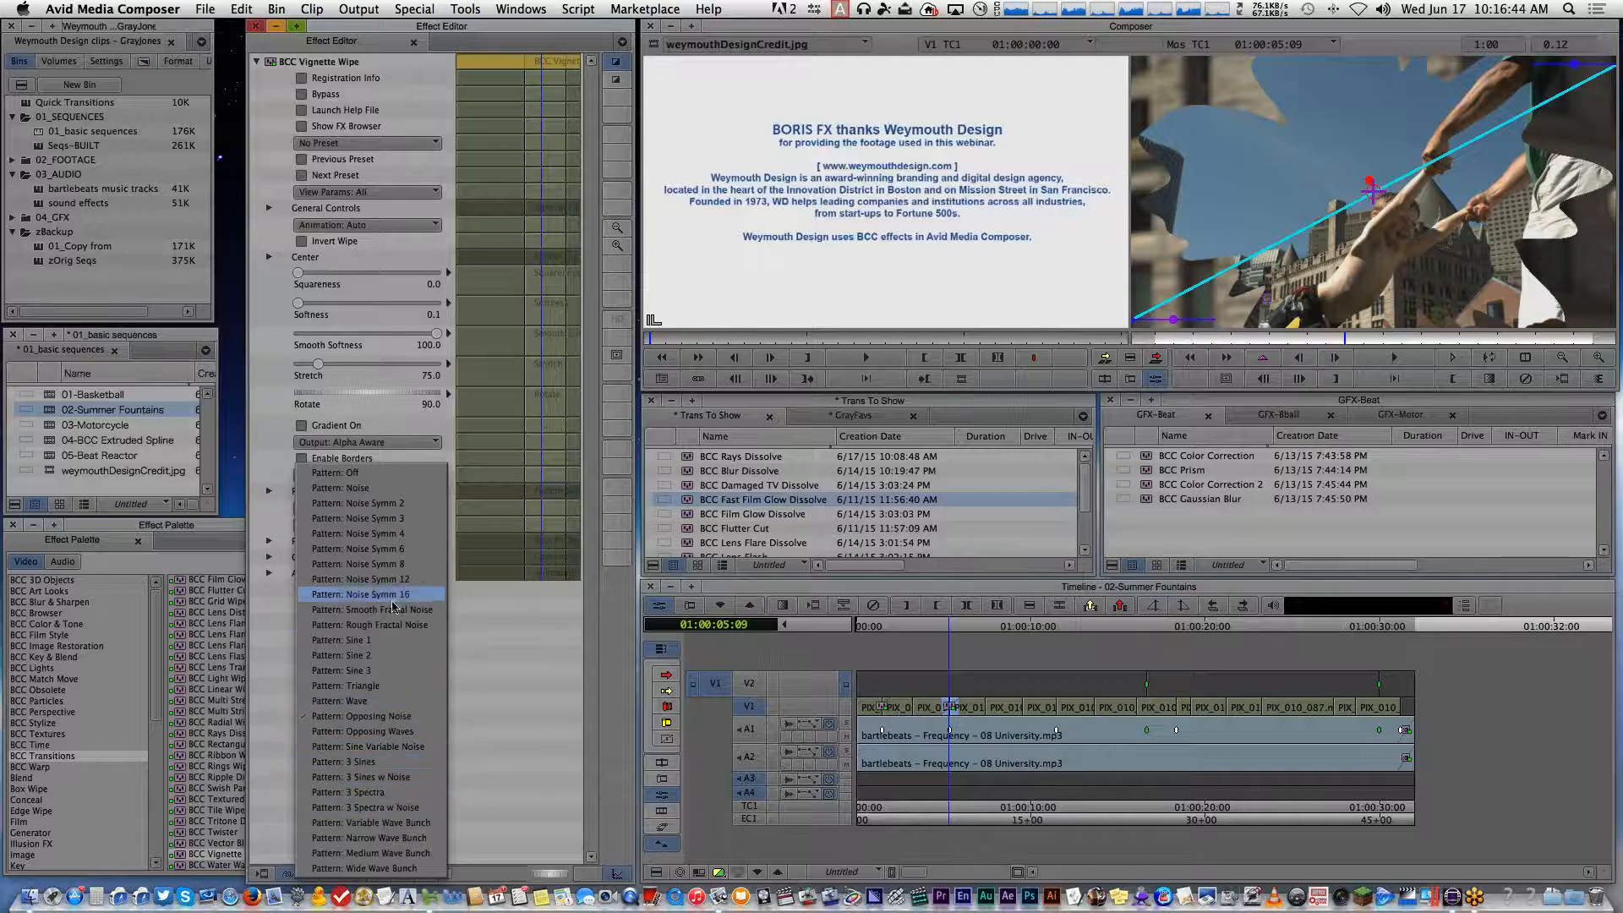
pyautogui.click(347, 639)
# Set the wipe's Pattern Amount to 71.2, Pattern Detail to 17.5 and Softness to 226.9, checking the result in the viewer
pyautogui.click(269, 491)
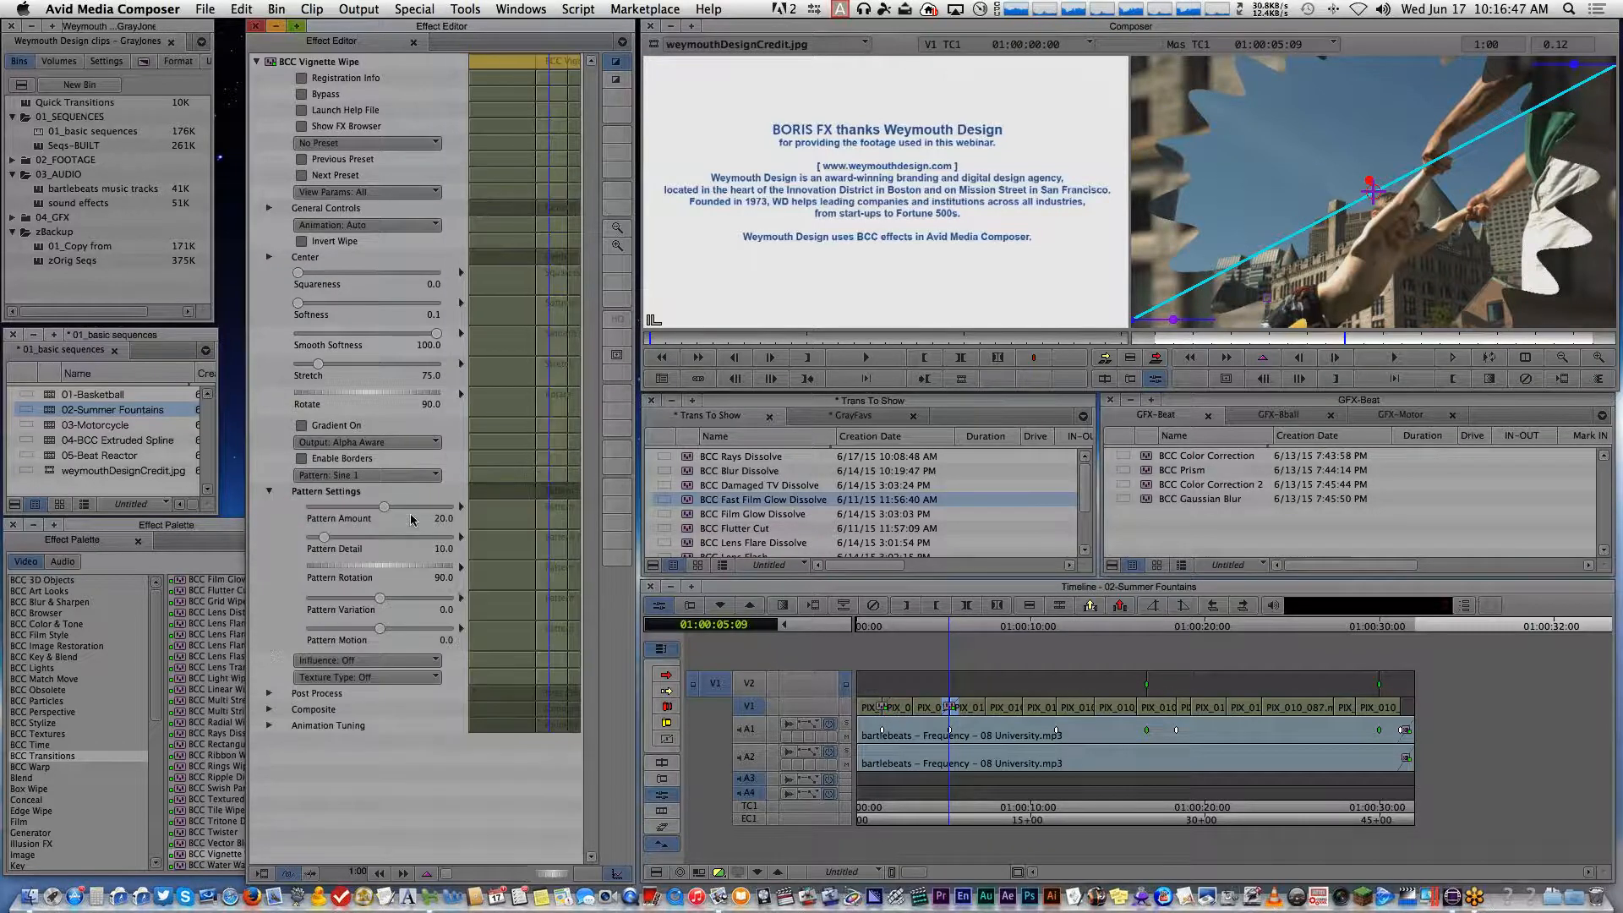
pyautogui.moveTo(386, 512)
pyautogui.mouseDown()
pyautogui.moveTo(422, 515)
pyautogui.moveTo(326, 537)
pyautogui.moveTo(355, 549)
pyautogui.moveTo(304, 539)
pyautogui.moveTo(338, 550)
pyautogui.moveTo(397, 511)
pyautogui.mouseUp()
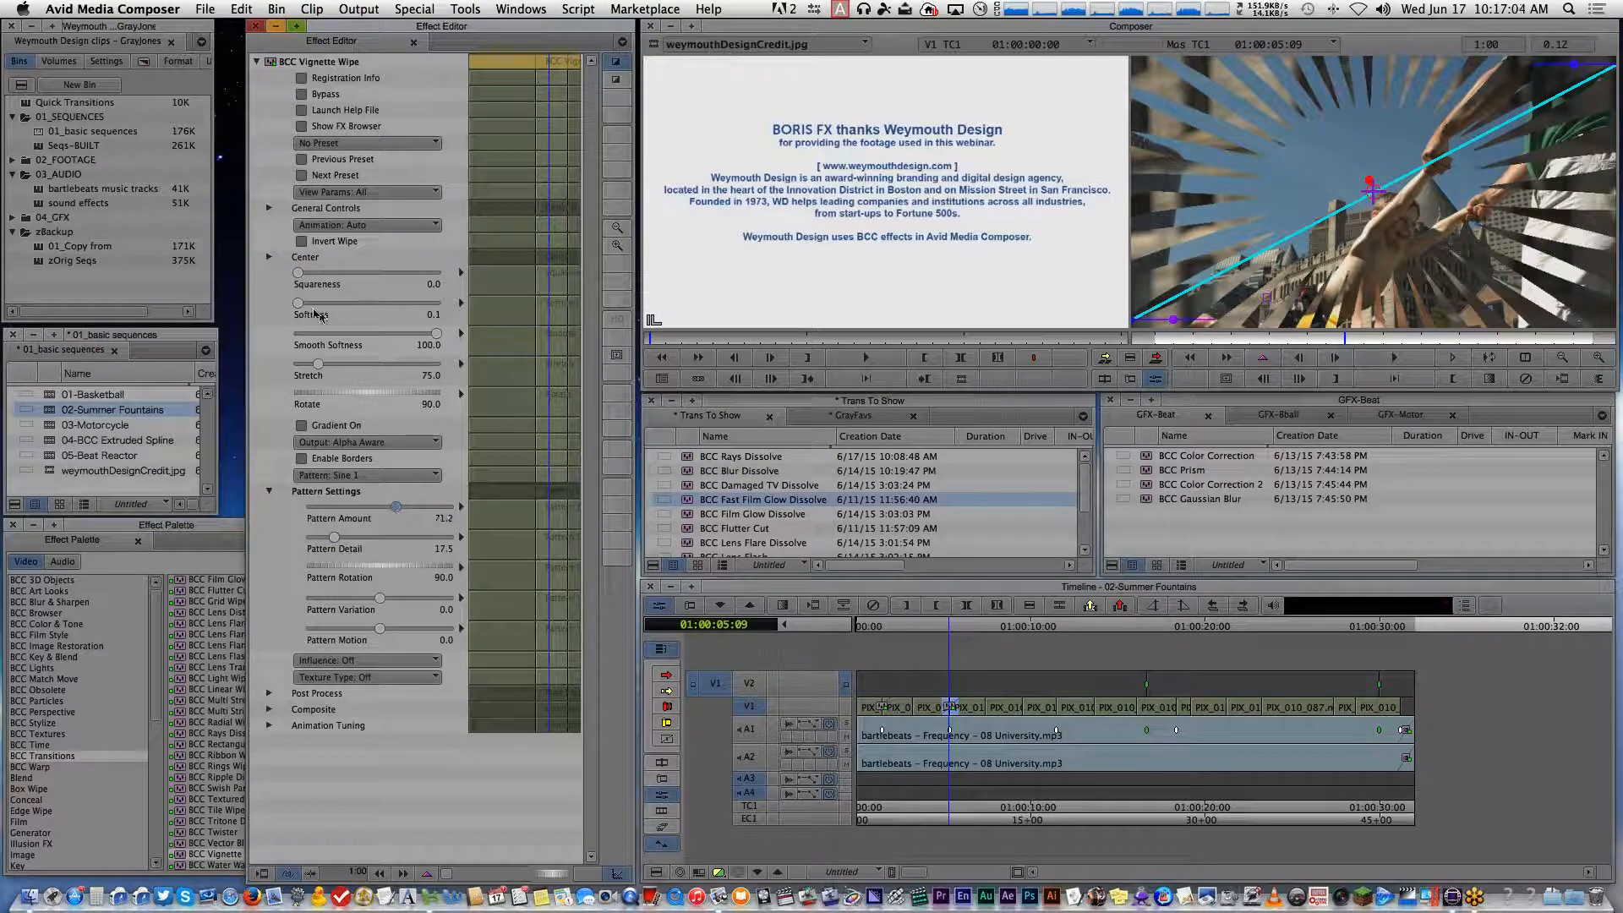
pyautogui.moveTo(300, 303); pyautogui.dragTo(396, 317)
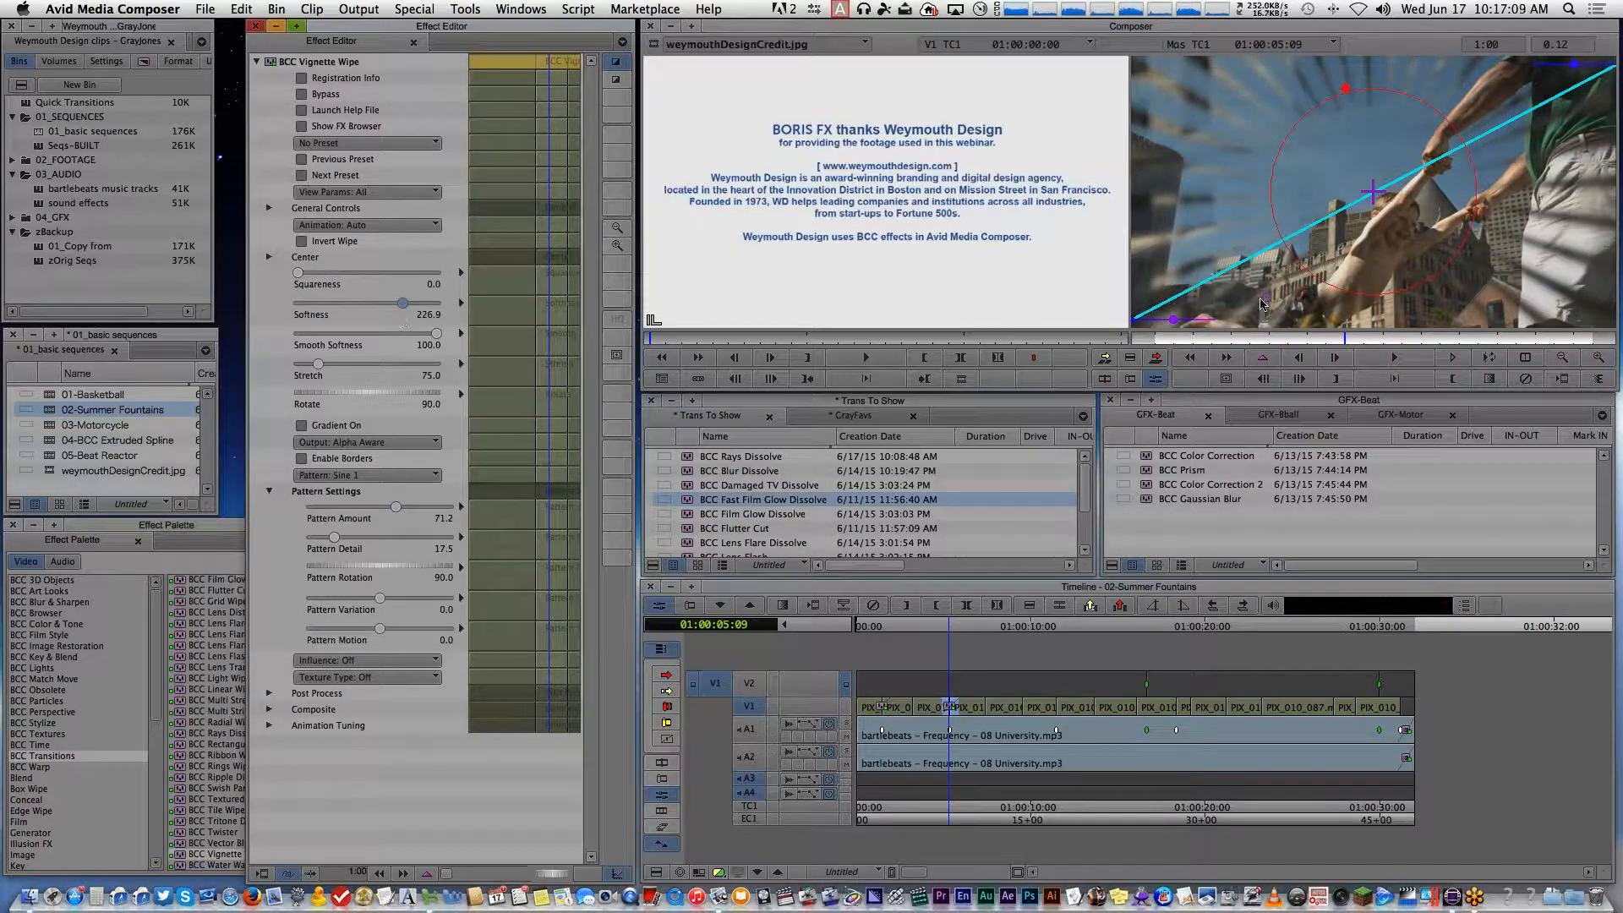
pyautogui.click(1284, 337)
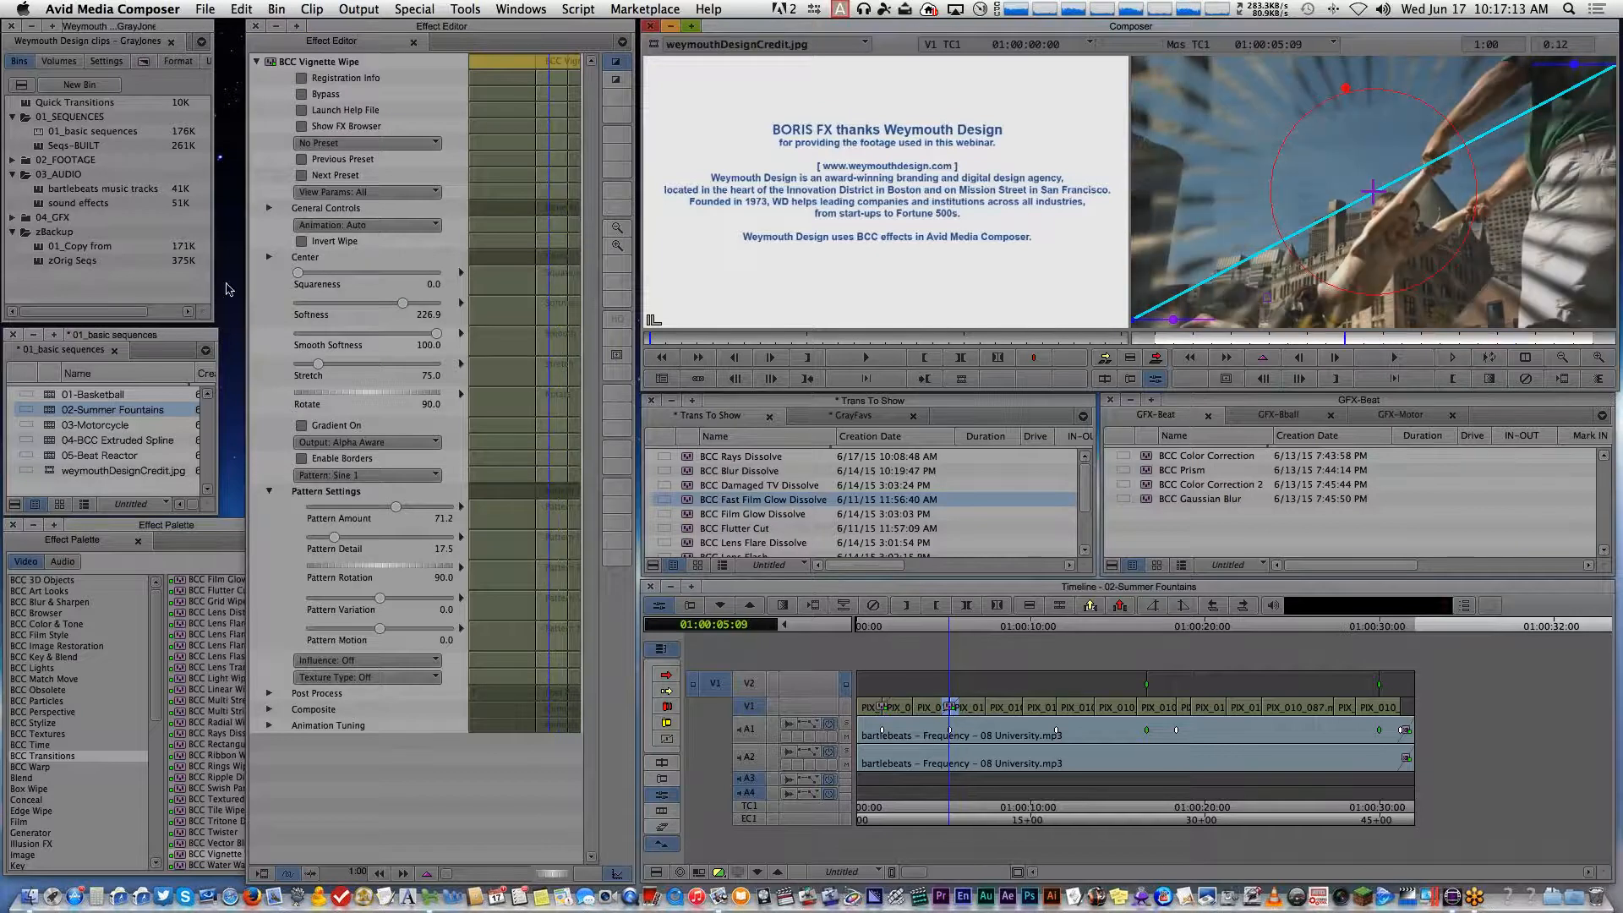
# Enable borders on the Vignette Wipe and turn on Border 2 and Border 3
pyautogui.click(302, 458)
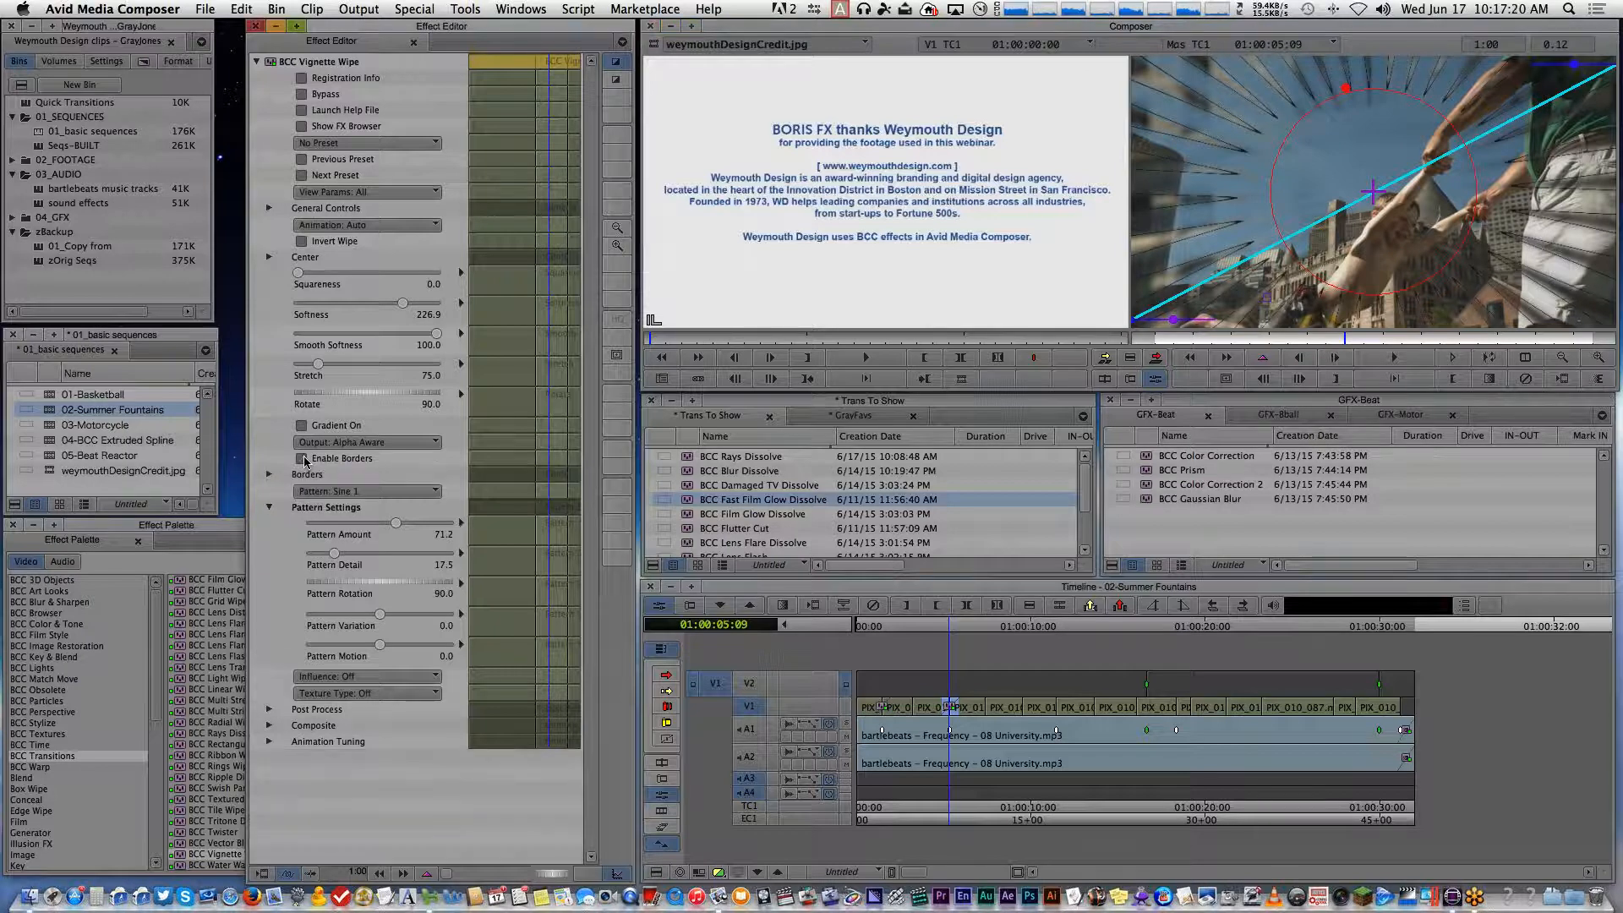
pyautogui.click(270, 476)
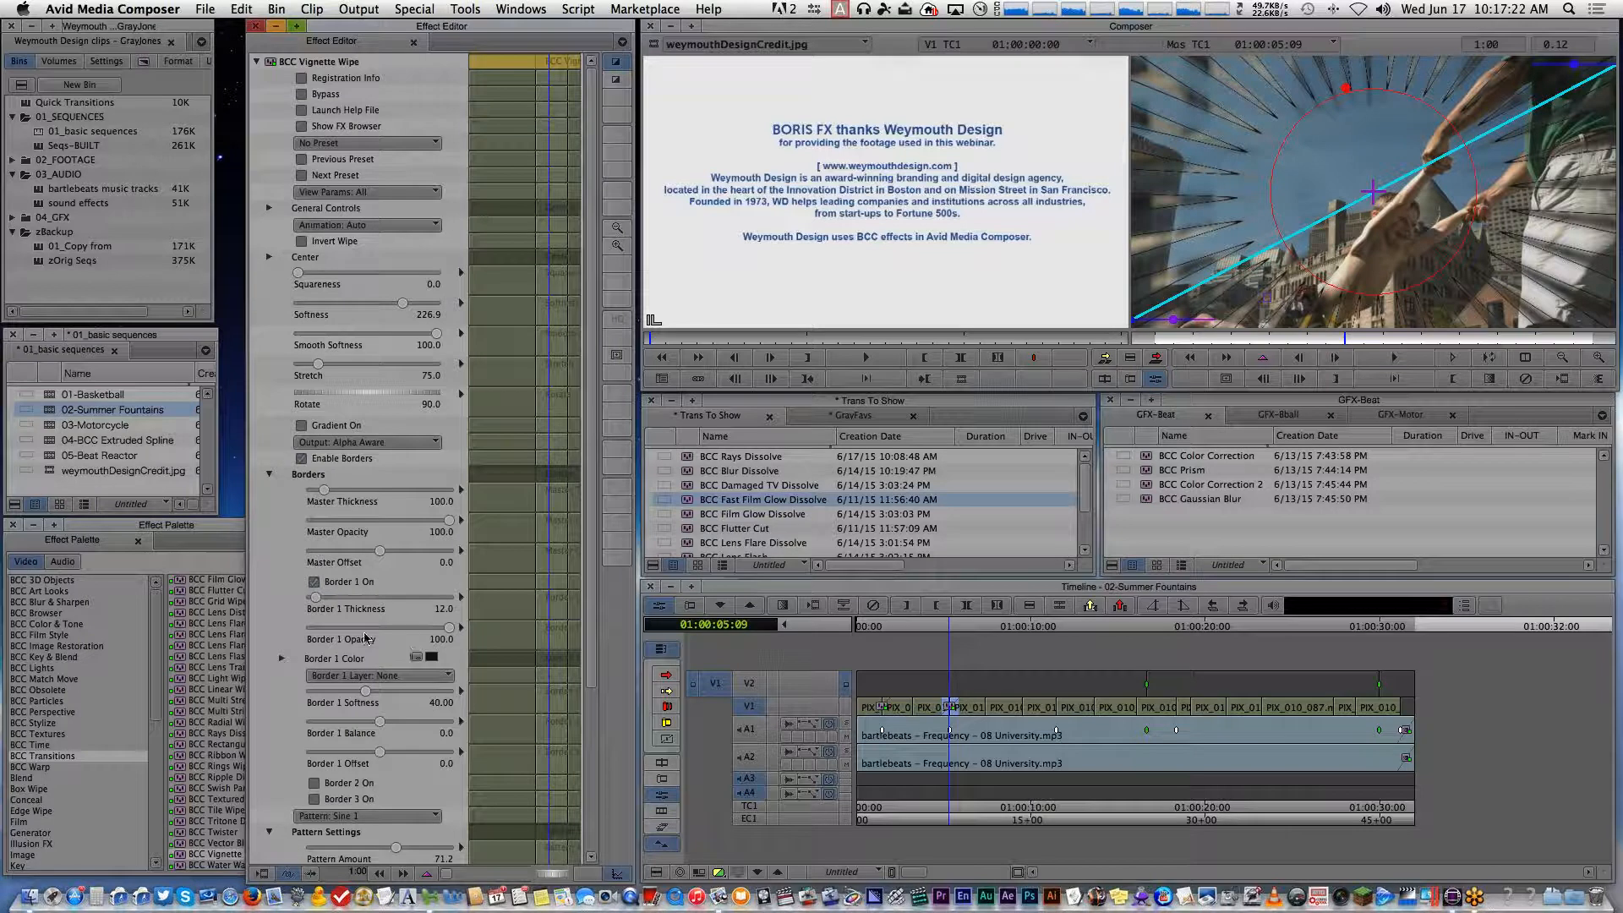
pyautogui.click(314, 783)
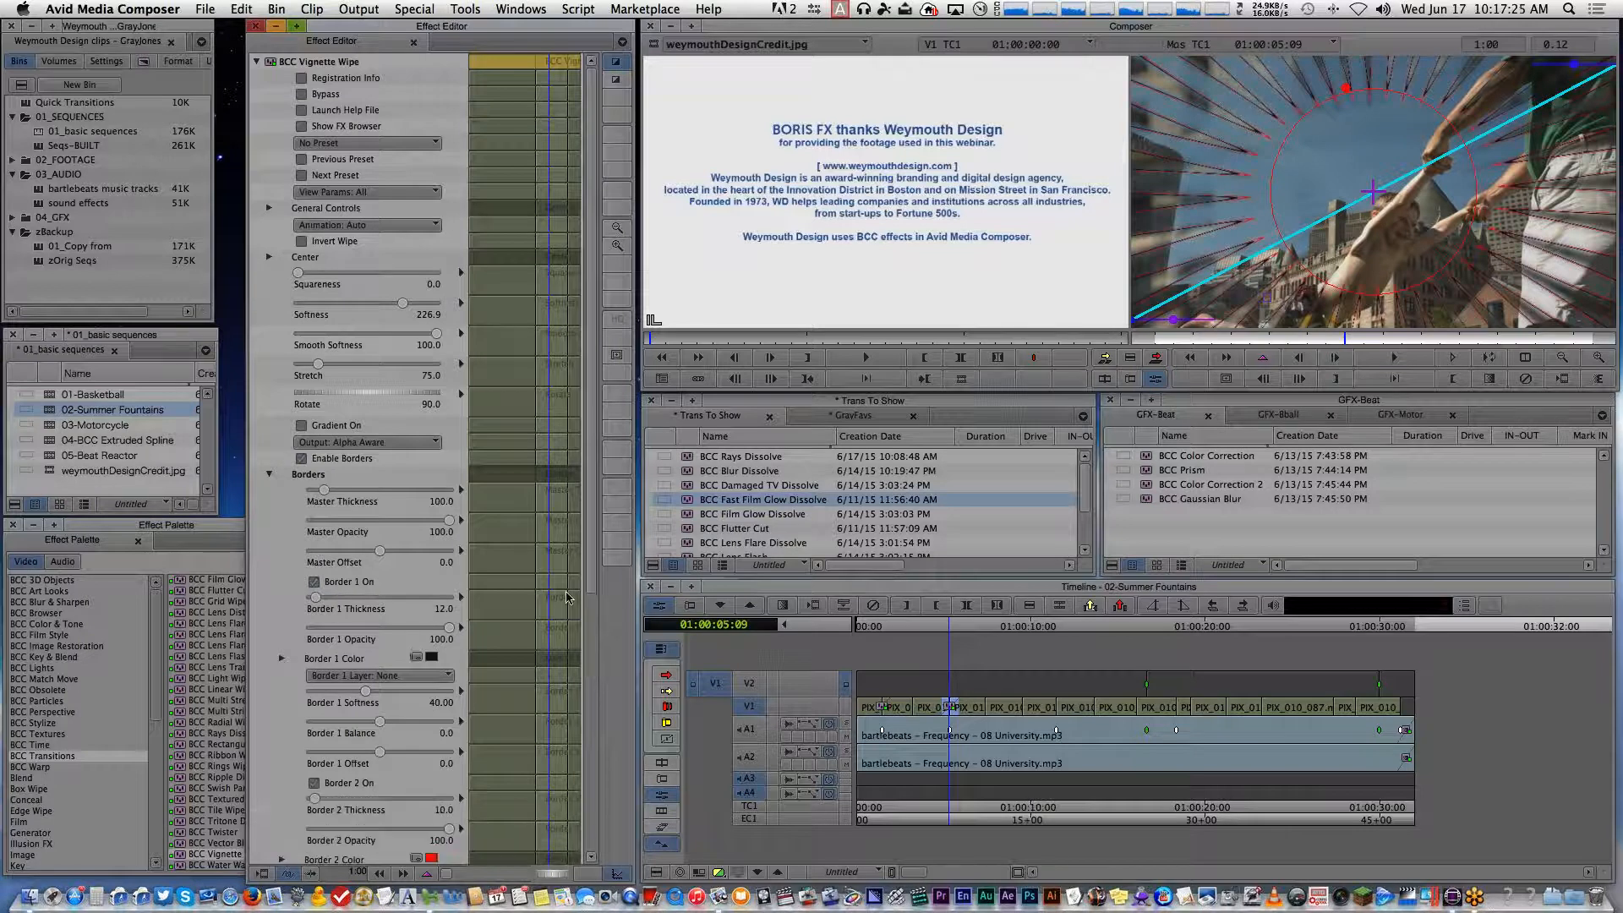
pyautogui.scroll(-3, 592, 573)
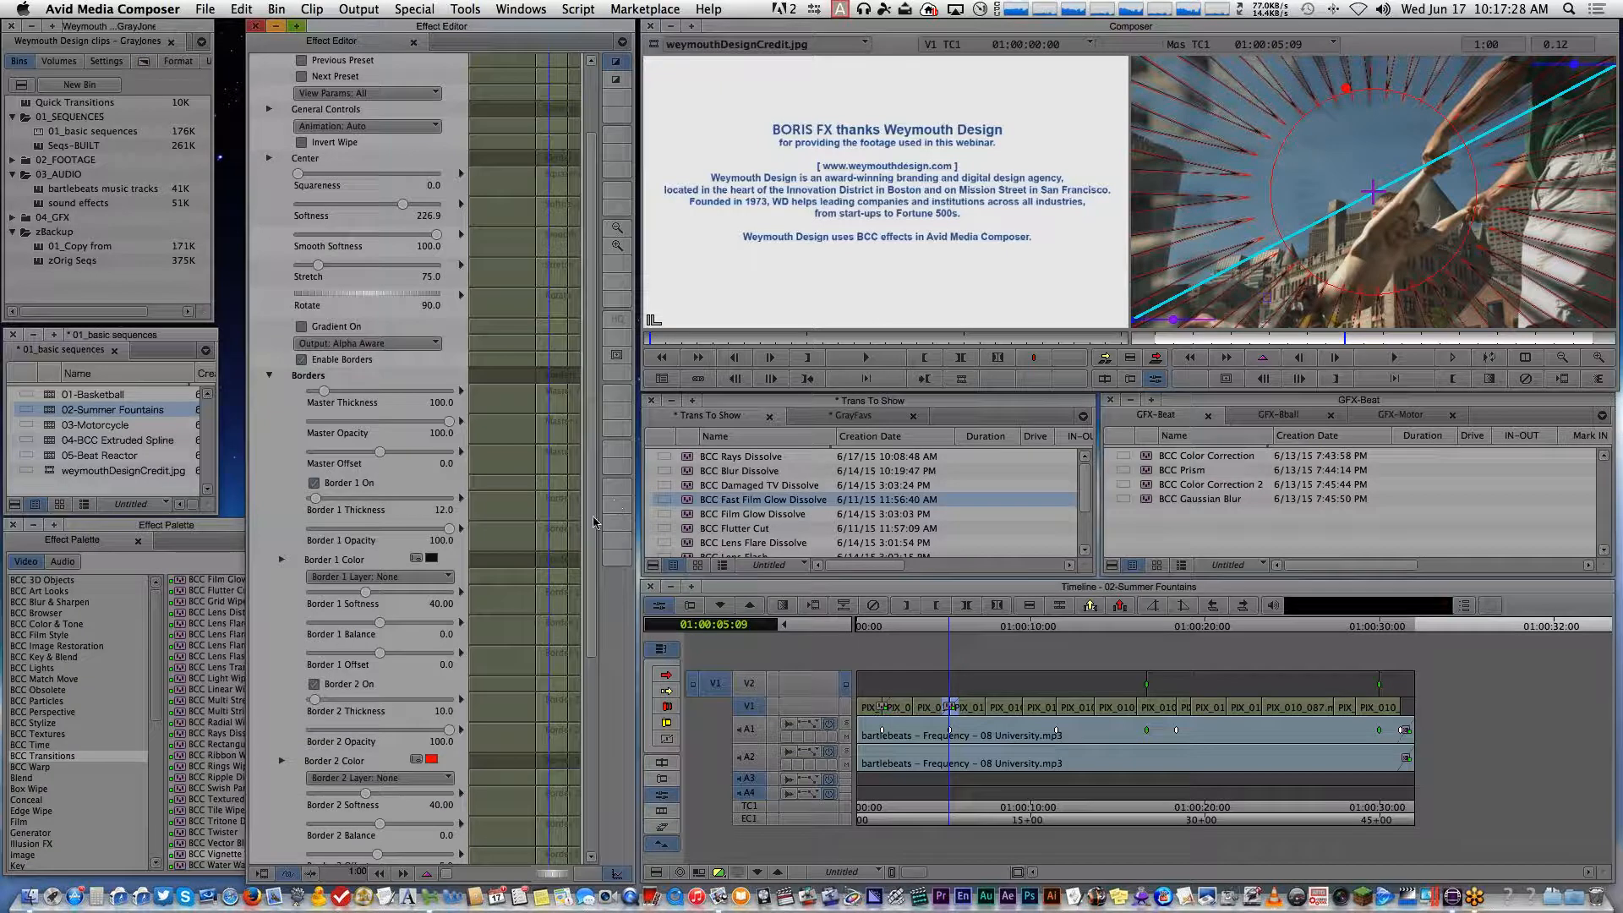
pyautogui.scroll(-5, 594, 522)
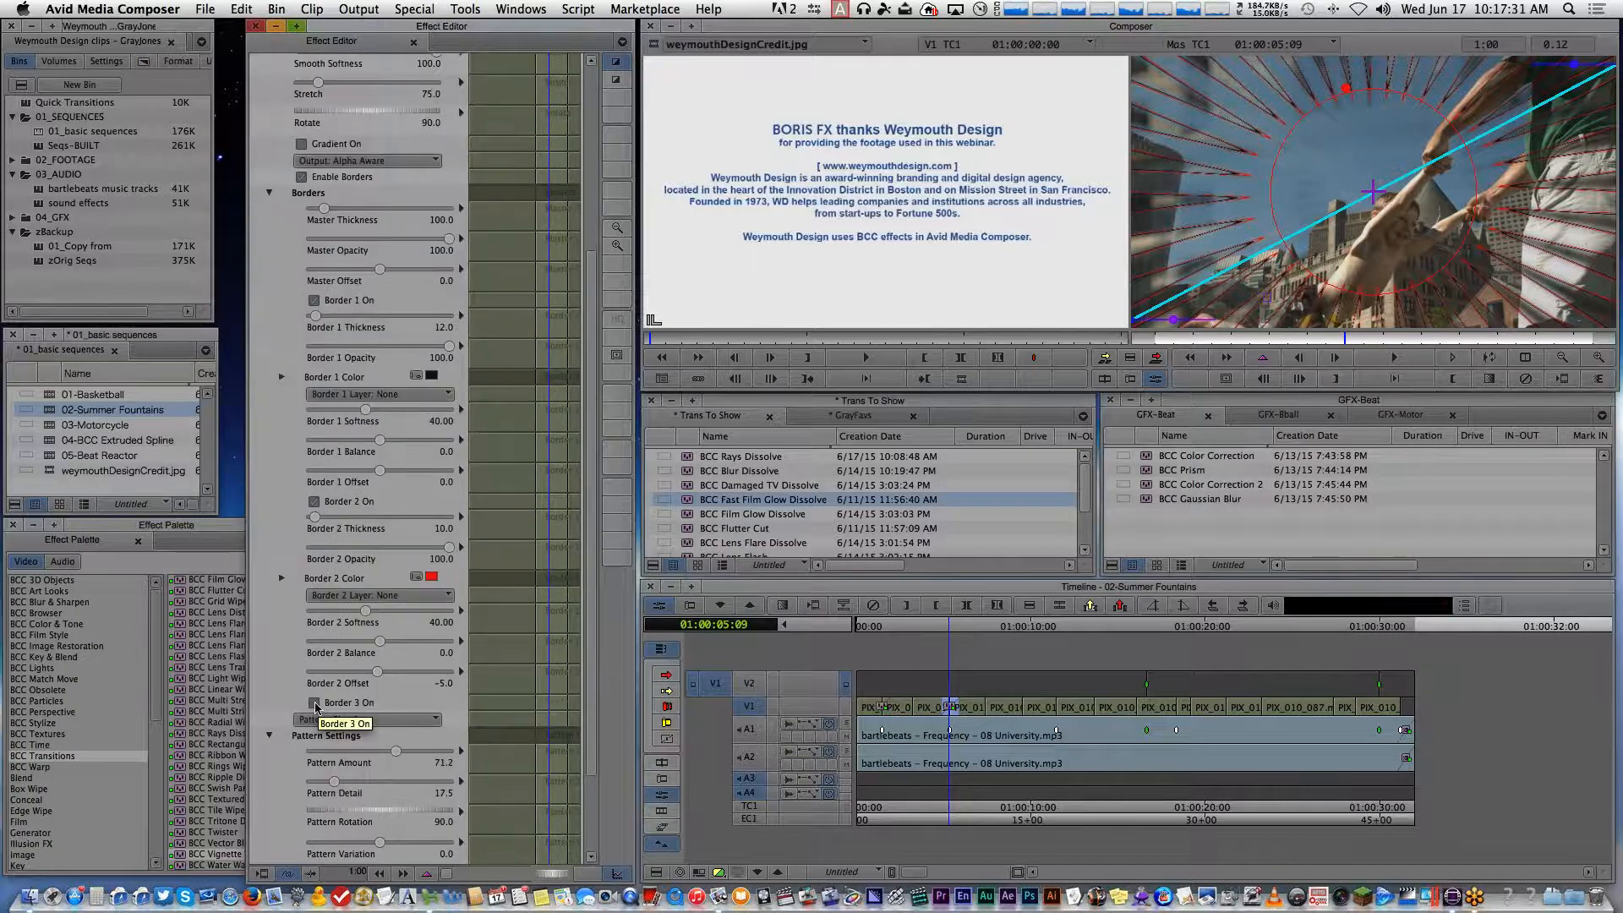
pyautogui.click(315, 703)
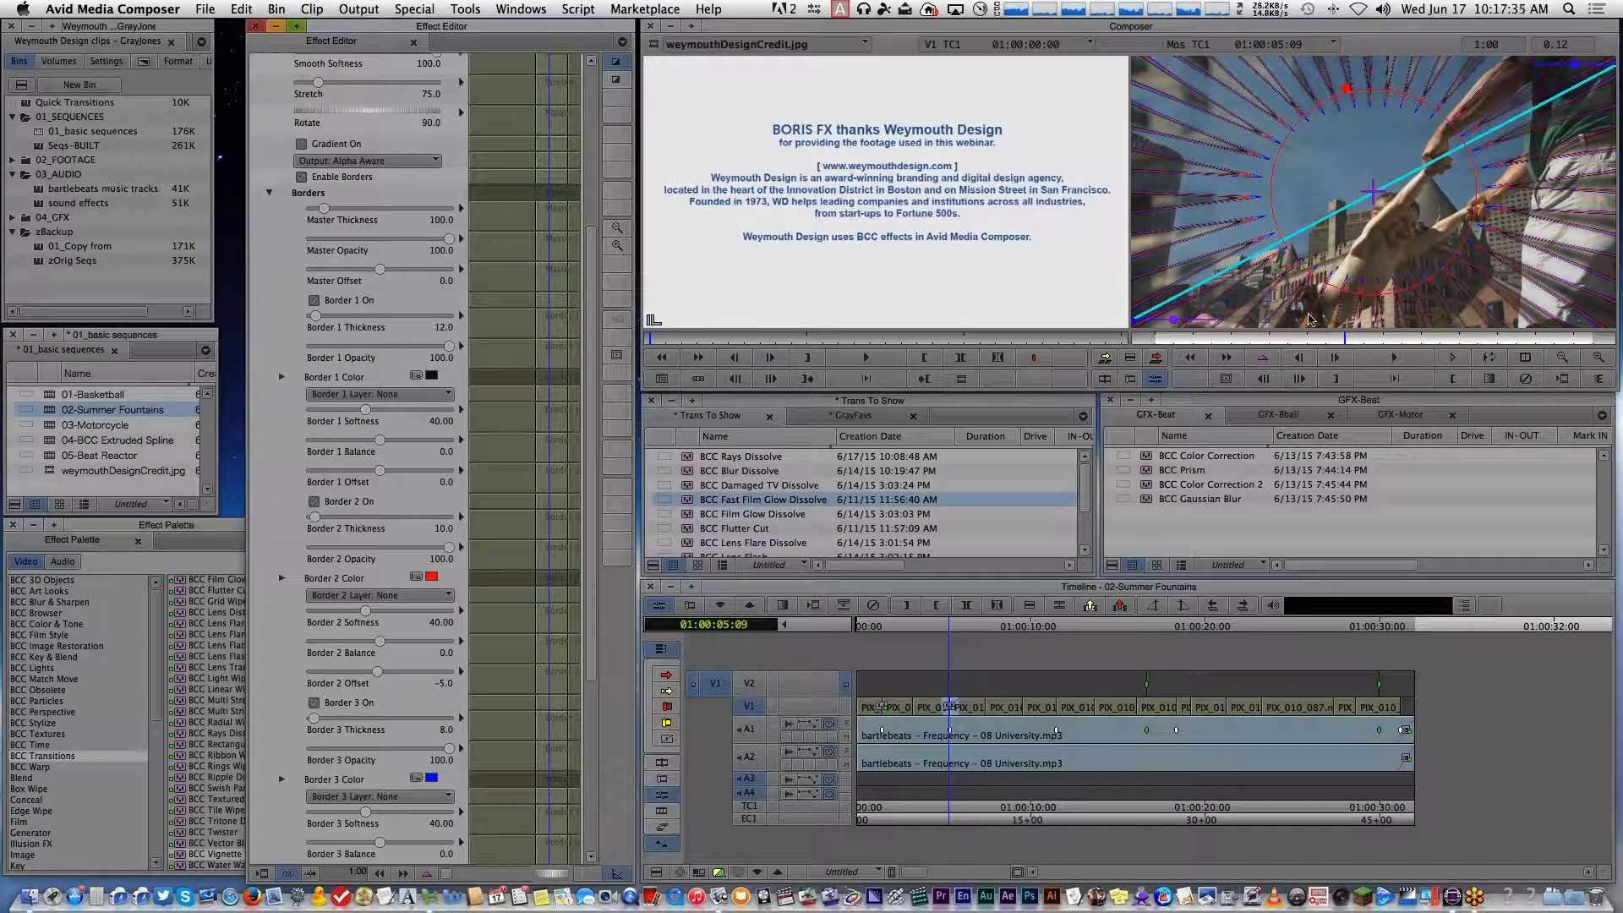
# Scrub through the bordered wipe and disable its borders
pyautogui.click(1280, 339)
pyautogui.moveTo(1280, 340); pyautogui.dragTo(1403, 339)
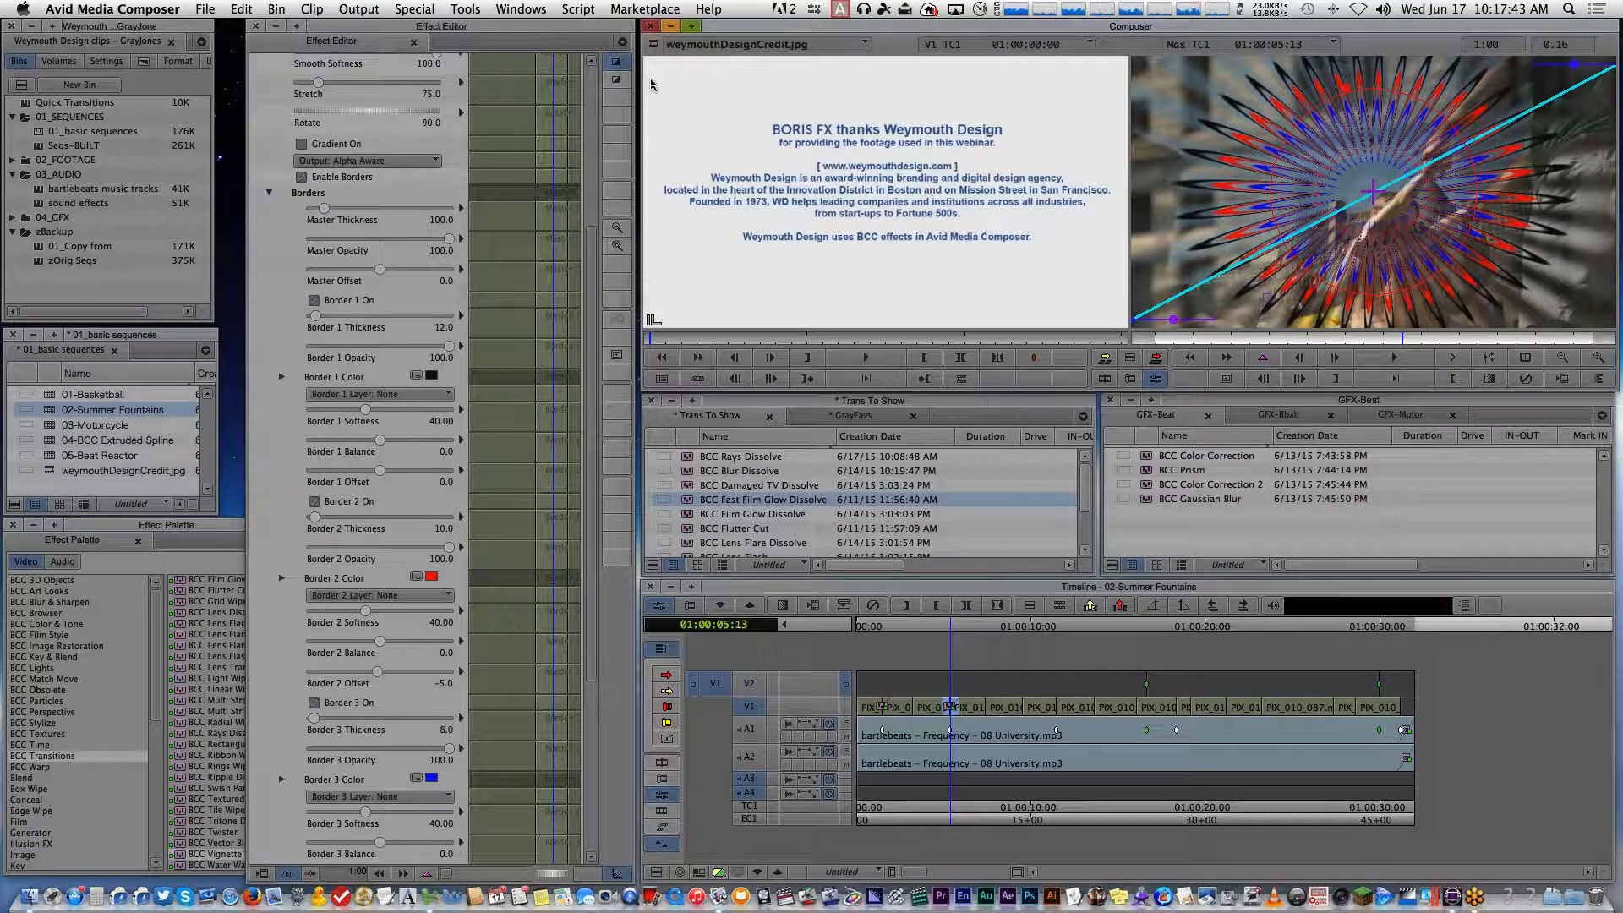
pyautogui.click(301, 177)
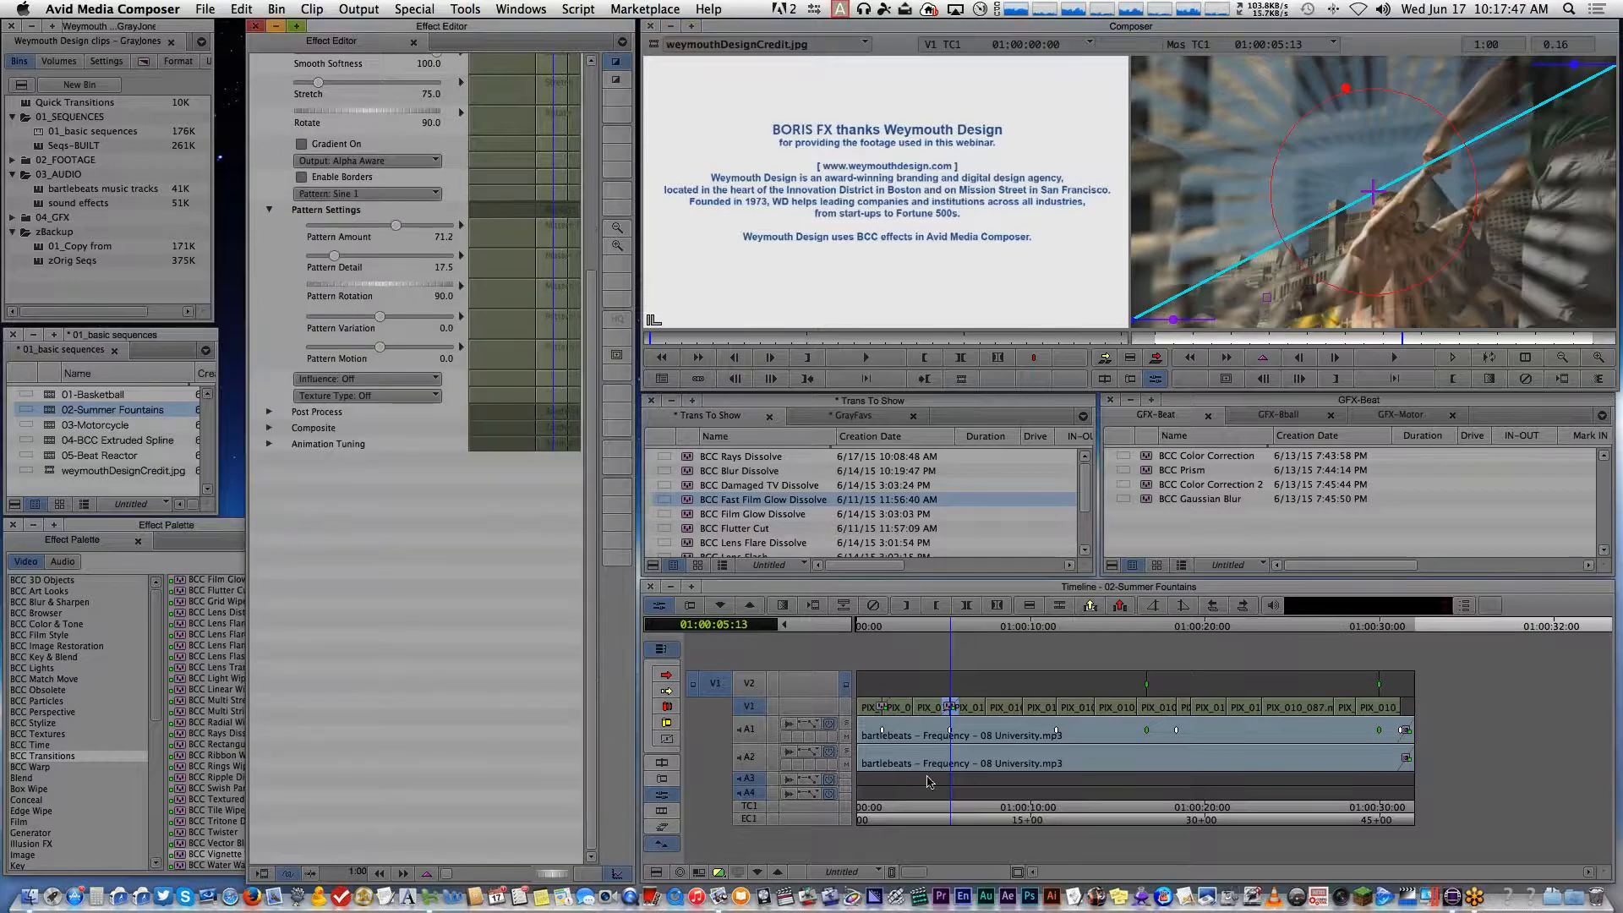
# Apply the BCC Damaged TV Dissolve to the cut following 01:00:10:18 and open it for effect editing
pyautogui.click(1050, 820)
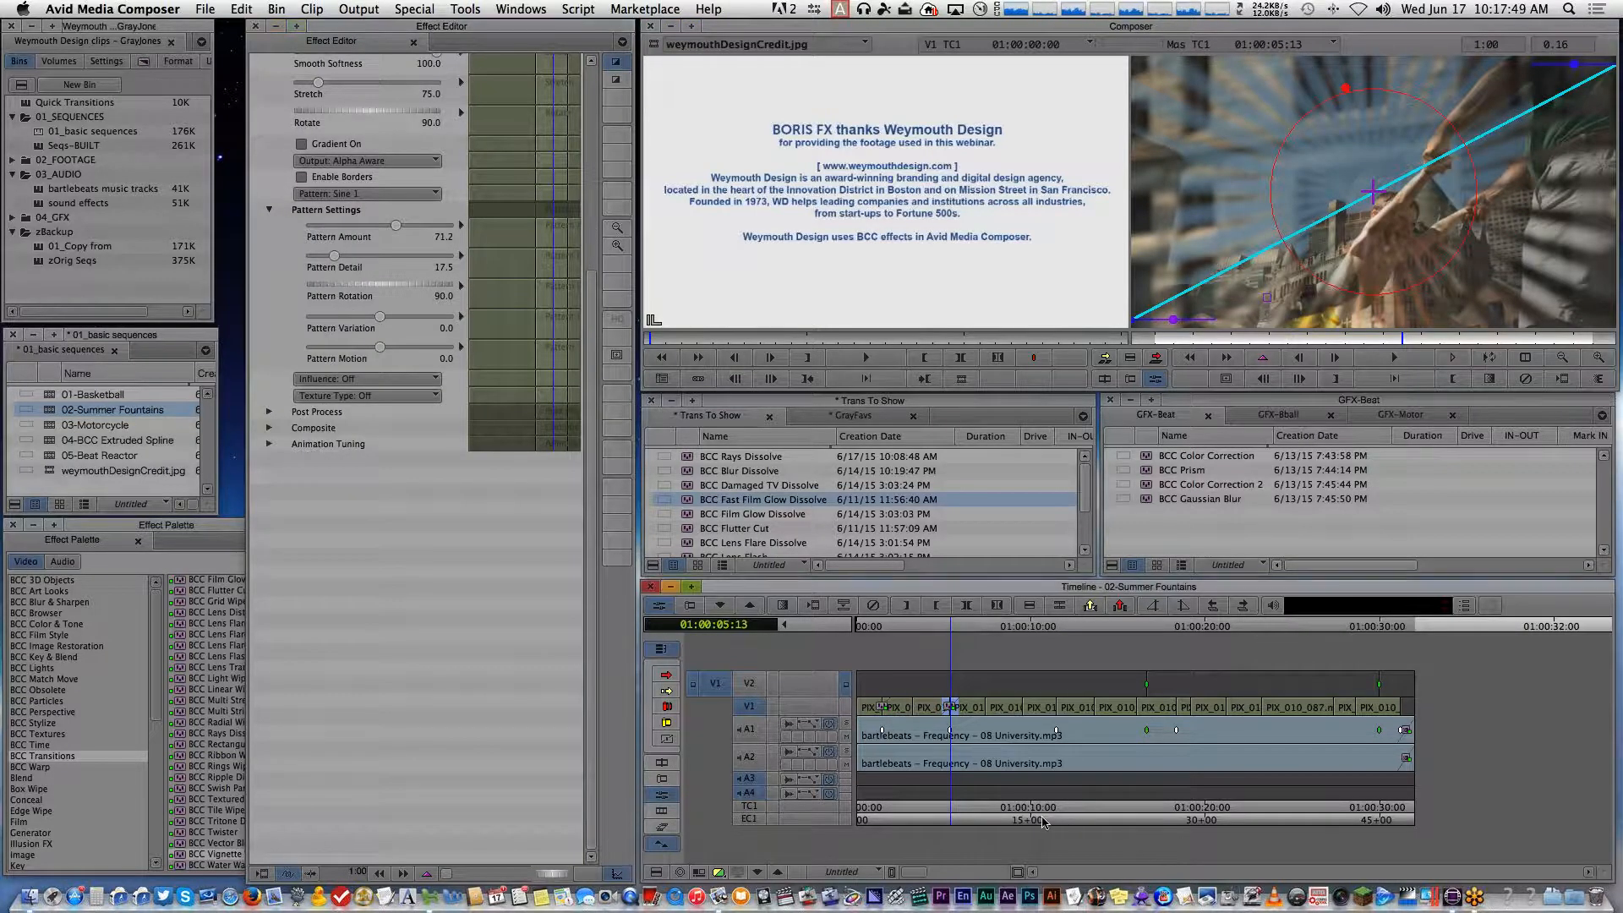
pyautogui.click(1042, 820)
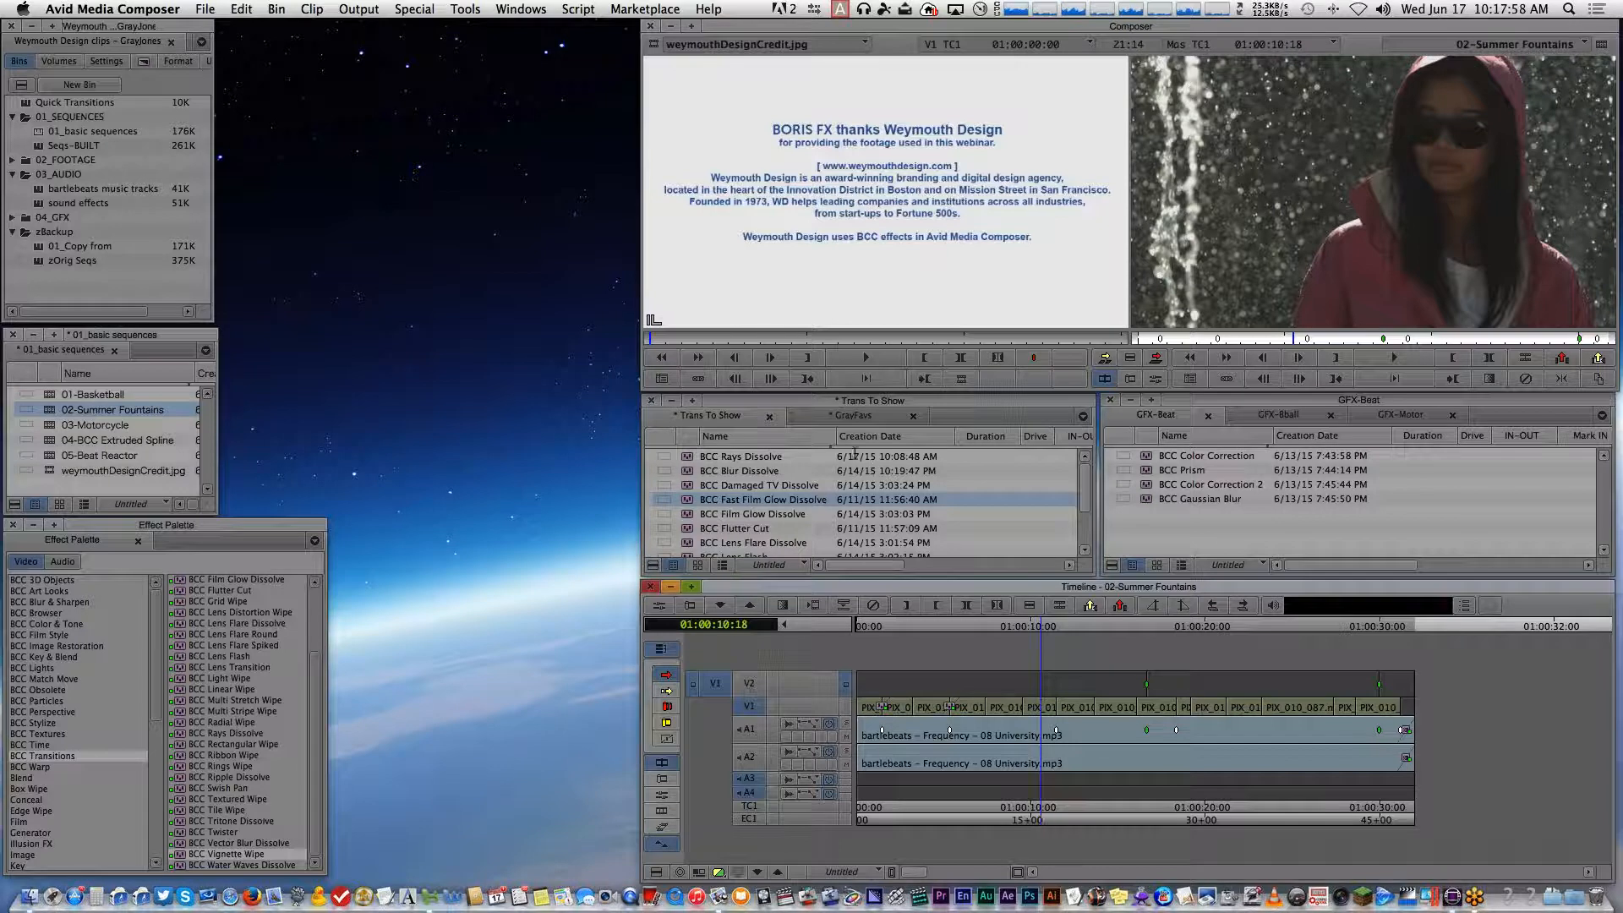
pyautogui.moveTo(744, 485); pyautogui.dragTo(1061, 708)
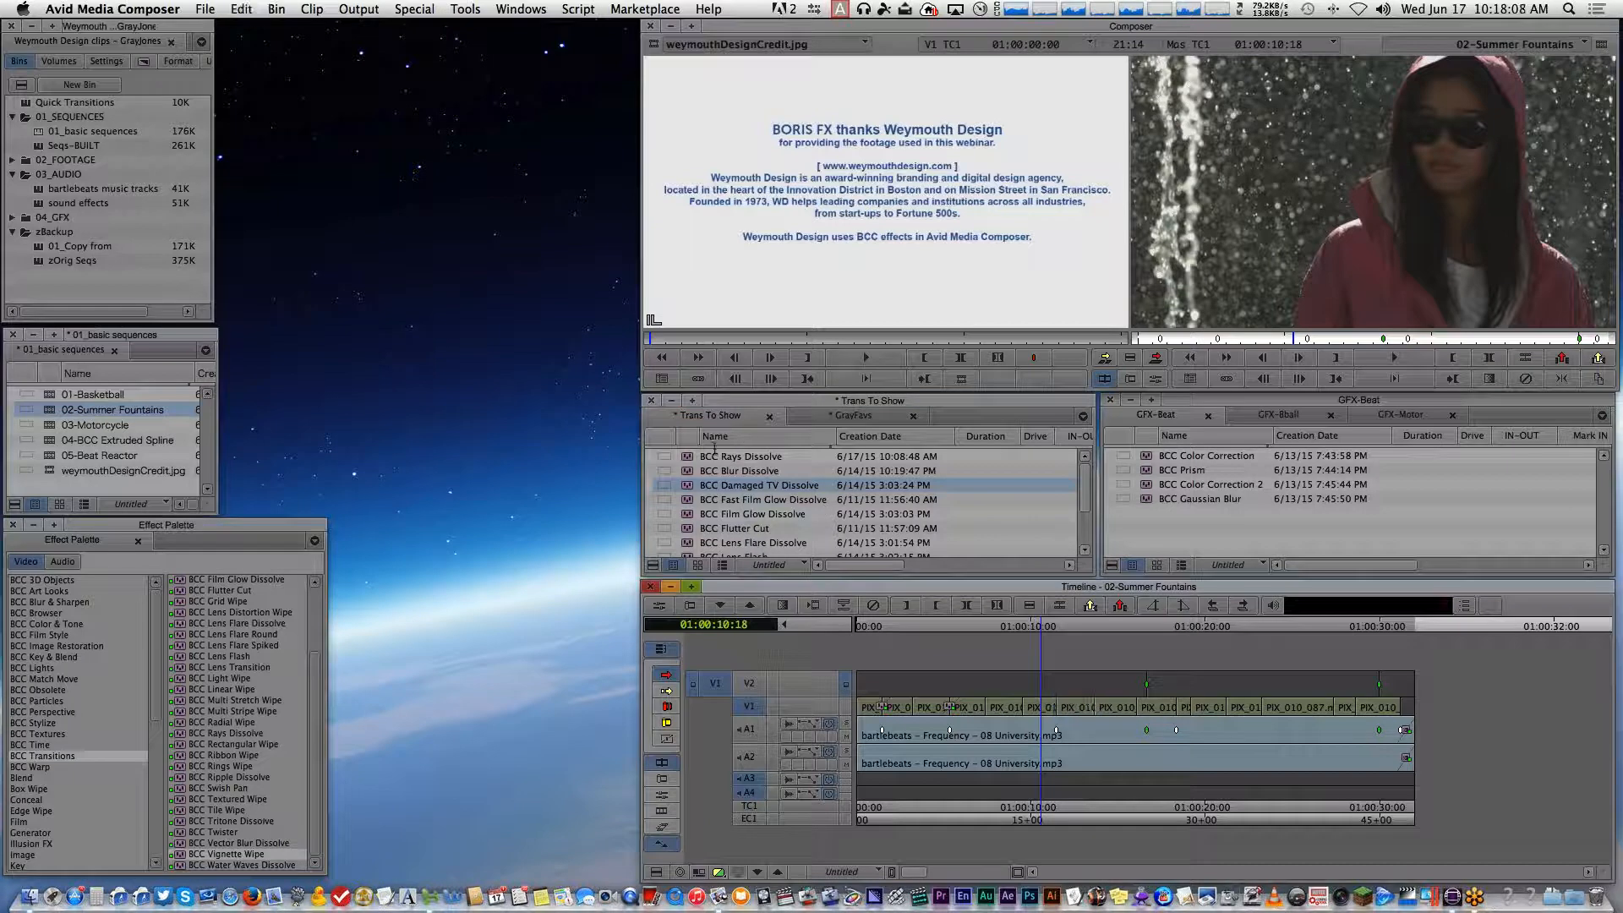
pyautogui.moveTo(695, 485); pyautogui.dragTo(1058, 706)
pyautogui.click(1155, 379)
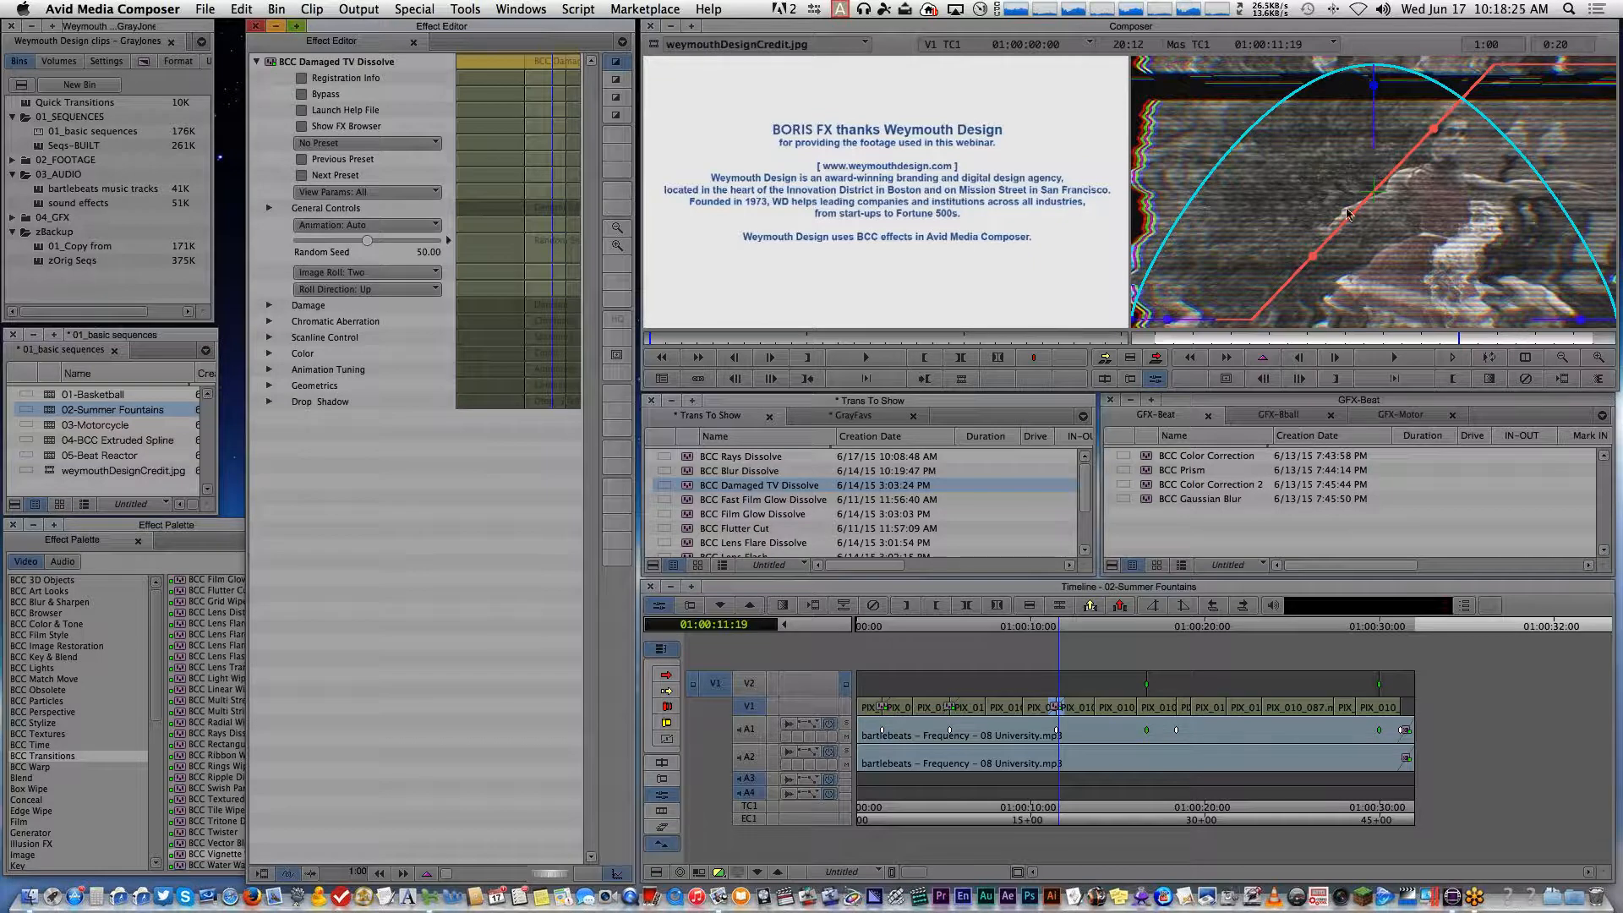
# Move back and forth through the Damaged TV Dissolve's frames to examine its image roll, static and edge distortion
pyautogui.press('Left')
pyautogui.press('Left')
pyautogui.press('Left')
pyautogui.press('Left')
pyautogui.press('Left')
pyautogui.press('Left')
pyautogui.press('Left')
pyautogui.press('Left')
pyautogui.press('Left')
pyautogui.press('Left')
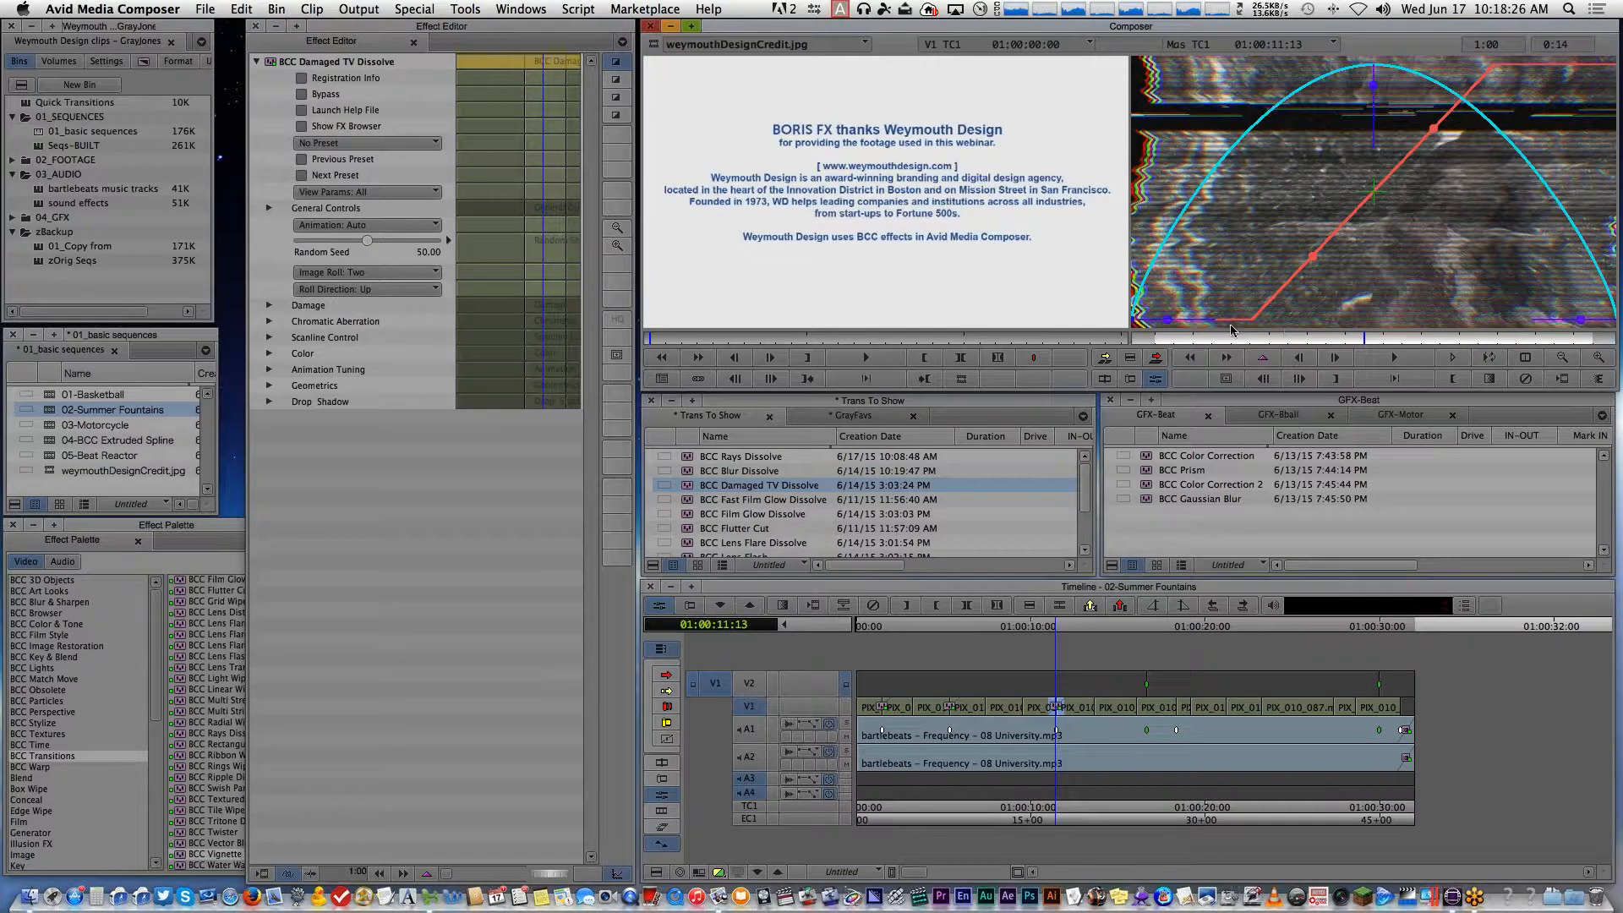
pyautogui.press('Right')
pyautogui.press('Right')
pyautogui.press('Right')
pyautogui.press('Right')
pyautogui.press('Right')
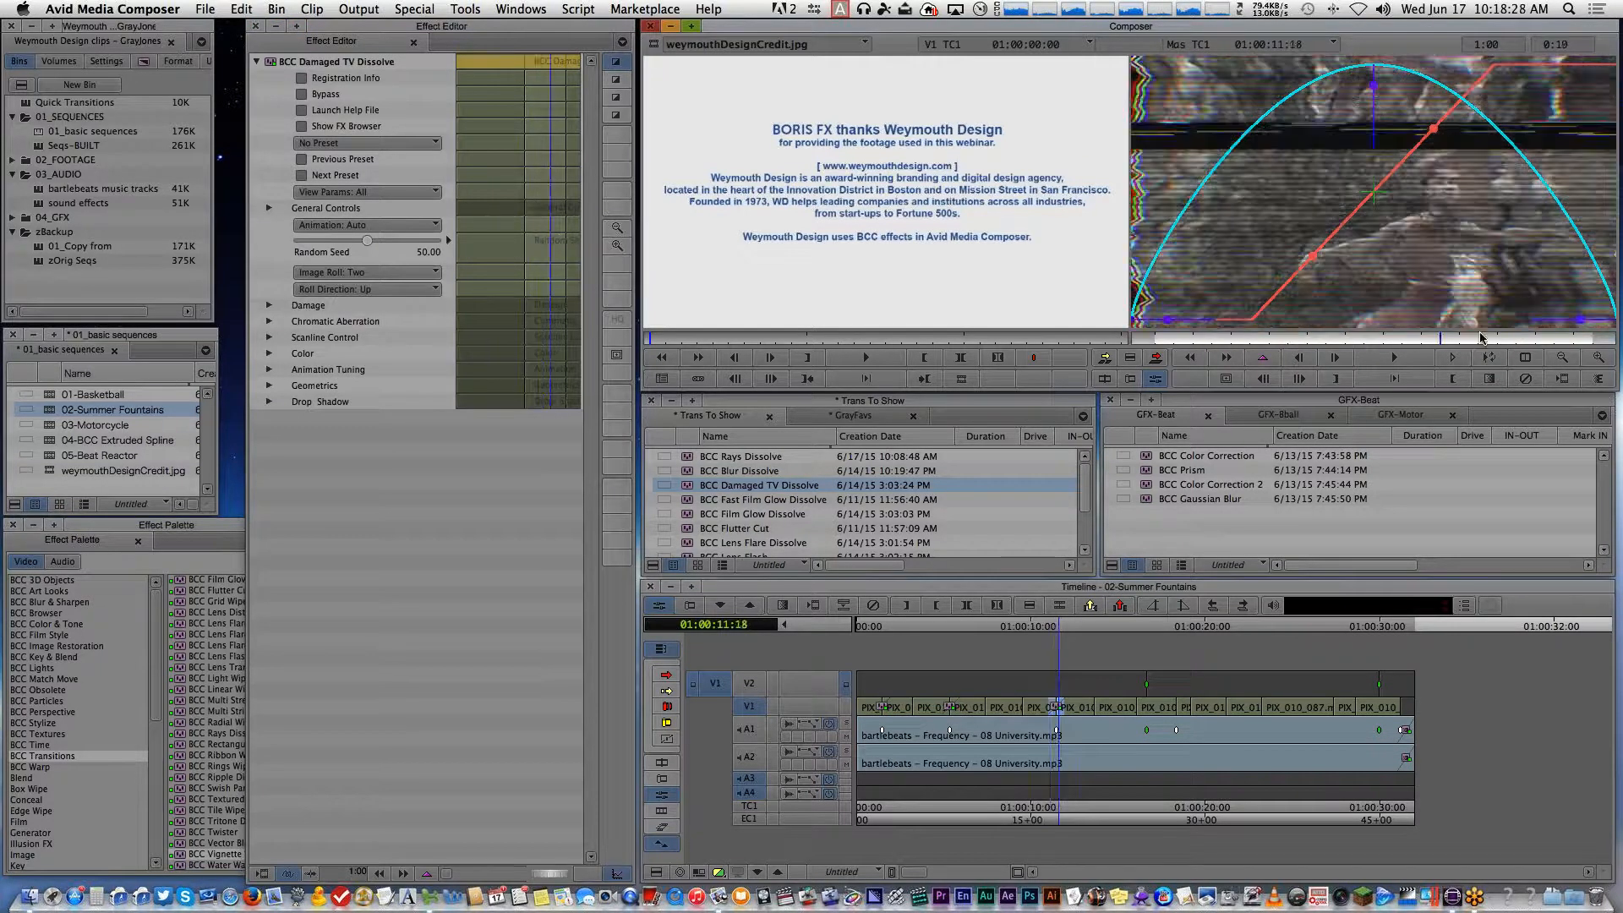
pyautogui.click(1316, 329)
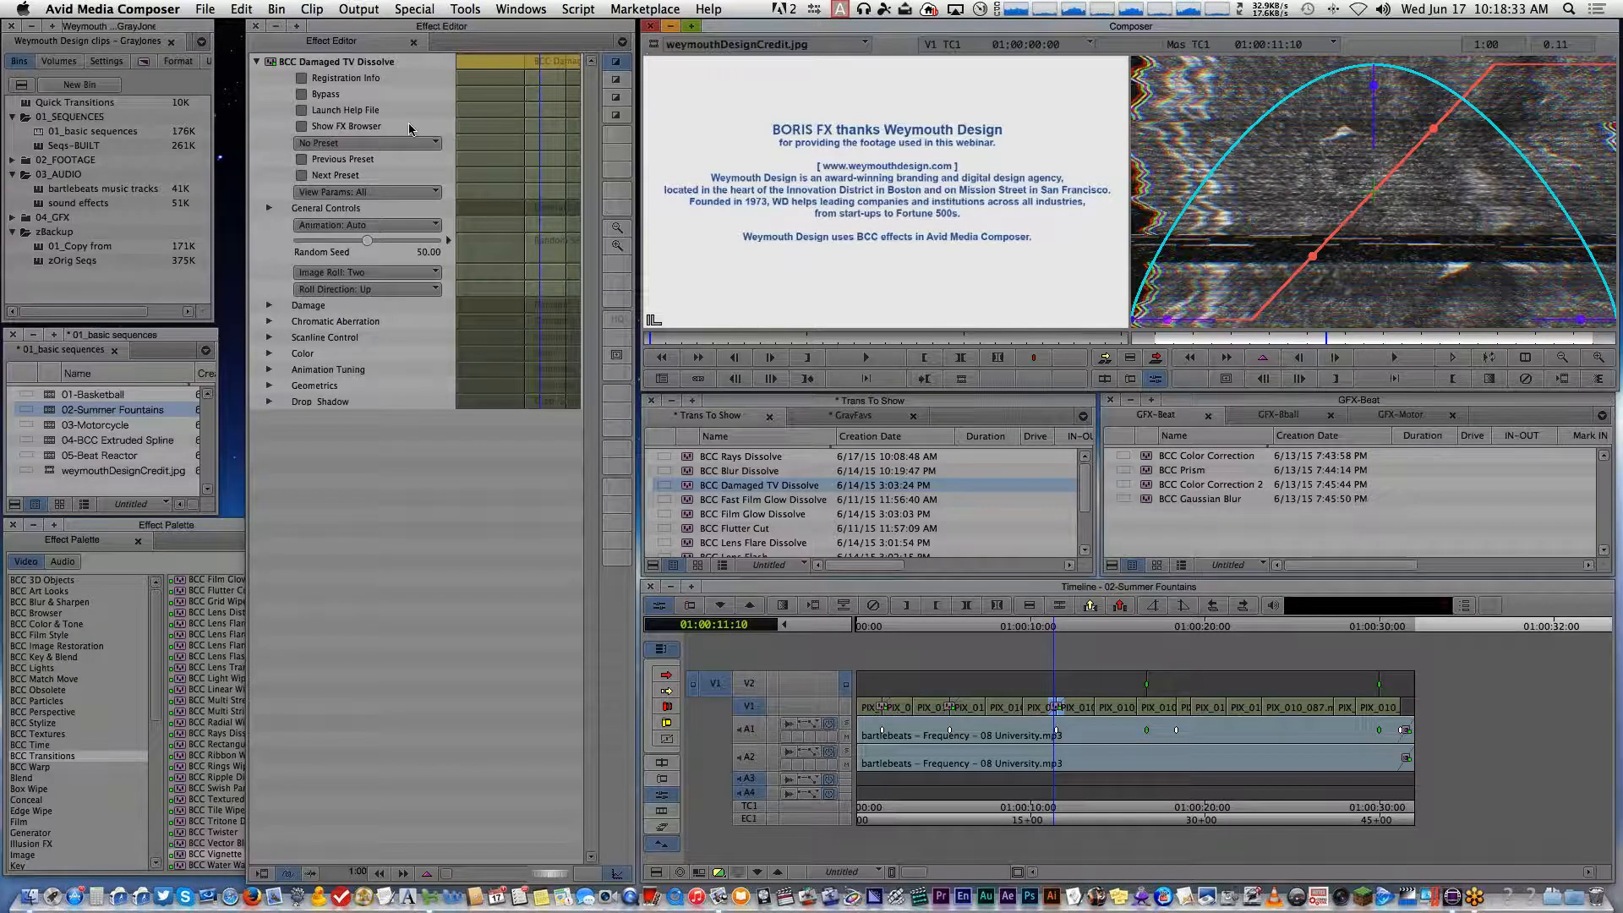
# Open the FX Browser for the Damaged TV Dissolve and preview the RollUpDD preset by scrubbing and playing it
pyautogui.click(301, 126)
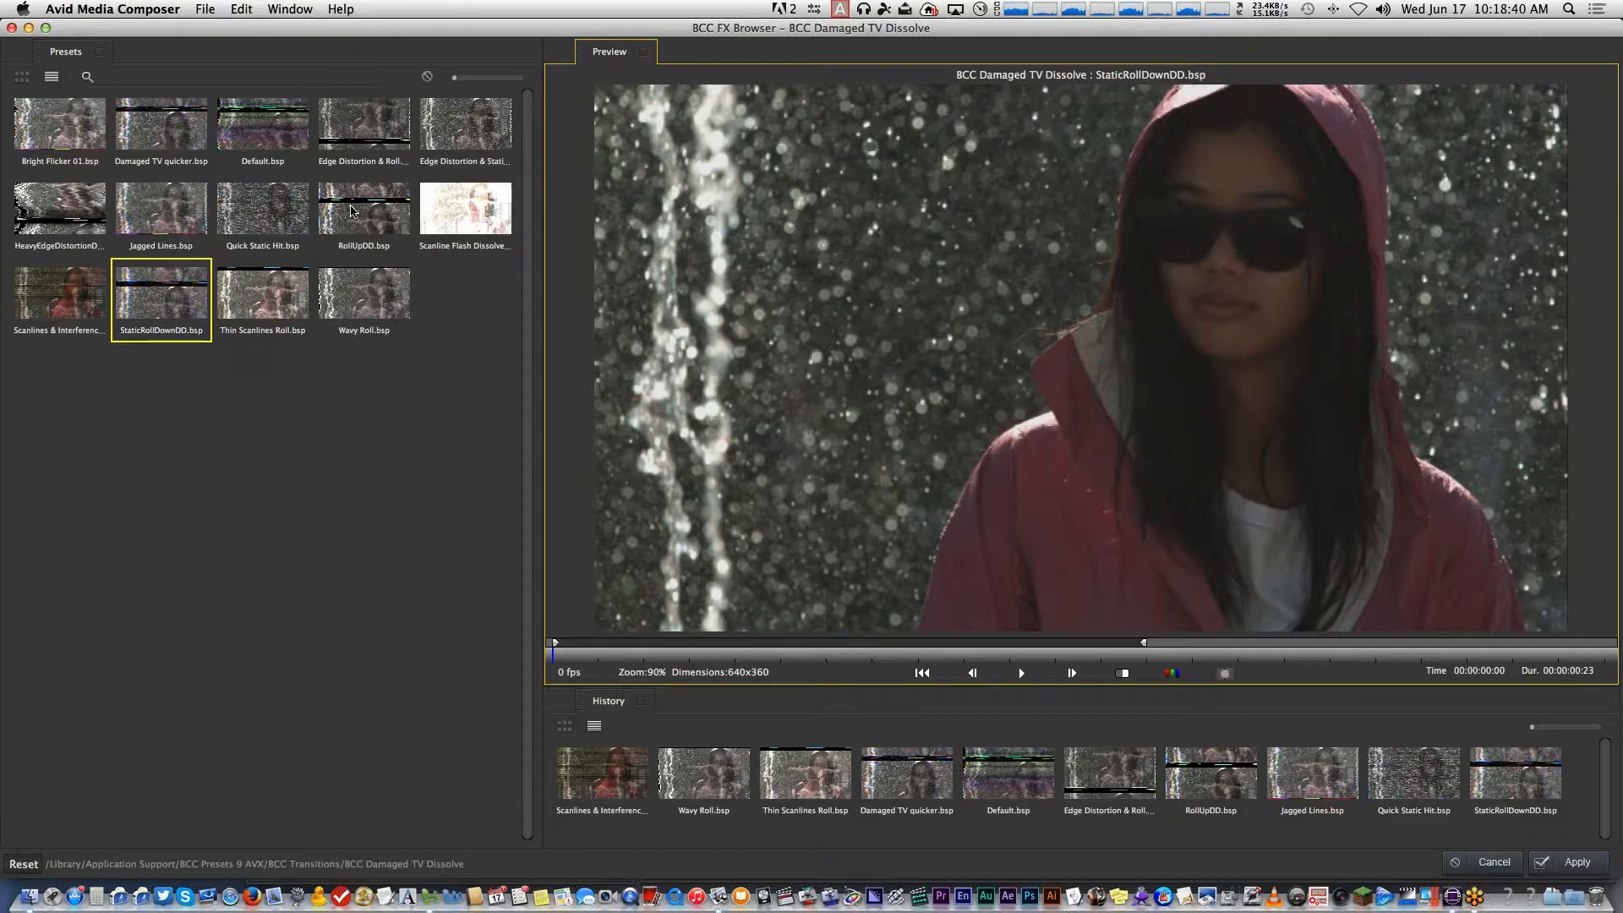
pyautogui.click(353, 211)
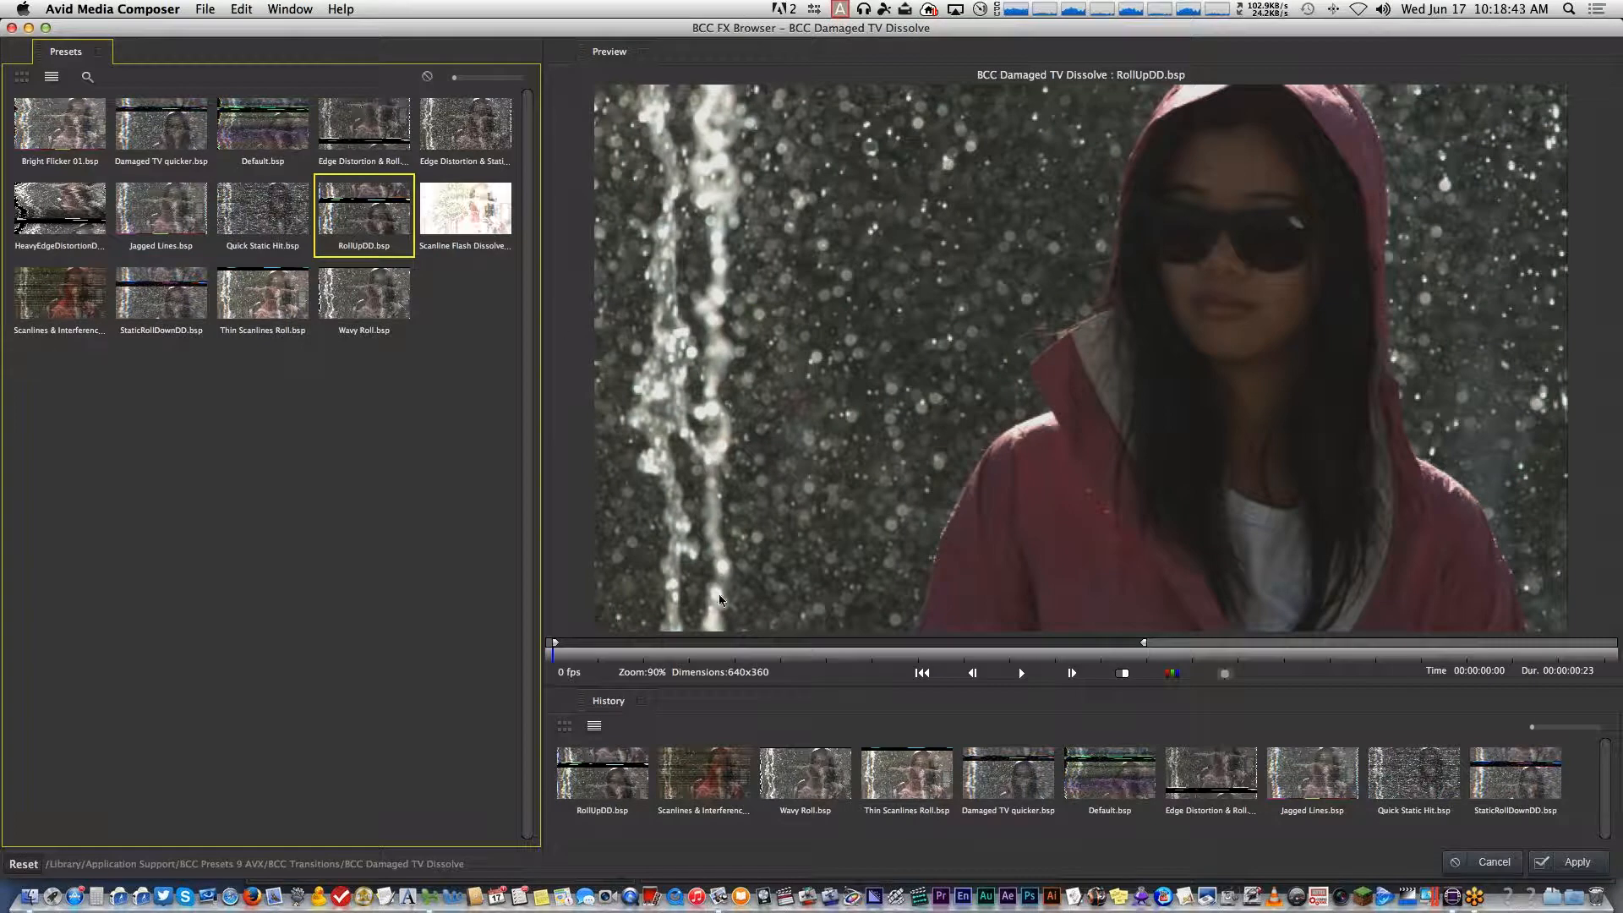
pyautogui.click(705, 642)
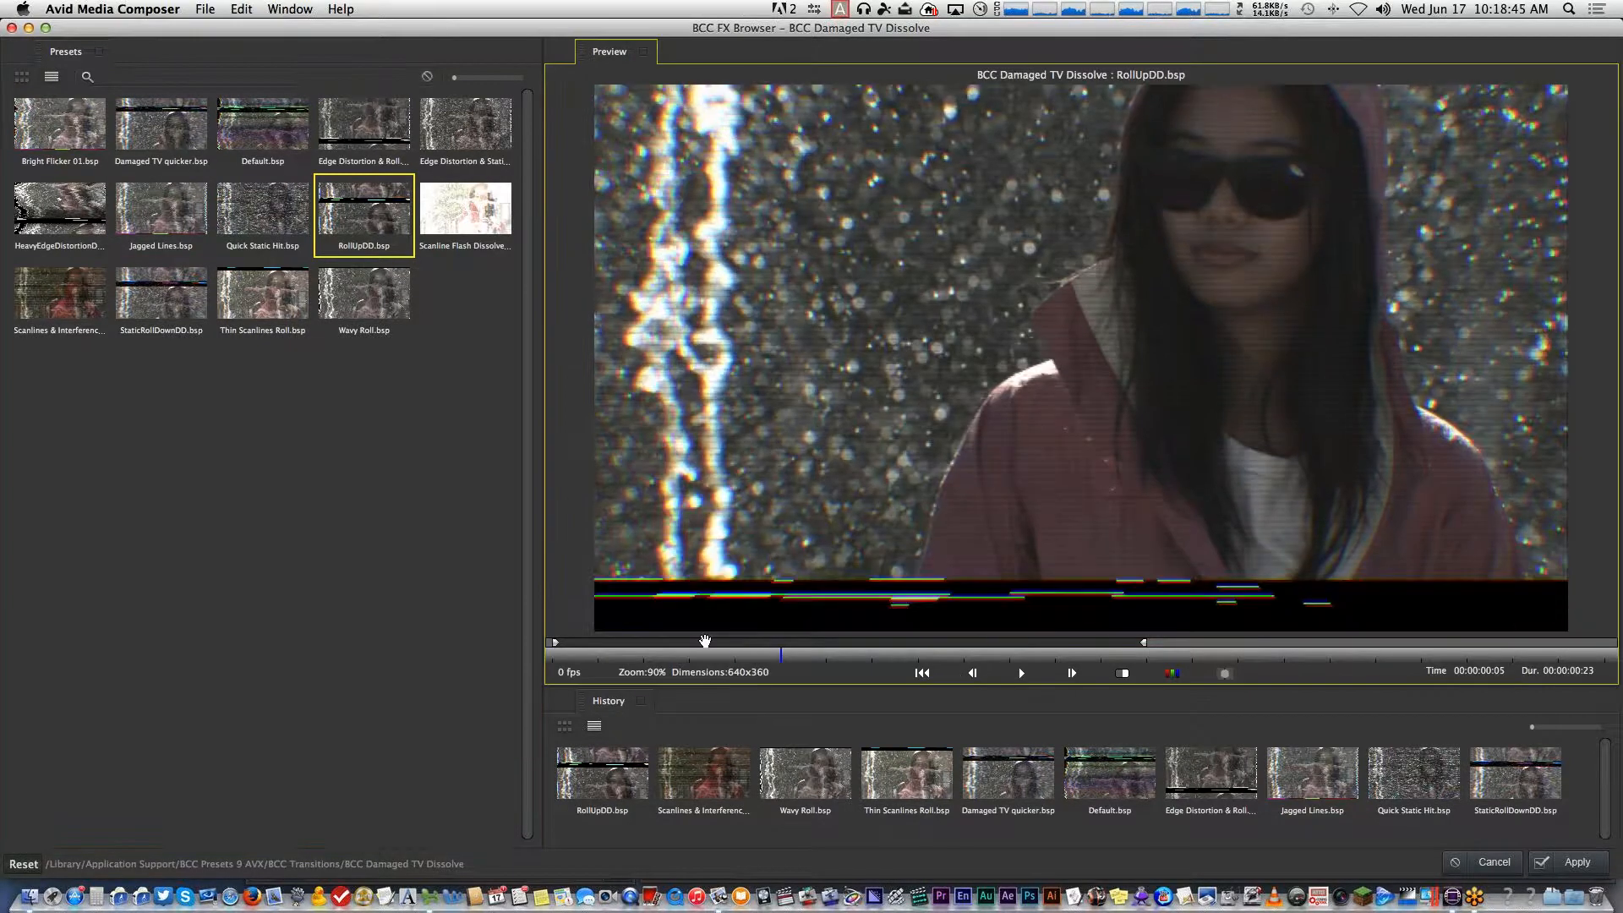
pyautogui.click(704, 642)
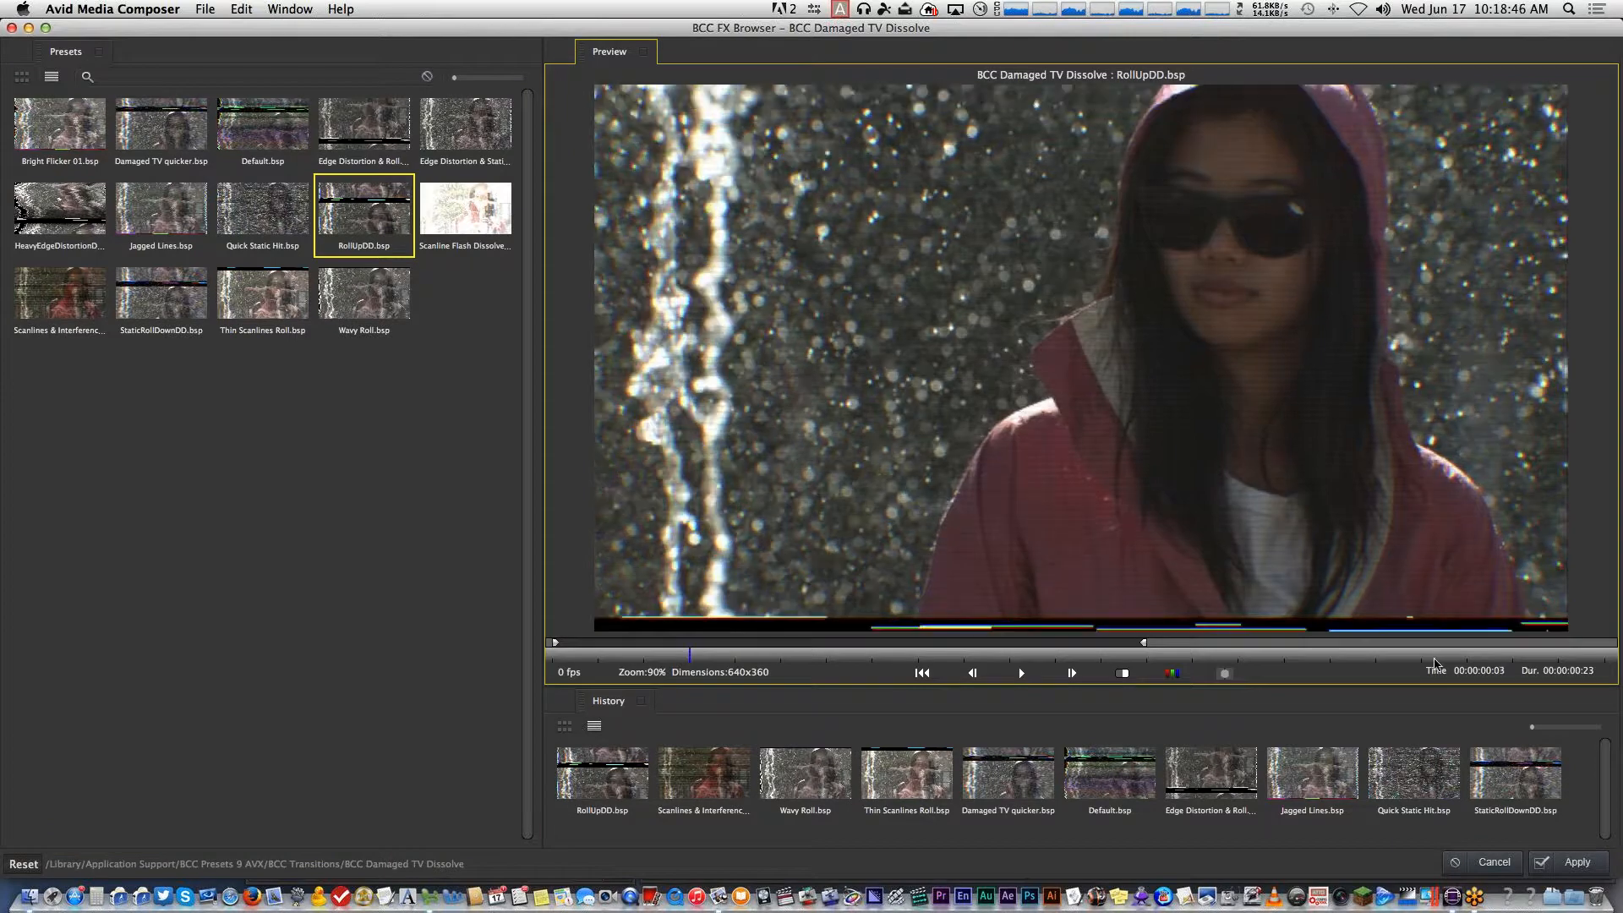
pyautogui.click(1378, 656)
pyautogui.click(1021, 673)
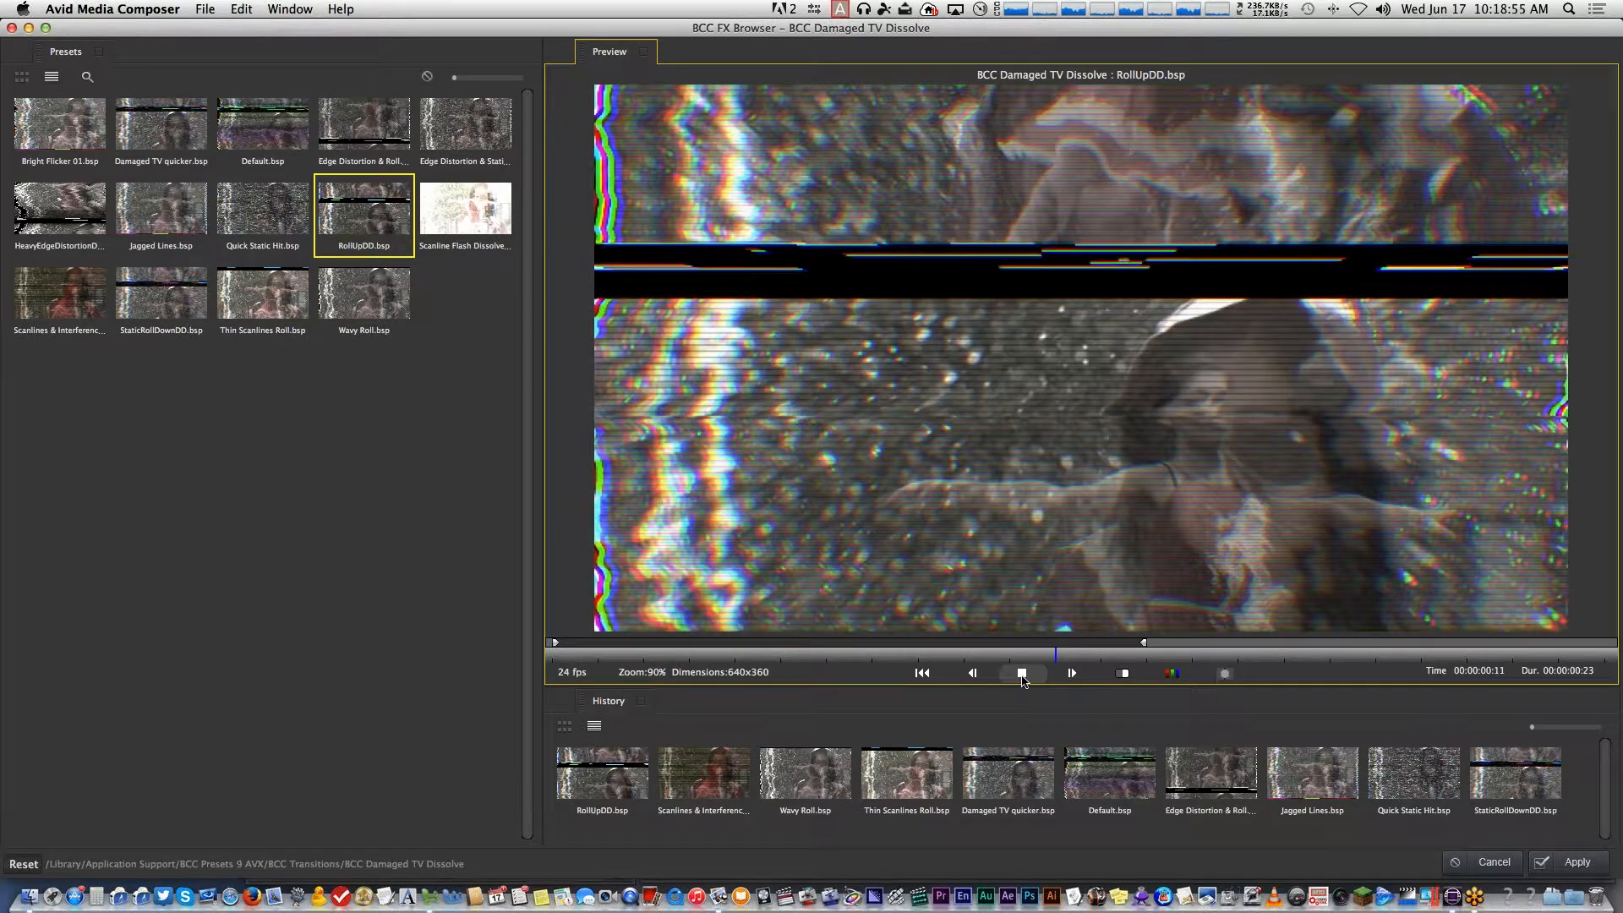
pyautogui.click(1022, 675)
pyautogui.click(919, 655)
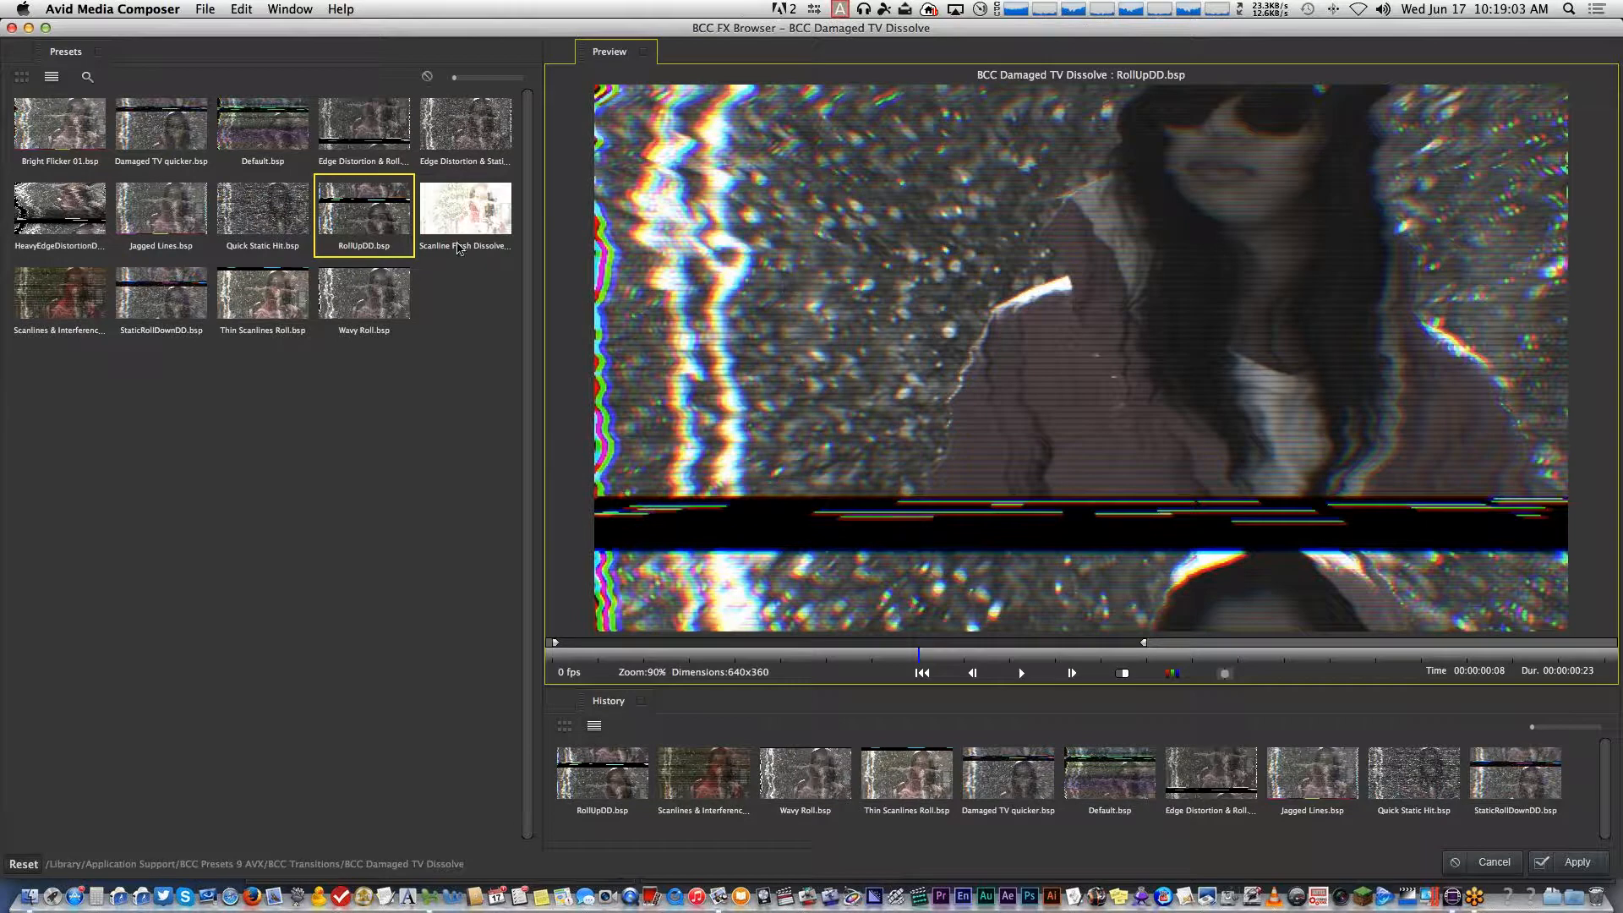
# Compare the Quick Static Hit preset with RollUpDD and apply RollUpDD to the Damaged TV Dissolve
pyautogui.click(263, 209)
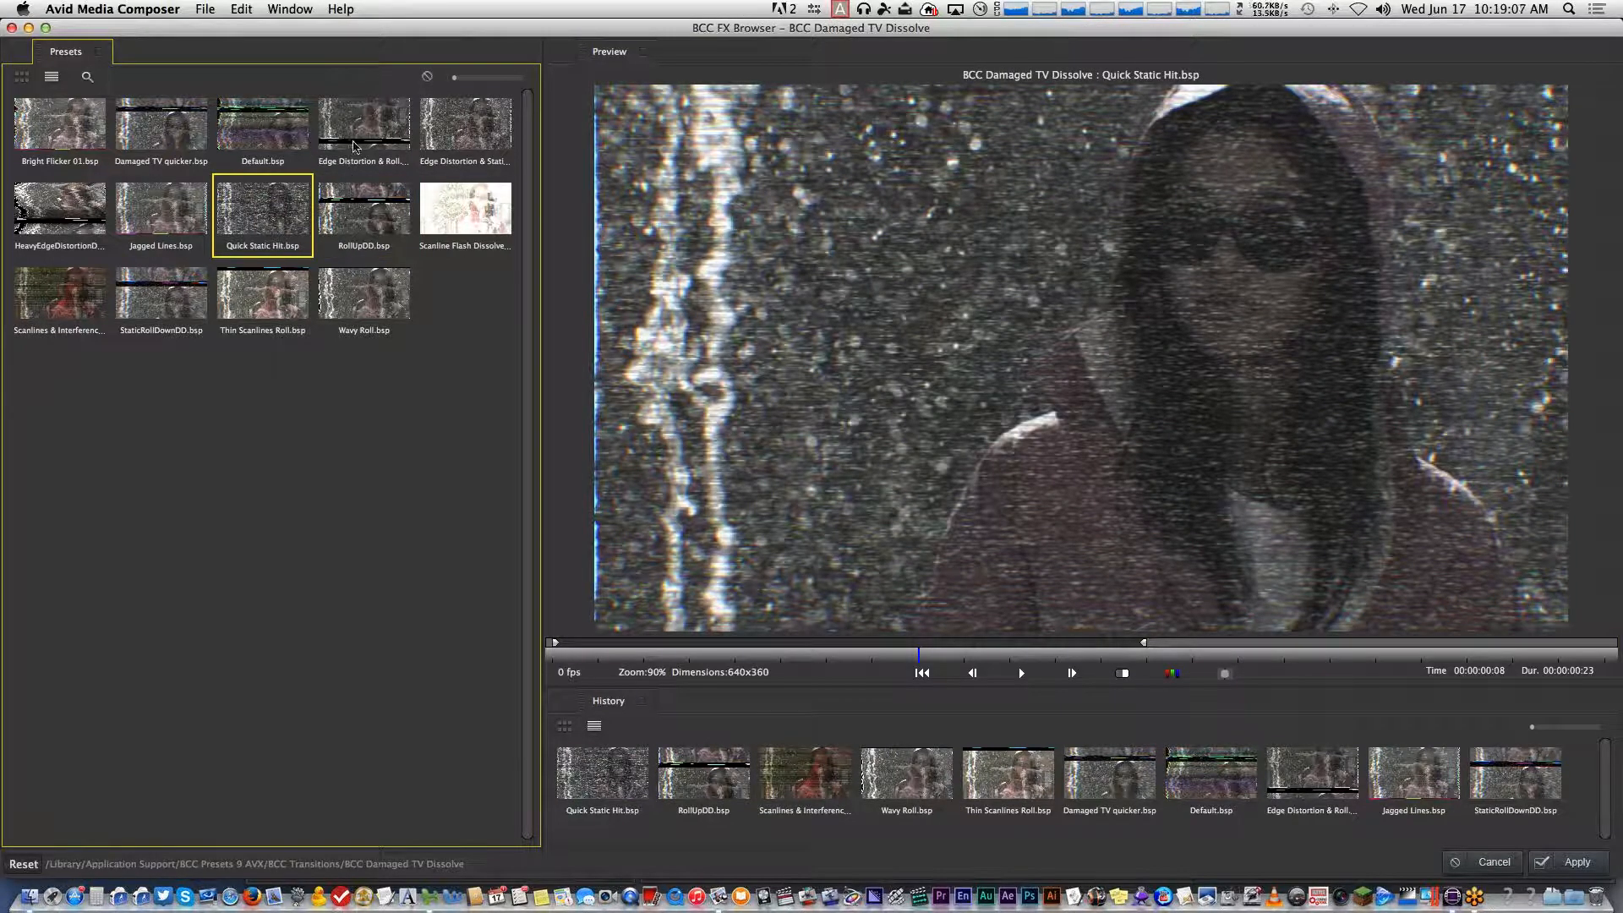
pyautogui.click(366, 222)
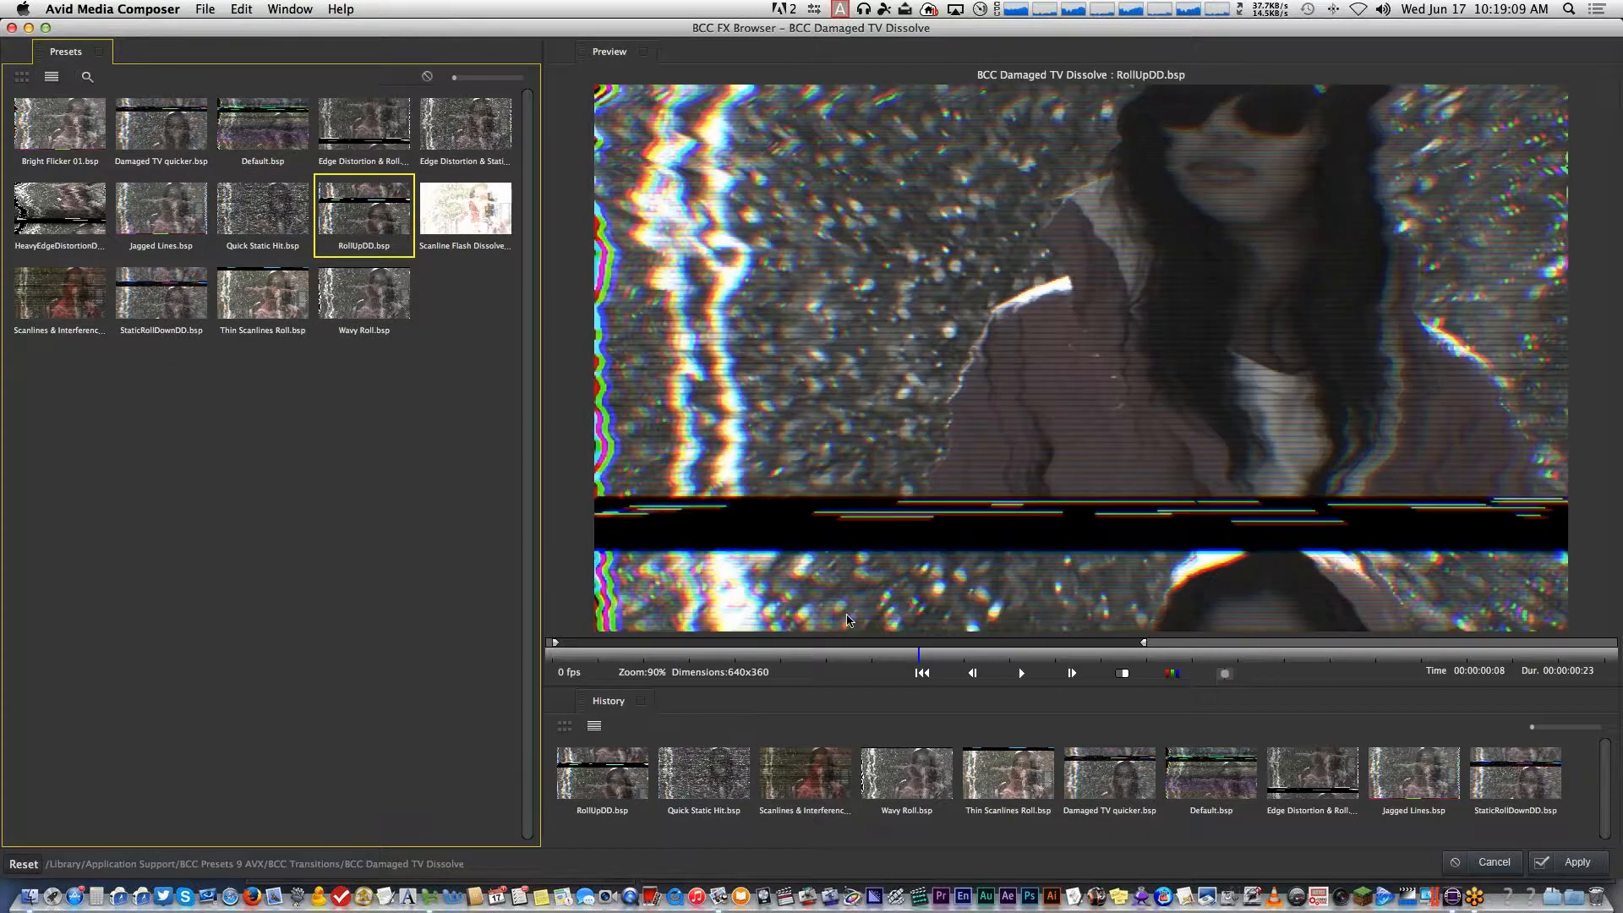
pyautogui.moveTo(833, 656)
pyautogui.mouseDown()
pyautogui.moveTo(689, 652)
pyautogui.moveTo(1096, 640)
pyautogui.moveTo(820, 639)
pyautogui.mouseUp()
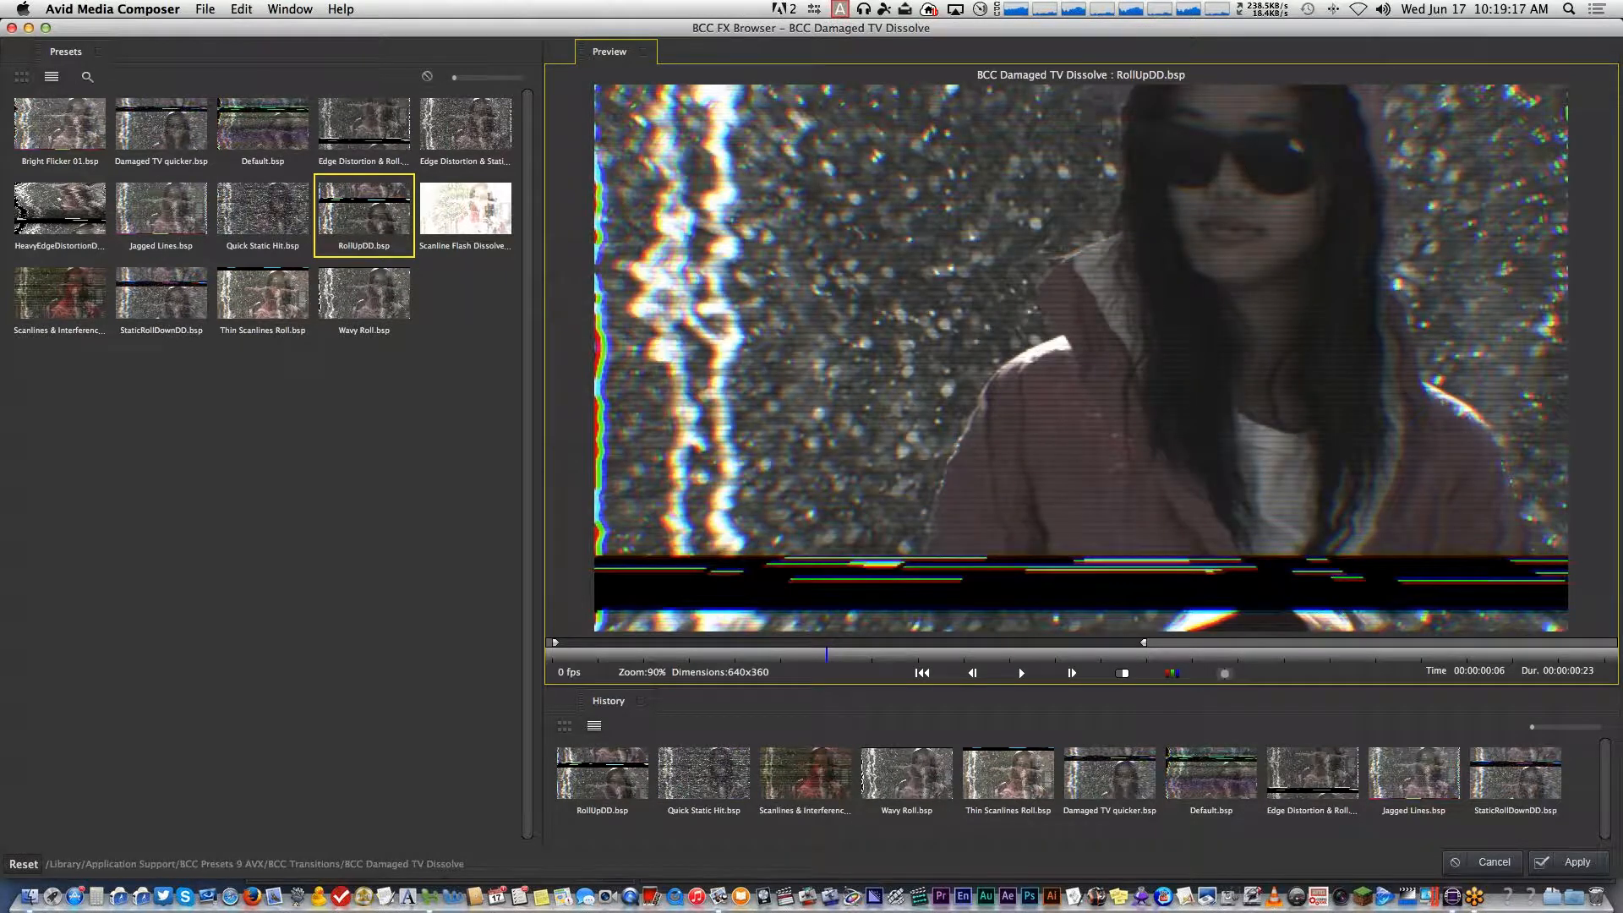
pyautogui.click(1570, 862)
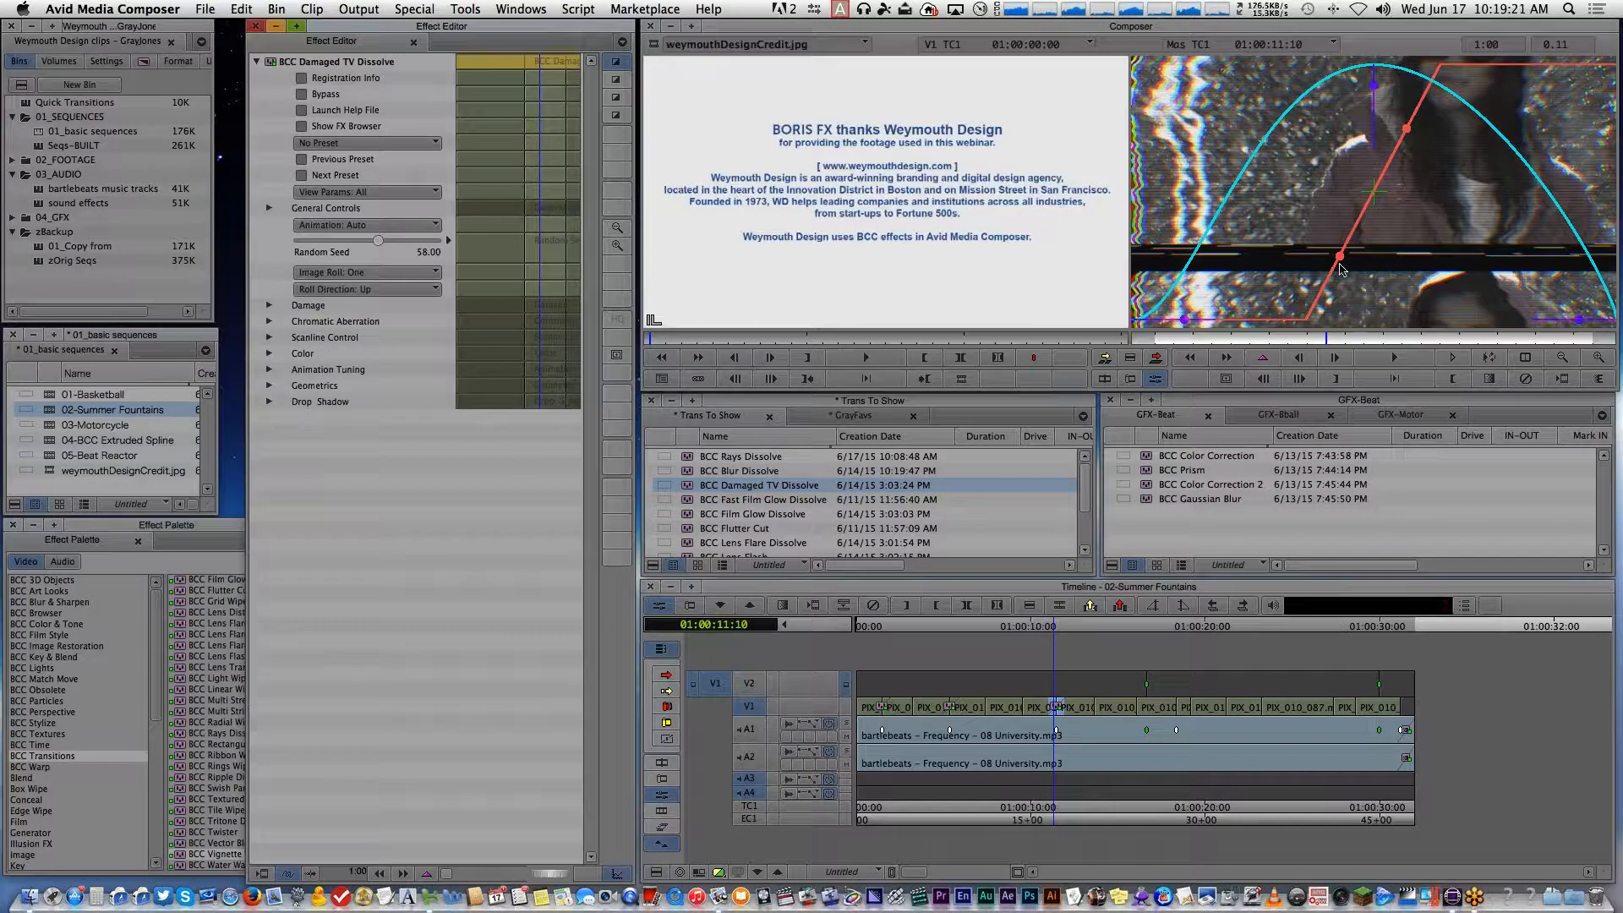
# Scrub through the Damaged TV Dissolve and steepen its mix ramp by moving the curve's lower point slightly later in time
pyautogui.moveTo(1305, 340)
pyautogui.mouseDown()
pyautogui.moveTo(1269, 338)
pyautogui.moveTo(1320, 335)
pyautogui.mouseUp()
pyautogui.press('Right')
pyautogui.press('Right')
pyautogui.press('Right')
pyautogui.press('Right')
pyautogui.press('Right')
pyautogui.press('Right')
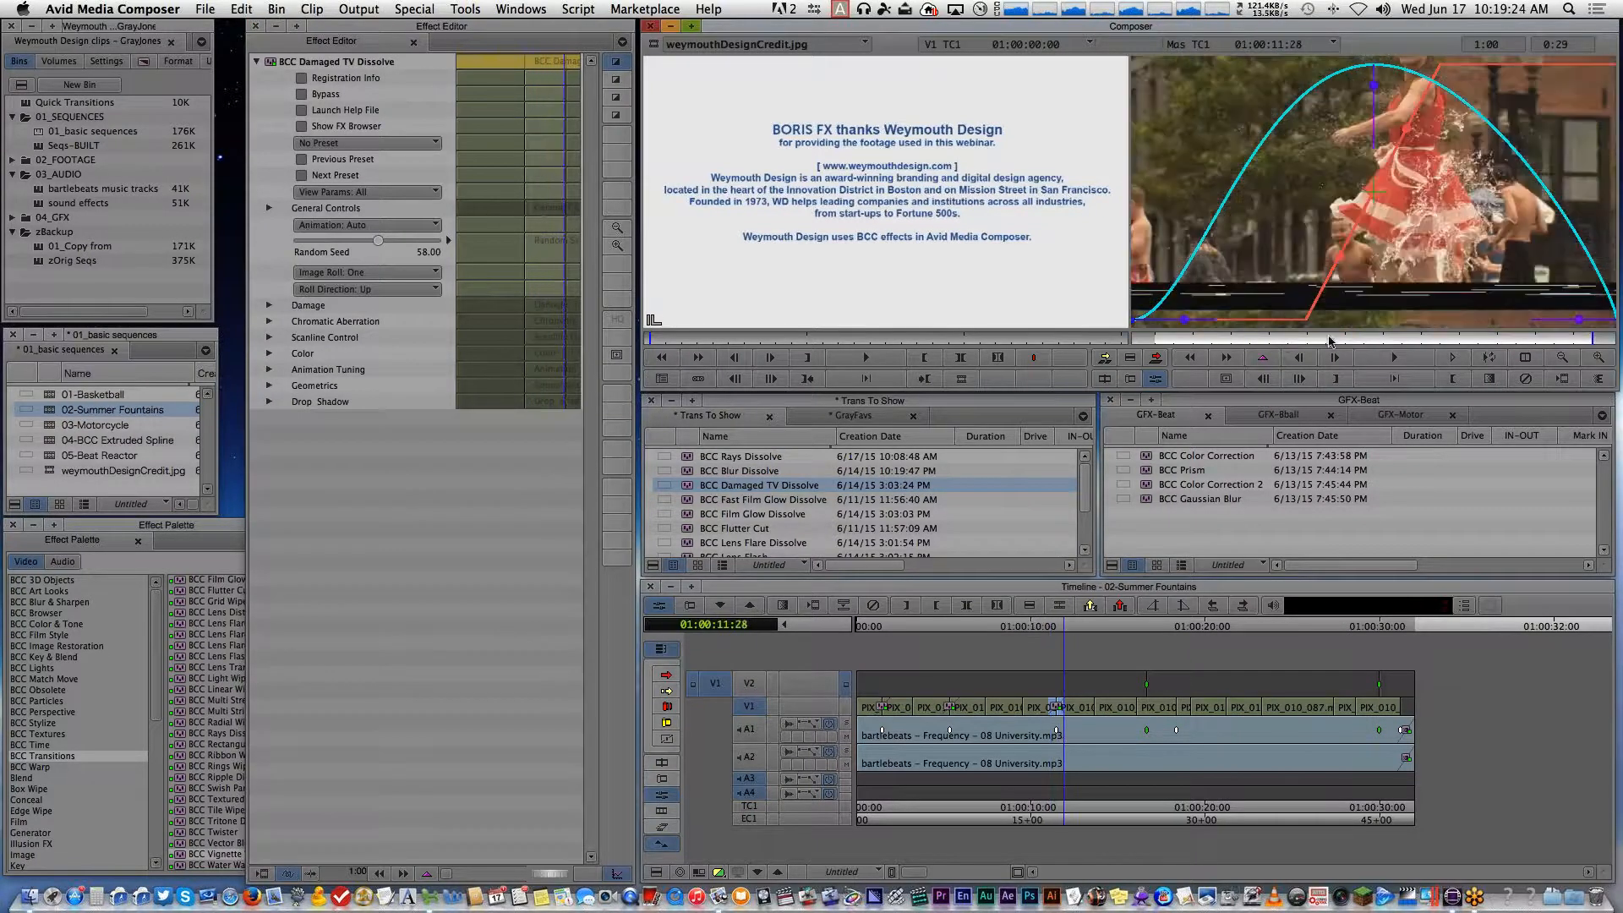
pyautogui.press('Right')
pyautogui.press('Right')
pyautogui.press('Right')
pyautogui.press('Right')
pyautogui.press('Right')
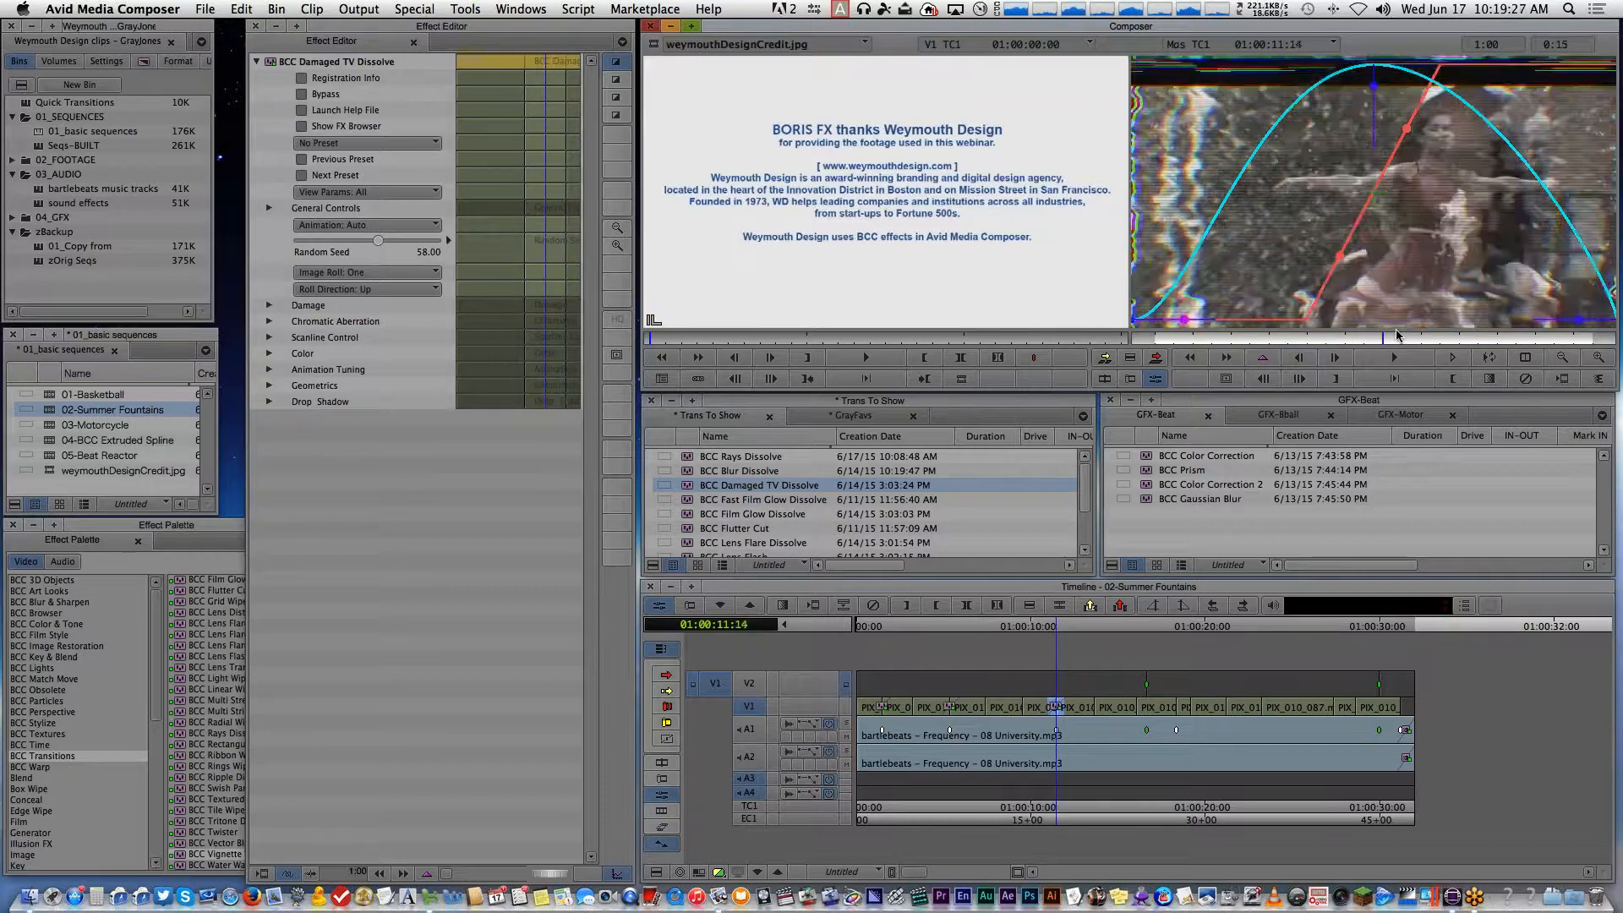
pyautogui.moveTo(1345, 262)
pyautogui.mouseDown()
pyautogui.moveTo(1303, 252)
pyautogui.moveTo(1350, 257)
pyautogui.mouseUp()
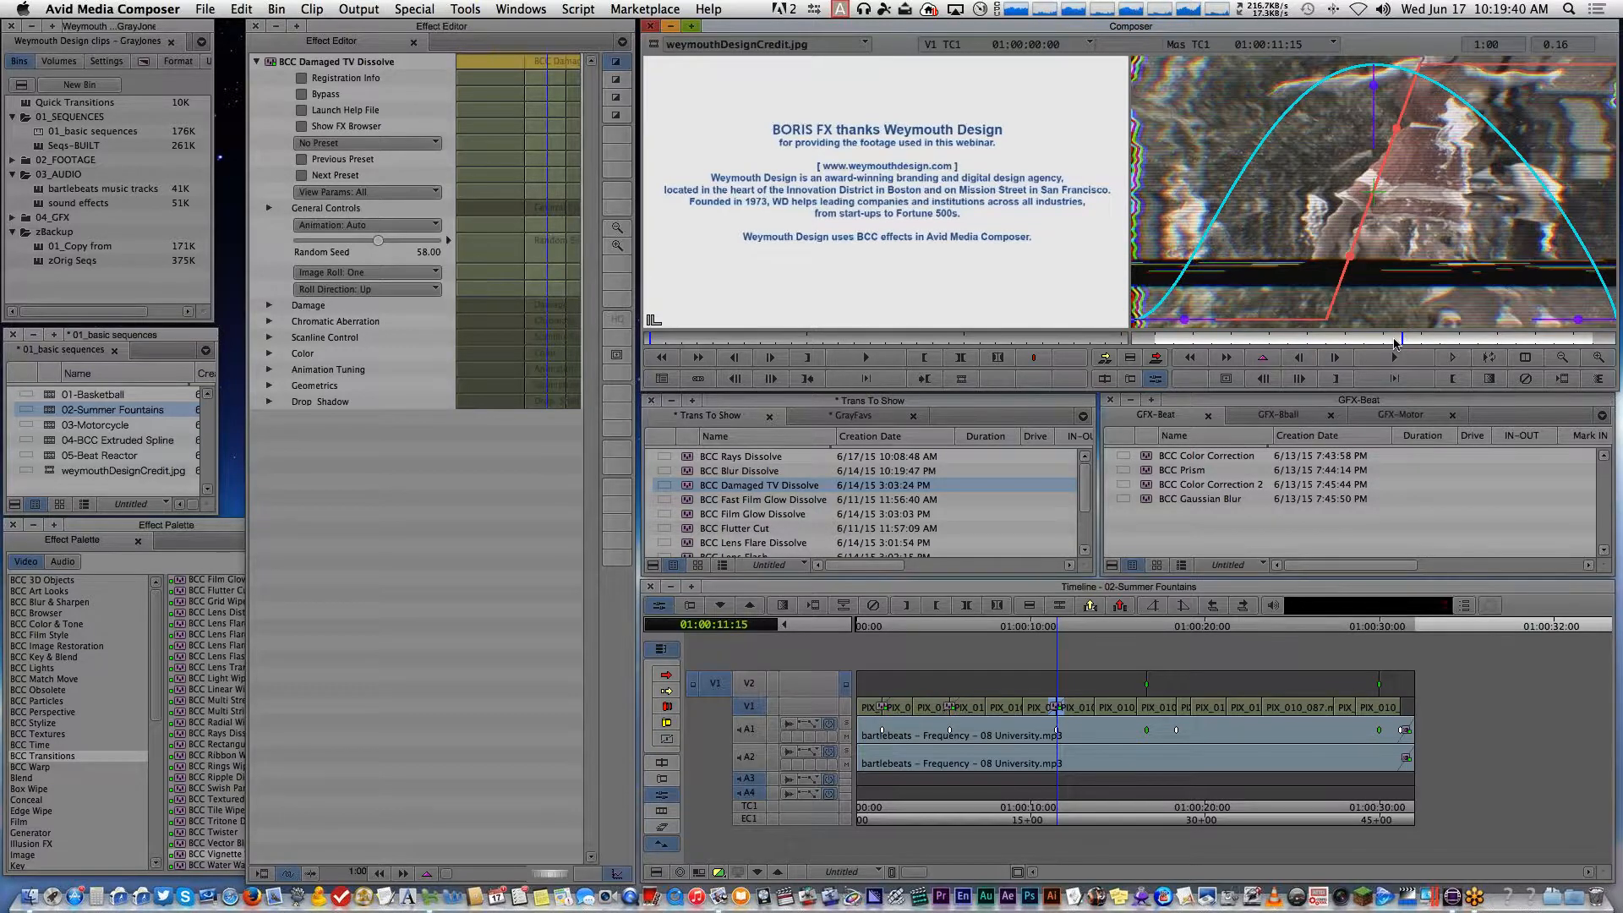
# Step back through the Damaged TV Dissolve's frames and play it to examine the adjusted mix ramp
pyautogui.press('Right')
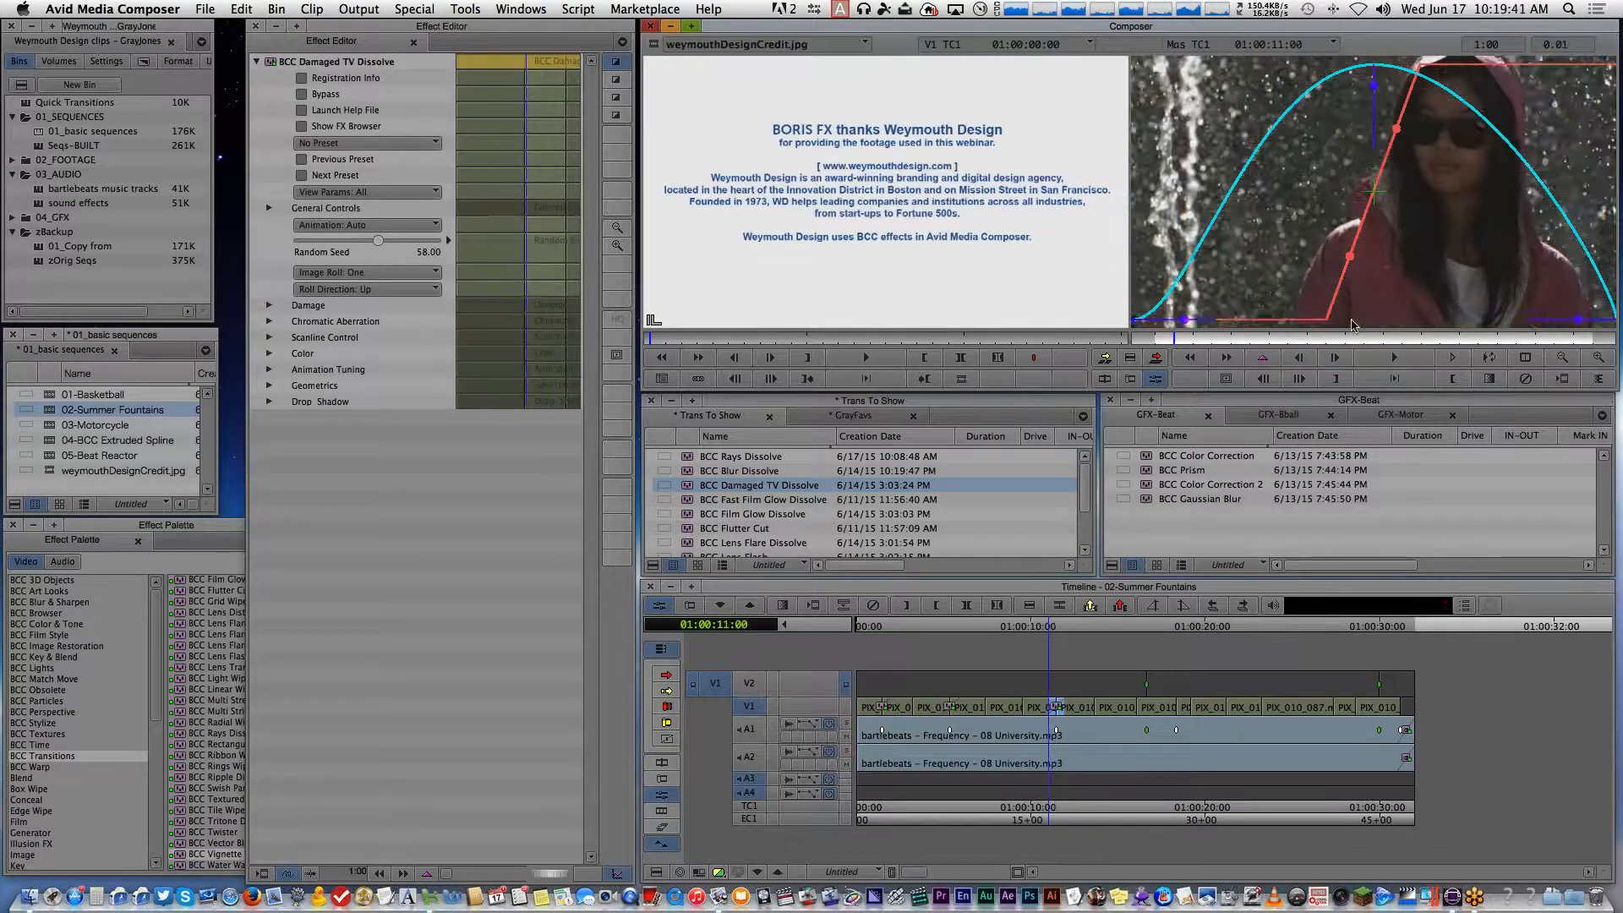
pyautogui.press('Left')
pyautogui.press('Left')
pyautogui.press('Left')
pyautogui.press('Left')
pyautogui.press('Left')
pyautogui.press('Left')
pyautogui.press('Left')
pyautogui.press('Left')
pyautogui.press('Left')
pyautogui.press('Left')
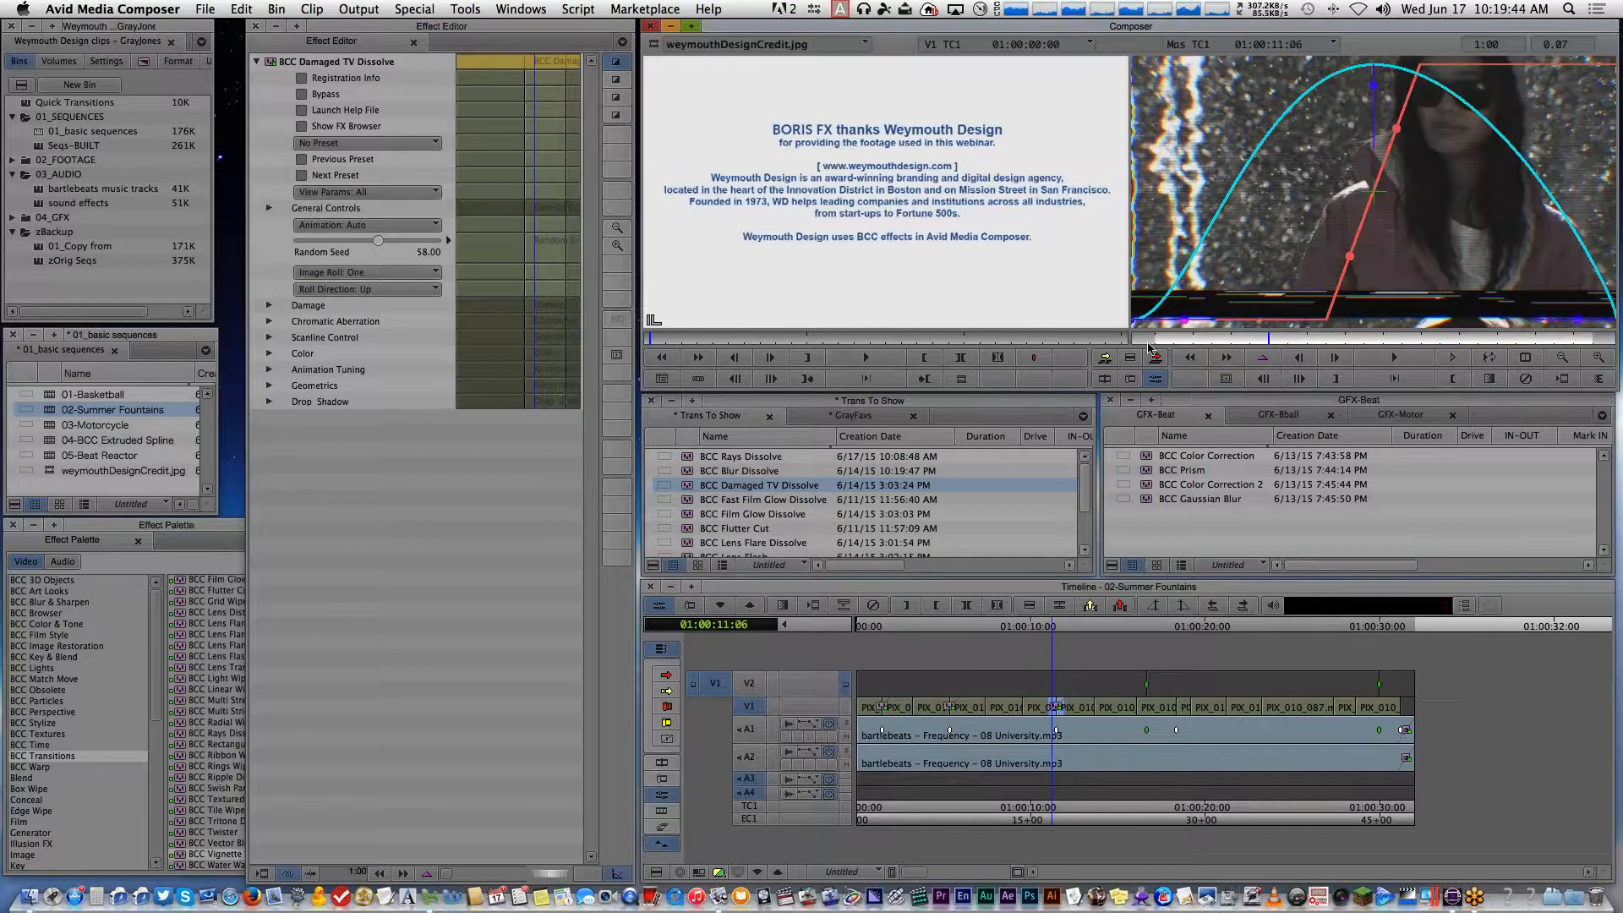
pyautogui.press('space')
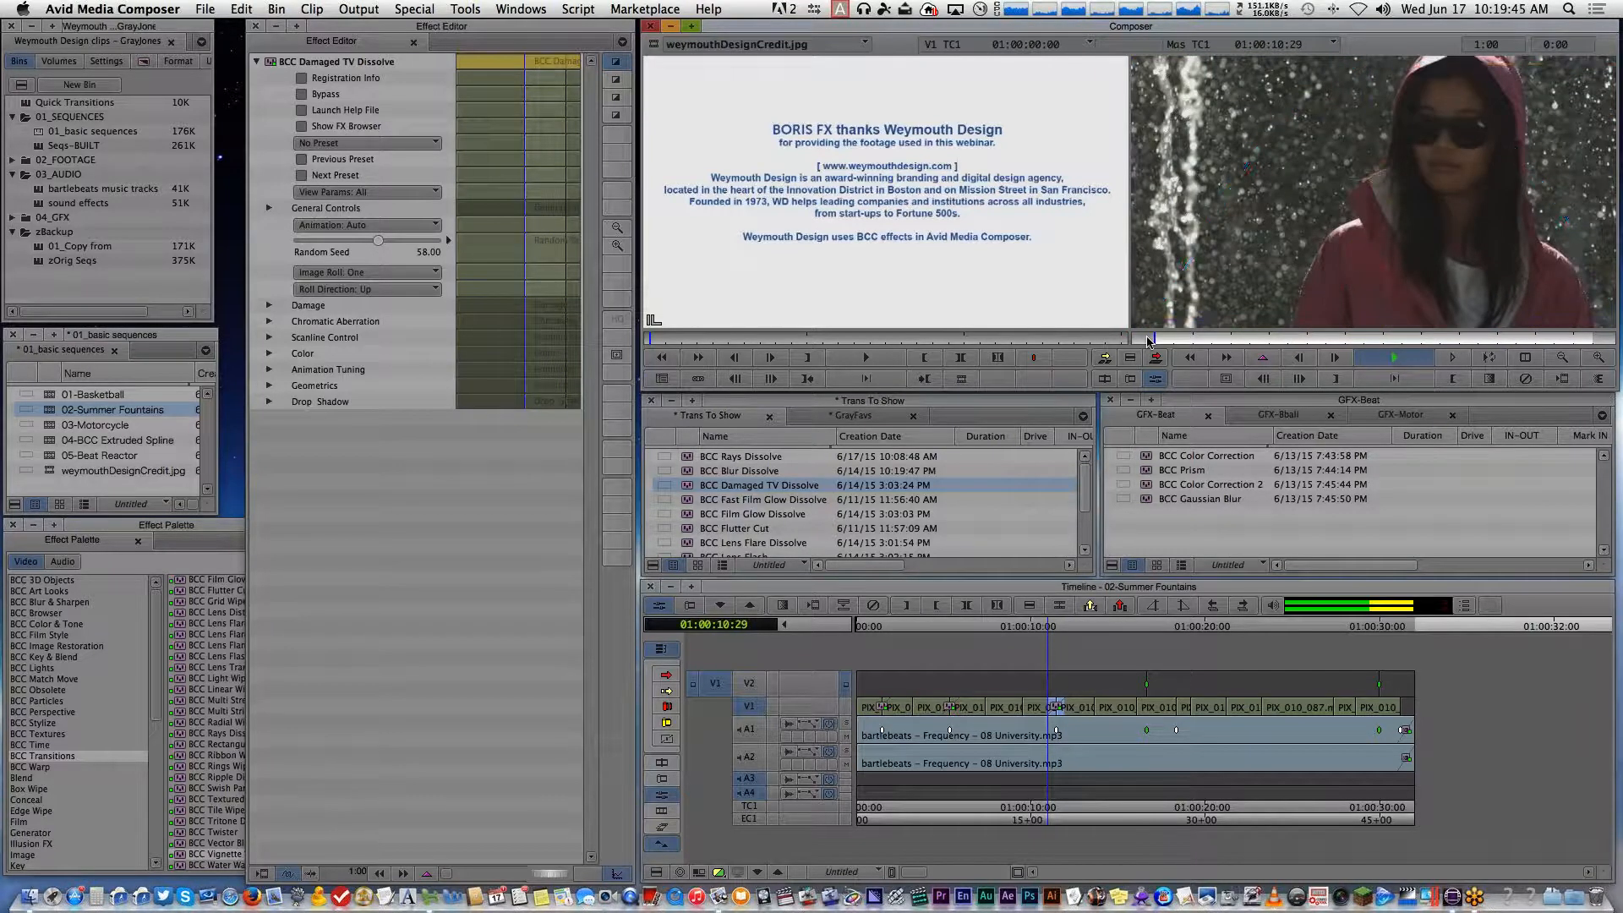
pyautogui.press('space')
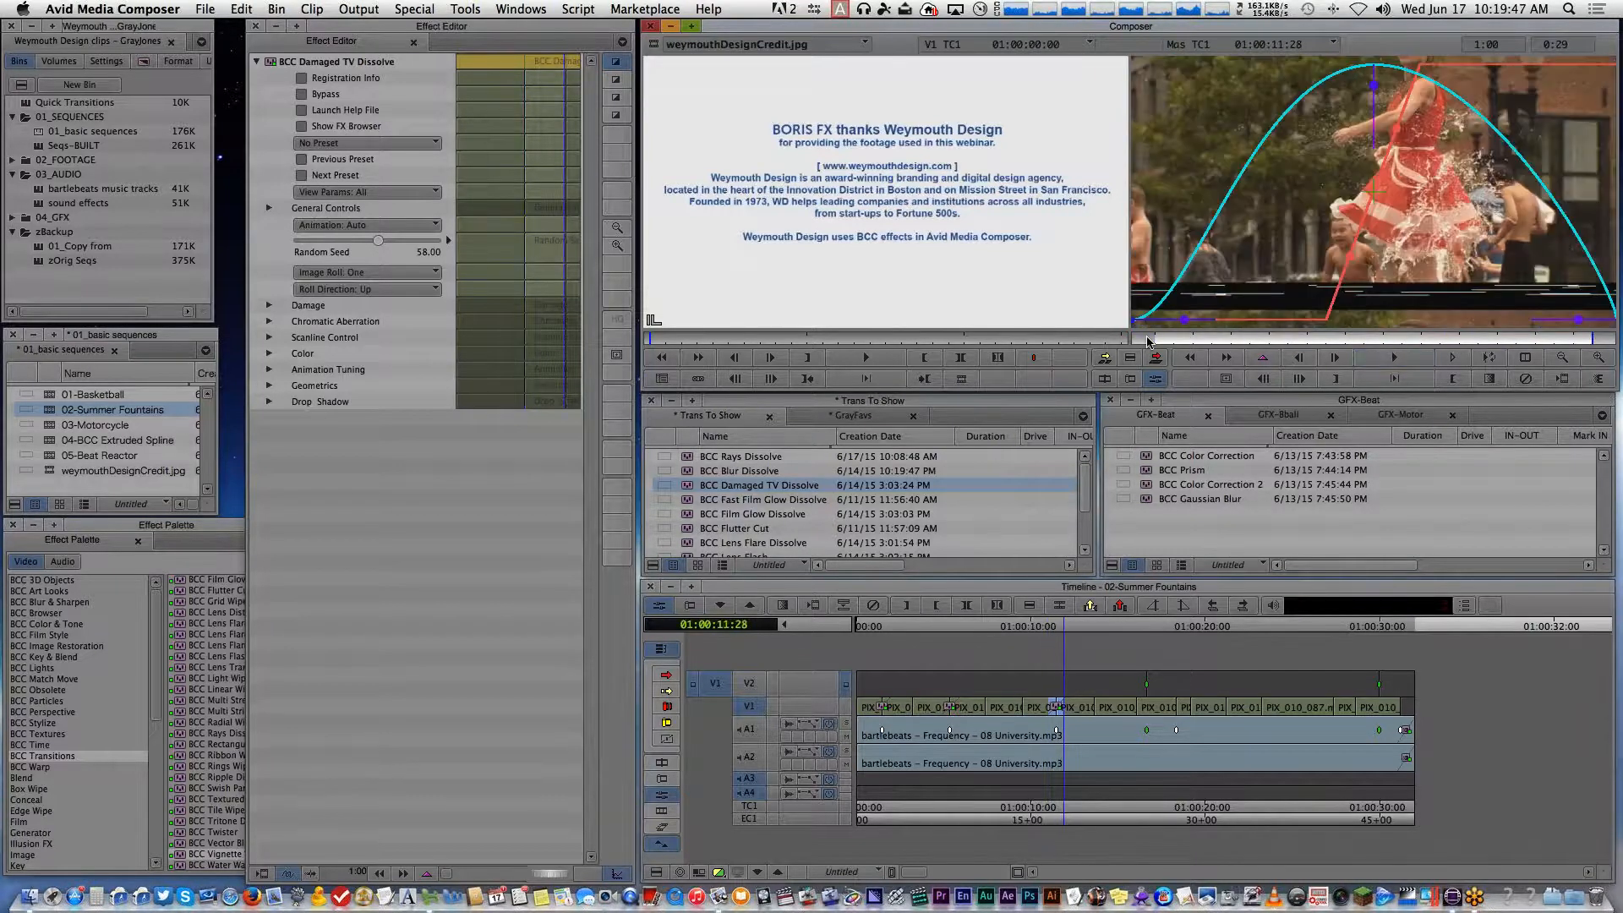
# Apply BCC Lens Transition to the cut between the fountains and the bike rider near 01:00:18:10 and scrub through it
pyautogui.click(1183, 824)
pyautogui.click(1182, 824)
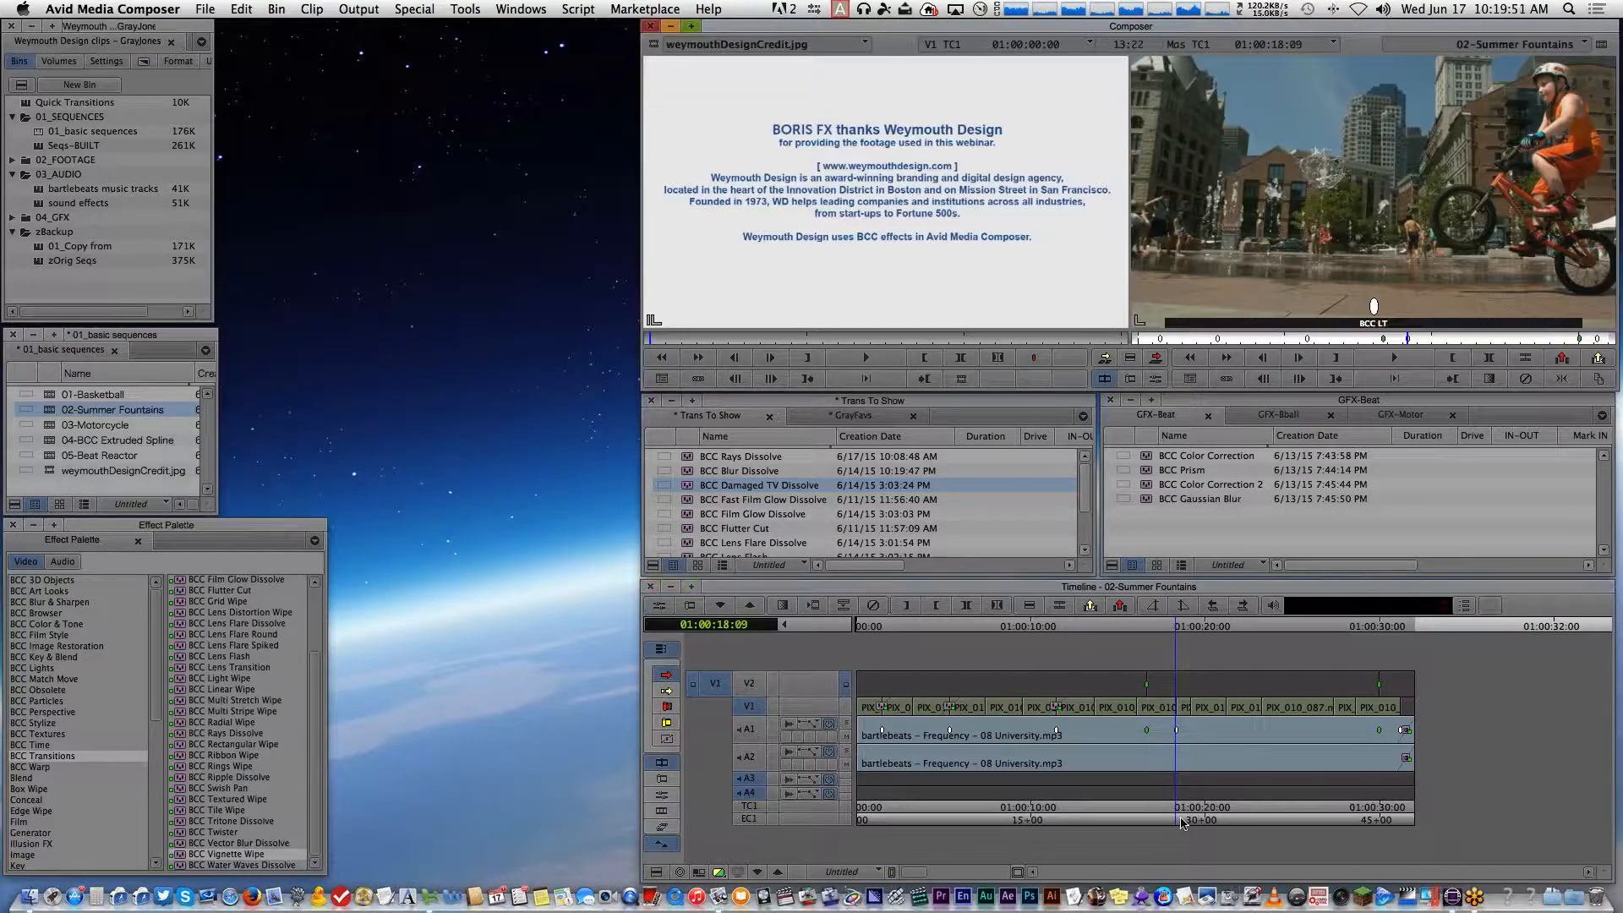
pyautogui.press('j')
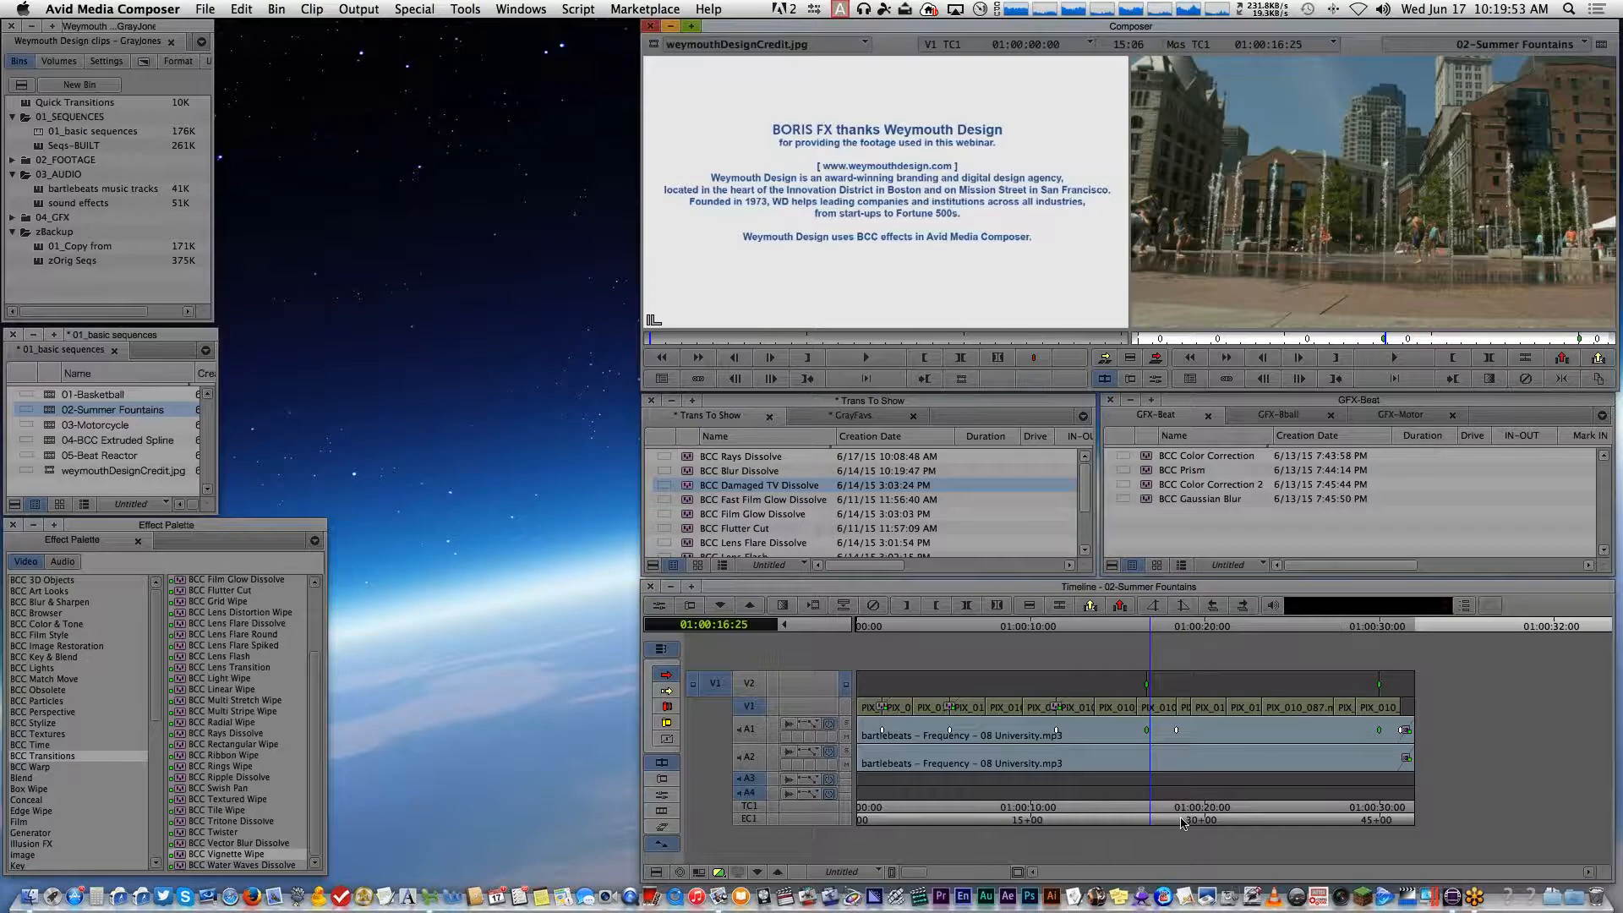
pyautogui.press('l')
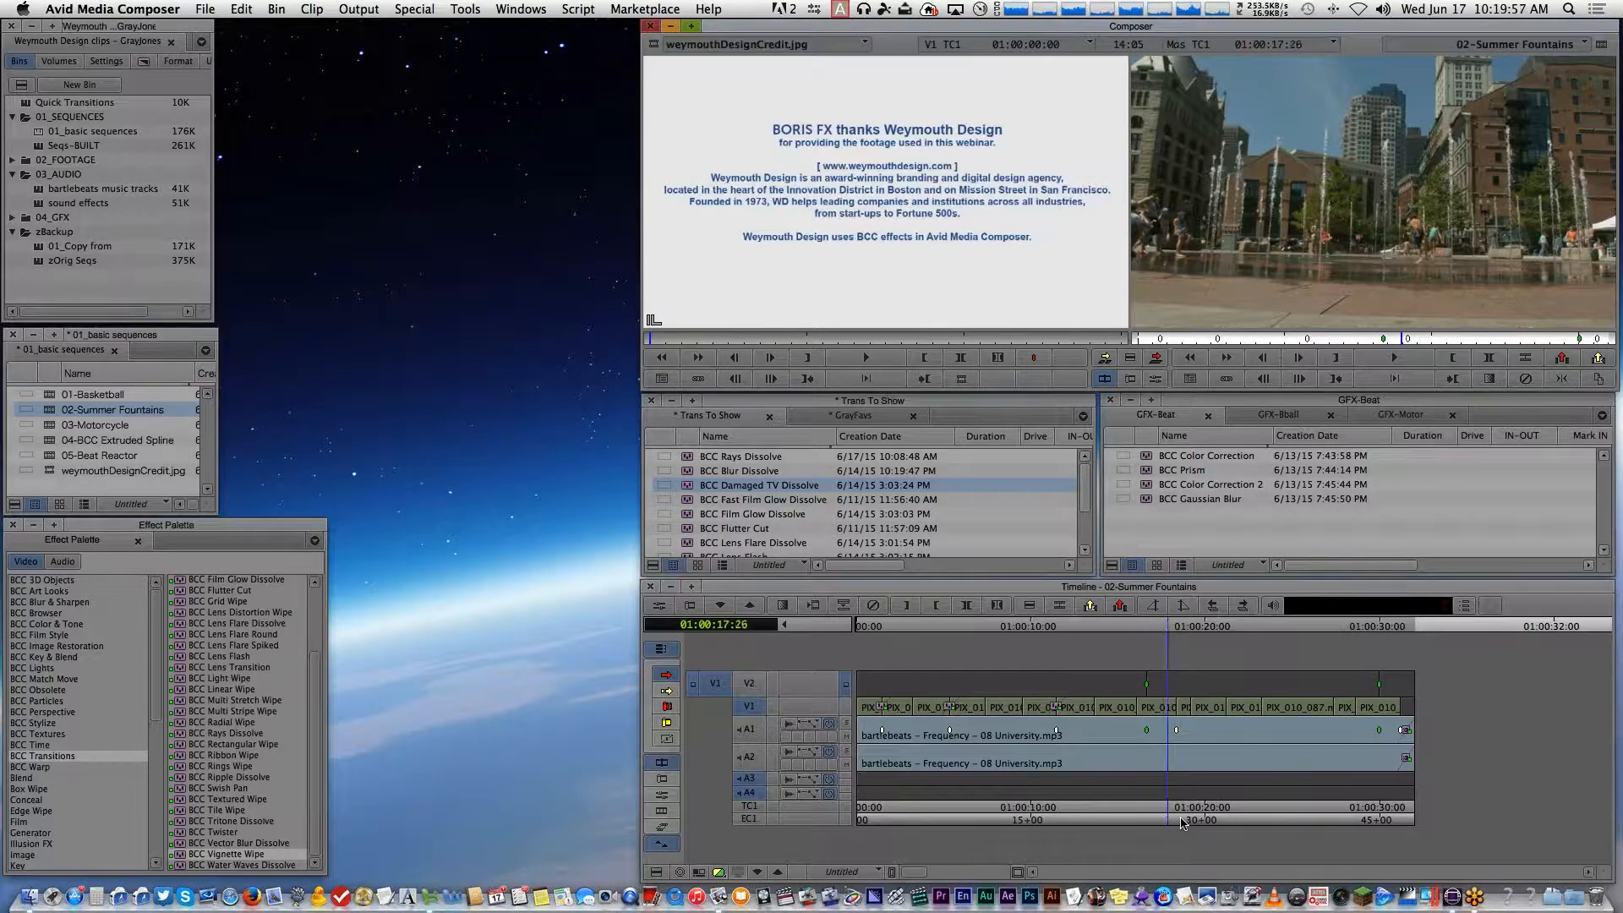
pyautogui.press('j')
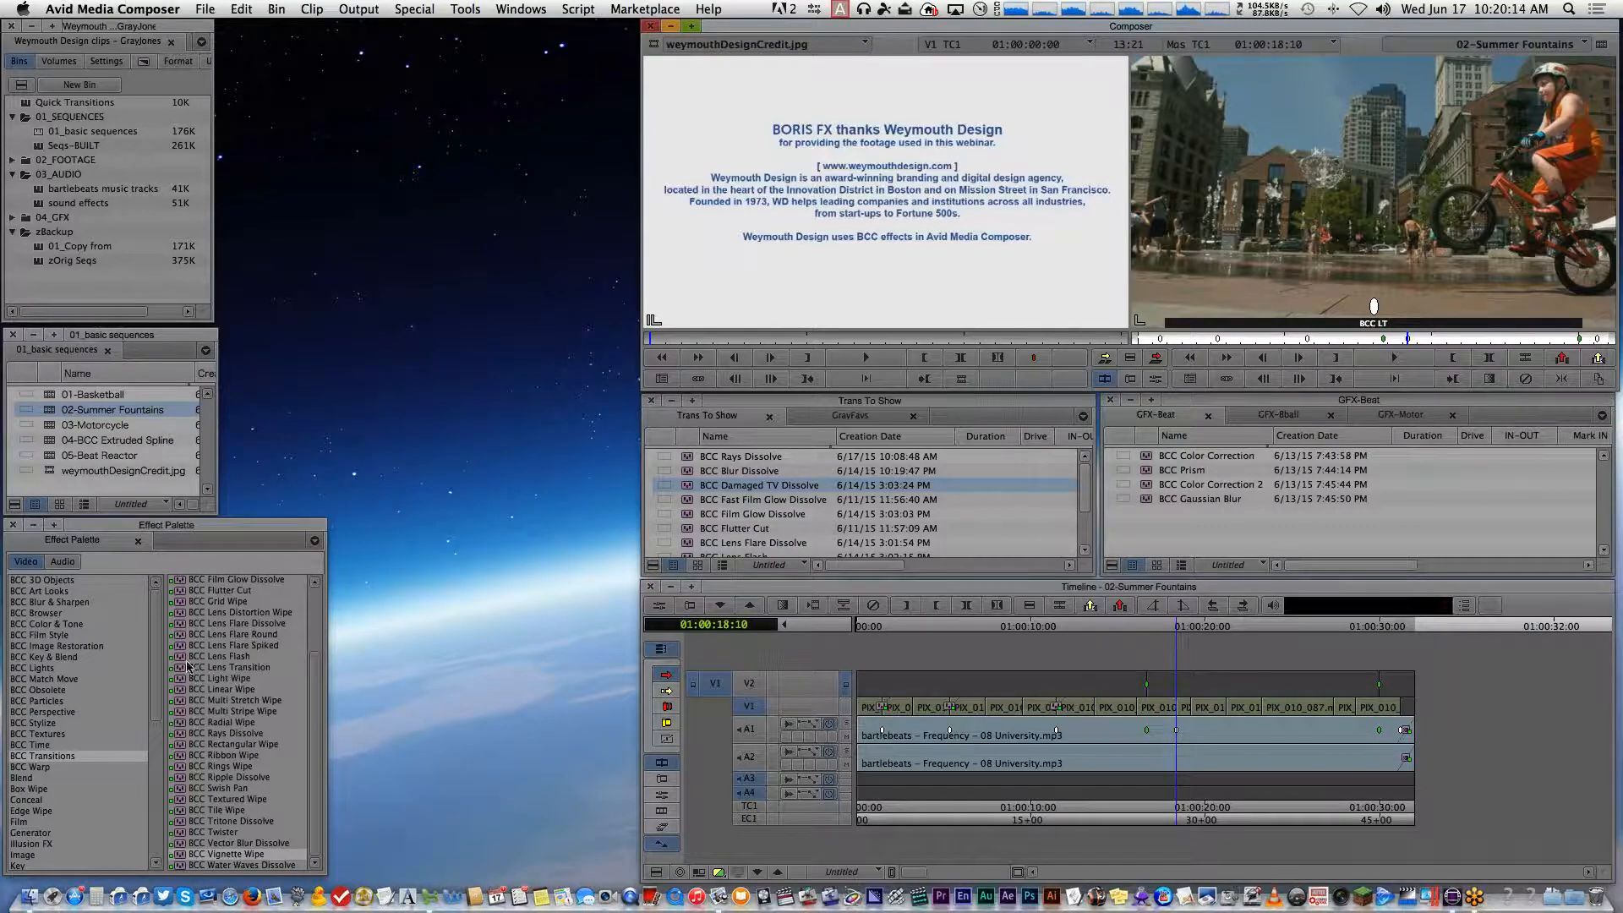
pyautogui.moveTo(178, 669); pyautogui.dragTo(1181, 713)
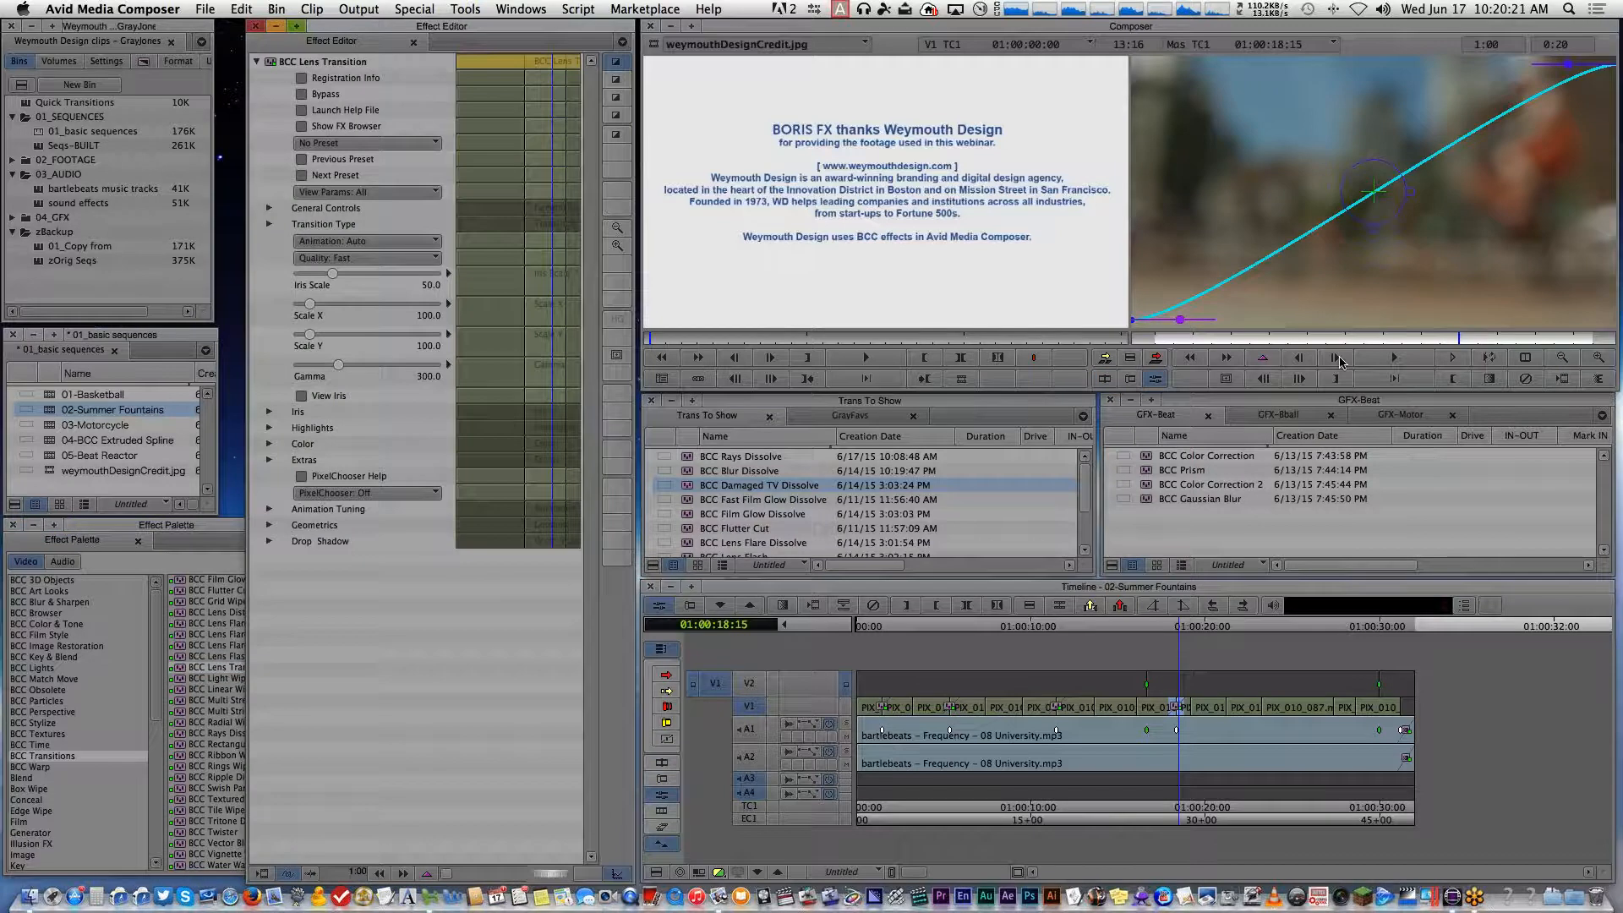
pyautogui.moveTo(1326, 342); pyautogui.dragTo(1234, 340)
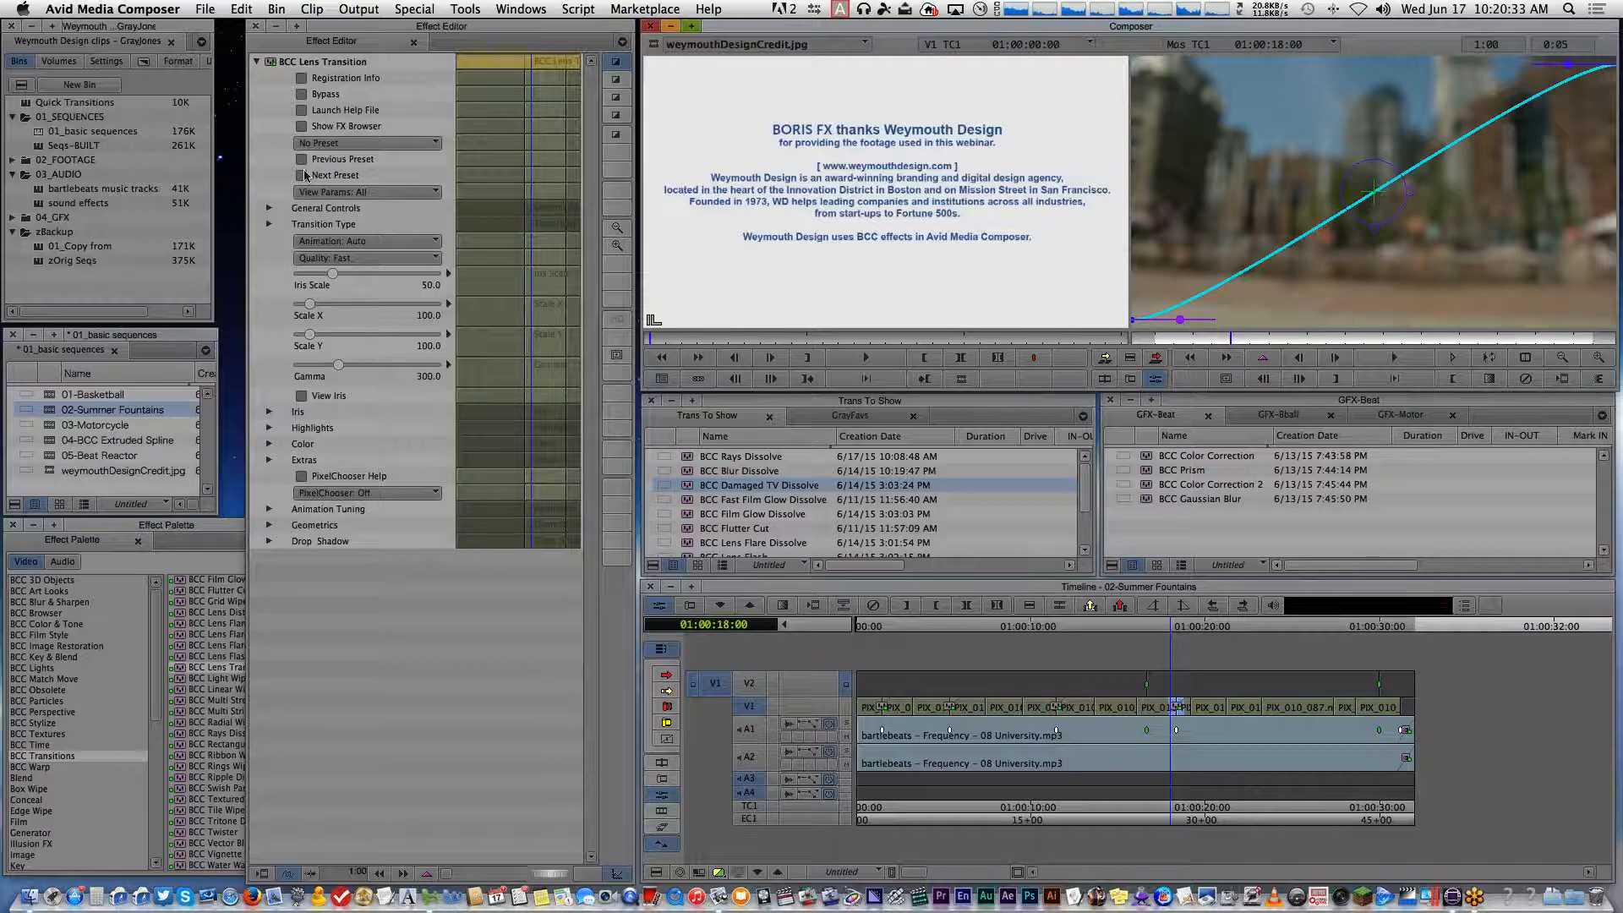
# With the Lens Transition's iris displayed on its own, set its shape to 9 Sides and its curvature to -137.5
pyautogui.click(302, 397)
pyautogui.click(302, 396)
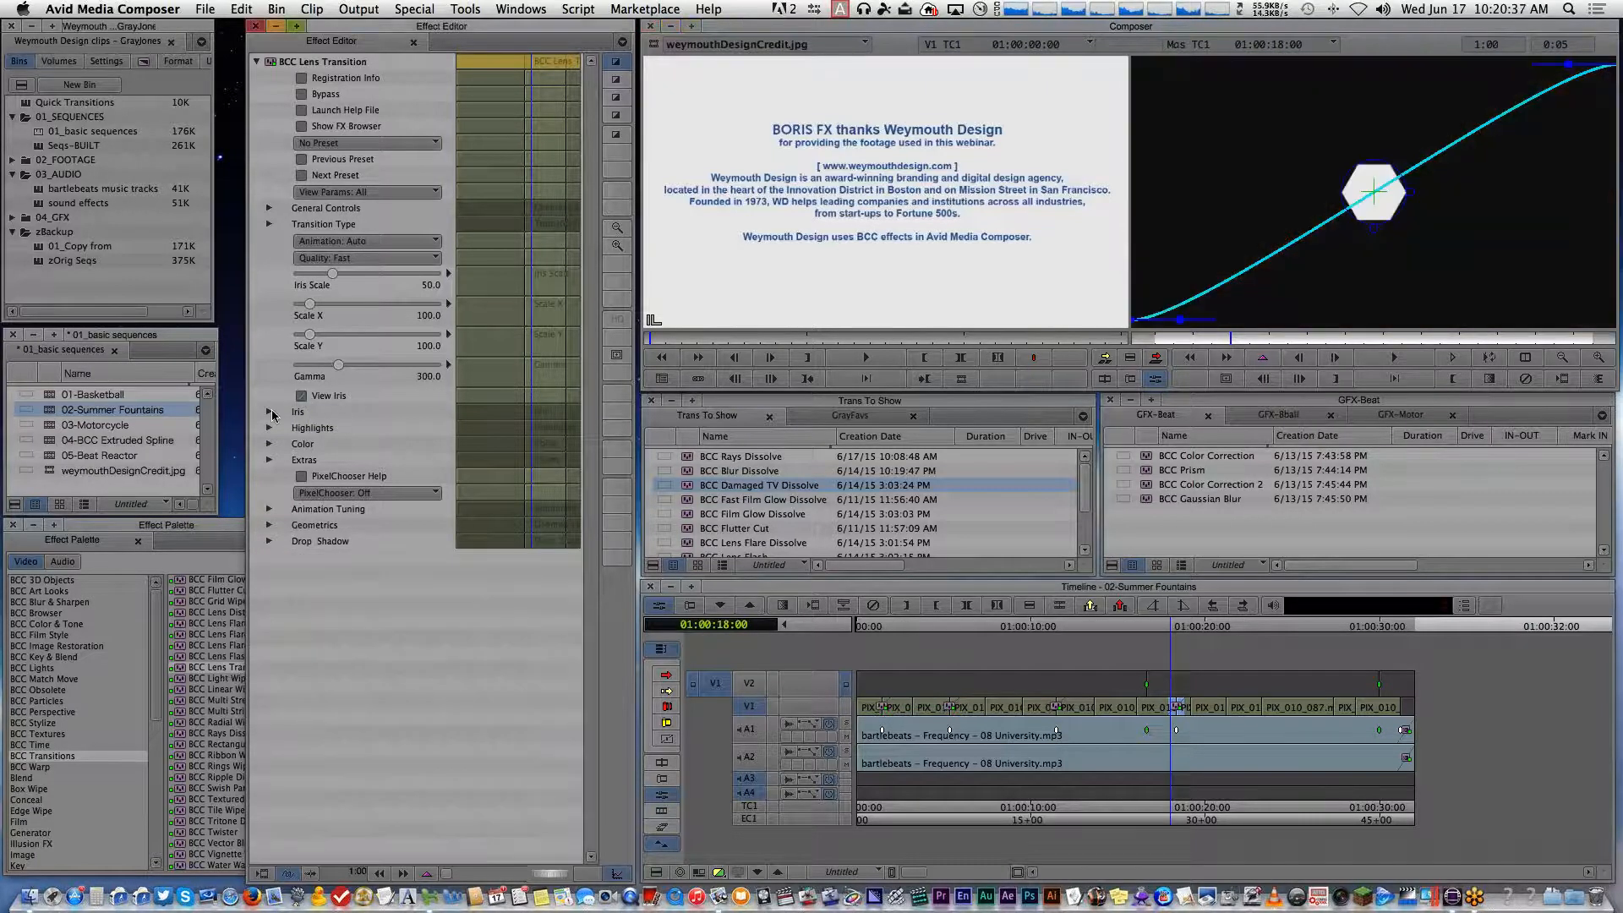
pyautogui.click(270, 412)
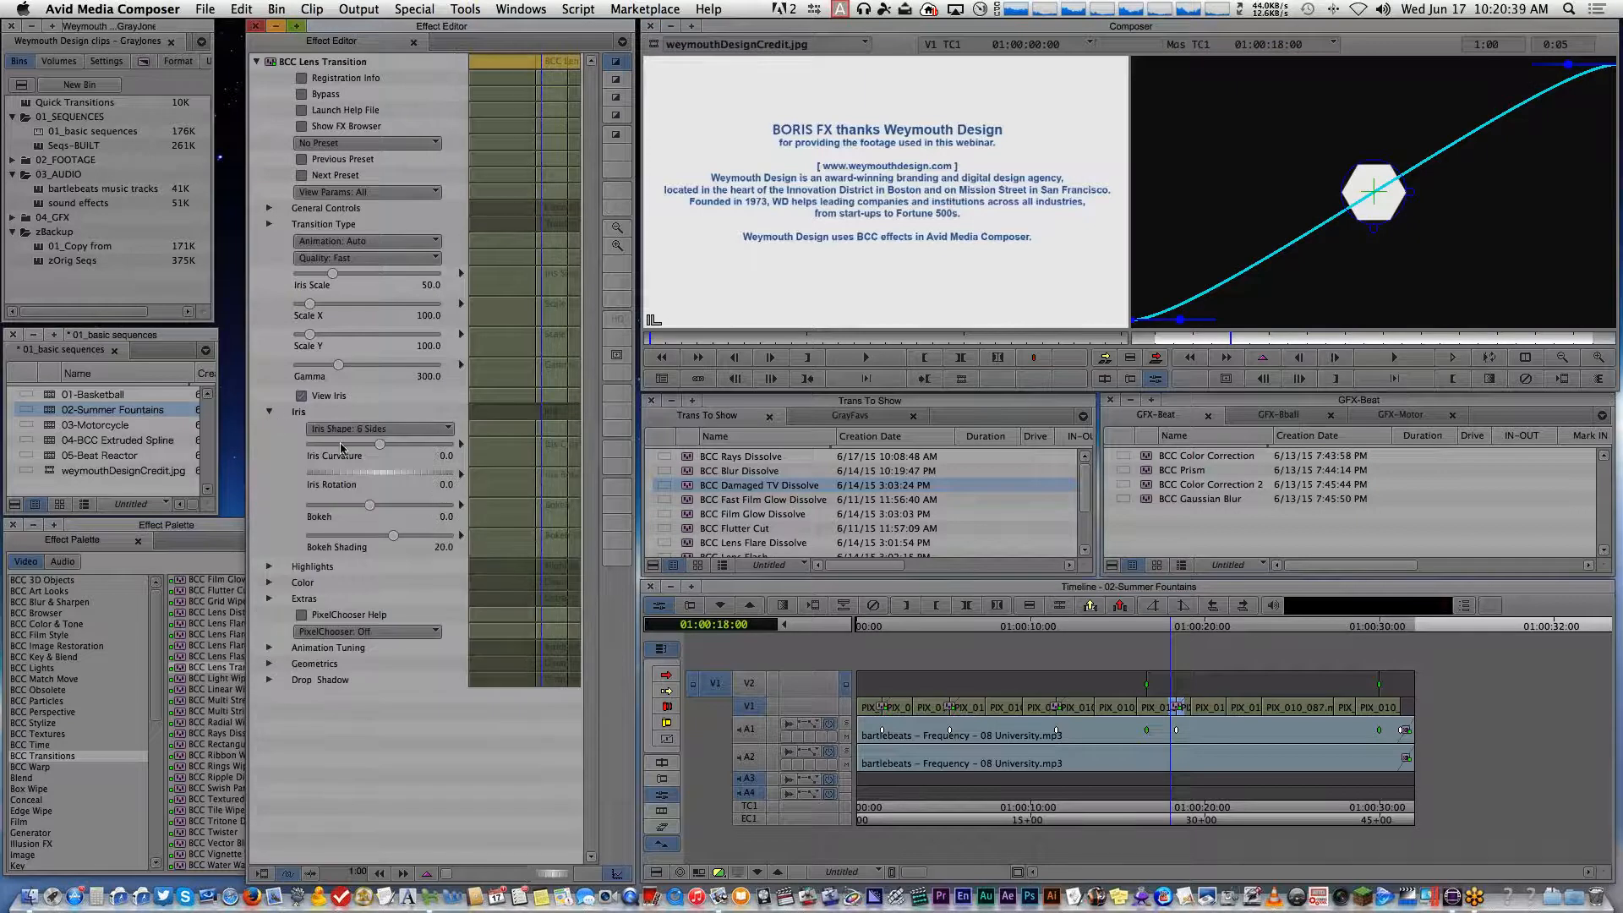
pyautogui.click(369, 429)
pyautogui.click(365, 552)
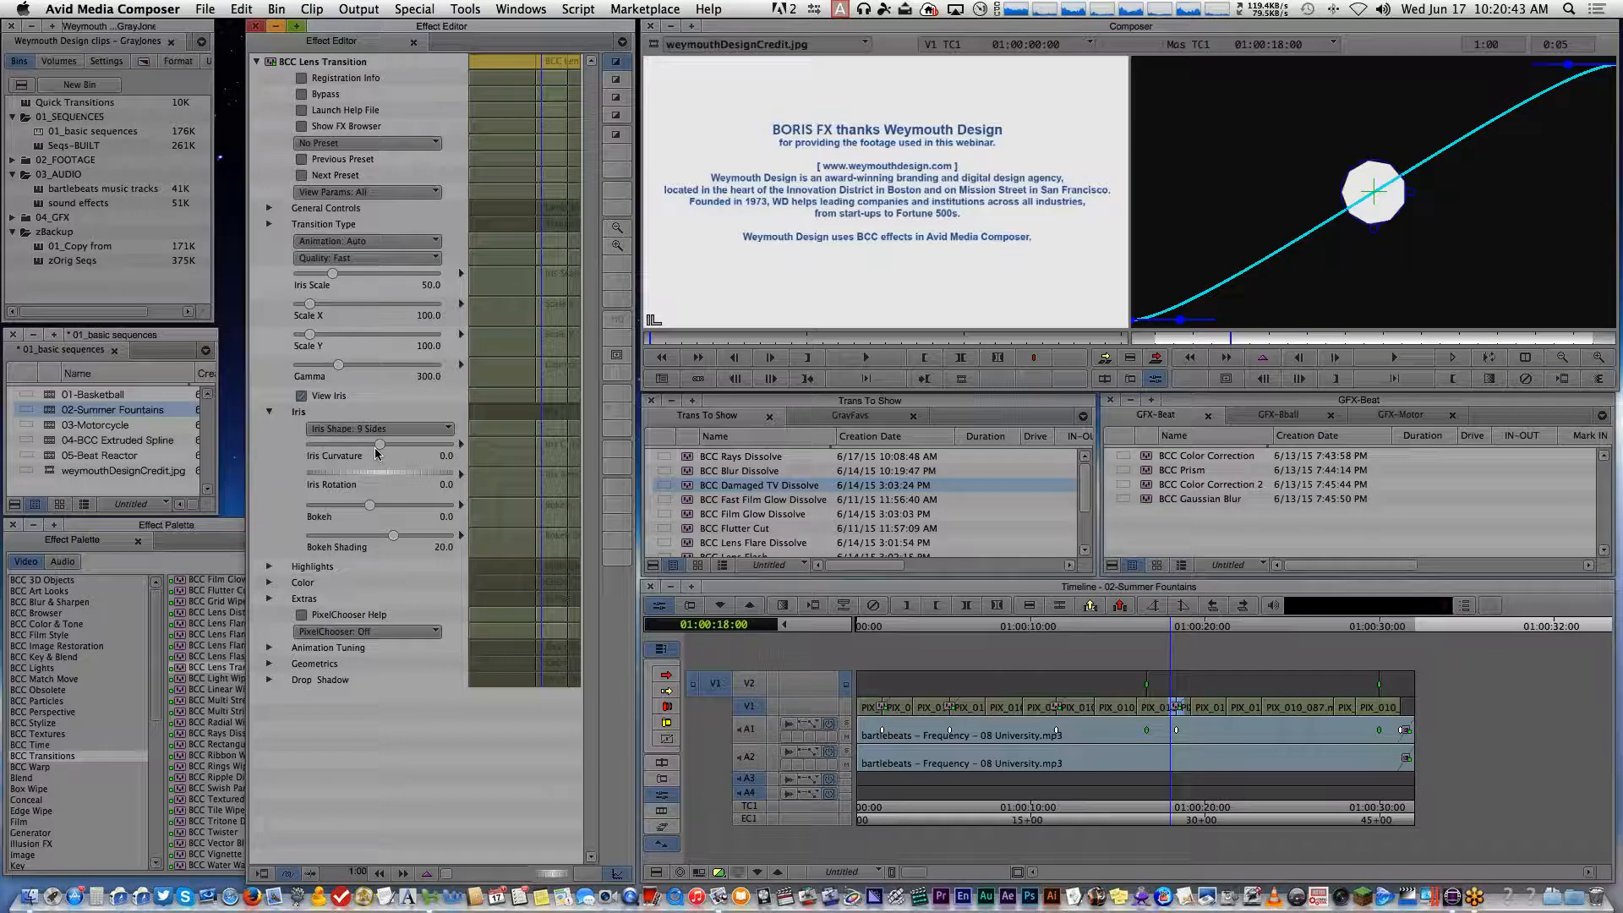
pyautogui.moveTo(377, 448)
pyautogui.mouseDown()
pyautogui.moveTo(342, 446)
pyautogui.moveTo(361, 446)
pyautogui.mouseUp()
pyautogui.click(302, 396)
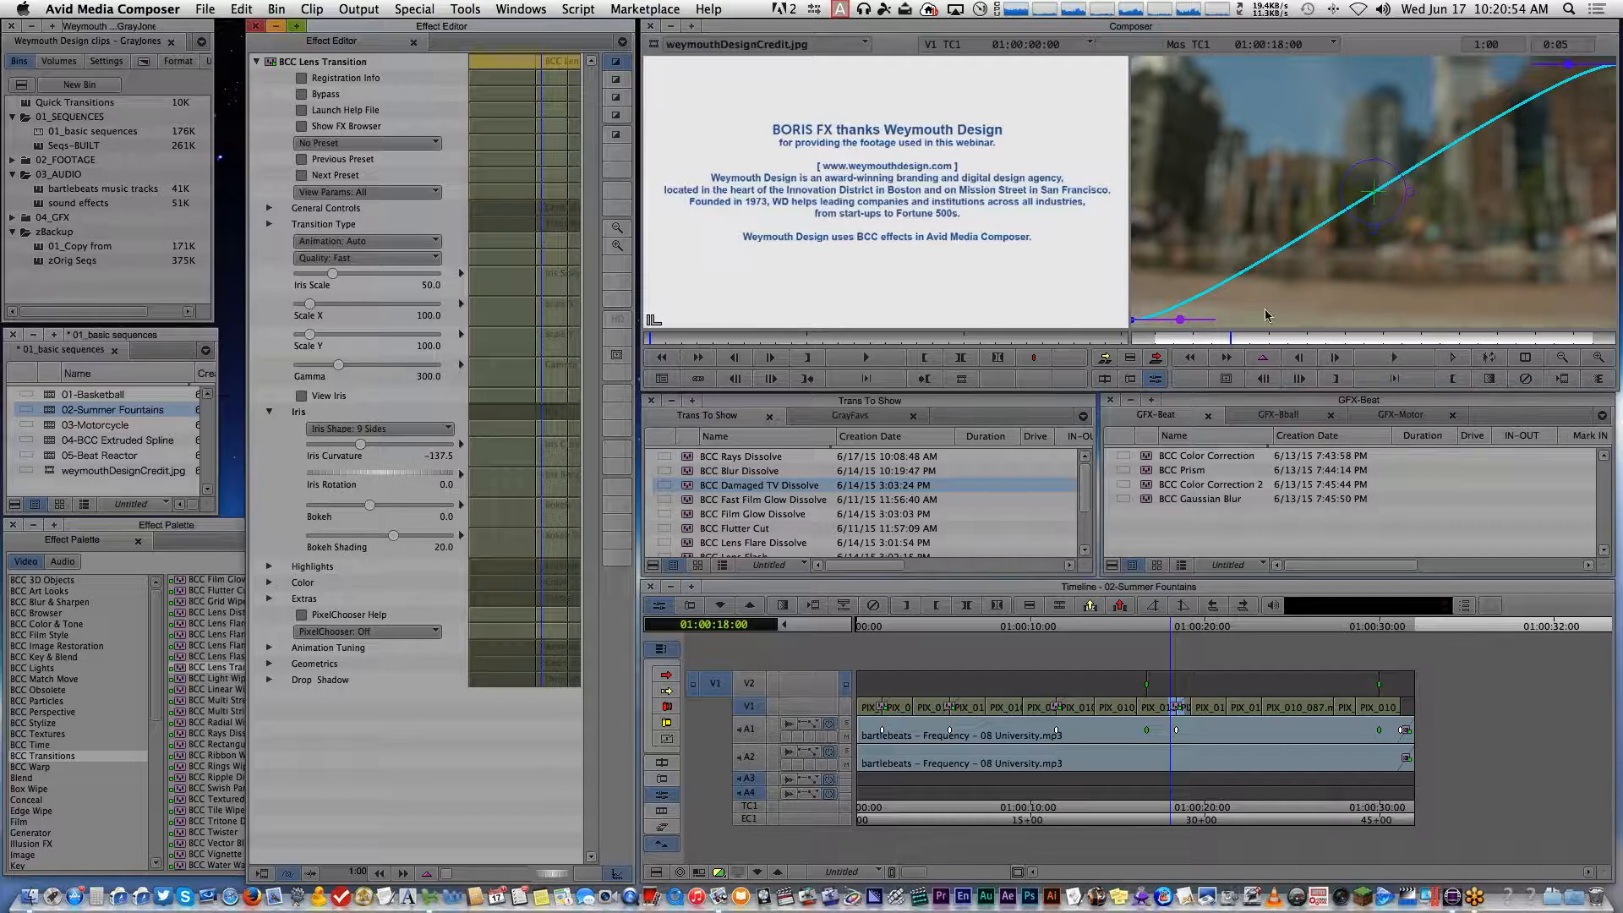
# Scrub through the early frames of the Lens Transition to examine its blur with the nine-sided iris
pyautogui.click(1225, 341)
pyautogui.press('Right')
pyautogui.press('Right')
pyautogui.press('Right')
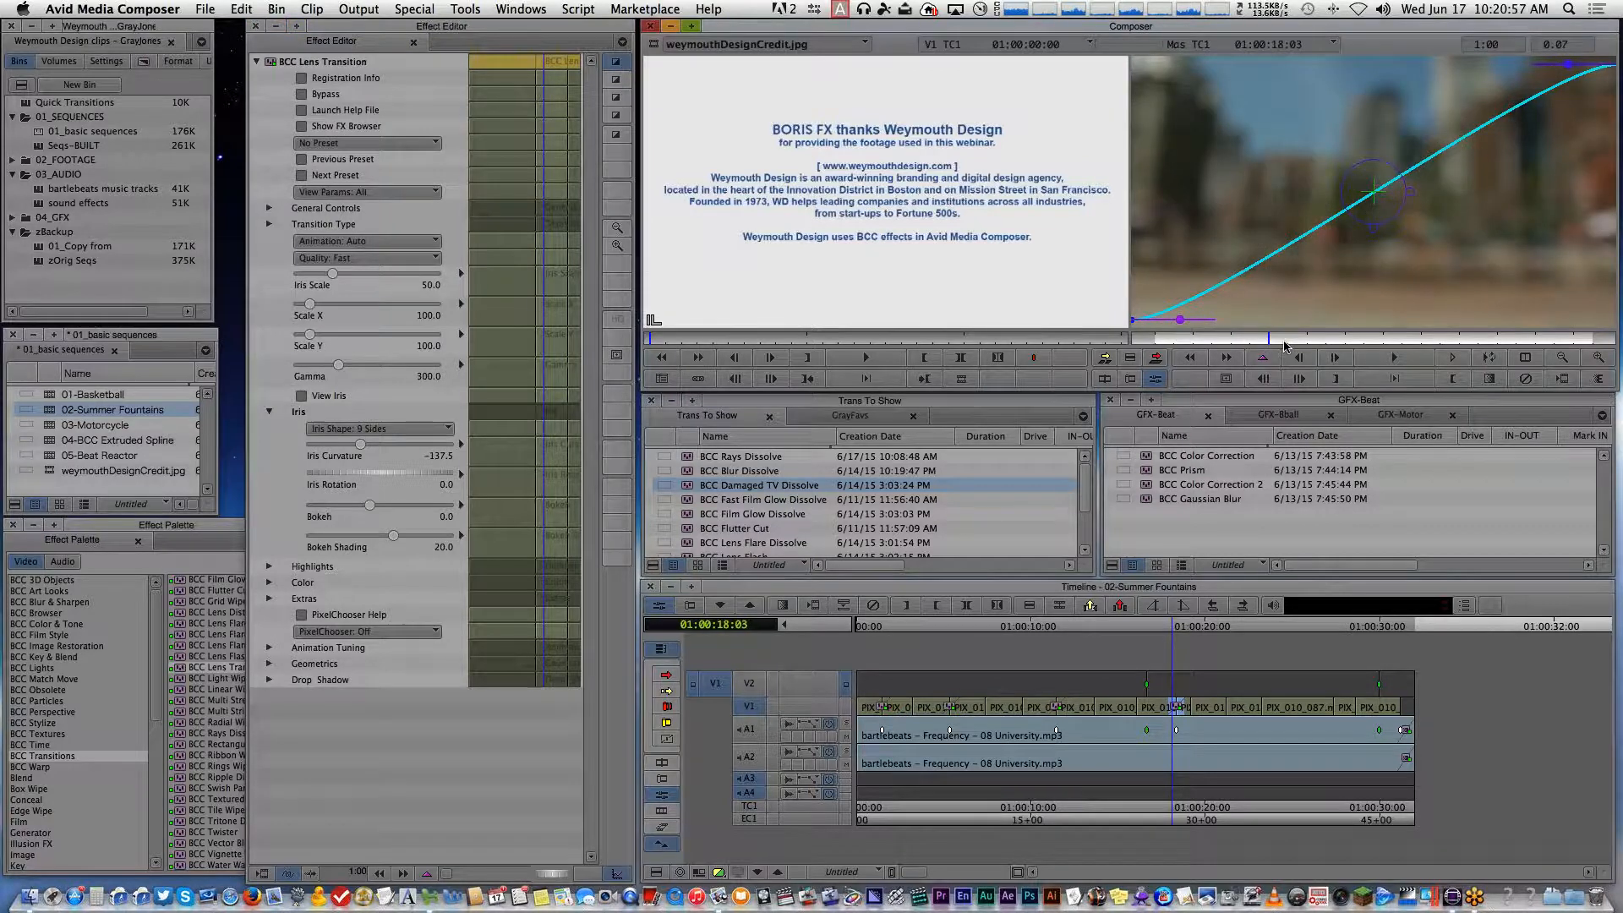
pyautogui.moveTo(1213, 344); pyautogui.dragTo(1196, 344)
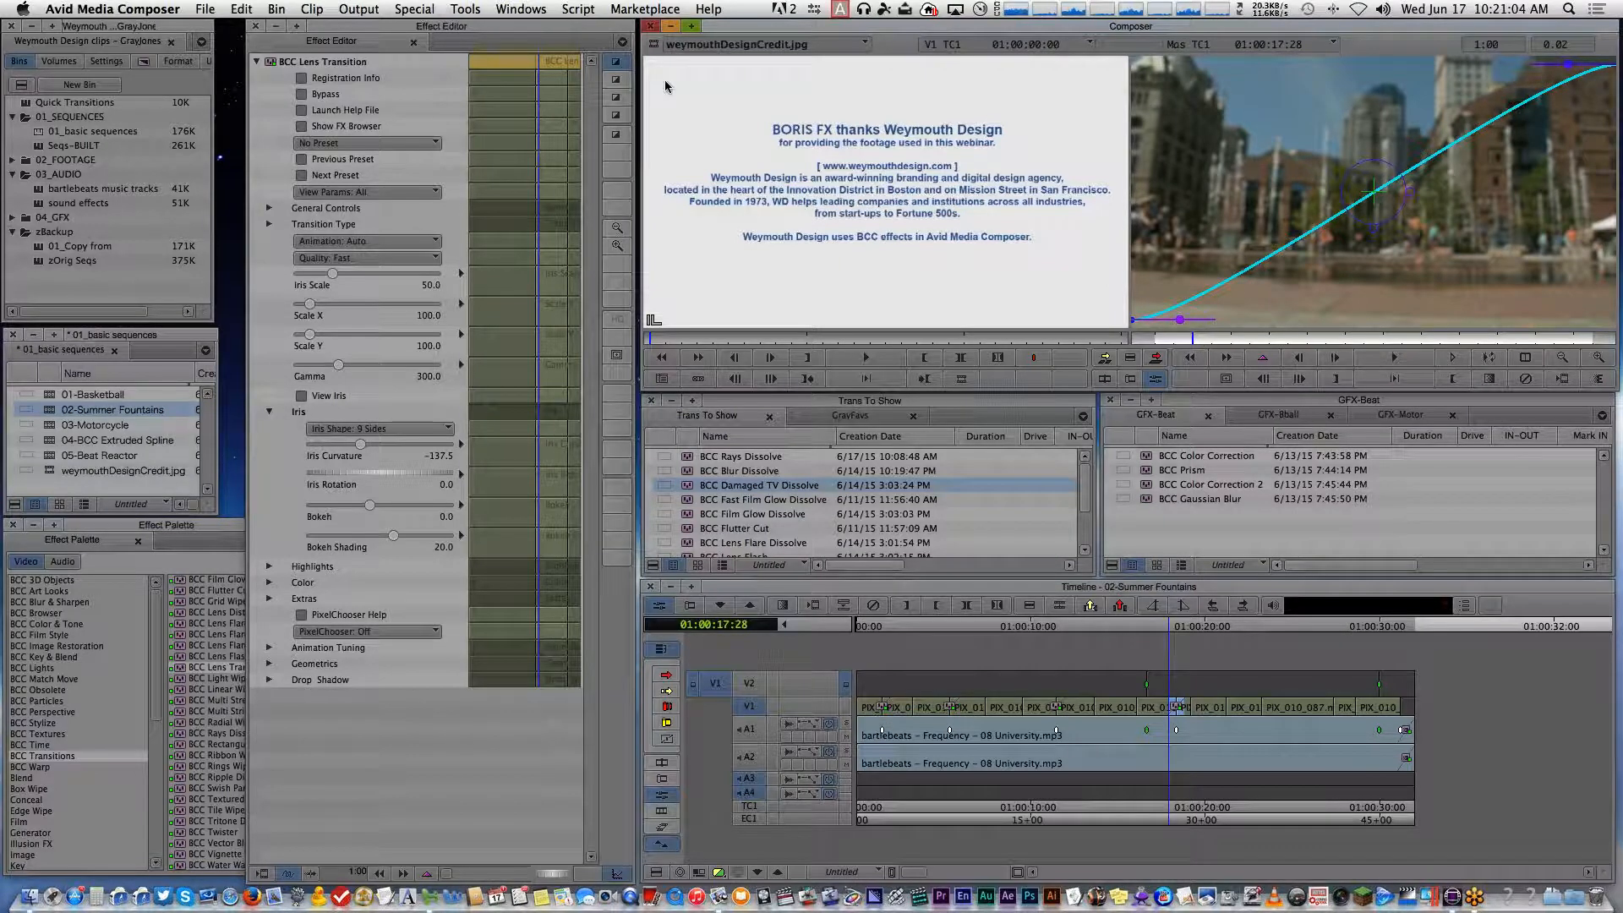
# Compare the mirror lens, hexagonal and round aperture presets for the Lens Transition in the FX Browser and apply RoundApertureBoost
pyautogui.click(302, 126)
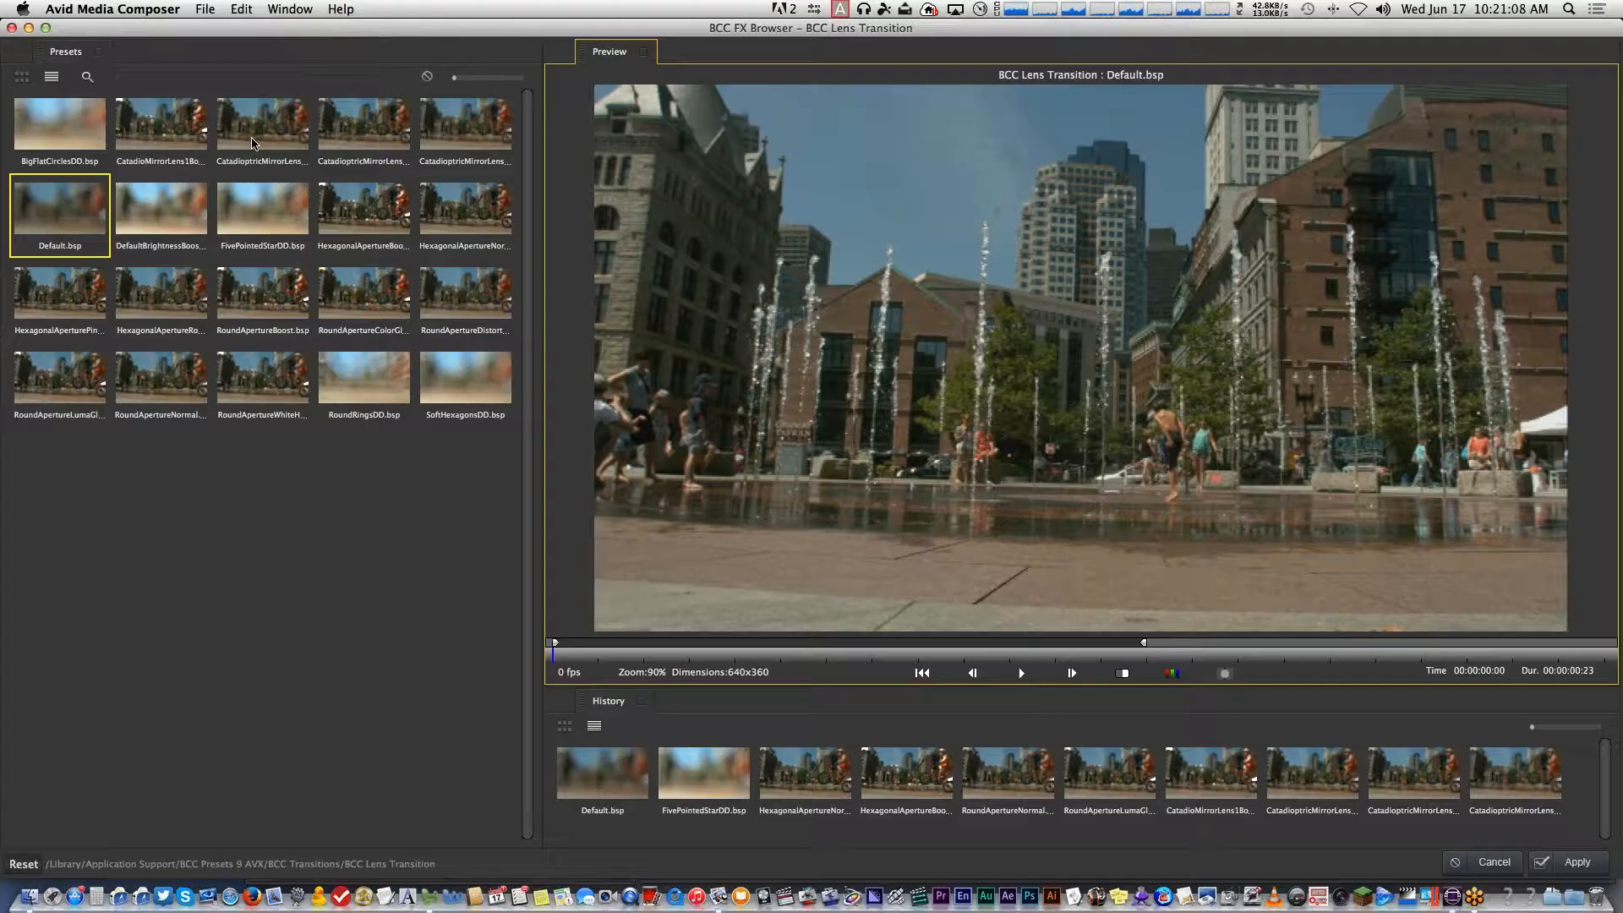
pyautogui.click(303, 132)
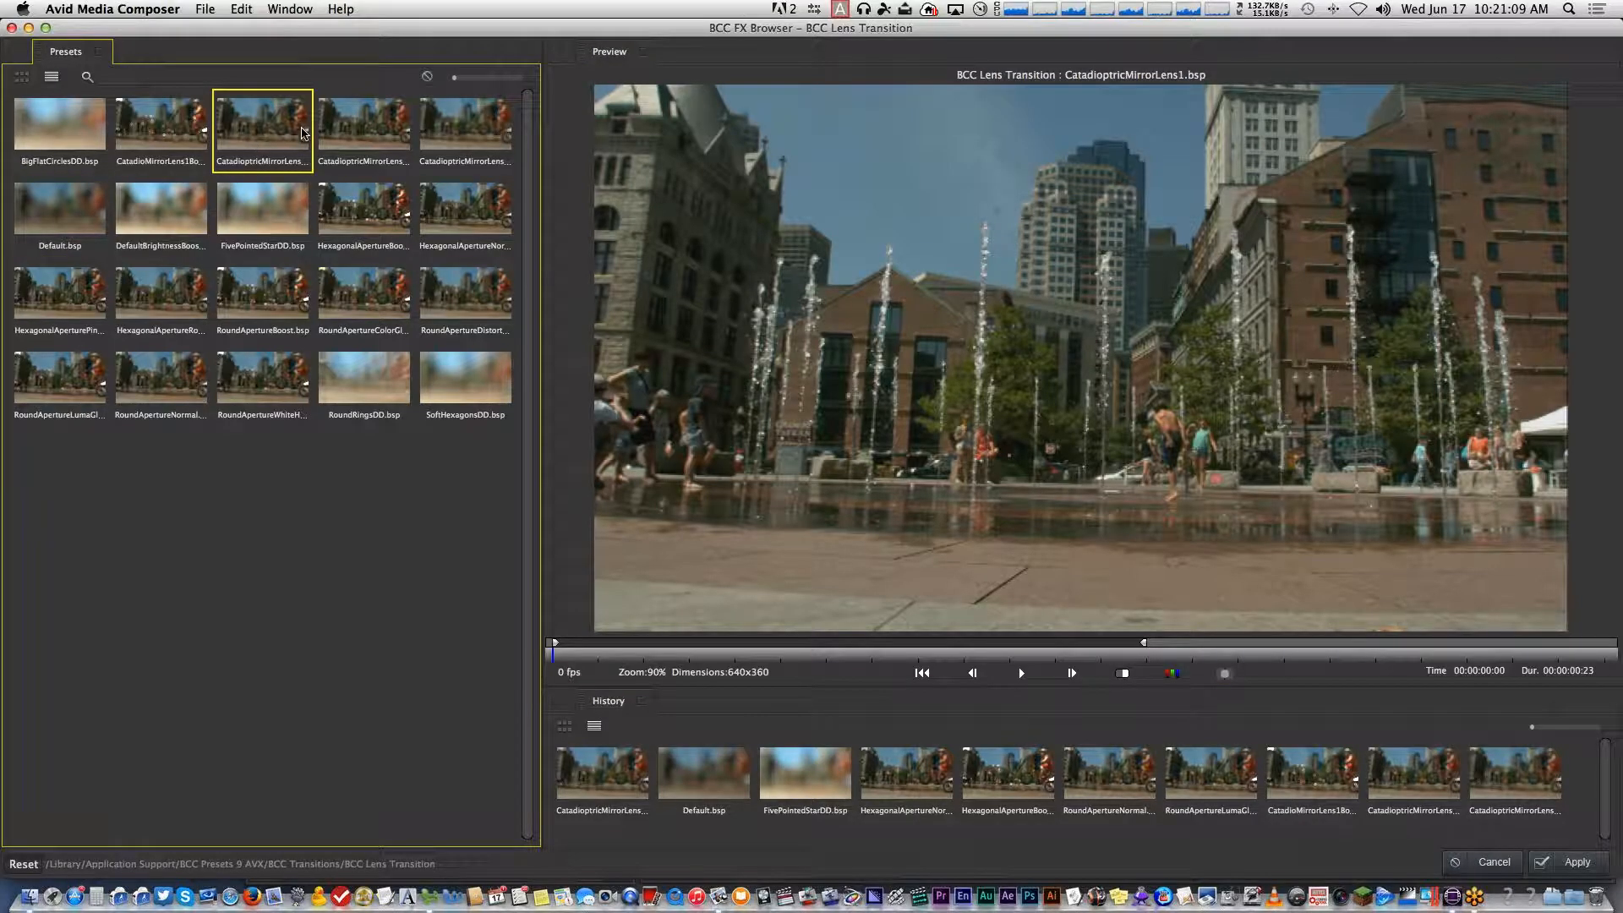
pyautogui.click(798, 661)
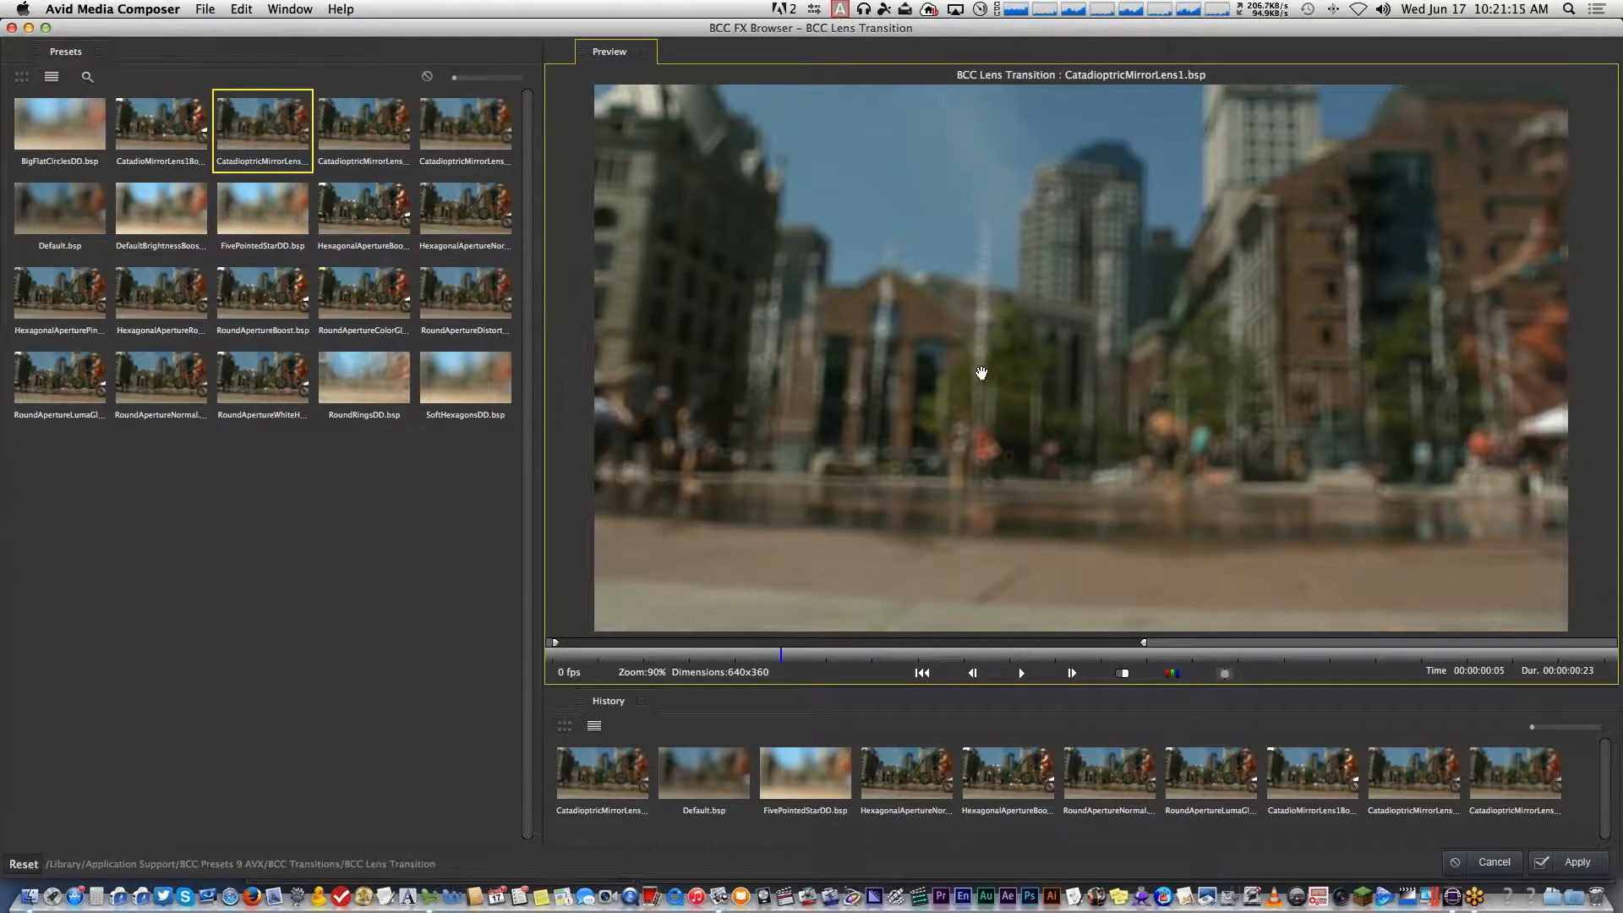
pyautogui.click(356, 202)
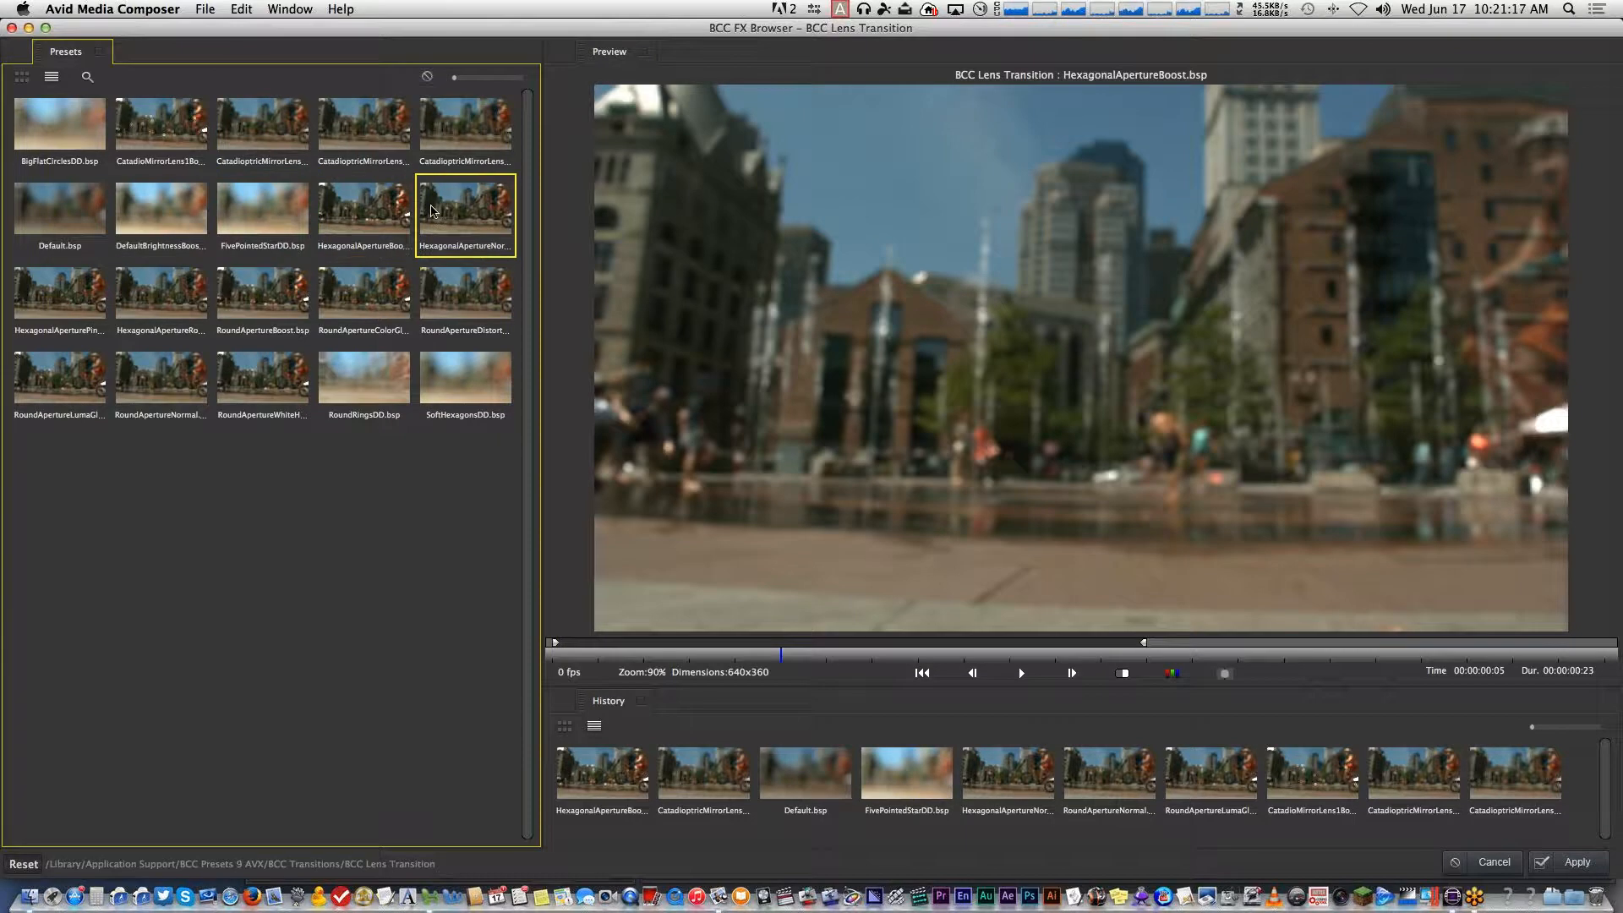
pyautogui.click(252, 300)
pyautogui.press('Left')
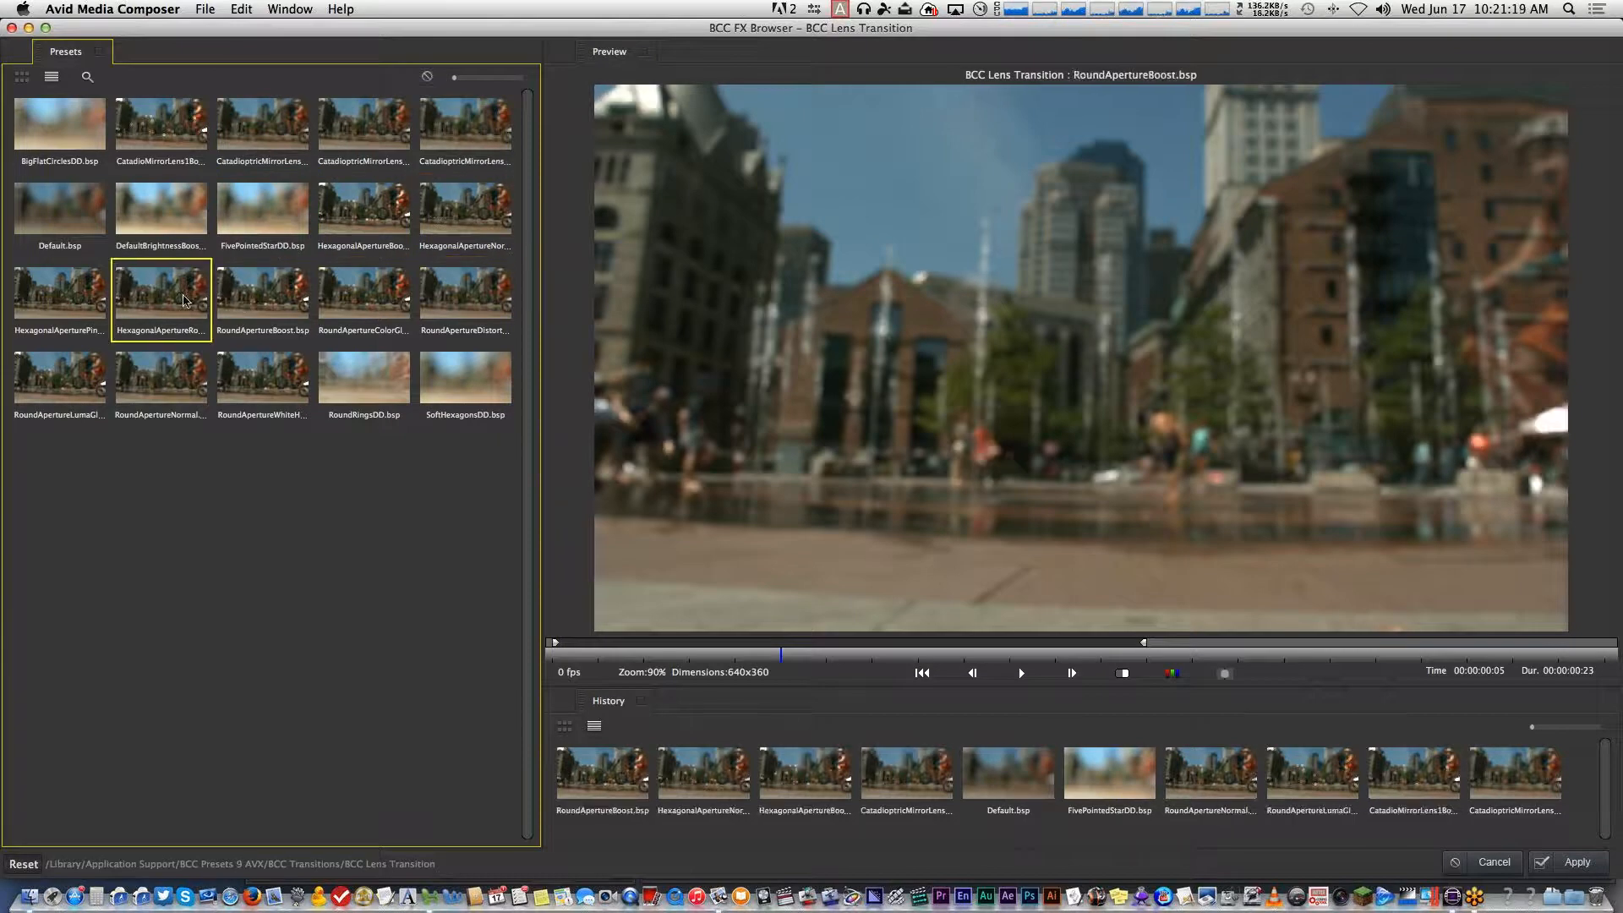
pyautogui.click(260, 313)
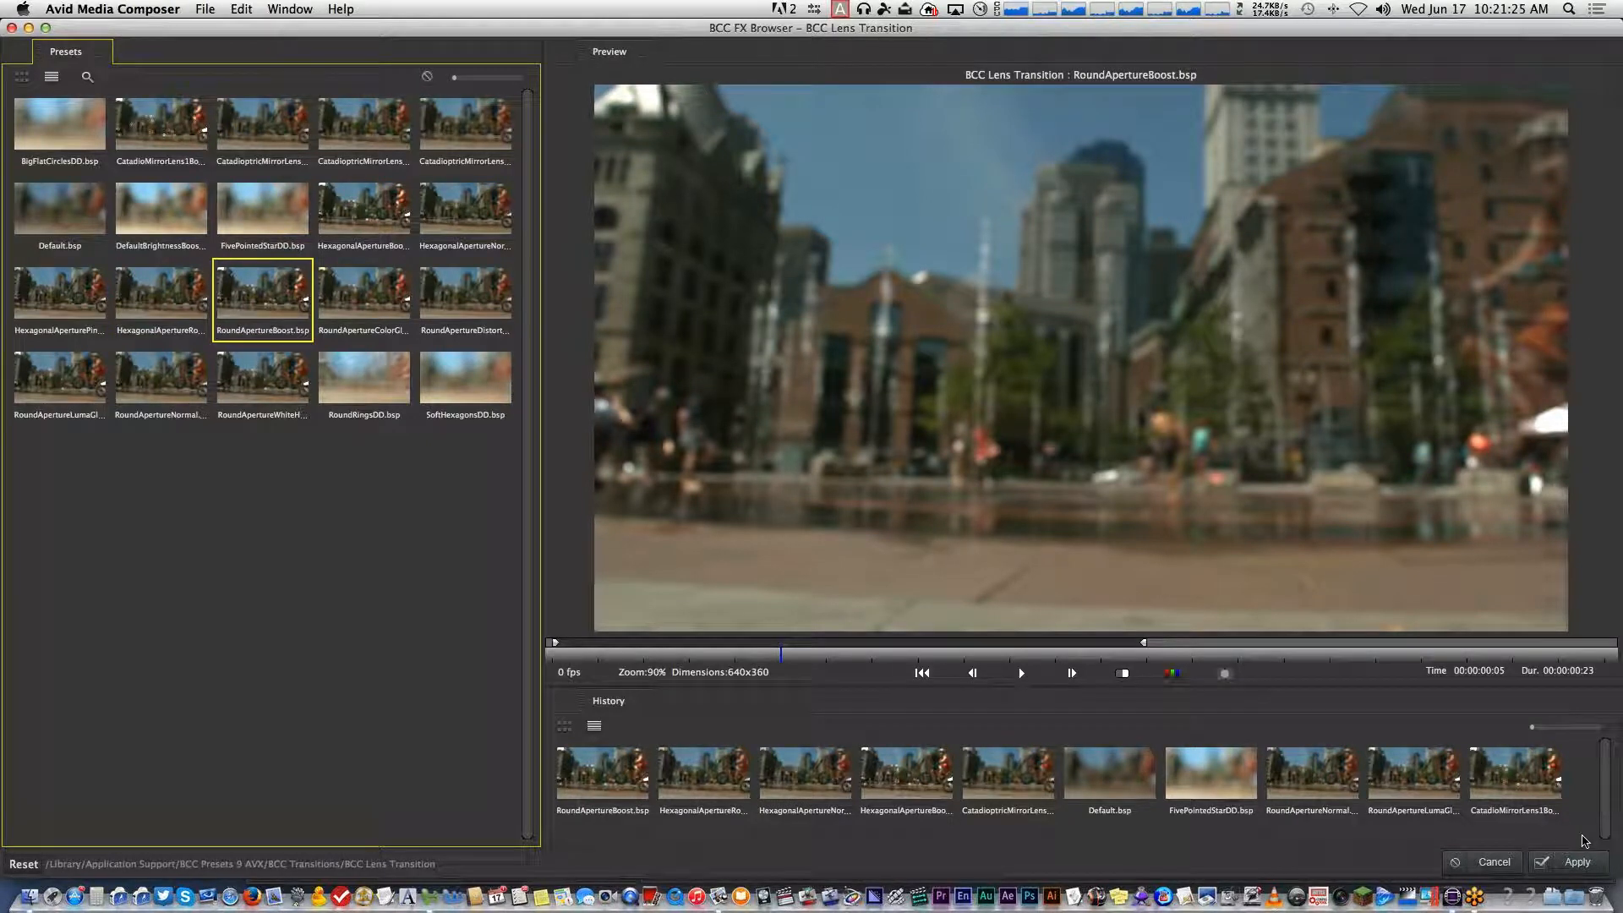
pyautogui.click(1577, 861)
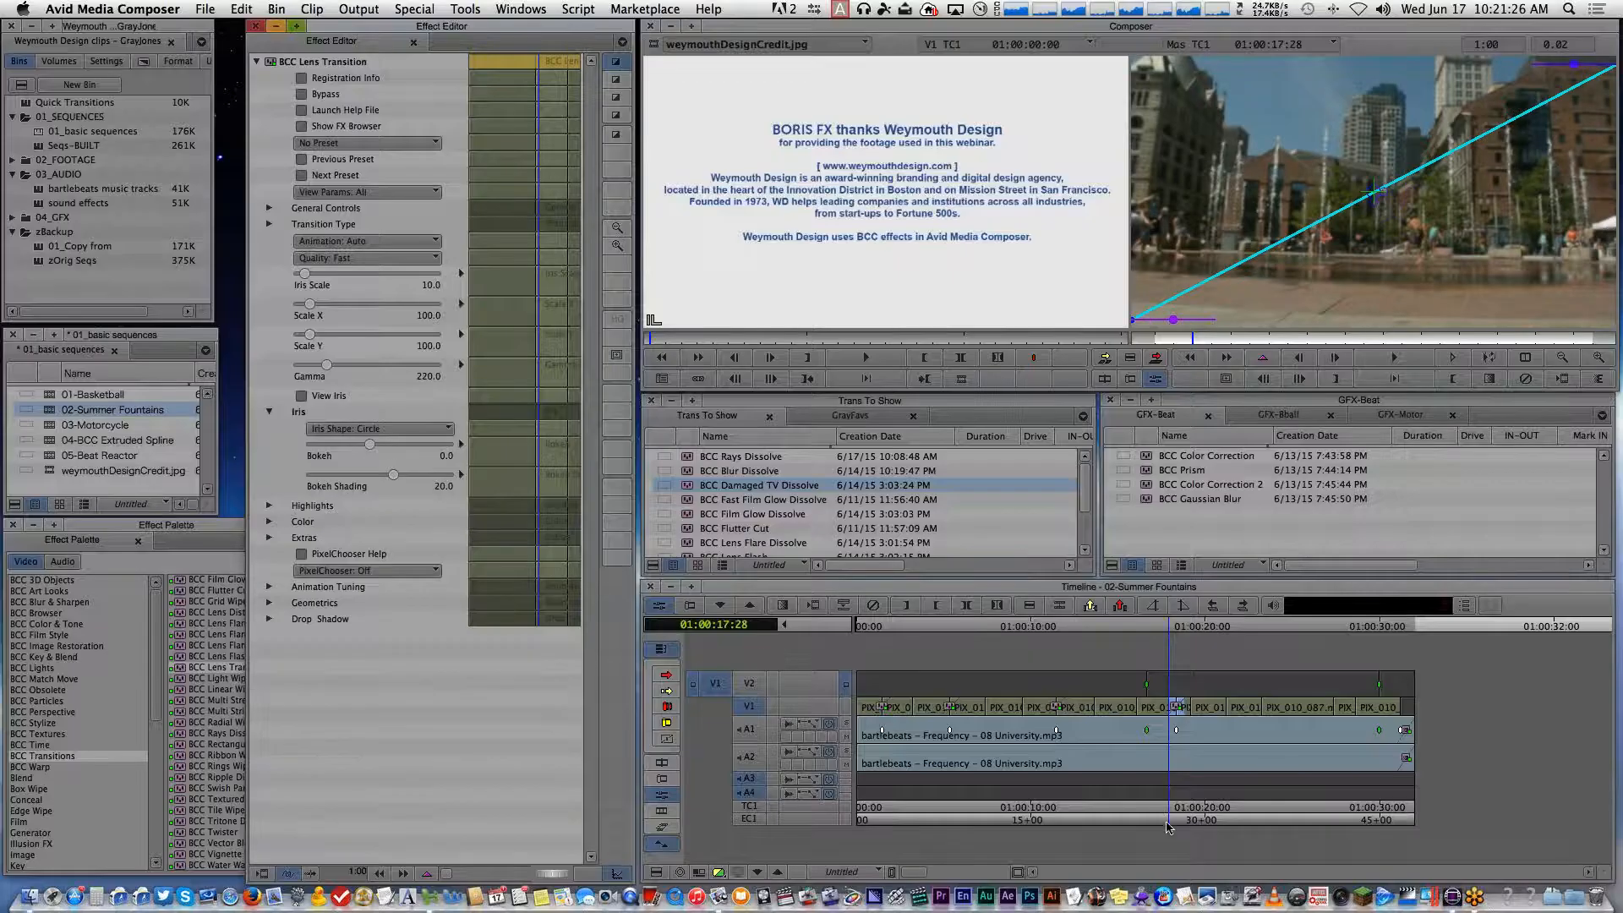
# Set the Lens Transition's Bokeh to -95.3 and Iris Scale to 23.8, previewing the transition
pyautogui.moveTo(1210, 350); pyautogui.dragTo(1383, 356)
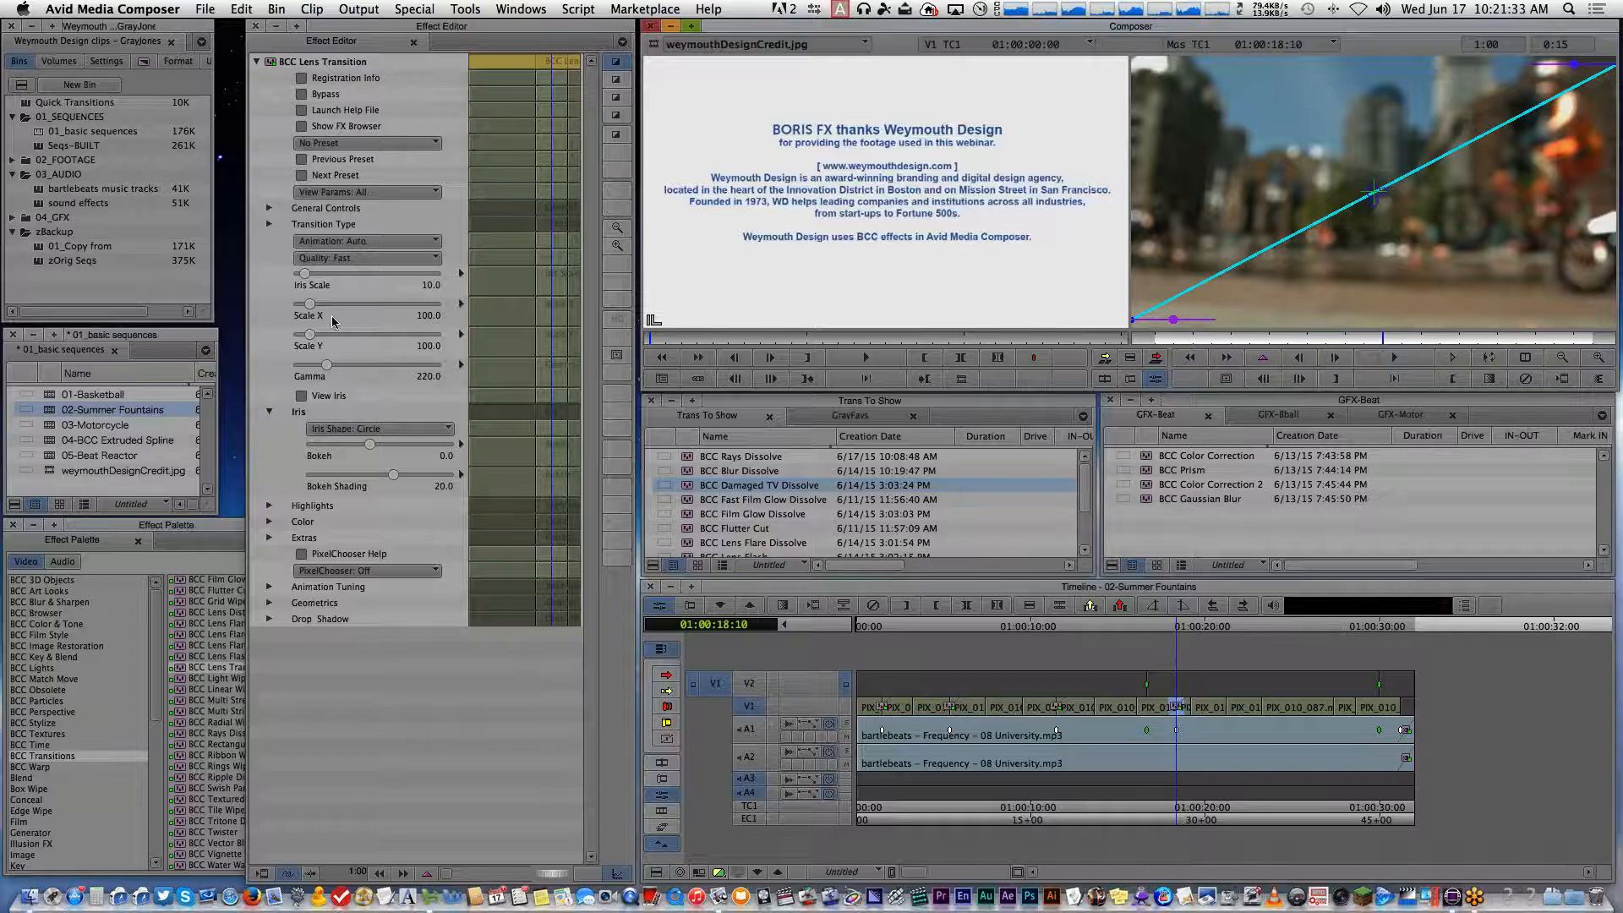
pyautogui.moveTo(370, 444); pyautogui.dragTo(330, 448)
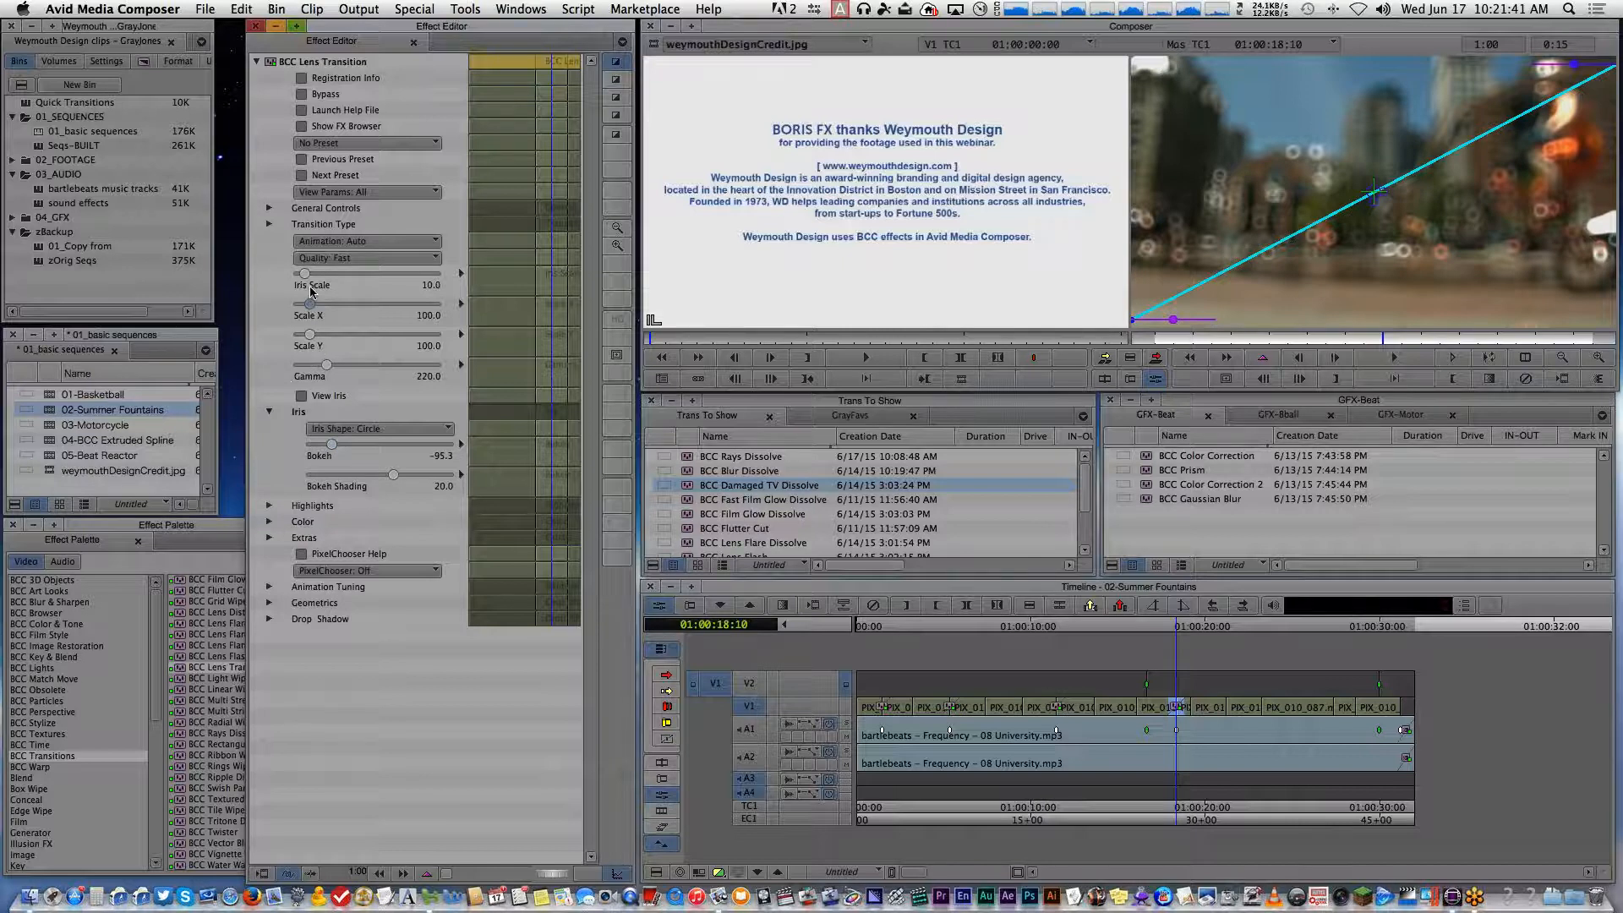
pyautogui.moveTo(305, 272); pyautogui.dragTo(320, 273)
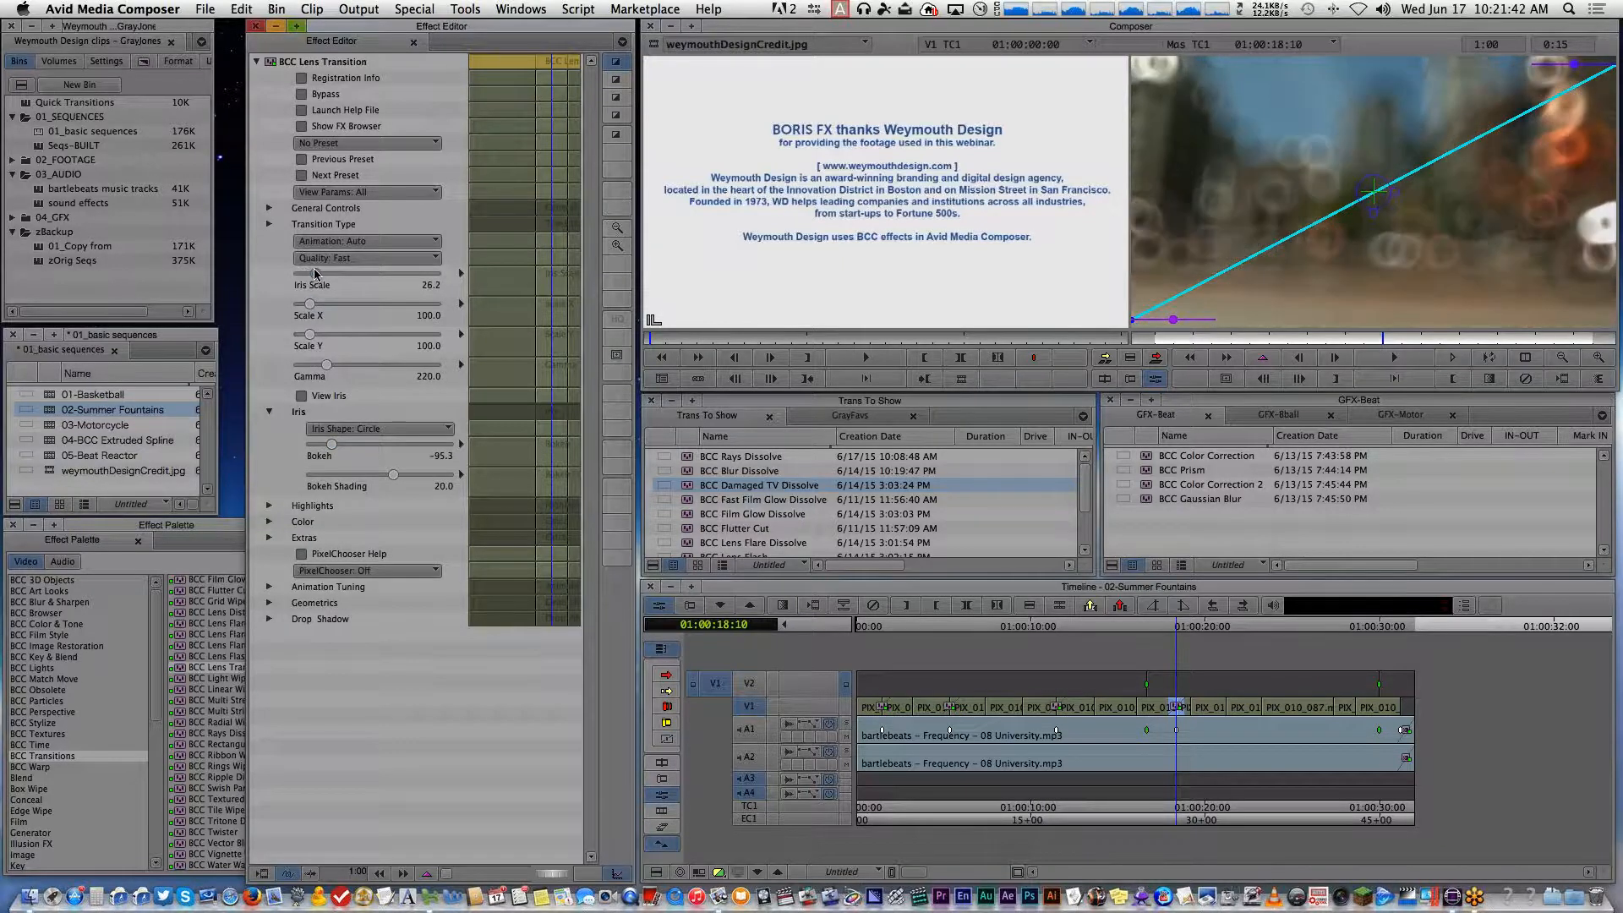
pyautogui.click(1332, 359)
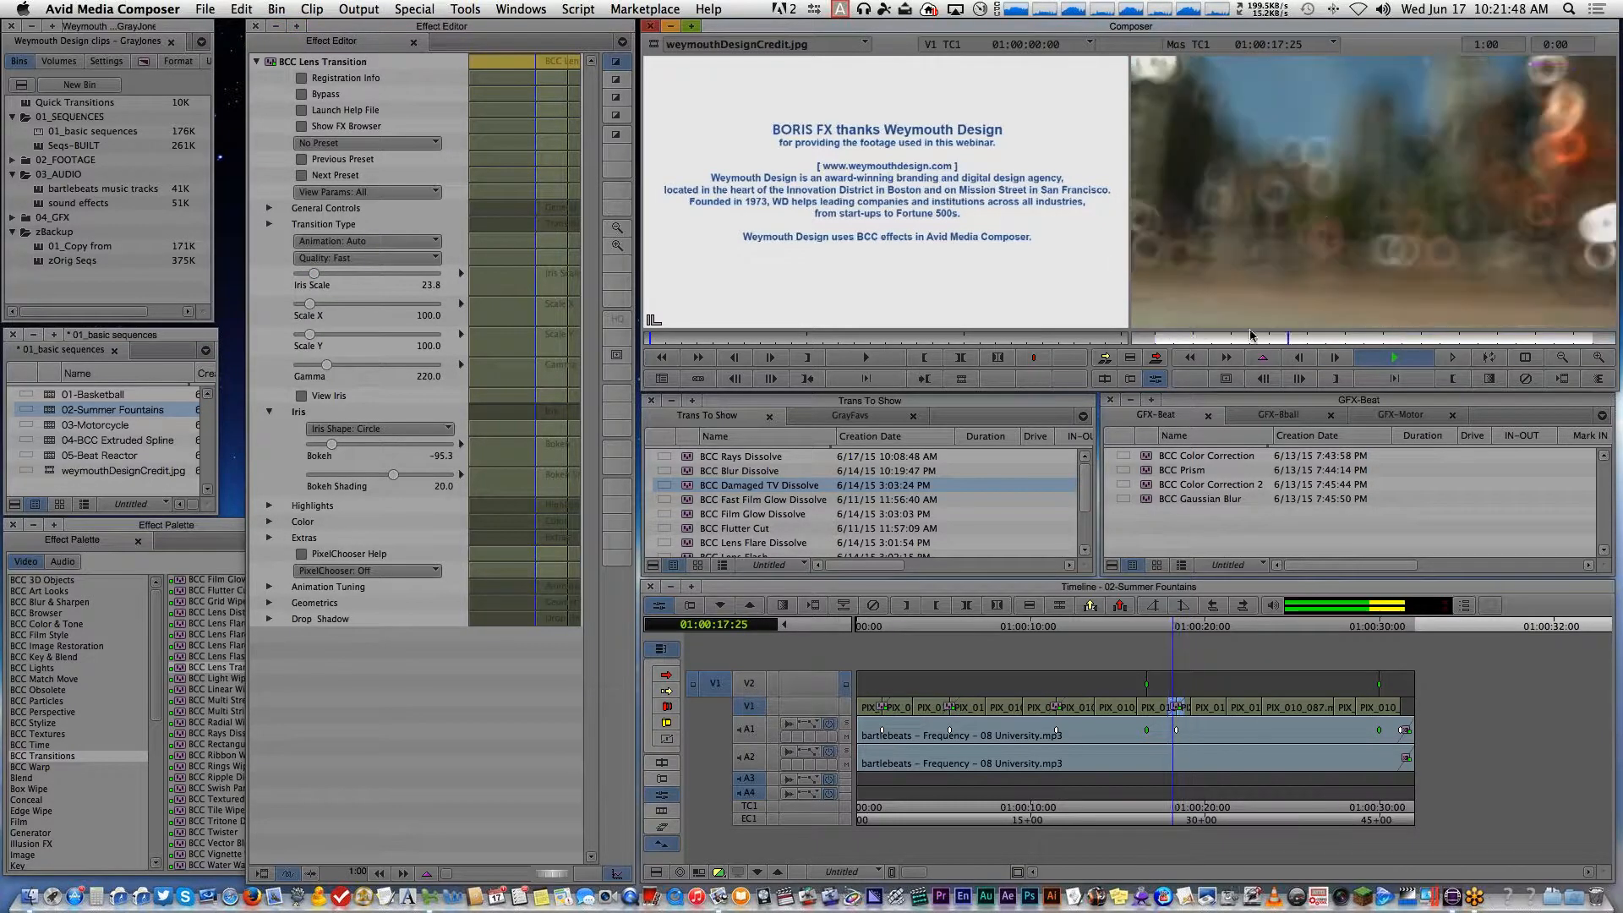
# Ease both ends of the Lens Transition's mix curve into an S shape and shorten its duration to 0:19
pyautogui.moveTo(1175, 322); pyautogui.dragTo(1201, 320)
pyautogui.moveTo(1573, 64); pyautogui.dragTo(1553, 60)
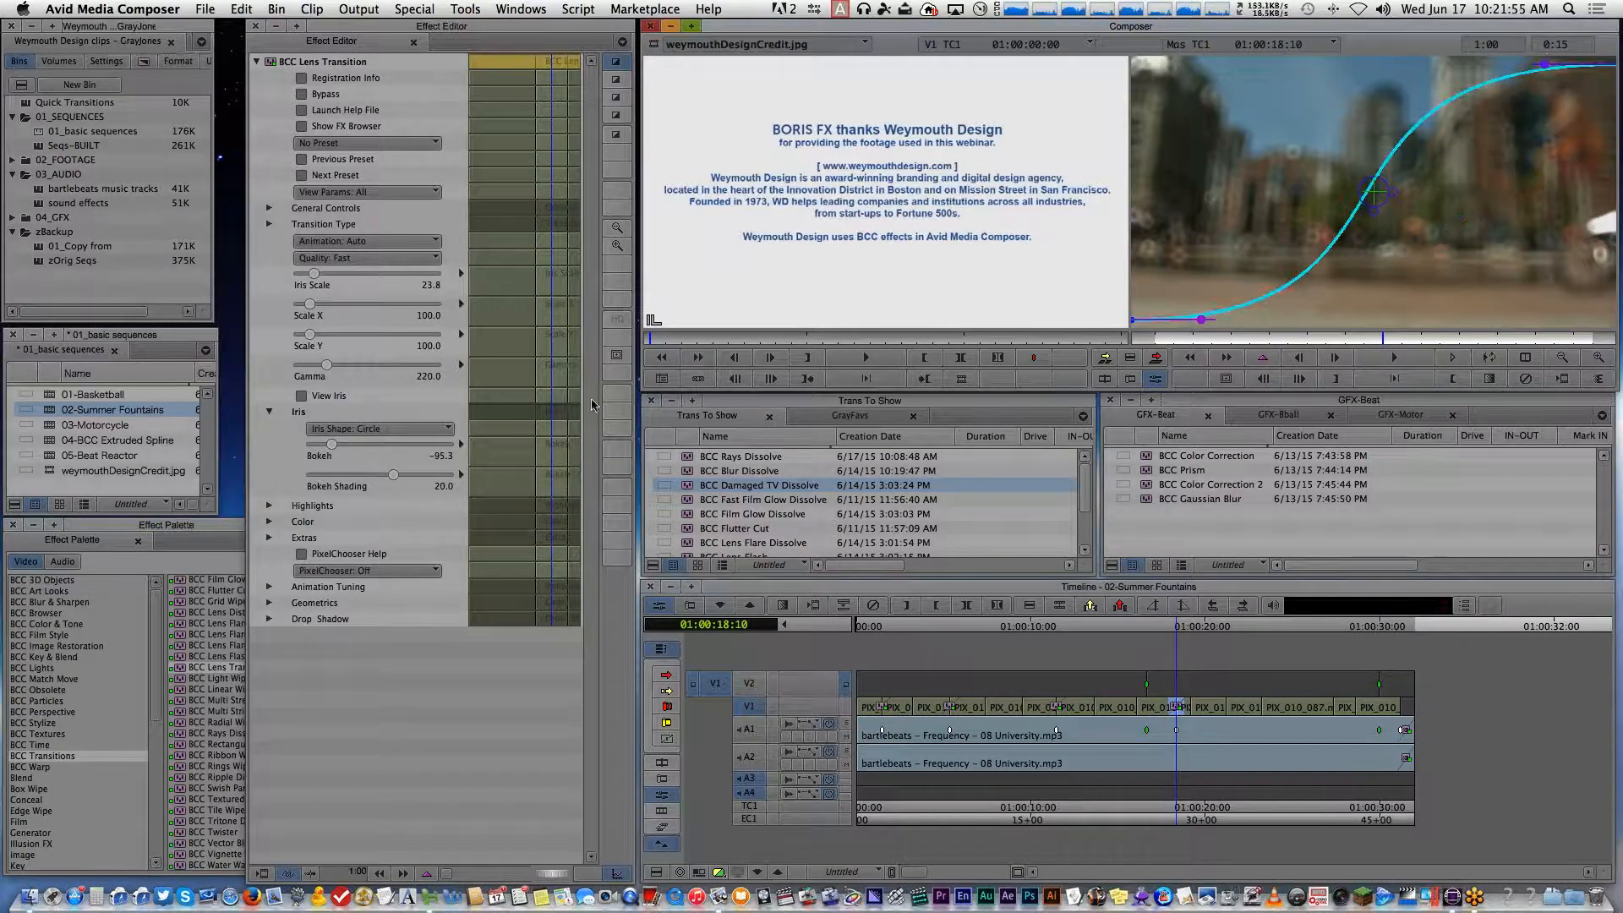
pyautogui.click(339, 871)
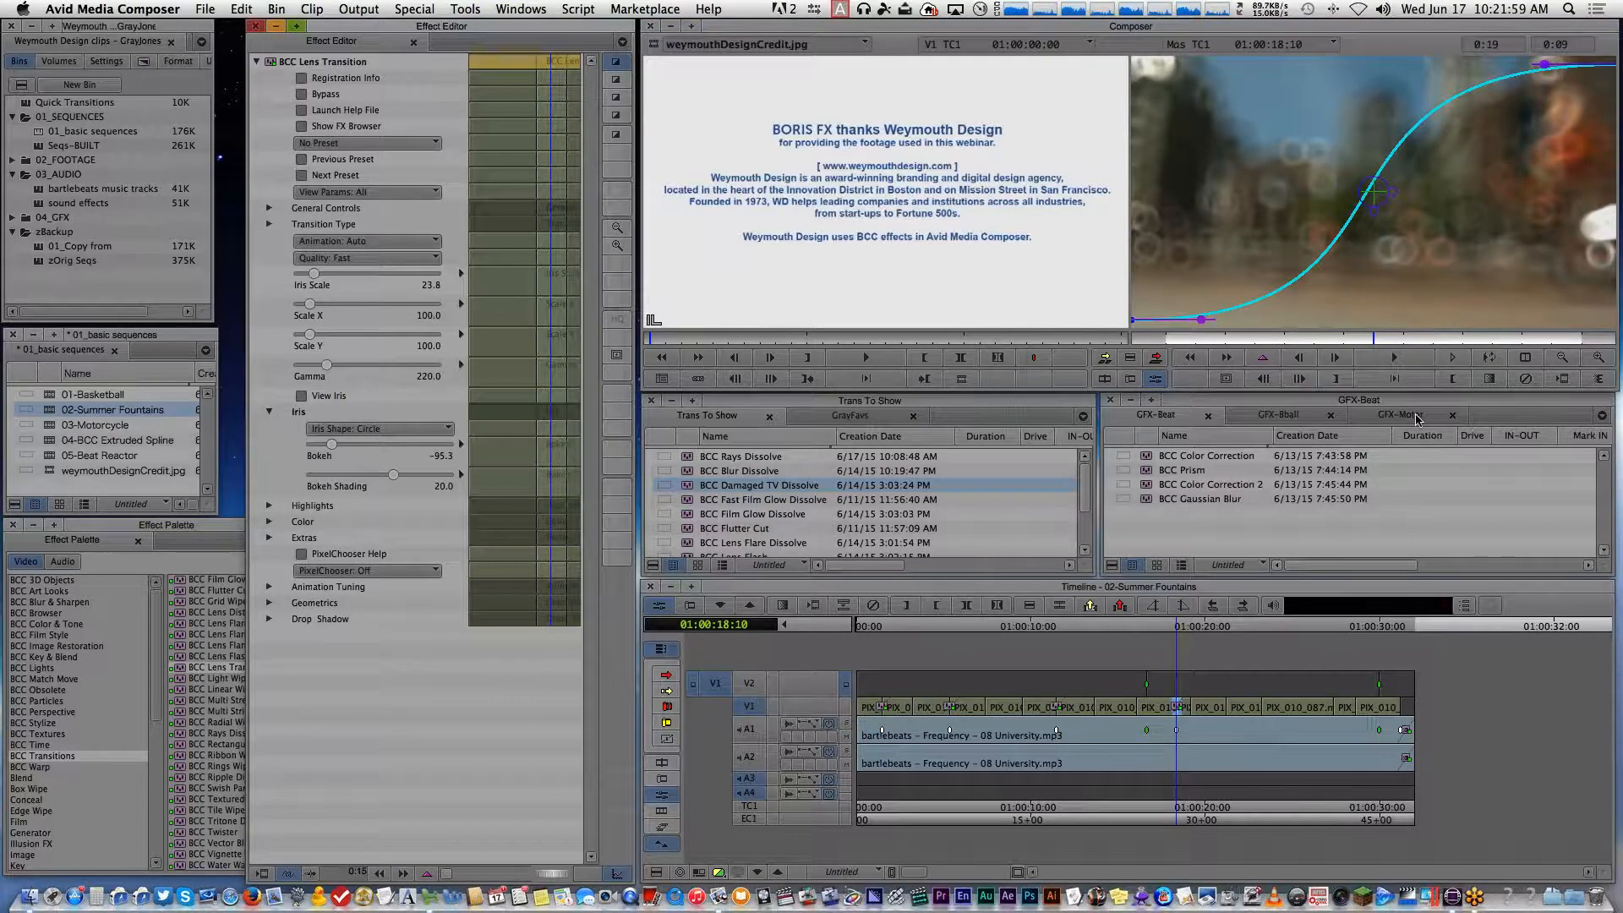
# Scrub and play the shortened Lens Transition to examine its timing from the fountains to the bike rider
pyautogui.click(1253, 338)
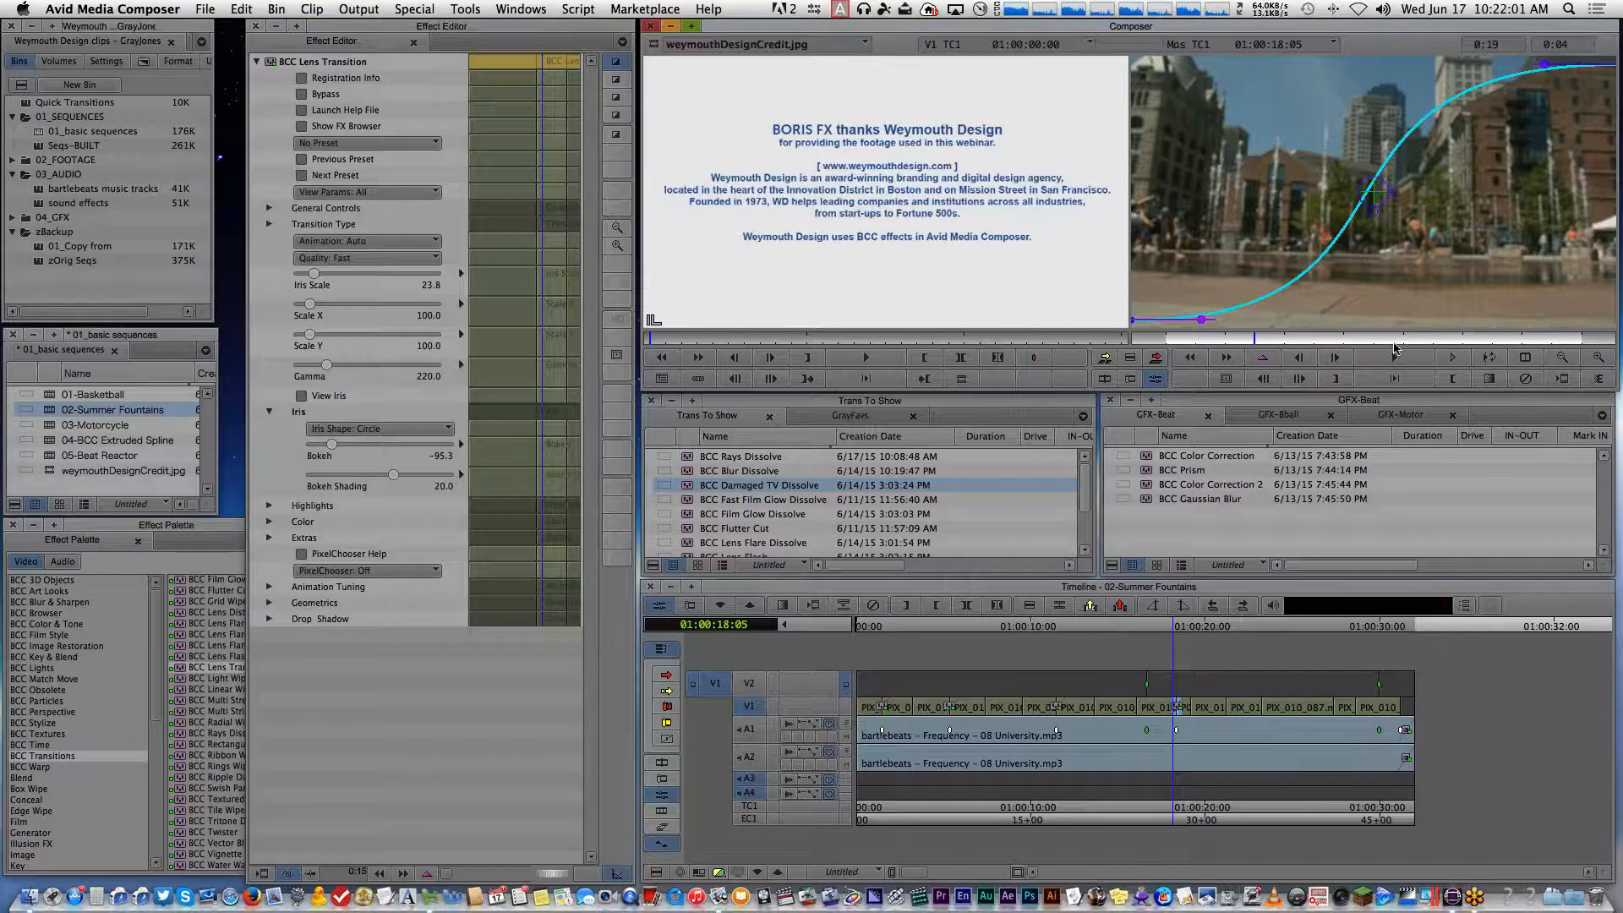
pyautogui.click(1432, 338)
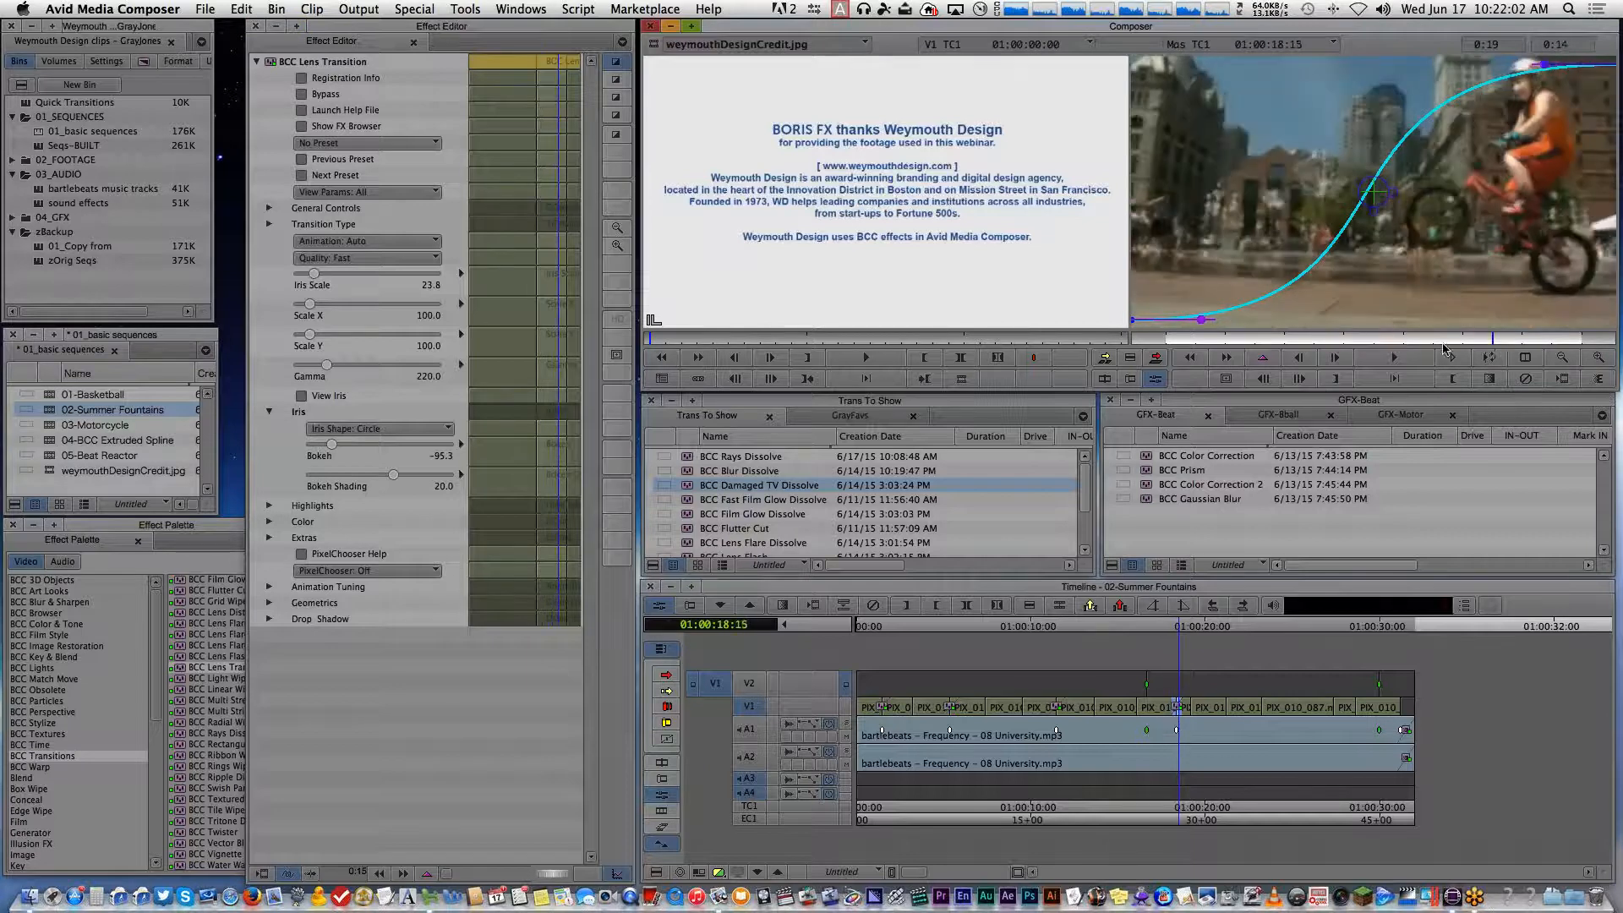
pyautogui.moveTo(1301, 336); pyautogui.dragTo(1166, 337)
pyautogui.press('space')
pyautogui.press('space')
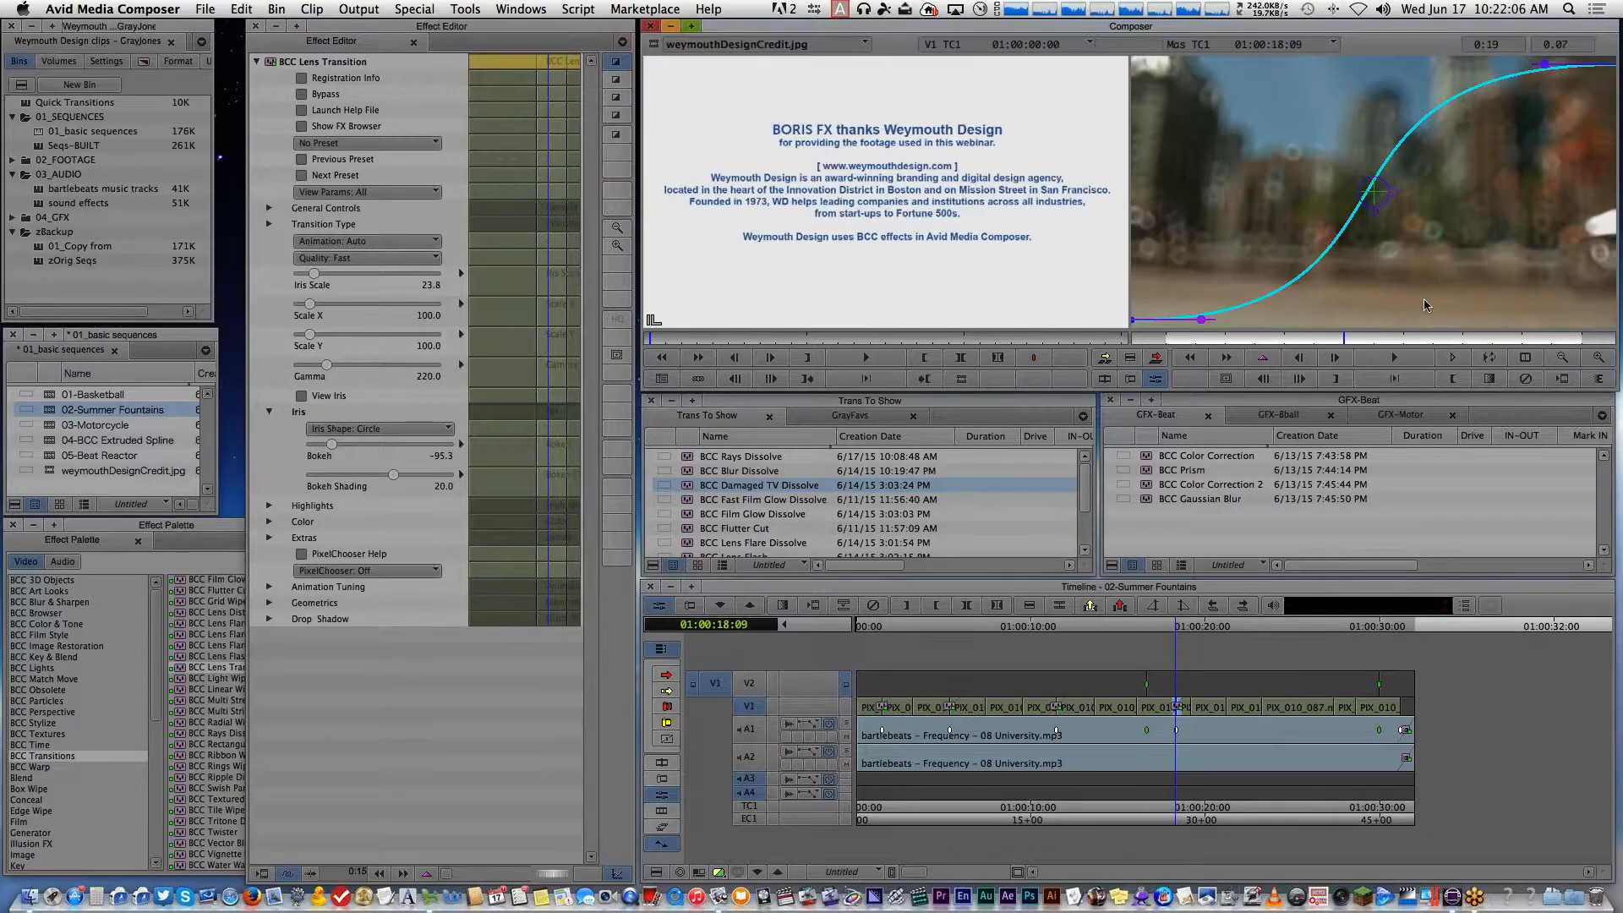
pyautogui.click(1203, 321)
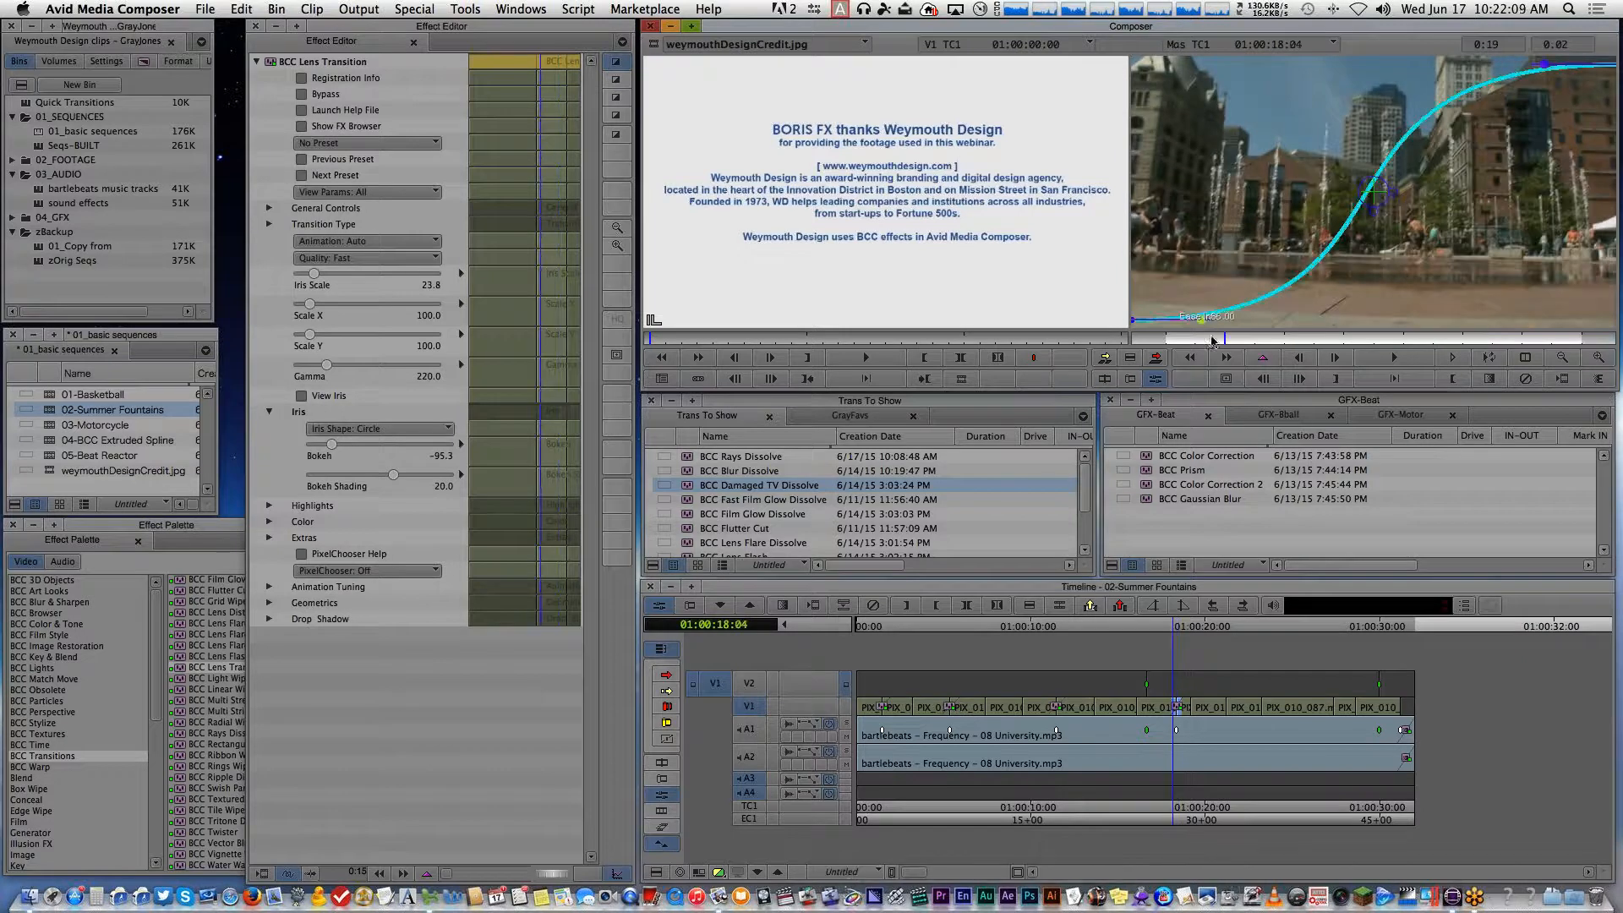
pyautogui.moveTo(1238, 341); pyautogui.dragTo(1525, 328)
pyautogui.click(1524, 321)
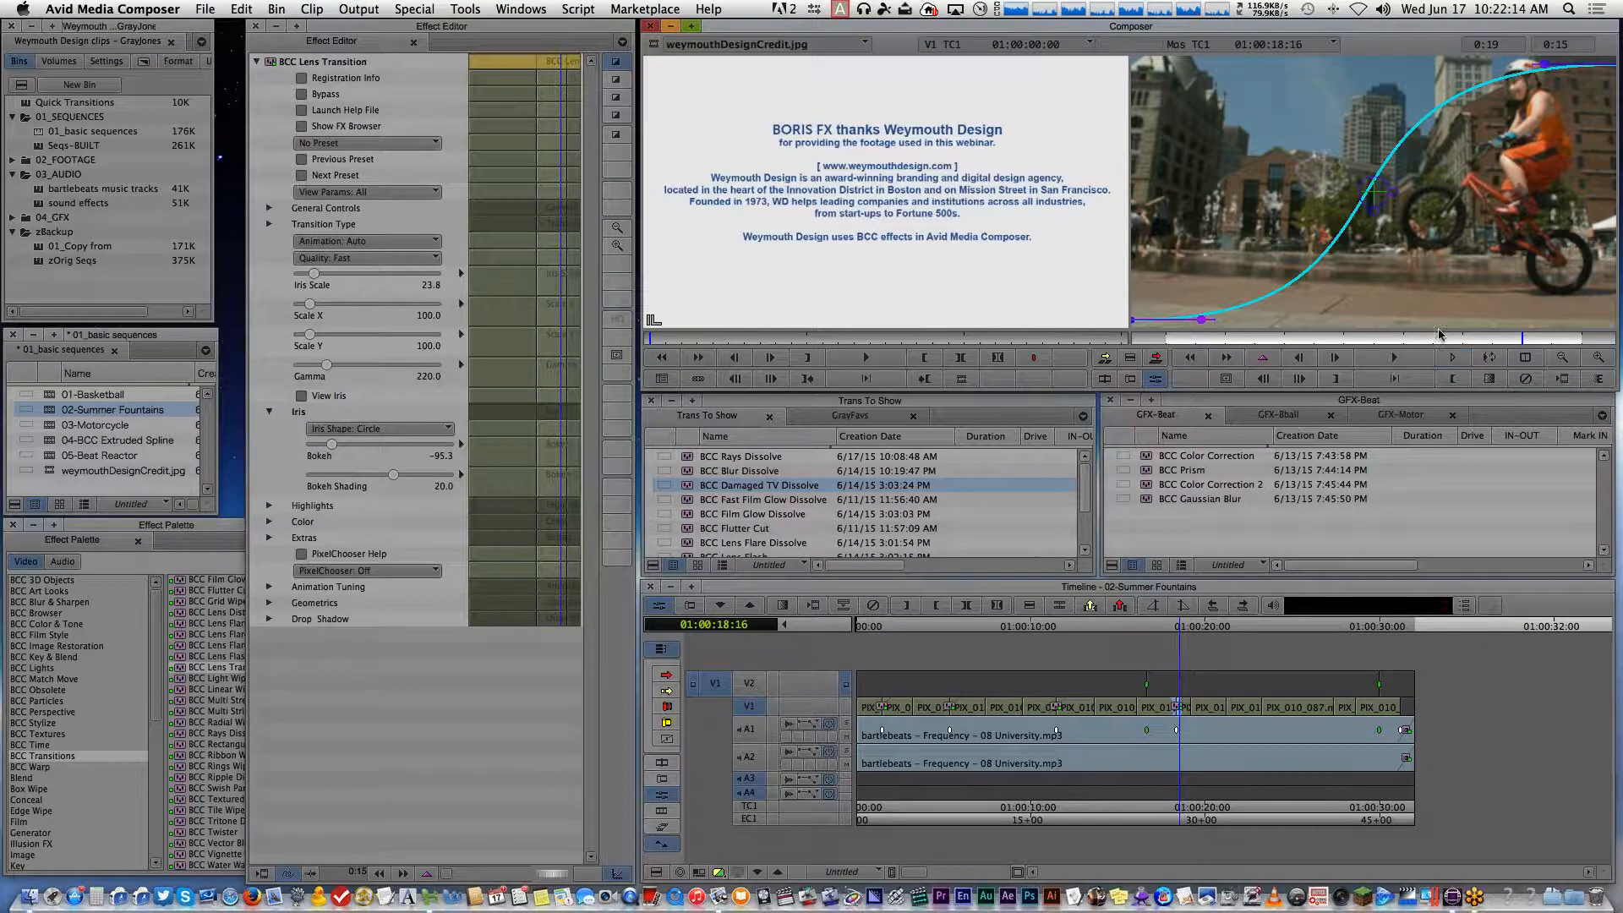
pyautogui.click(1393, 358)
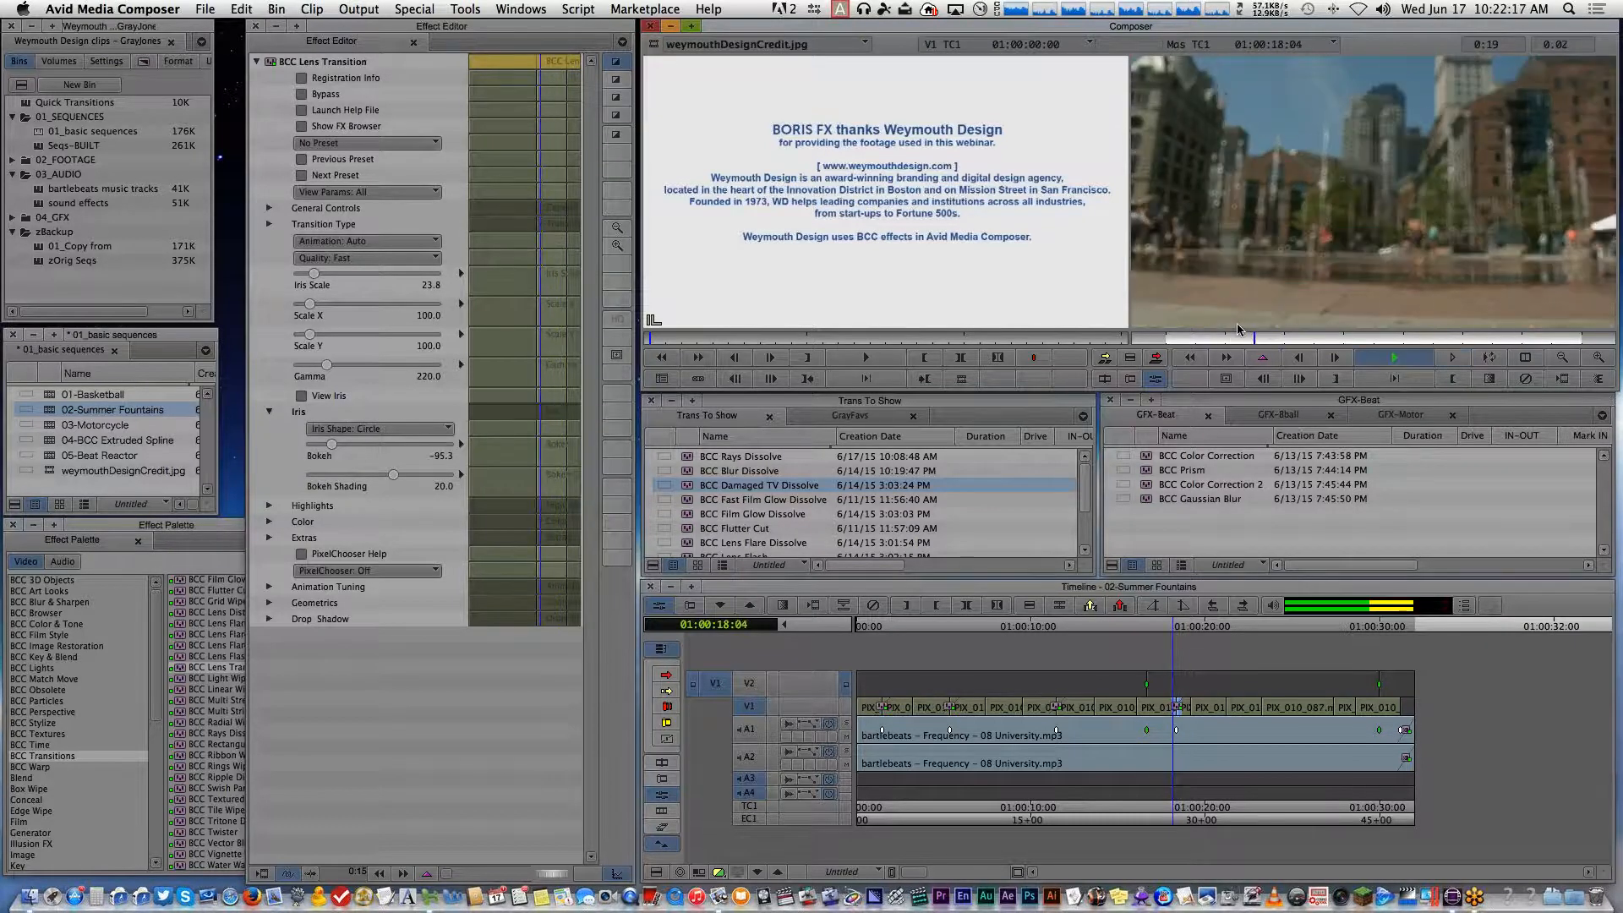
# Stop the Lens Transition playback and apply a BCC Blur Dissolve at the last clip's end in the sequence
pyautogui.press('space')
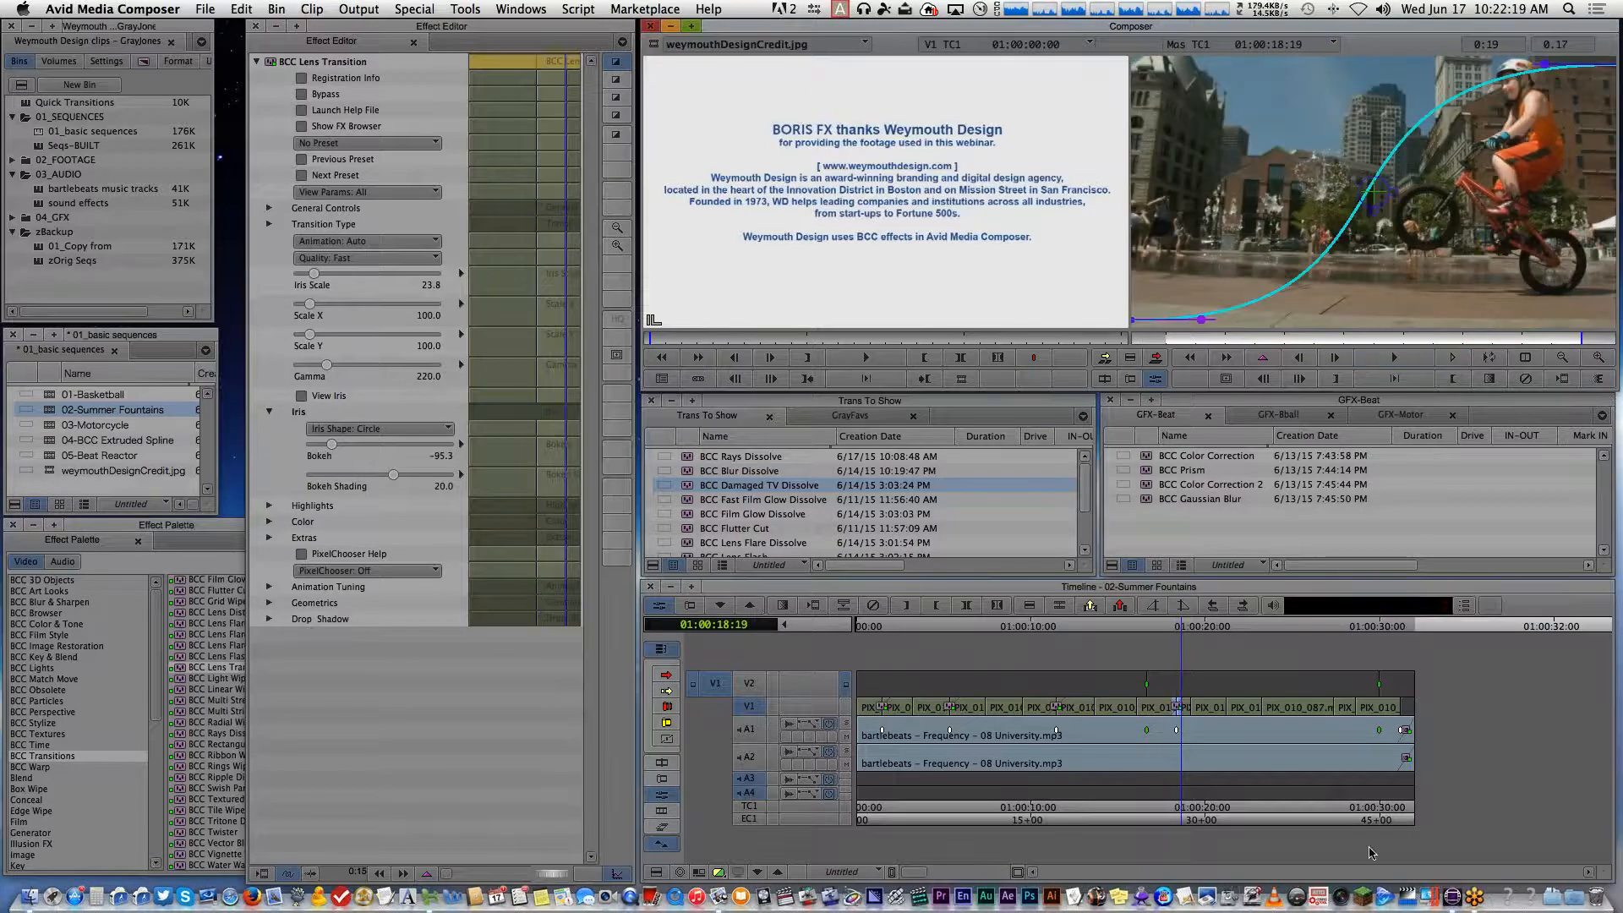
pyautogui.click(1399, 813)
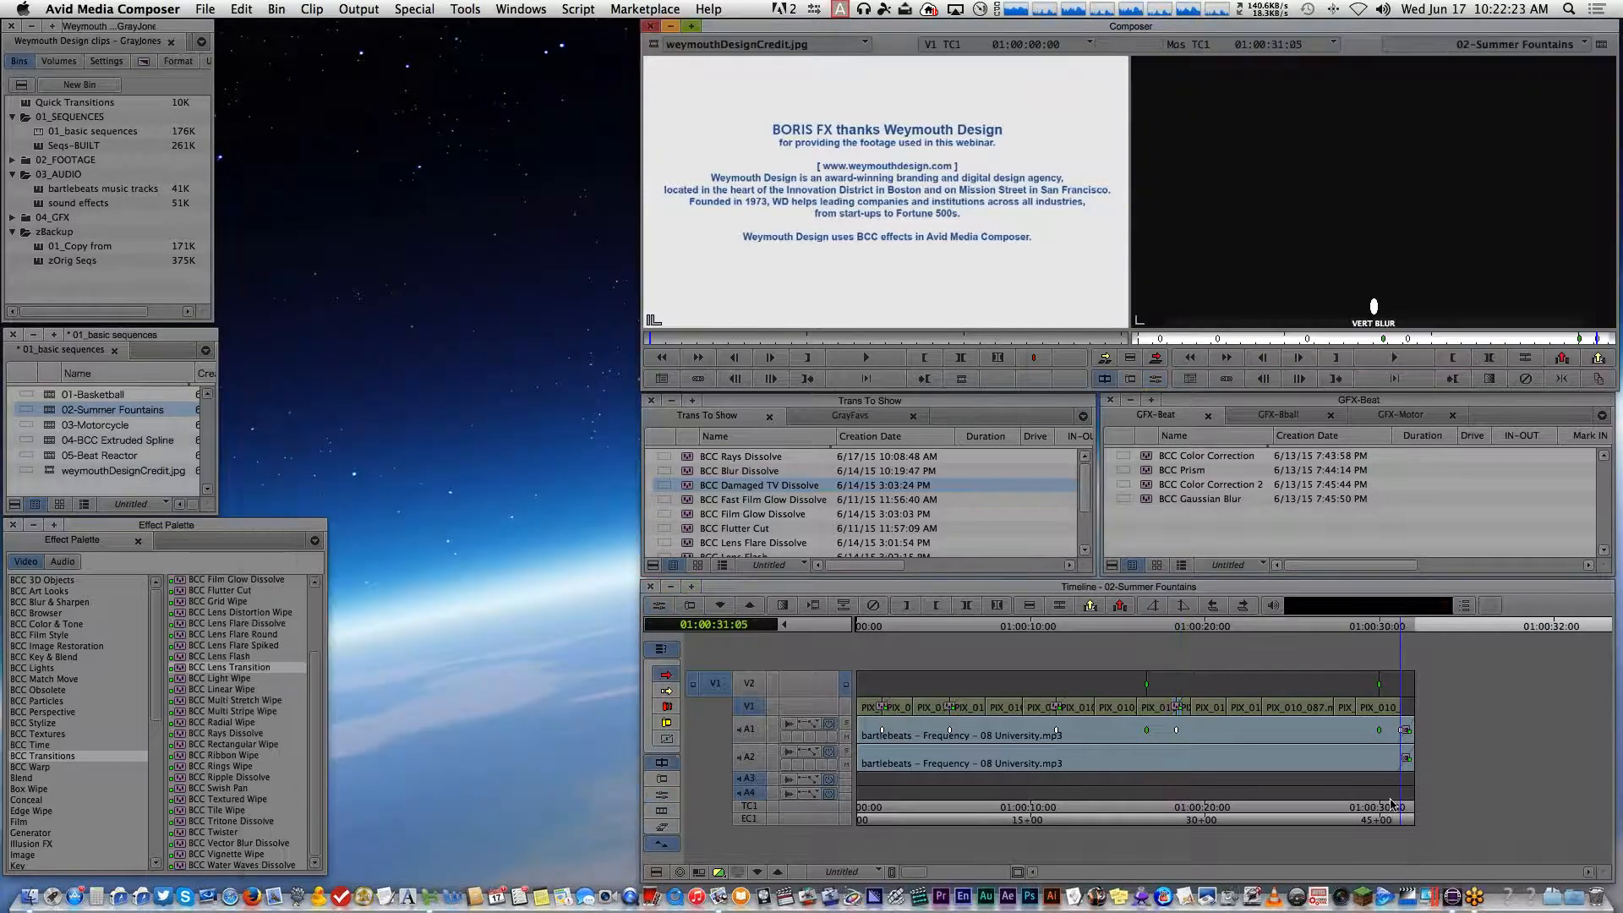
pyautogui.click(1390, 811)
pyautogui.moveTo(1386, 814)
pyautogui.mouseDown()
pyautogui.moveTo(1311, 816)
pyautogui.moveTo(1403, 809)
pyautogui.moveTo(1352, 808)
pyautogui.moveTo(1392, 792)
pyautogui.mouseUp()
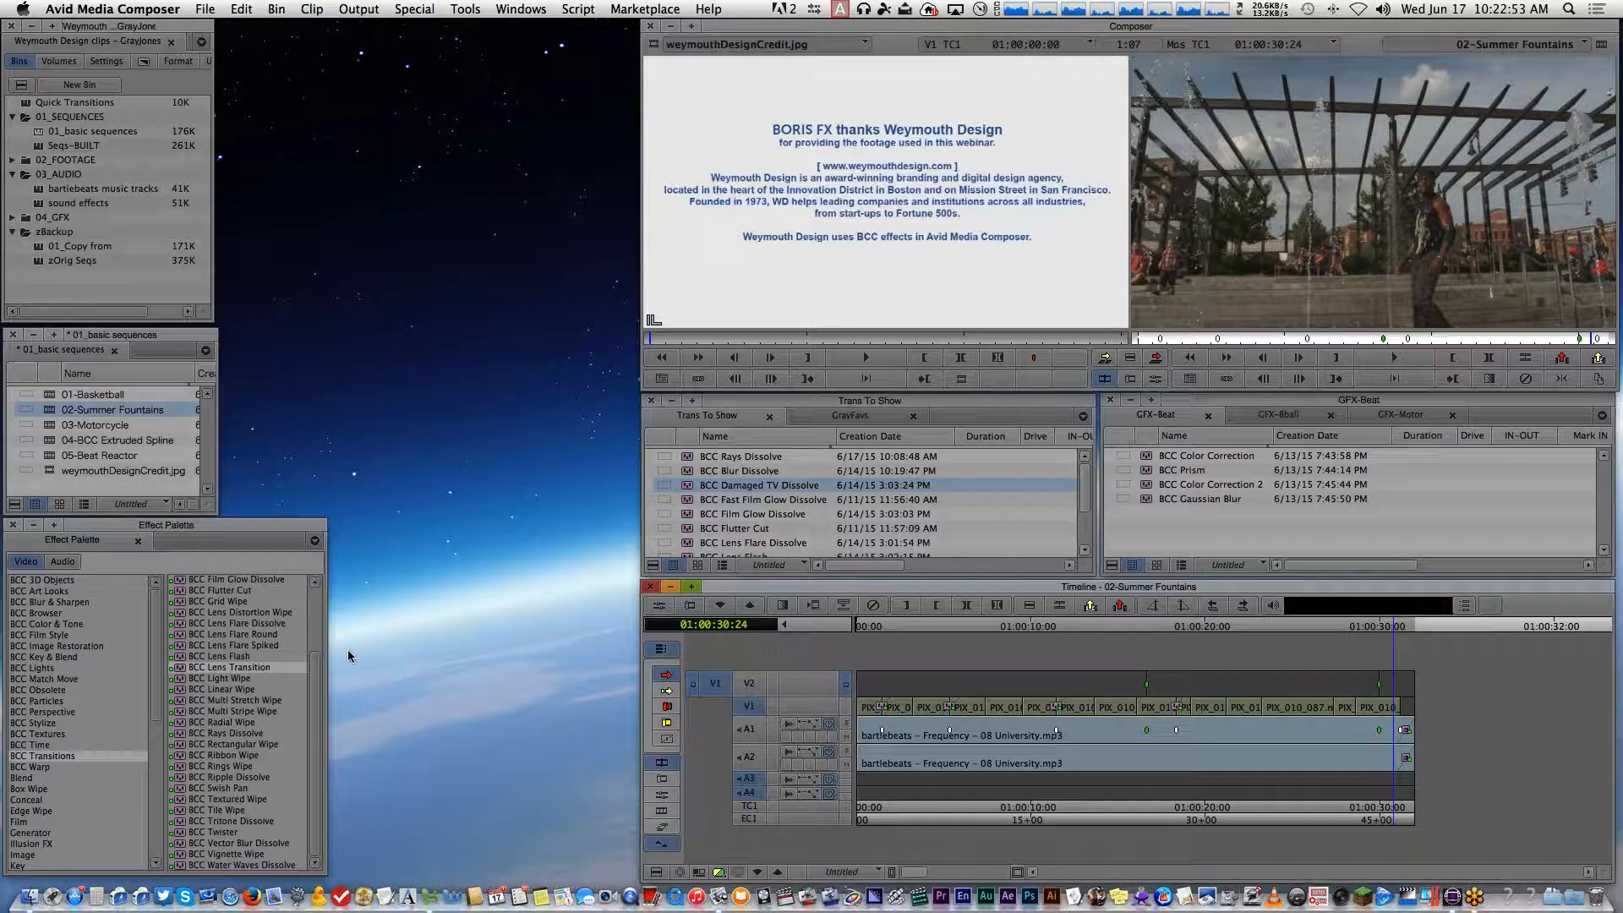
pyautogui.moveTo(317, 667); pyautogui.dragTo(317, 602)
pyautogui.moveTo(188, 595); pyautogui.dragTo(1399, 712)
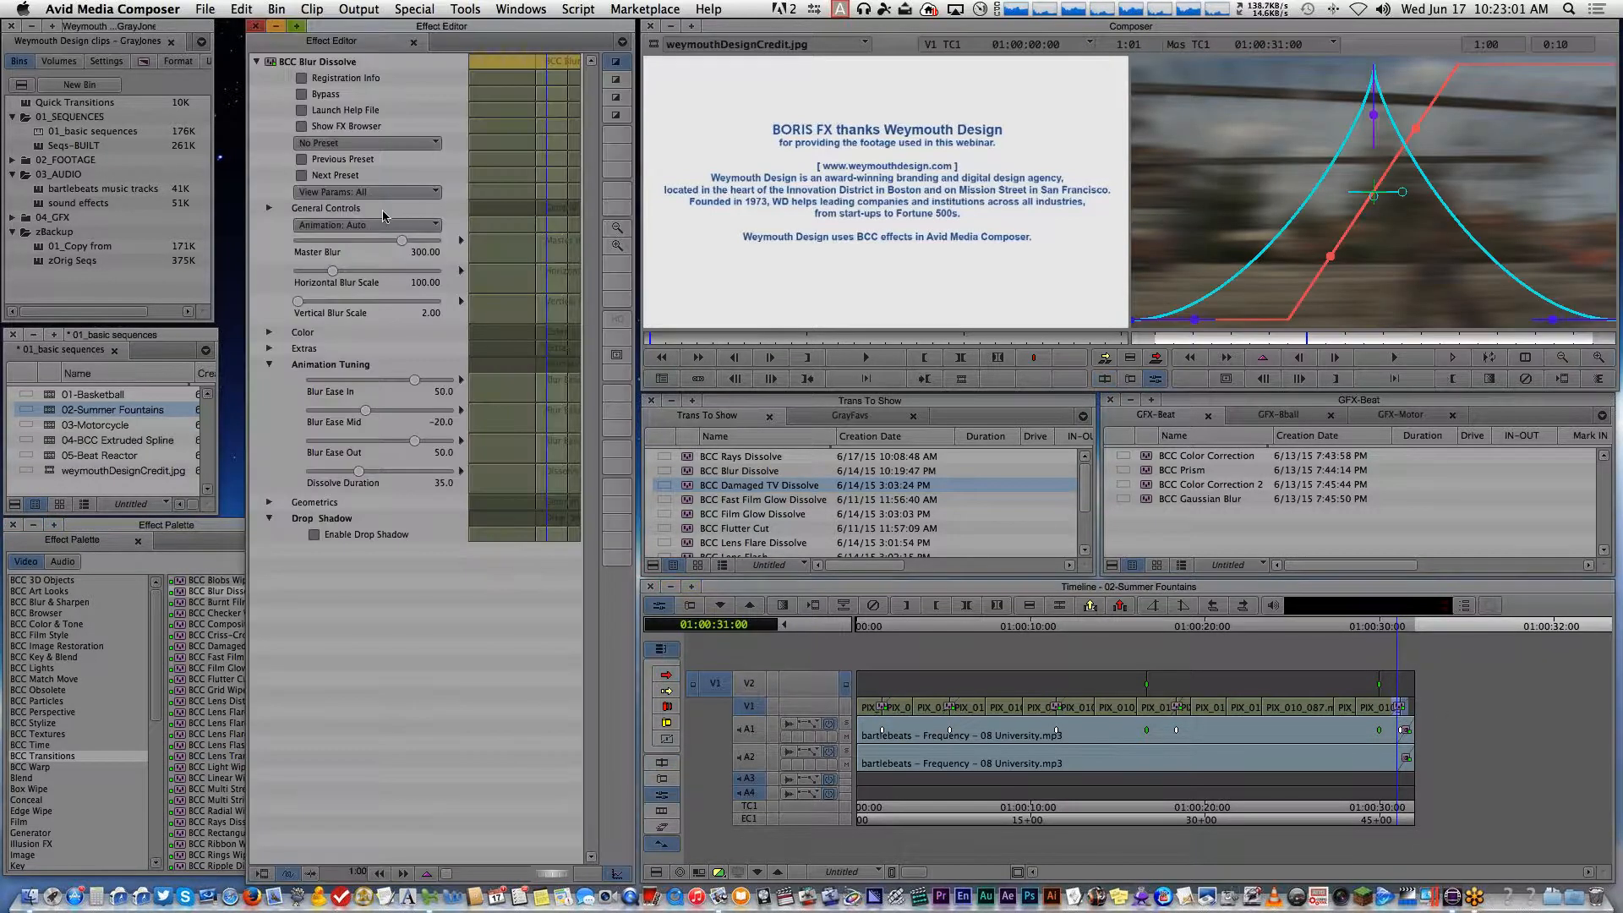
# Load the DefaultVerticalDD preset for the Blur Dissolve and set Brightness Peak to 72.50 and Contrast Peak to 51.25
pyautogui.click(362, 143)
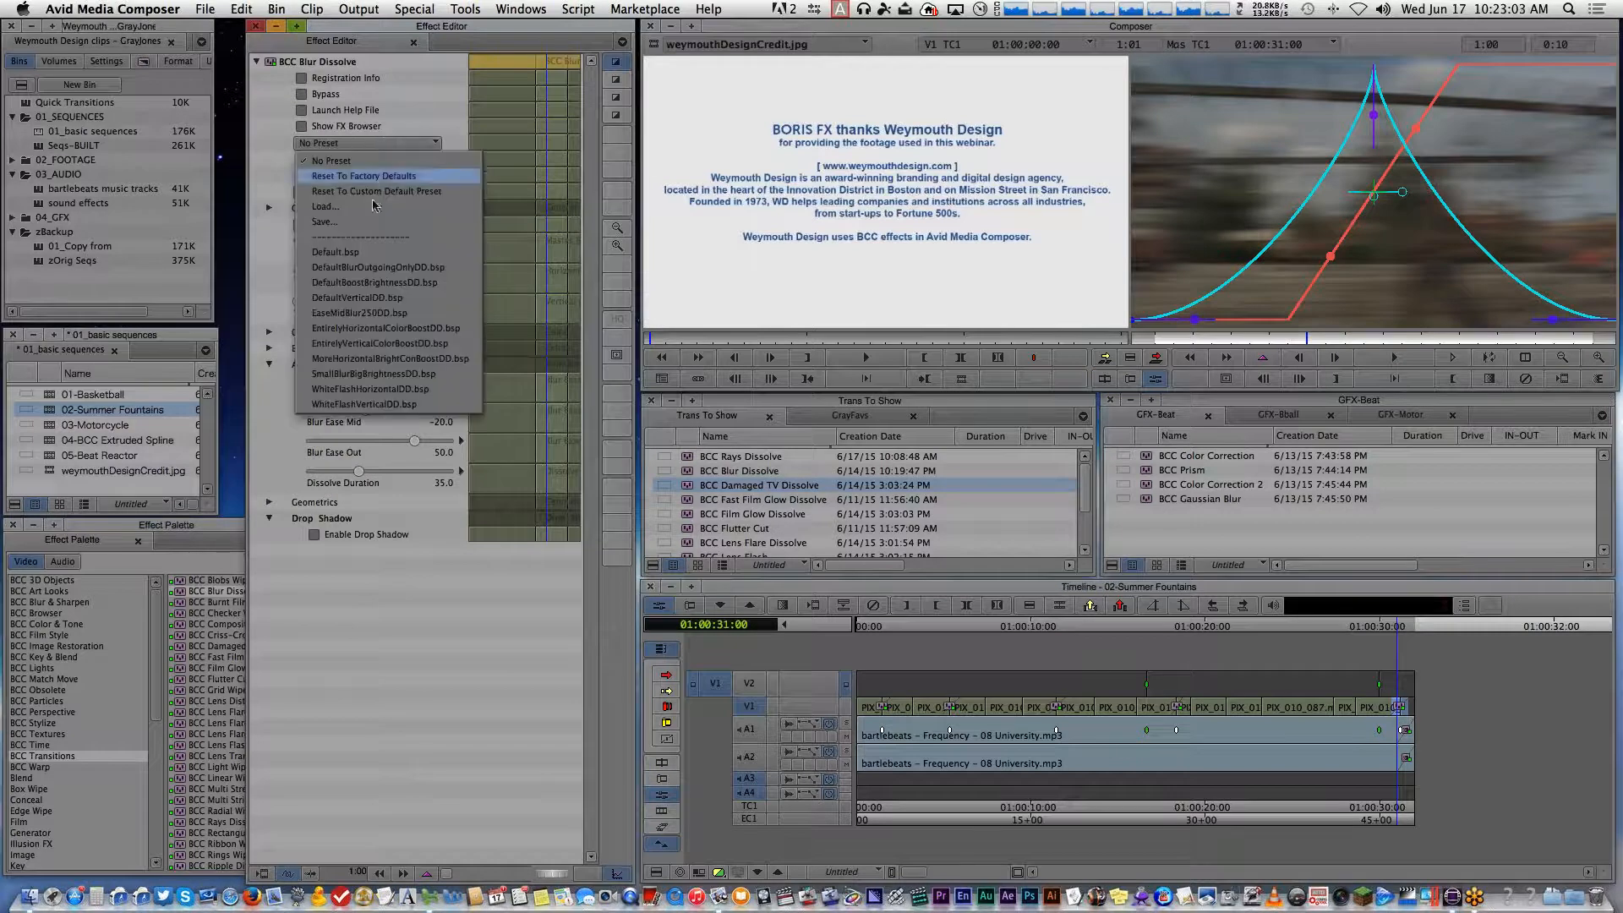
pyautogui.click(394, 298)
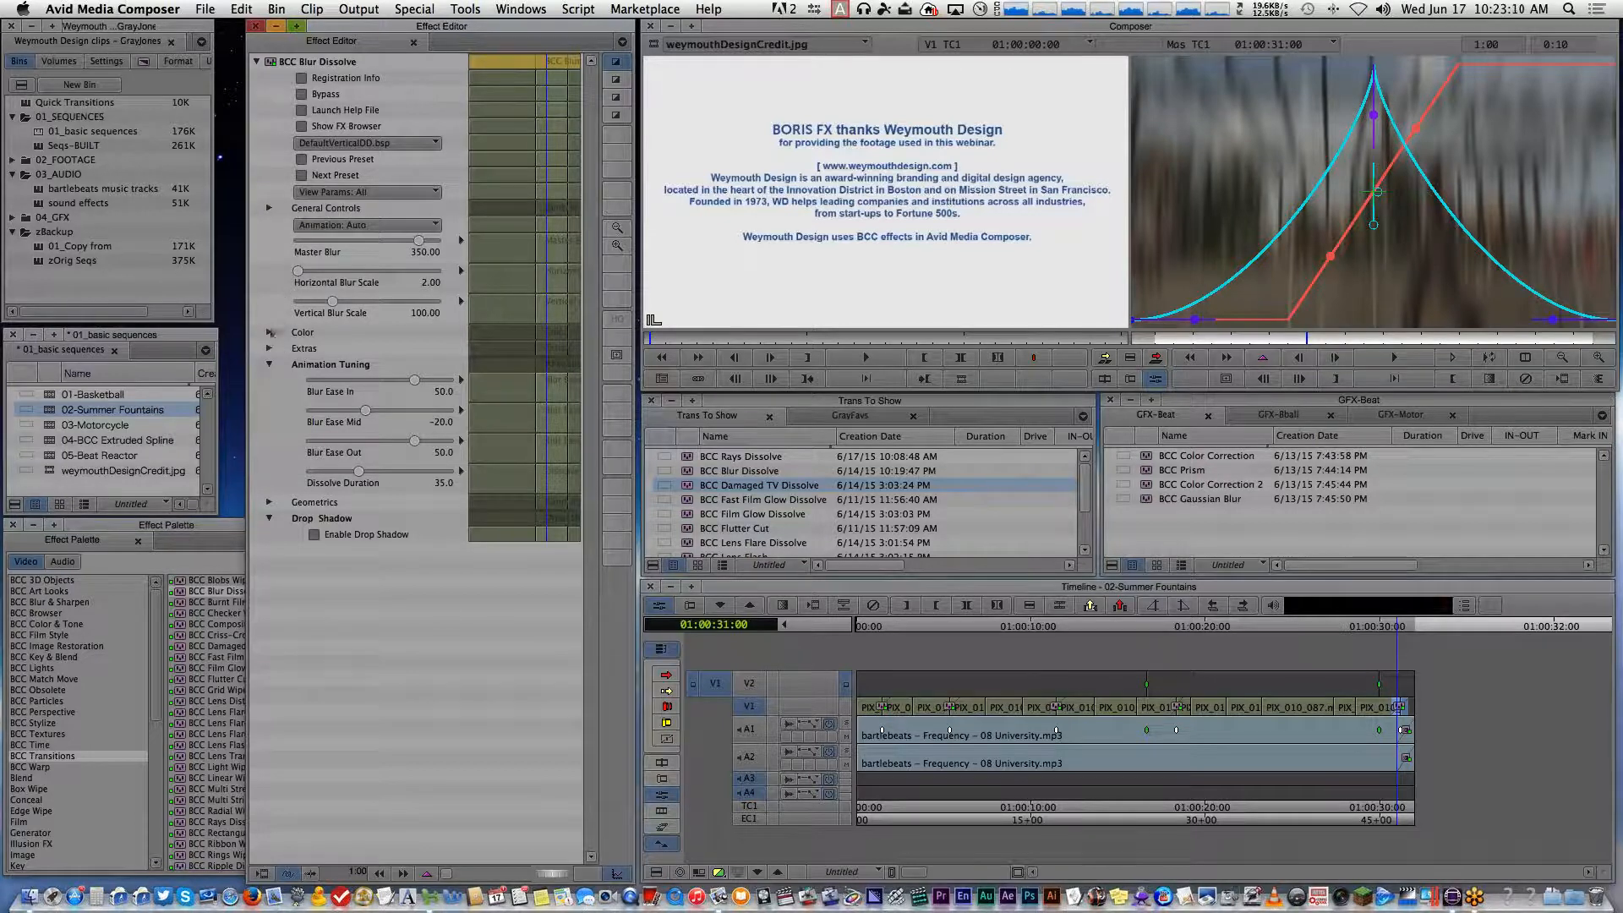
pyautogui.click(269, 333)
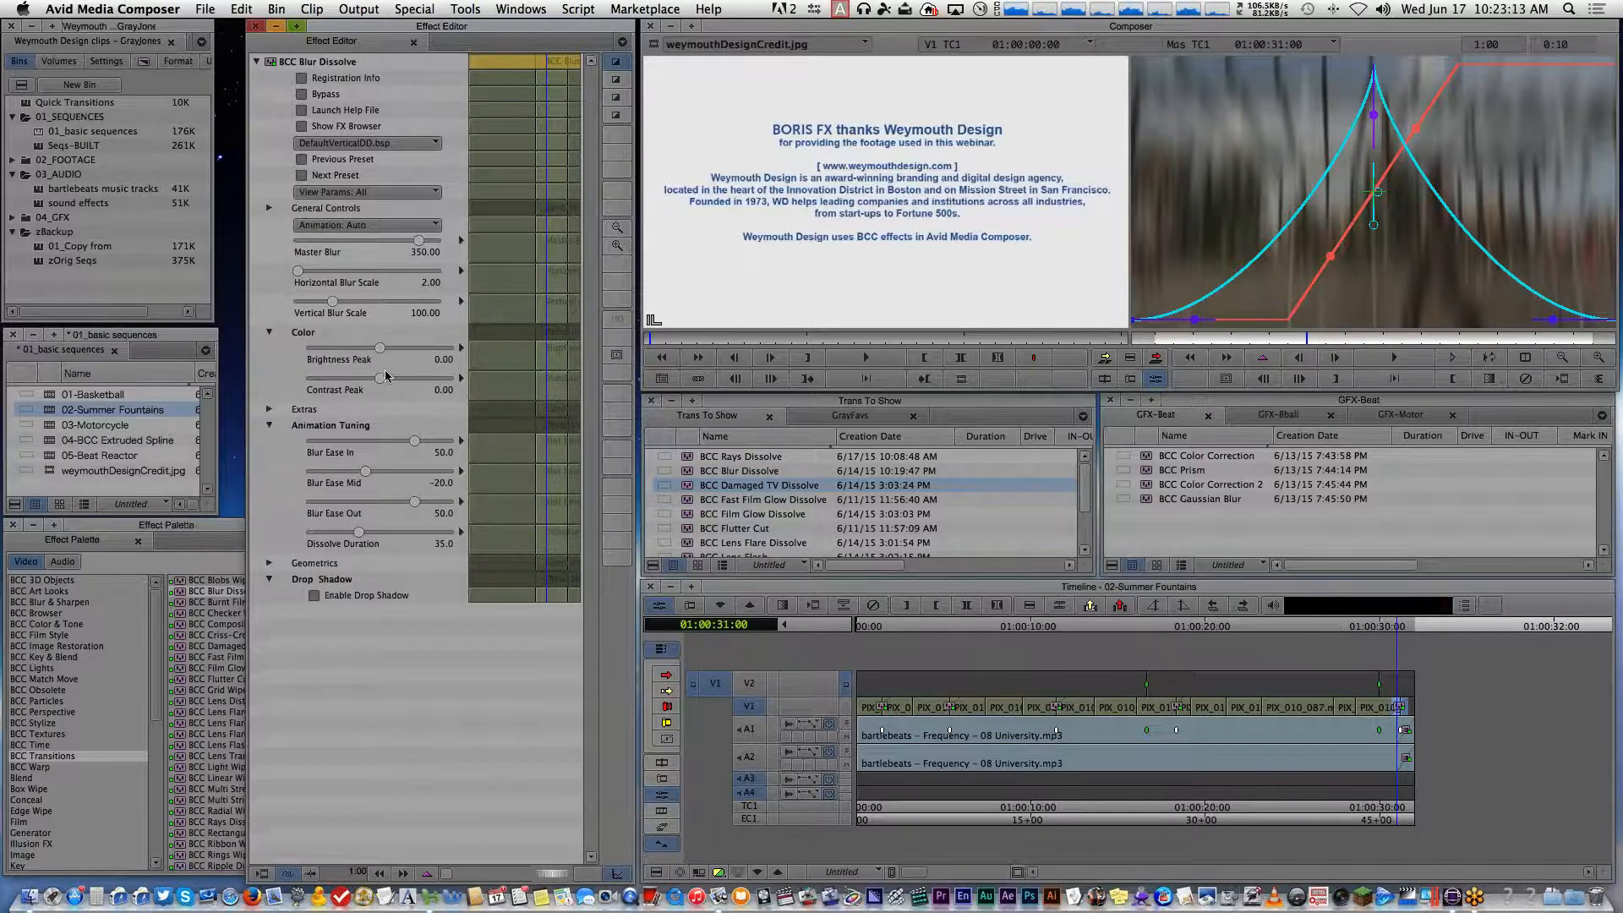
pyautogui.moveTo(380, 384); pyautogui.dragTo(429, 354)
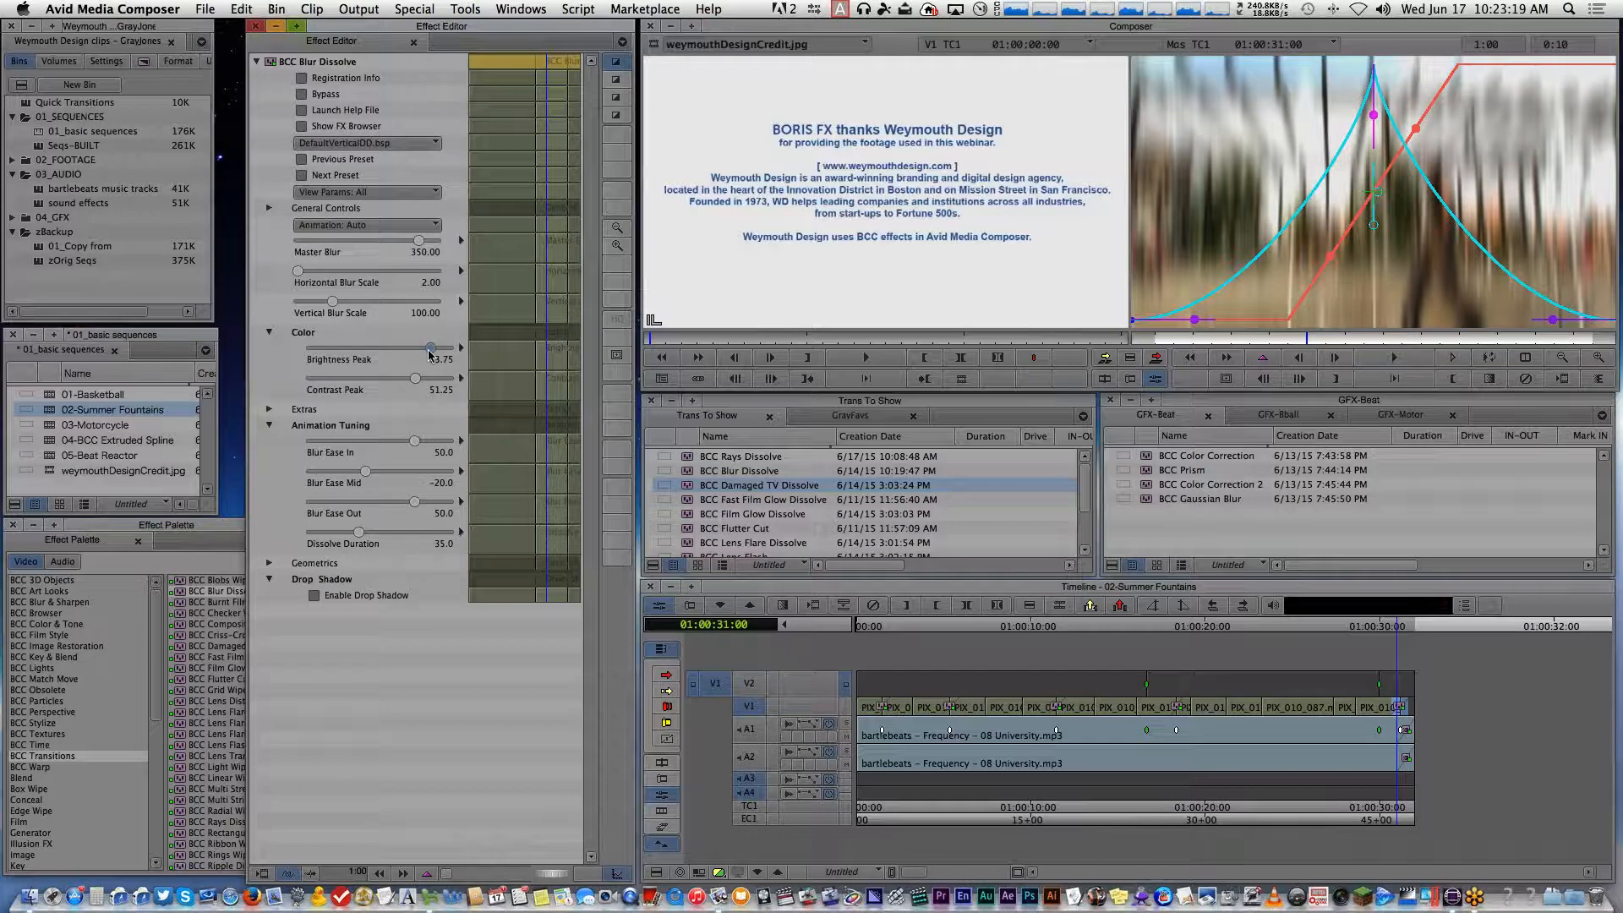
# Shorten the Blur Dissolve to 0:15, scrub through it, and reduce its duration further to 0:10
pyautogui.click(338, 871)
pyautogui.write('15')
pyautogui.press('Return')
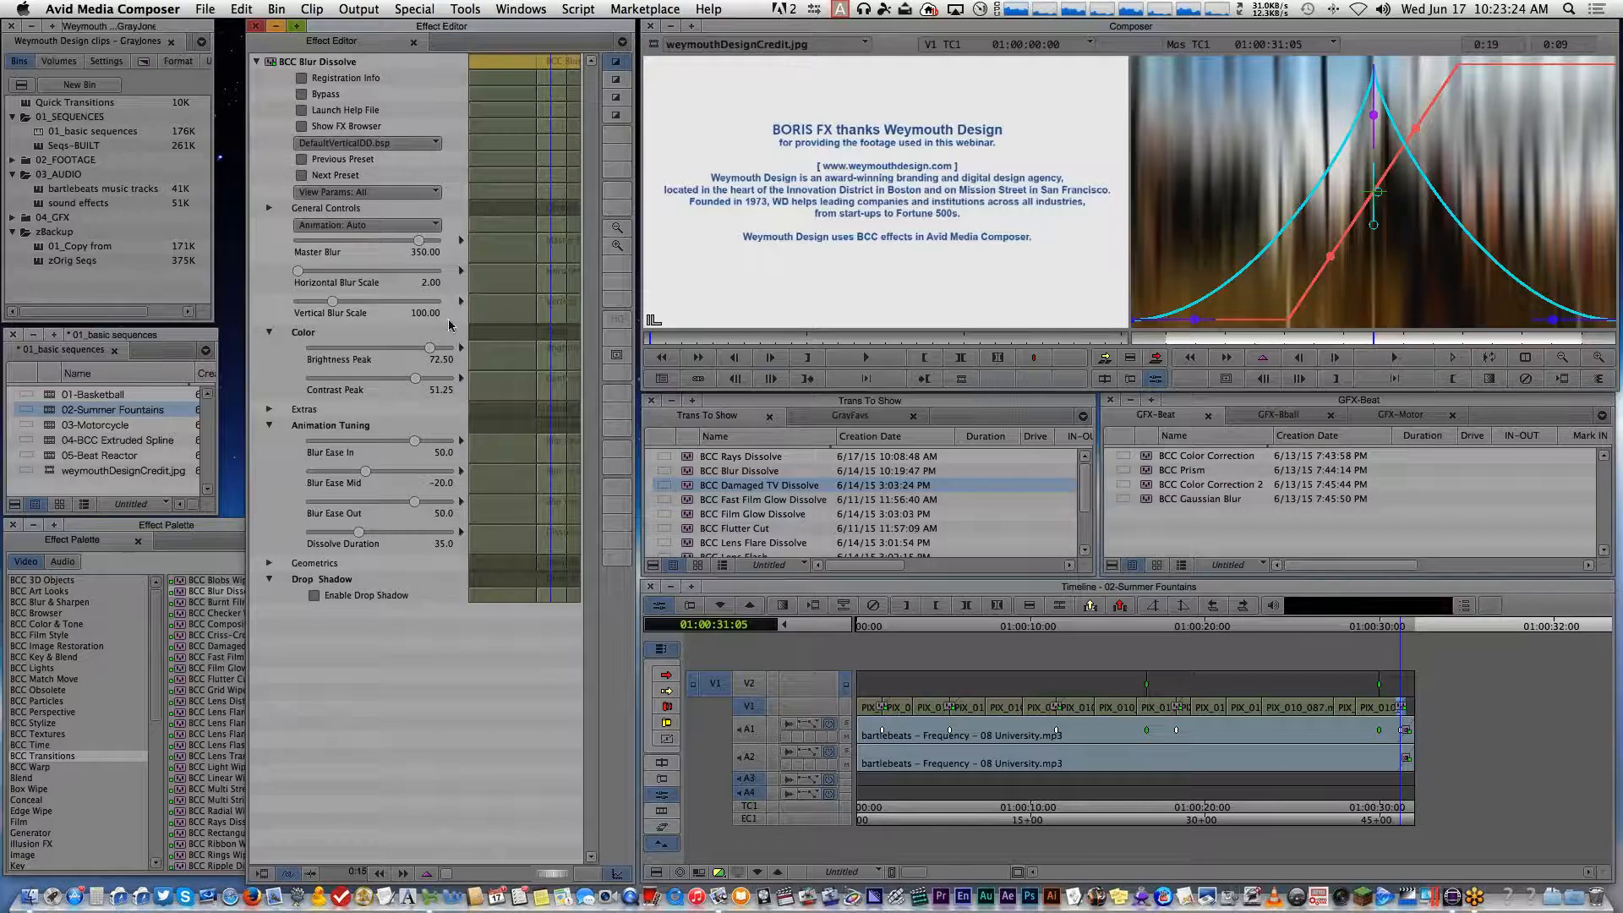
pyautogui.moveTo(1364, 339); pyautogui.dragTo(1301, 334)
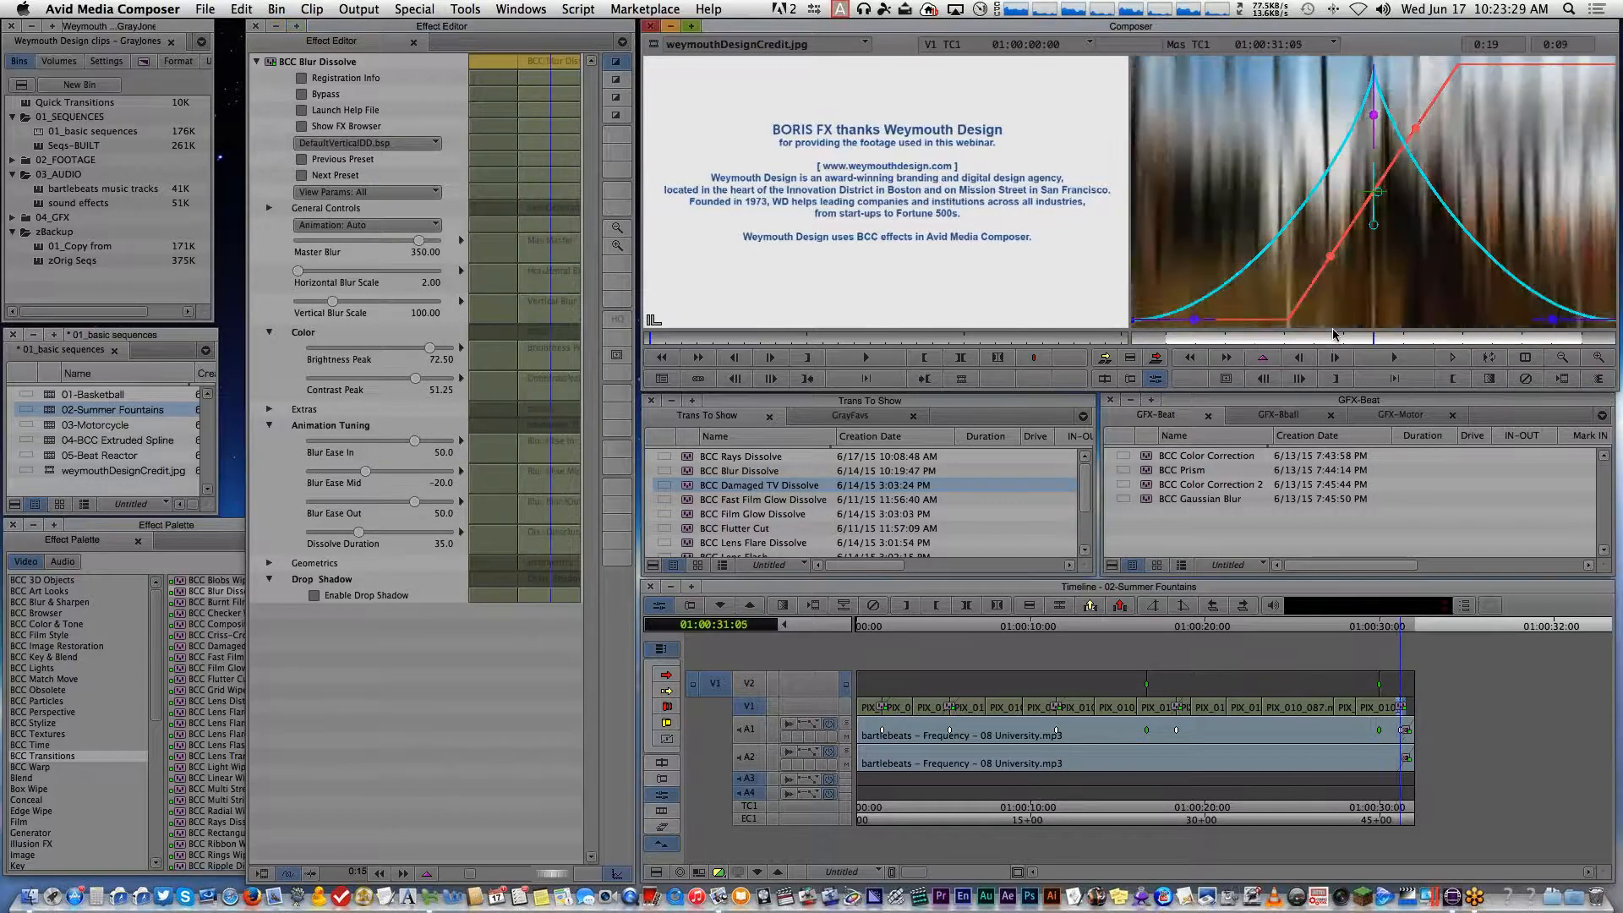
pyautogui.click(342, 866)
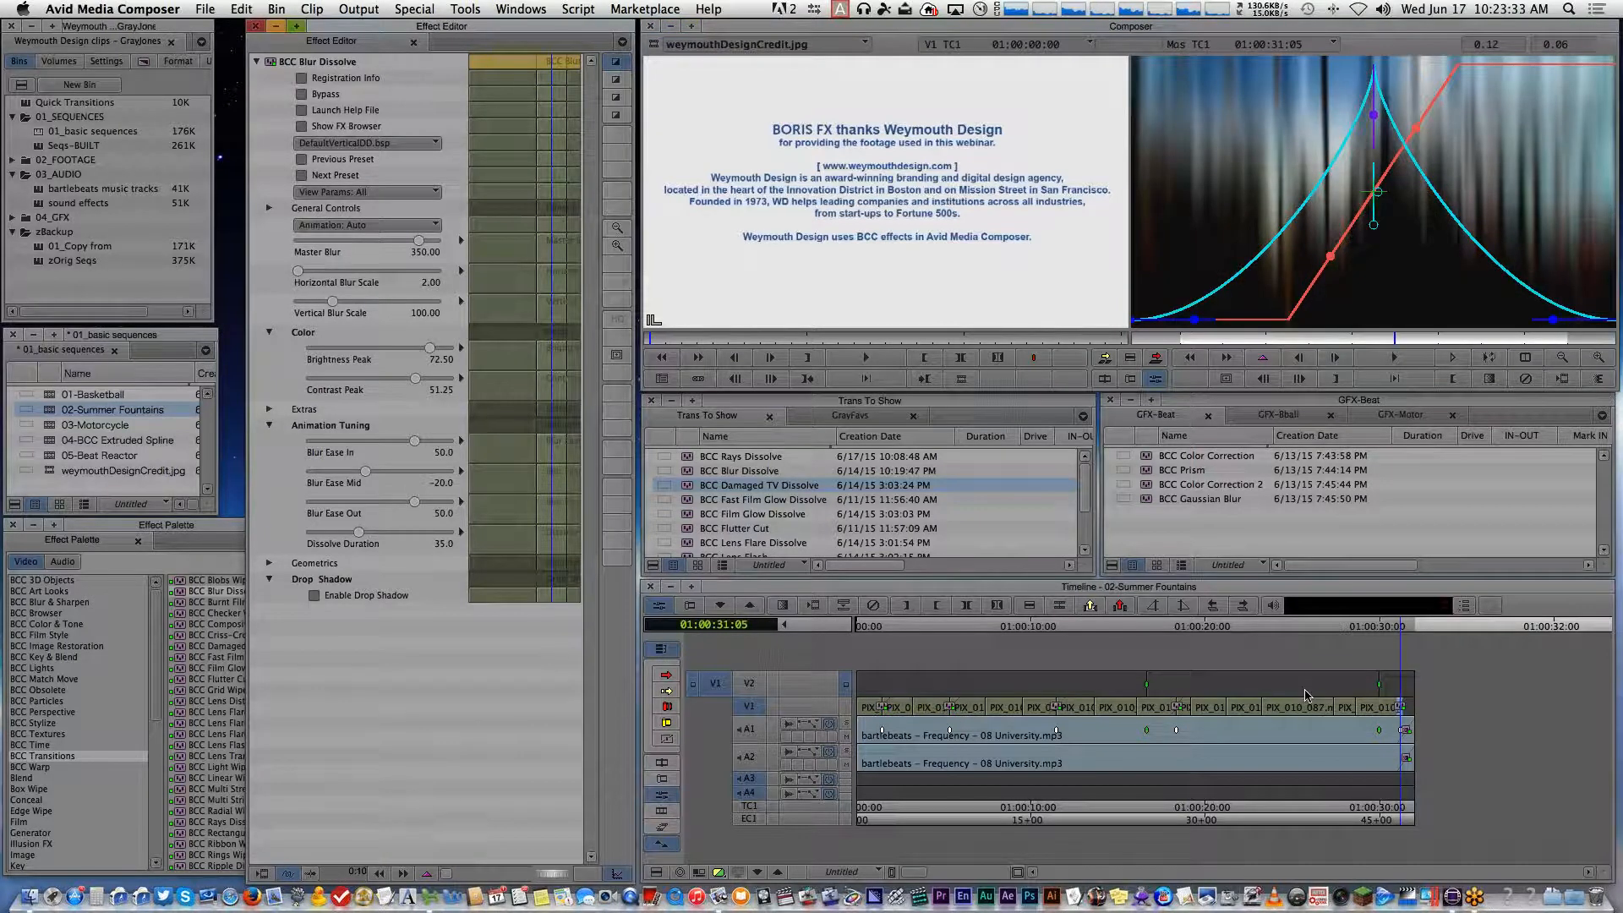
# Set the Blur Dissolve's Contrast Peak to 35.00 and Brightness Peak to 73.75, previewing the transition by scrubbing and playing
pyautogui.moveTo(415, 378); pyautogui.dragTo(431, 349)
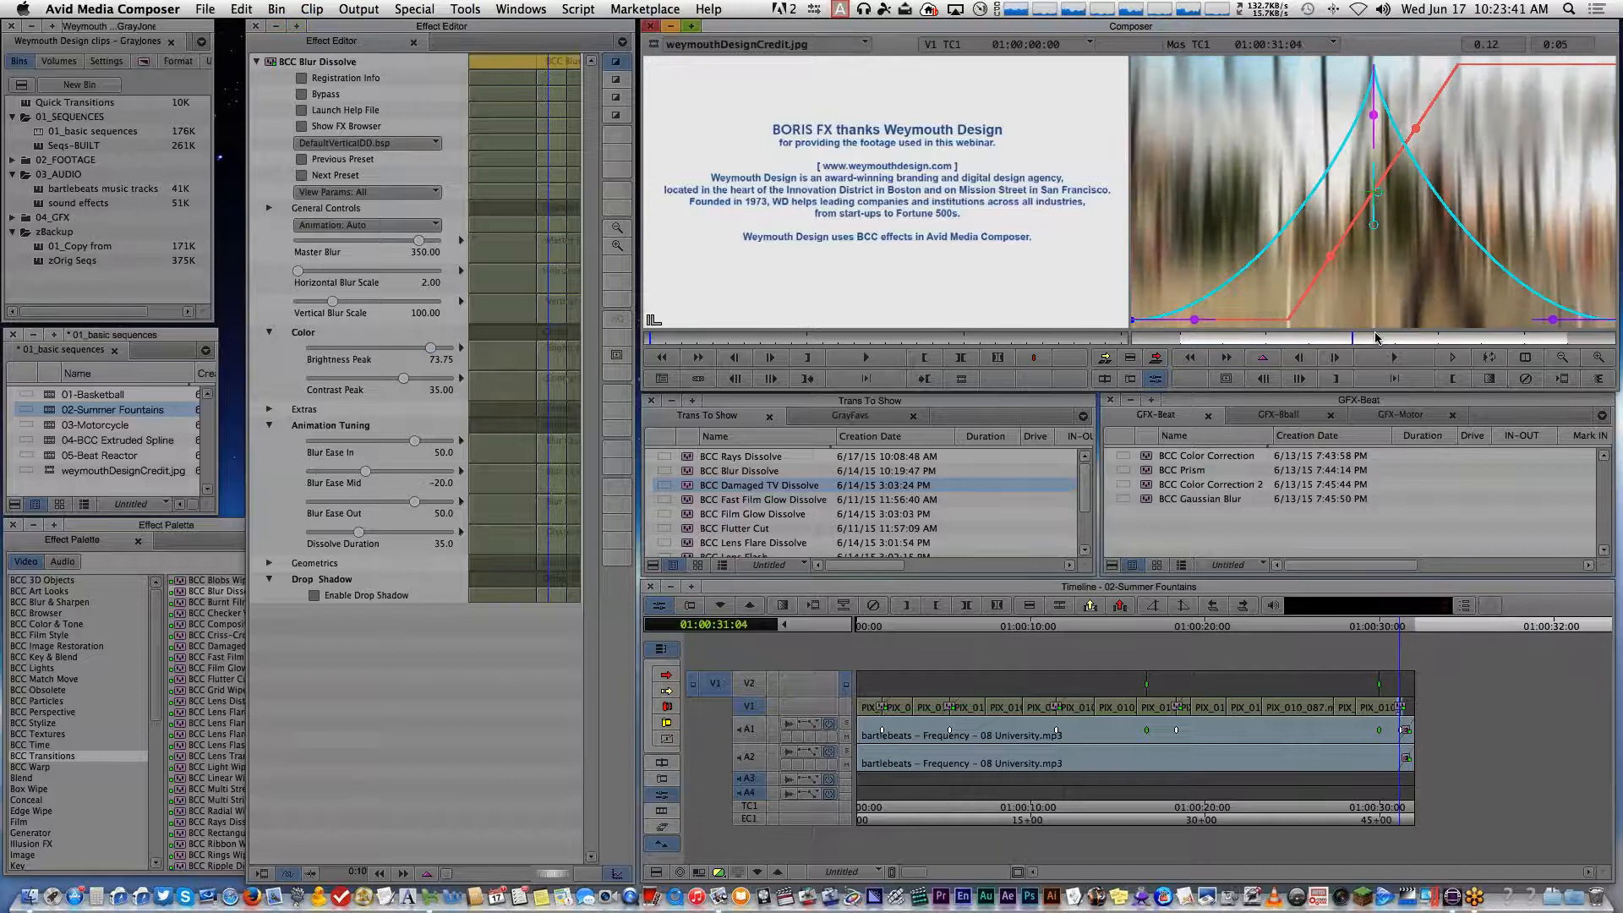
pyautogui.click(1436, 338)
pyautogui.click(1566, 338)
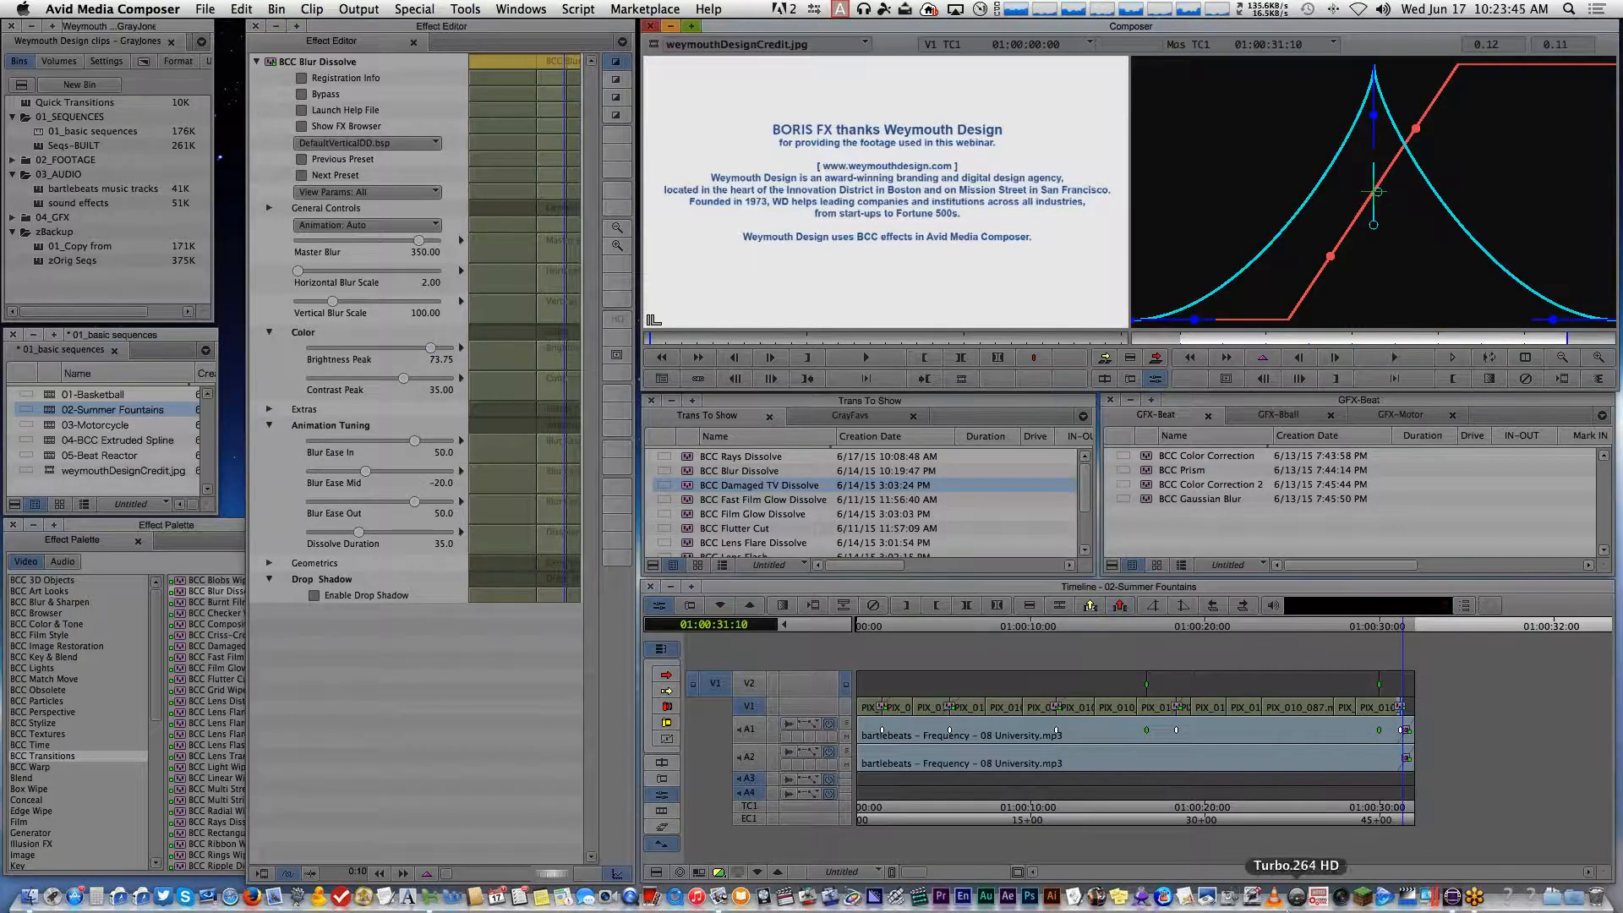
pyautogui.click(1391, 820)
pyautogui.press('space')
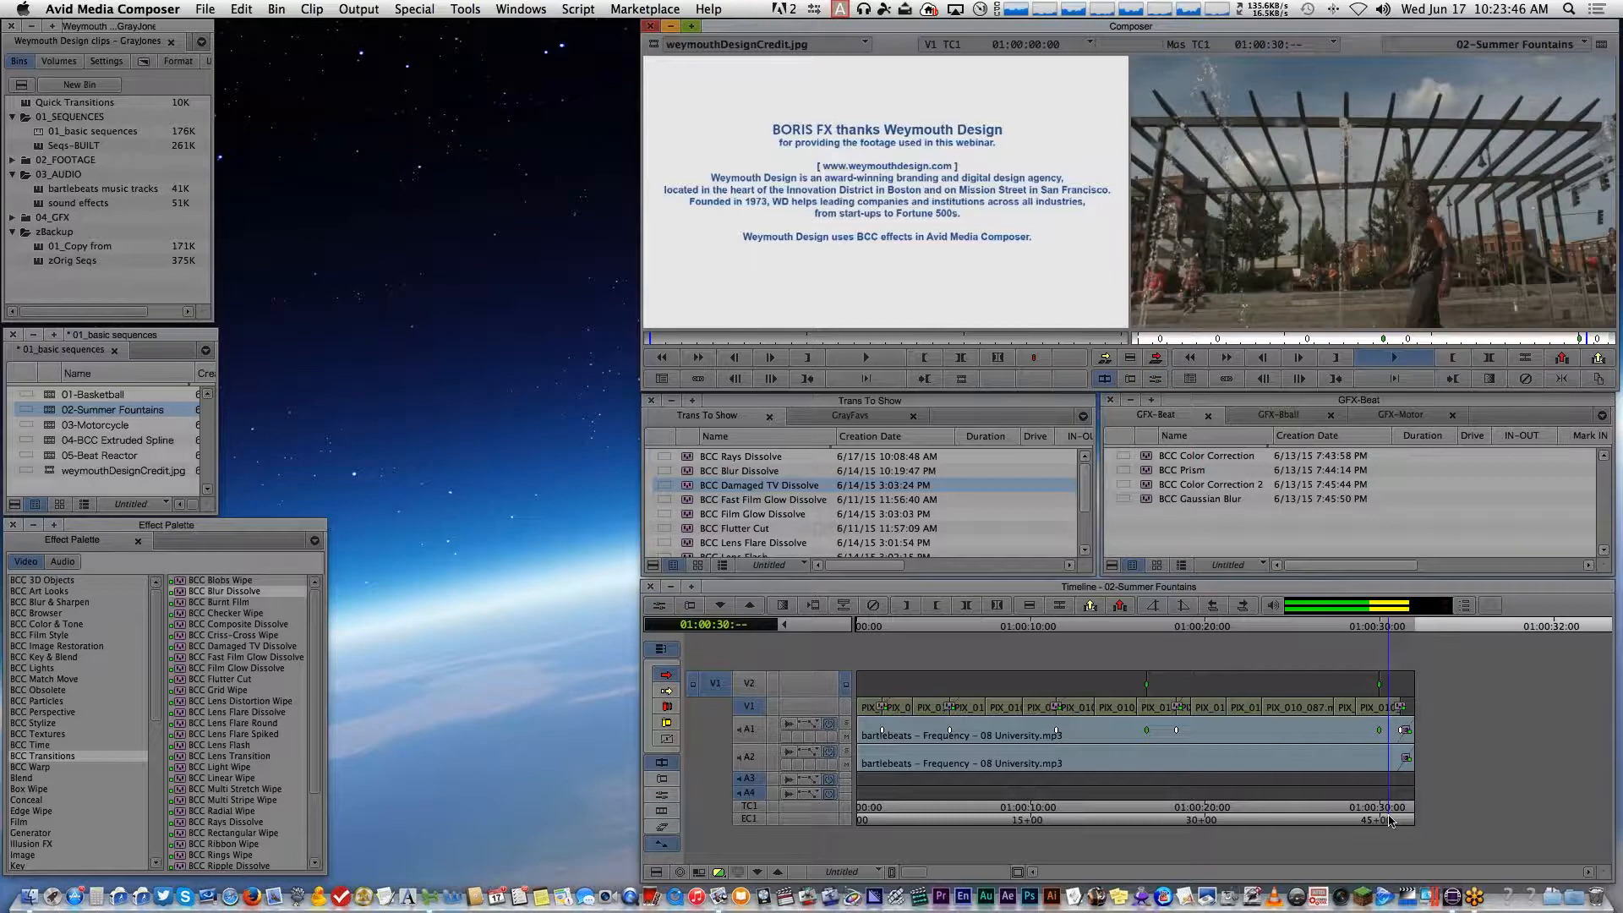
pyautogui.press('space')
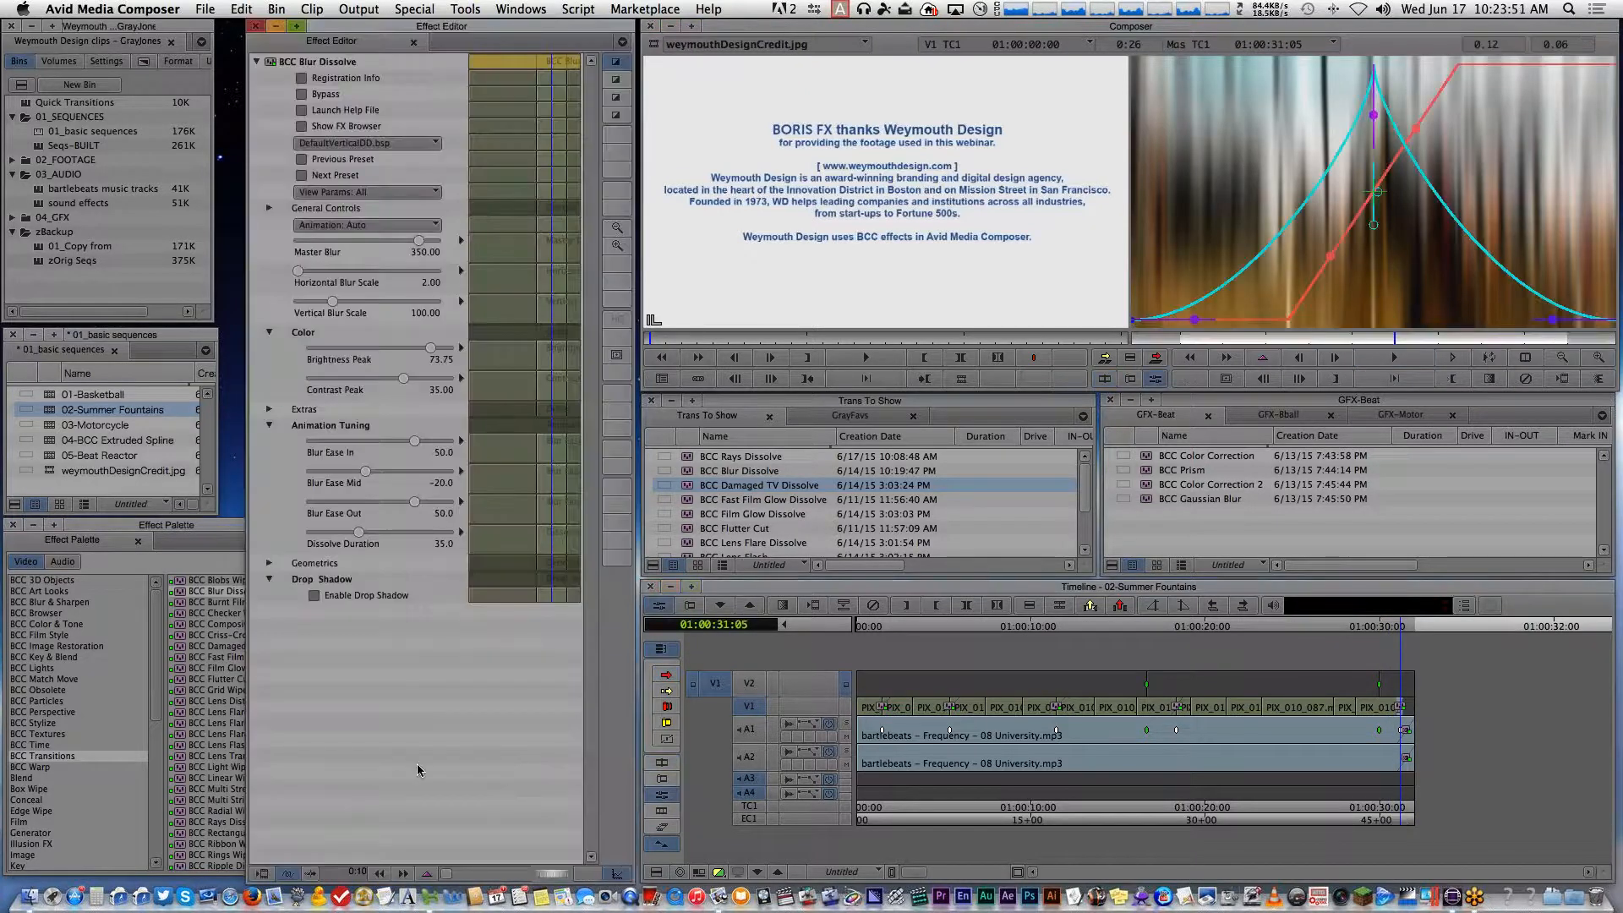
# Set the Blur Dissolve's duration to 0:08 and scrub the sequence leading into it
pyautogui.click(355, 871)
pyautogui.write('8')
pyautogui.press('Return')
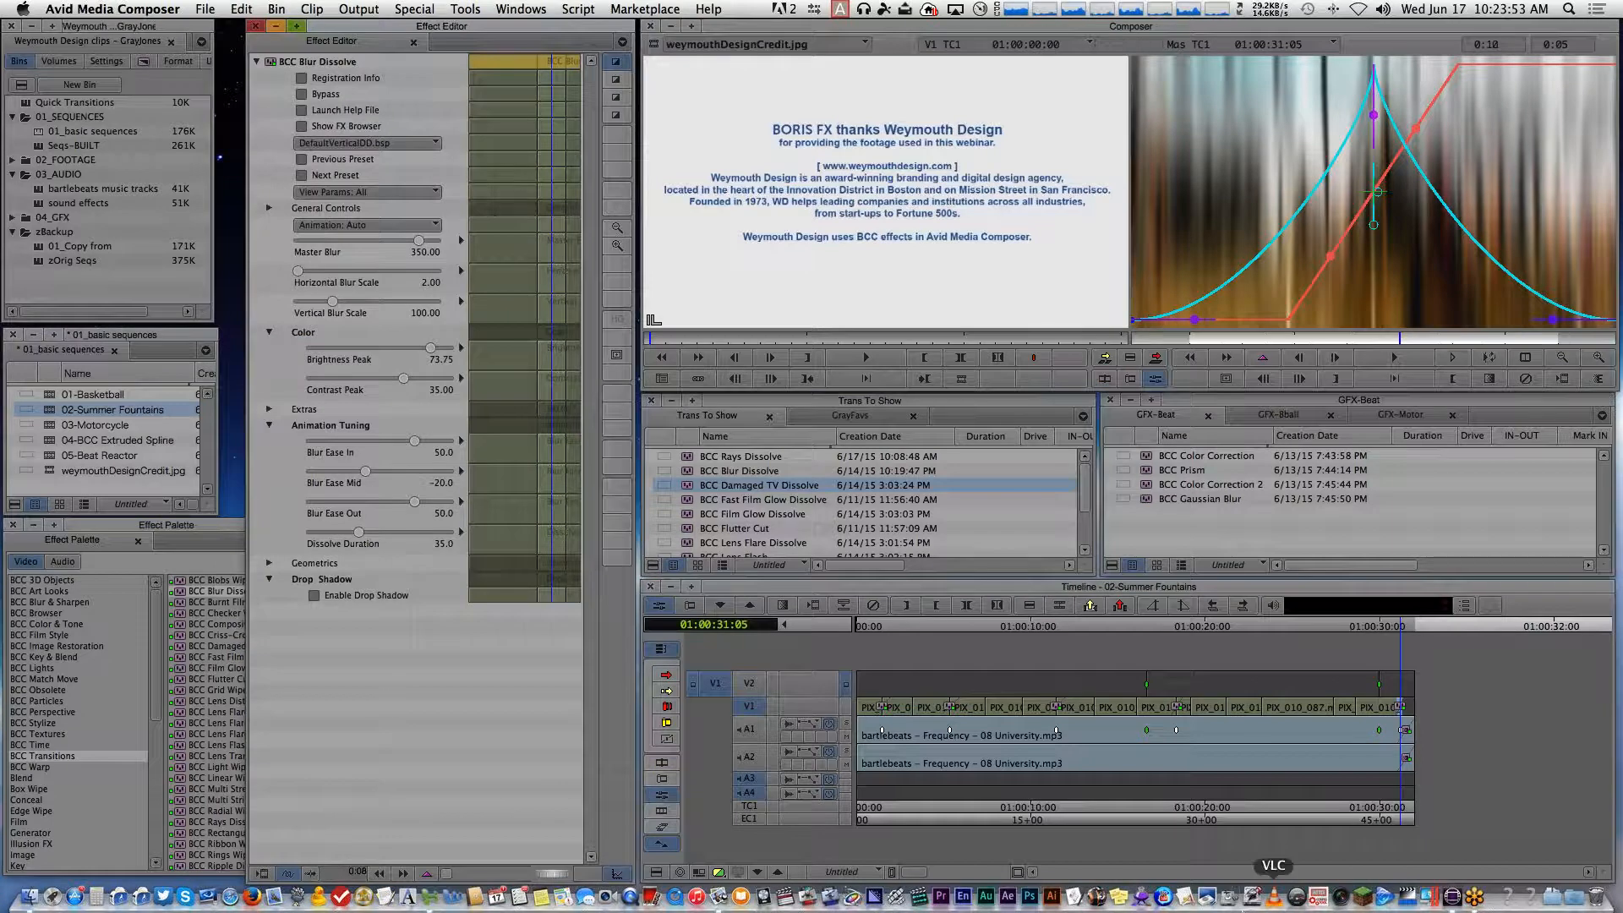
pyautogui.click(1385, 819)
pyautogui.moveTo(1388, 822); pyautogui.dragTo(1397, 819)
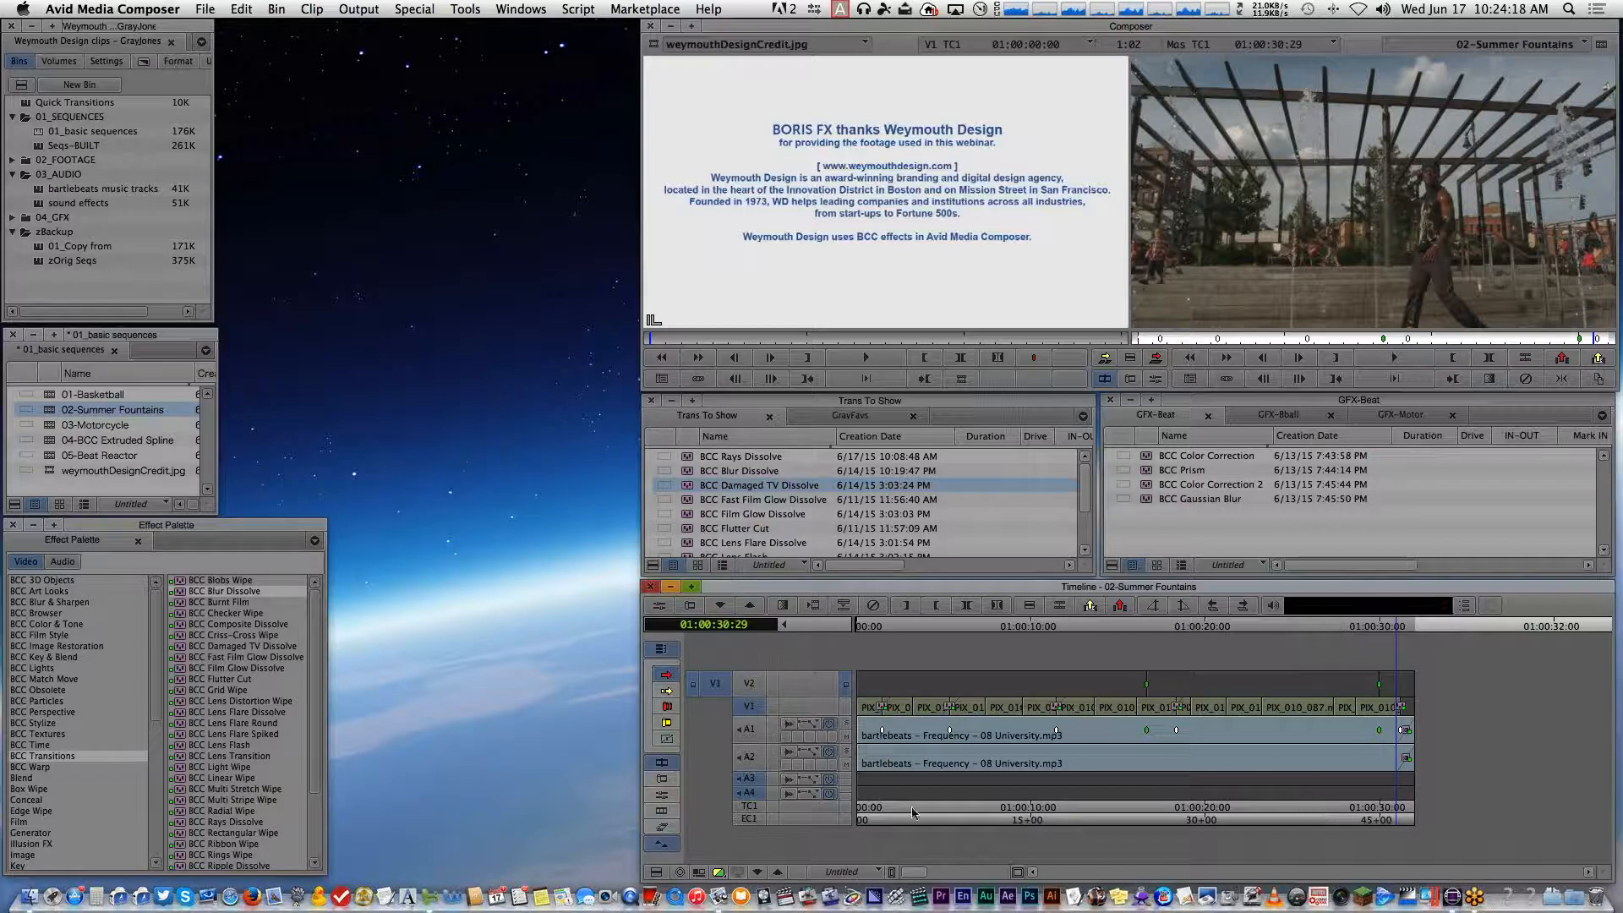
# Go to the Swish Pan transition at 01:00:01:15 and open the sound effects bin
pyautogui.click(880, 813)
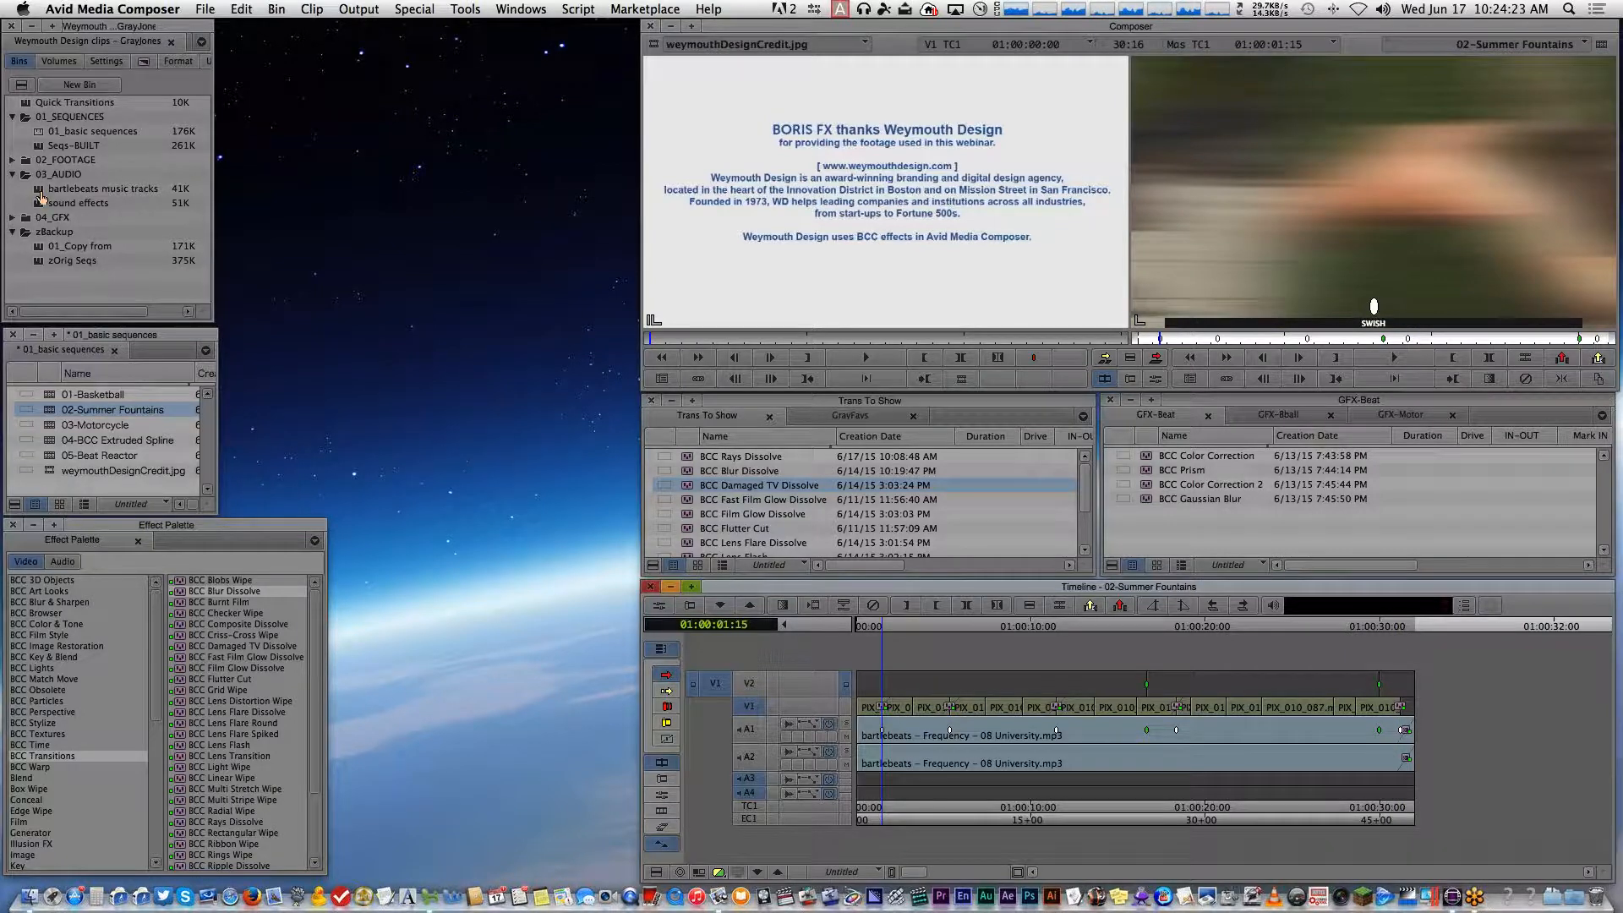
pyautogui.doubleClick(40, 206)
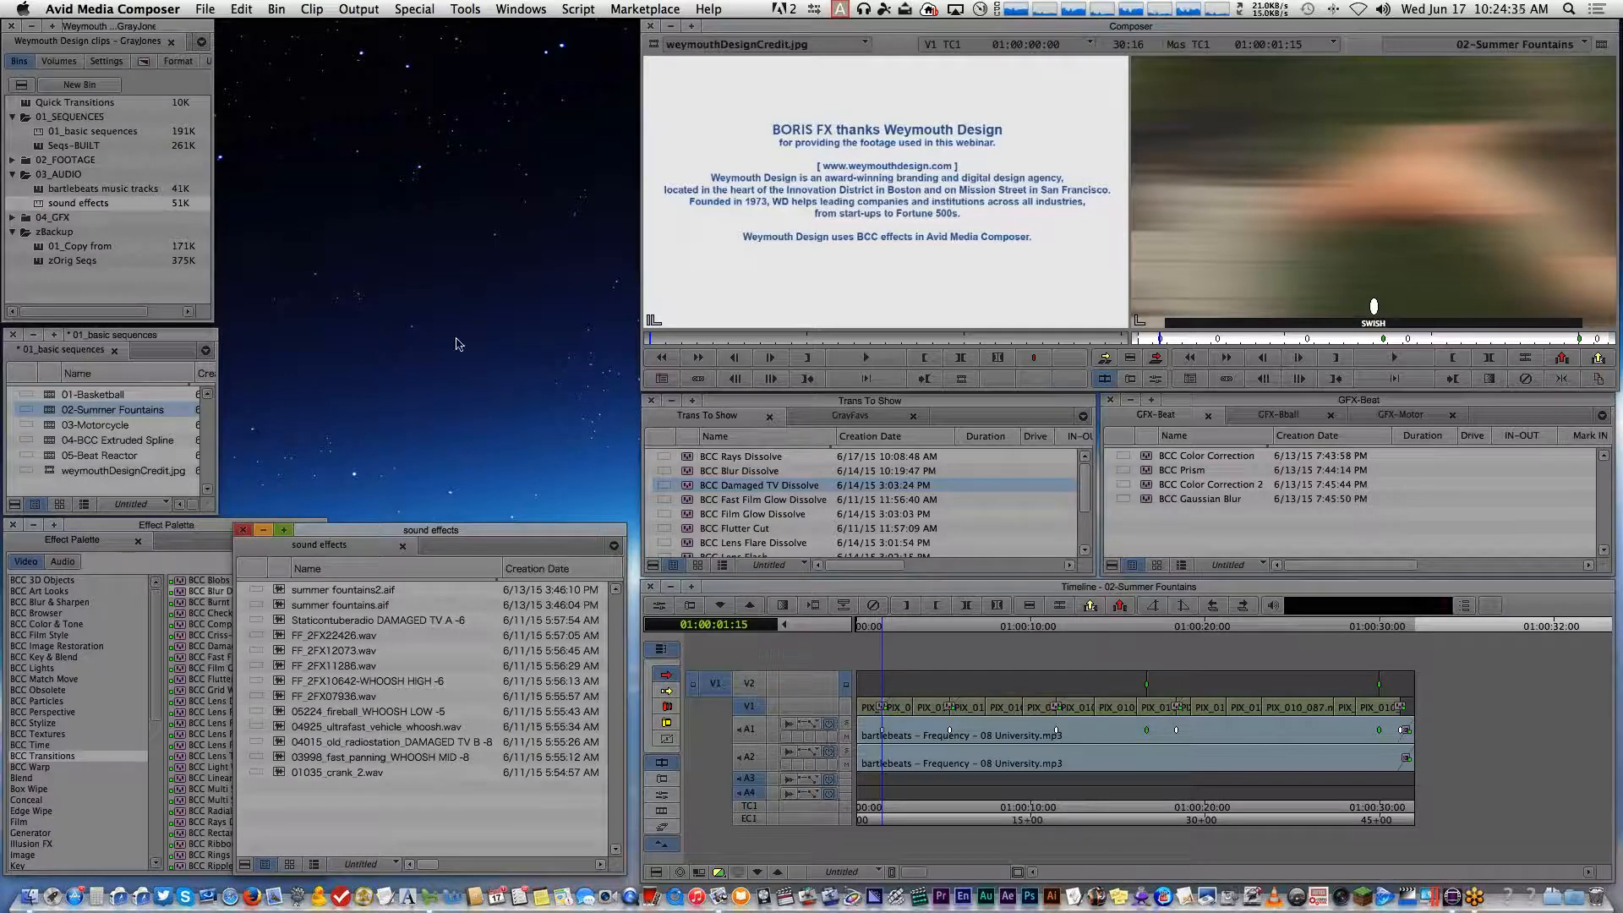
# Step frame by frame back and forth through the Swish Pan transition to examine where its motion begins and ends
pyautogui.click(875, 821)
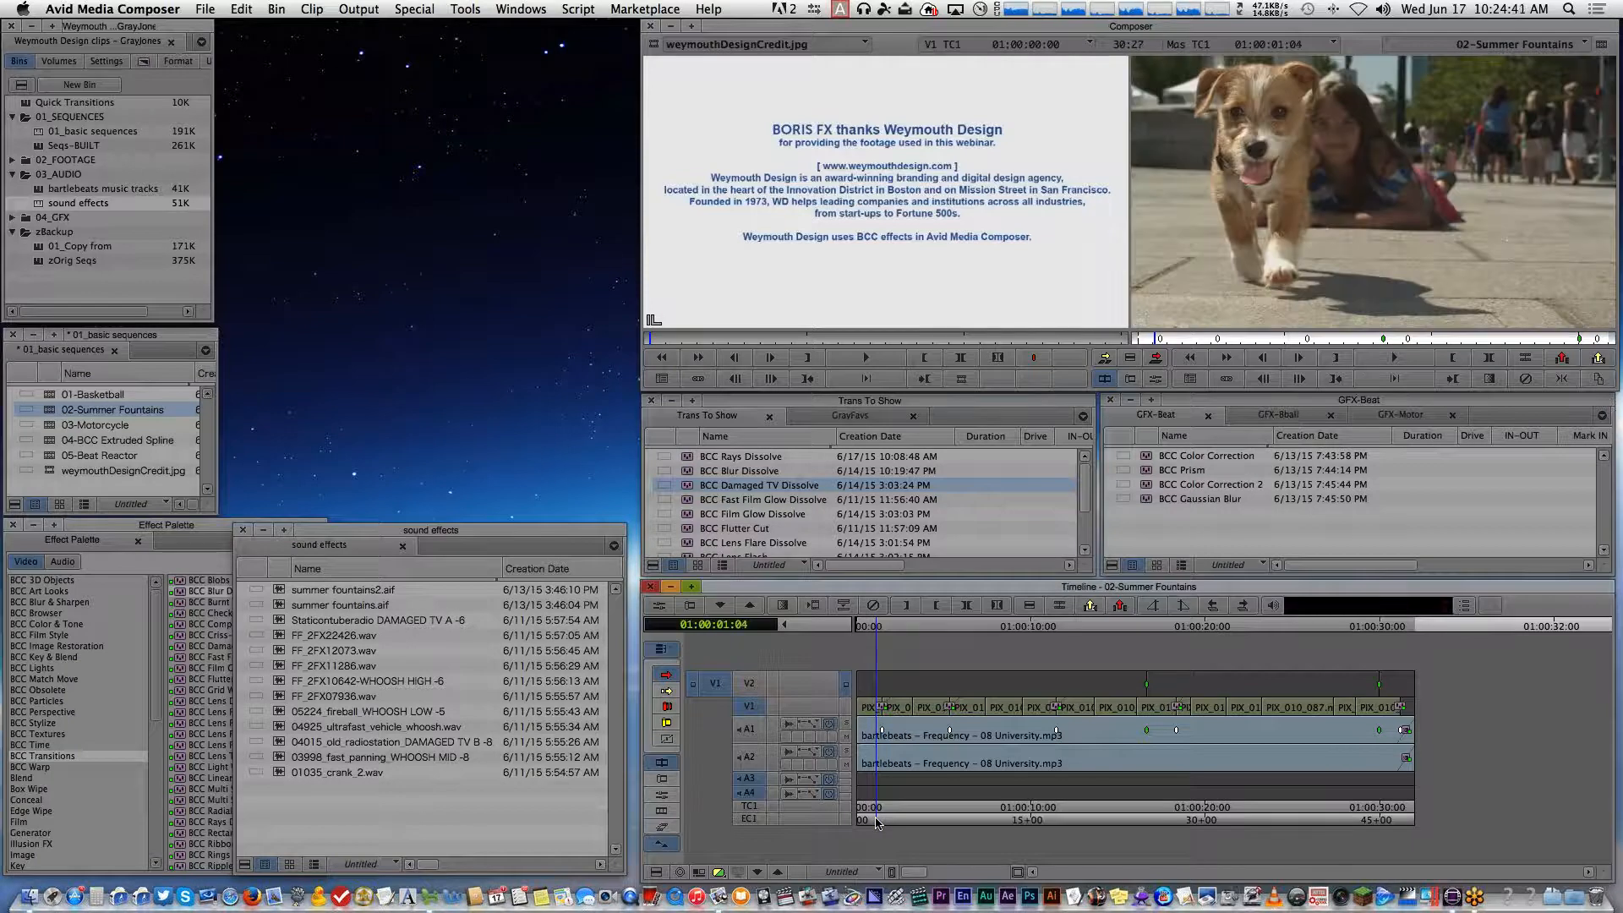
pyautogui.press('Right')
pyautogui.press('Right')
pyautogui.press('Right')
pyautogui.press('Right')
pyautogui.press('Right')
pyautogui.press('Right')
pyautogui.press('Right')
pyautogui.press('Right')
pyautogui.press('Right')
pyautogui.press('Right')
pyautogui.press('Right')
pyautogui.press('Right')
pyautogui.press('Right')
pyautogui.press('Right')
pyautogui.press('Right')
pyautogui.press('Right')
pyautogui.press('Right')
pyautogui.press('Right')
pyautogui.press('Left')
pyautogui.press('Left')
pyautogui.press('Left')
pyautogui.press('Left')
pyautogui.press('Left')
pyautogui.press('Left')
pyautogui.press('Left')
pyautogui.press('Left')
pyautogui.press('Left')
pyautogui.press('Left')
pyautogui.press('Left')
pyautogui.press('Left')
pyautogui.press('Left')
pyautogui.press('Left')
pyautogui.press('Left')
pyautogui.press('Left')
pyautogui.press('Left')
pyautogui.press('Right')
pyautogui.press('Right')
pyautogui.press('Right')
pyautogui.press('Right')
pyautogui.press('Right')
pyautogui.press('Right')
pyautogui.press('Right')
pyautogui.press('Right')
pyautogui.press('Right')
pyautogui.press('Right')
pyautogui.press('Right')
pyautogui.press('Right')
pyautogui.press('Right')
pyautogui.press('Right')
pyautogui.press('Right')
pyautogui.press('Right')
pyautogui.press('Right')
pyautogui.press('Left')
pyautogui.press('Left')
pyautogui.press('Left')
pyautogui.press('Left')
pyautogui.press('Left')
pyautogui.press('Left')
pyautogui.press('Left')
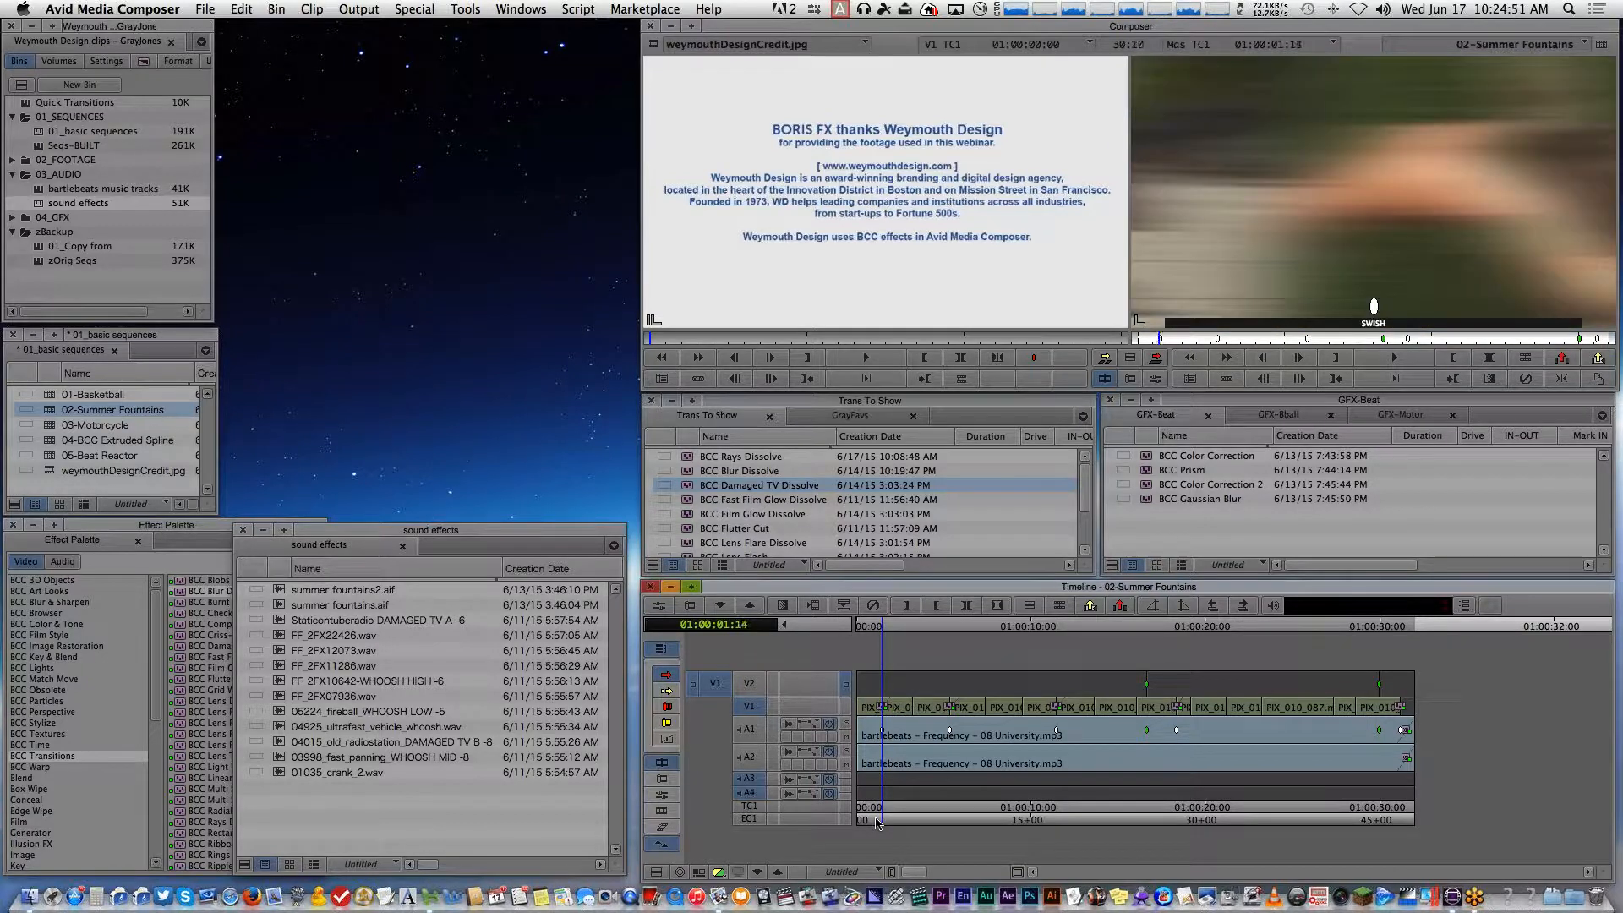
pyautogui.press('Left')
pyautogui.press('Left')
pyautogui.press('Left')
pyautogui.press('Left')
pyautogui.press('Left')
pyautogui.press('Left')
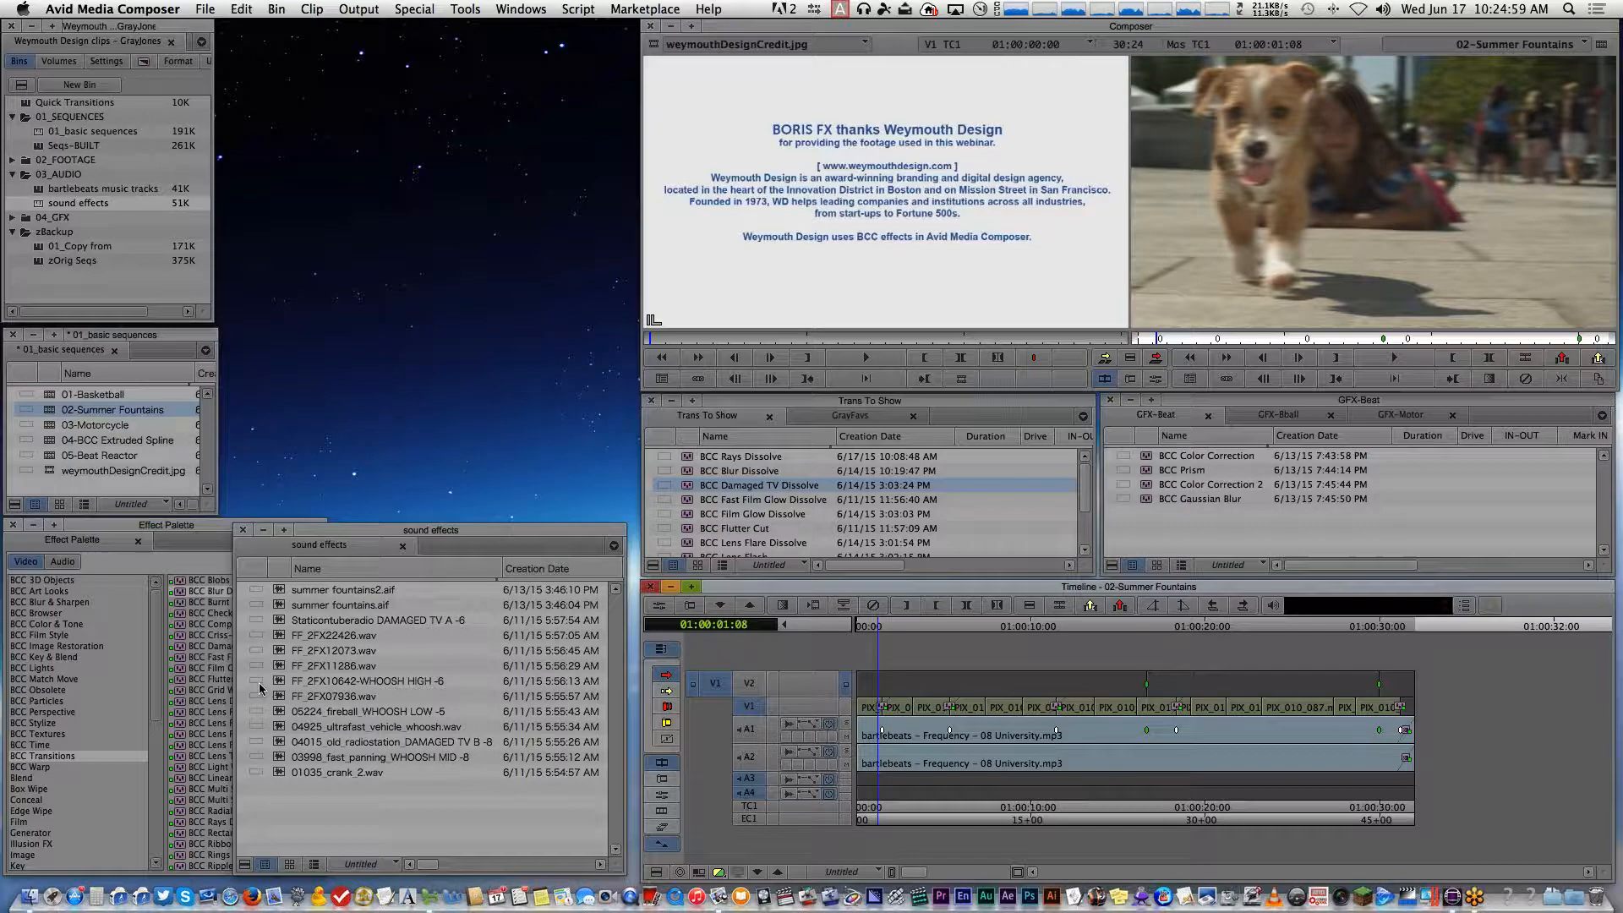
# Overwrite the 05224_fireball_WHOOSH LOW -5 sound onto tracks A3 and A4 at 01:00:01:10, the start of the Swish Pan
pyautogui.click(880, 820)
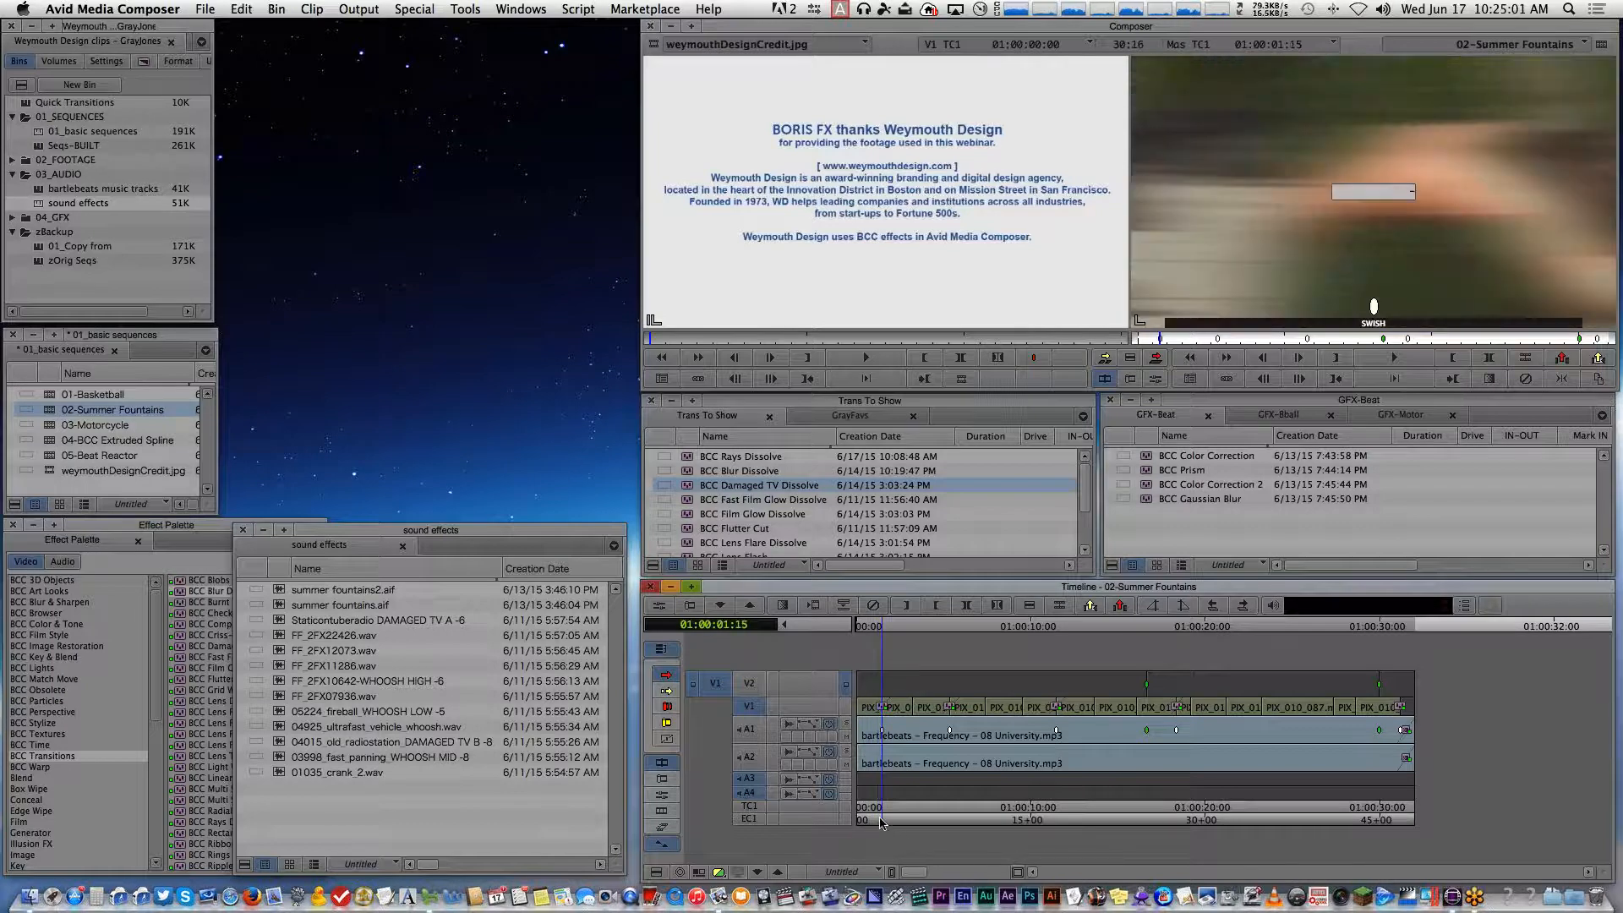
pyautogui.click(878, 820)
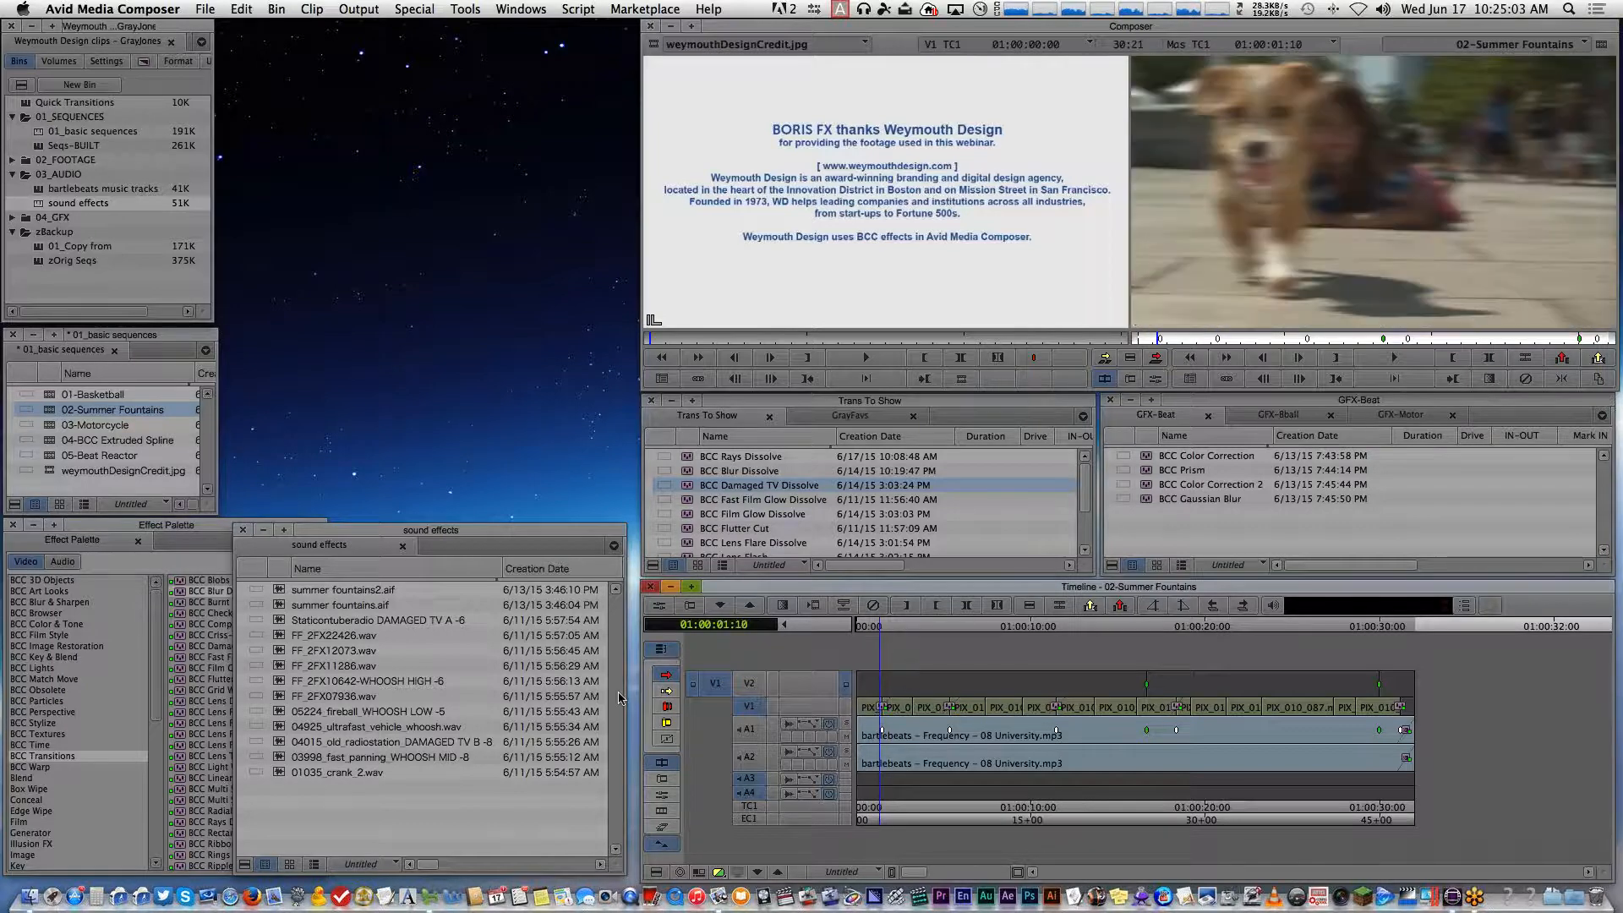
pyautogui.doubleClick(281, 711)
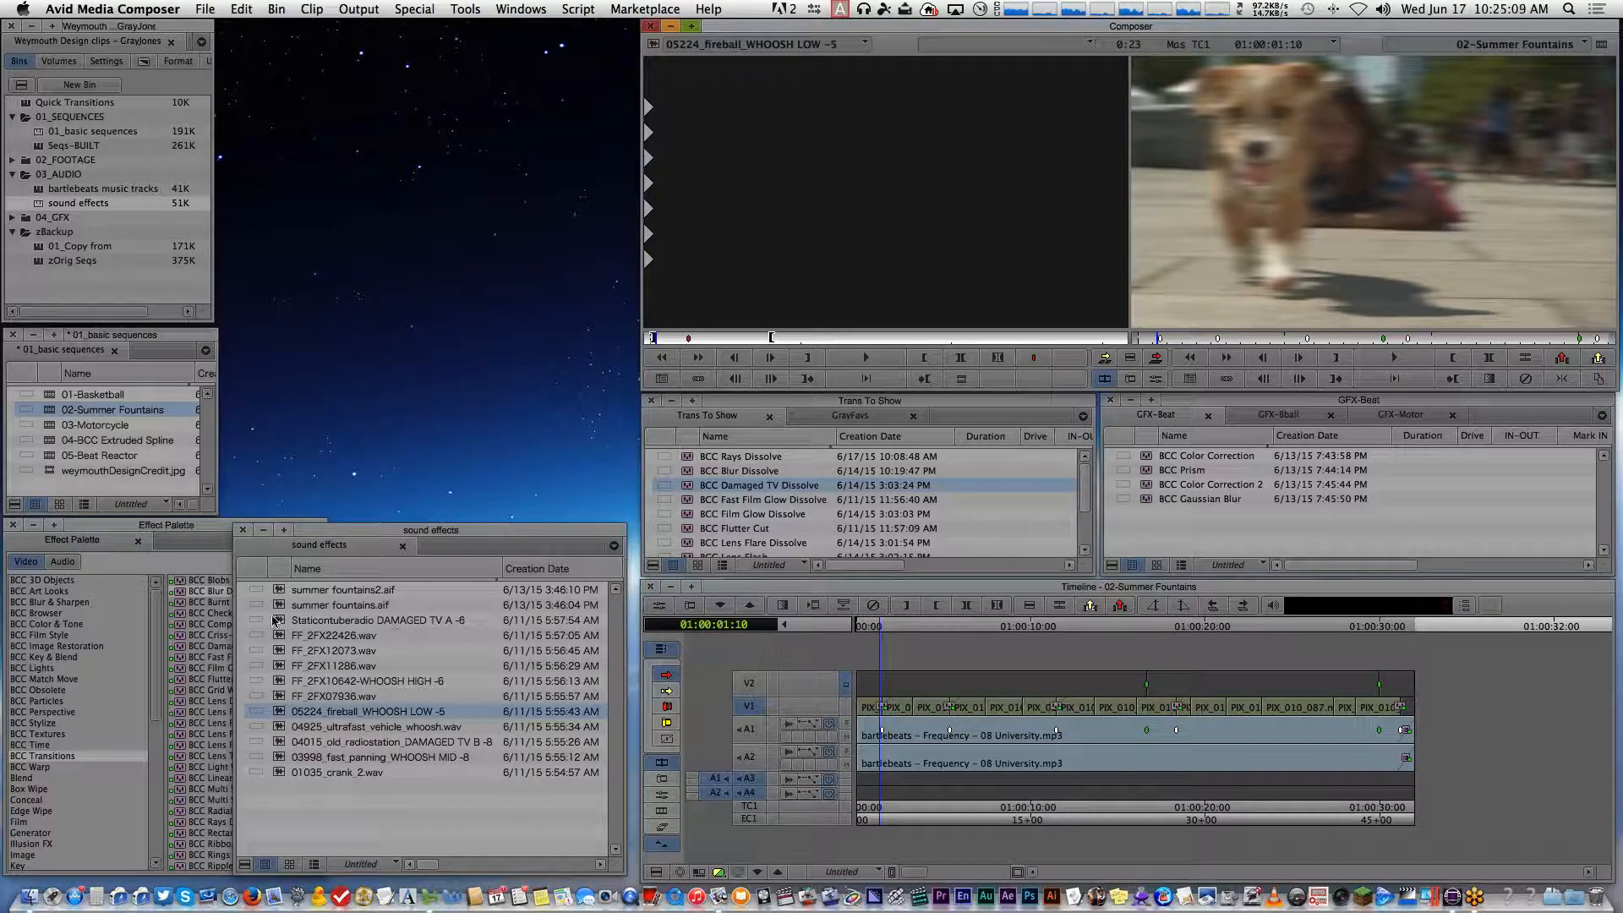
pyautogui.press('b')
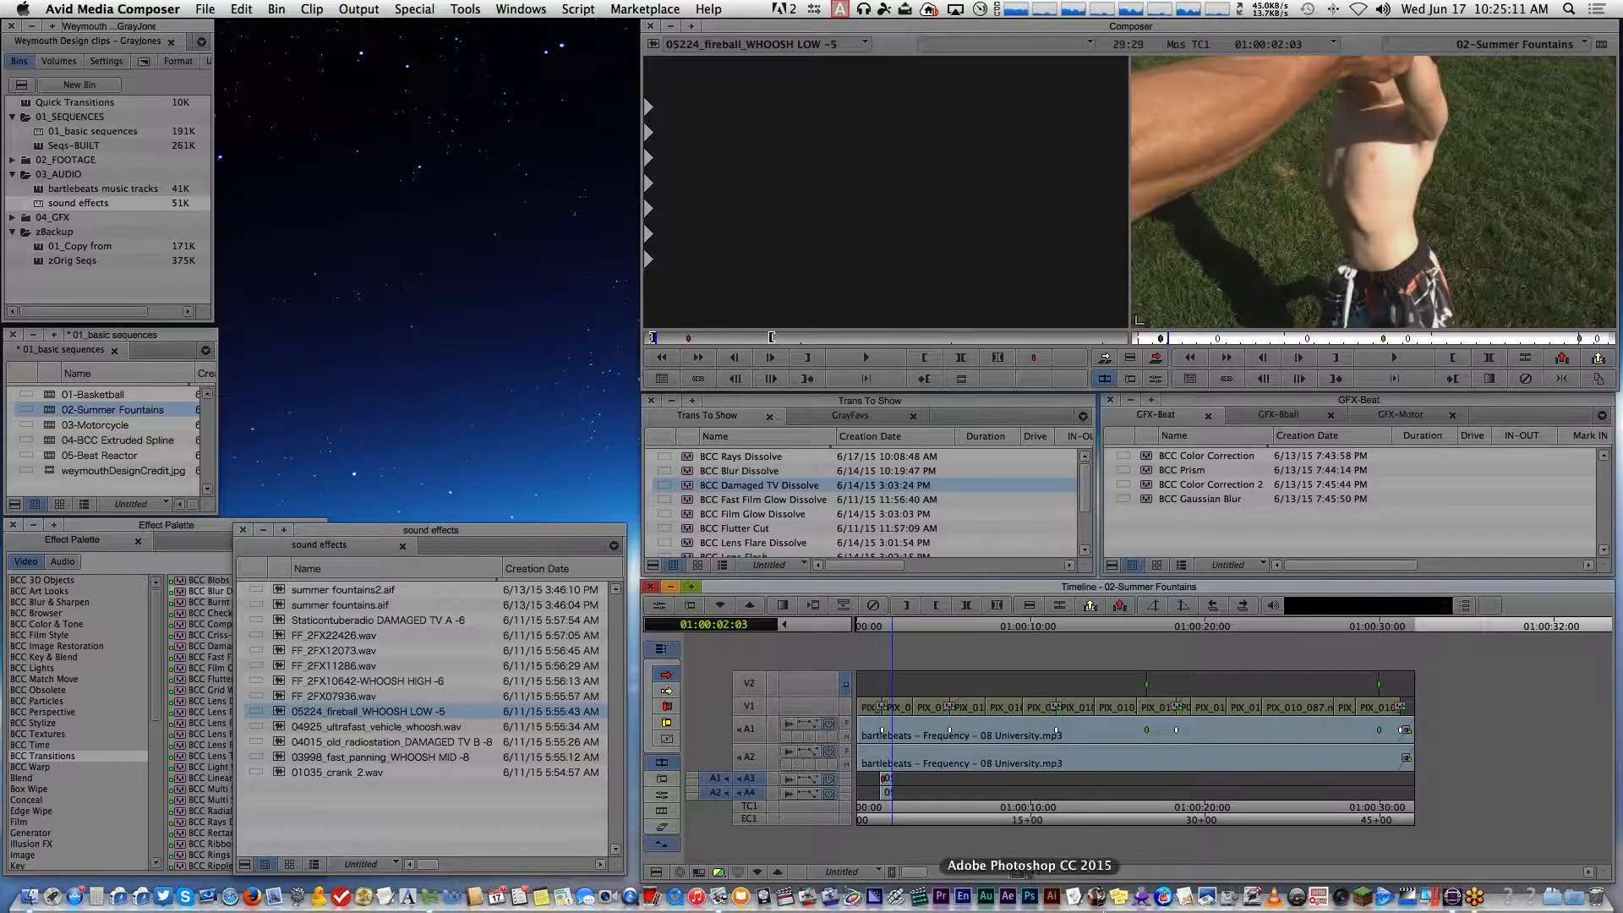
# Scrub and play the Swish Pan transition repeatedly to check the whoosh sound's timing against the picture
pyautogui.click(882, 821)
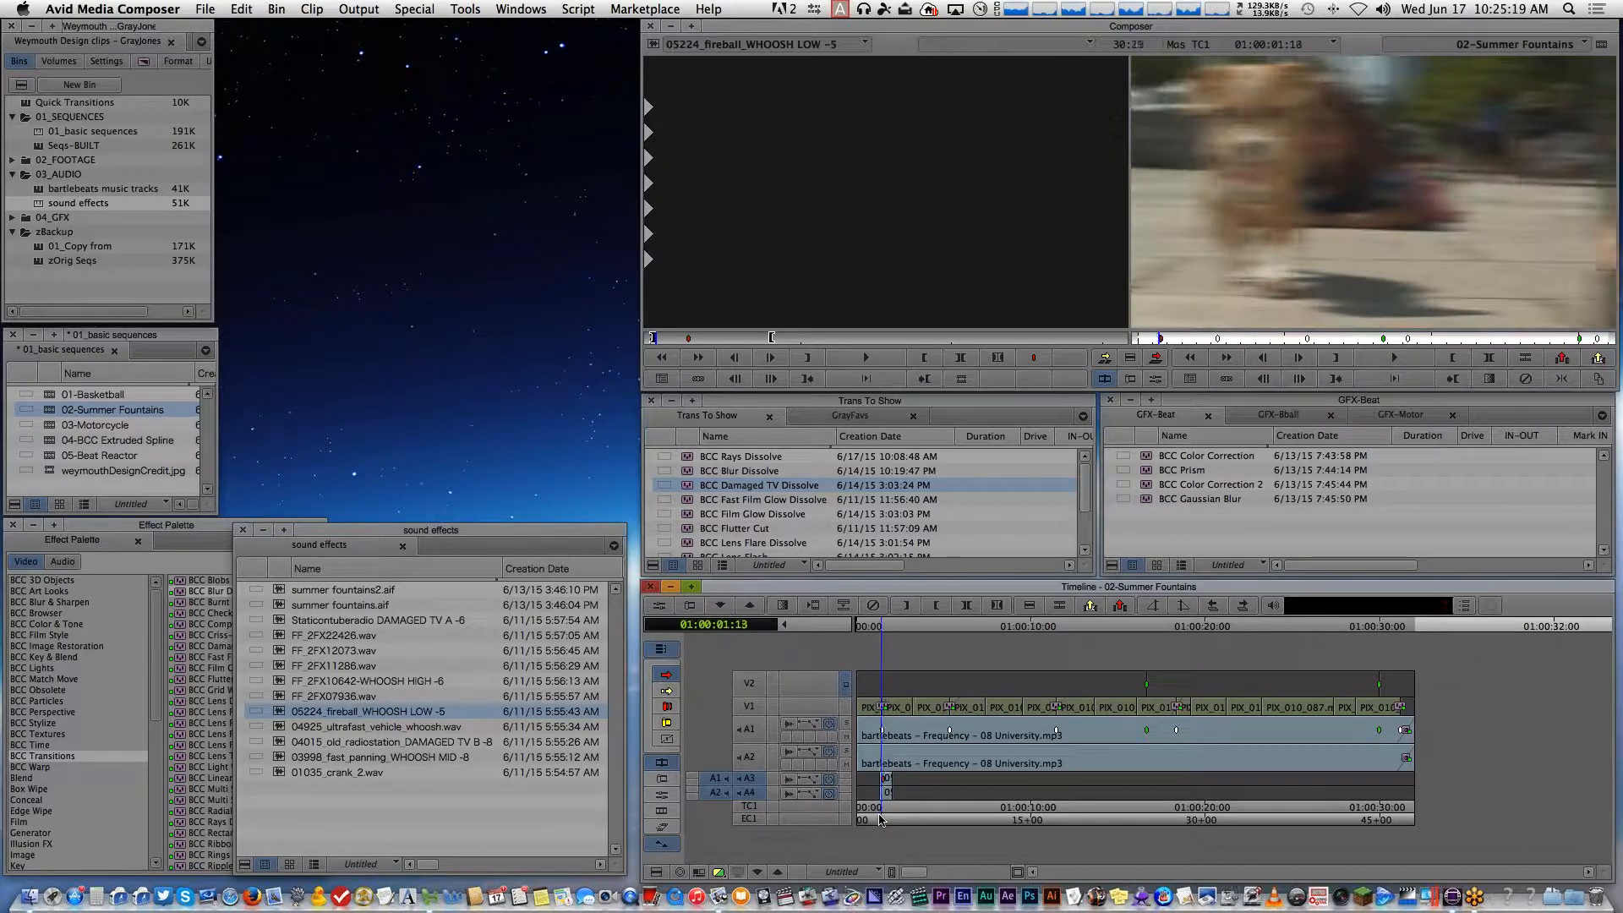
pyautogui.click(881, 819)
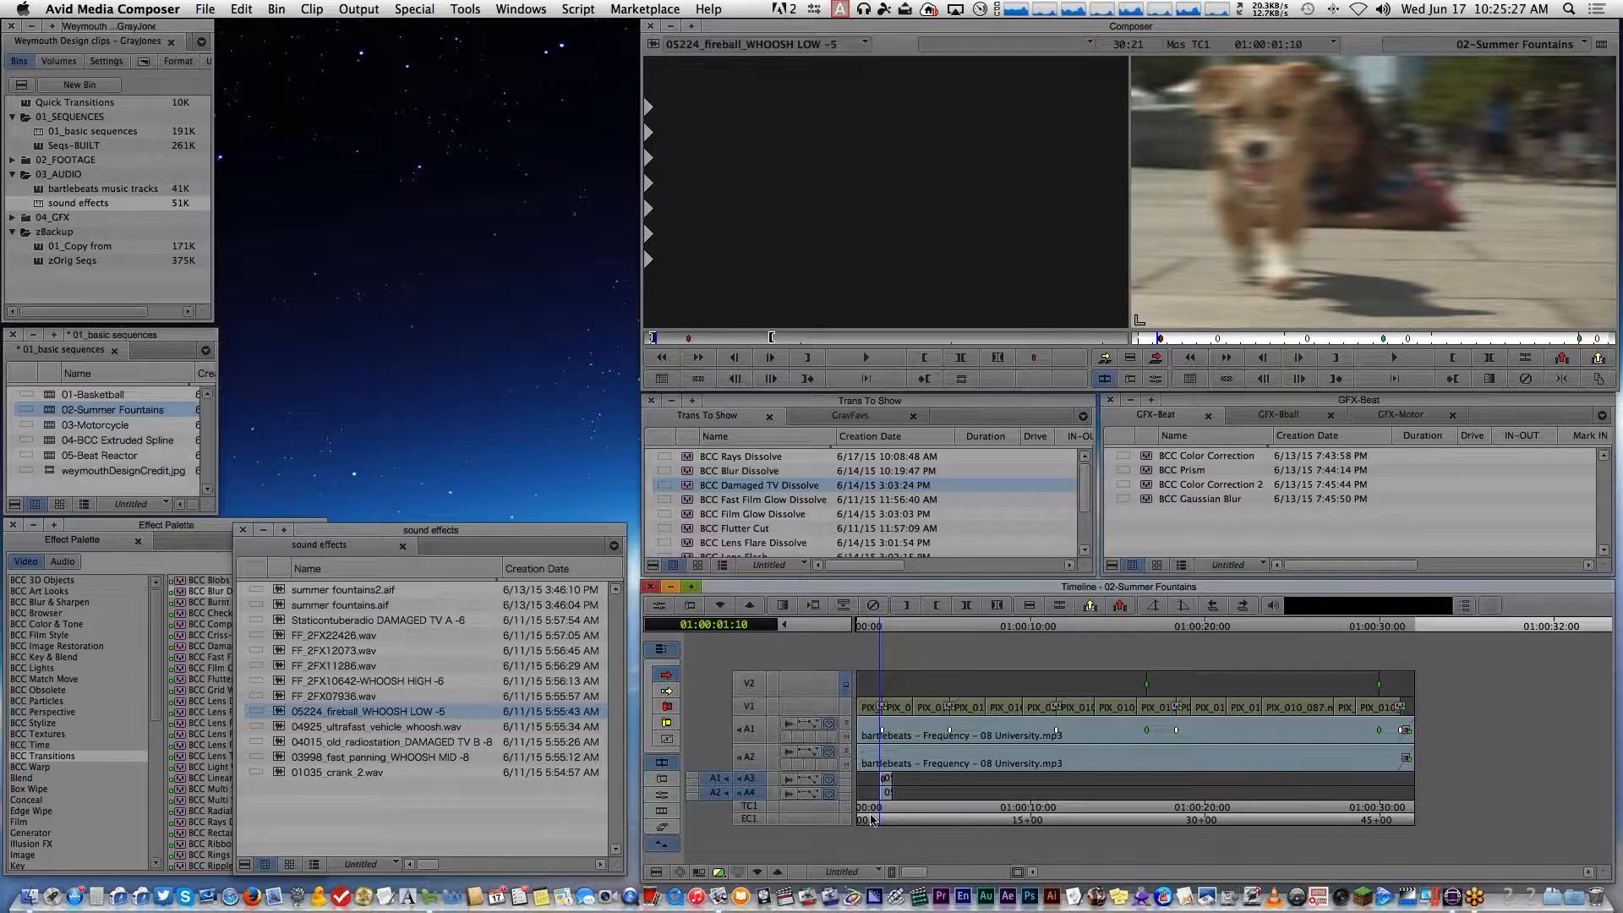
pyautogui.click(872, 820)
pyautogui.press('space')
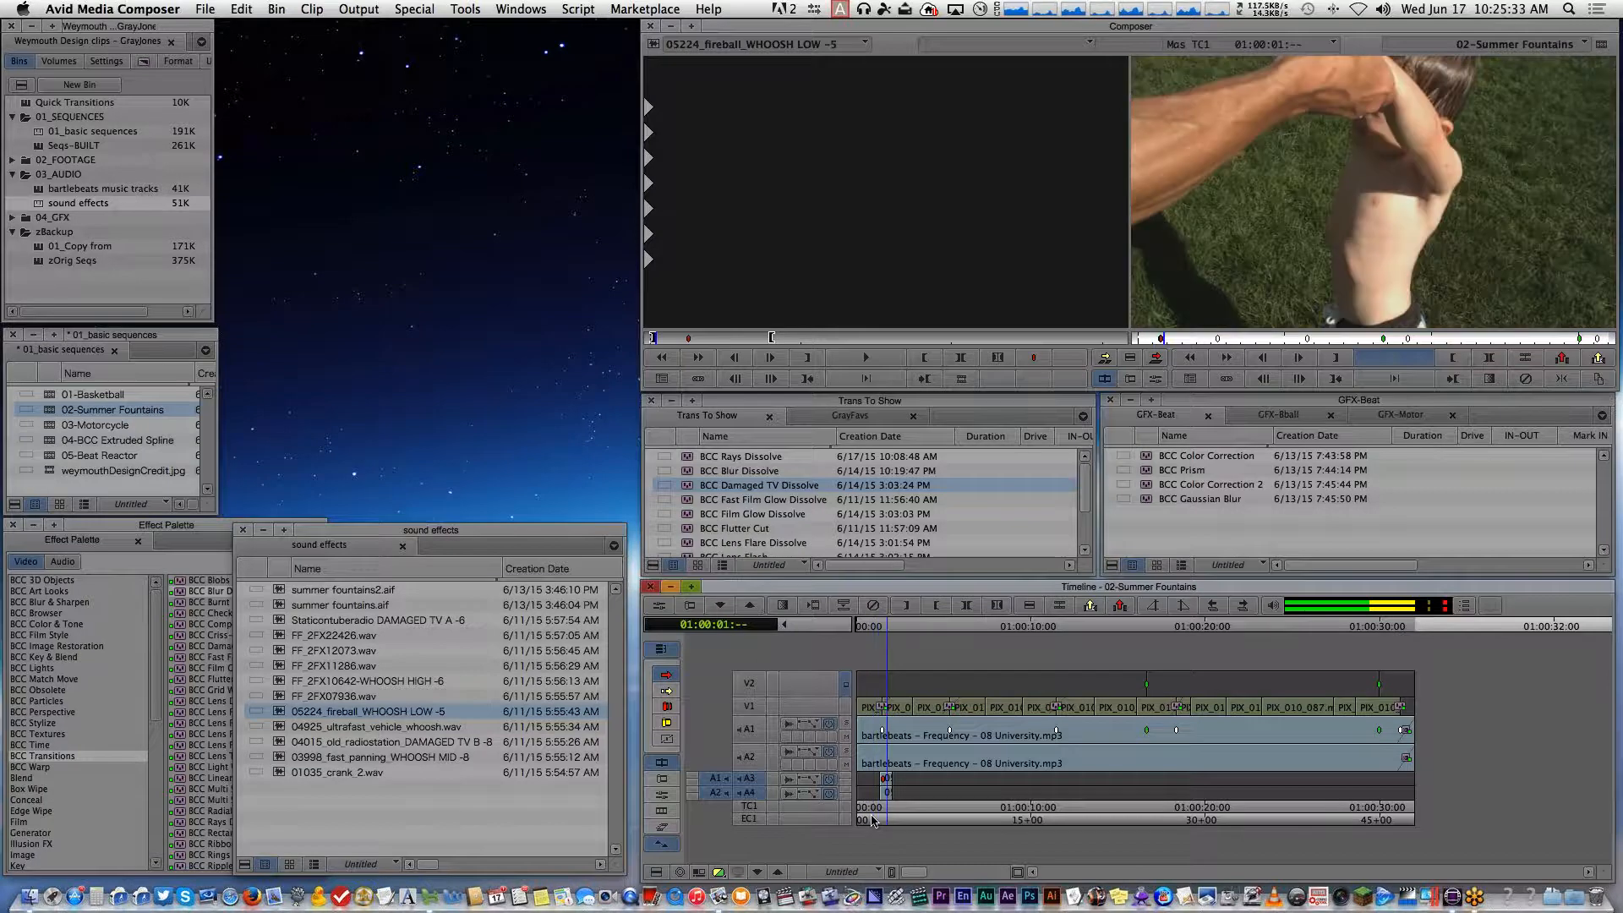
pyautogui.press('space')
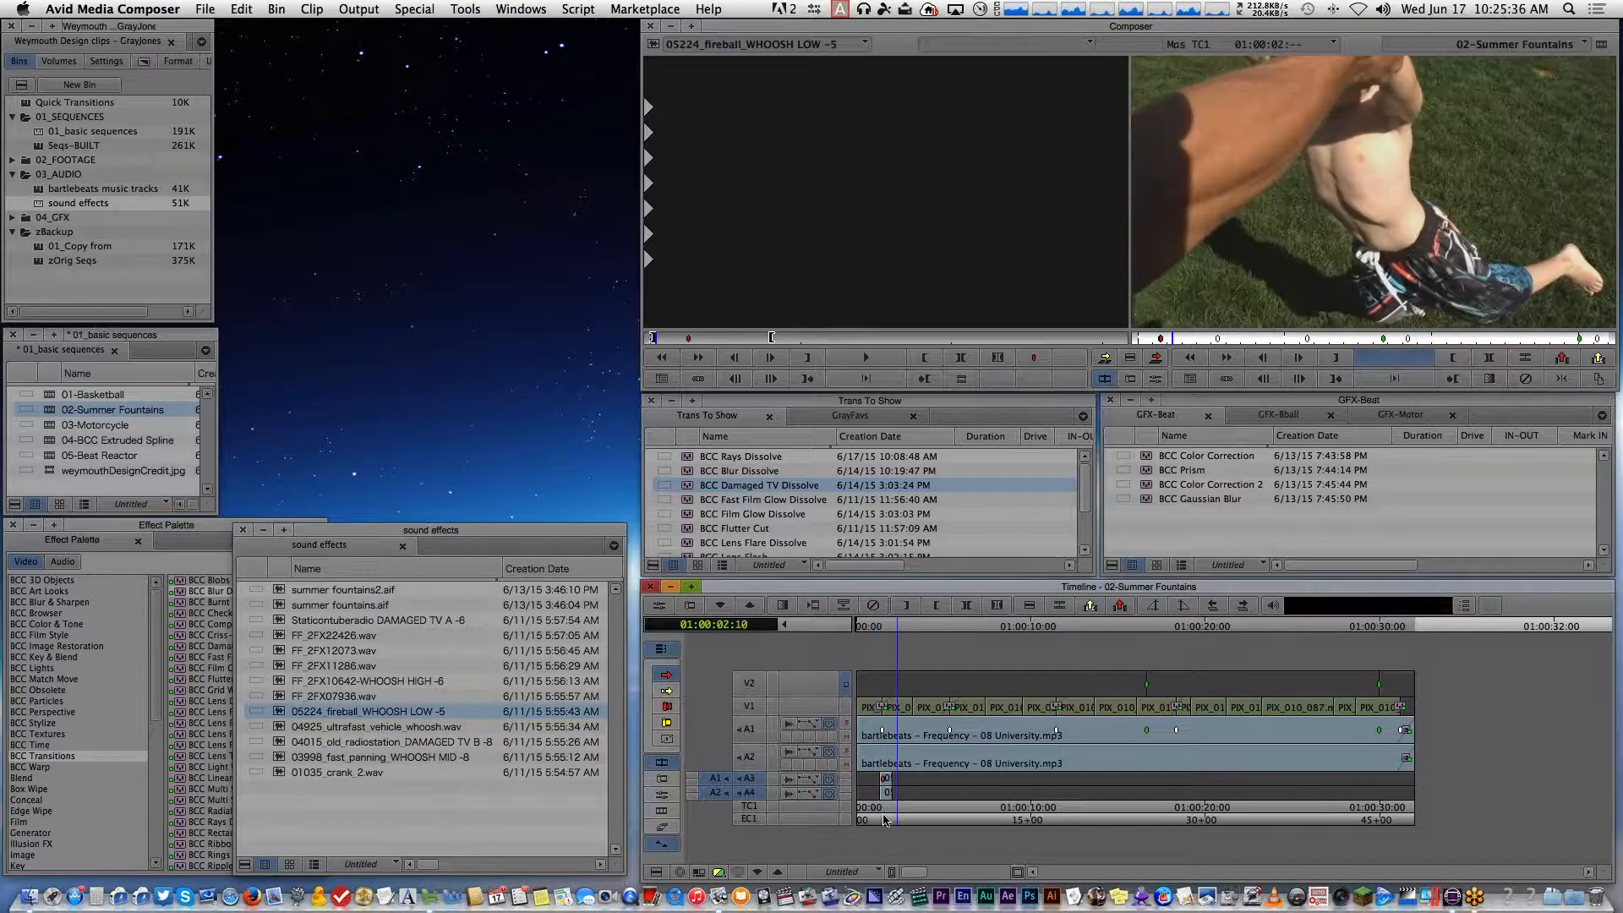
pyautogui.press('space')
pyautogui.click(874, 818)
pyautogui.press('space')
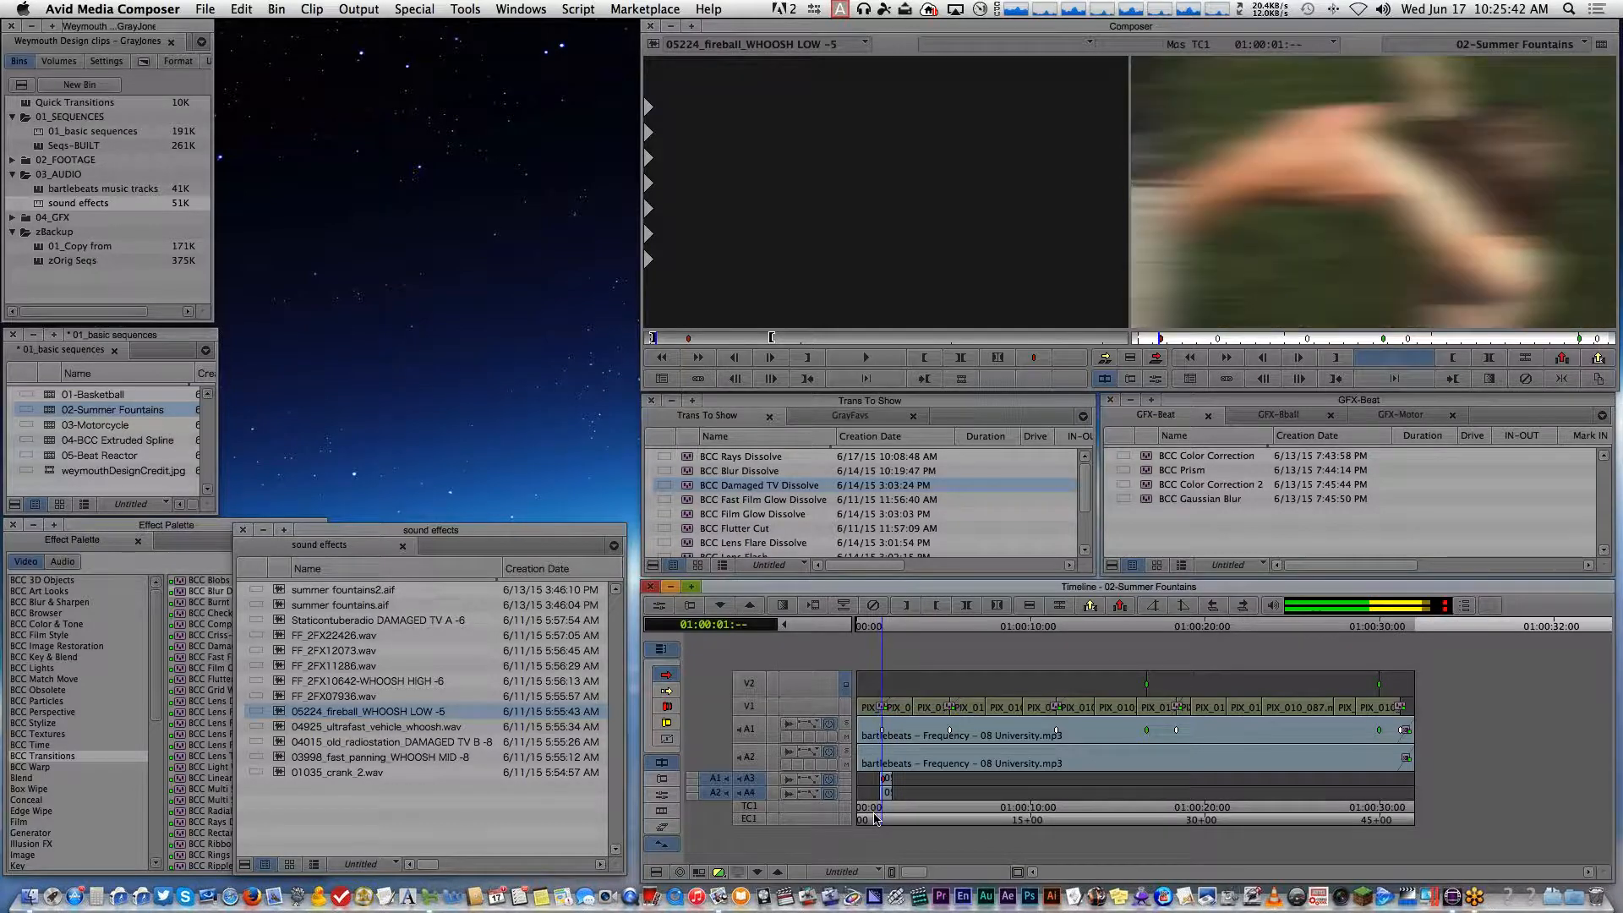
pyautogui.press('space')
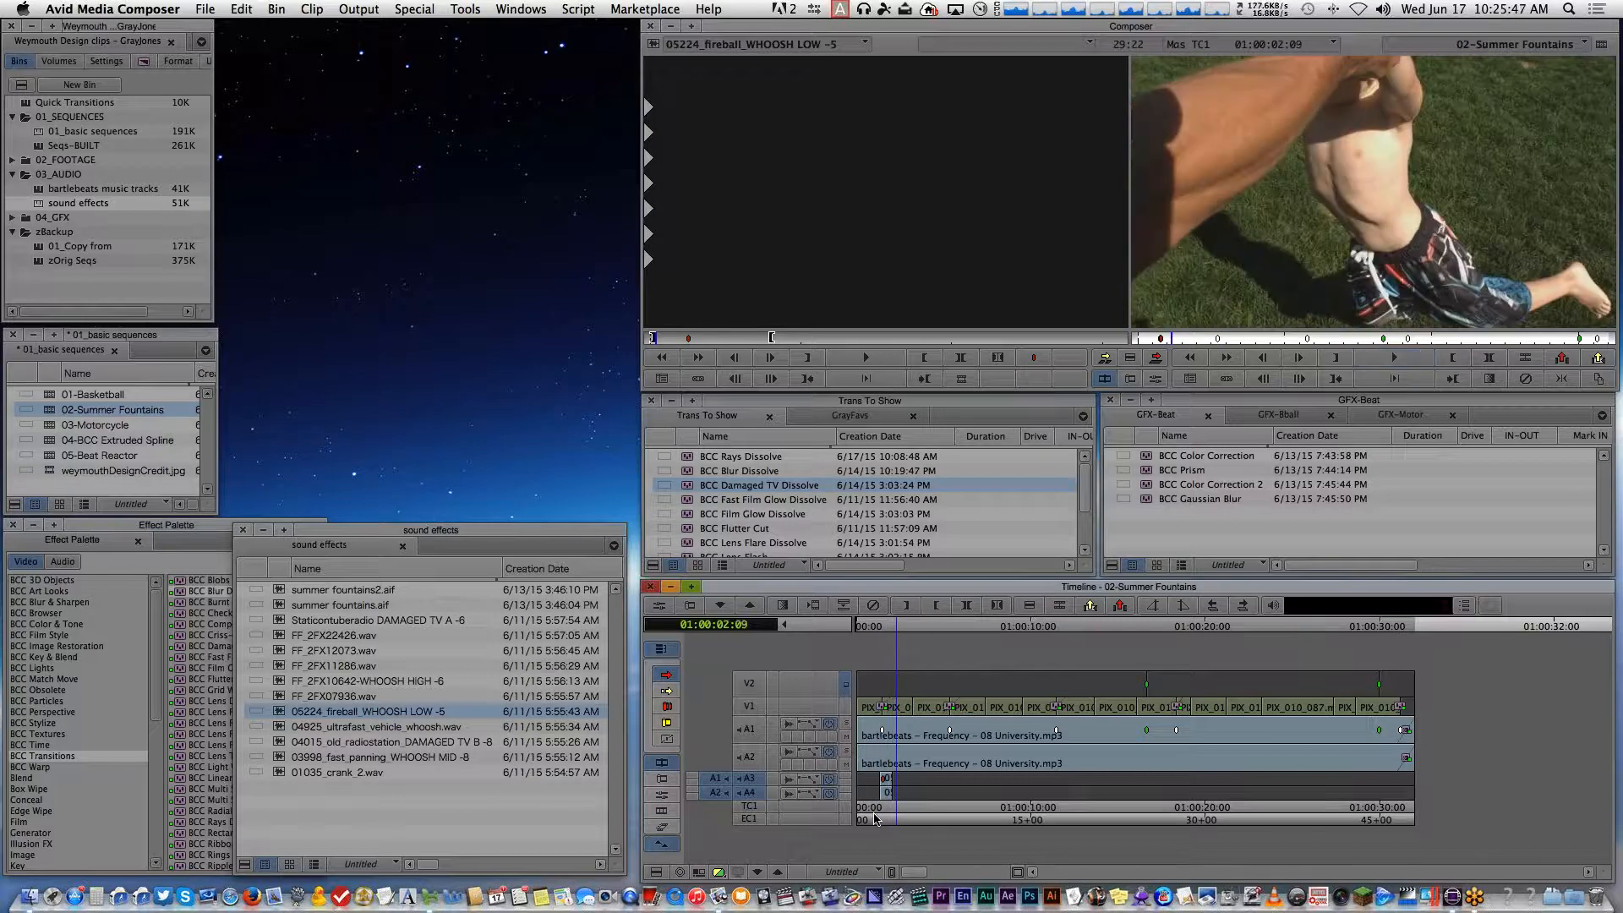
pyautogui.click(875, 818)
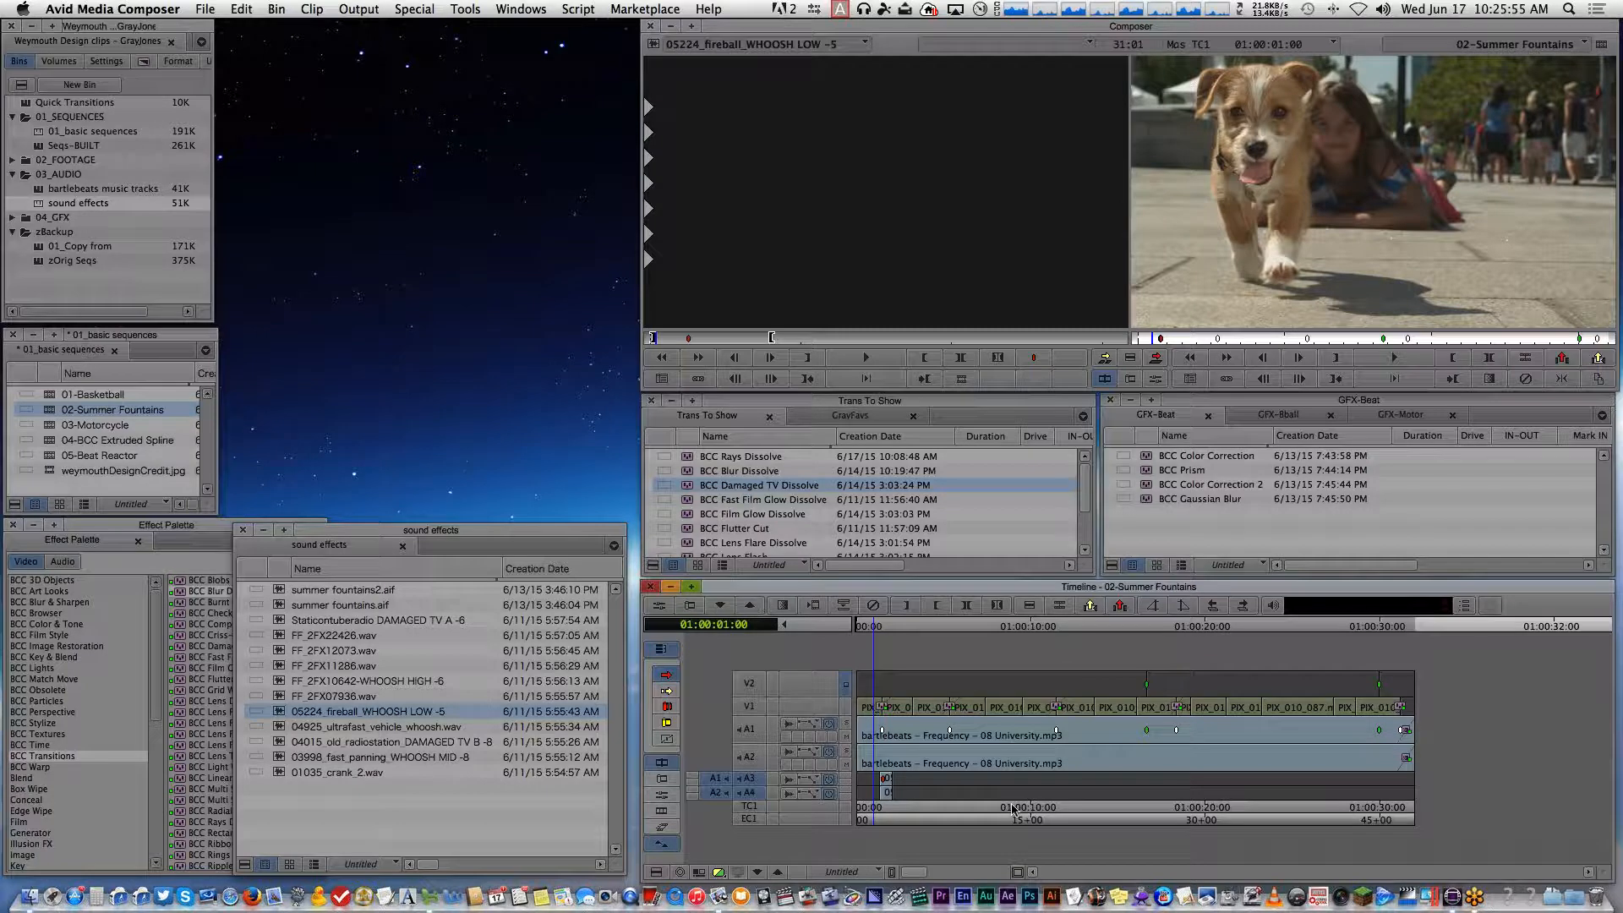
# Step frame by frame through the Damaged TV Dissolve around 01:00:11:11 to examine where the distortion starts and ends
pyautogui.click(1053, 821)
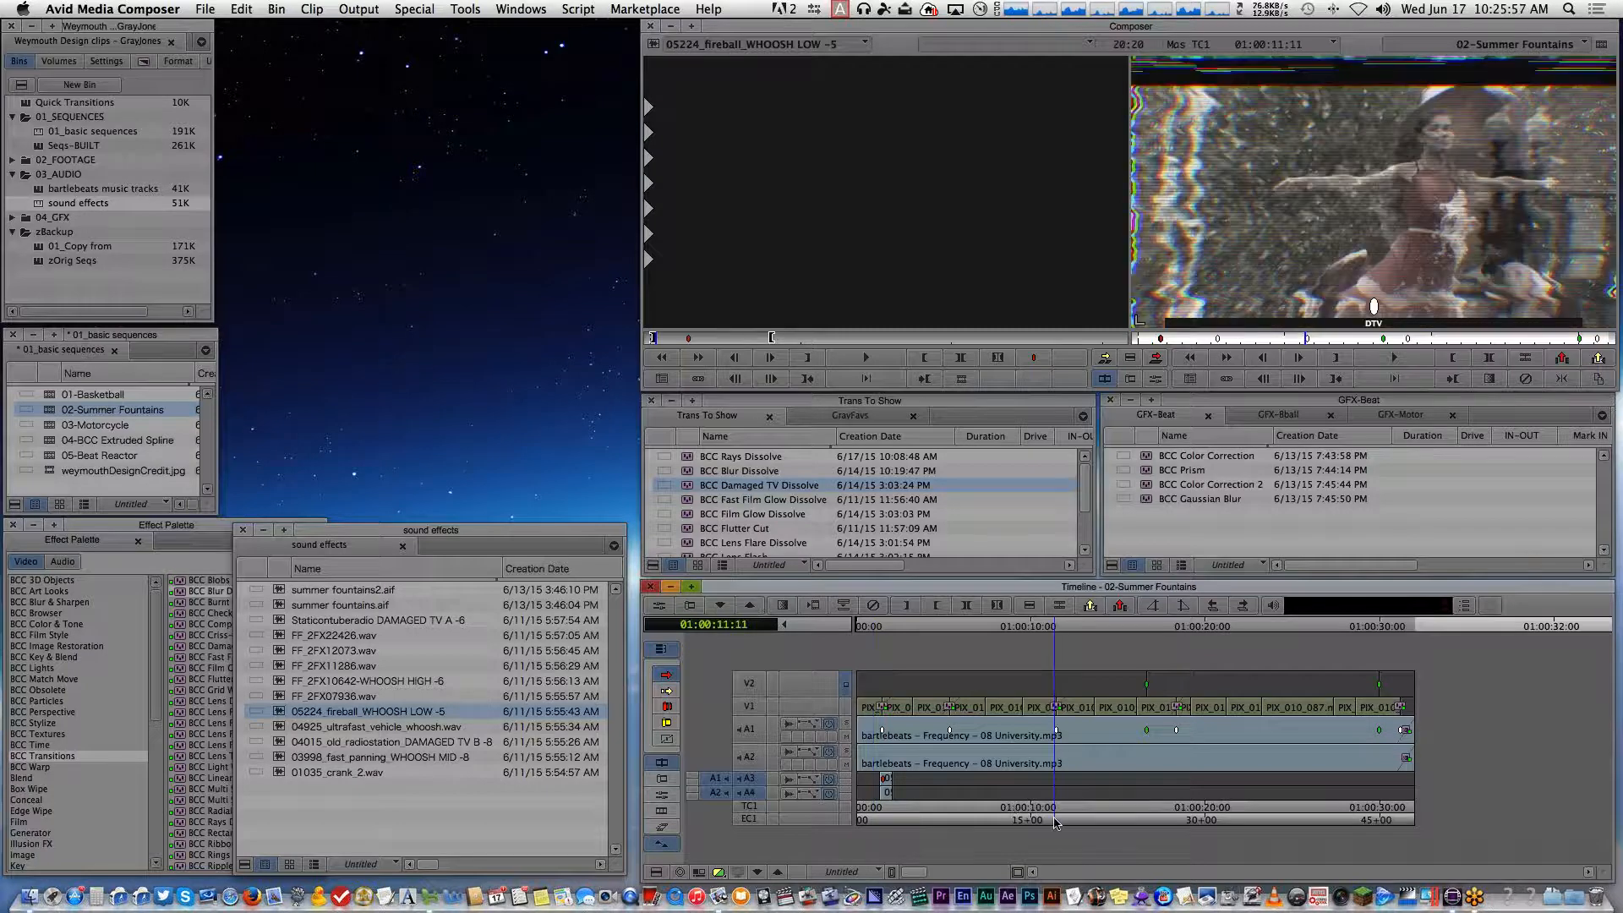
pyautogui.press('Right')
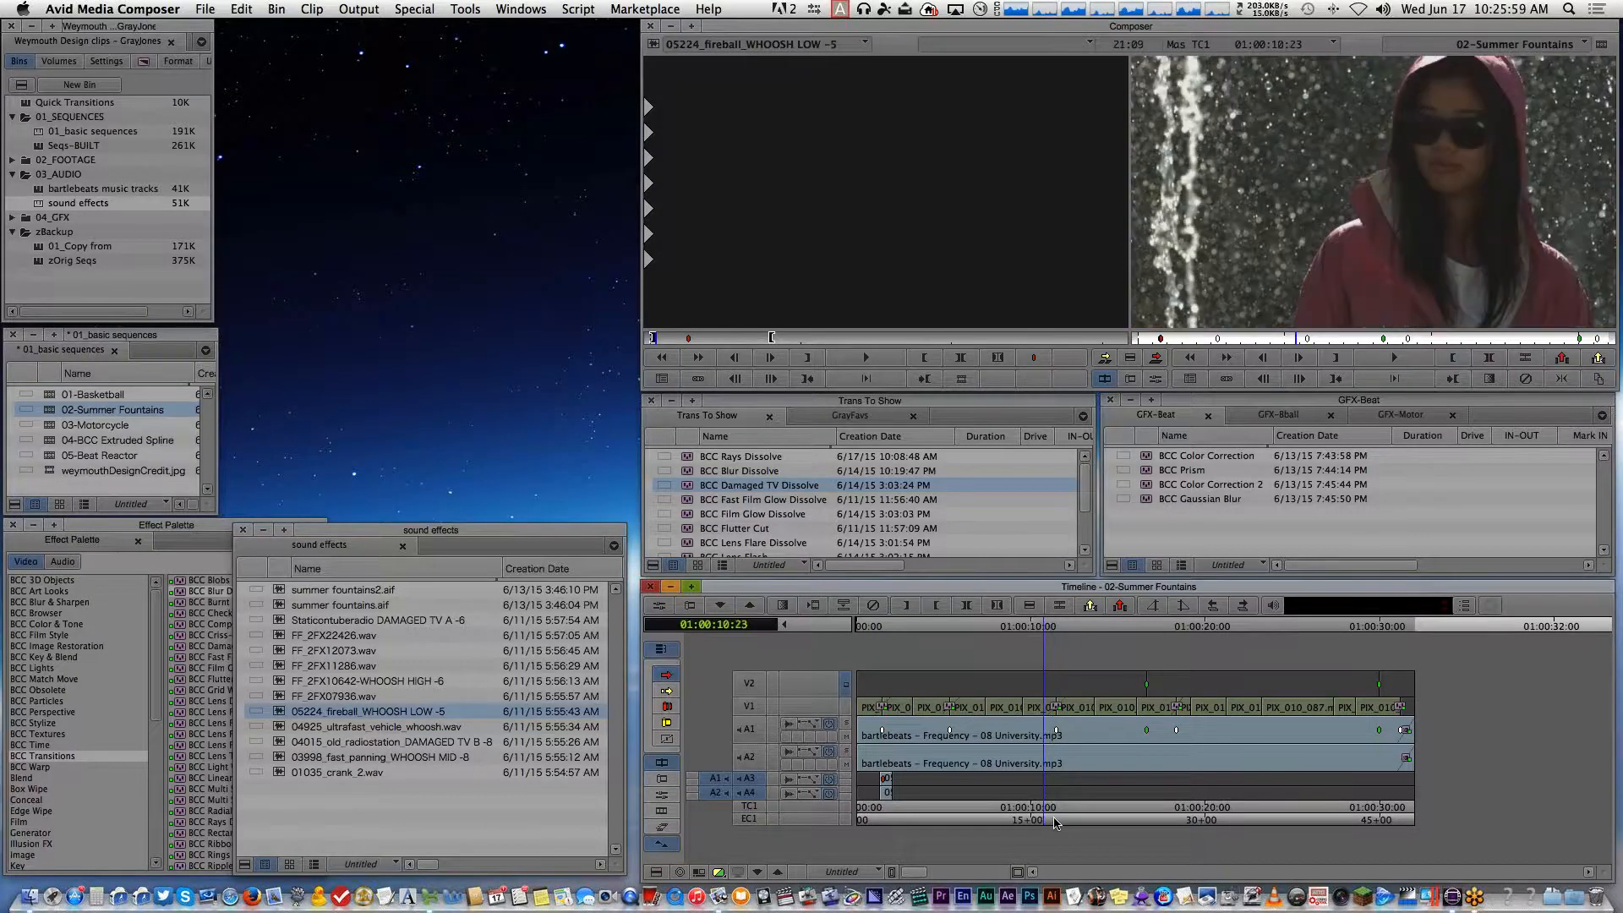
pyautogui.press('Left')
pyautogui.press('Left')
pyautogui.press('Left')
pyautogui.press('Left')
pyautogui.press('Left')
pyautogui.press('Left')
pyautogui.press('Left')
pyautogui.press('Left')
pyautogui.press('Left')
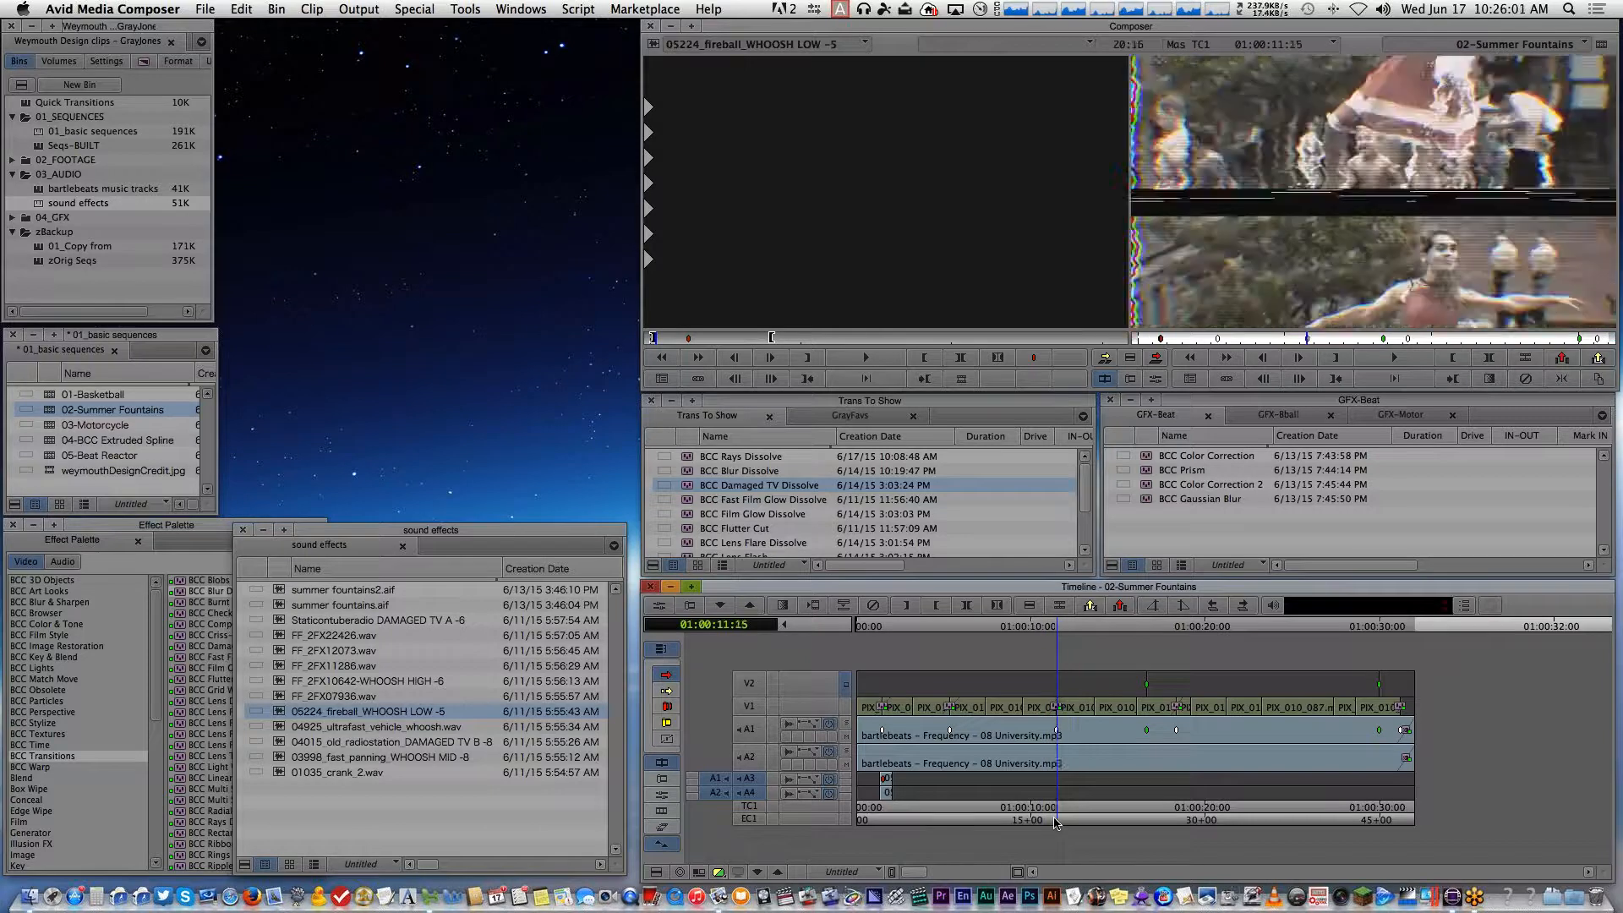
pyautogui.press('Right')
pyautogui.press('Right')
pyautogui.press('Right')
pyautogui.press('Right')
pyautogui.press('Right')
pyautogui.press('Right')
pyautogui.press('Right')
pyautogui.press('Right')
pyautogui.press('Right')
pyautogui.press('Right')
pyautogui.press('Right')
pyautogui.press('Right')
pyautogui.press('Right')
pyautogui.press('Right')
pyautogui.press('Right')
pyautogui.press('Right')
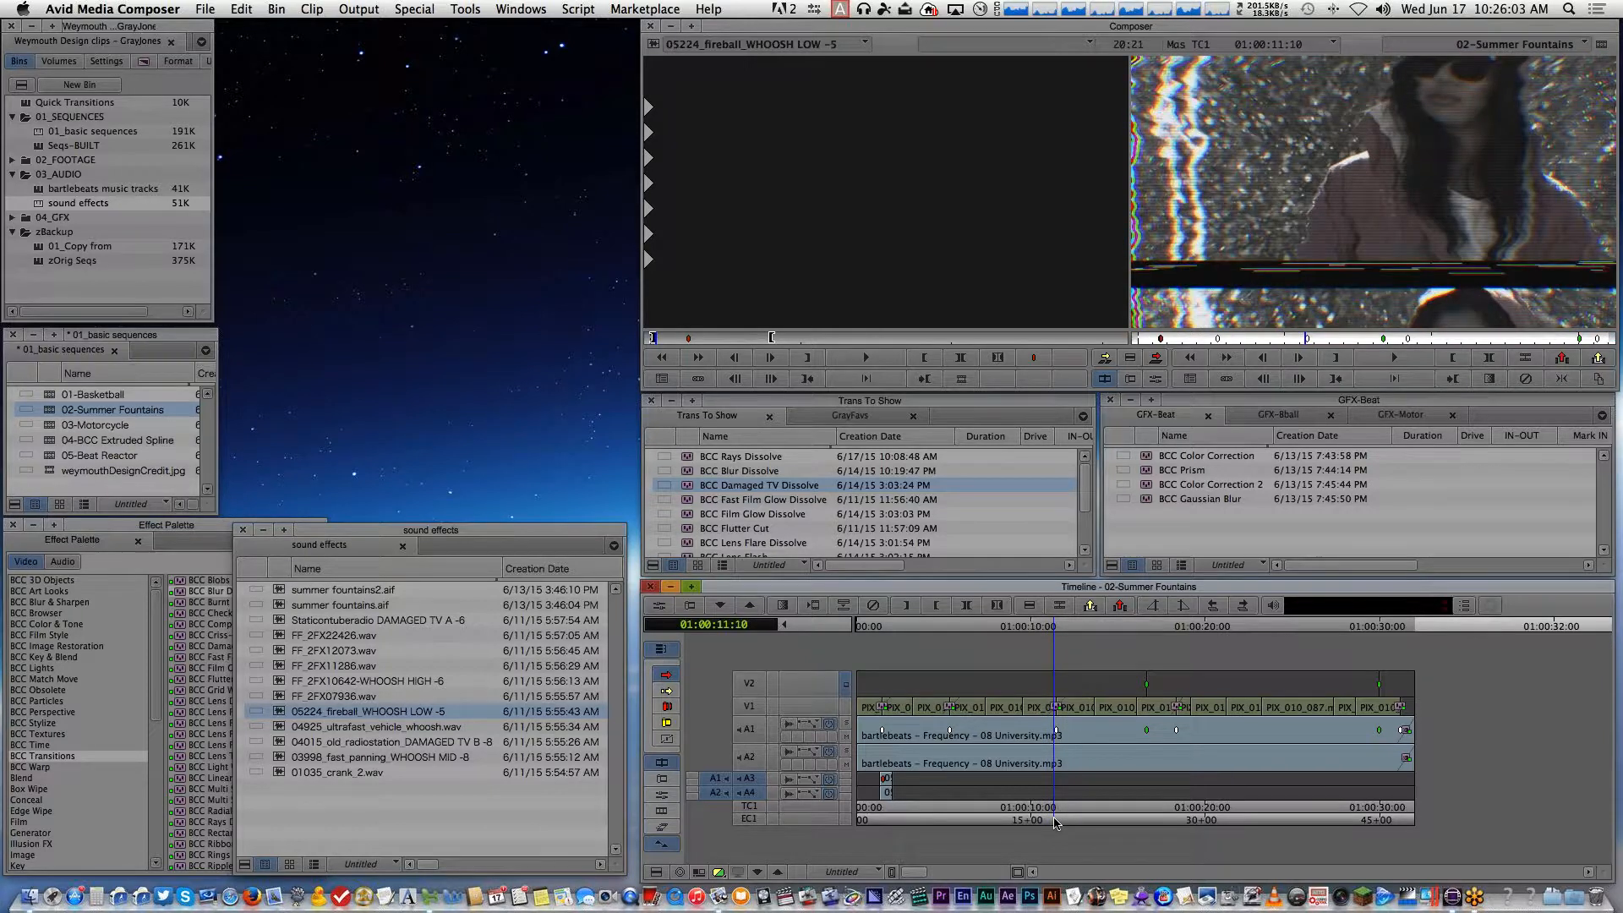
pyautogui.press('Left')
pyautogui.press('Left')
pyautogui.press('Left')
pyautogui.press('Left')
pyautogui.press('Left')
pyautogui.press('Left')
pyautogui.press('Left')
pyautogui.press('Left')
pyautogui.press('Left')
pyautogui.press('Left')
pyautogui.press('Left')
pyautogui.press('Left')
pyautogui.press('Left')
pyautogui.press('Left')
pyautogui.press('Left')
pyautogui.press('Left')
pyautogui.press('Left')
pyautogui.press('Left')
pyautogui.press('Left')
pyautogui.press('Left')
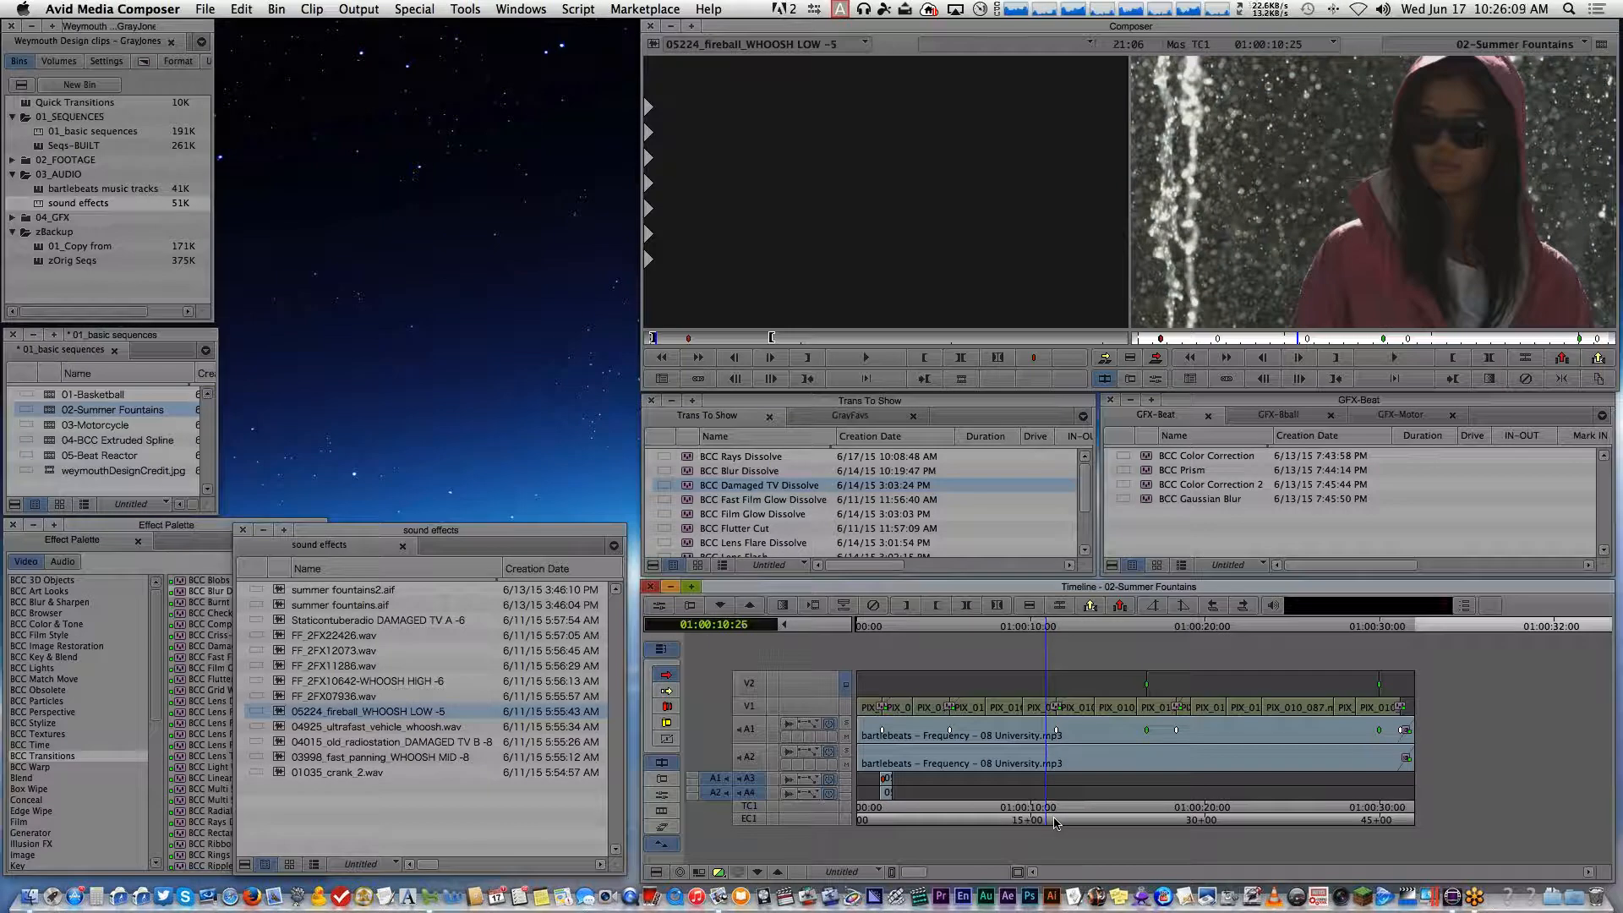
# Advance frame by frame from about 01:00:10:22 to 01:00:11:10 to examine the onset of the Damaged TV Dissolve's distortion
pyautogui.press('Right')
pyautogui.press('Right')
pyautogui.press('Right')
pyautogui.press('Right')
pyautogui.press('Right')
pyautogui.press('Right')
pyautogui.press('Right')
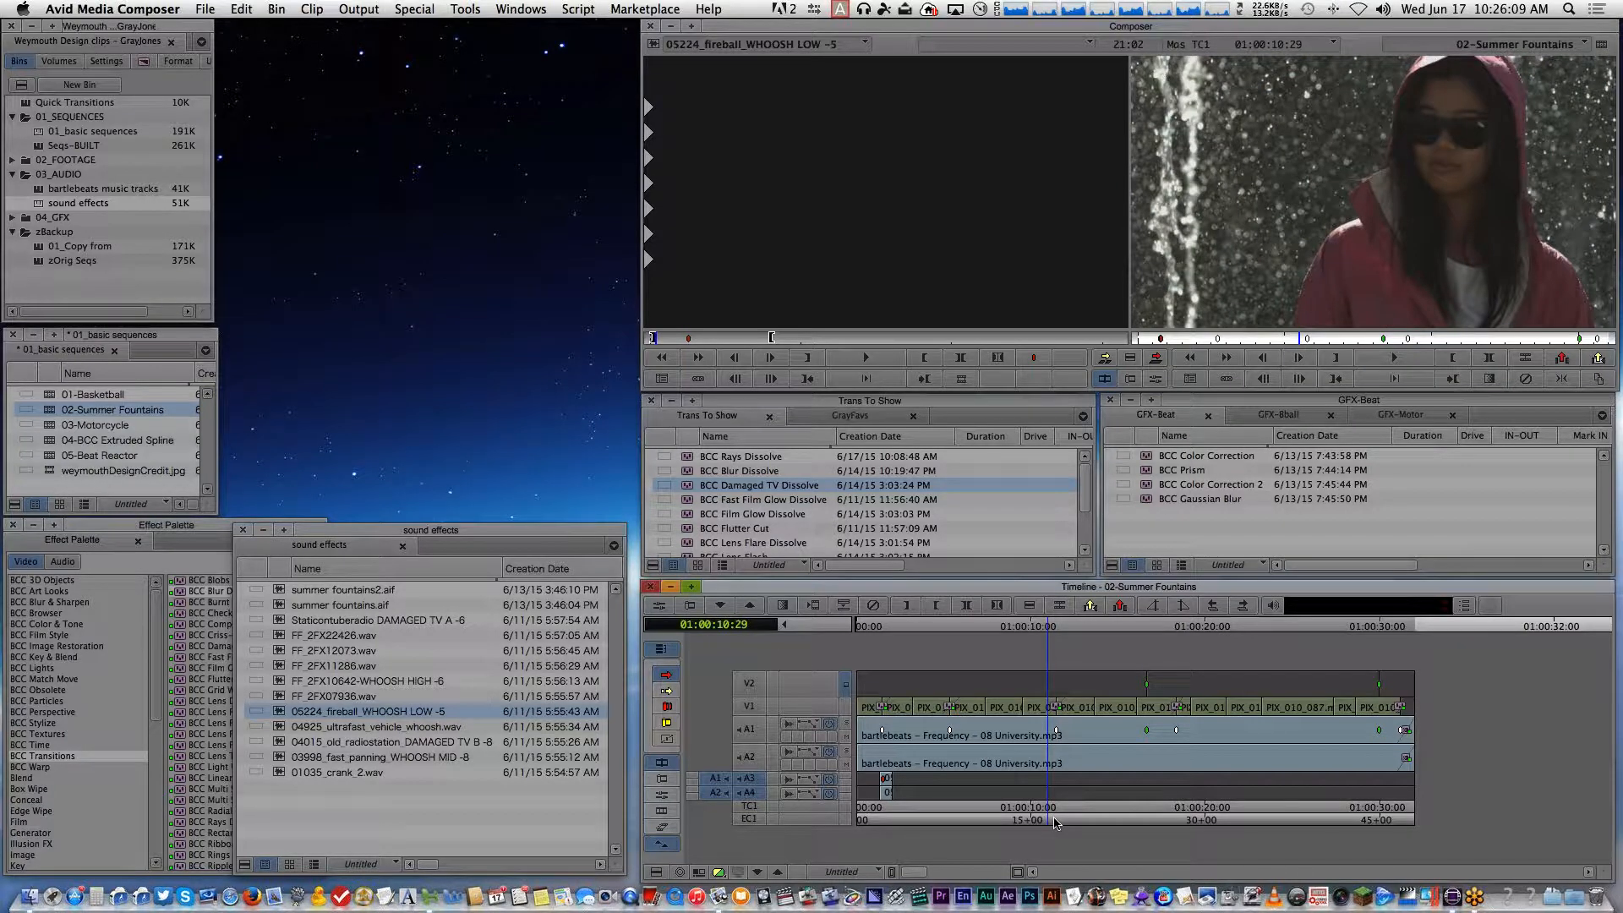
pyautogui.press('Right')
pyautogui.press('Right')
pyautogui.press('Right')
pyautogui.press('Right')
pyautogui.press('Right')
pyautogui.press('Right')
pyautogui.press('Right')
pyautogui.press('Right')
pyautogui.press('Right')
pyautogui.press('Right')
pyautogui.press('Right')
pyautogui.press('Right')
pyautogui.press('Right')
pyautogui.press('Right')
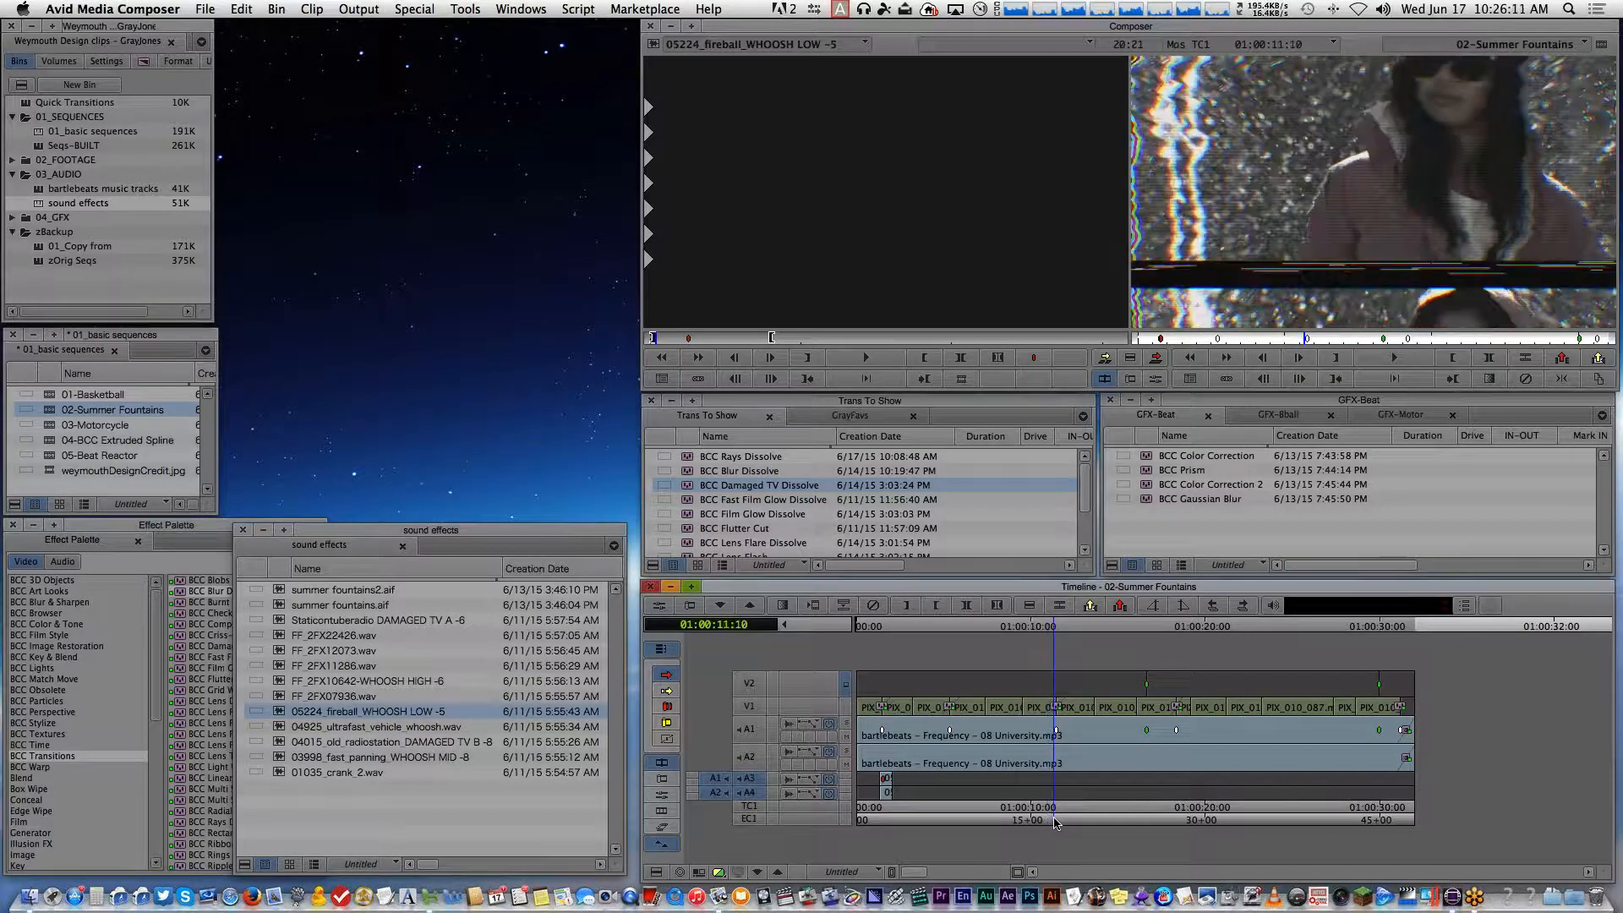
# Step back frame by frame through the damaged TV transition near 01:00:11:10 in the Summer Fountains sequence to examine its look
pyautogui.press('Left')
pyautogui.press('Left')
pyautogui.press('Left')
pyautogui.press('Left')
pyautogui.press('Left')
pyautogui.press('Left')
pyautogui.press('Left')
pyautogui.press('Left')
pyautogui.press('Left')
pyautogui.press('Left')
pyautogui.press('Left')
pyautogui.press('Left')
pyautogui.press('Left')
pyautogui.press('Left')
pyautogui.press('Left')
pyautogui.press('Left')
pyautogui.press('Left')
pyautogui.press('Left')
pyautogui.press('Left')
pyautogui.press('Left')
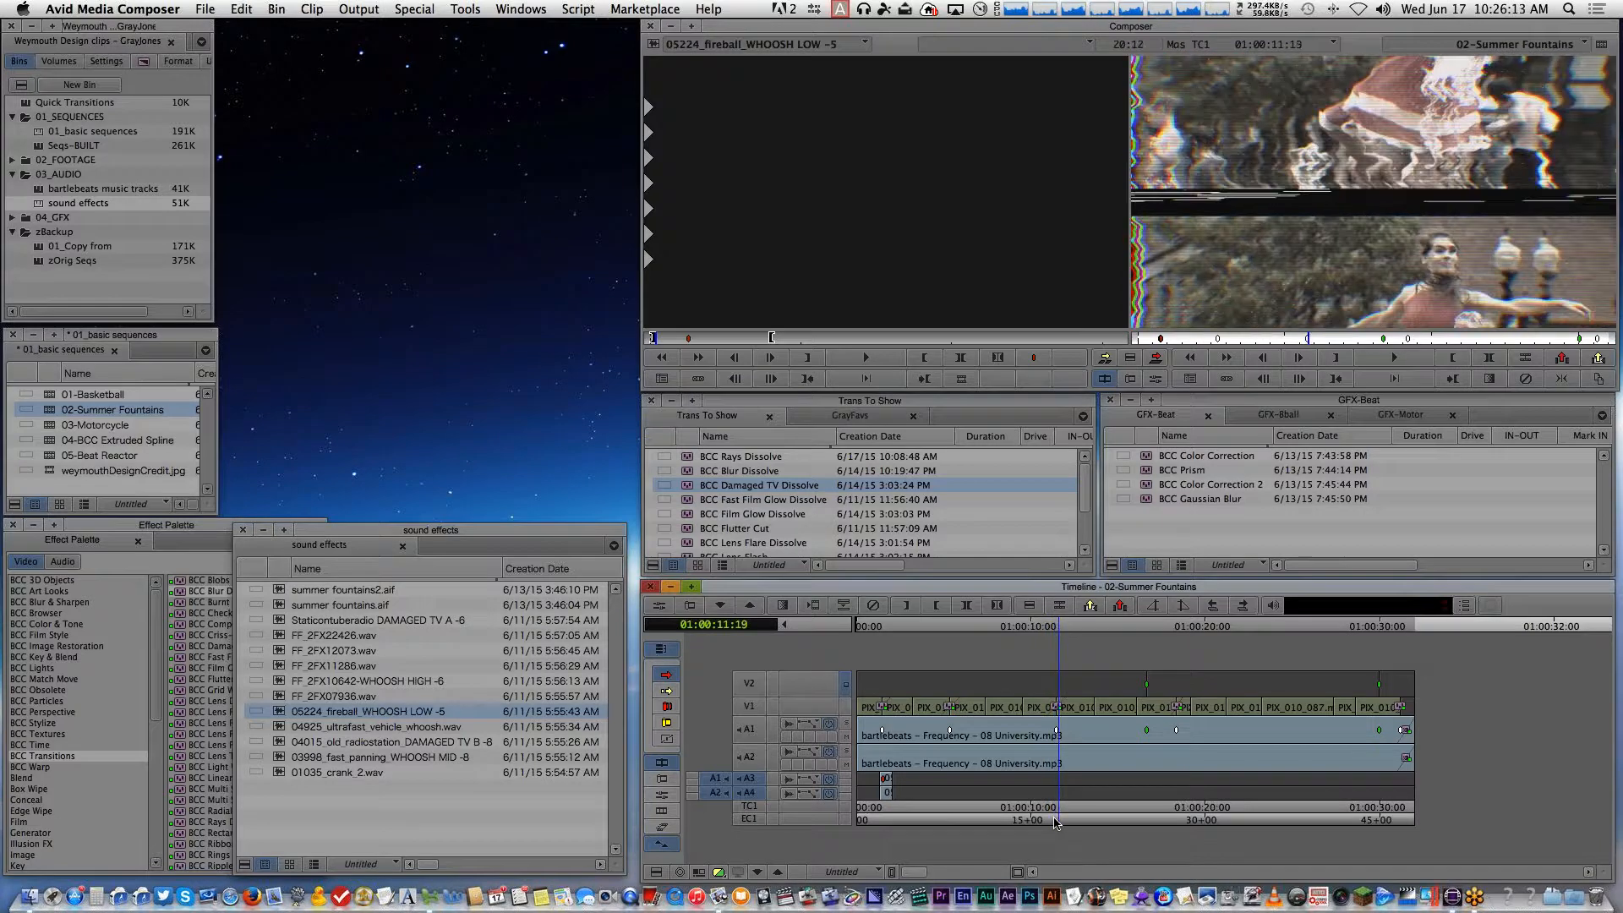
pyautogui.press('Left')
pyautogui.press('Left')
pyautogui.press('Left')
pyautogui.press('Left')
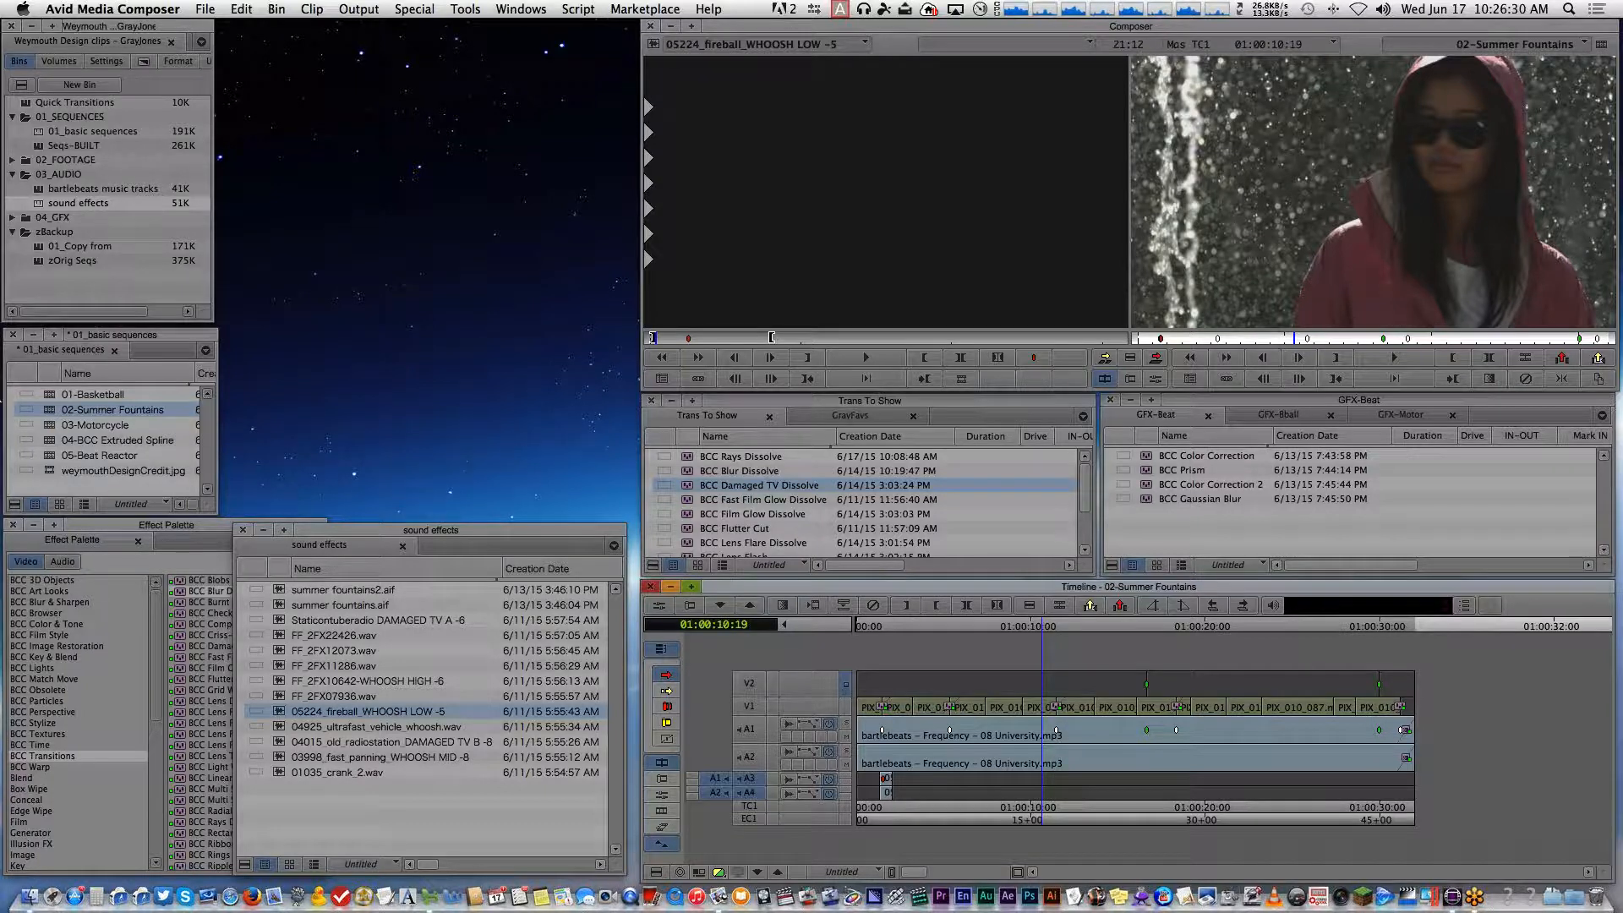
# Load the 03-Motorcycle sequence and scrub through its opening confetti clip up to the first cut at 01:00:02:21
pyautogui.doubleClick(48, 425)
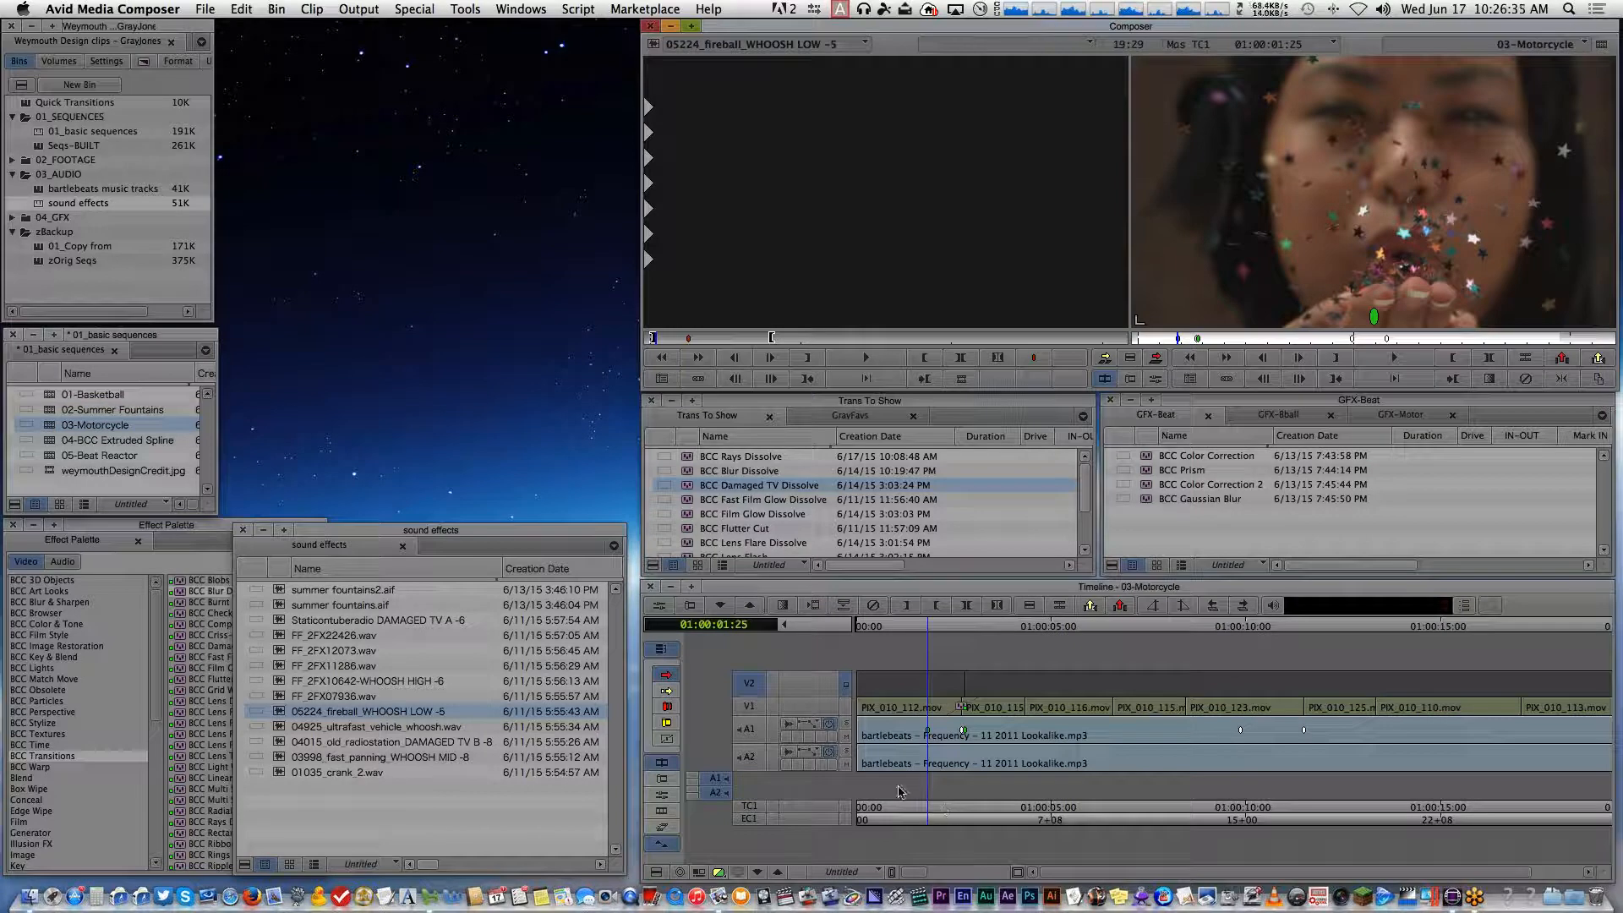
pyautogui.click(943, 820)
pyautogui.moveTo(940, 818); pyautogui.dragTo(899, 792)
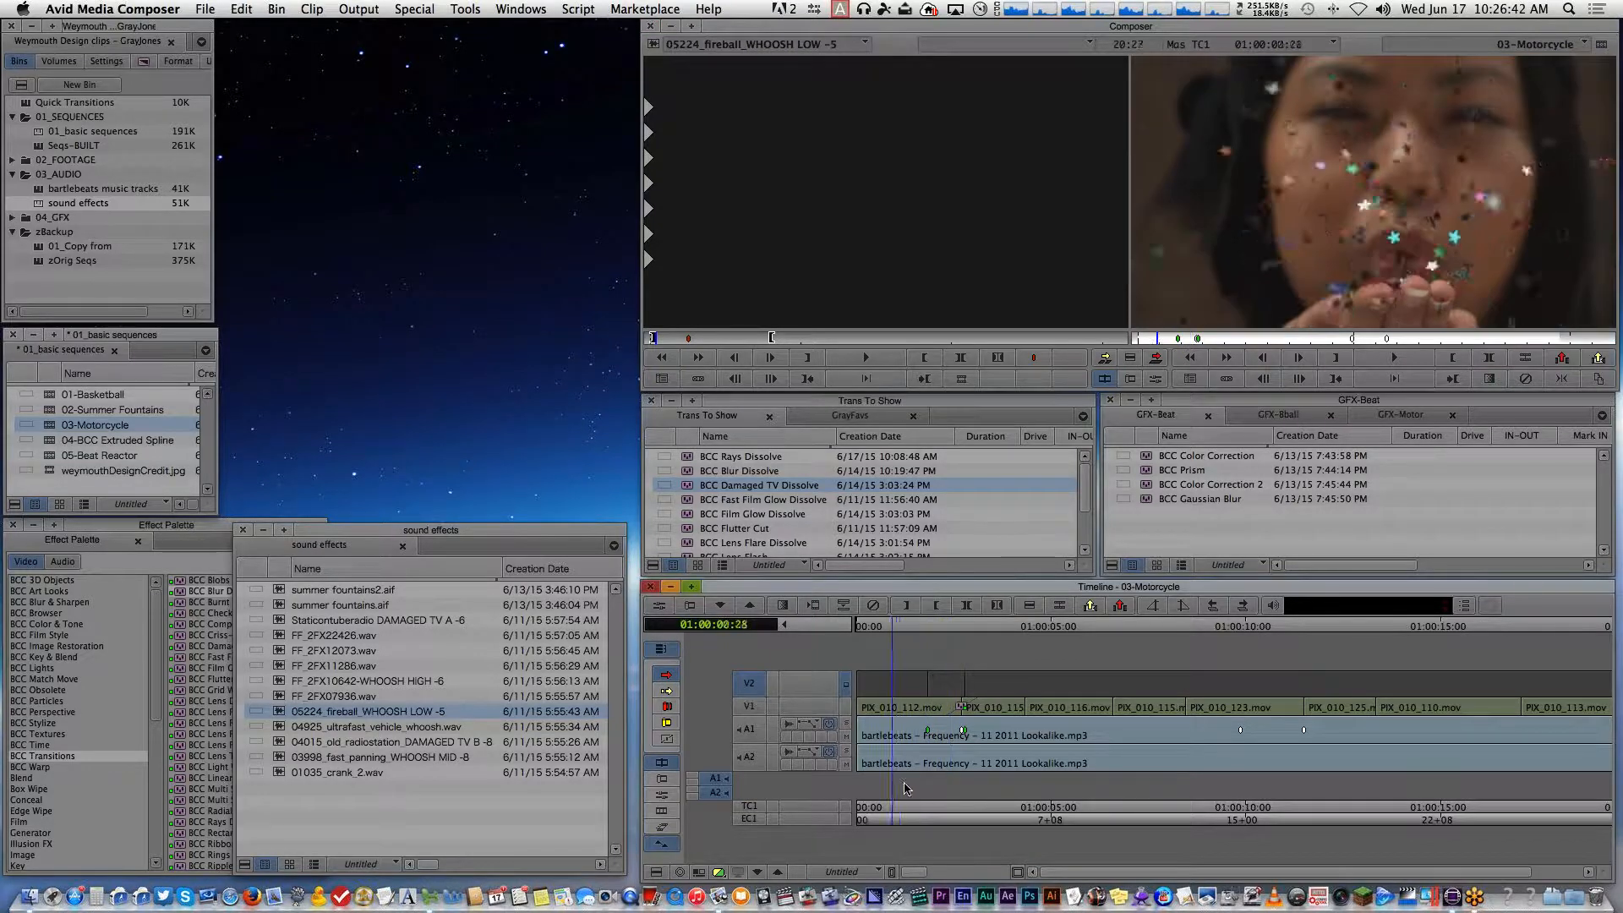
pyautogui.press('Right')
pyautogui.press('Right')
pyautogui.press('Right')
pyautogui.press('Right')
pyautogui.press('Right')
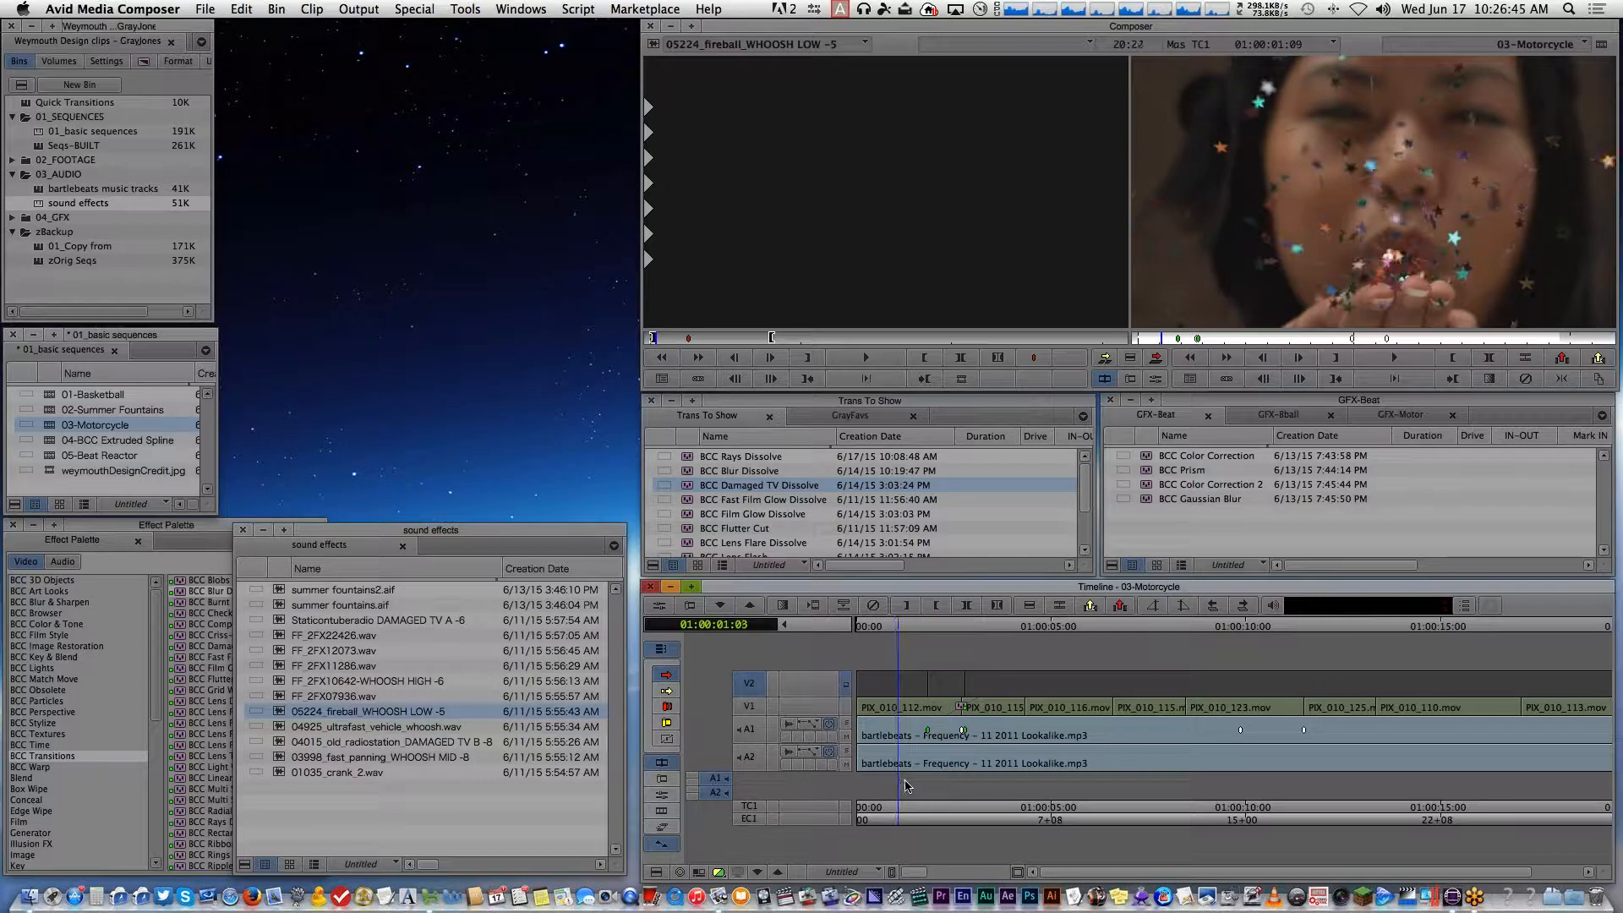
pyautogui.moveTo(911, 786); pyautogui.dragTo(964, 781)
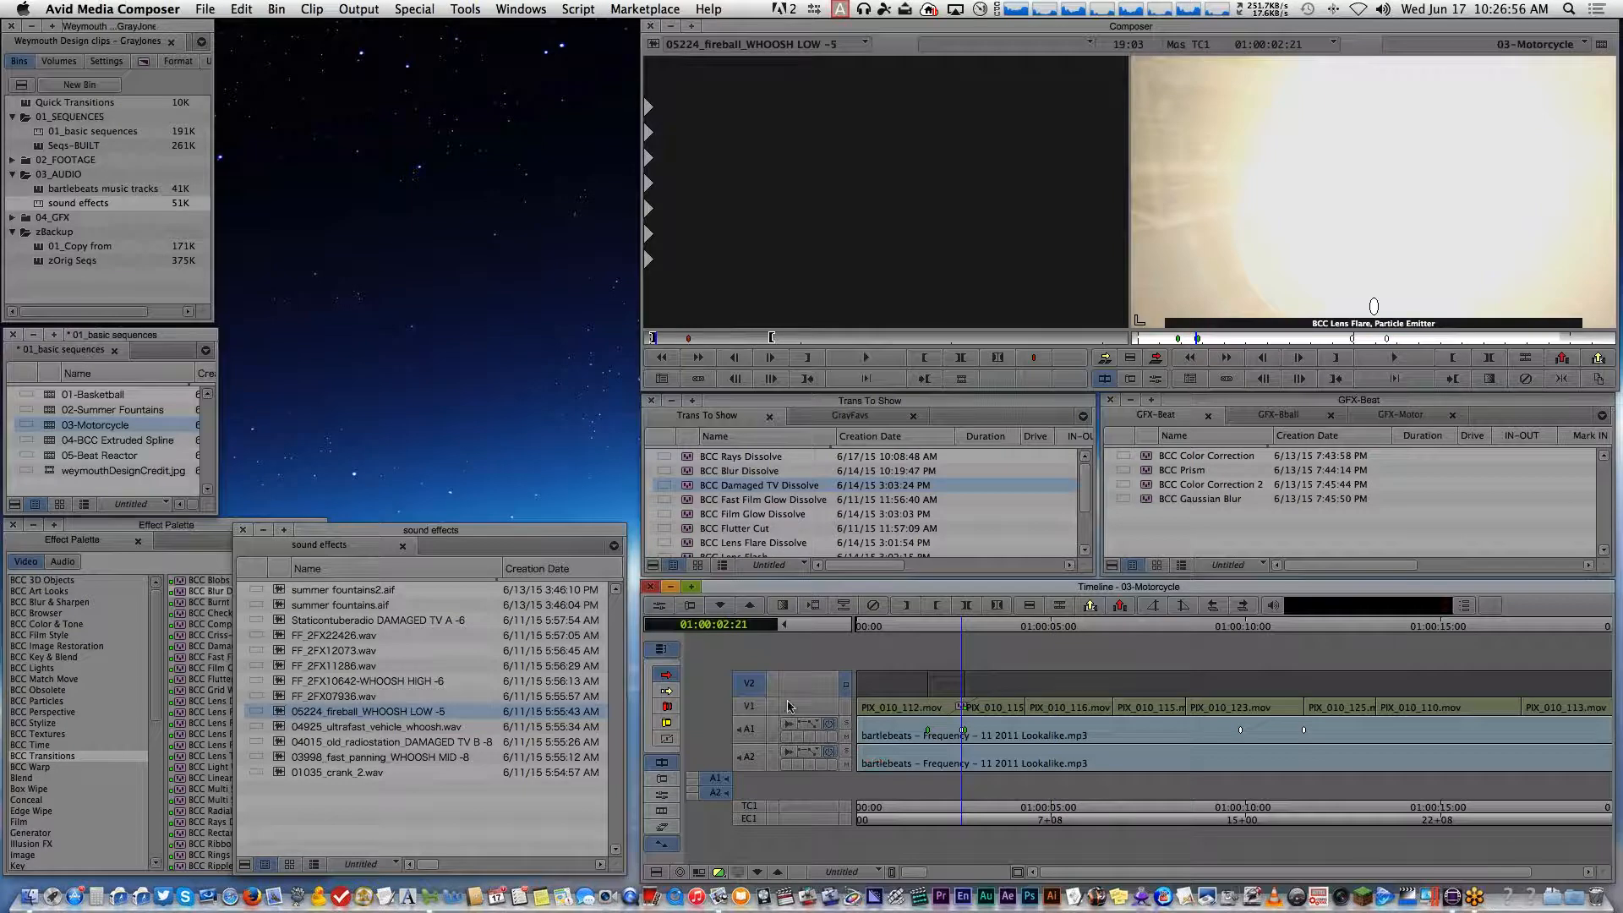
# Make V1 the active video track instead of V2 and remove the transition effect at the first cut
pyautogui.click(748, 705)
pyautogui.click(749, 684)
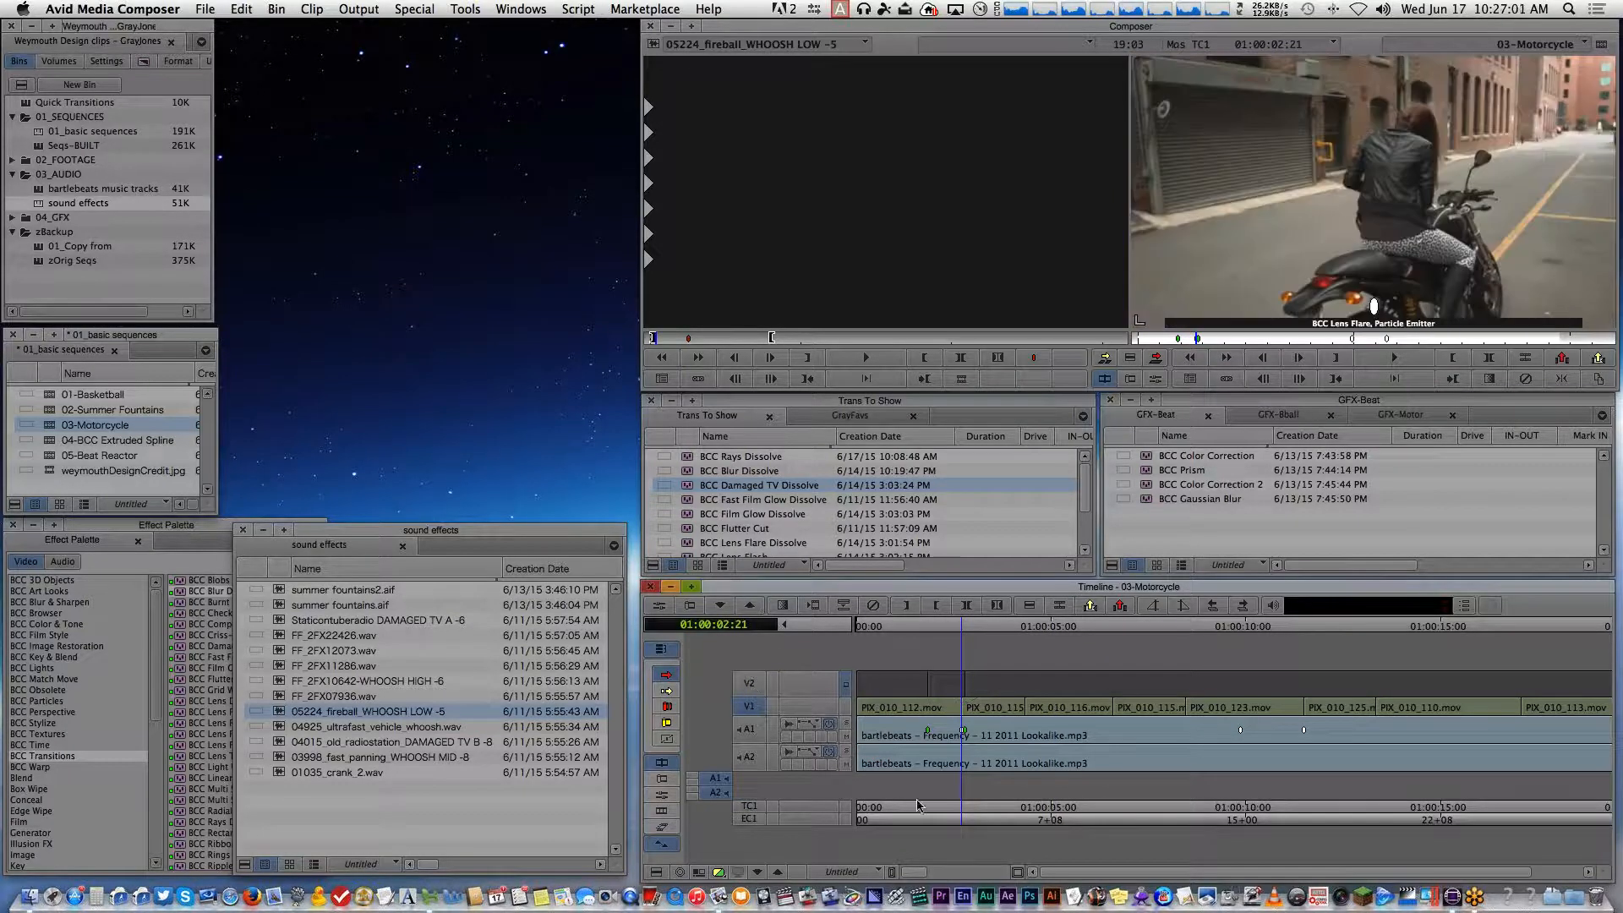
# Play the motorcycle sequence without the transition, recheck the opening clip, and park the playhead on the first cut at 01:00:02:21
pyautogui.press('space')
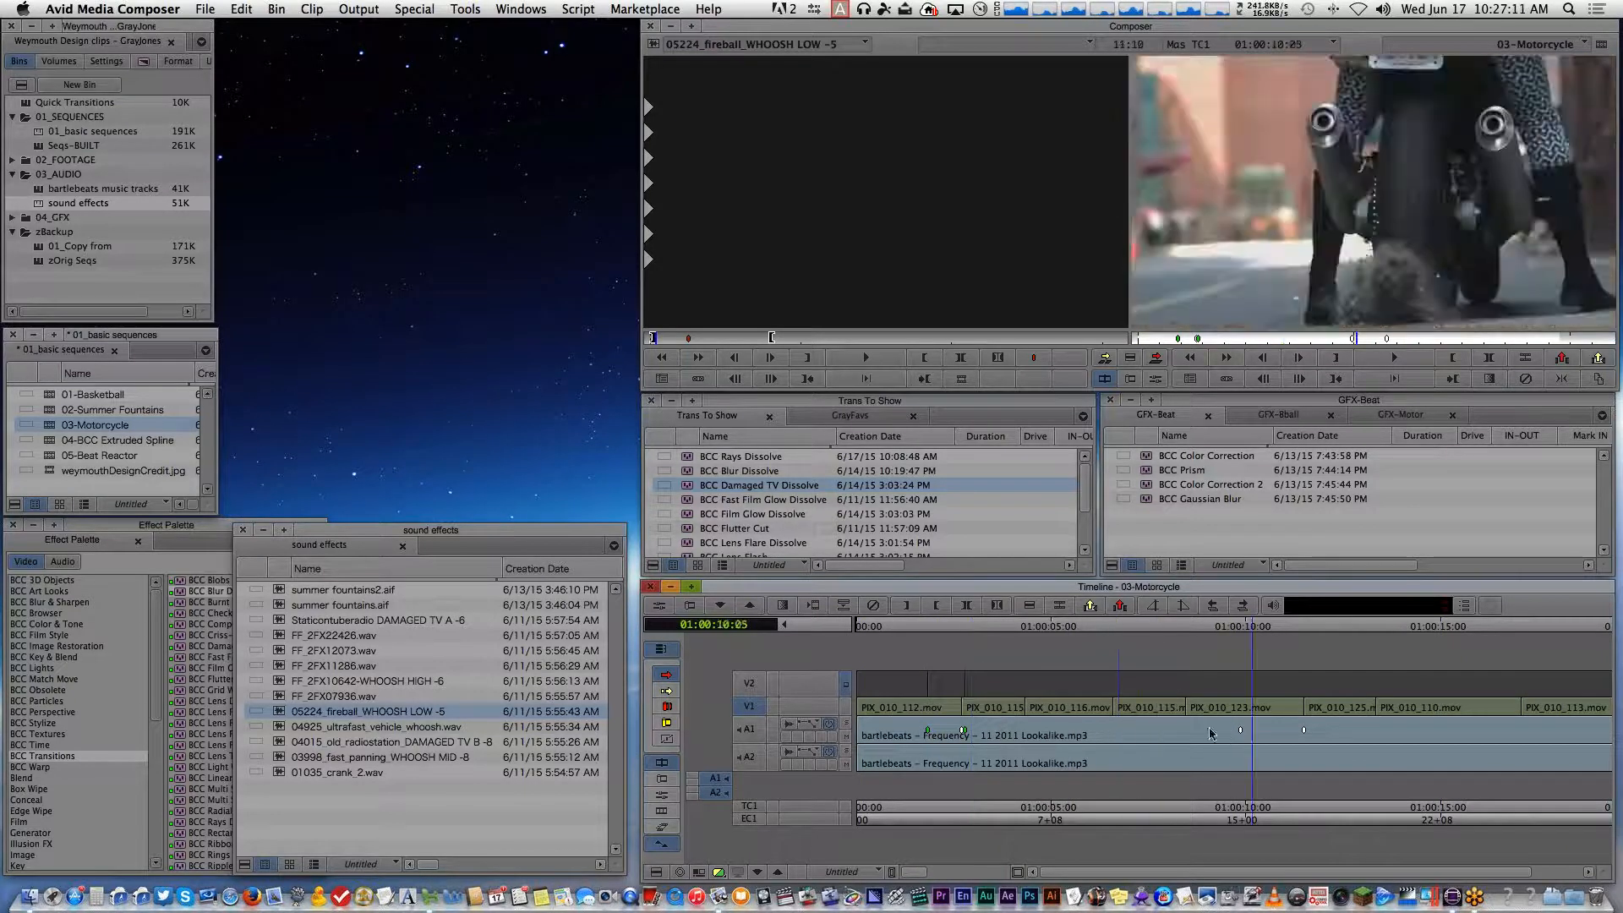
pyautogui.click(919, 717)
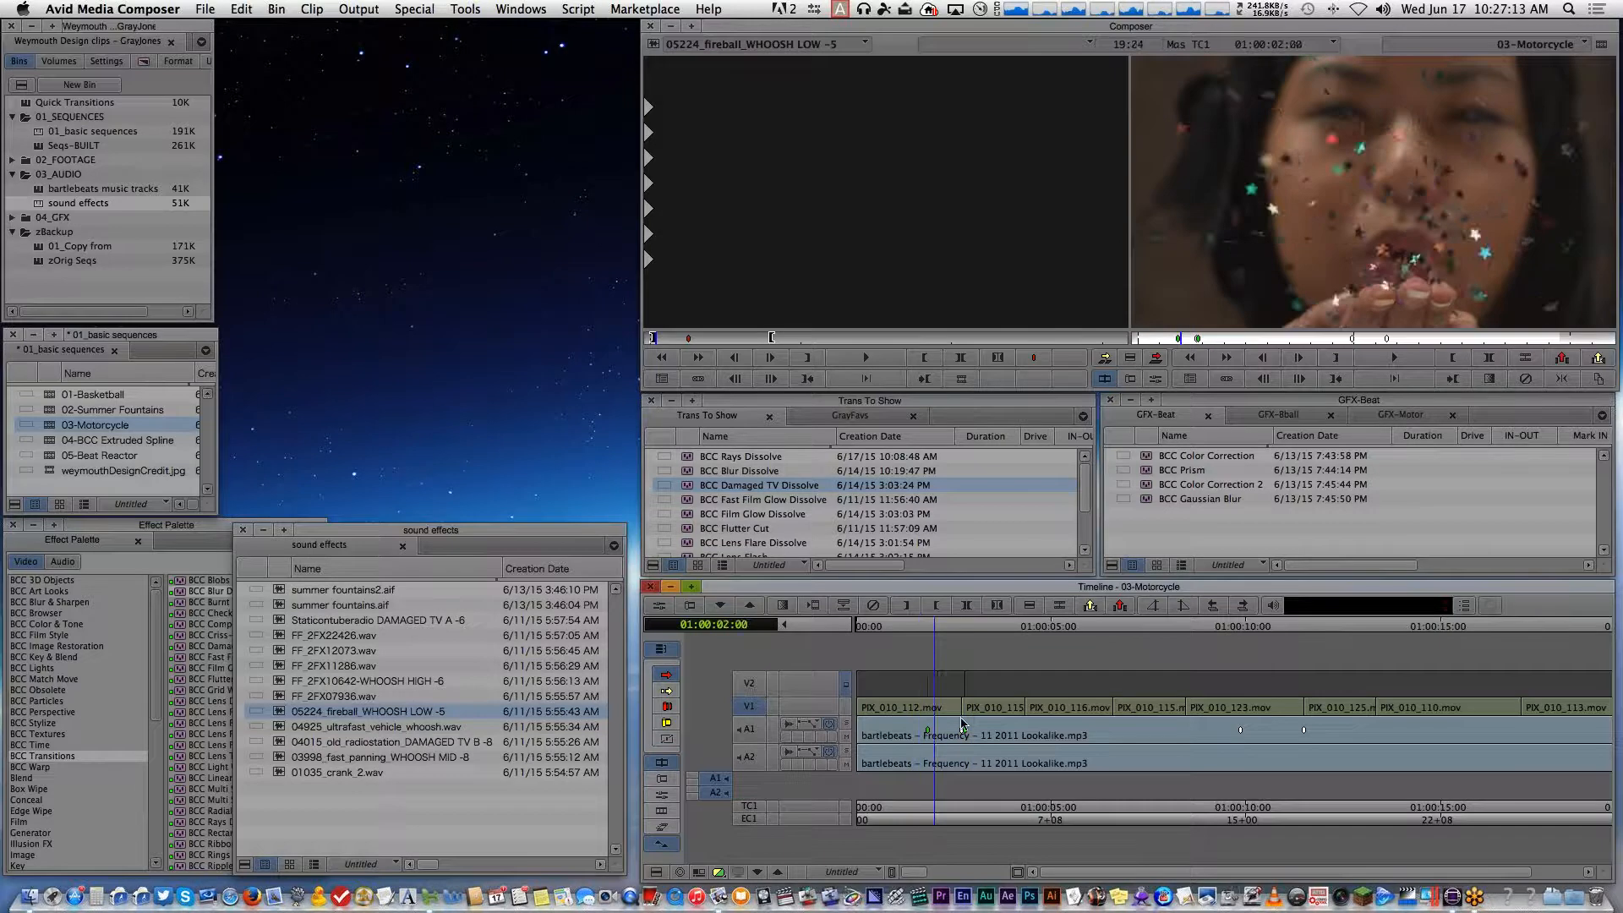
pyautogui.click(907, 717)
pyautogui.click(981, 717)
pyautogui.click(936, 716)
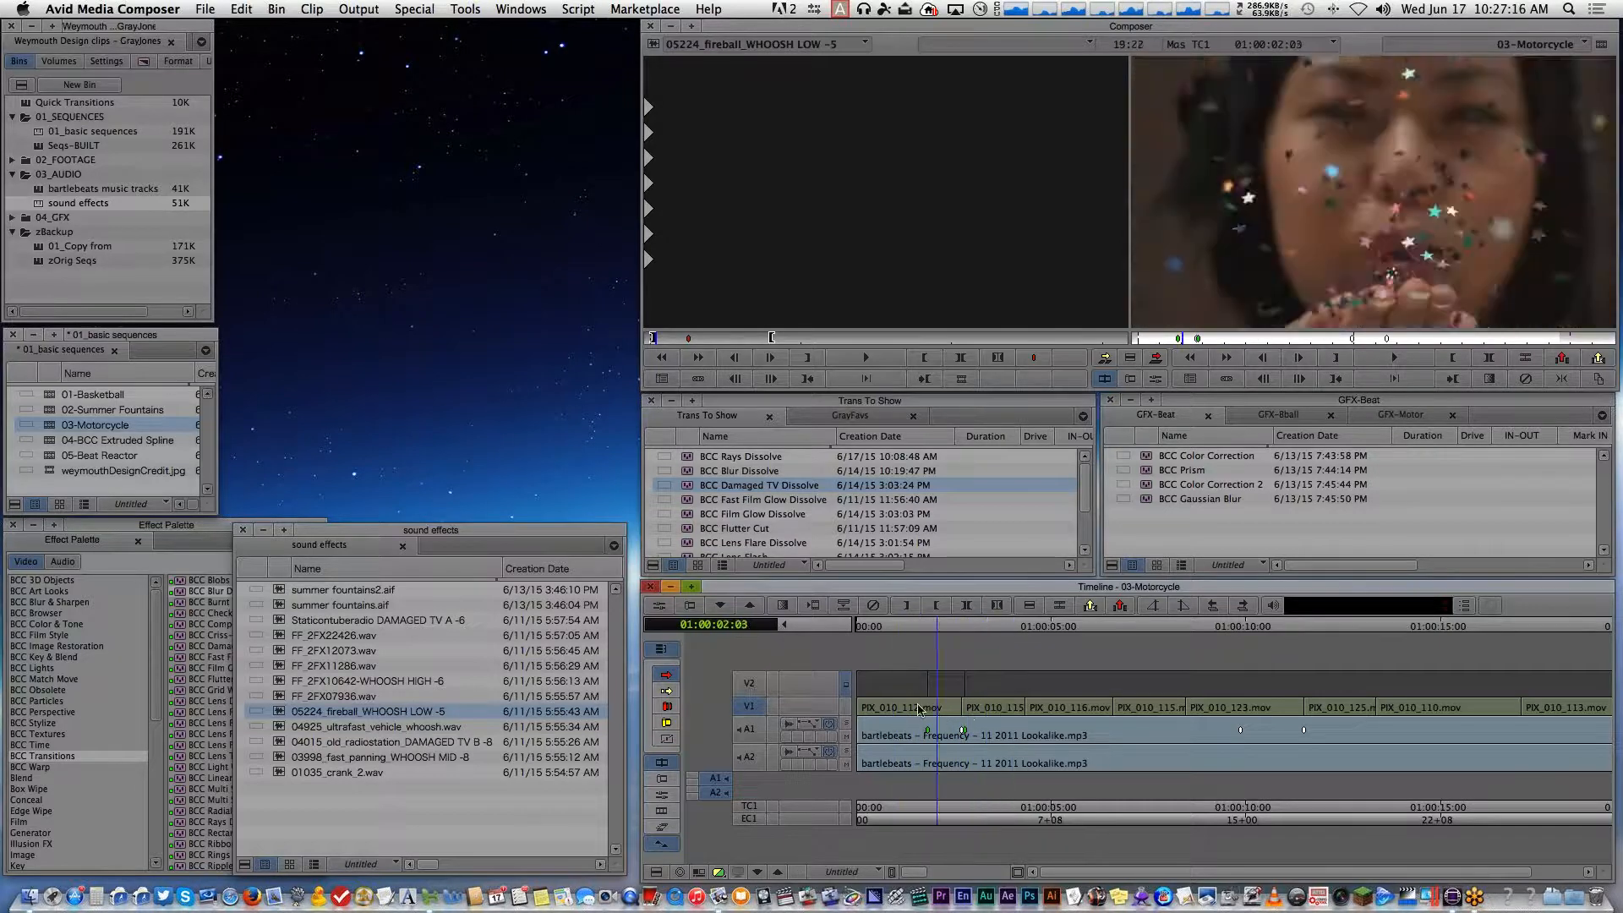
pyautogui.press('super+8')
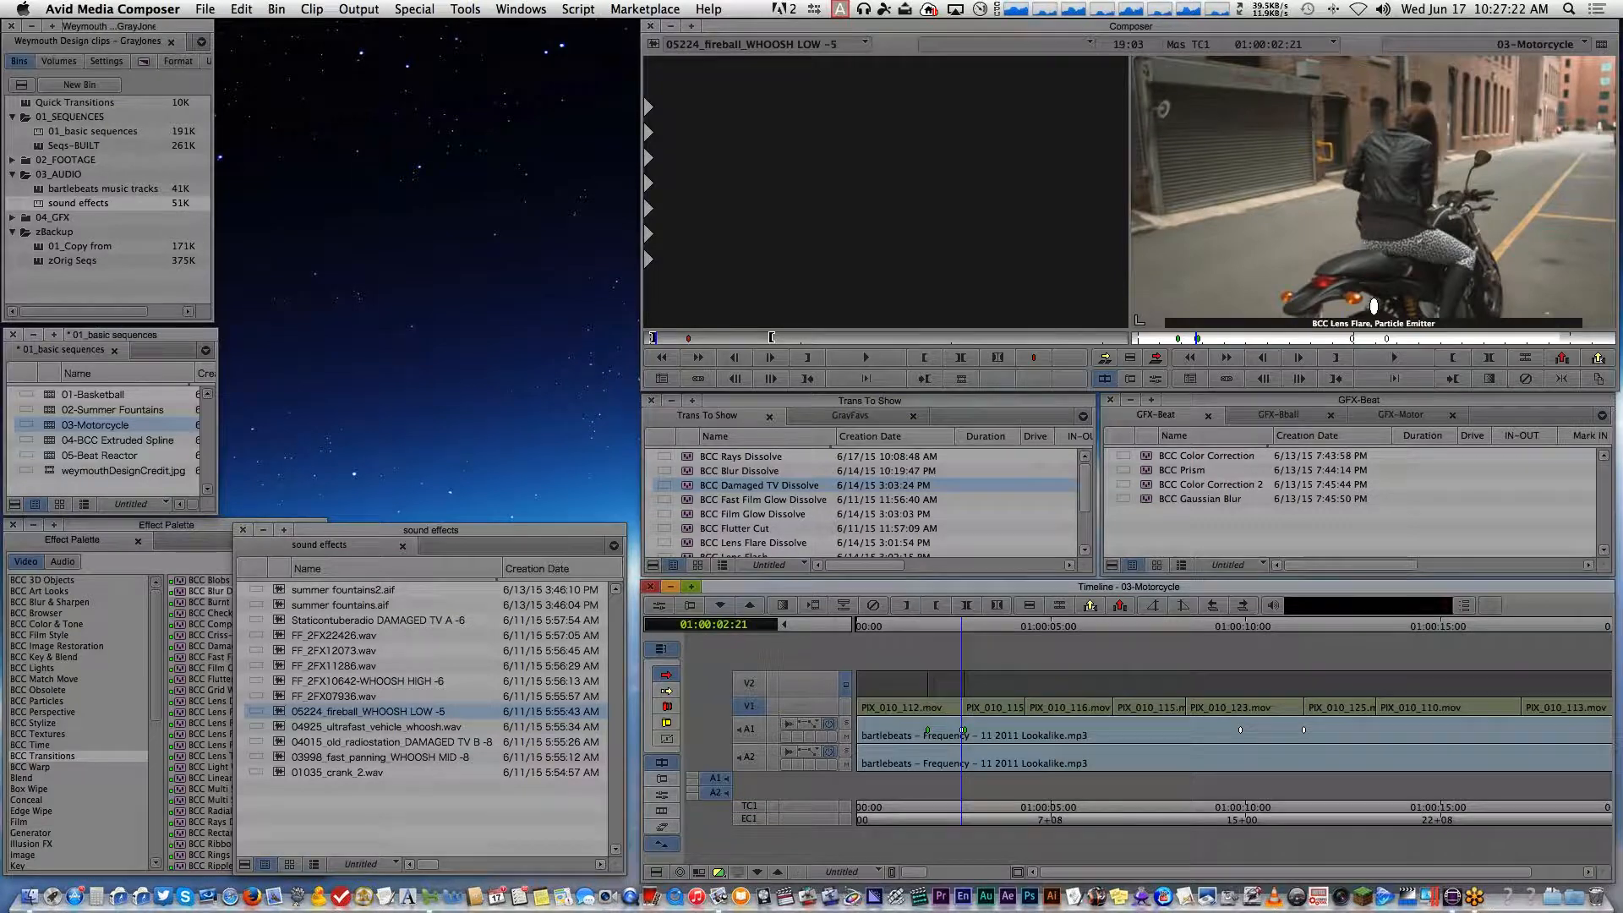
# Close the sound effects bin and apply BCC Lens Flare Dissolve to the first V1 cut, sizing the transition to fit the available media
pyautogui.click(243, 531)
pyautogui.click(244, 531)
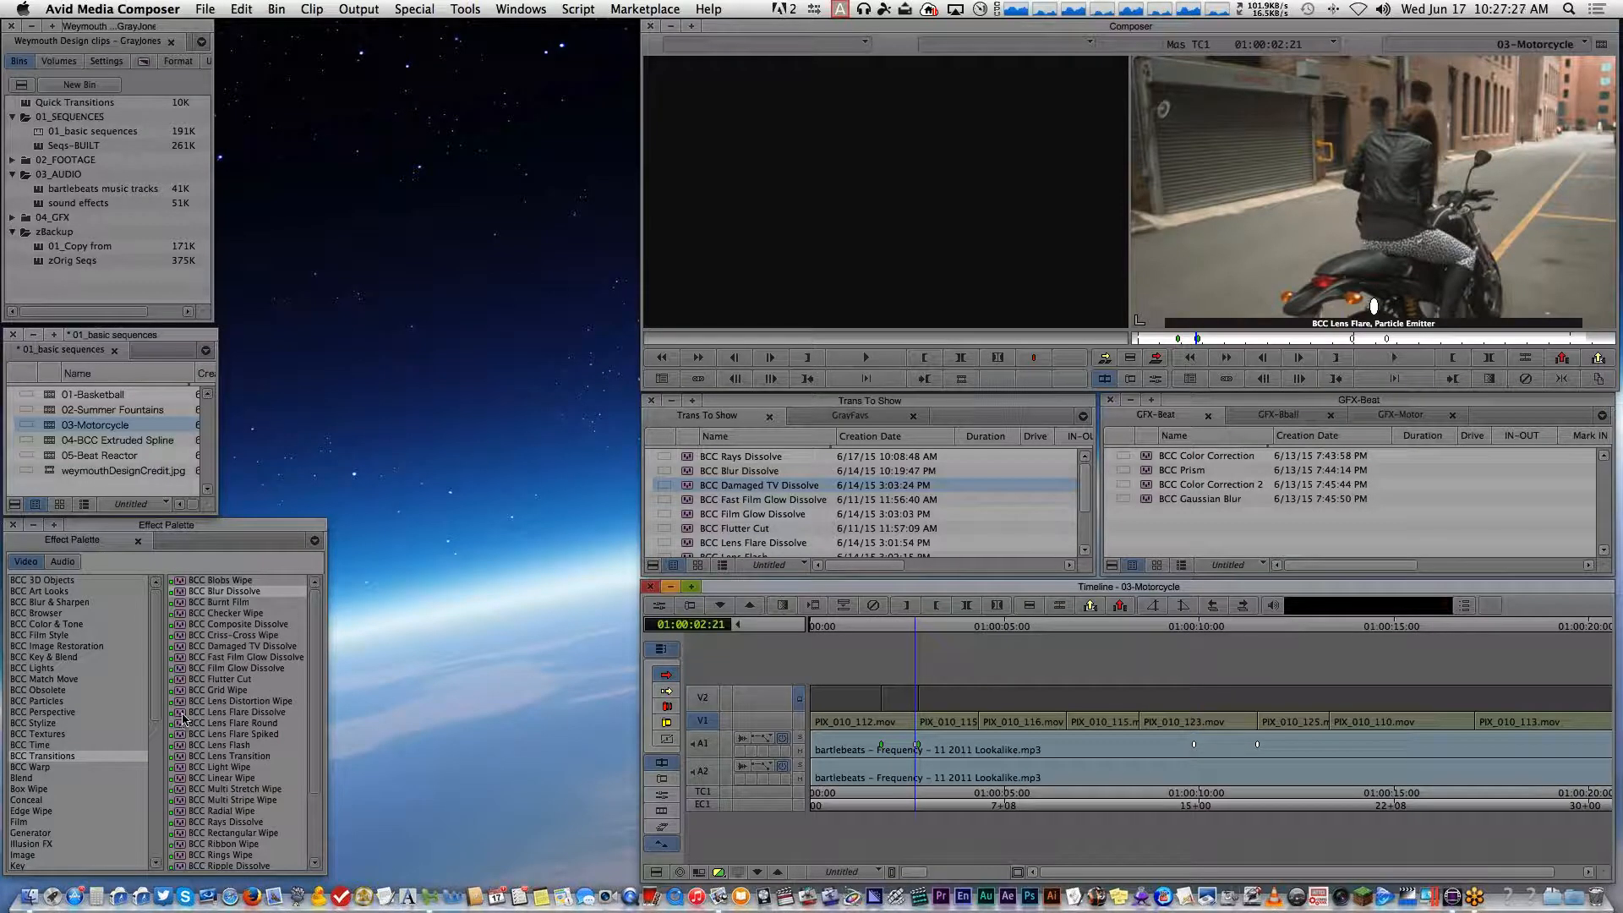
pyautogui.click(181, 713)
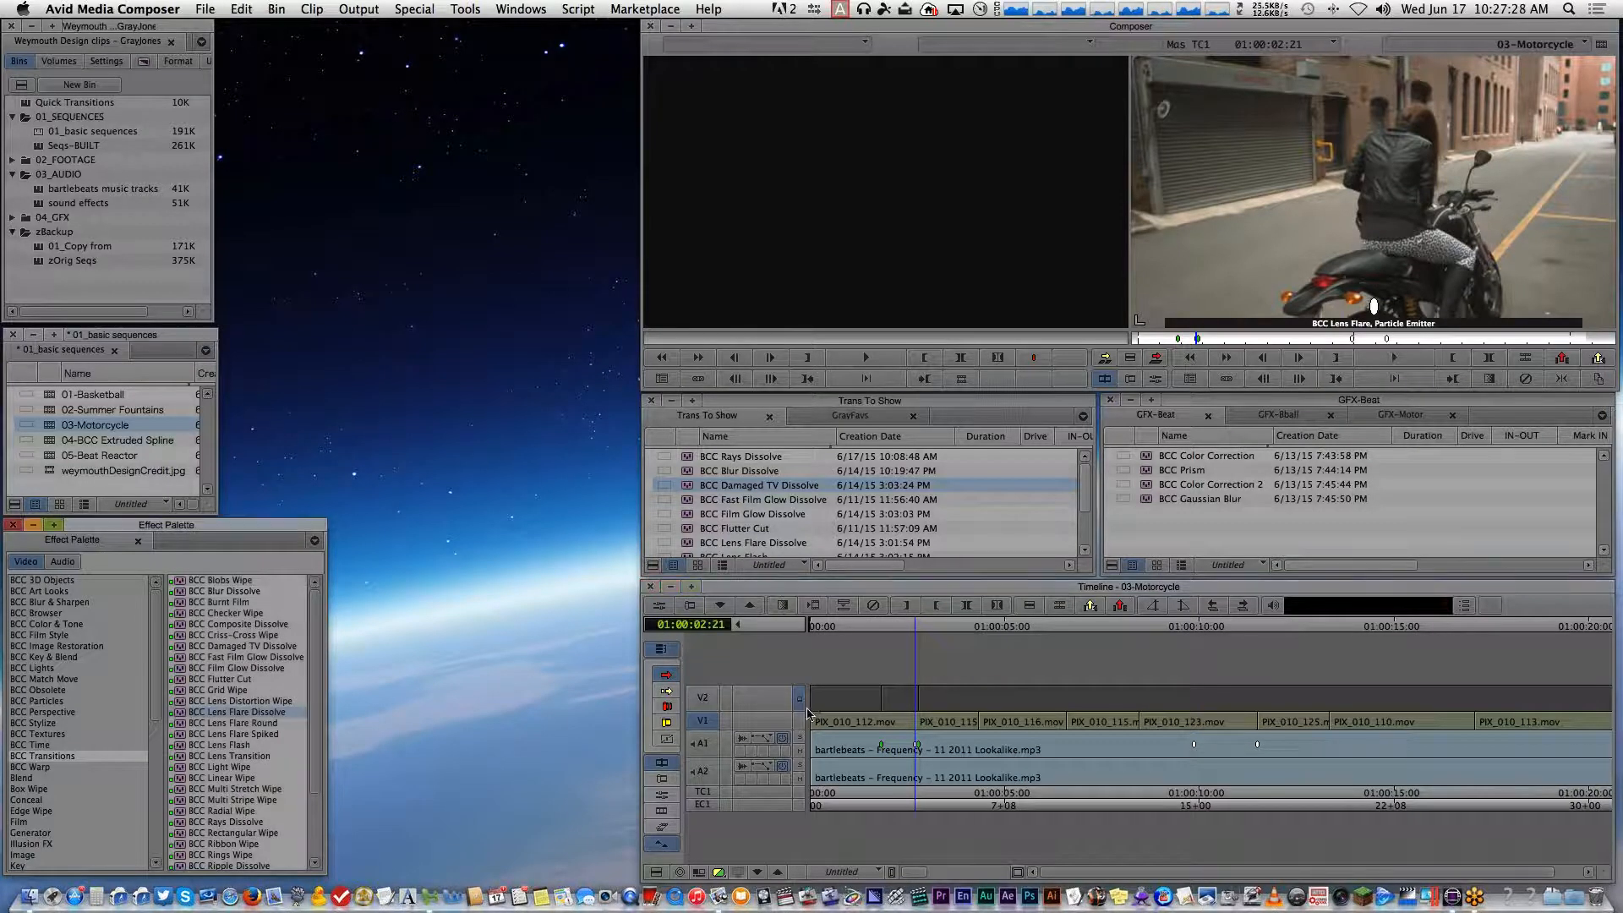
pyautogui.moveTo(809, 713); pyautogui.dragTo(915, 721)
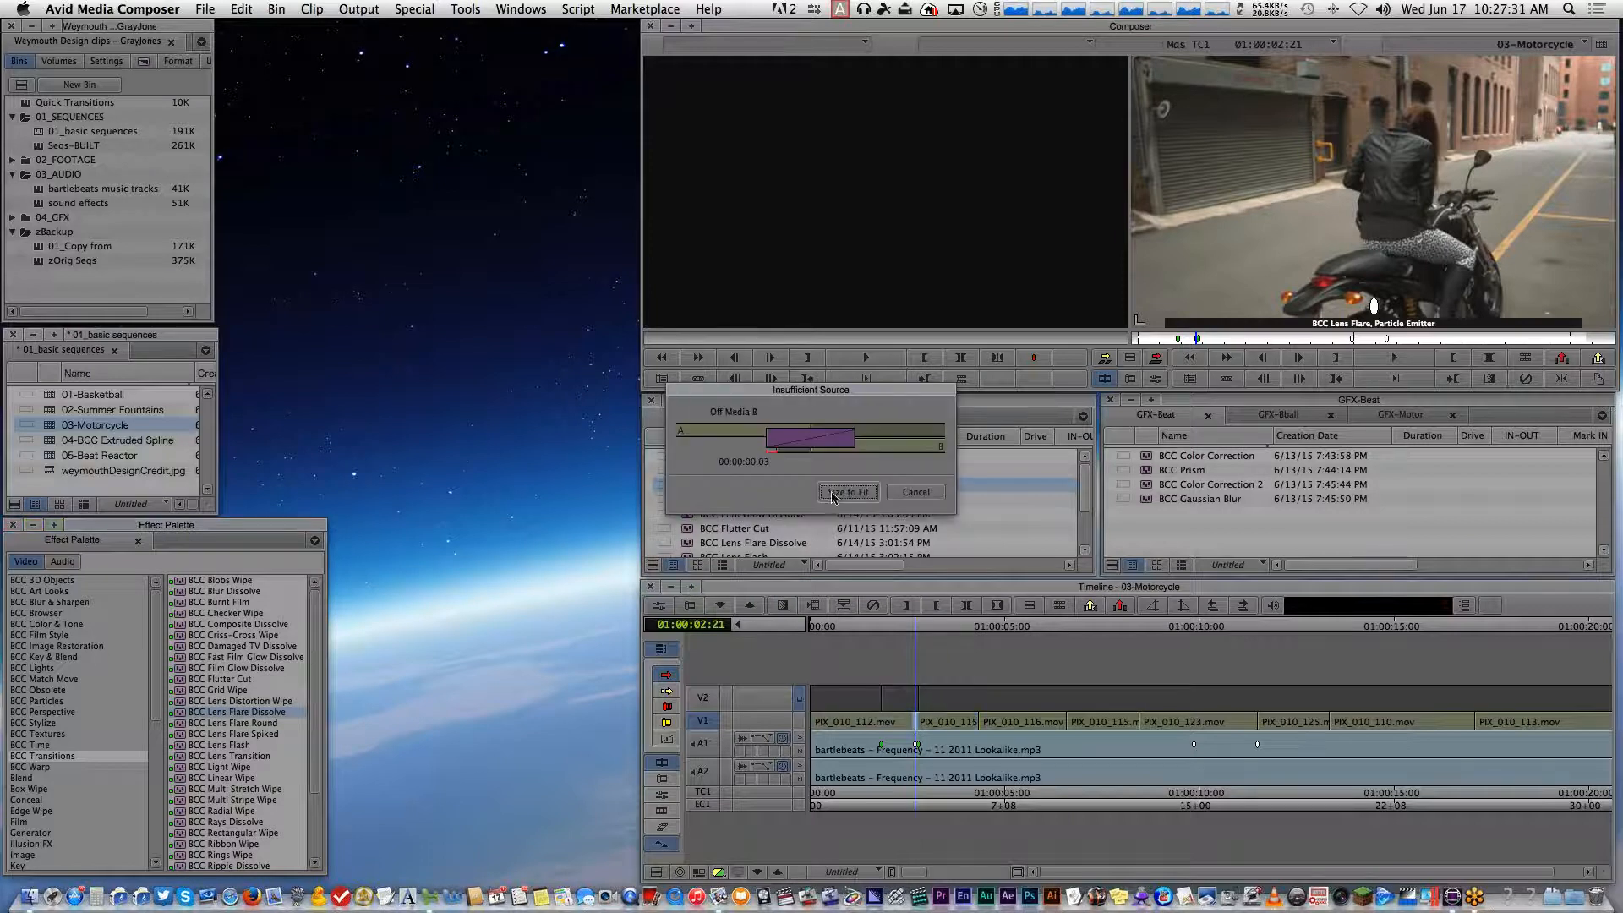
pyautogui.click(838, 495)
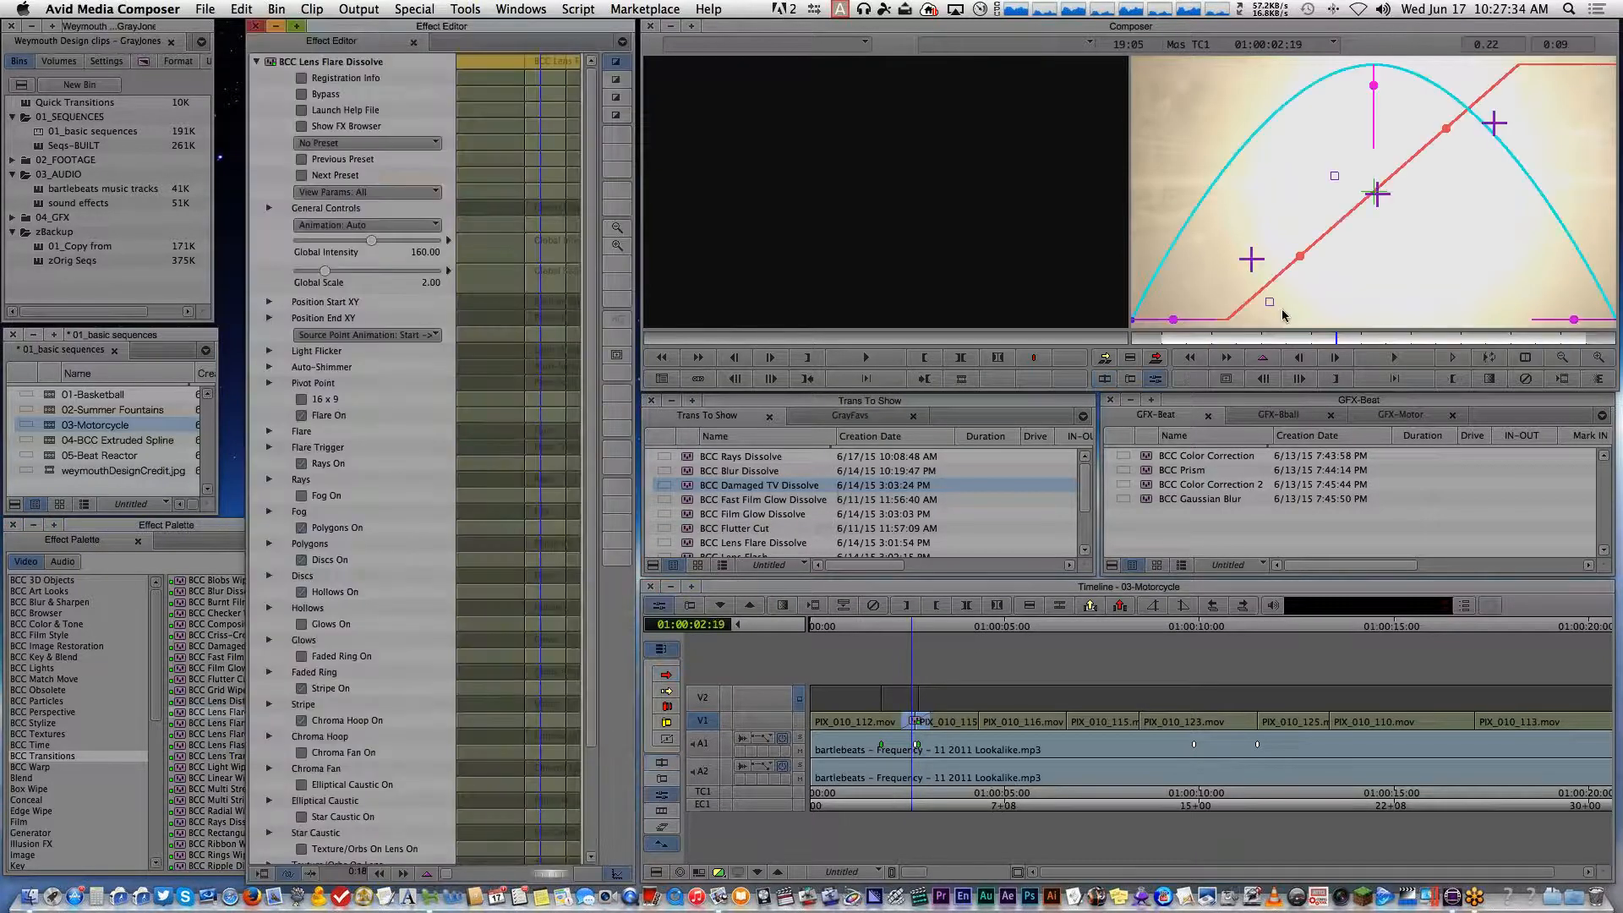
# Move the flare's end point near the rider's head and its start point just above the frame centre, then scrub to the dissolve's start
pyautogui.click(1409, 338)
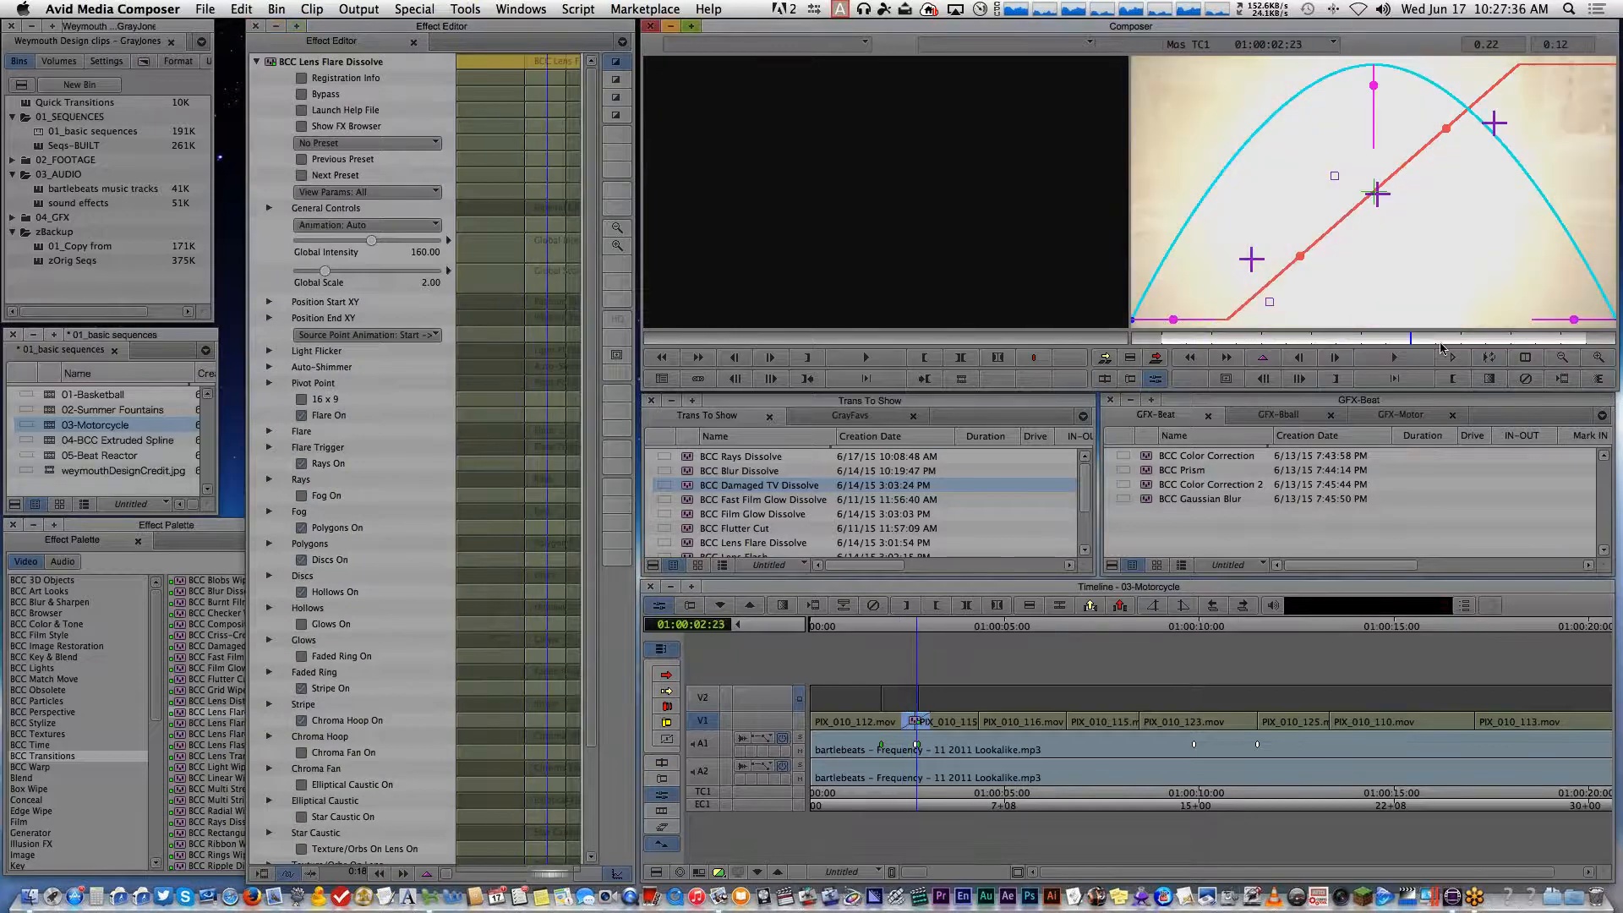
pyautogui.click(1261, 339)
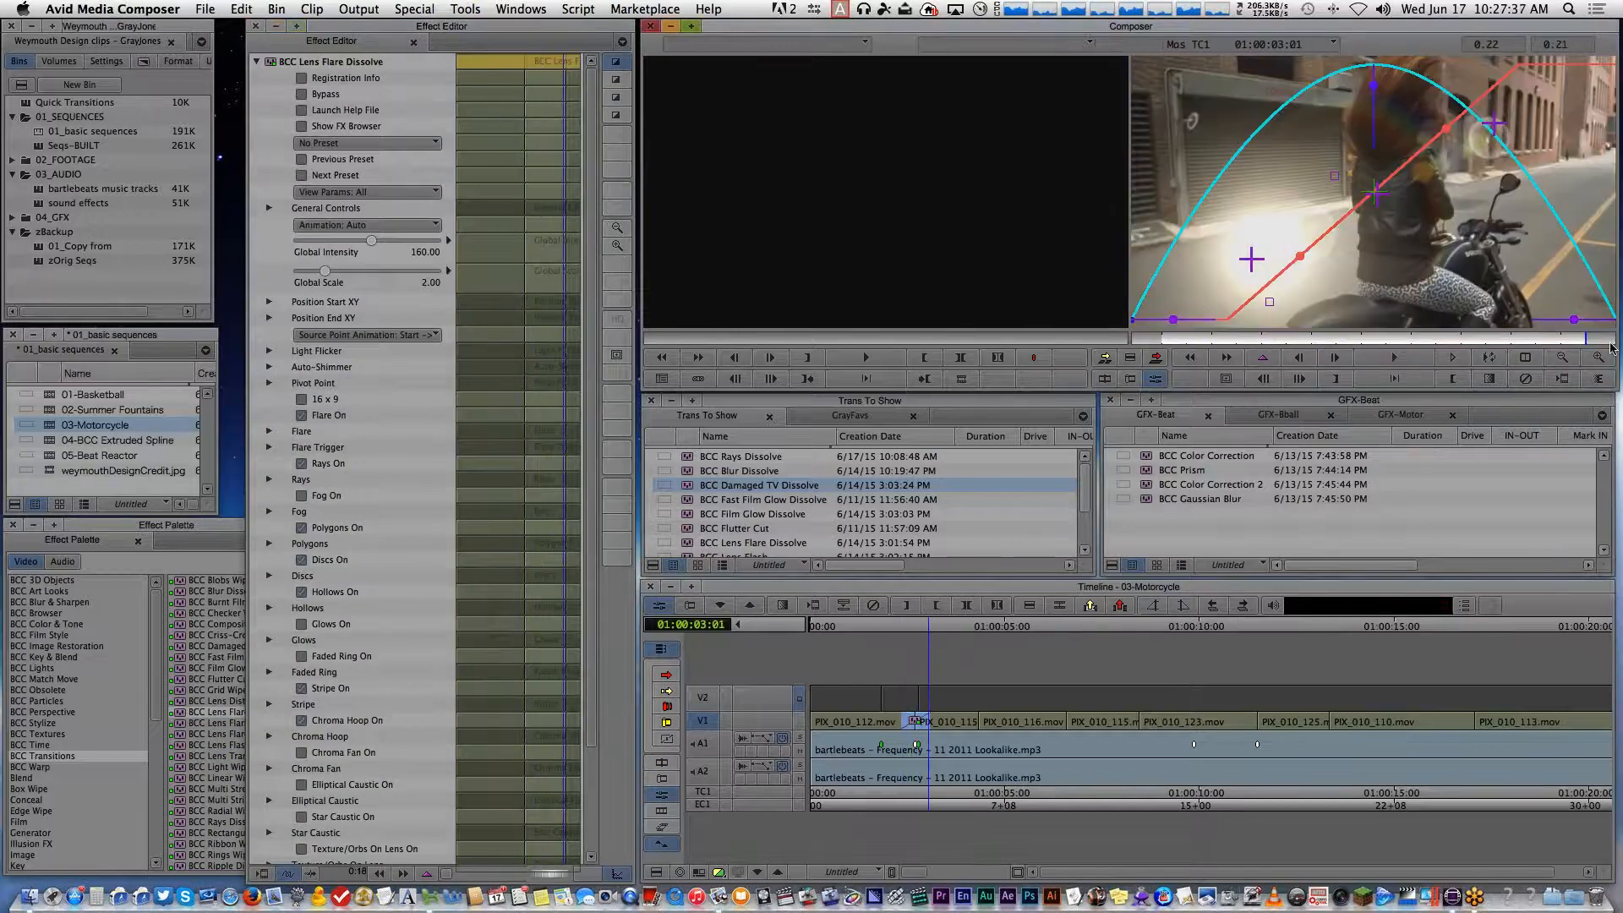
pyautogui.moveTo(1188, 312); pyautogui.dragTo(1589, 342)
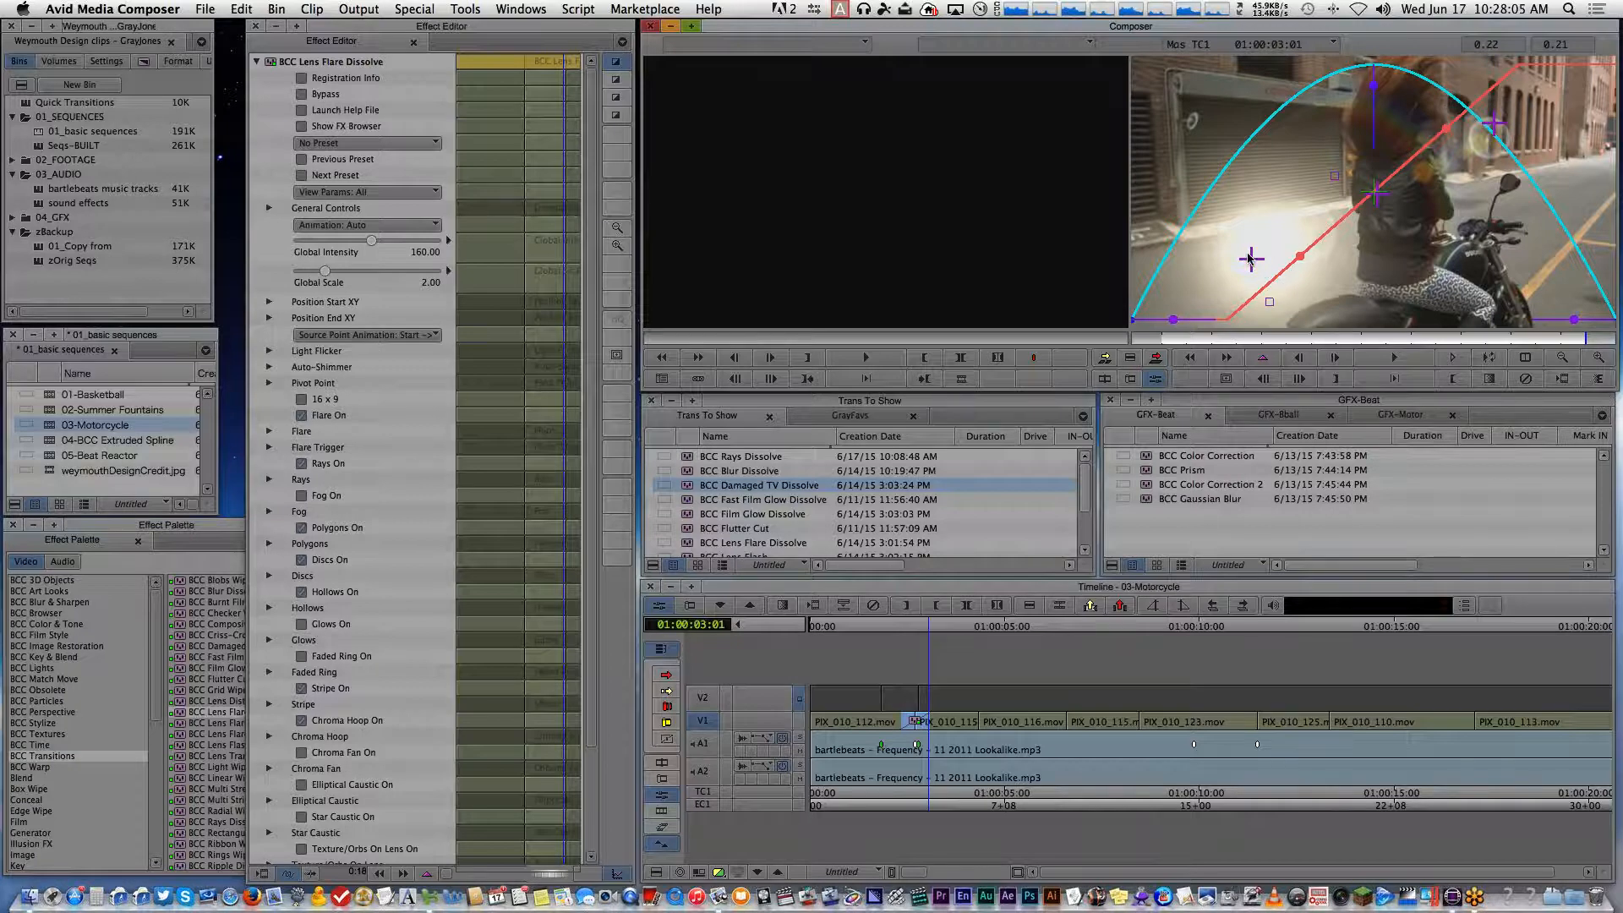
pyautogui.moveTo(1258, 264); pyautogui.dragTo(1447, 143)
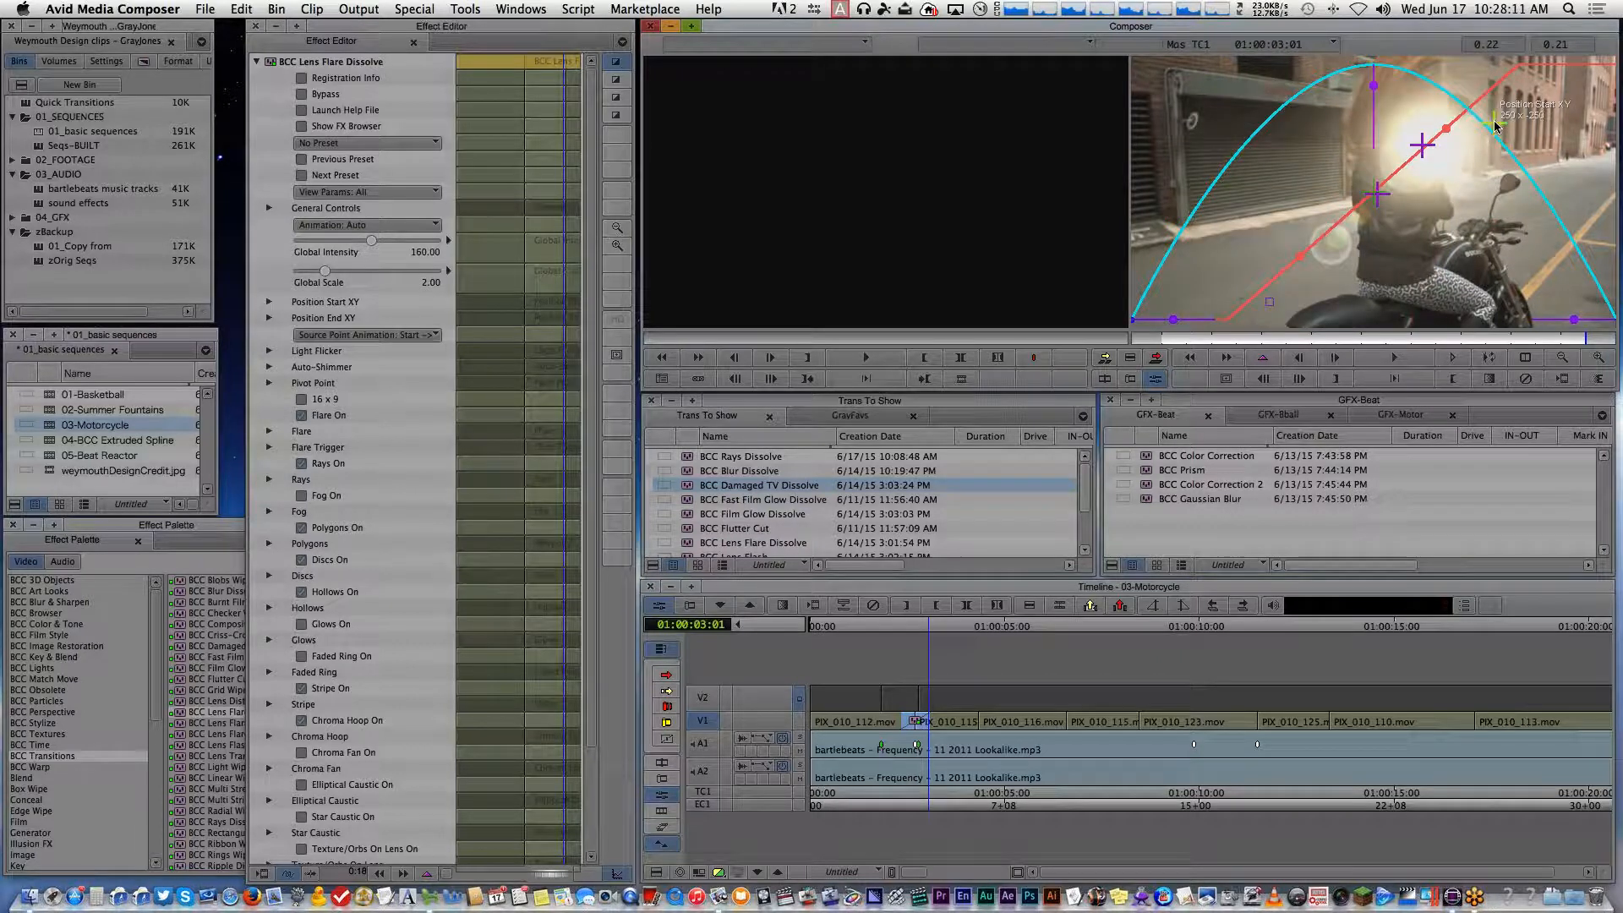
pyautogui.moveTo(1494, 125); pyautogui.dragTo(1374, 162)
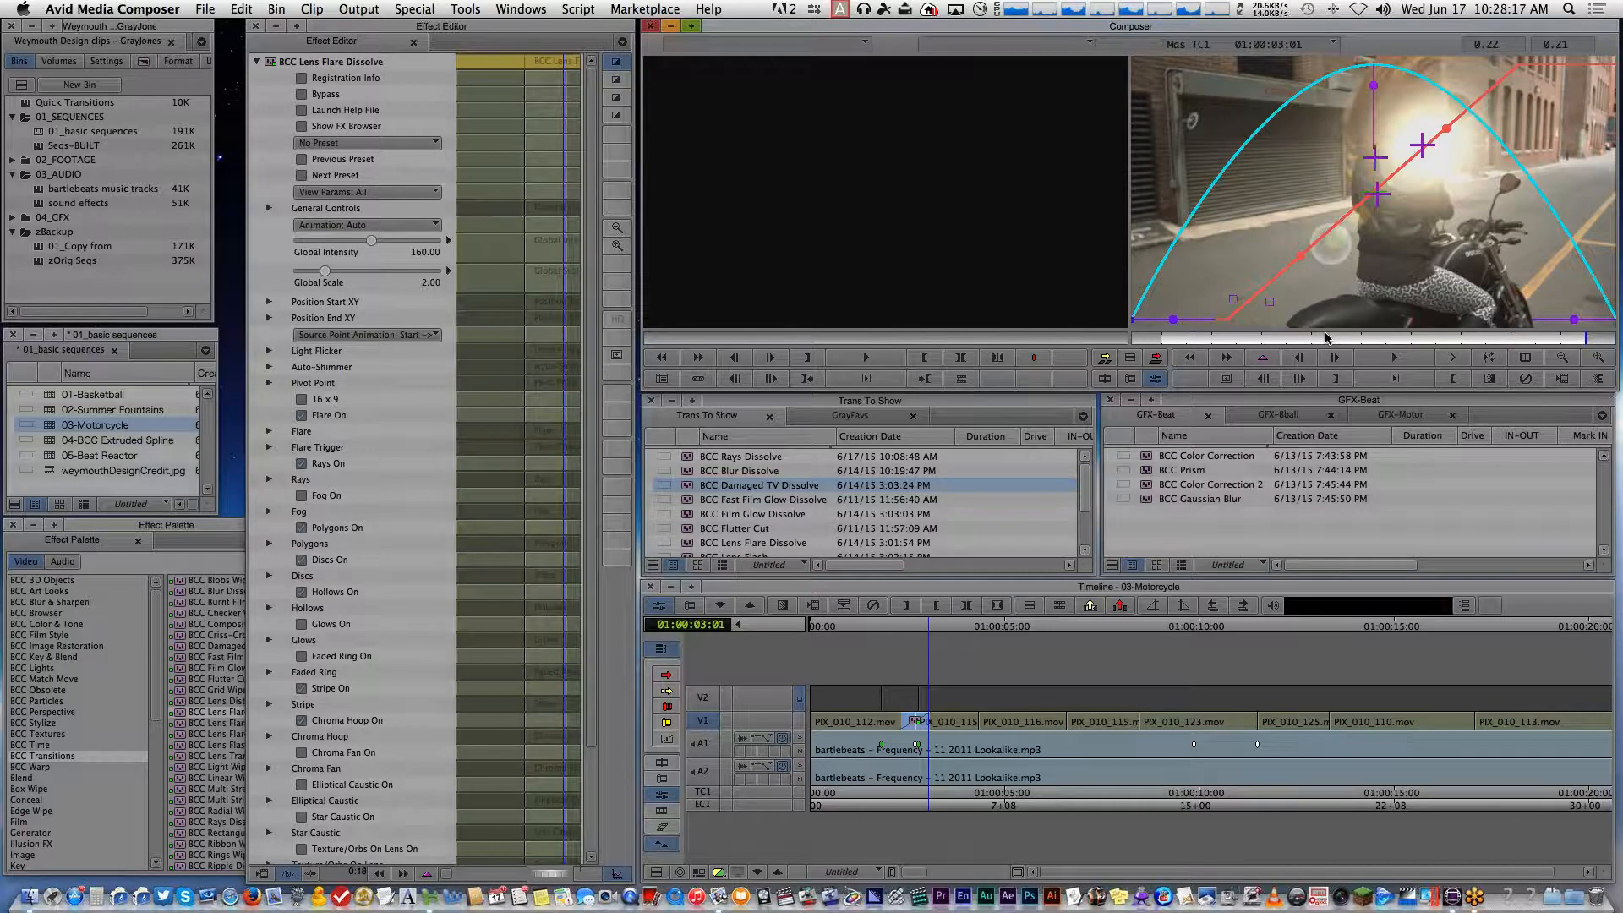
pyautogui.moveTo(1323, 337)
pyautogui.mouseDown()
pyautogui.moveTo(1224, 331)
pyautogui.moveTo(1563, 359)
pyautogui.moveTo(1555, 338)
pyautogui.moveTo(1190, 284)
pyautogui.moveTo(1475, 321)
pyautogui.moveTo(1245, 299)
pyautogui.moveTo(1584, 362)
pyautogui.moveTo(1362, 316)
pyautogui.moveTo(1597, 334)
pyautogui.moveTo(1057, 338)
pyautogui.mouseUp()
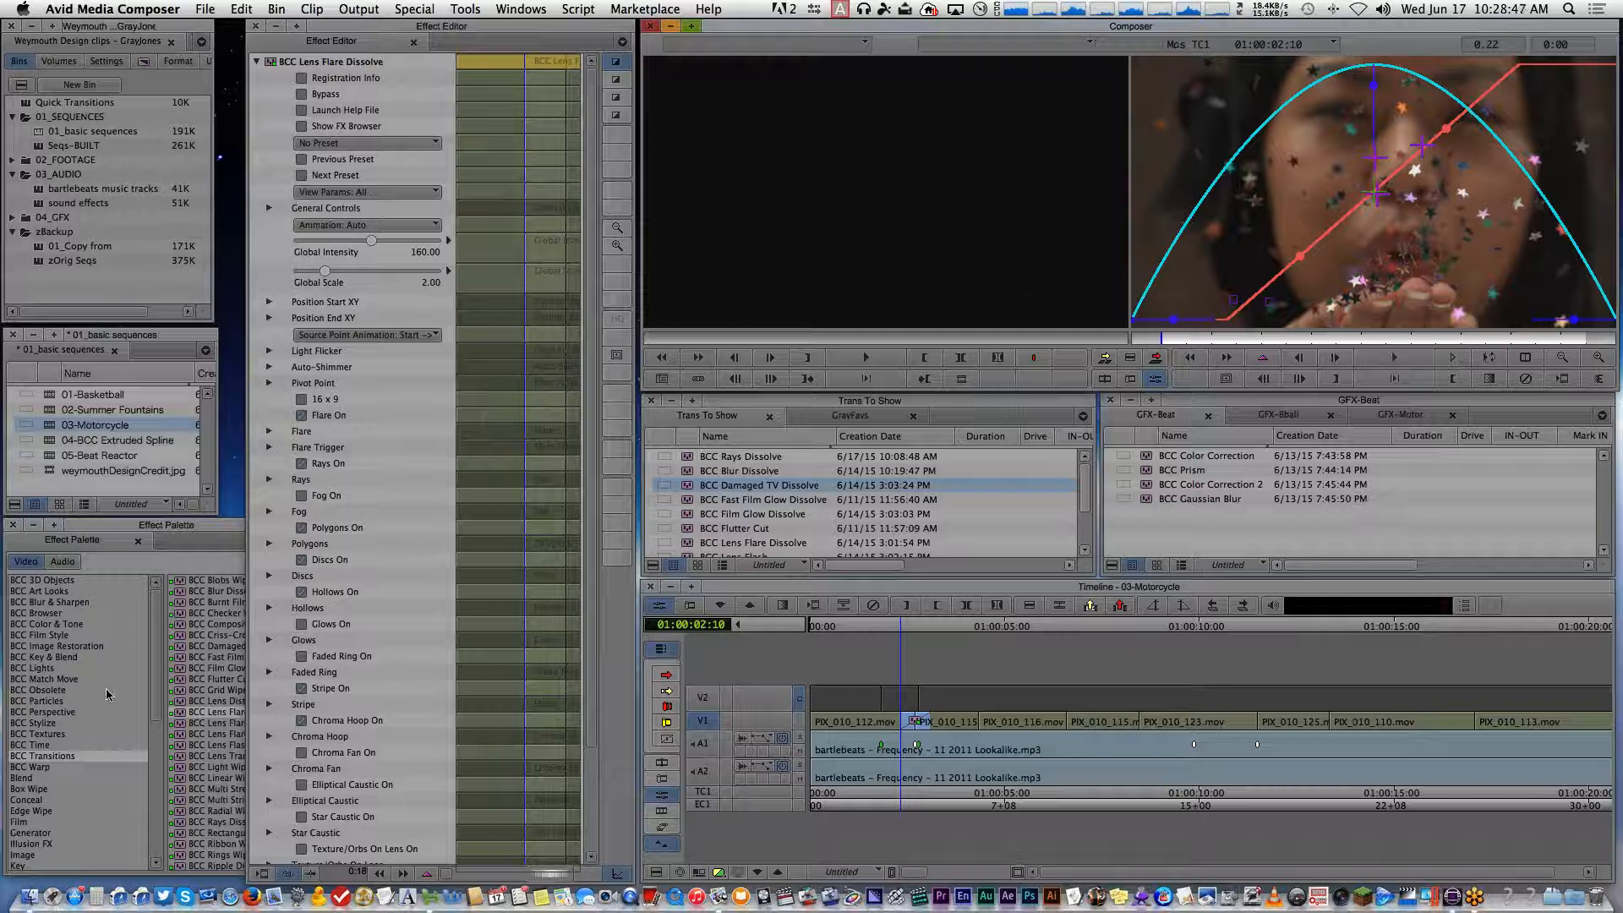
# Apply BCC Particle Emitter 3D to the short V2 segment leading up to the first cut and scrub through the effect
pyautogui.click(62, 701)
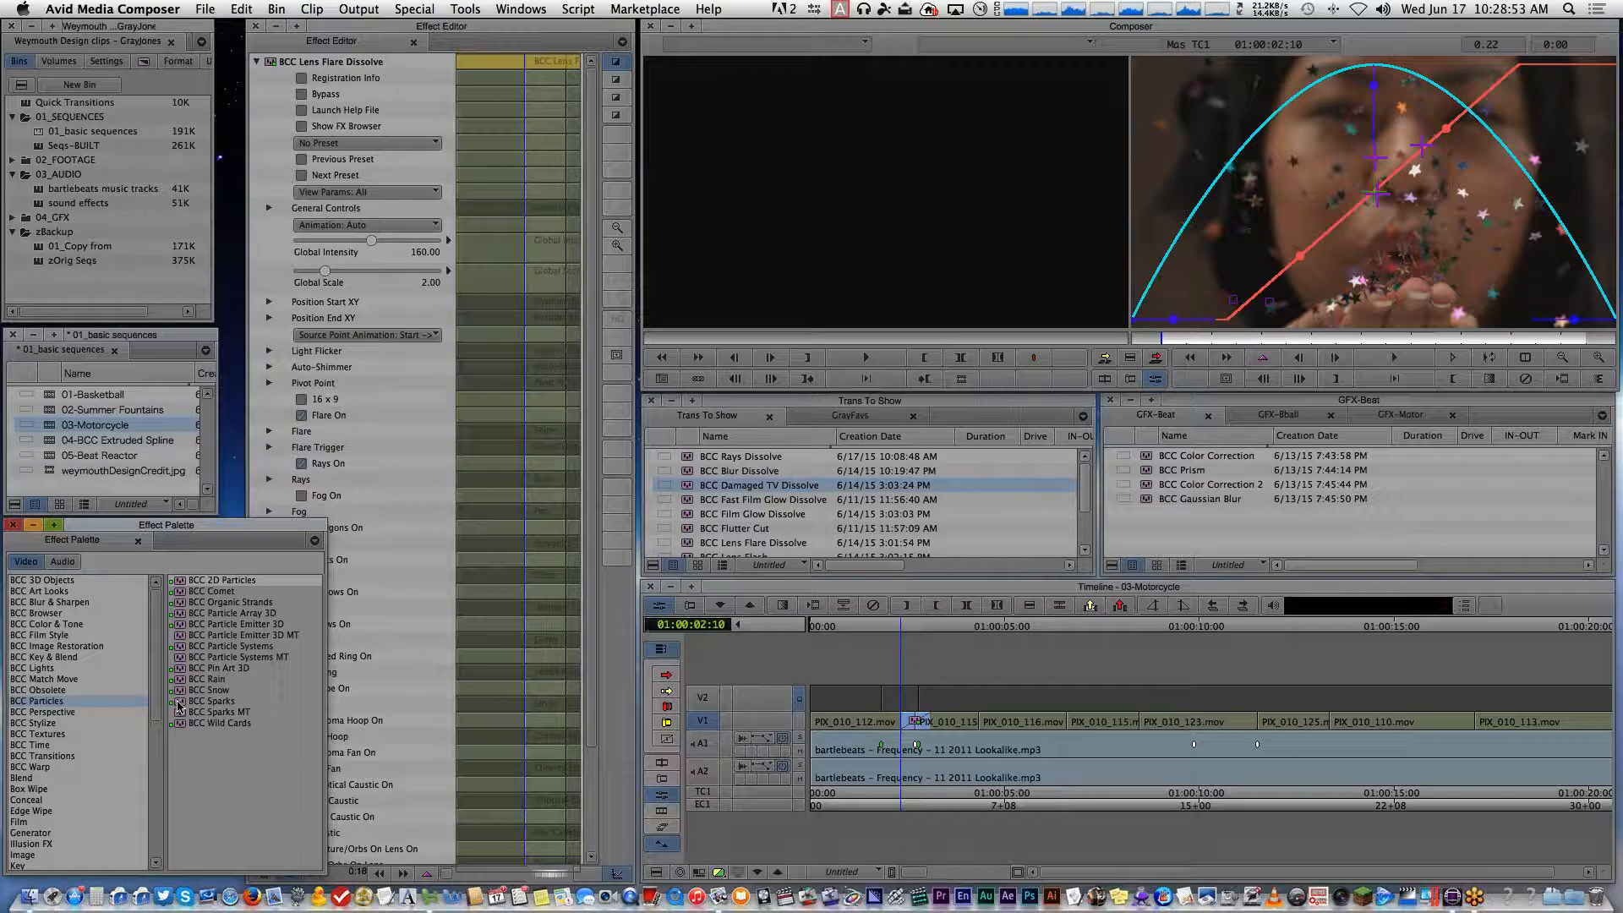
pyautogui.moveTo(172, 626); pyautogui.dragTo(901, 699)
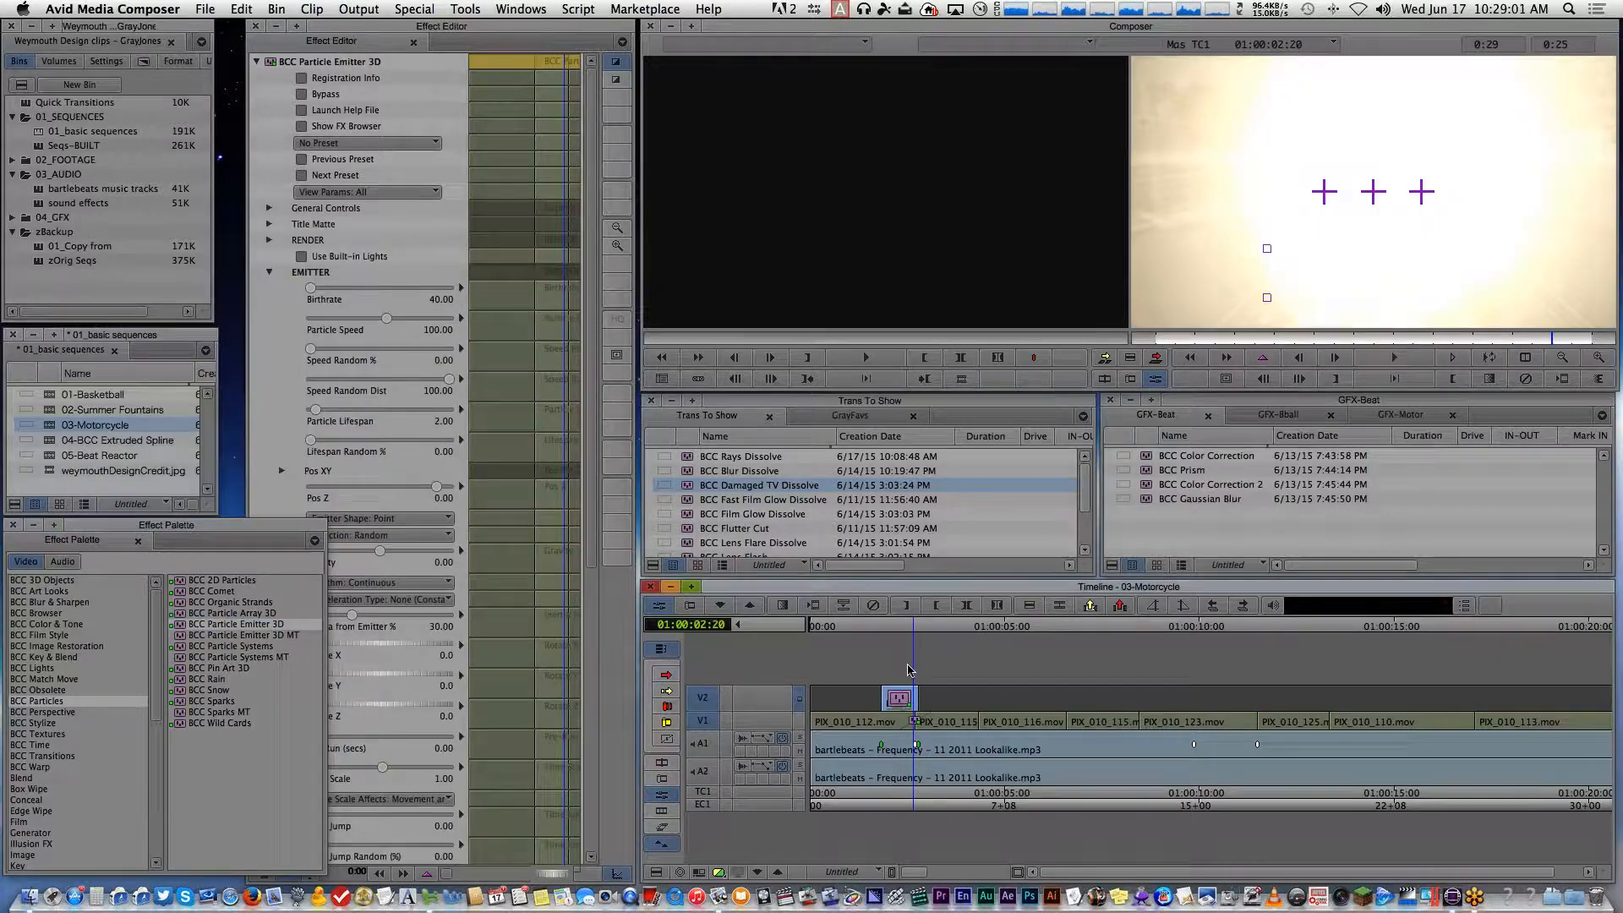
pyautogui.click(1219, 338)
pyautogui.press('Right')
pyautogui.press('Right')
pyautogui.press('Right')
pyautogui.press('Right')
pyautogui.press('Right')
pyautogui.press('Right')
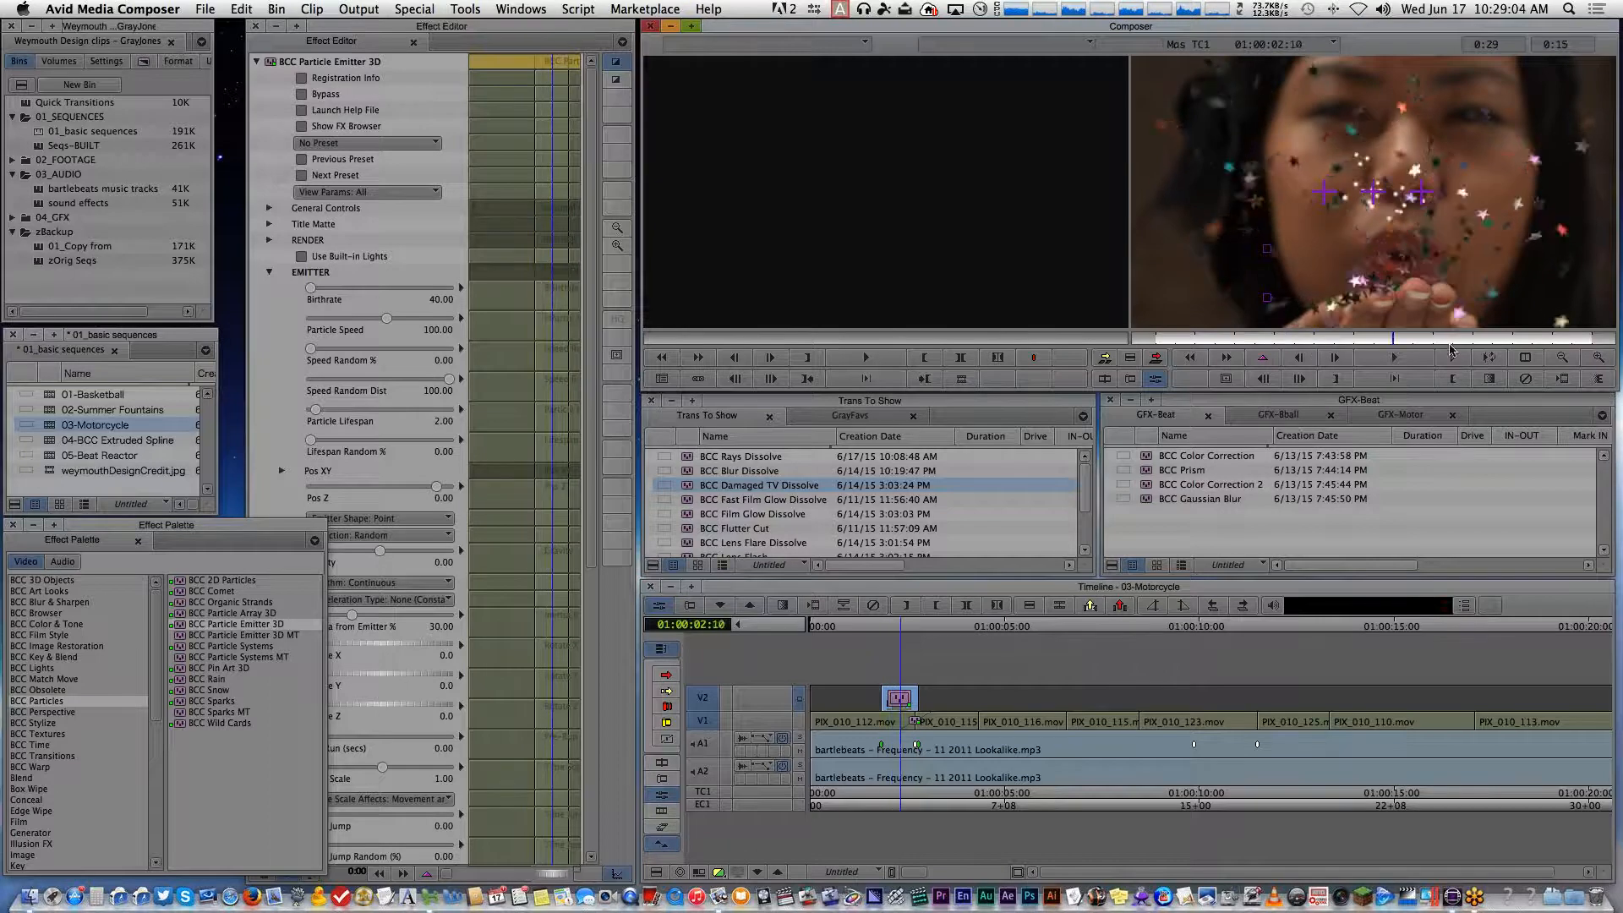
pyautogui.click(1210, 338)
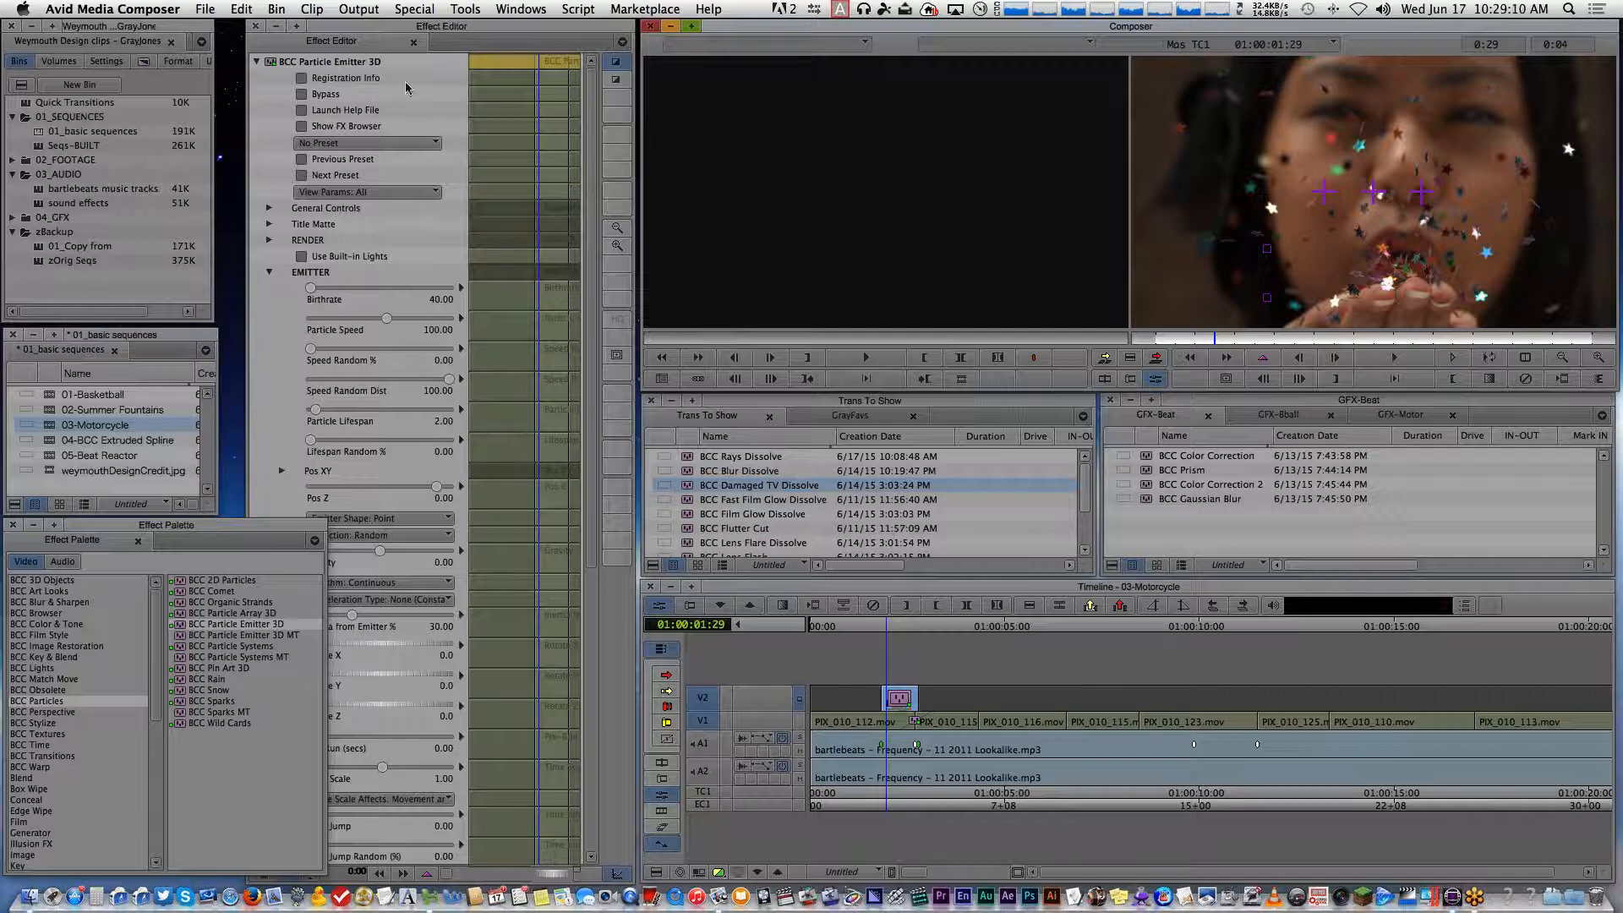
# Open the Particle Emitter's FX Browser and preview the data stream, ConfettiSparkleTrail, Digital Flower, ExplosiveBurstsFalling and FuriousSpinningSphereOutward presets
pyautogui.click(461, 30)
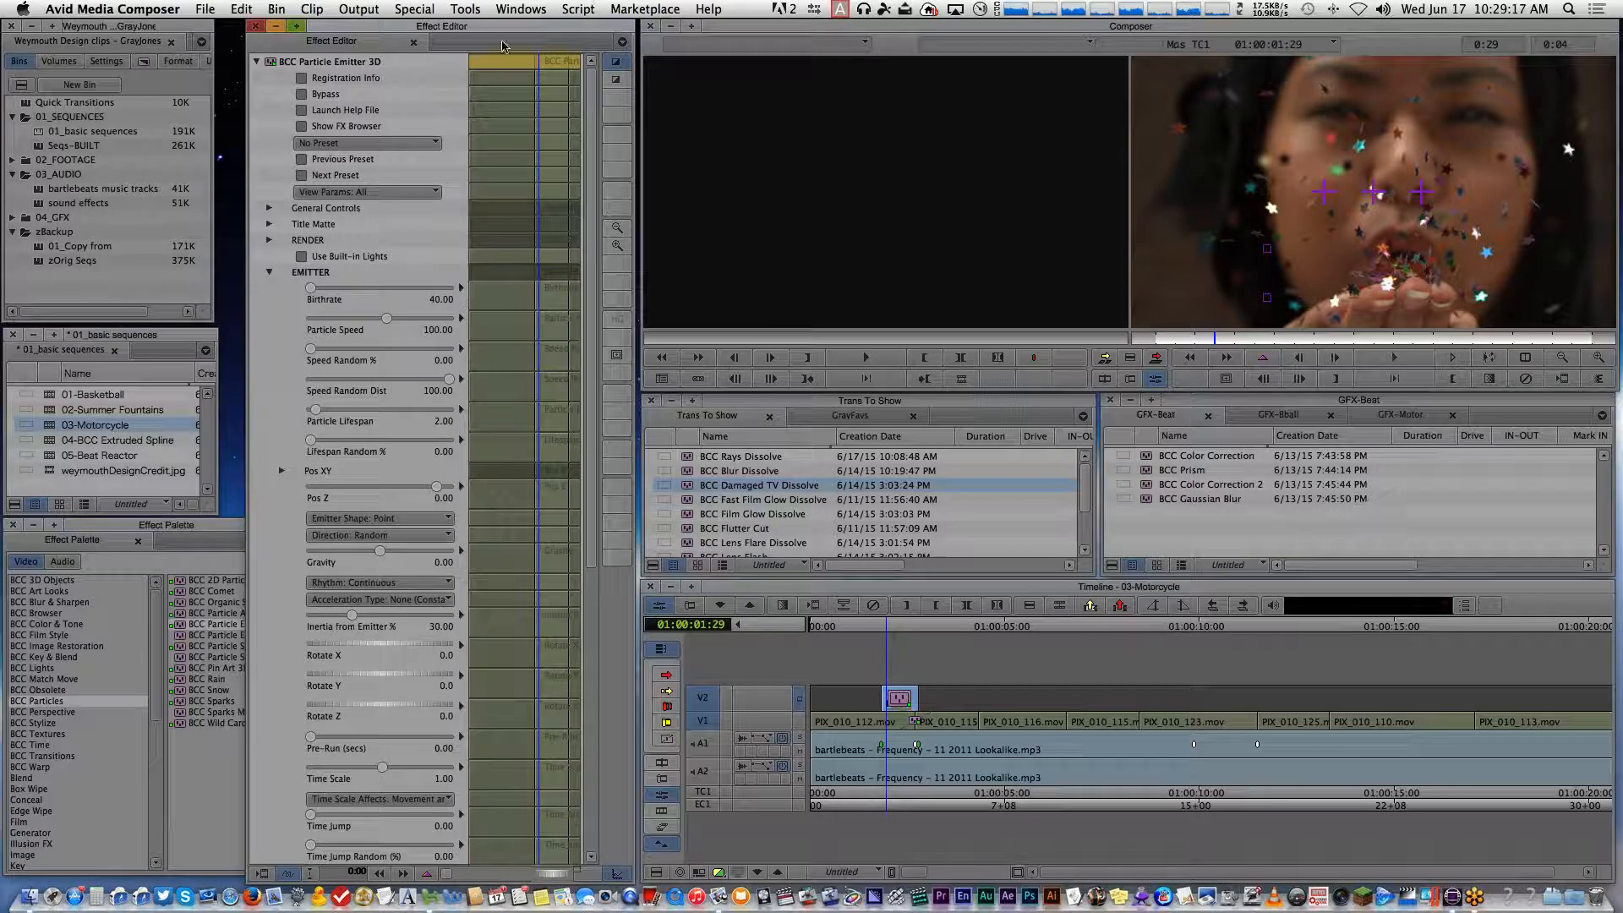
pyautogui.click(302, 126)
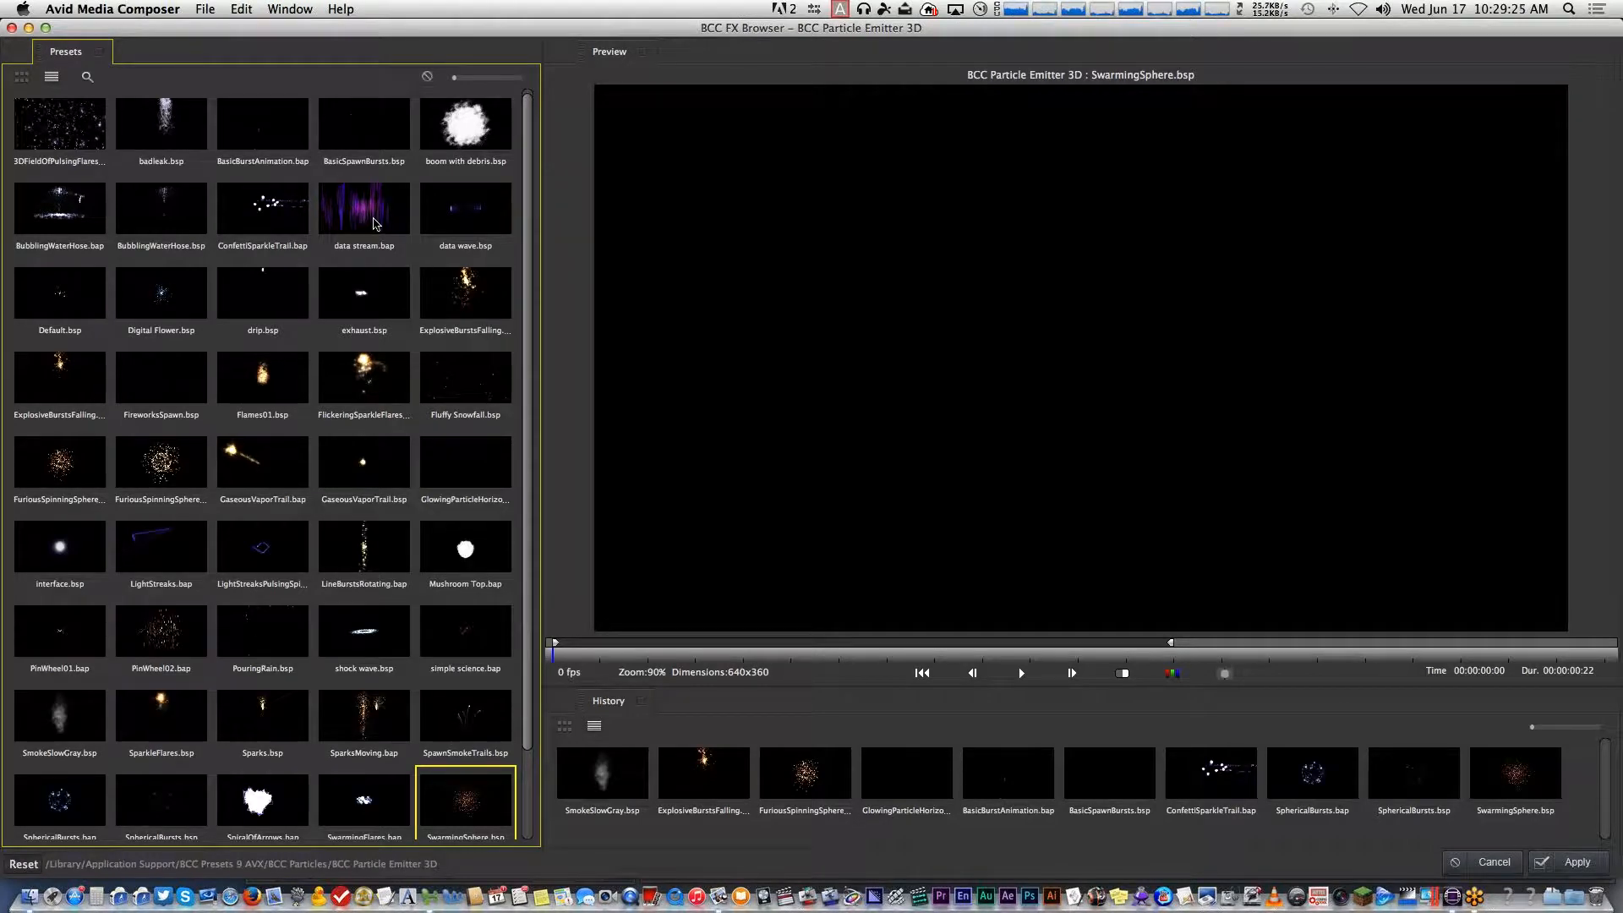
pyautogui.click(807, 658)
pyautogui.click(343, 208)
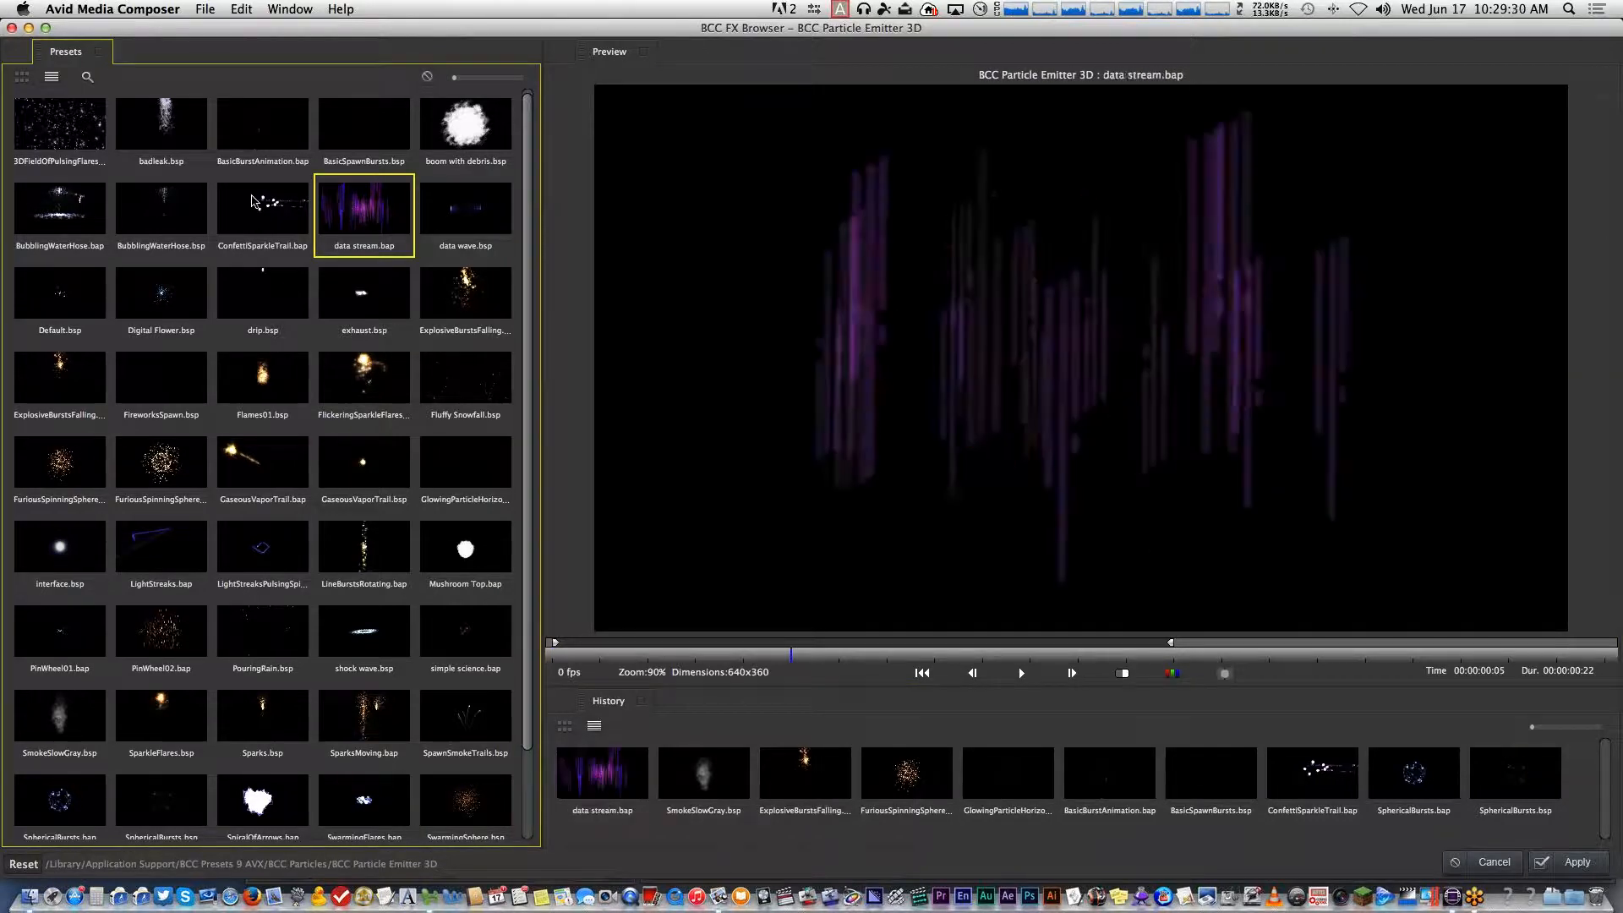
pyautogui.click(253, 201)
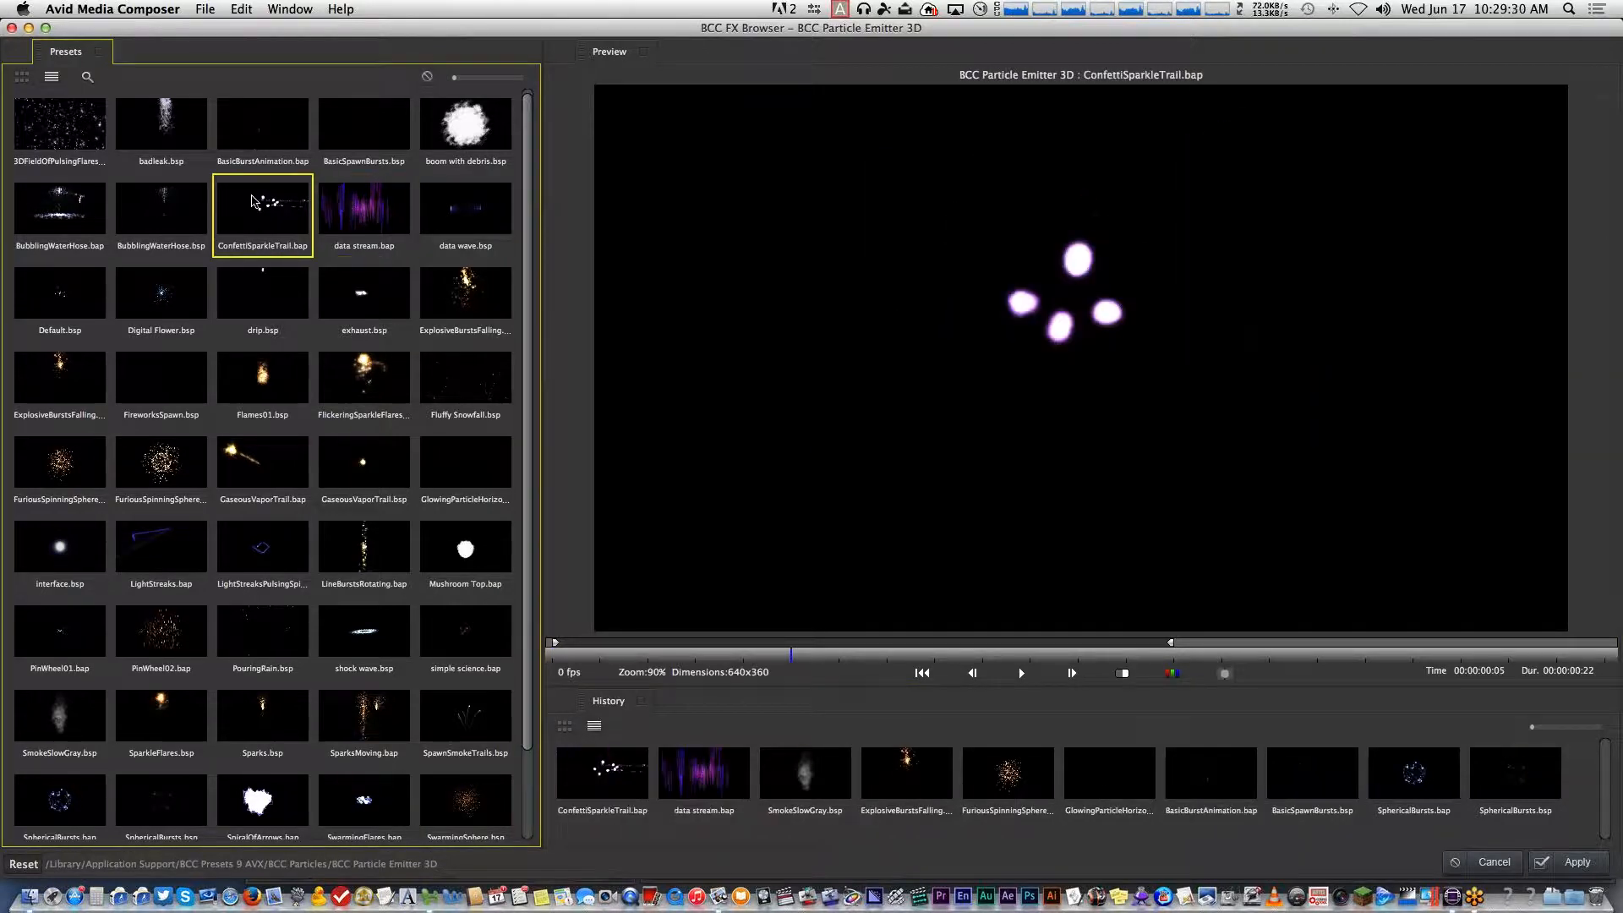
pyautogui.click(159, 286)
pyautogui.click(73, 386)
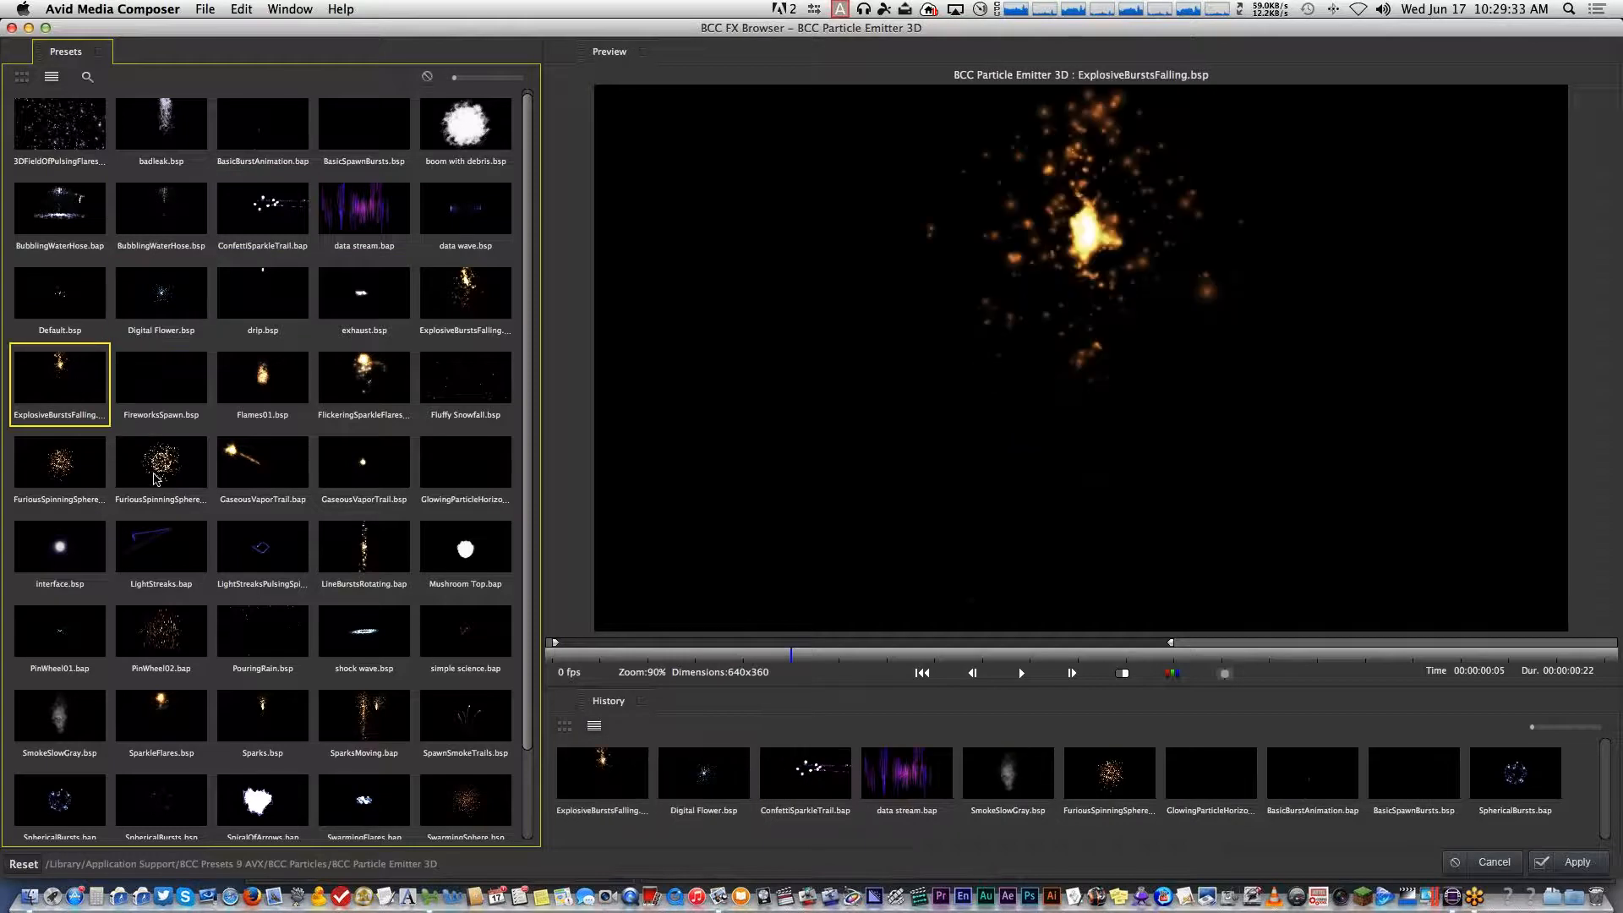
pyautogui.click(155, 467)
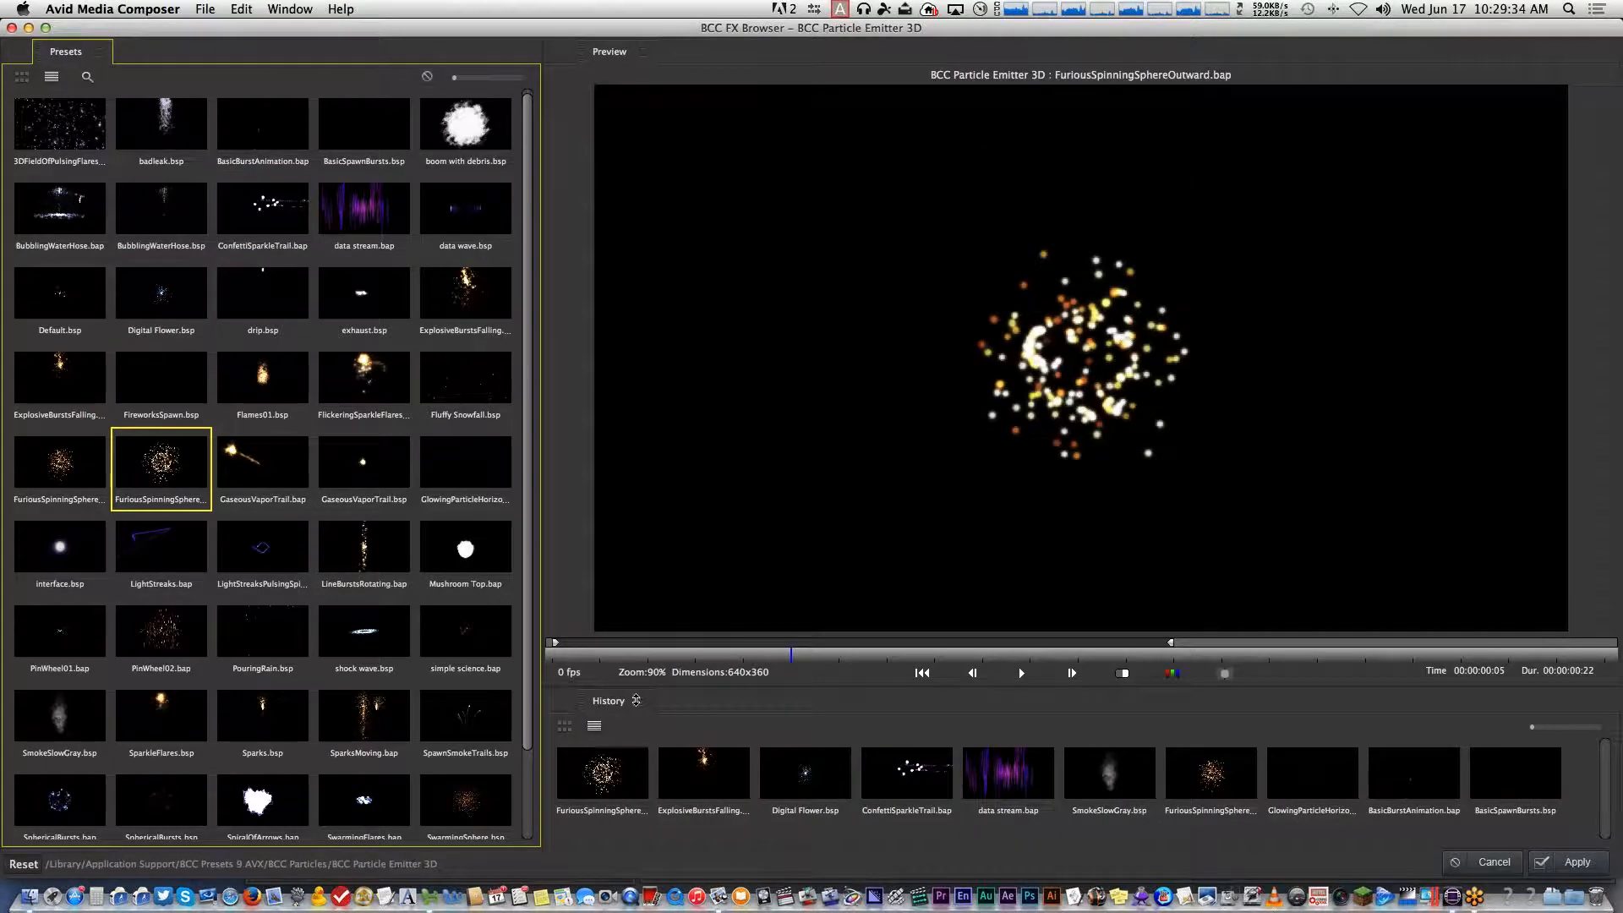
# Preview the WhiteCloudFlyThrough, FuriousSpinningSphereOutward and GaseousVaporTrail presets, scrubbing the first and last of them over time
pyautogui.scroll(-2, 518, 545)
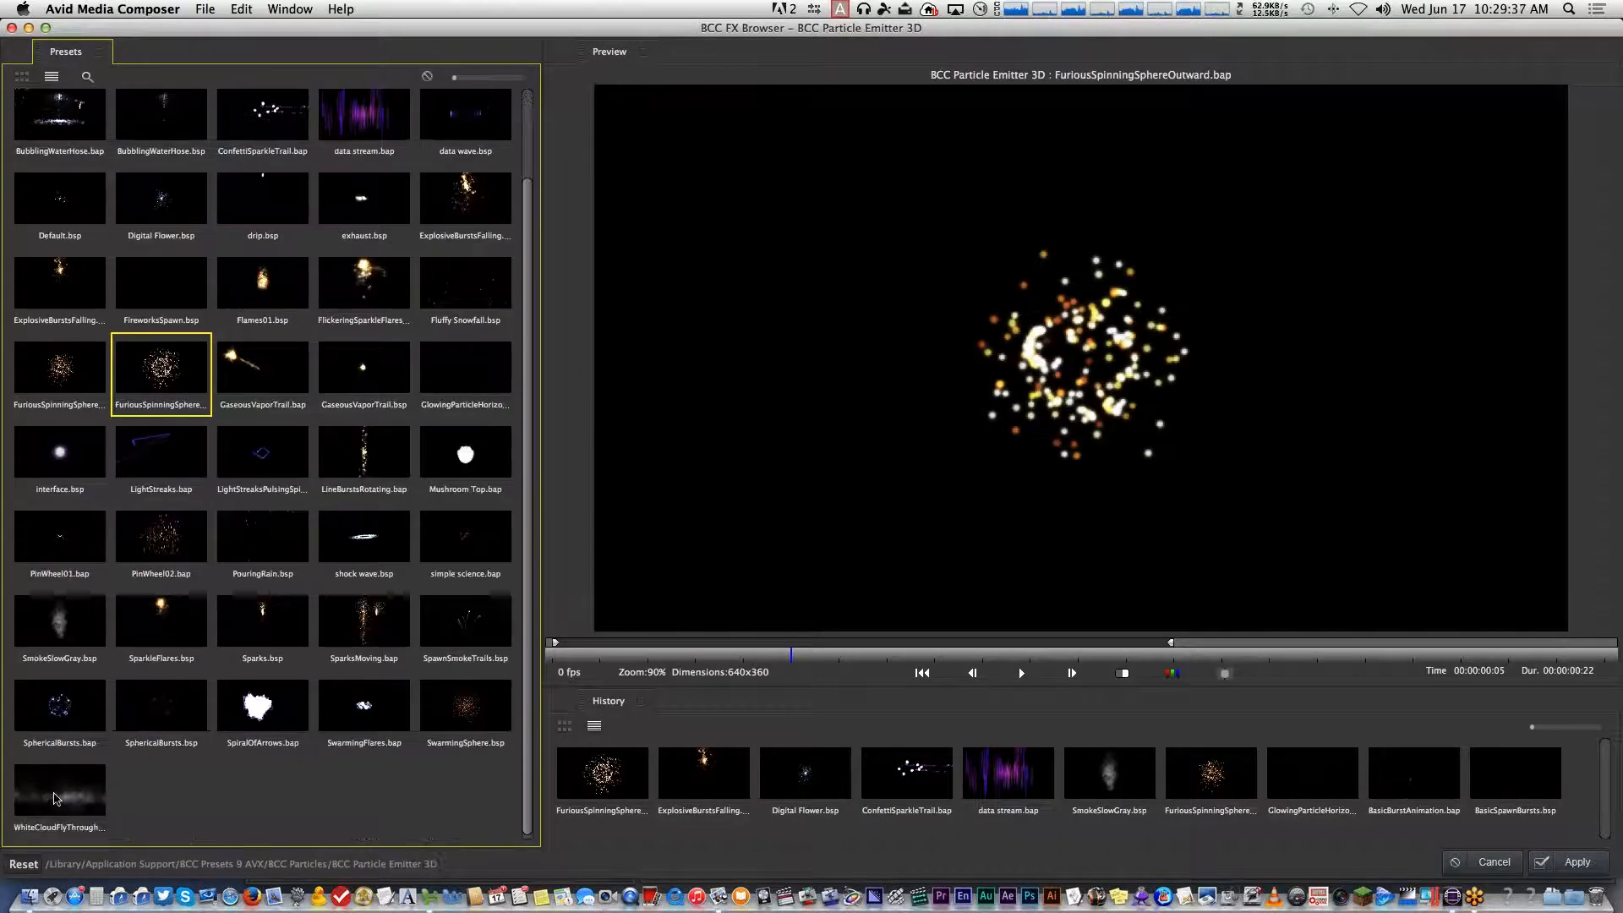
pyautogui.click(59, 794)
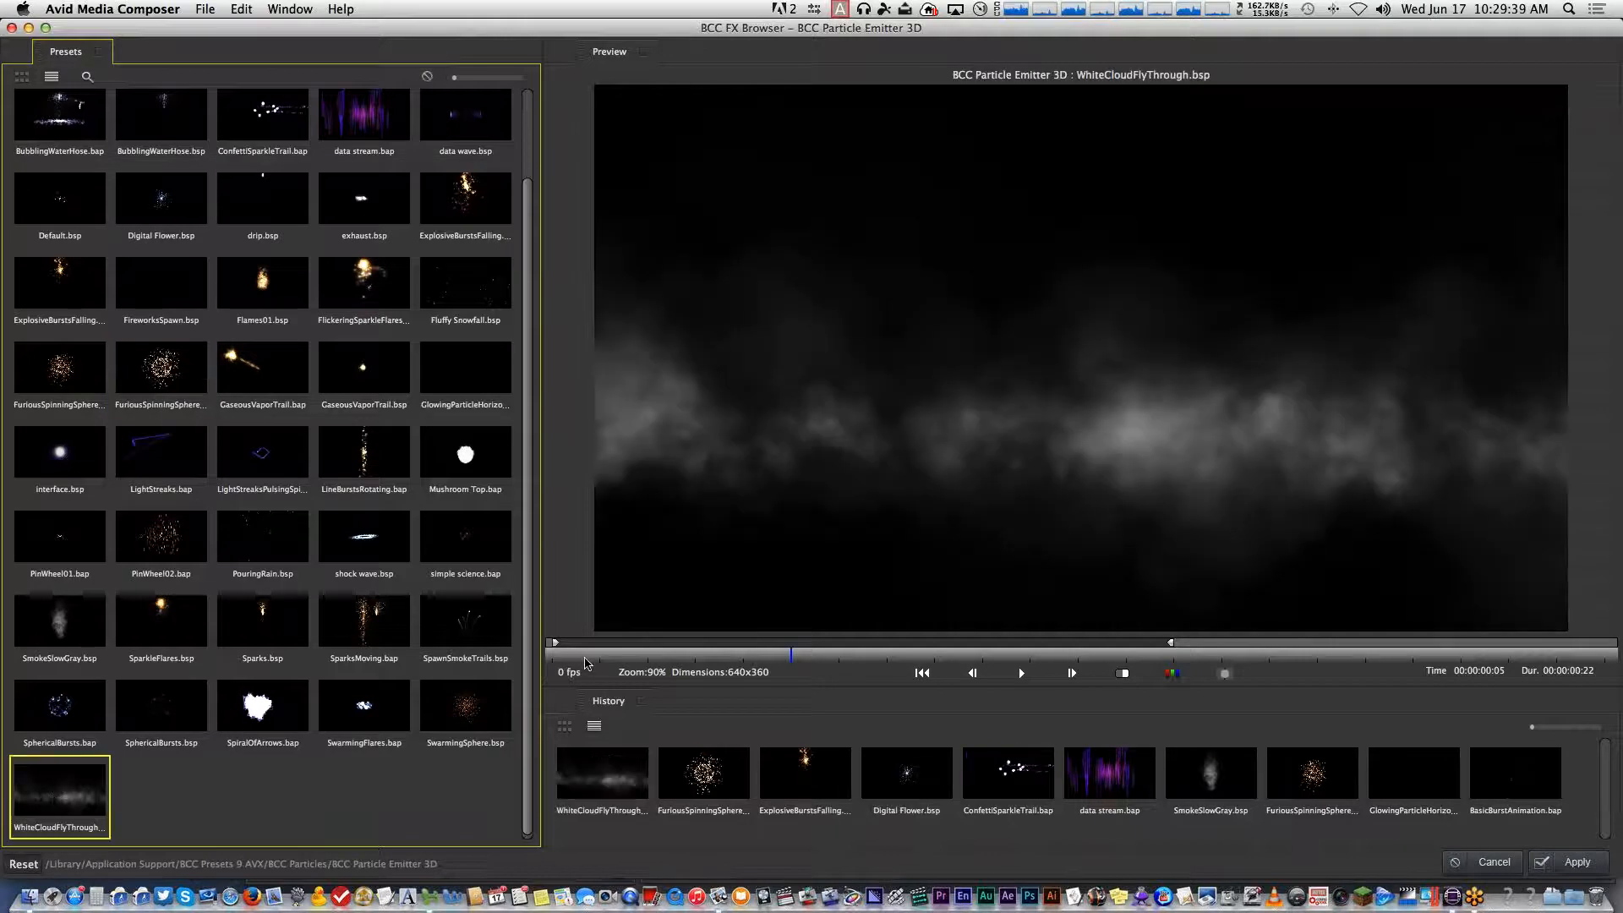
pyautogui.click(626, 662)
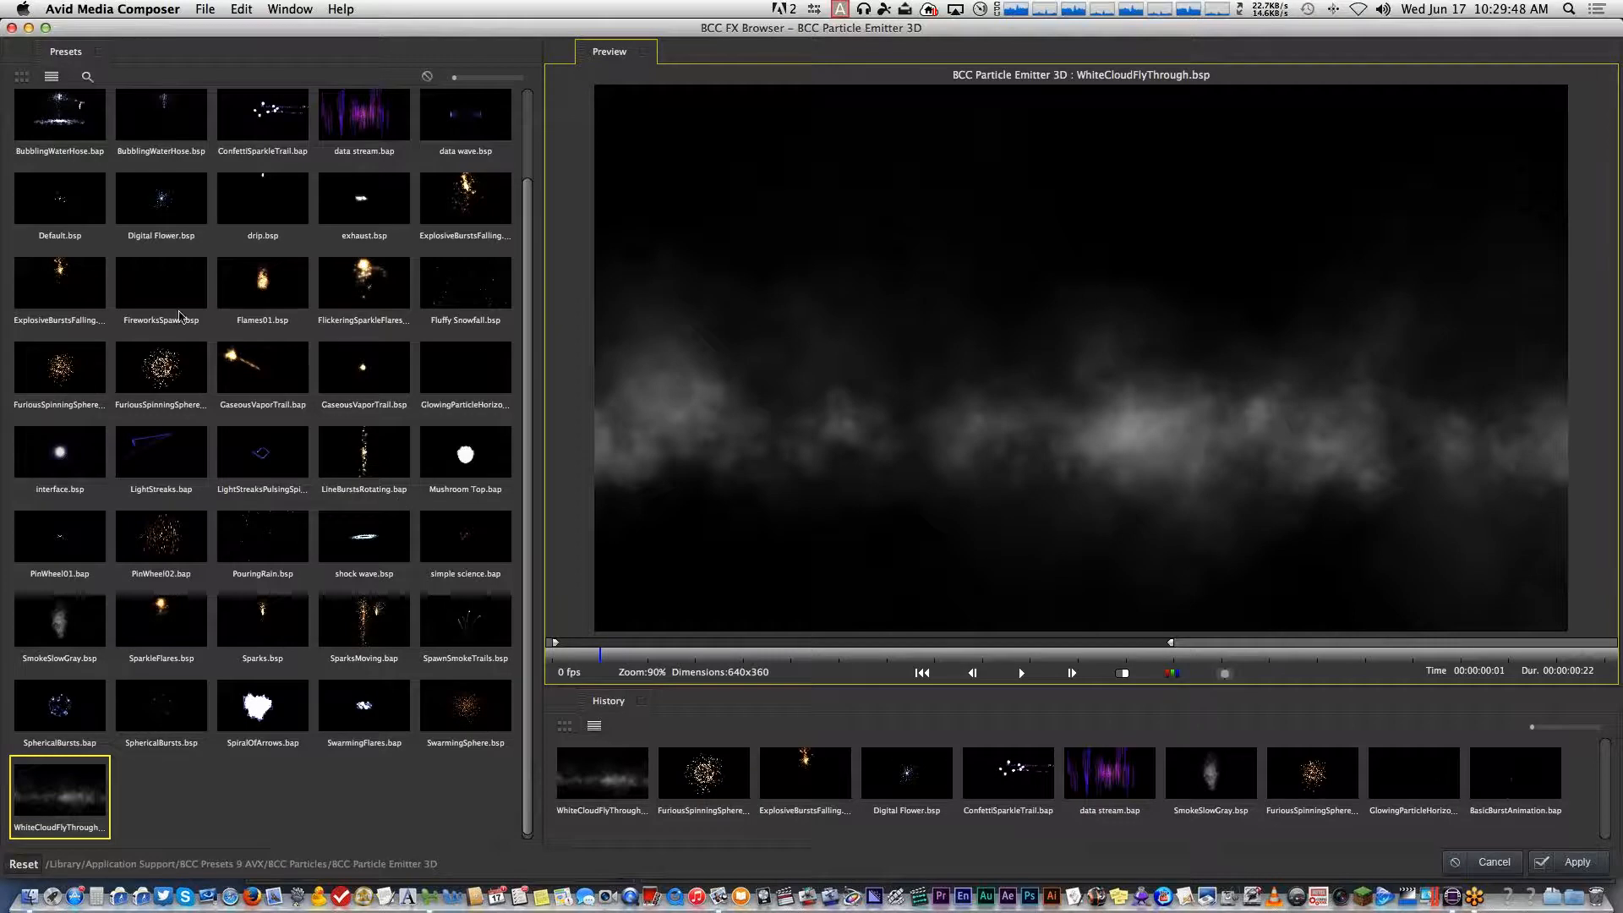
pyautogui.click(165, 368)
pyautogui.click(258, 365)
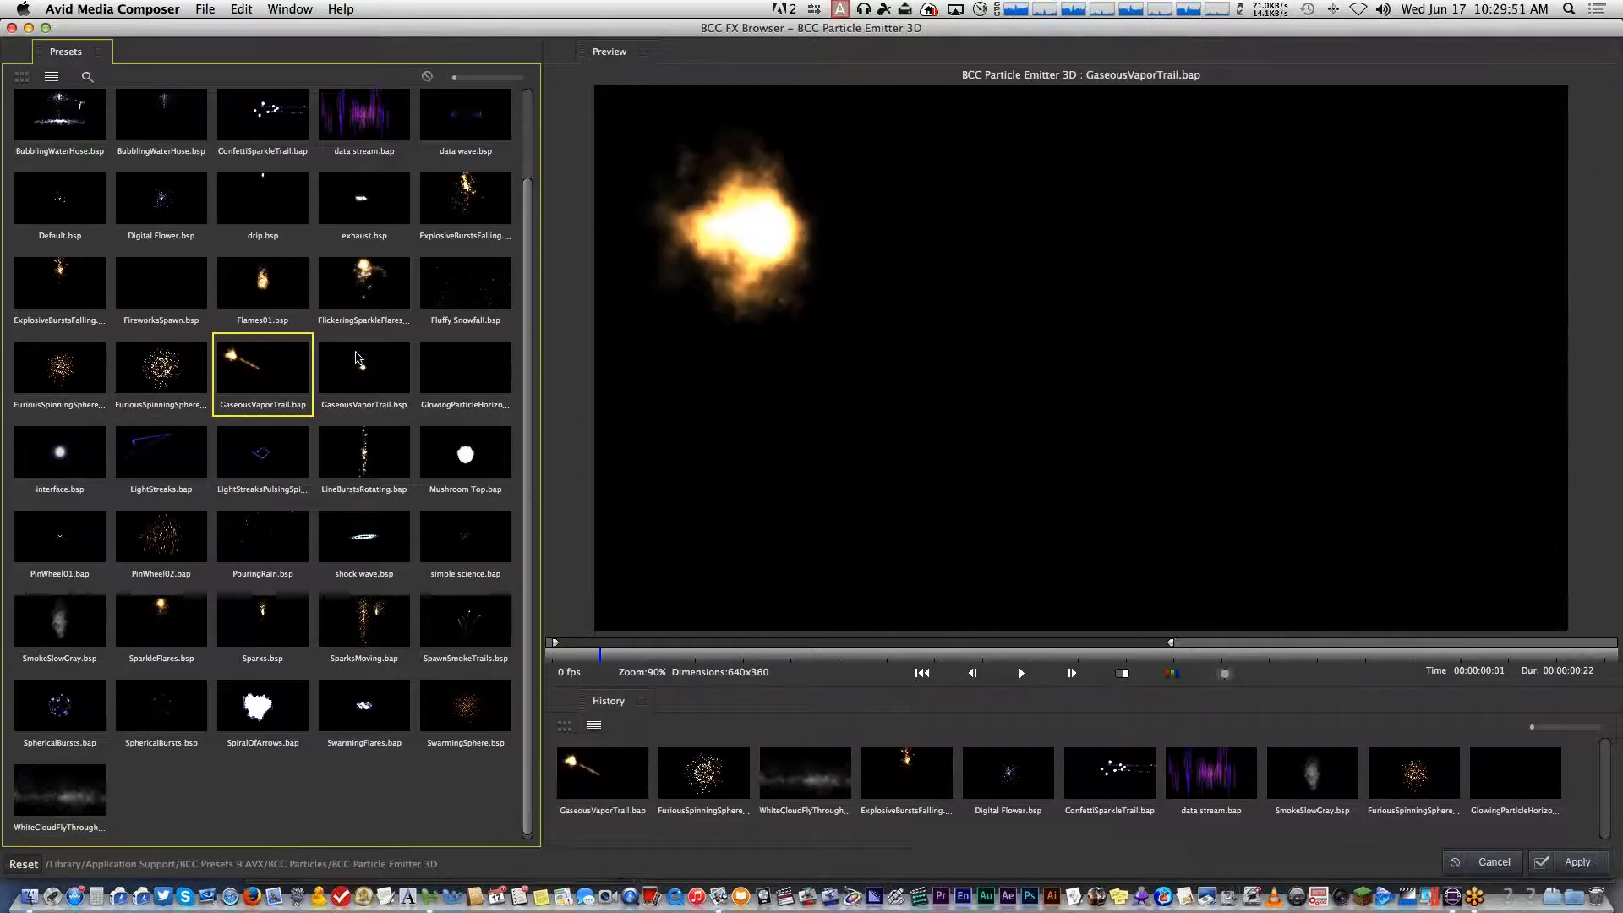
pyautogui.moveTo(788, 659); pyautogui.dragTo(888, 660)
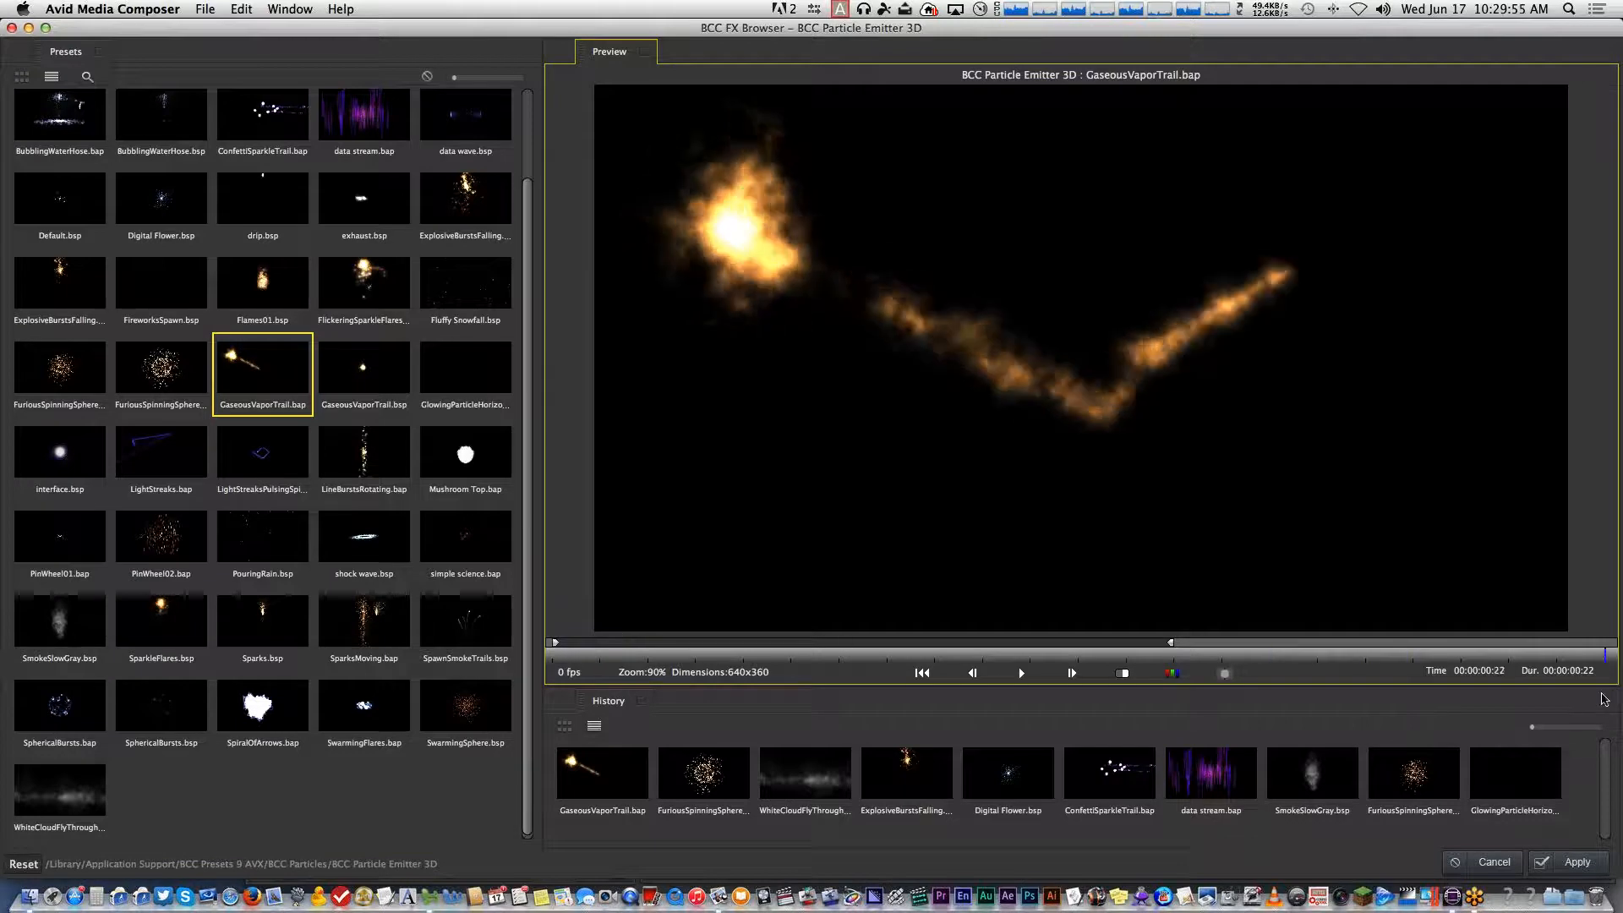
# Preview the SwarmingSphere preset, apply it to the V2 Particle Emitter 3D effect and scrub through the composited segment
pyautogui.click(464, 704)
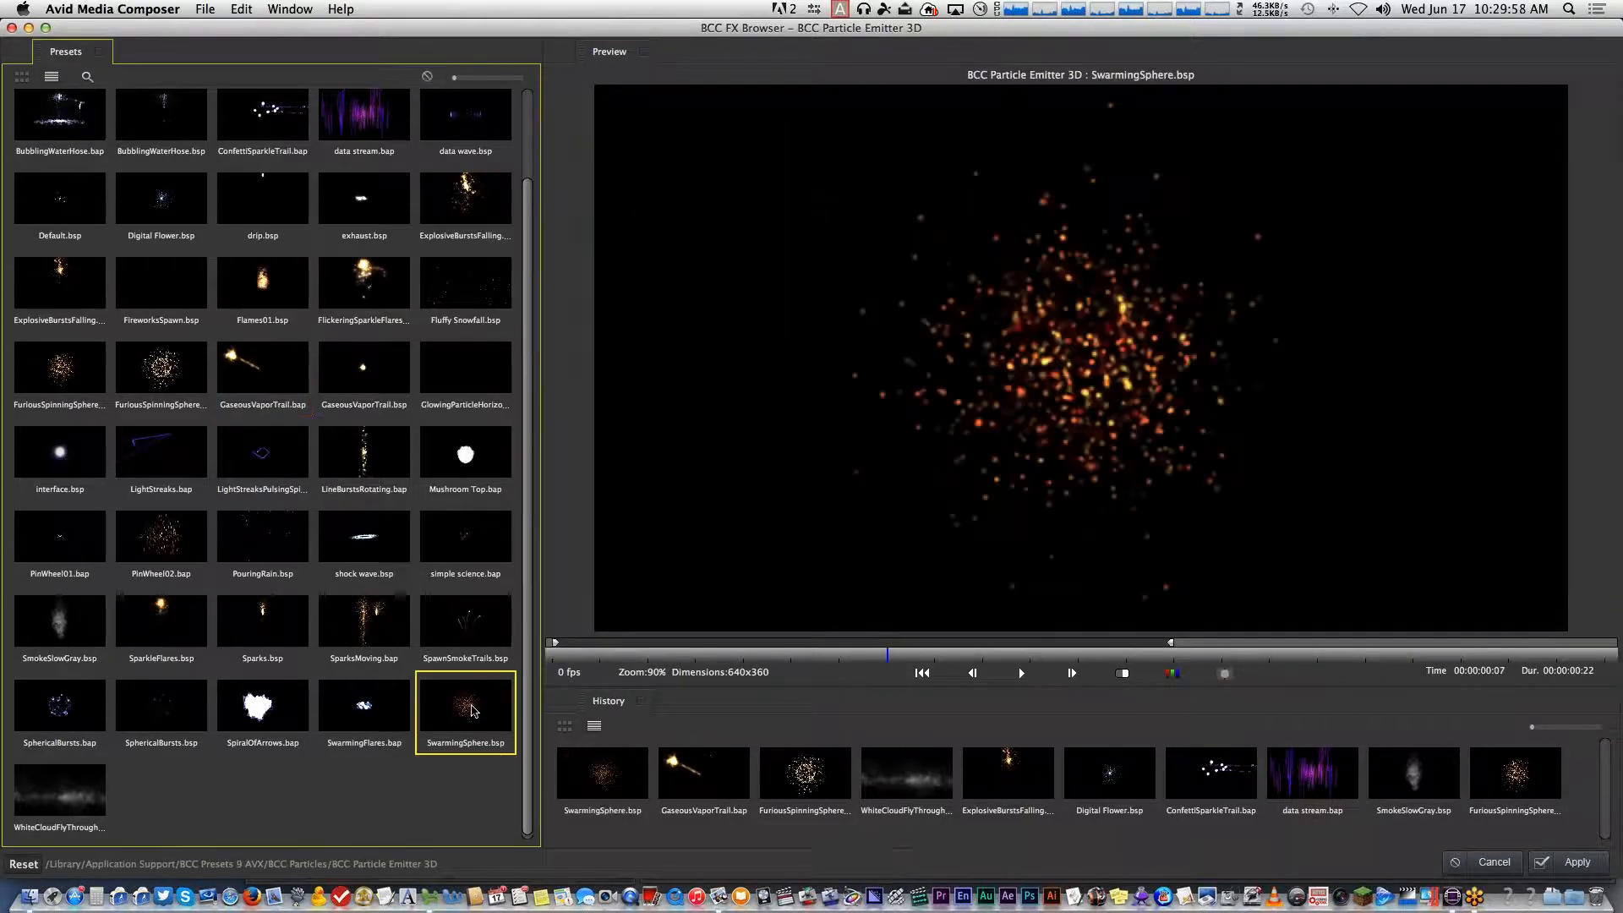
pyautogui.click(557, 660)
pyautogui.moveTo(557, 660); pyautogui.dragTo(1281, 724)
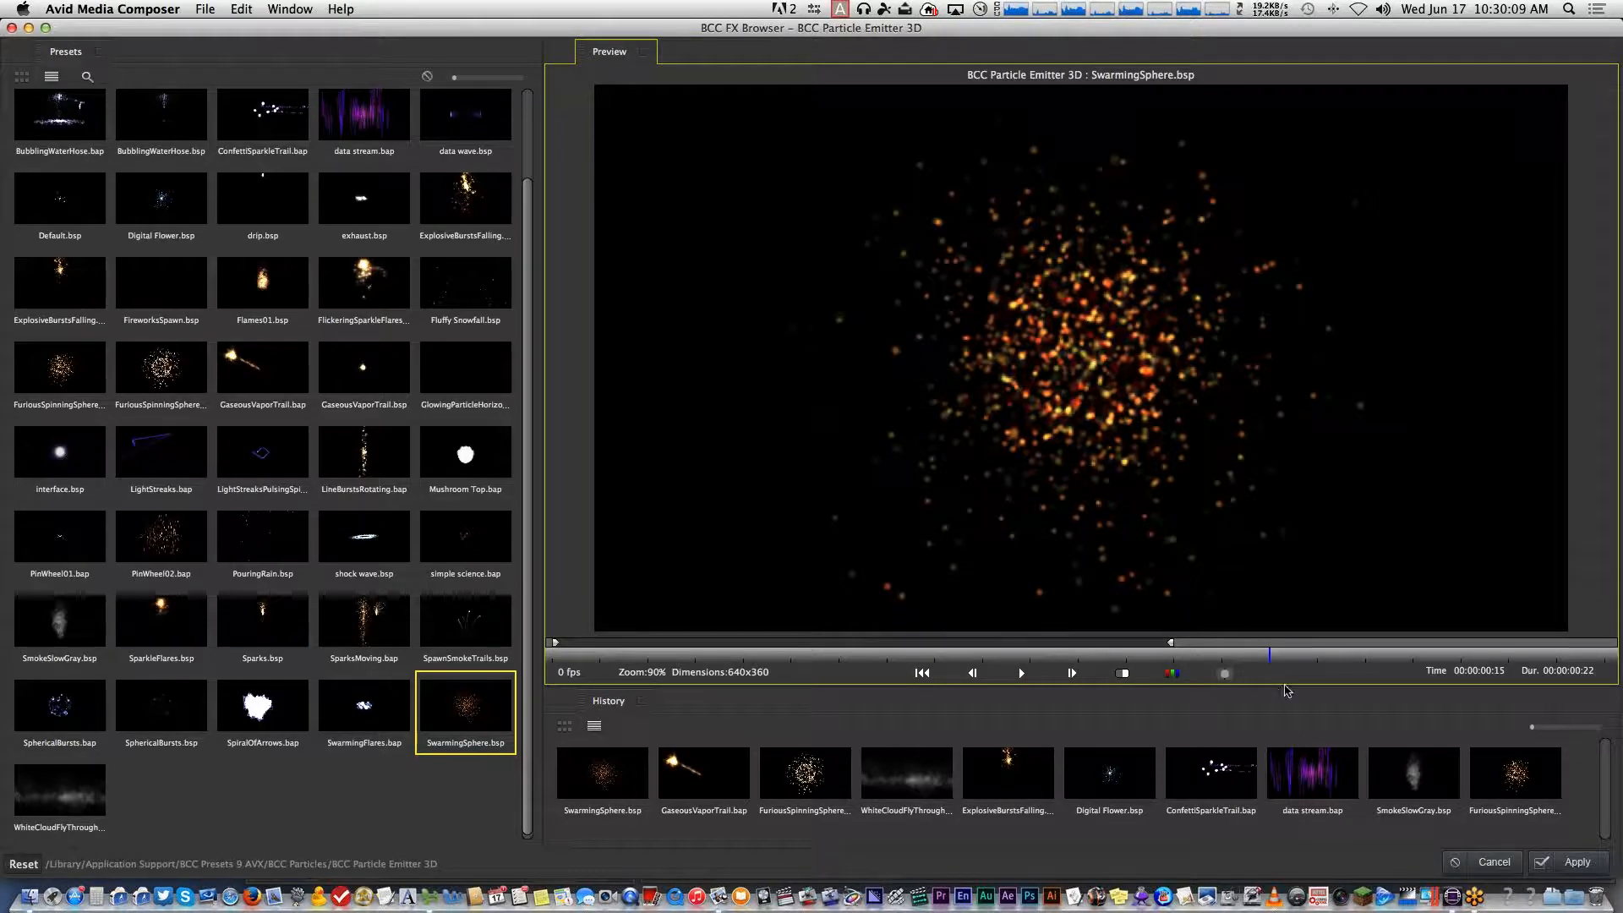
pyautogui.press('space')
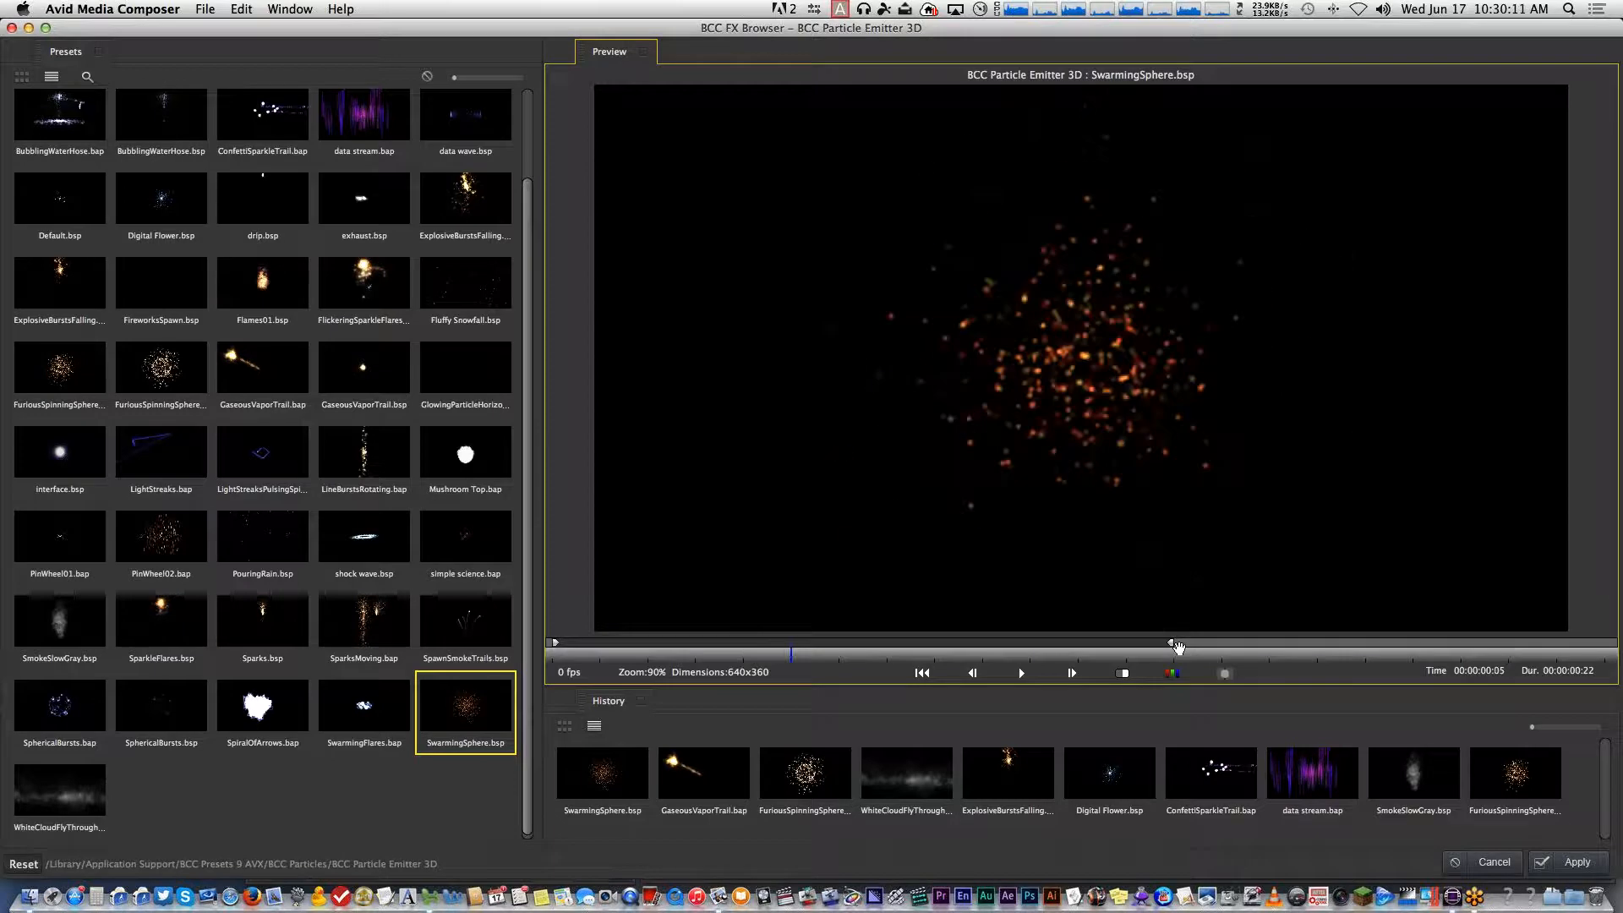
pyautogui.click(1569, 862)
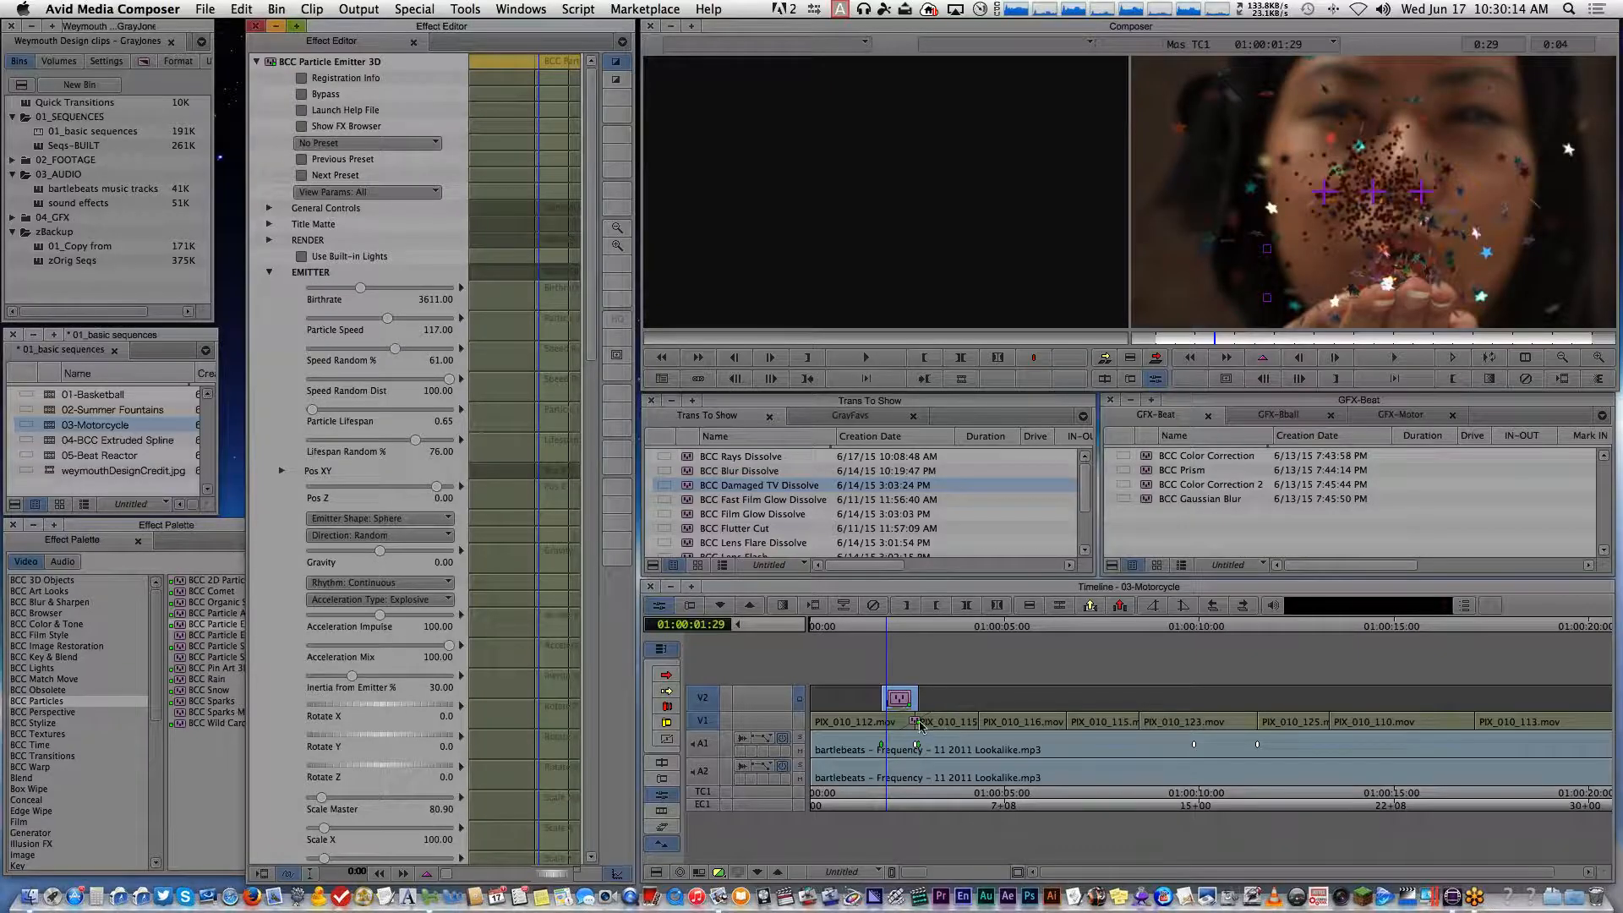
pyautogui.moveTo(1229, 336); pyautogui.dragTo(1293, 337)
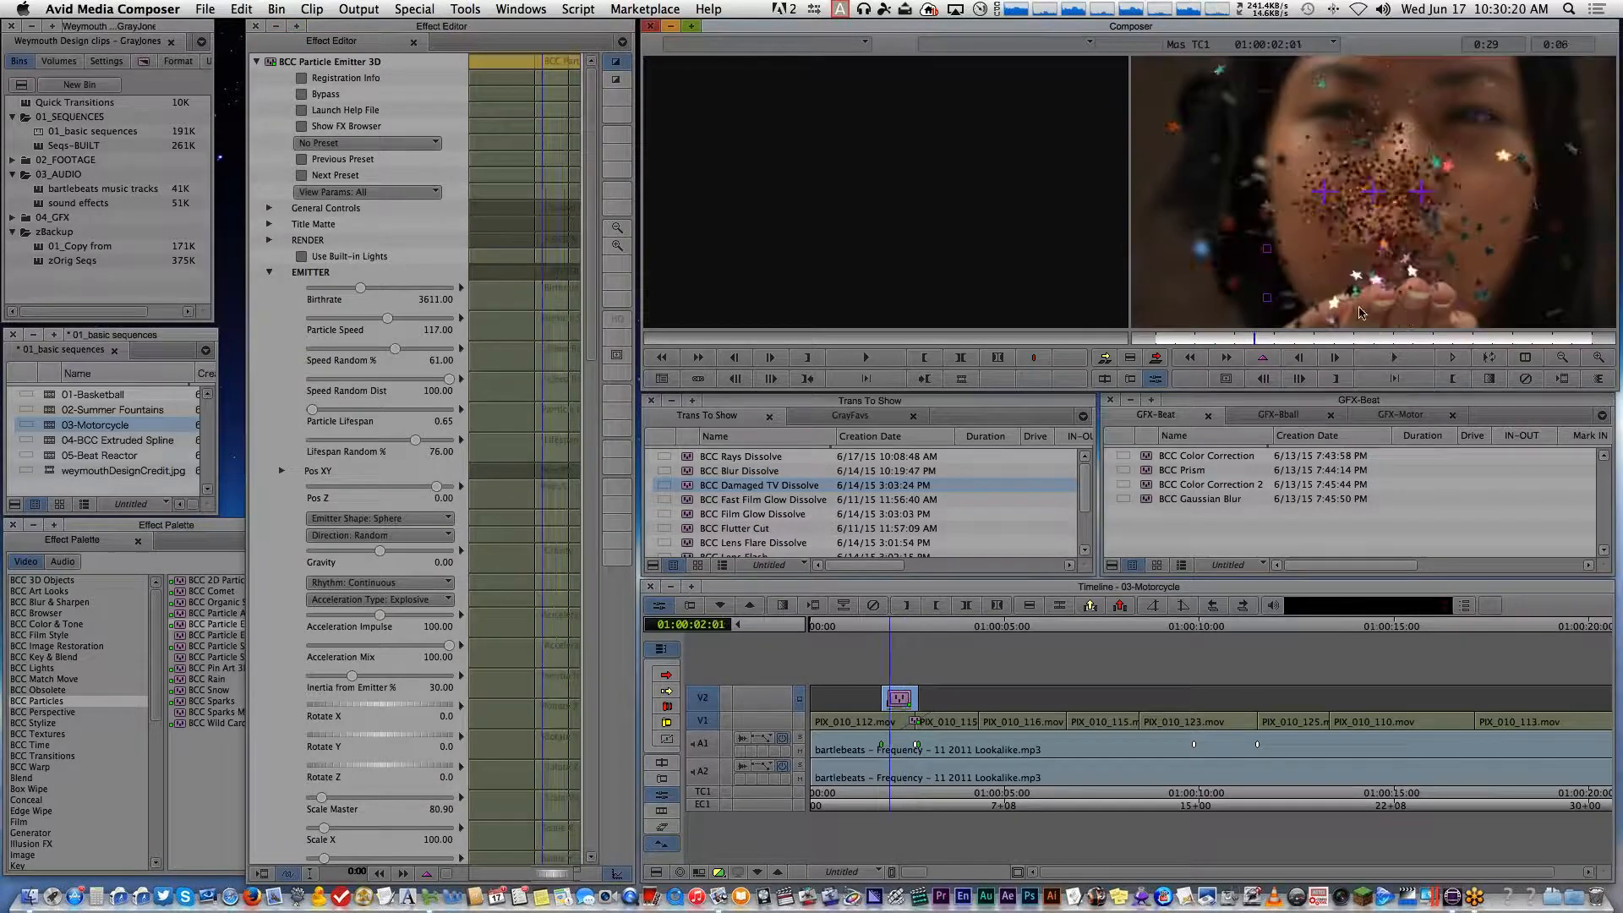
pyautogui.moveTo(1406, 318); pyautogui.dragTo(1461, 319)
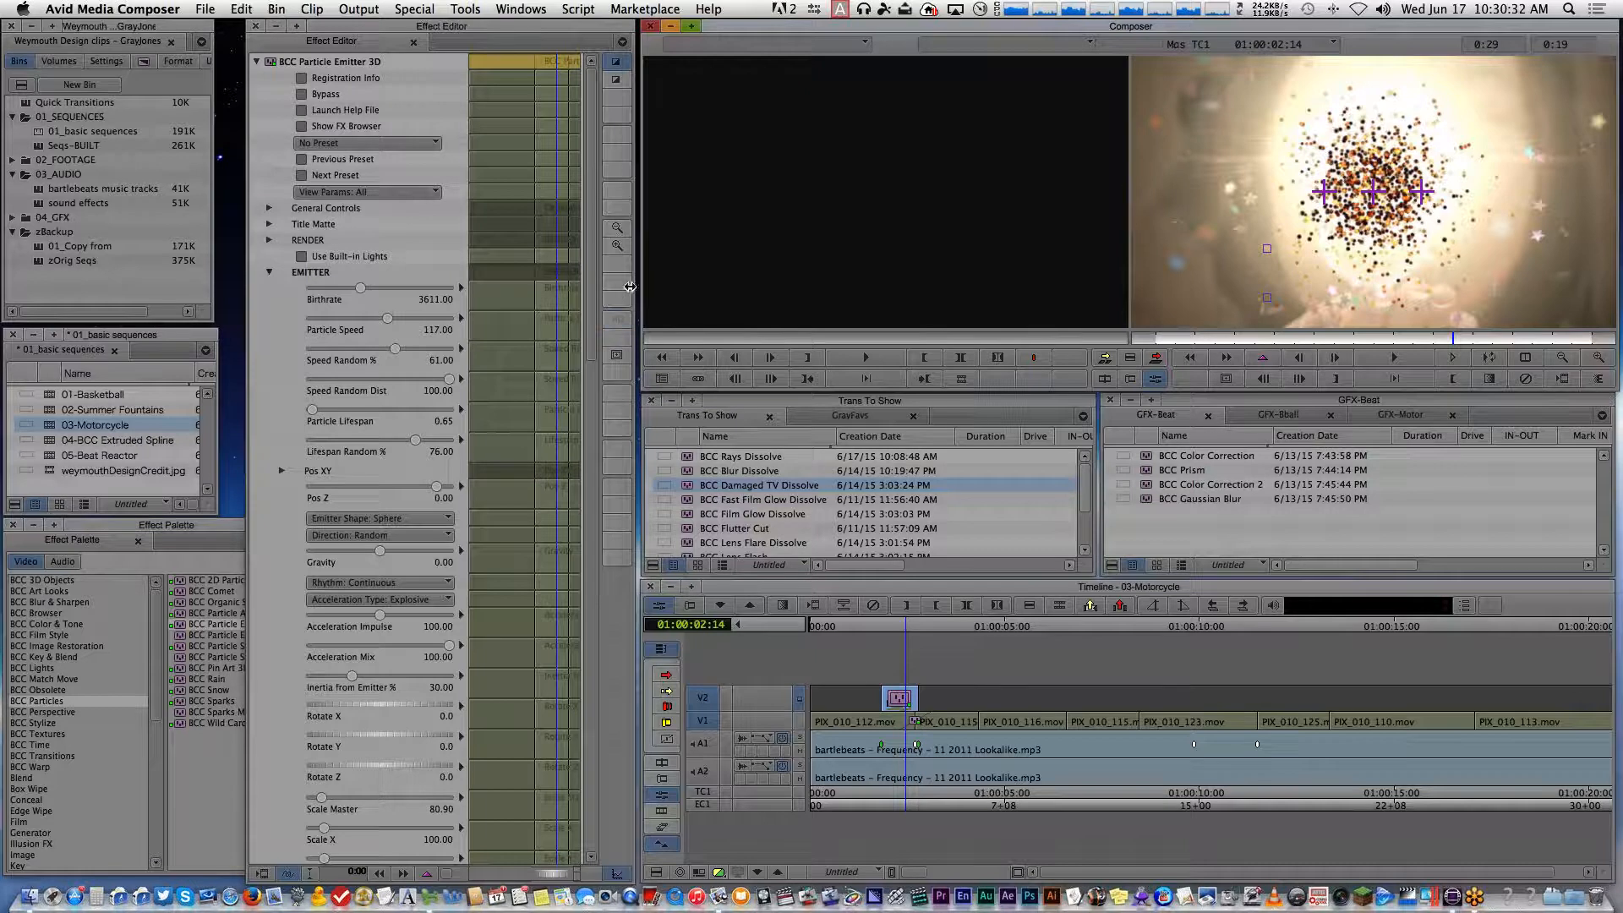
# Change the emitter's particle Color 1 and Color 2 from their dark tones to a pale cream yellow
pyautogui.click(271, 274)
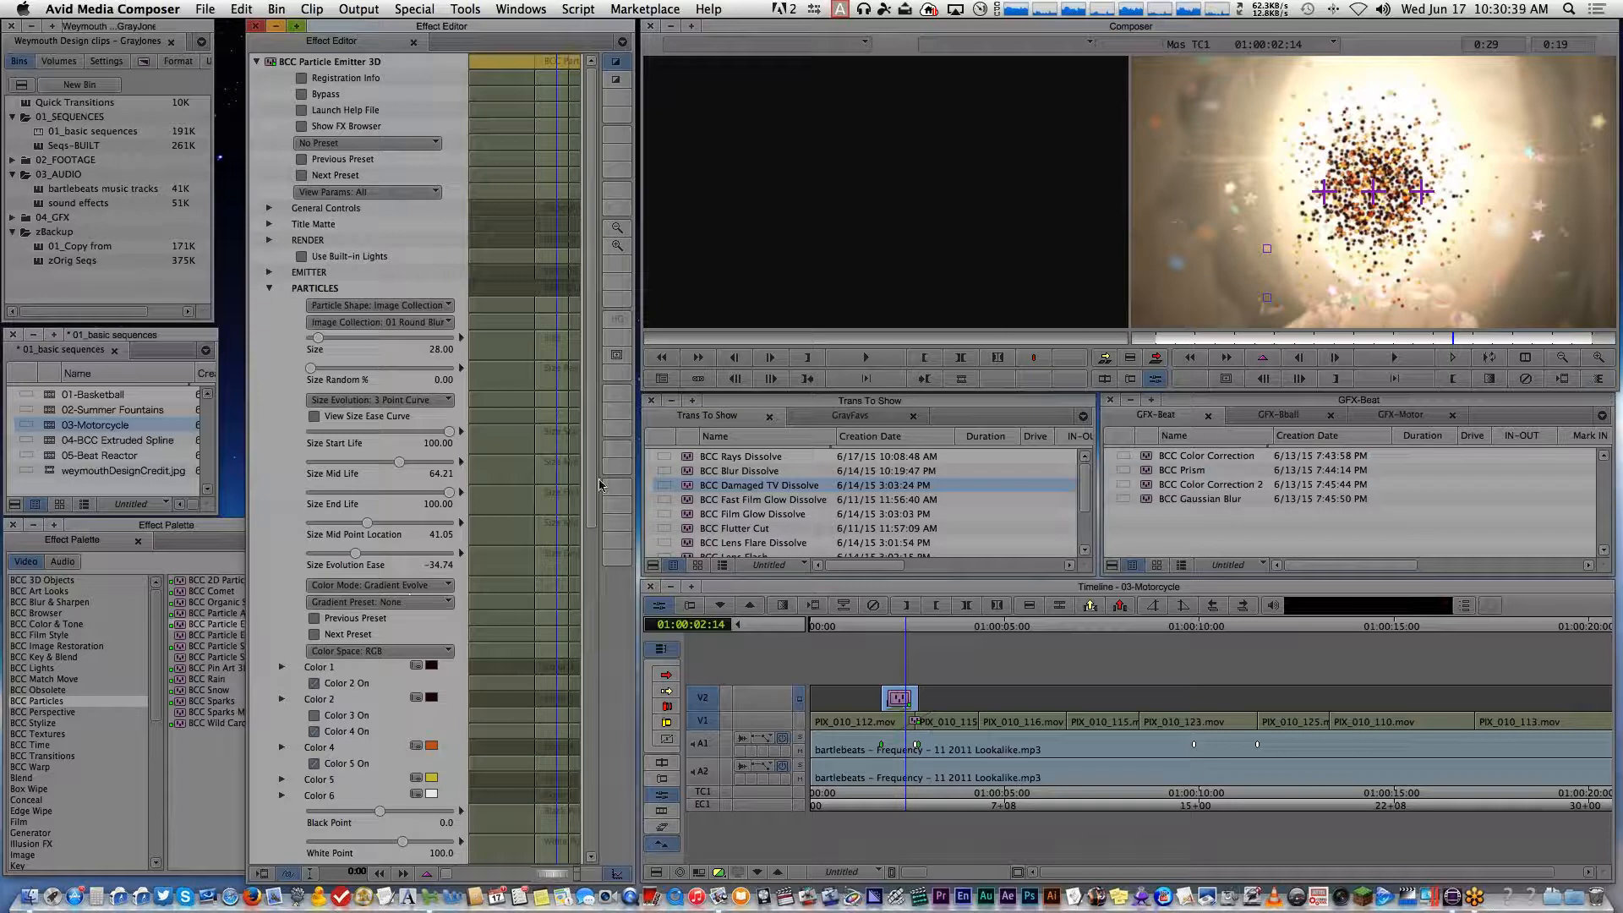
pyautogui.scroll(-5, 592, 490)
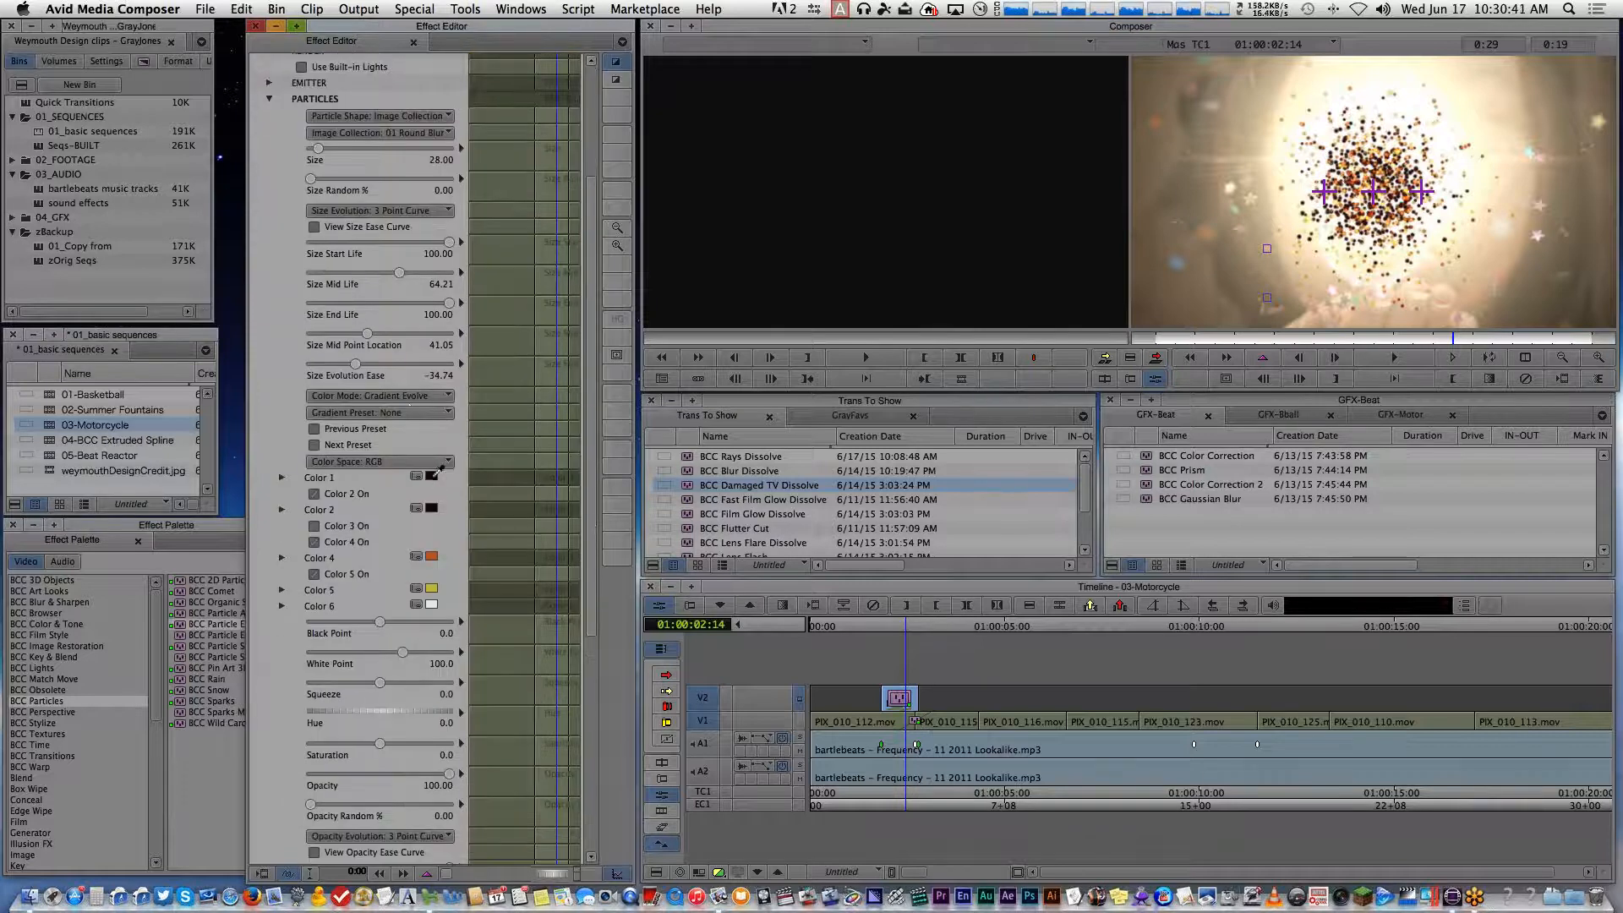
pyautogui.click(416, 478)
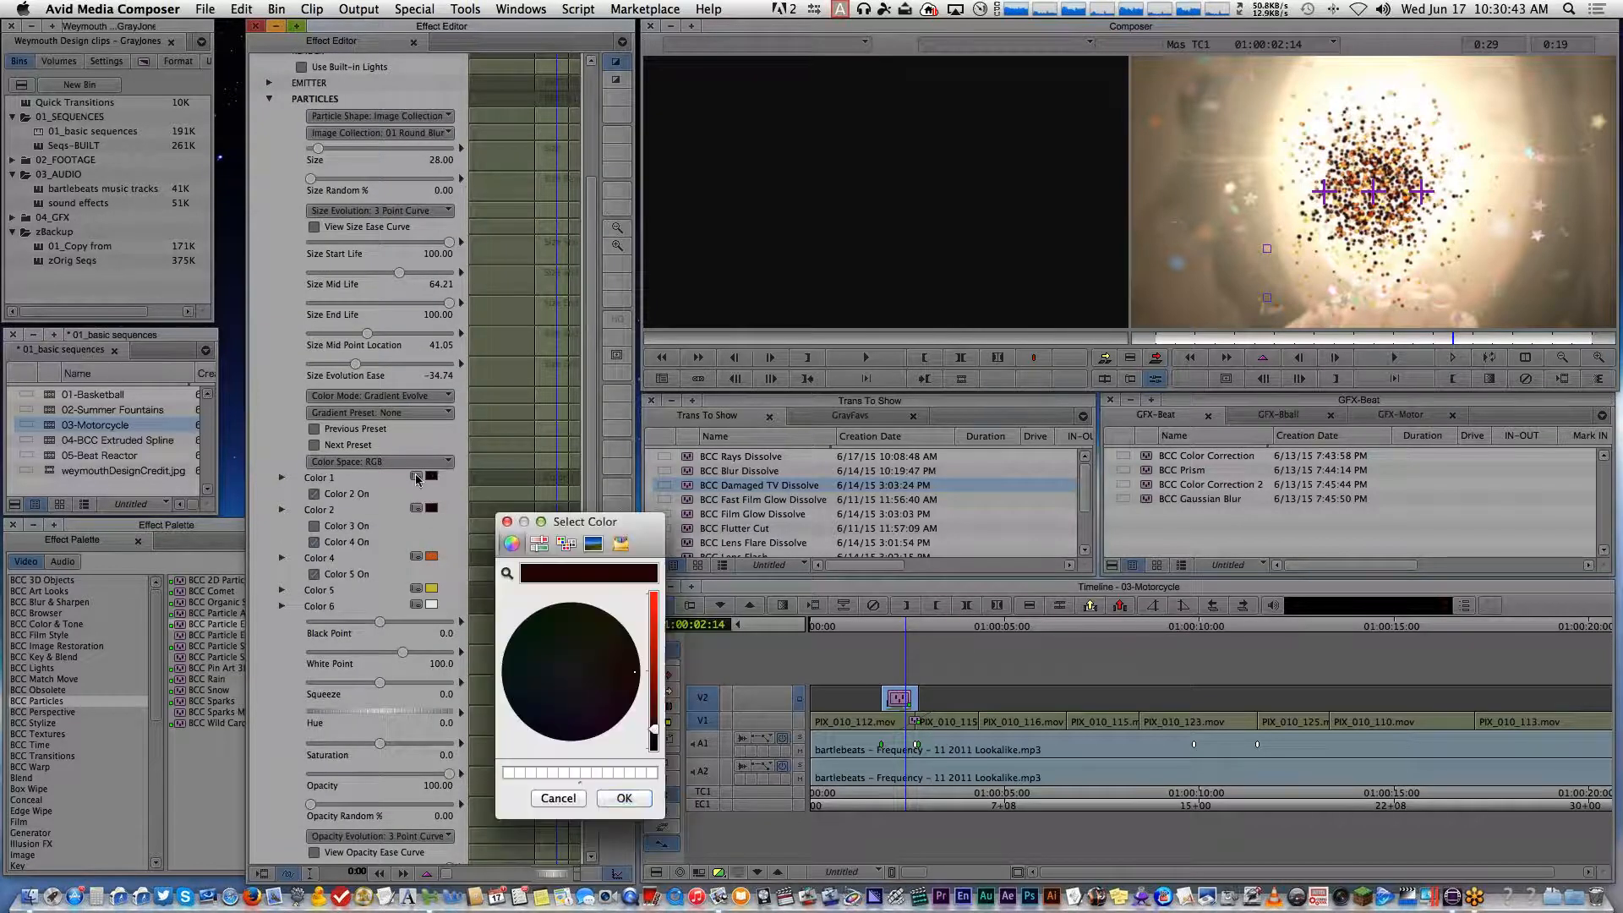
pyautogui.click(543, 772)
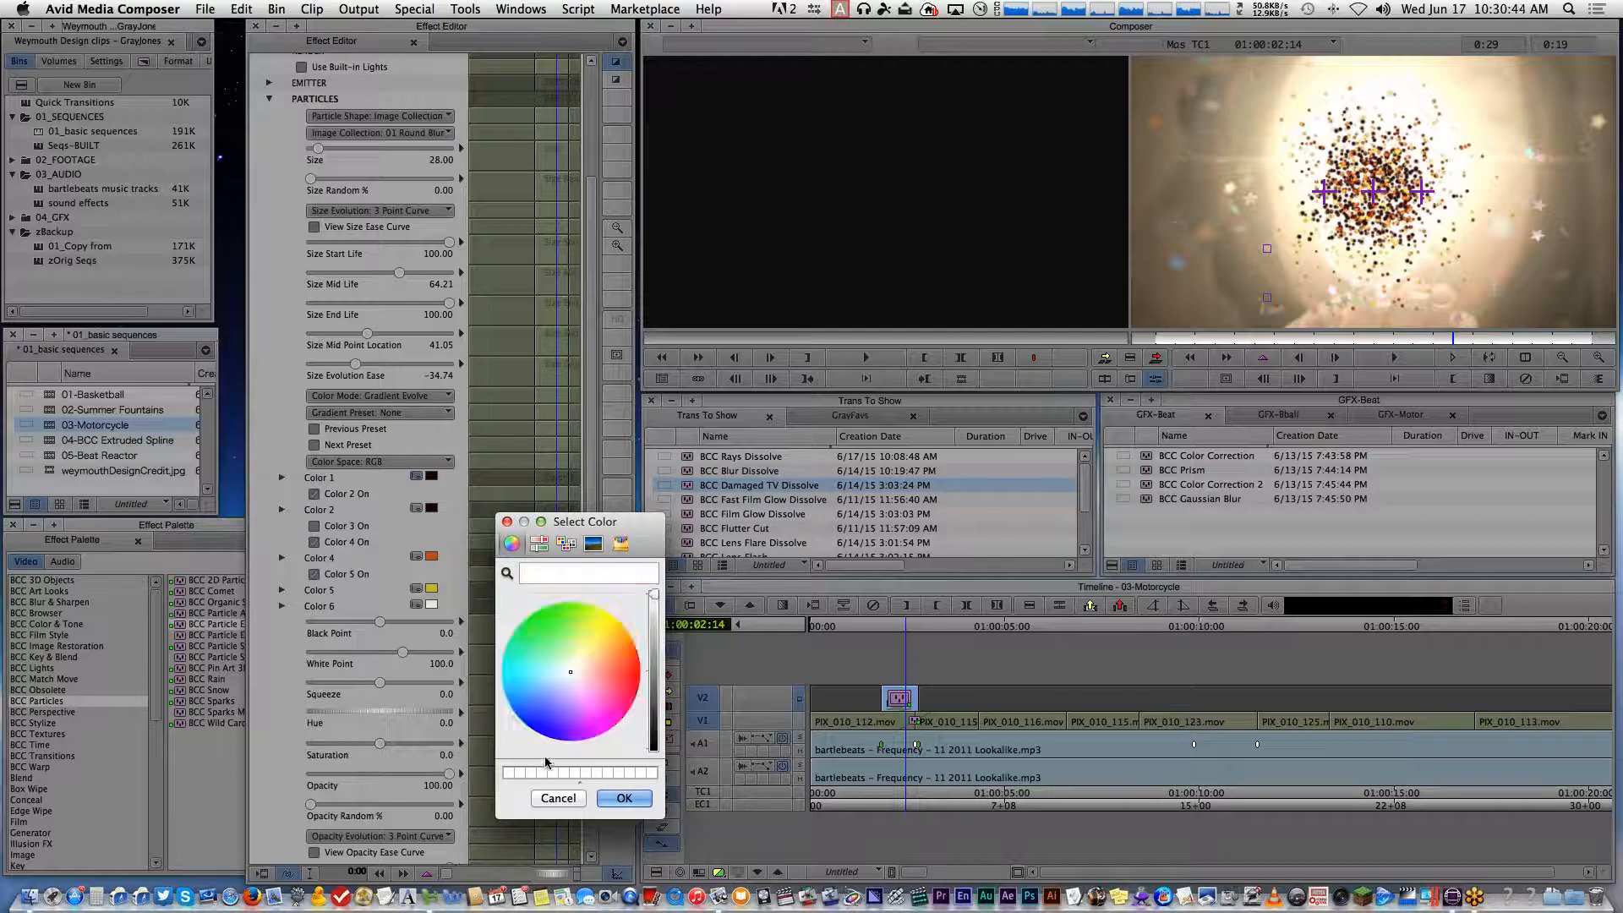
pyautogui.click(624, 798)
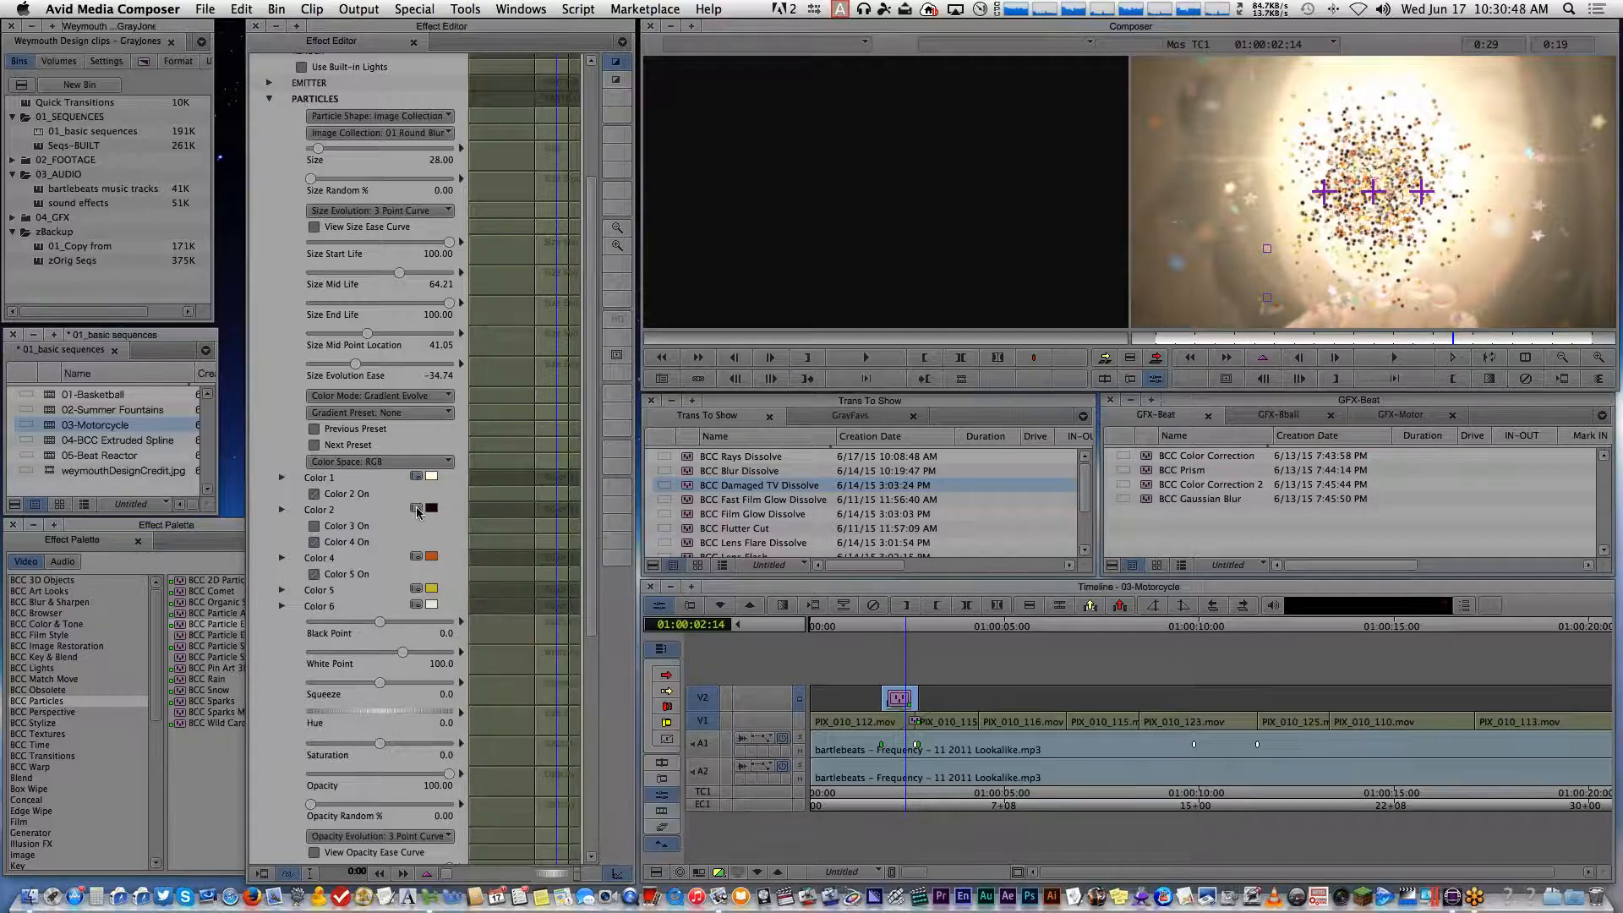
pyautogui.click(416, 509)
pyautogui.click(563, 774)
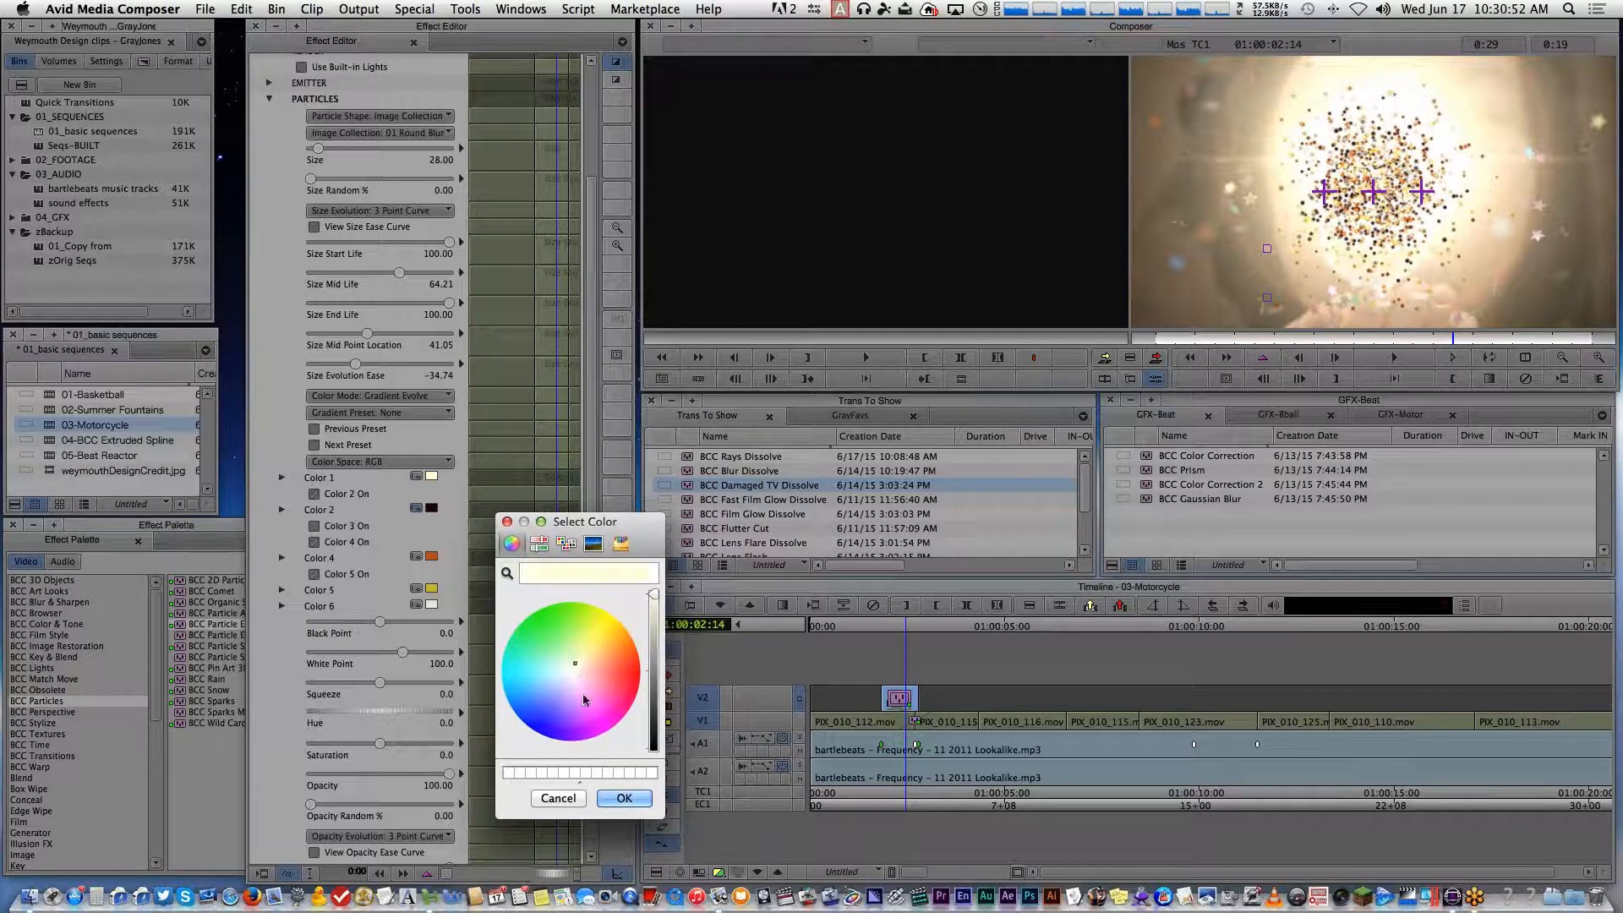
pyautogui.click(623, 798)
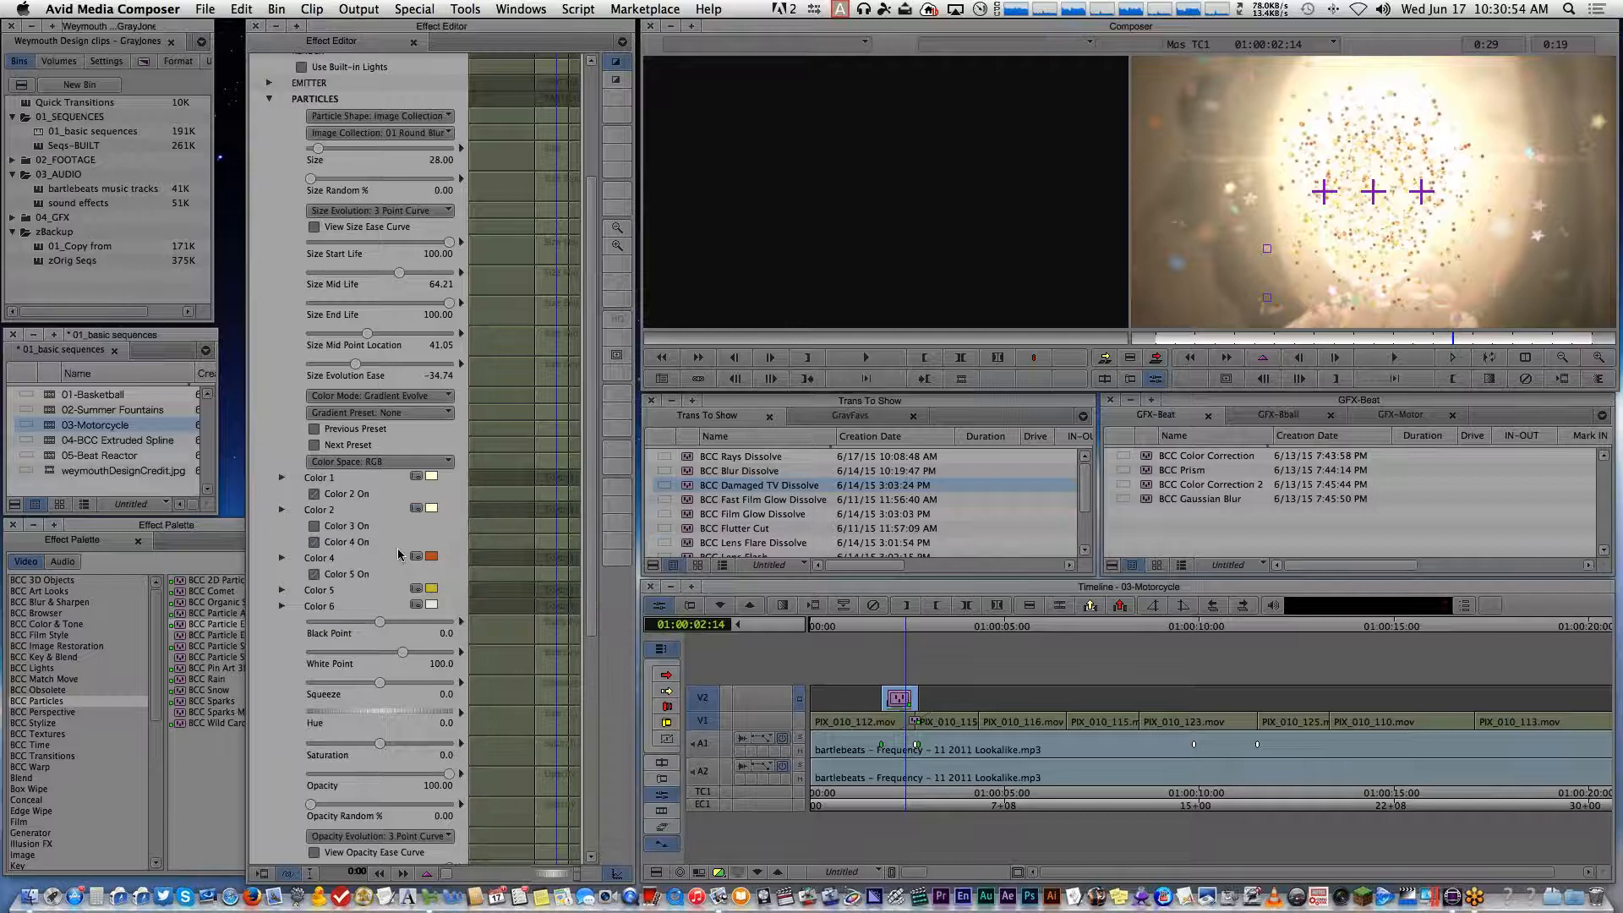
# Change particle Color 4 to pale cream and Color 5 to a lighter, desaturated yellow
pyautogui.click(415, 555)
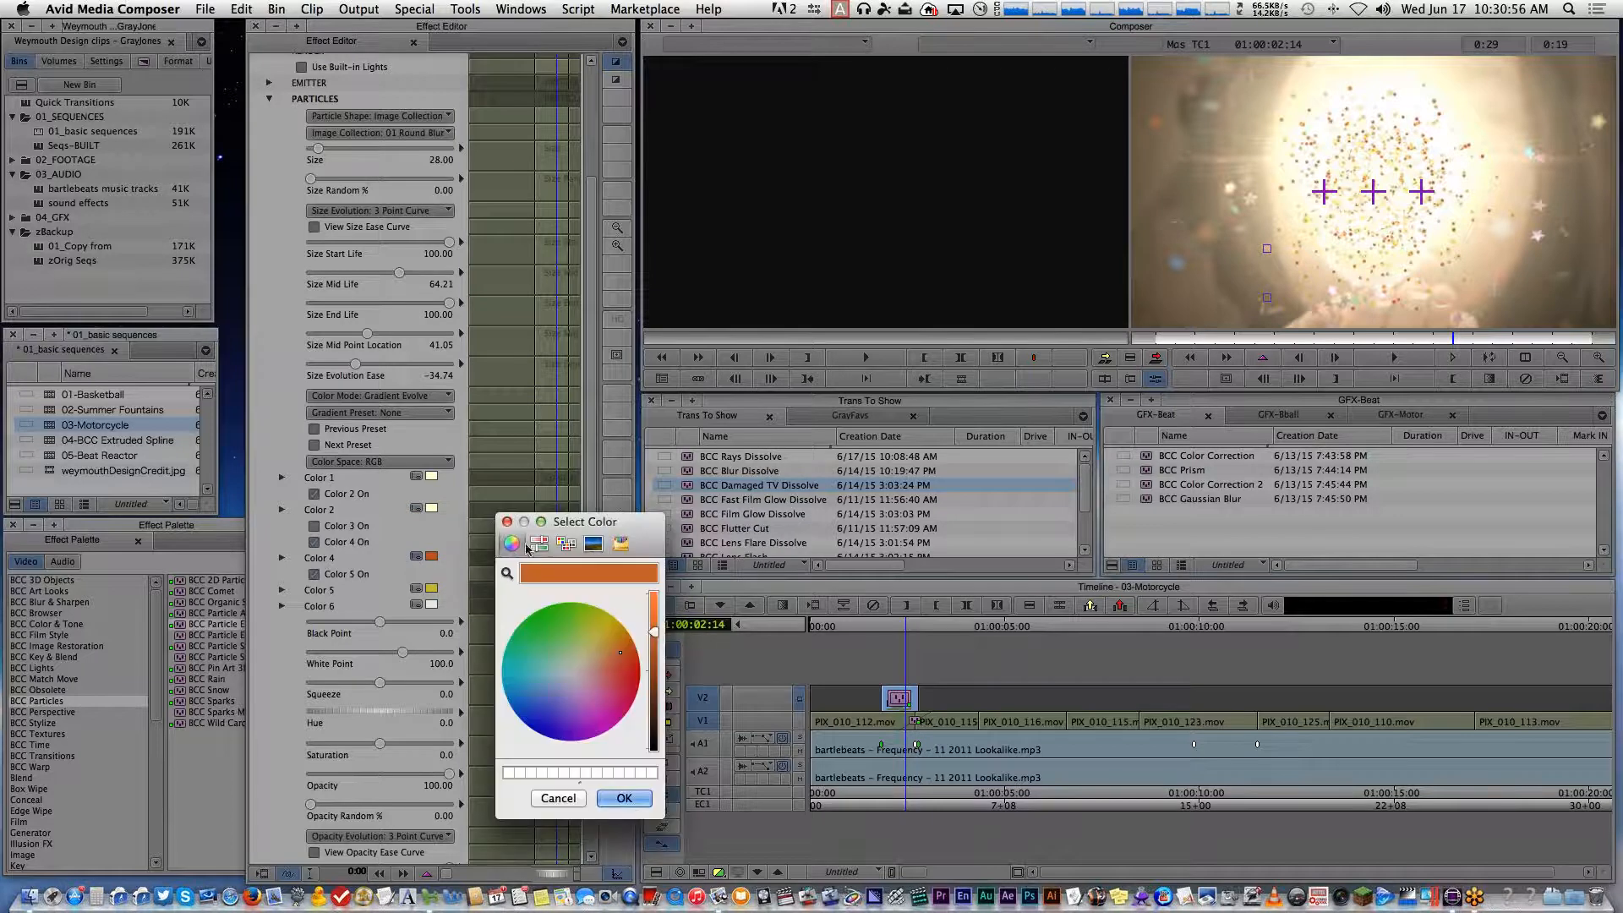
pyautogui.click(570, 774)
pyautogui.click(577, 661)
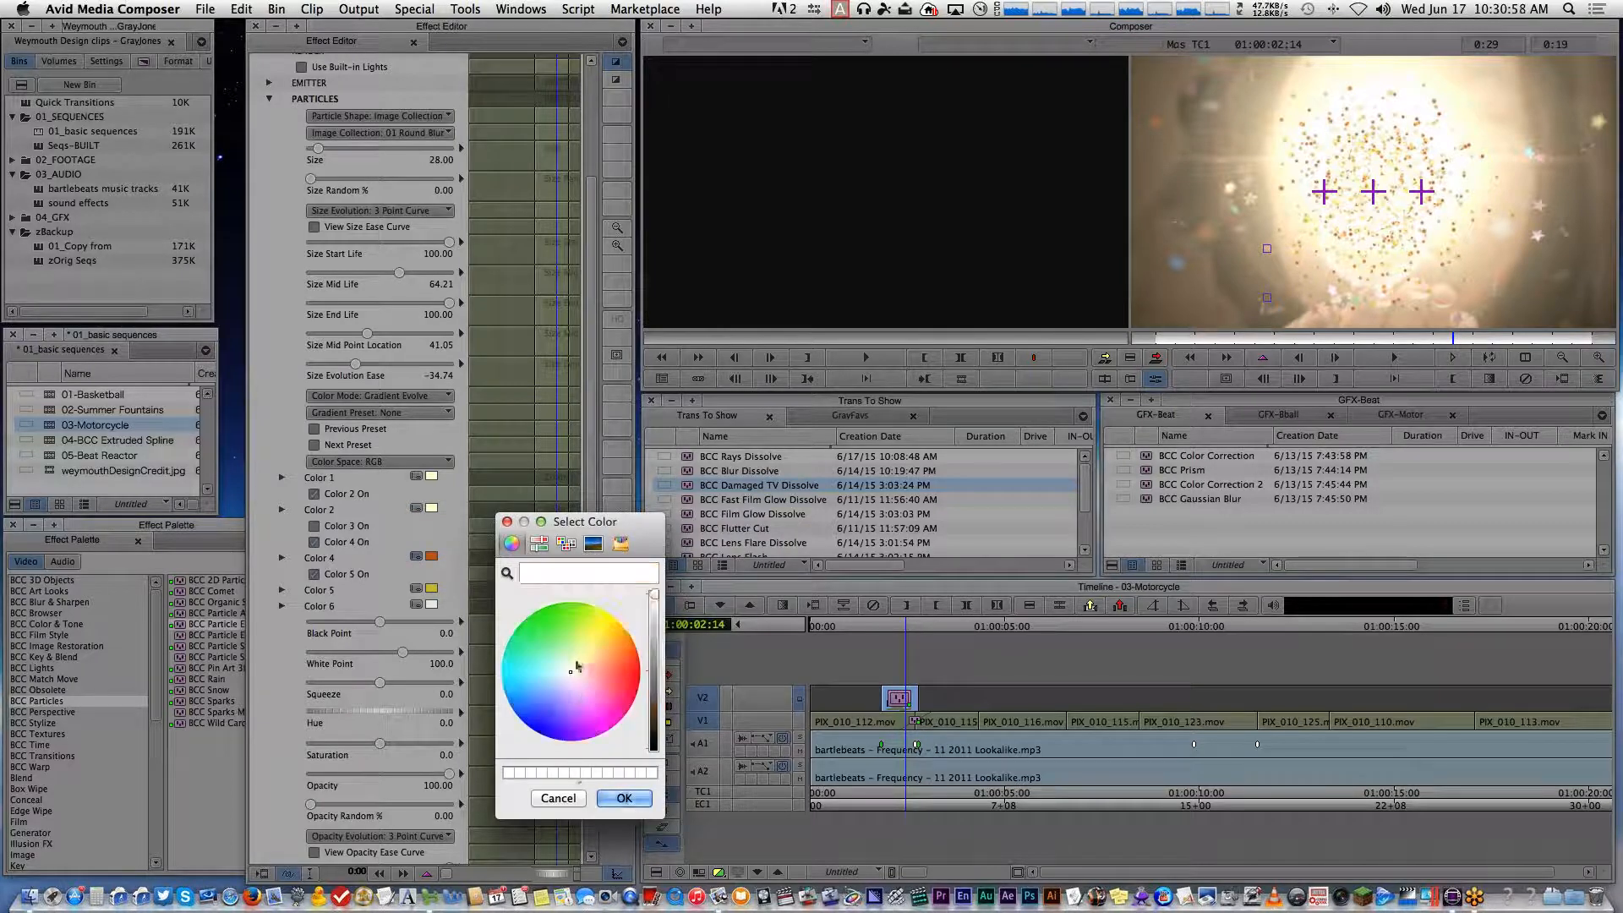
pyautogui.click(621, 797)
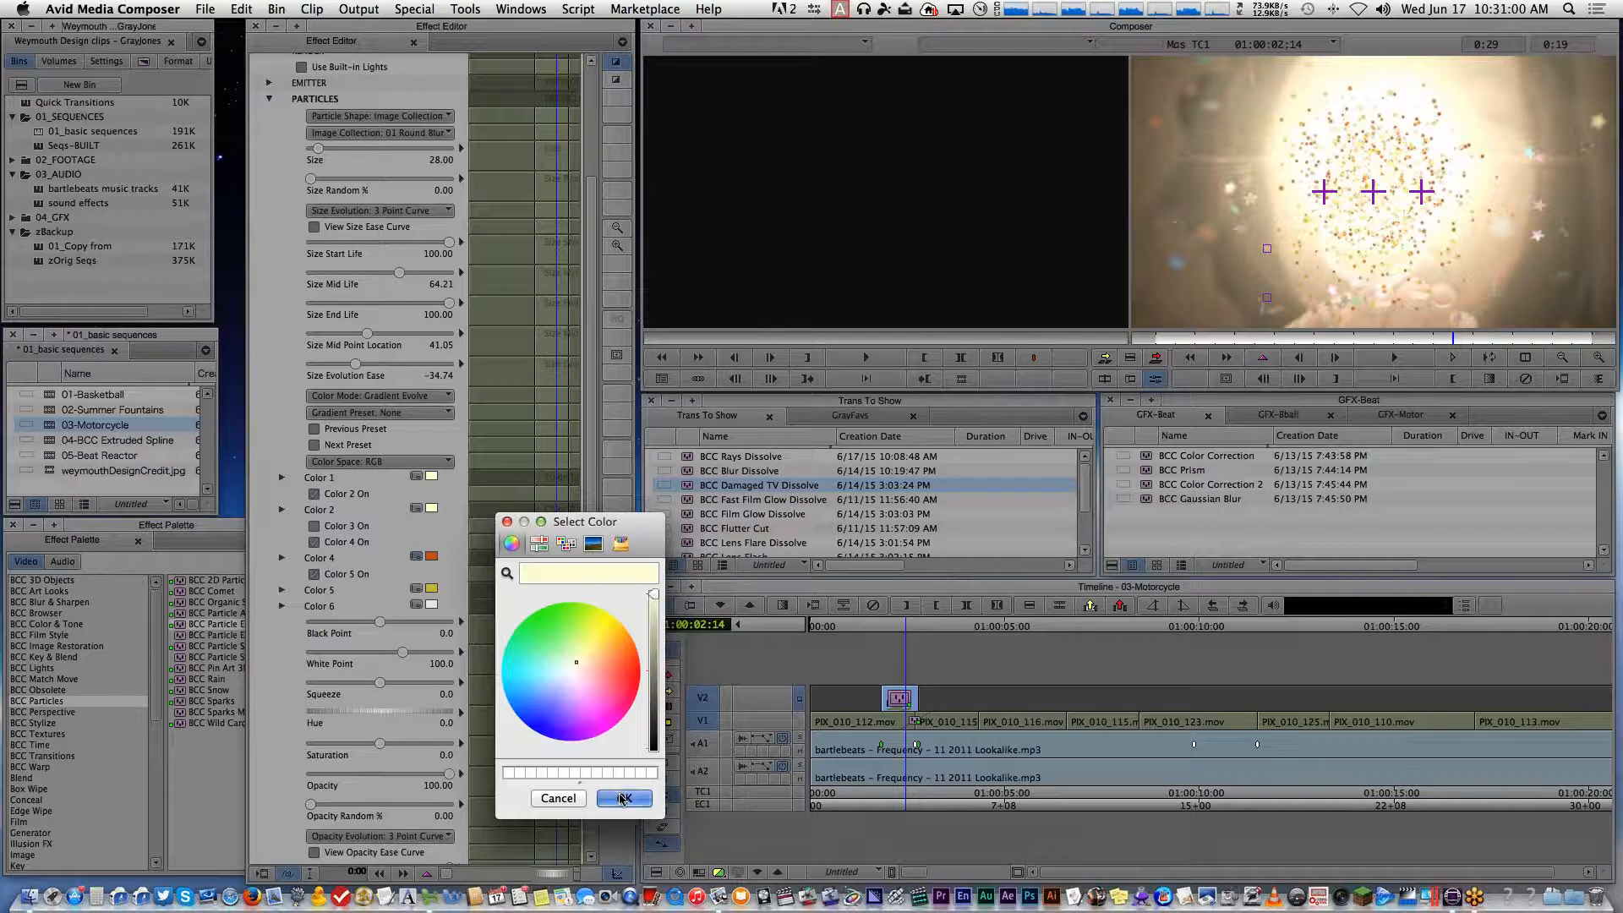
pyautogui.click(415, 590)
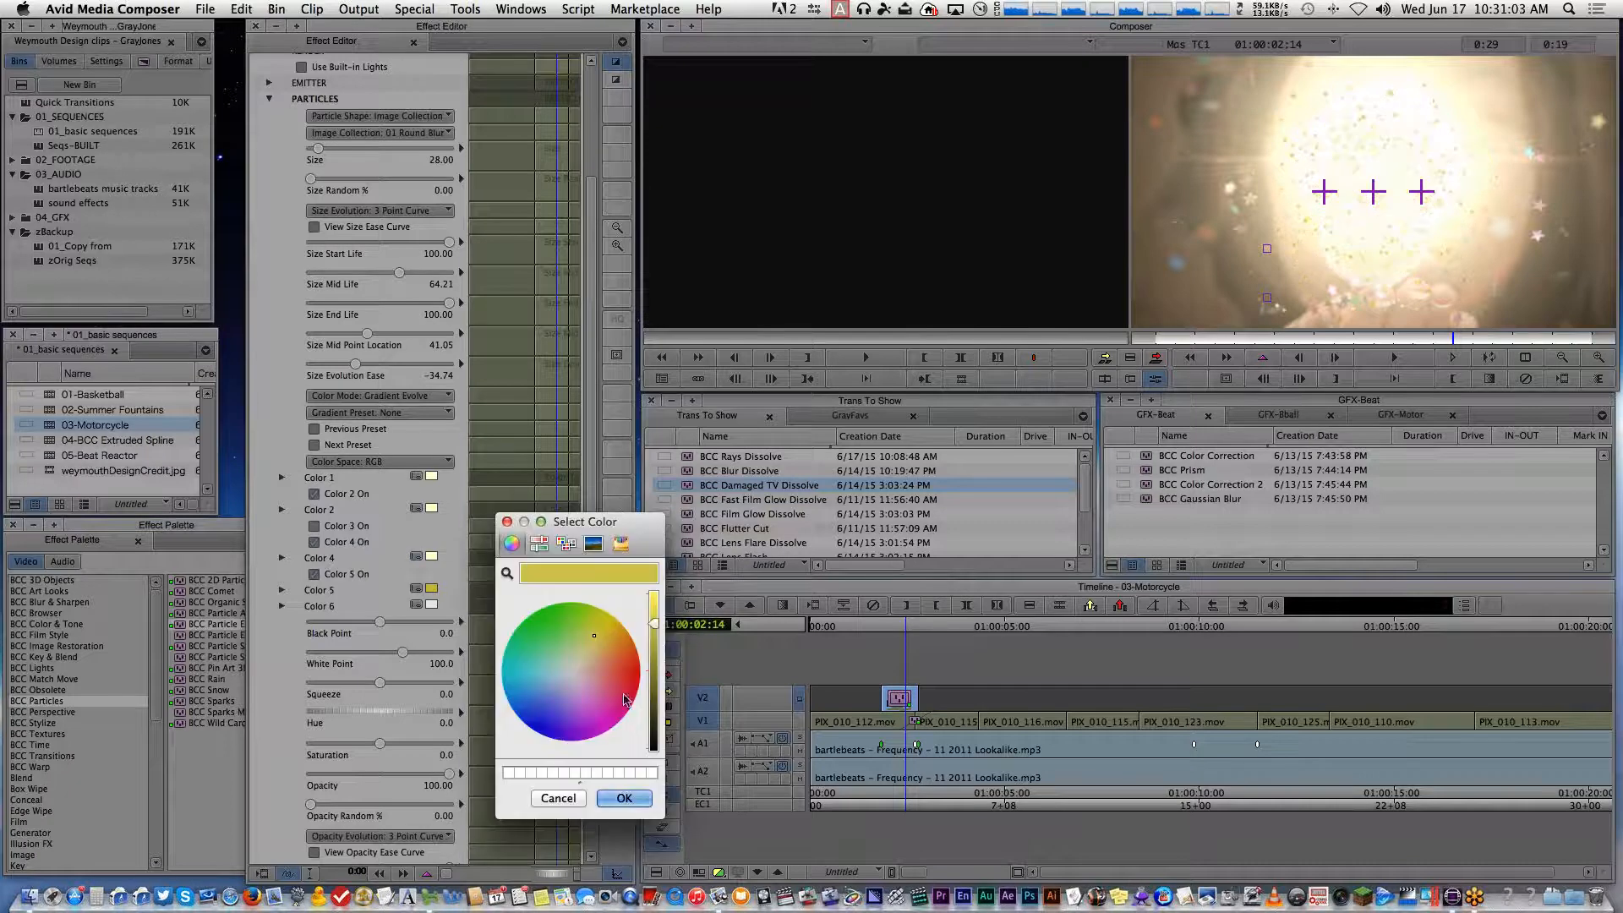
pyautogui.click(578, 657)
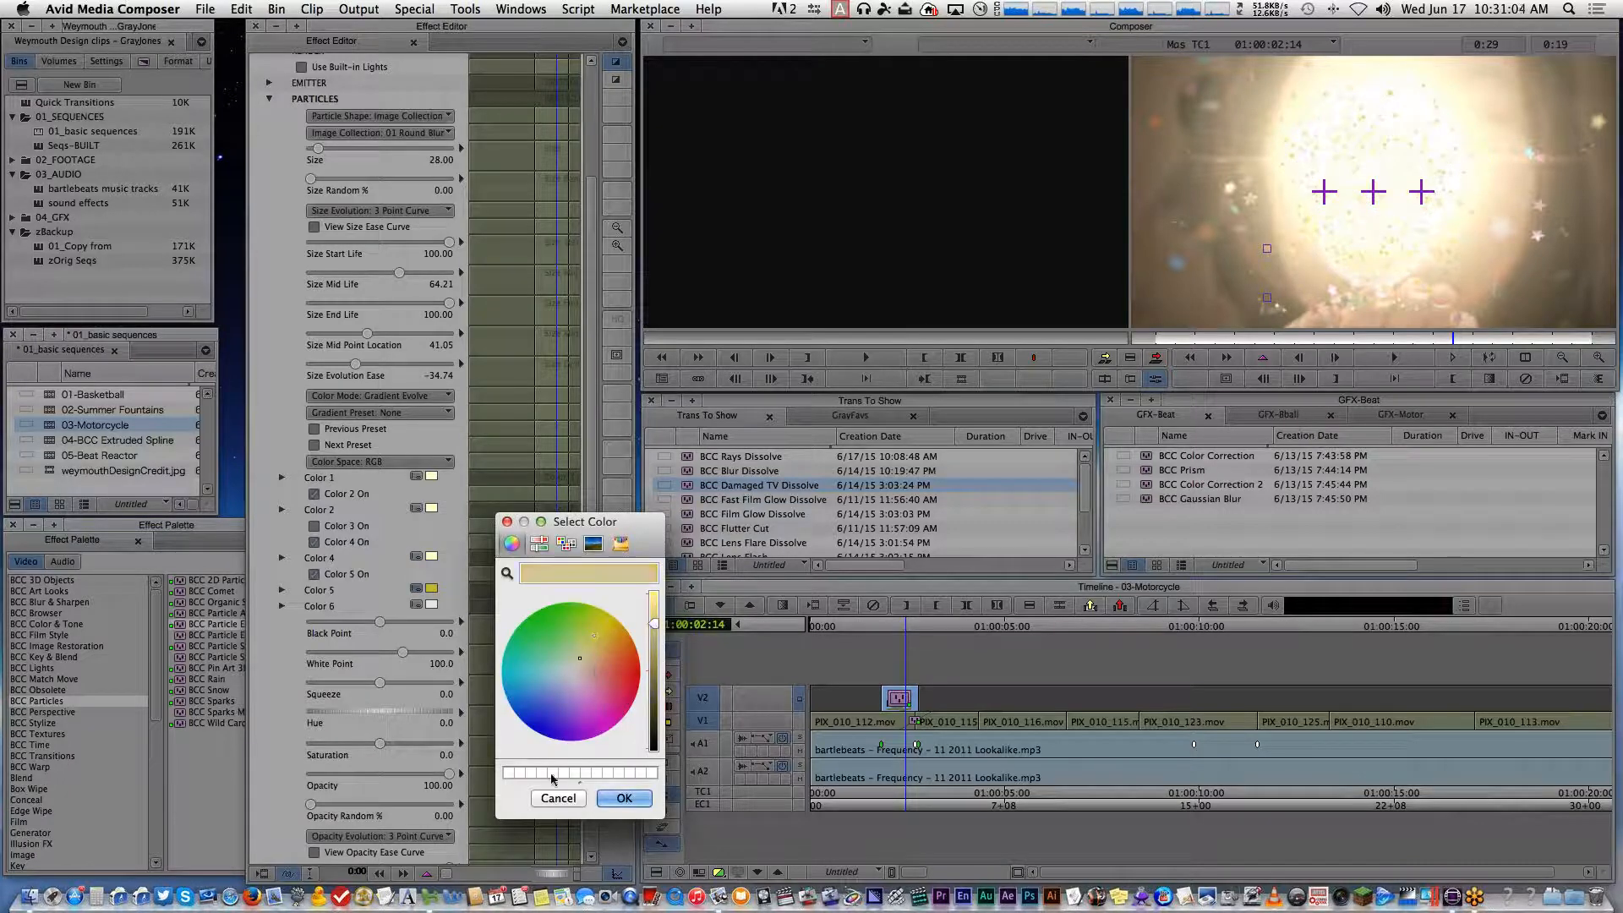
pyautogui.moveTo(655, 624); pyautogui.dragTo(656, 616)
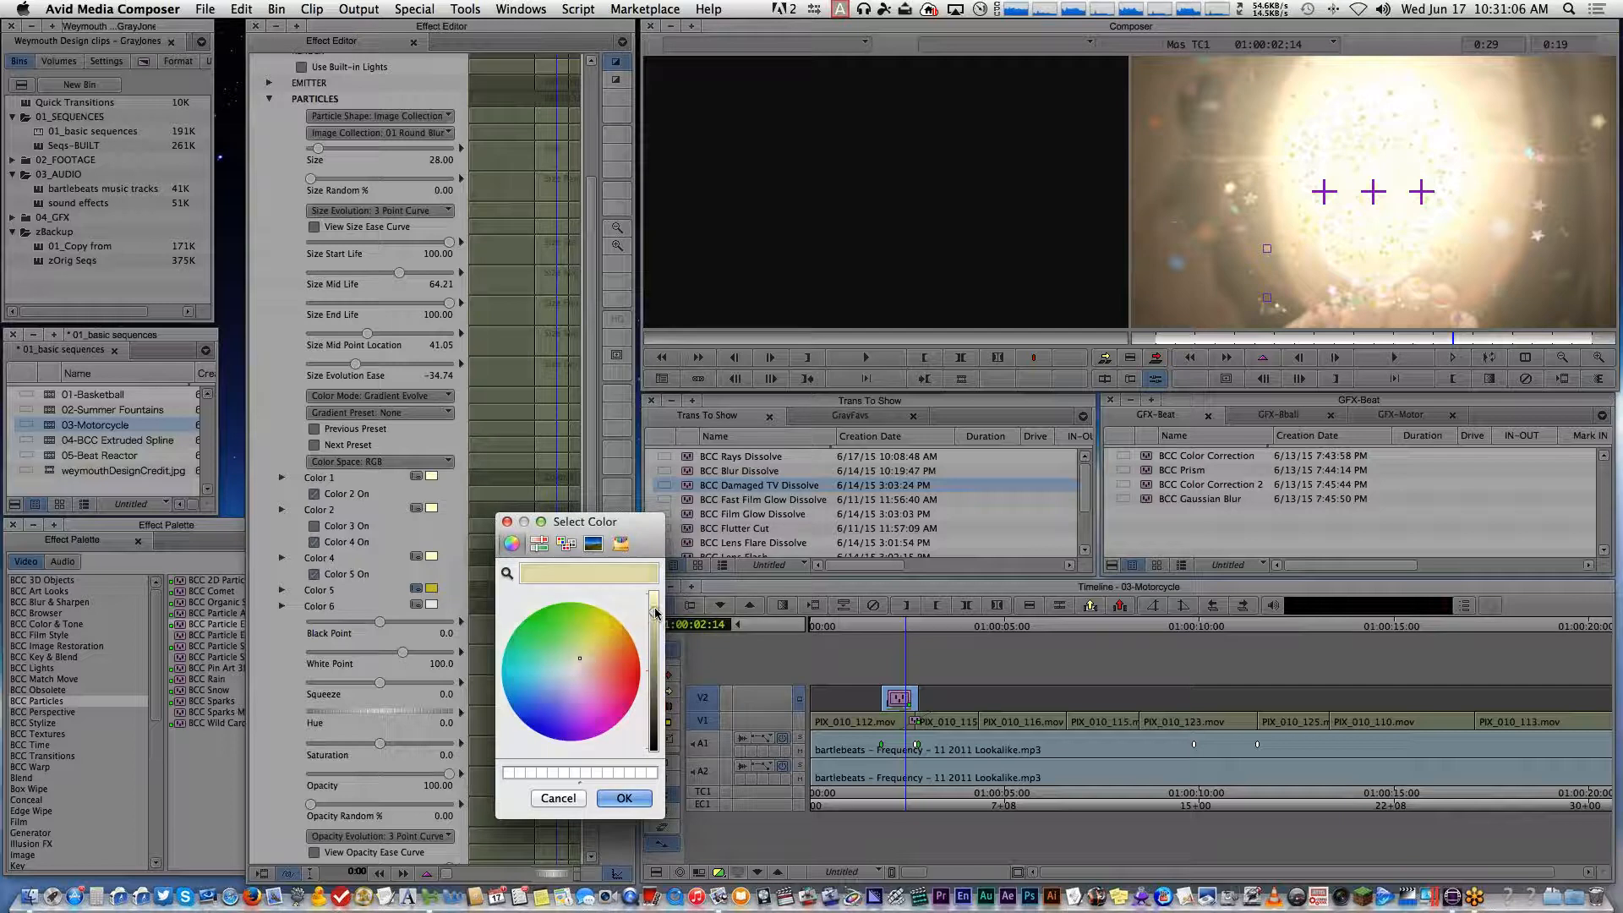
pyautogui.click(620, 797)
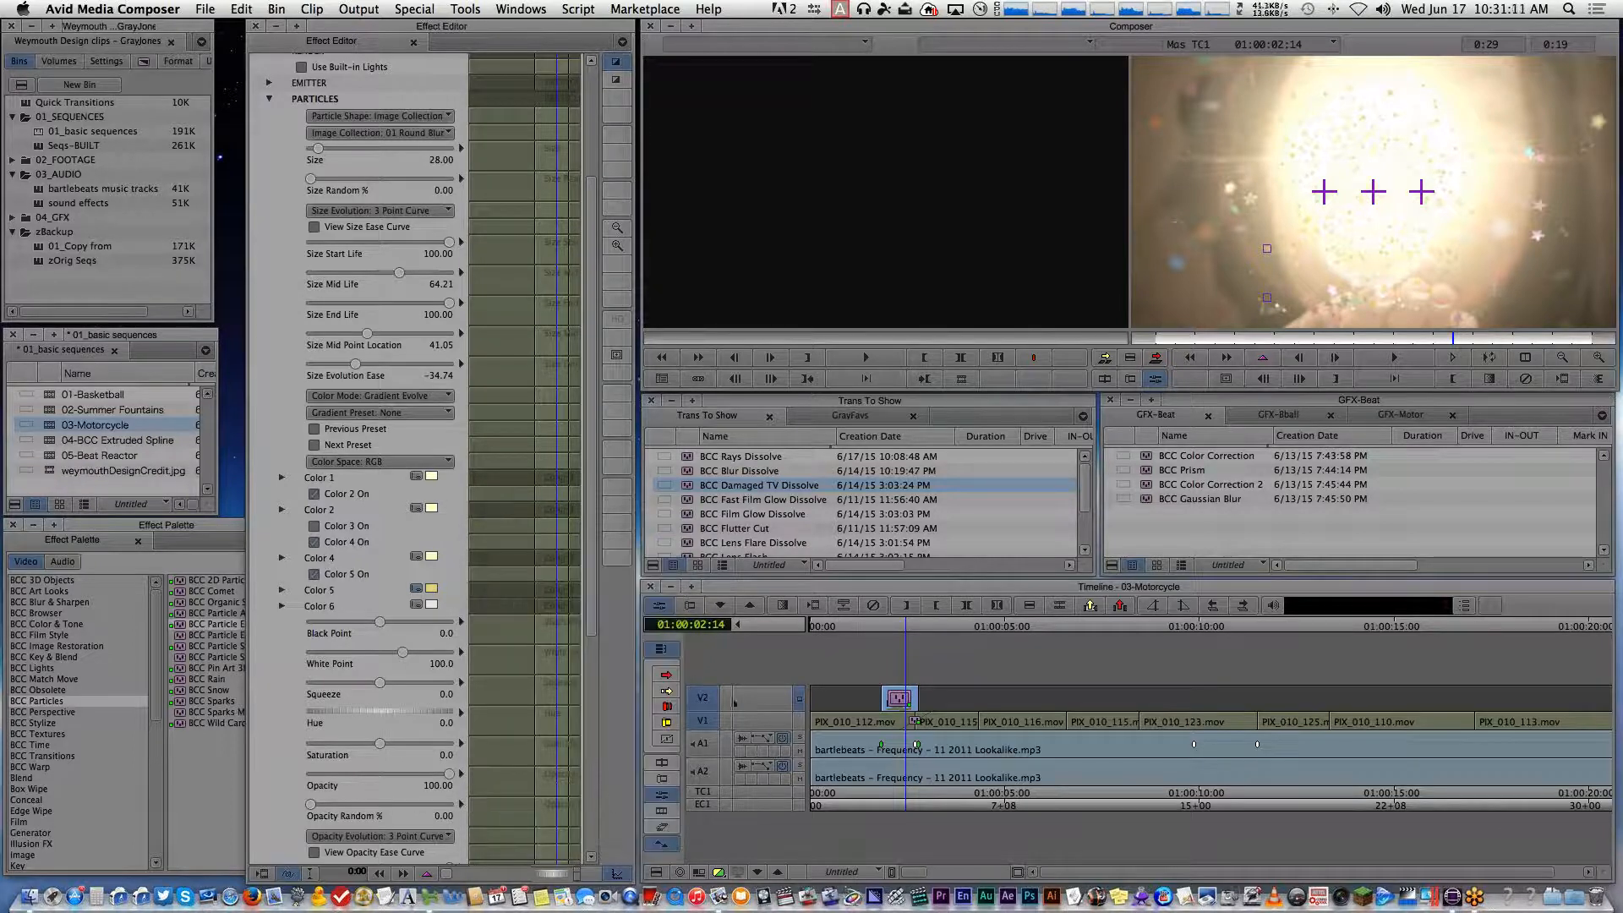
# Set the emitter's Birthrate to 2000 and Particle Speed to 350, and scrub through the start of the V2 effect
pyautogui.moveTo(1428, 340); pyautogui.dragTo(1293, 338)
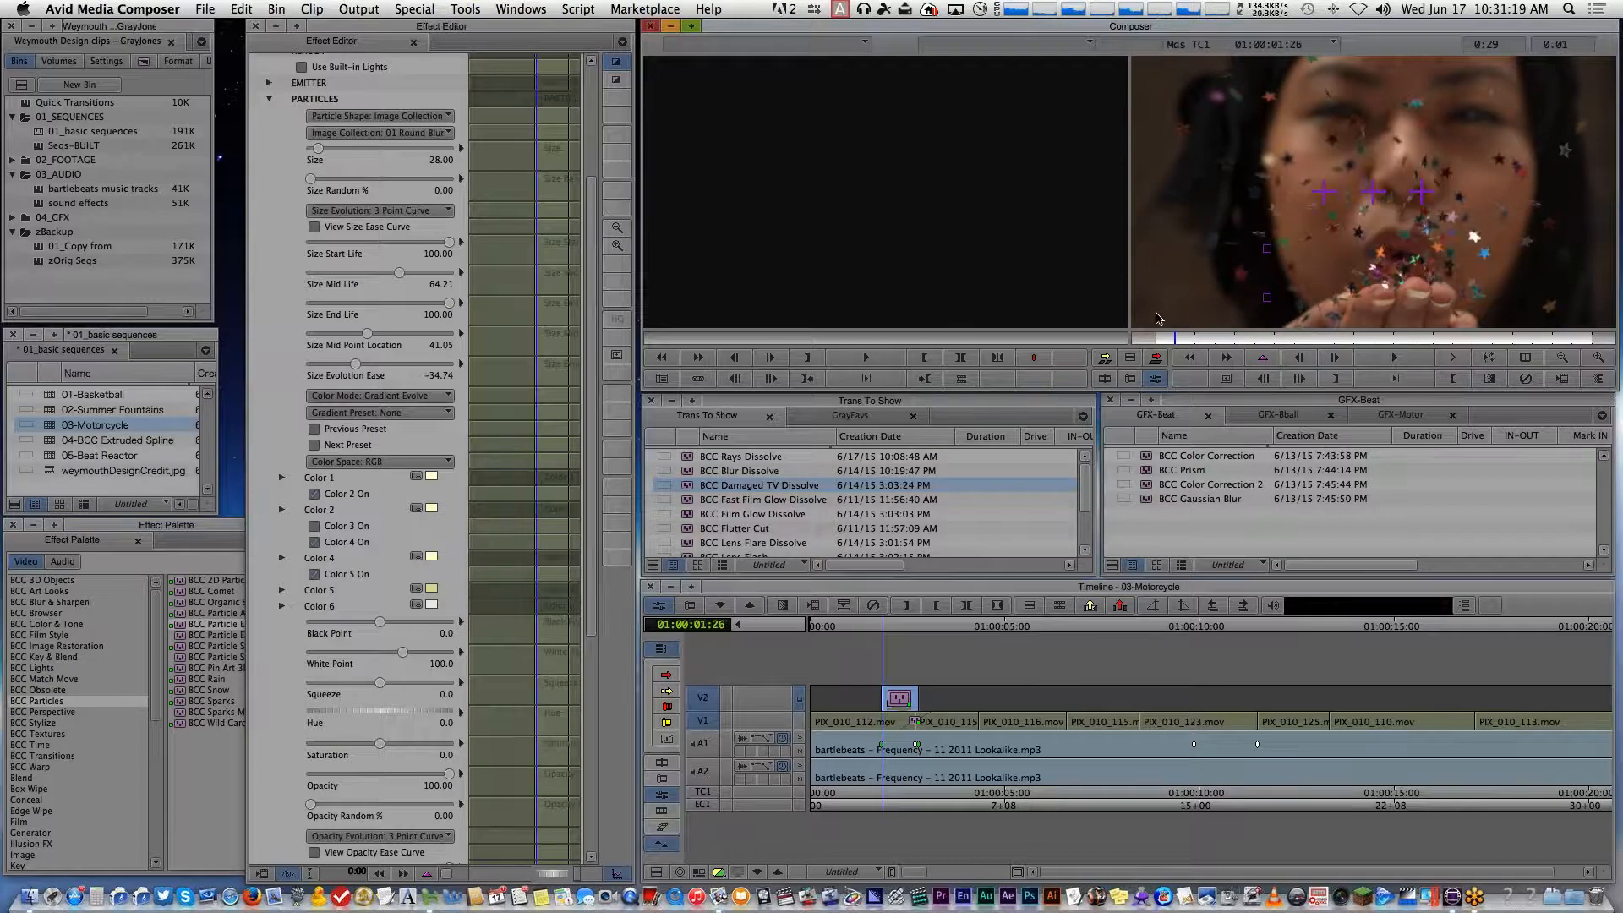
pyautogui.moveTo(1187, 328)
pyautogui.mouseDown()
pyautogui.moveTo(1173, 328)
pyautogui.moveTo(1201, 327)
pyautogui.mouseUp()
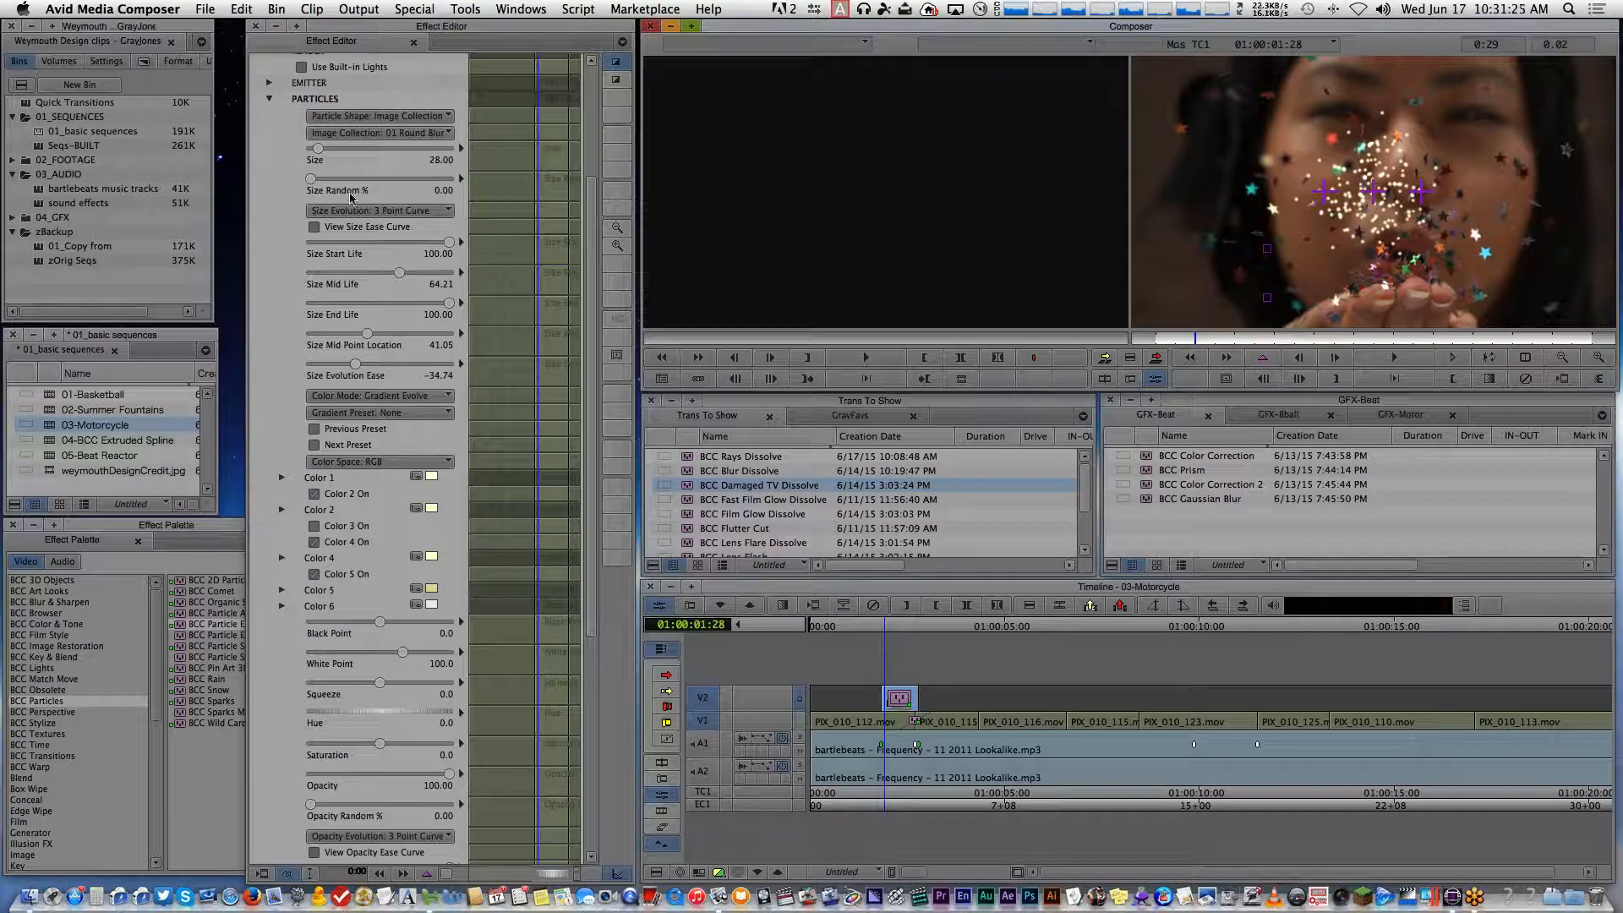
pyautogui.click(269, 99)
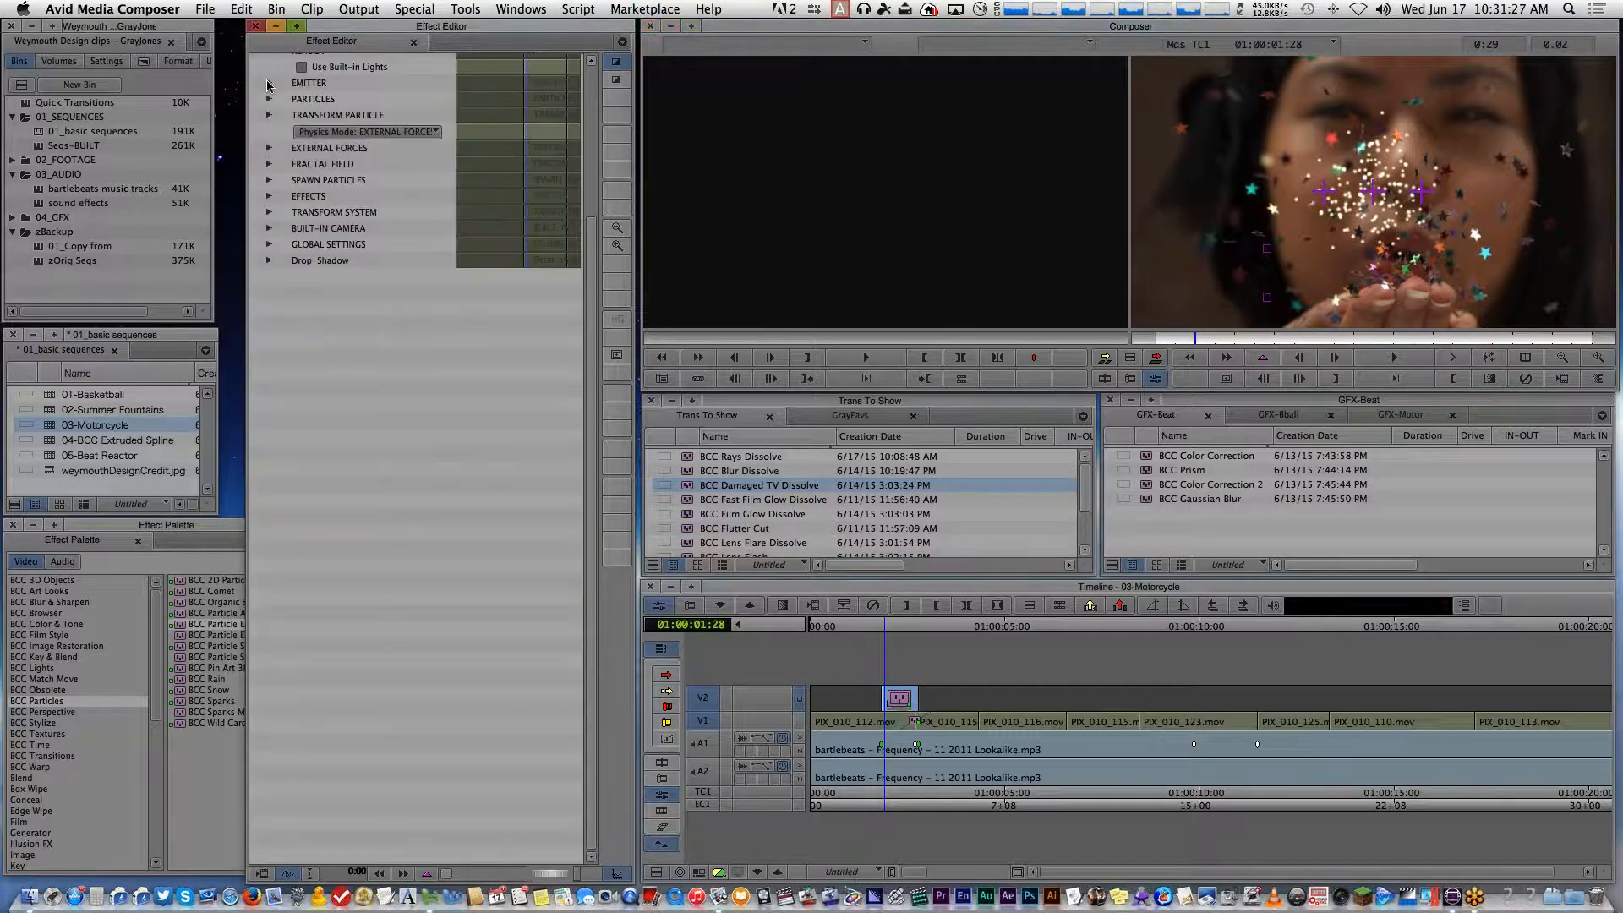
pyautogui.click(268, 84)
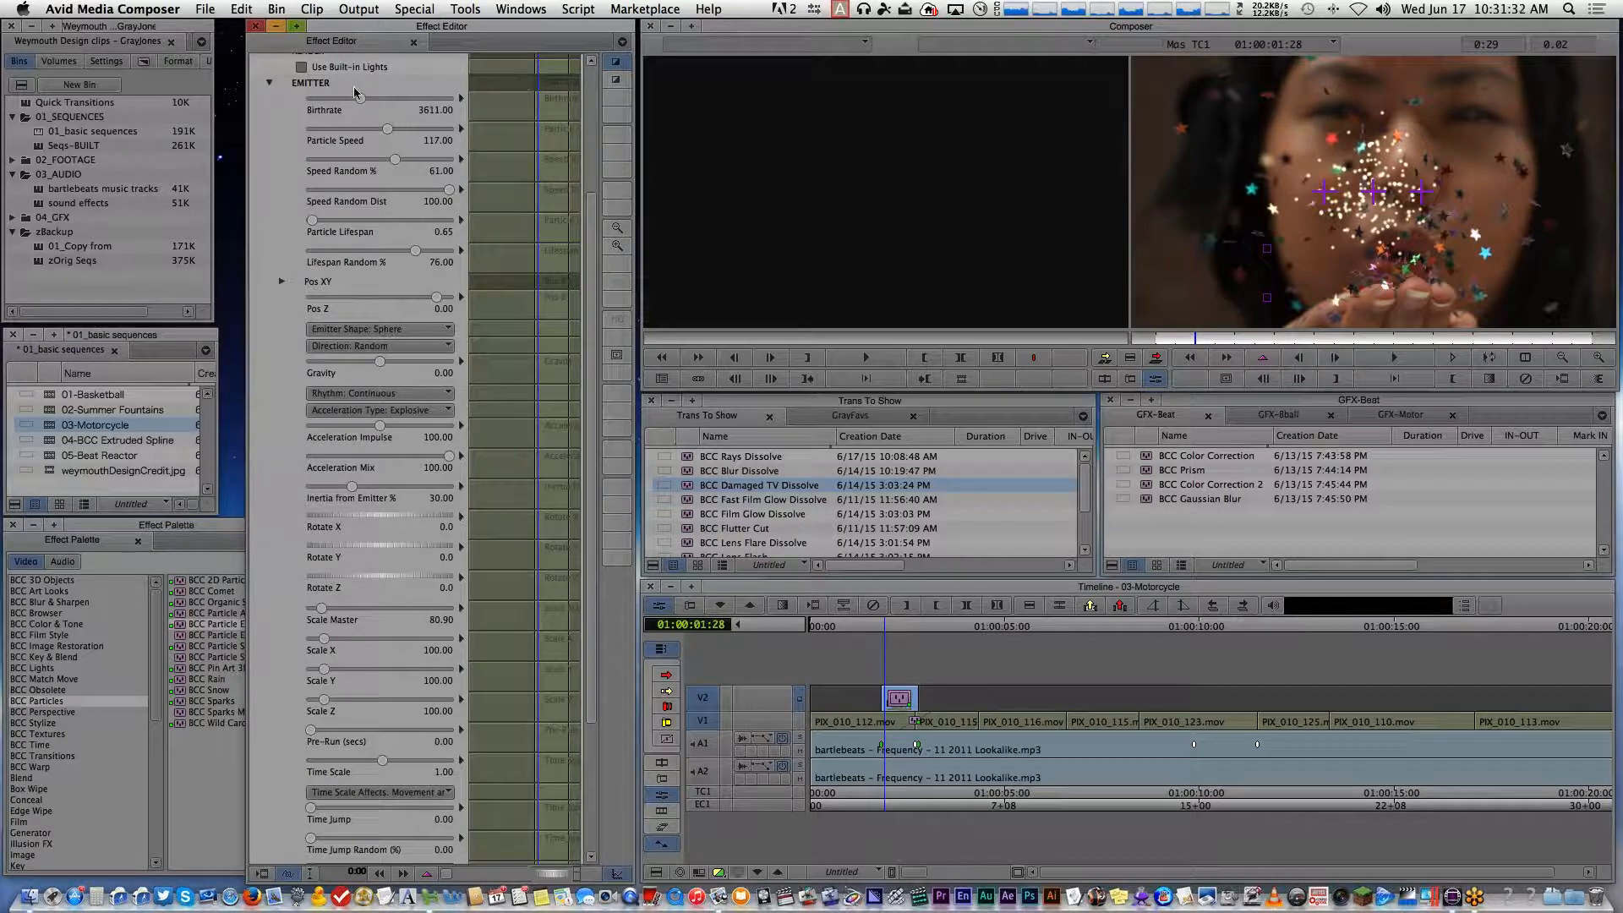
pyautogui.moveTo(360, 103); pyautogui.dragTo(404, 129)
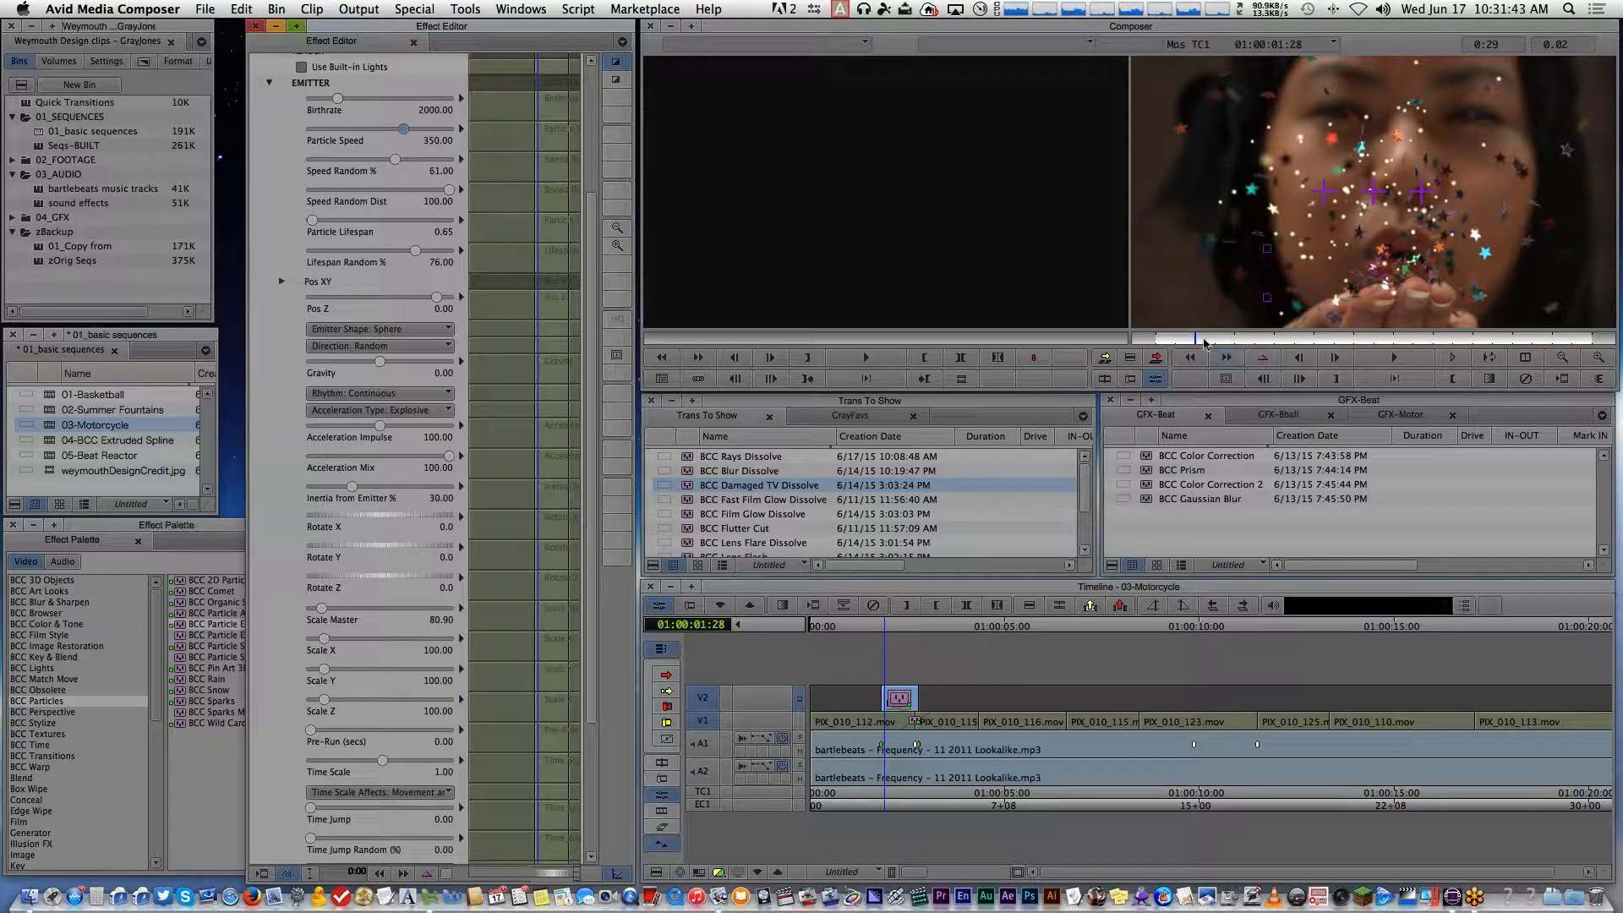
pyautogui.click(1174, 337)
pyautogui.press('space')
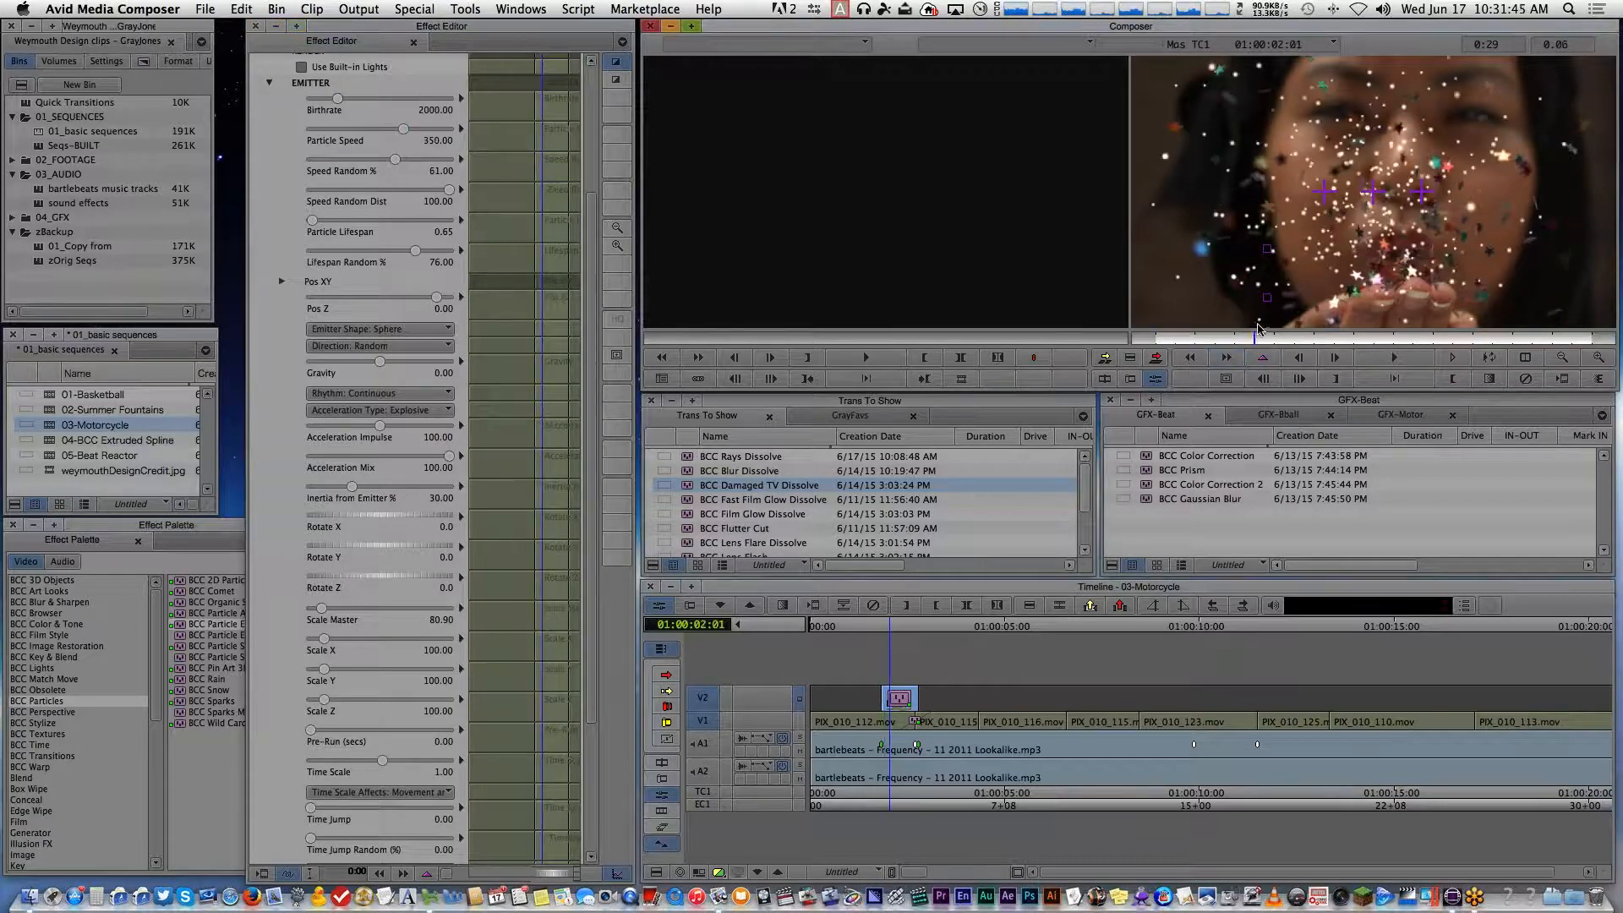
pyautogui.click(1295, 337)
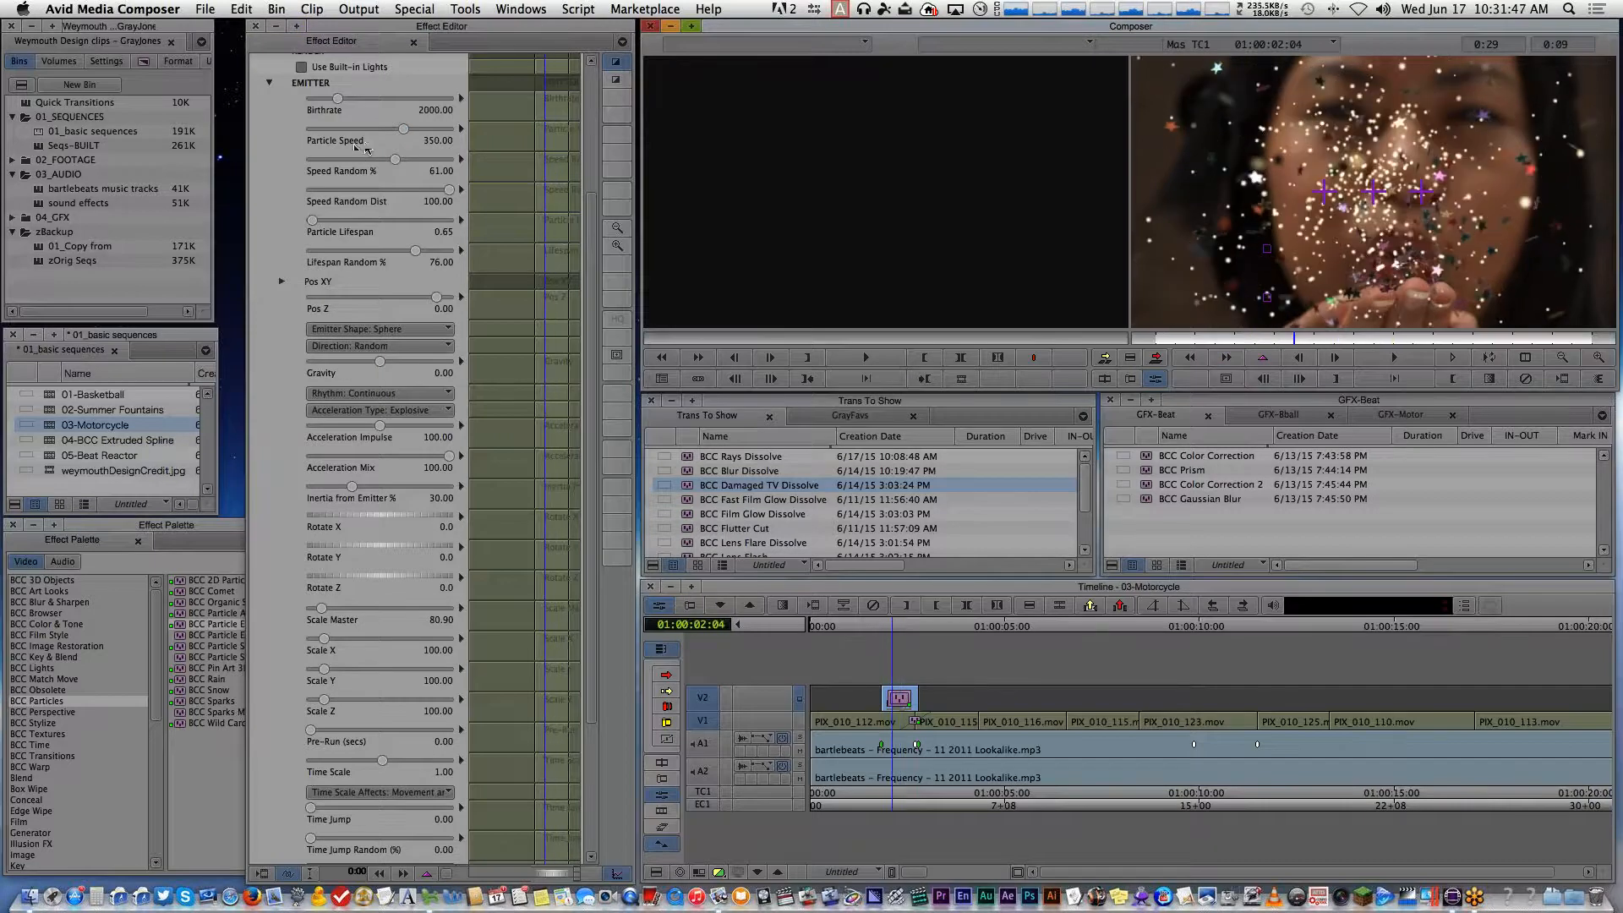
# Set the emitter's Particle Speed to 275 and review the burst at 01:00:01:29
pyautogui.moveTo(406, 128); pyautogui.dragTo(399, 131)
pyautogui.press('Left')
pyautogui.press('Left')
pyautogui.press('Left')
pyautogui.press('Left')
pyautogui.press('space')
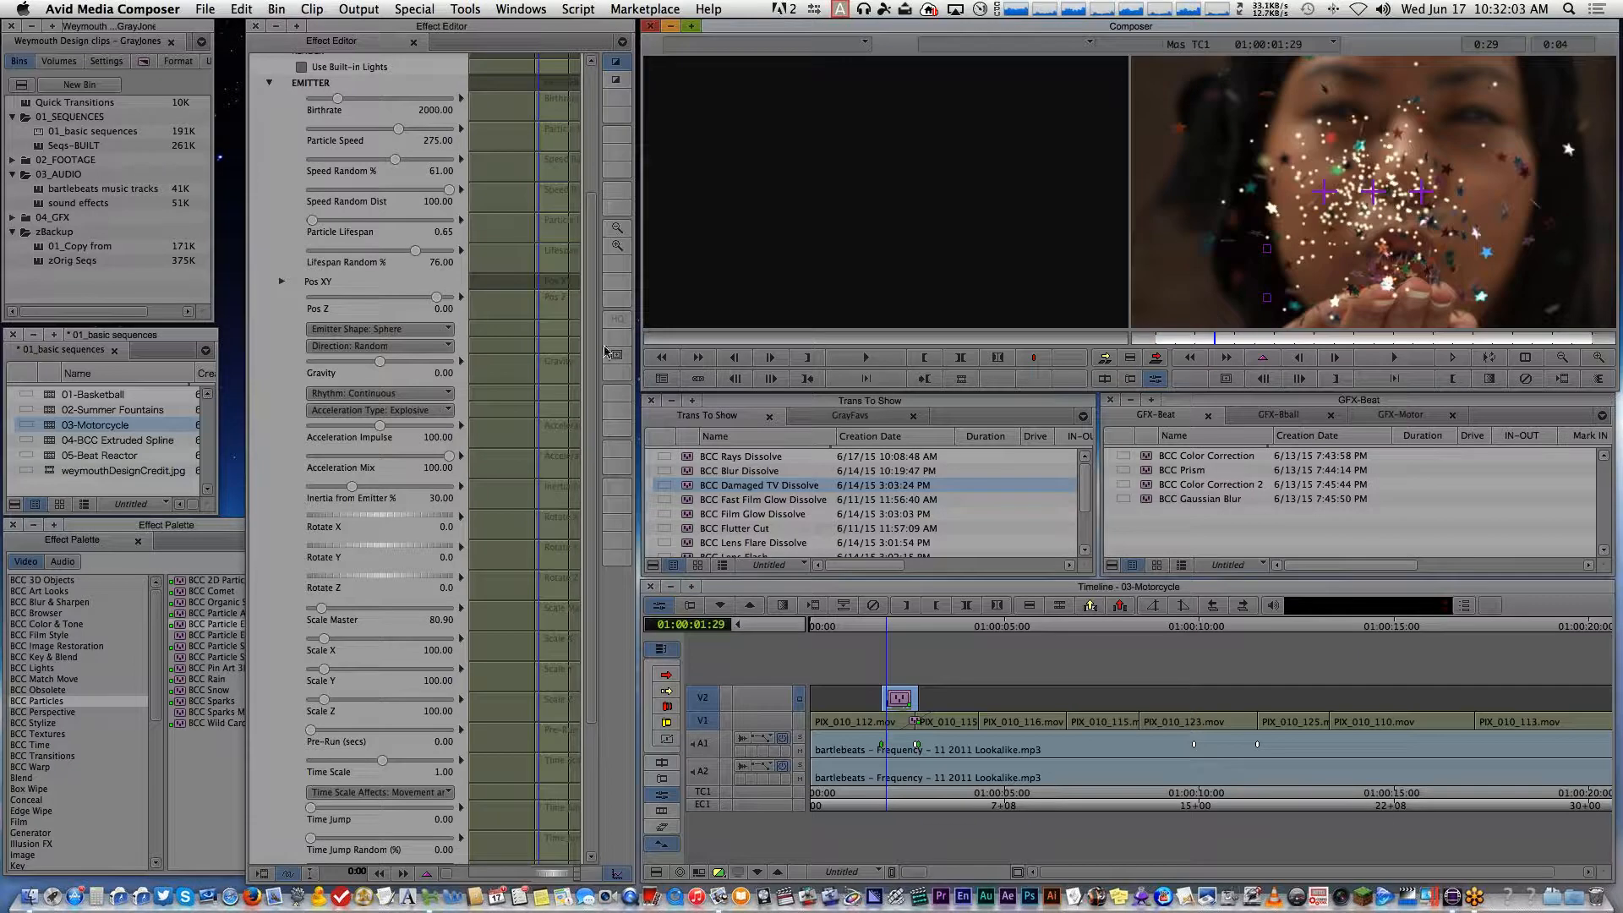
# Widen the emitter by setting Scale X to about 312.5 and Scale Y to about 218.8
pyautogui.moveTo(321, 644)
pyautogui.mouseDown()
pyautogui.moveTo(343, 646)
pyautogui.moveTo(341, 667)
pyautogui.mouseUp()
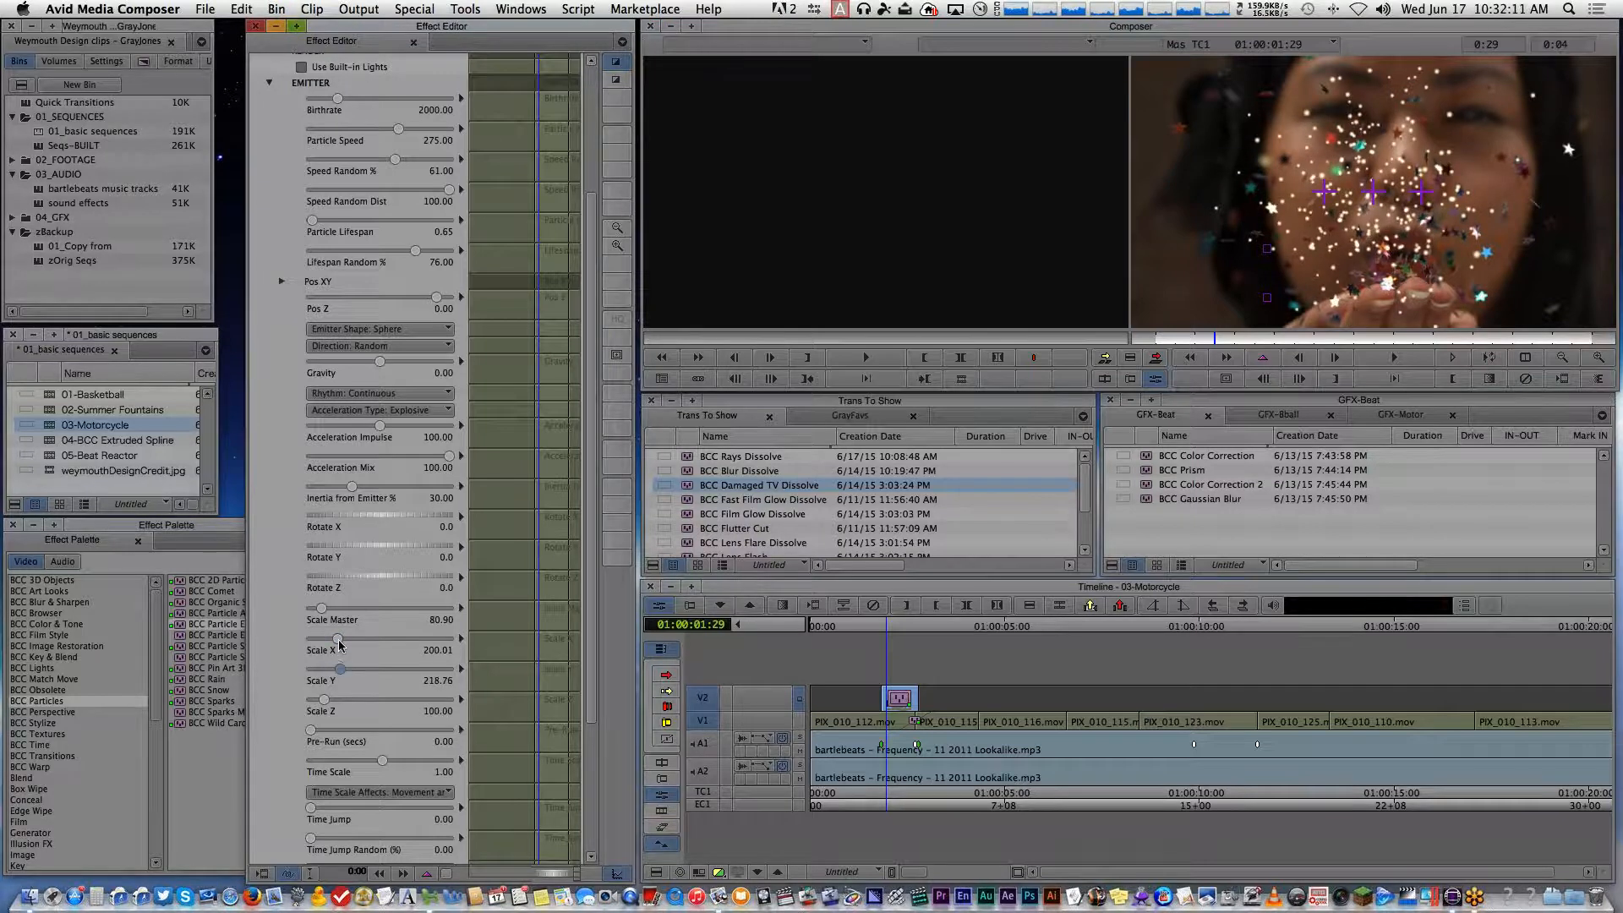
pyautogui.moveTo(338, 638); pyautogui.dragTo(357, 639)
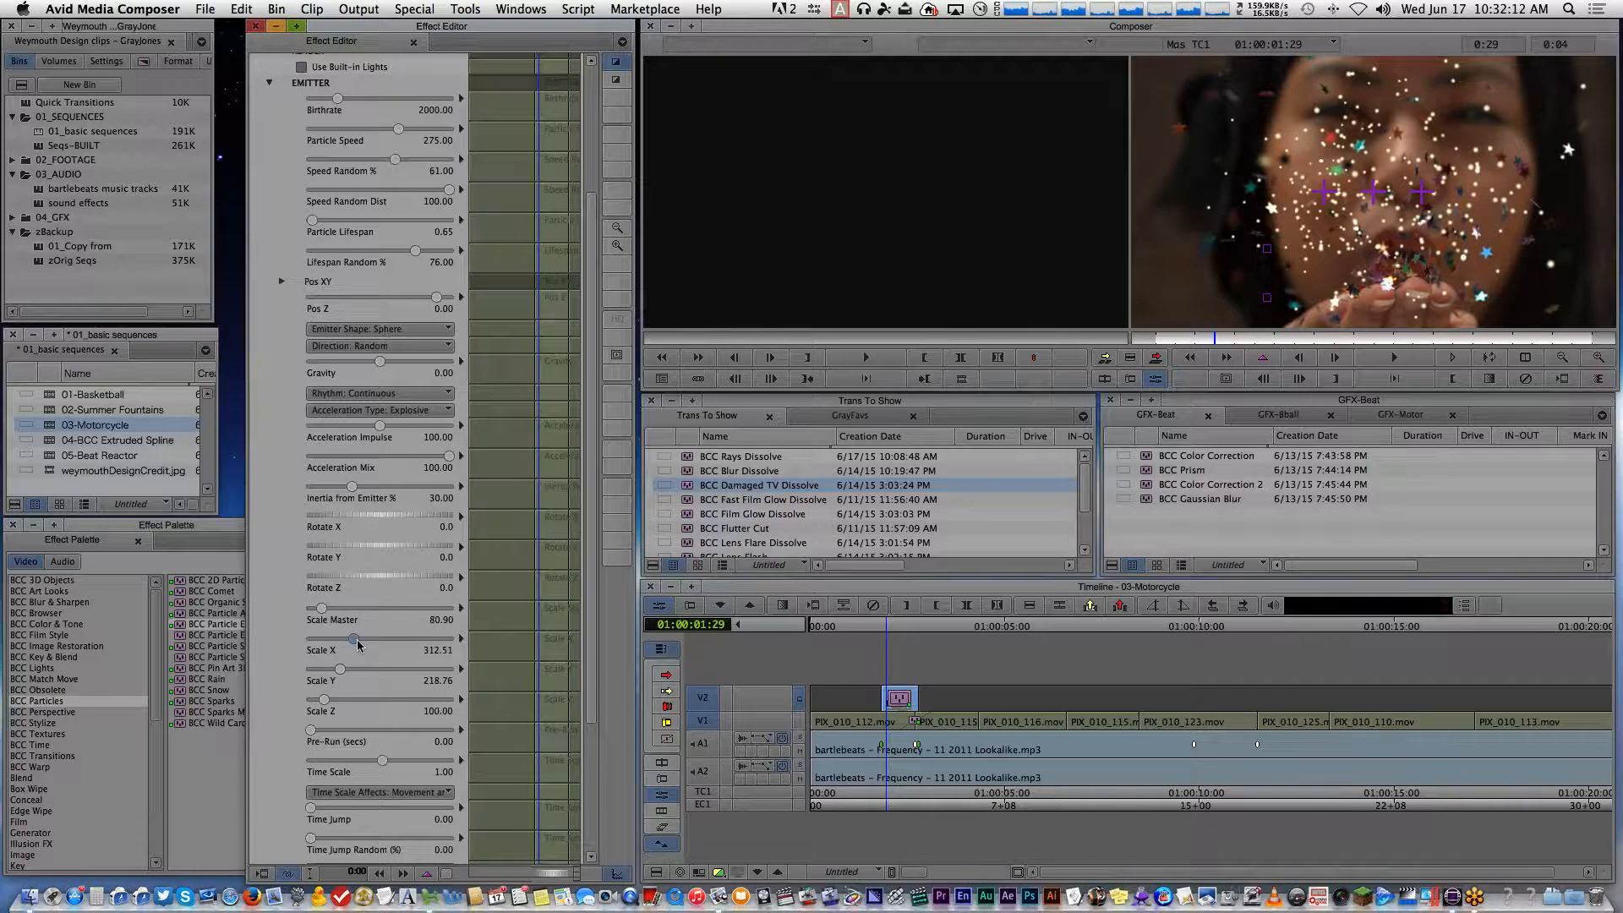
# Expand the Particles parameters of the emitter and enlarge the particle Size to about 40.62
pyautogui.scroll(-5, 264, 689)
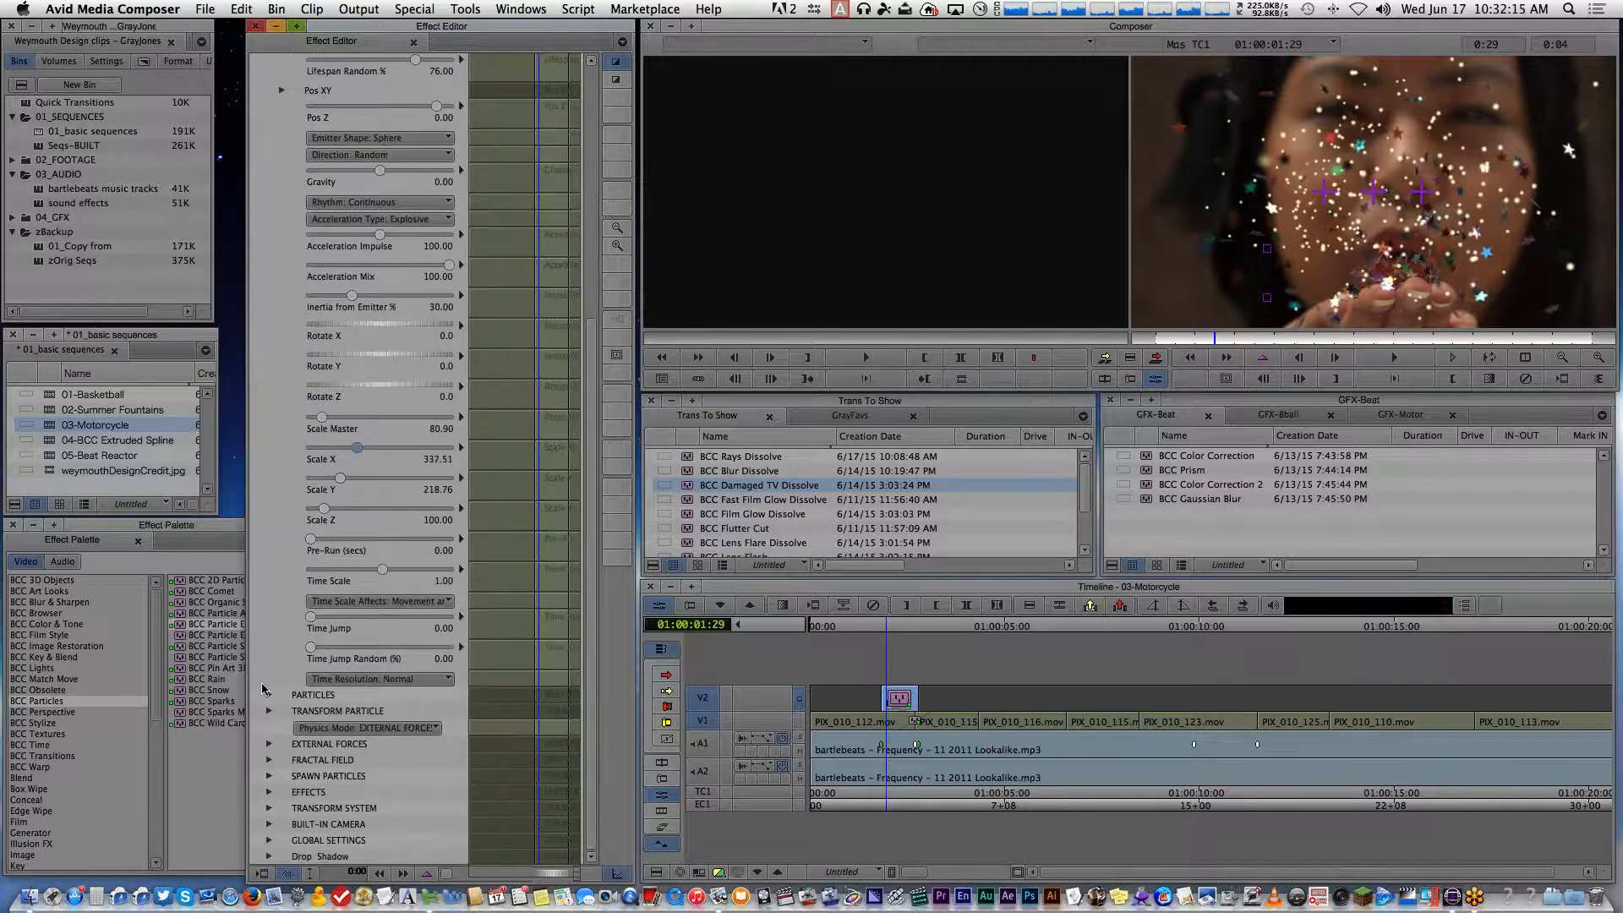
pyautogui.click(269, 696)
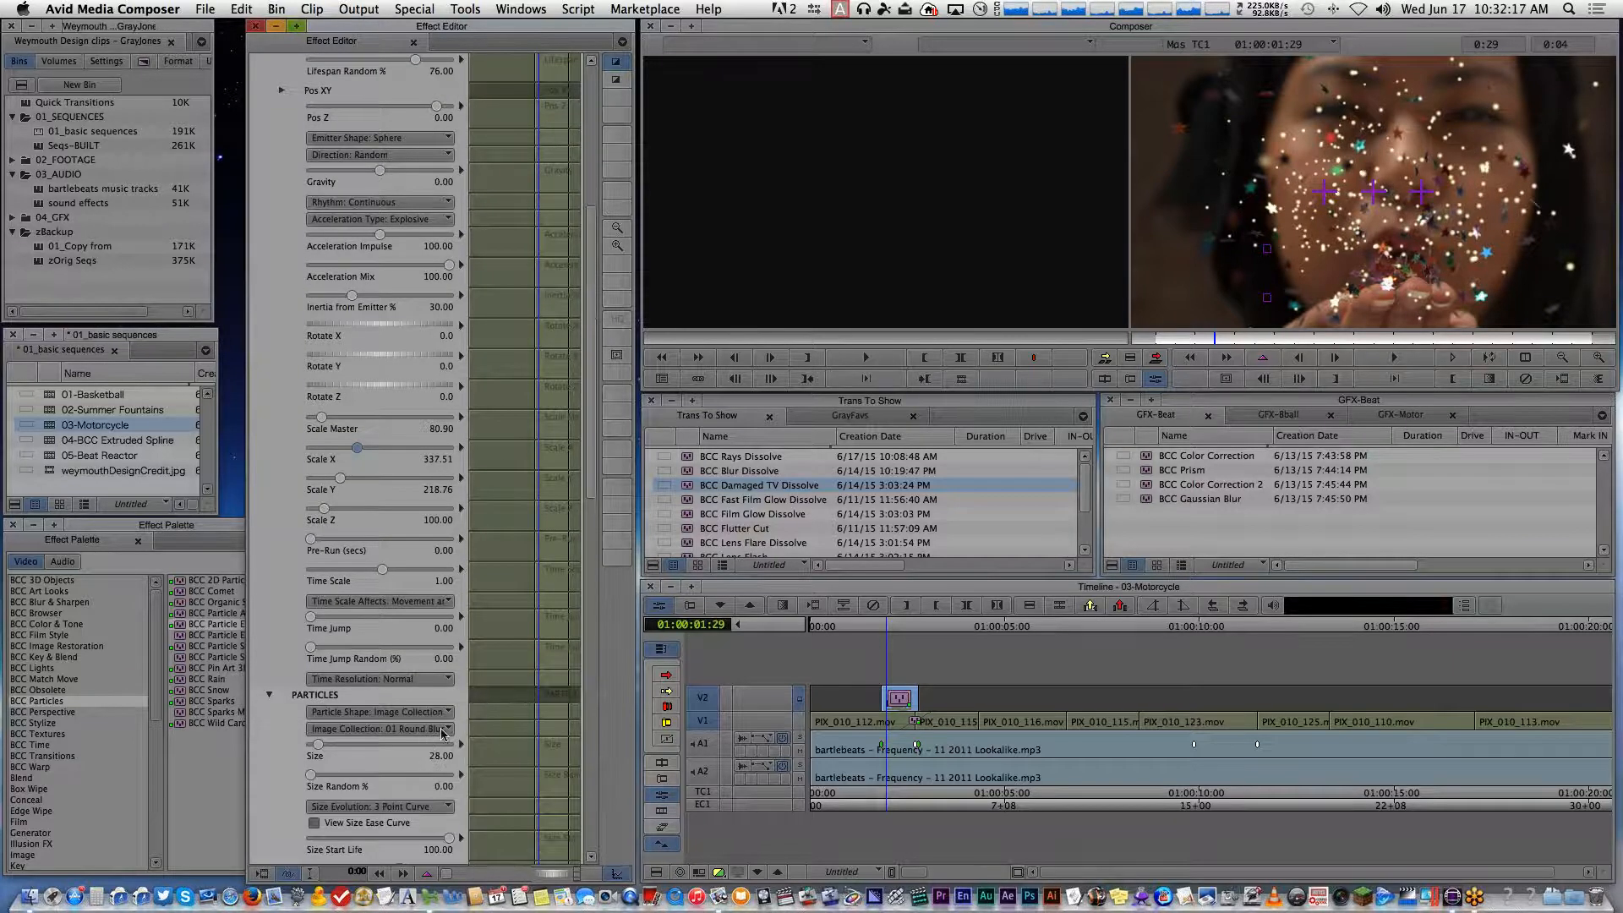
pyautogui.moveTo(318, 751); pyautogui.dragTo(322, 750)
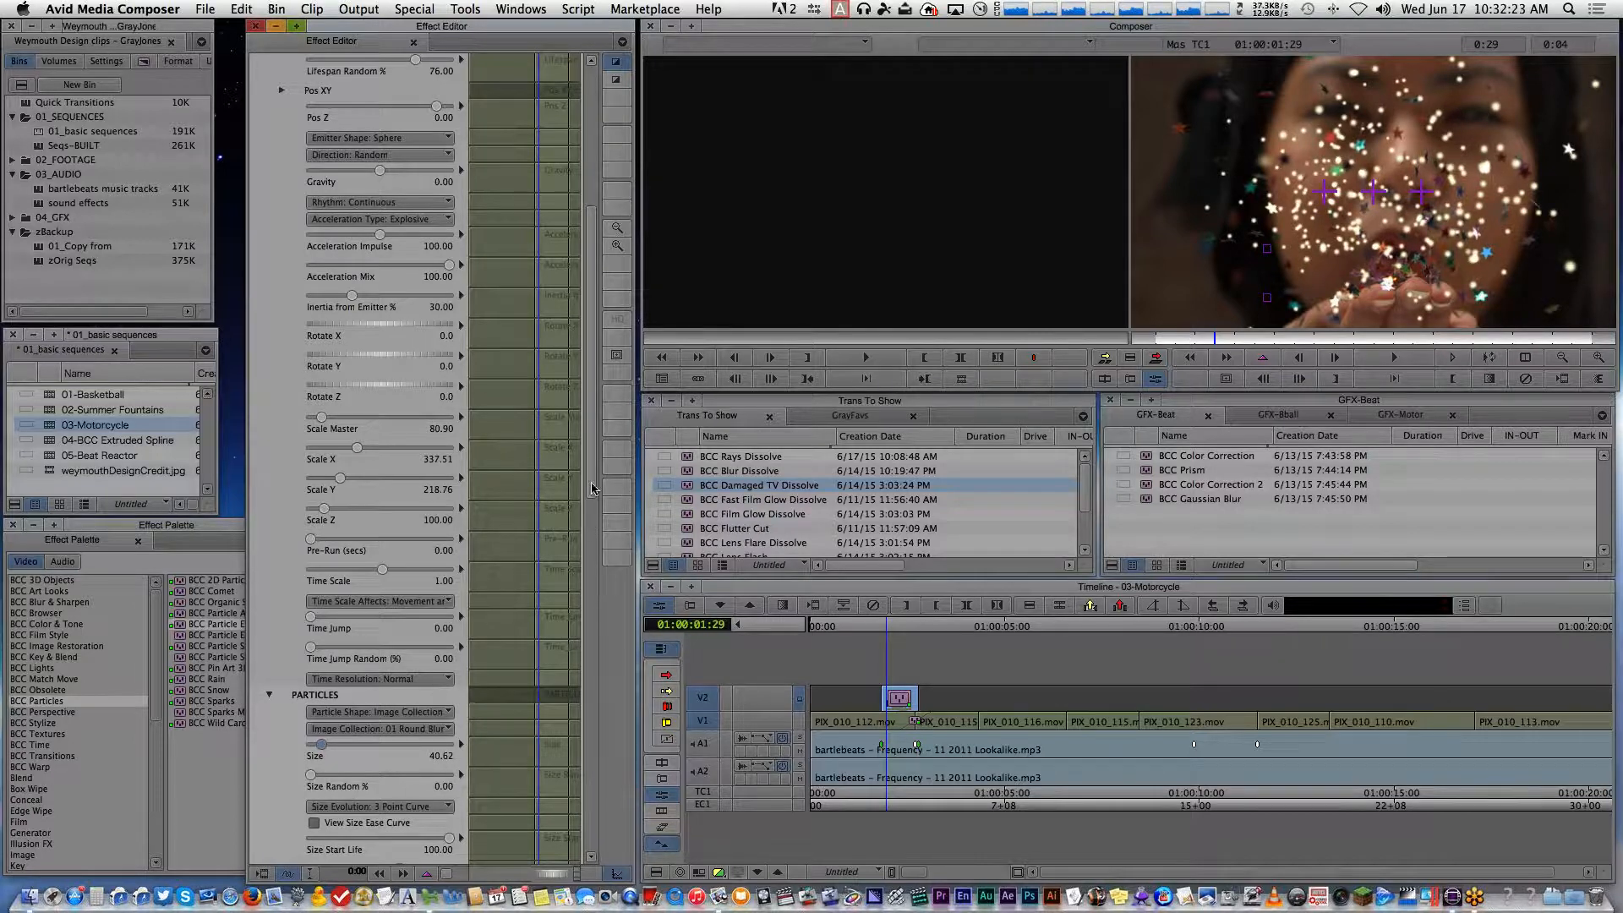
# Set the emitter's Birthrate to about 1312.5 and Particle Speed to about 187.5 while viewing 01:00:02:00
pyautogui.scroll(-10, 569, 642)
pyautogui.scroll(17, 569, 643)
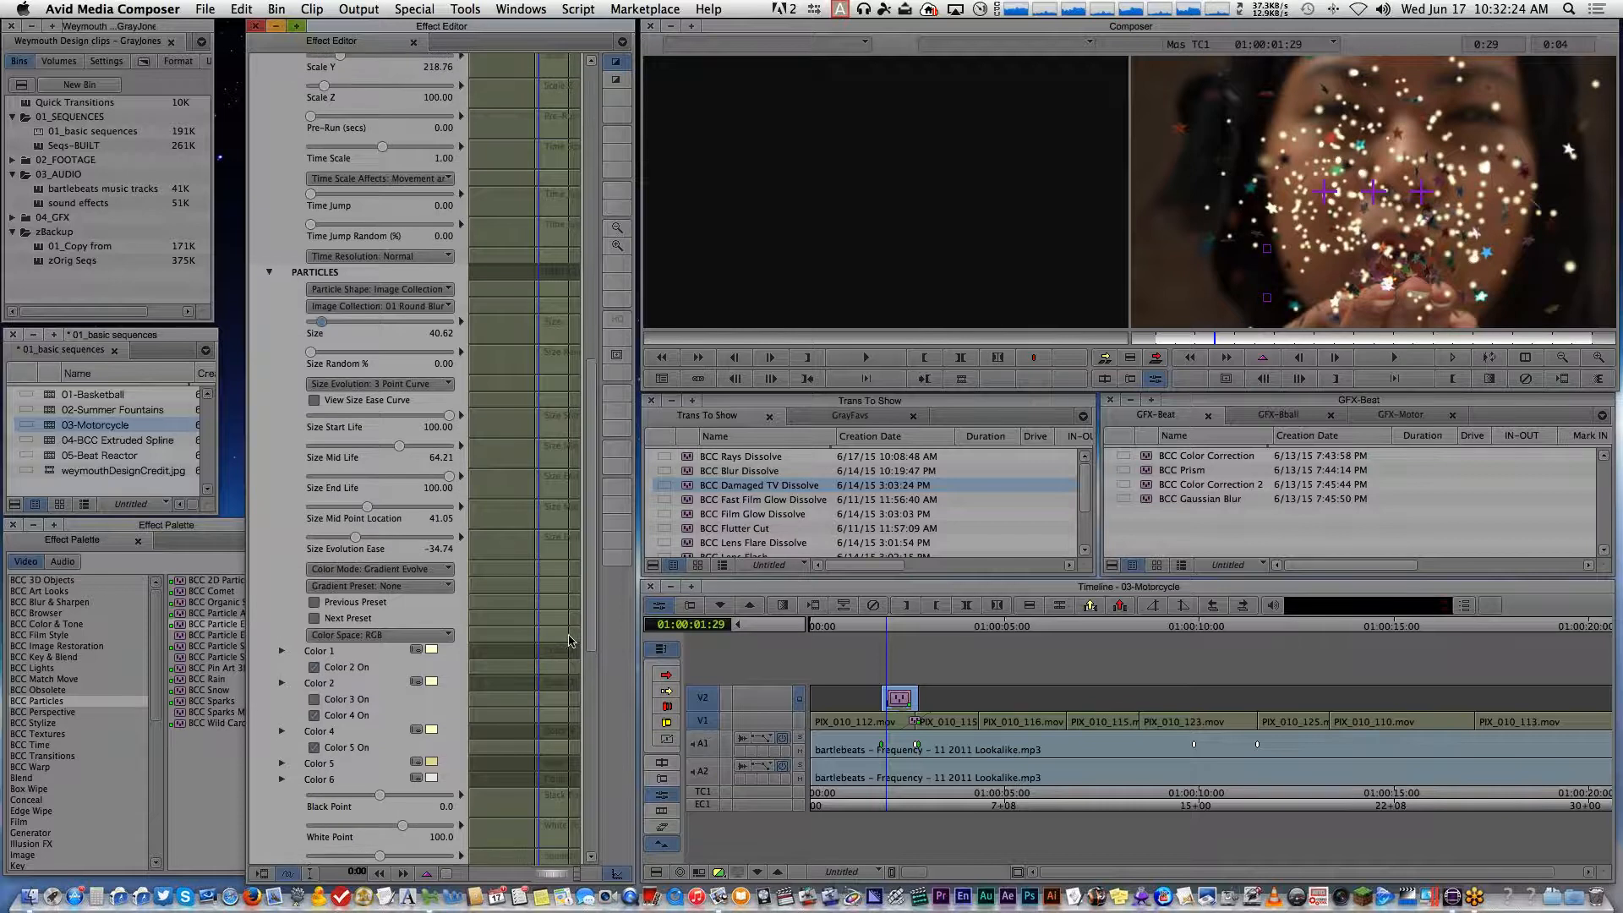
pyautogui.scroll(1, 557, 372)
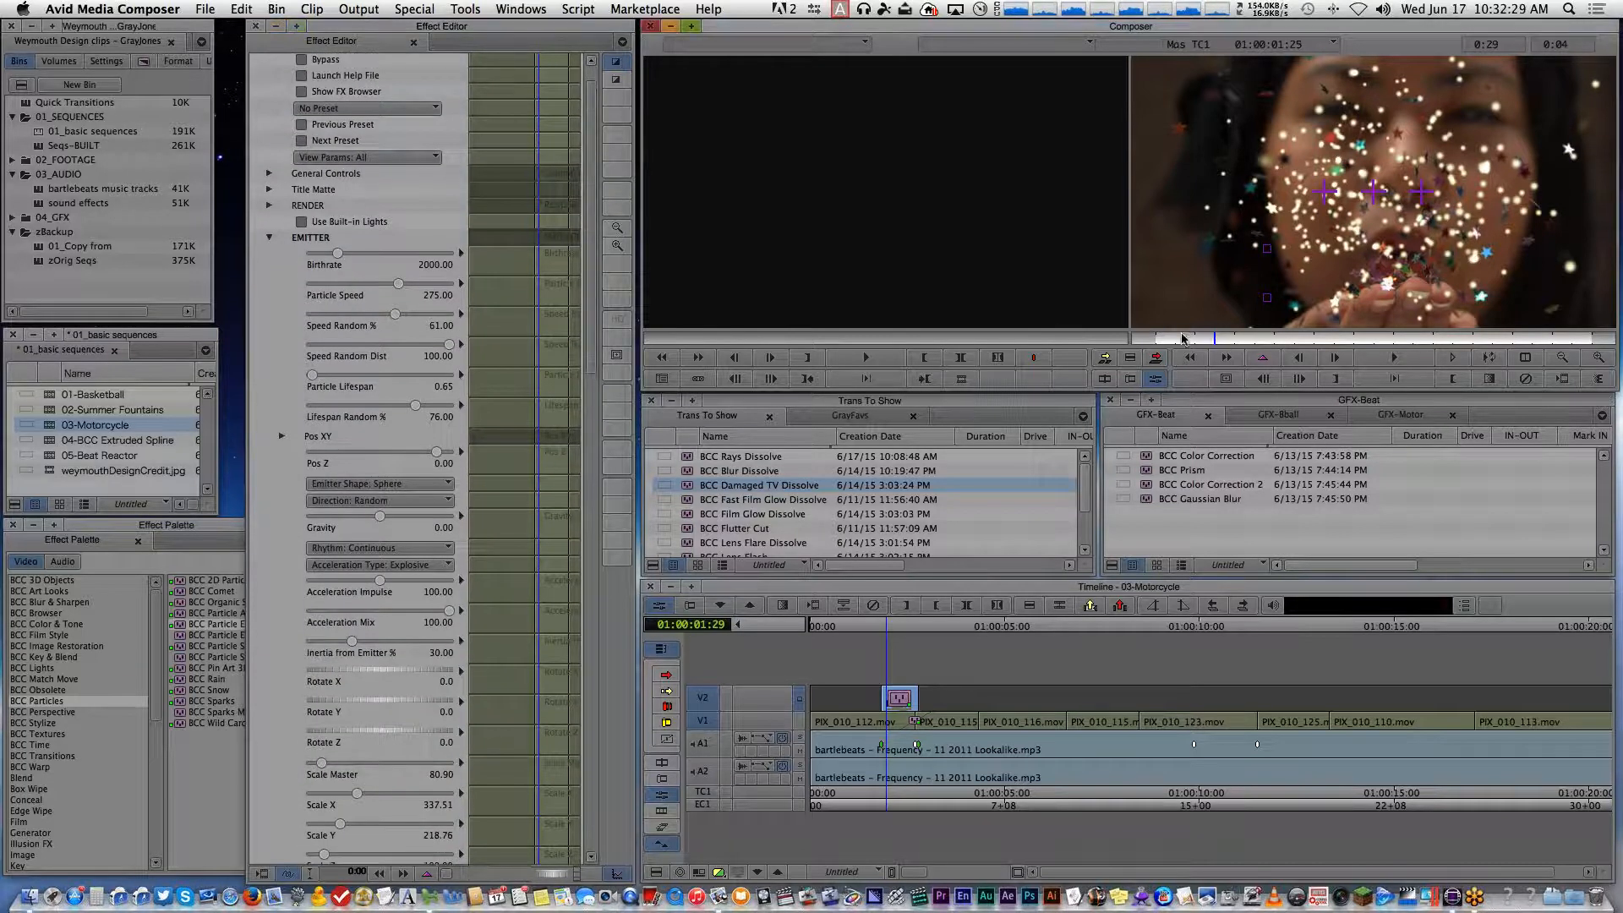
pyautogui.press('Right')
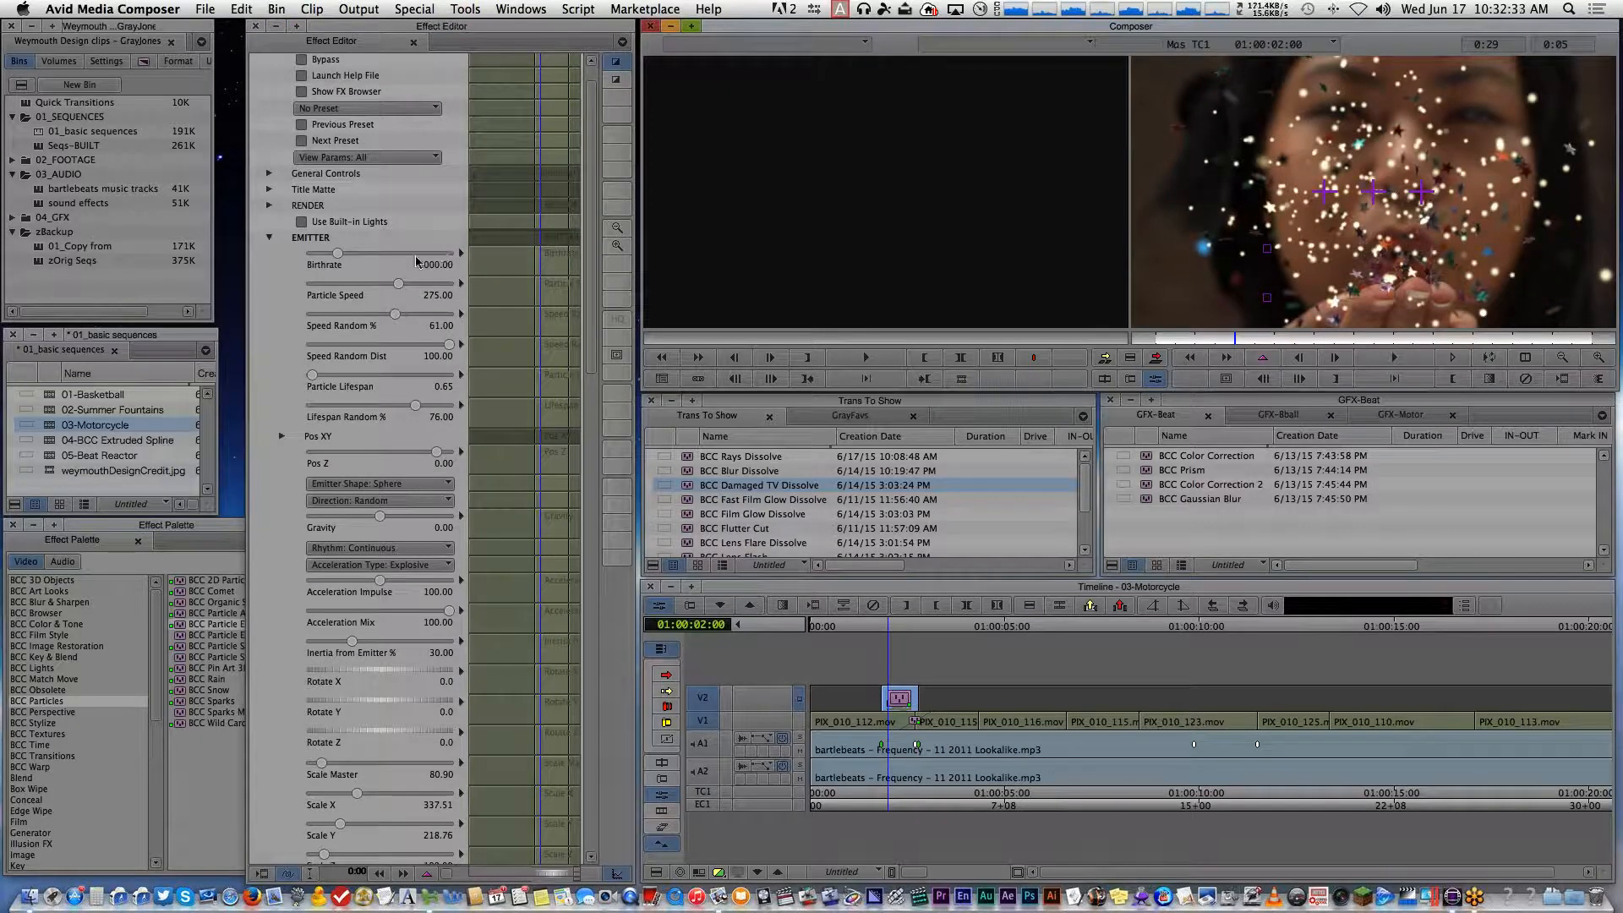
pyautogui.moveTo(395, 285)
pyautogui.mouseDown()
pyautogui.moveTo(327, 254)
pyautogui.moveTo(391, 285)
pyautogui.mouseUp()
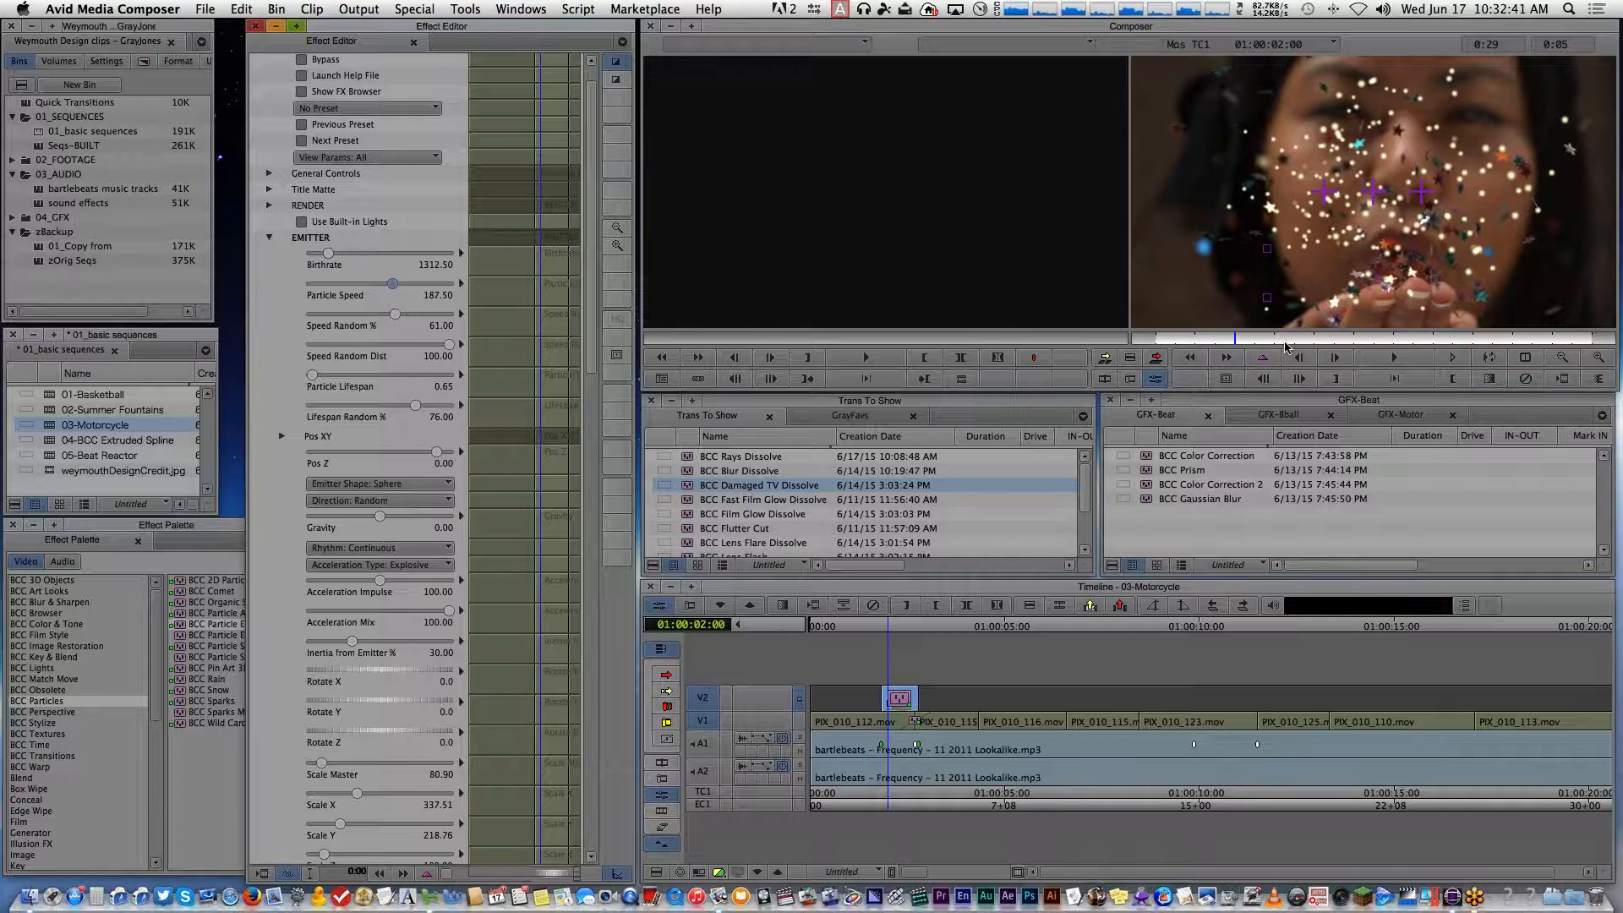
# Scrub and step through the V2 particle effect around 01:00:02:11 to check the particles against the lens flare
pyautogui.moveTo(1242, 340); pyautogui.dragTo(1393, 339)
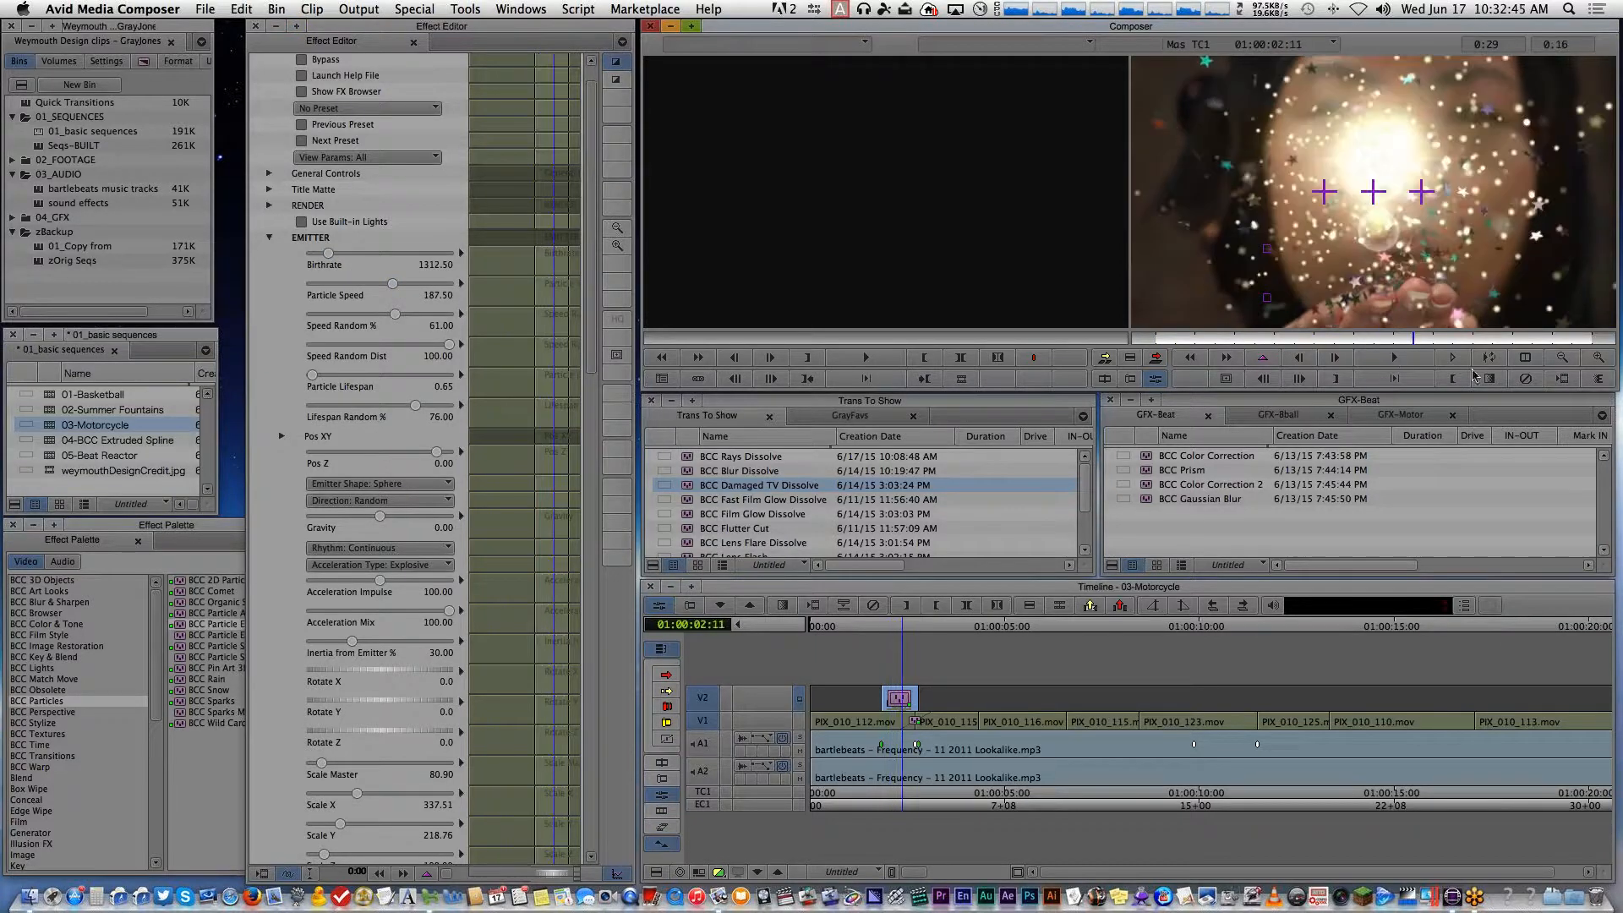
pyautogui.click(1403, 362)
pyautogui.press('Left')
pyautogui.click(1398, 359)
pyautogui.press('Left')
pyautogui.press('Left')
pyautogui.press('Left')
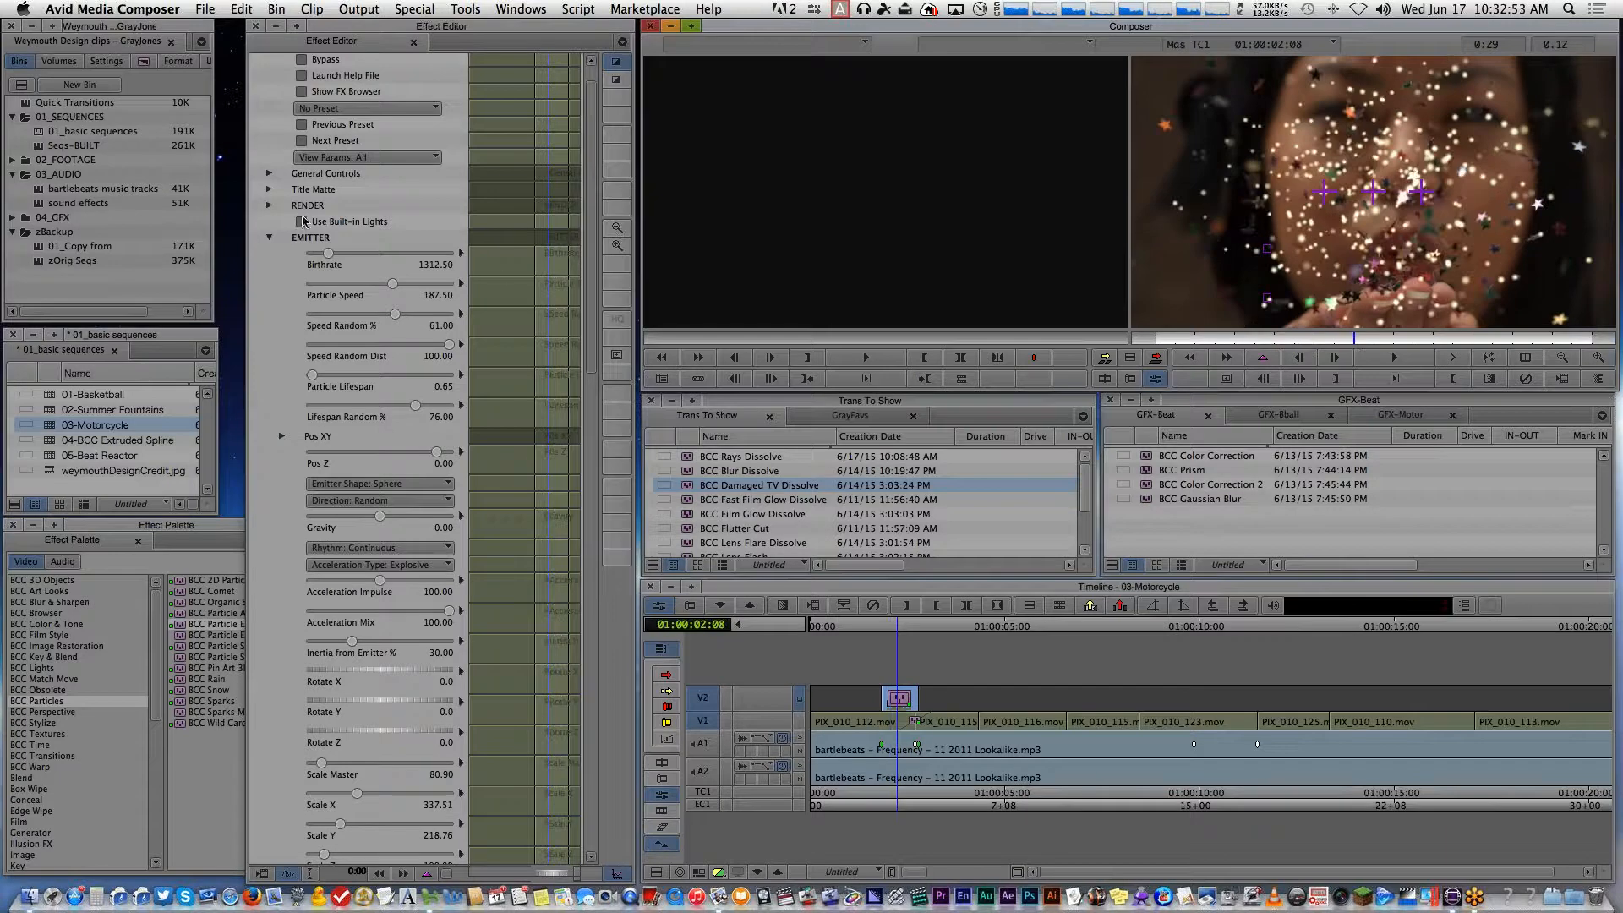
# Reduce the emitter's Particle Speed to about 137.5 and Birthrate to about 500, scrubbing the effect to check the burst
pyautogui.moveTo(335, 257); pyautogui.dragTo(386, 287)
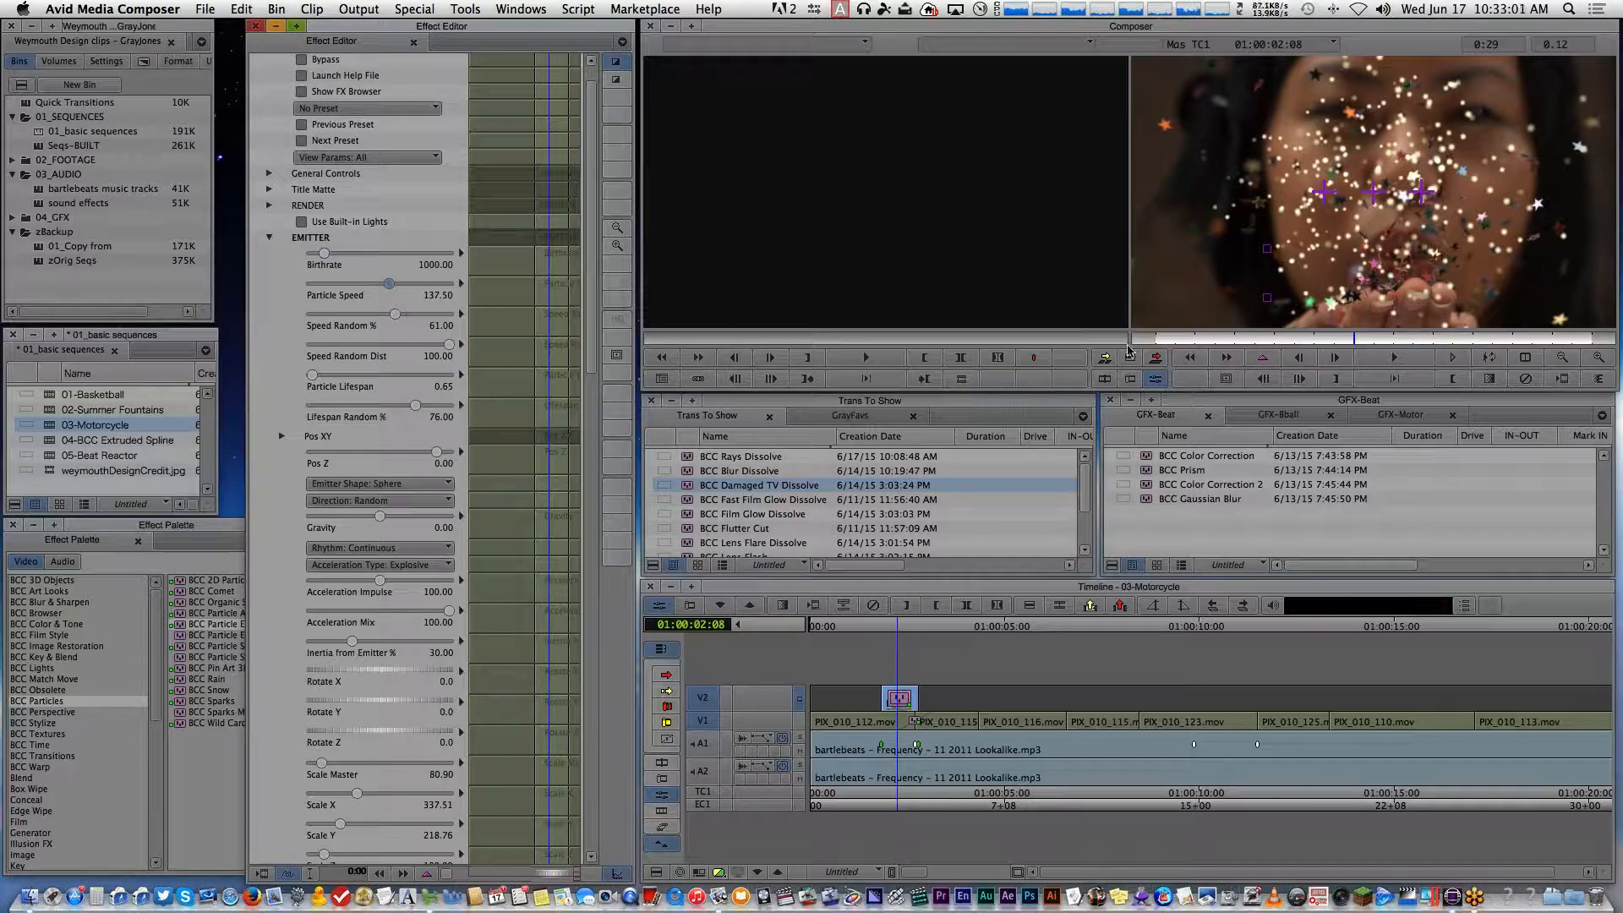
pyautogui.click(1166, 341)
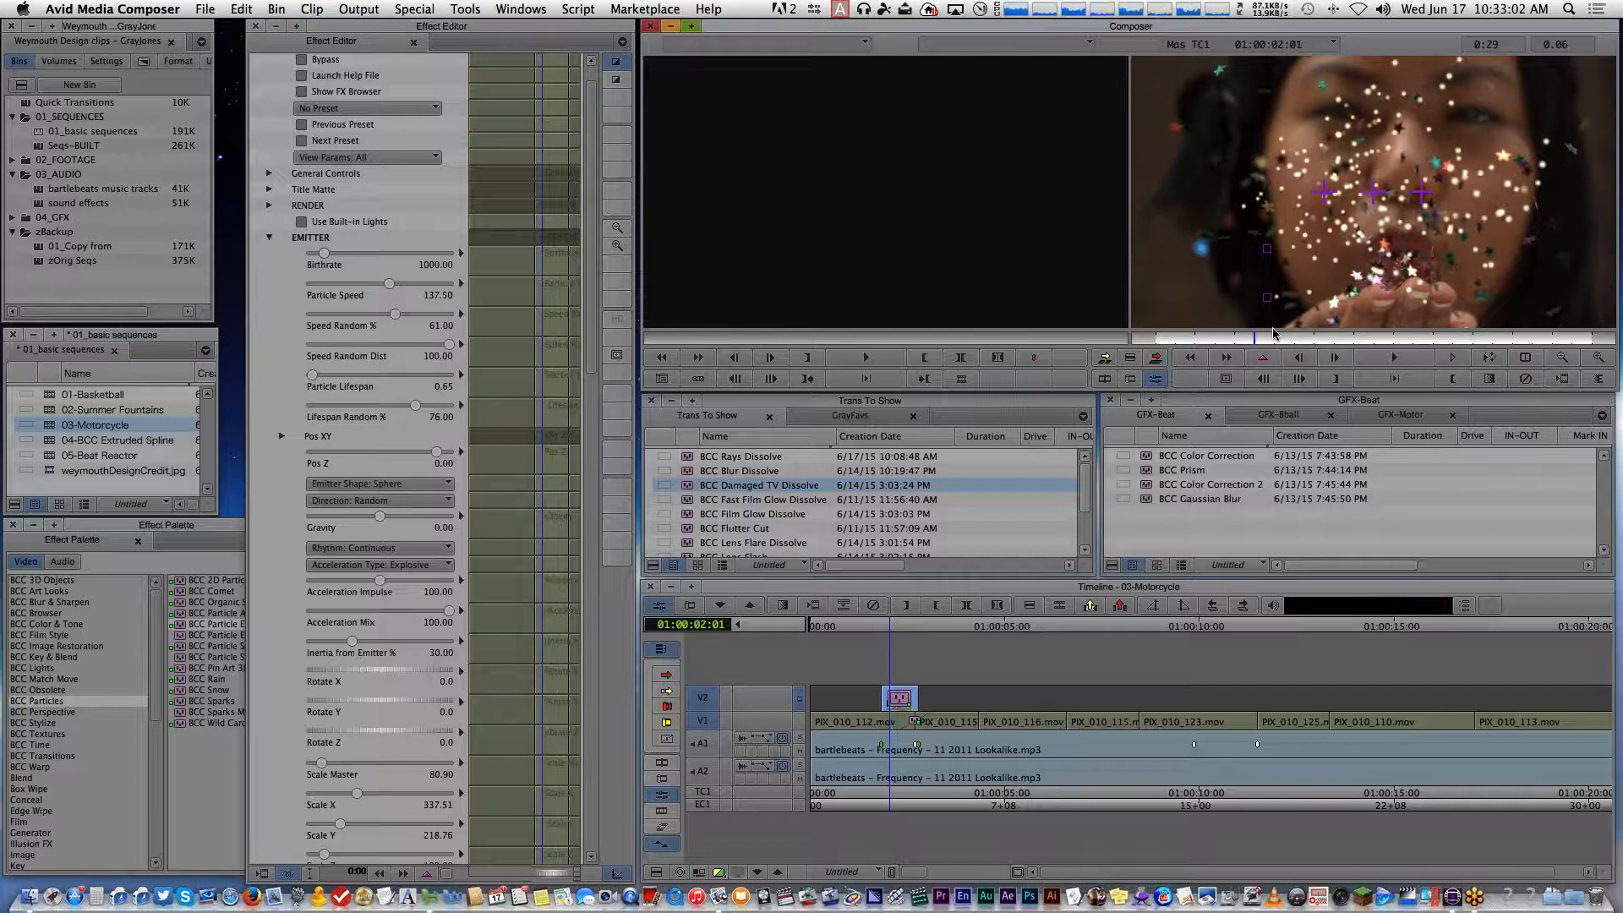
pyautogui.press('space')
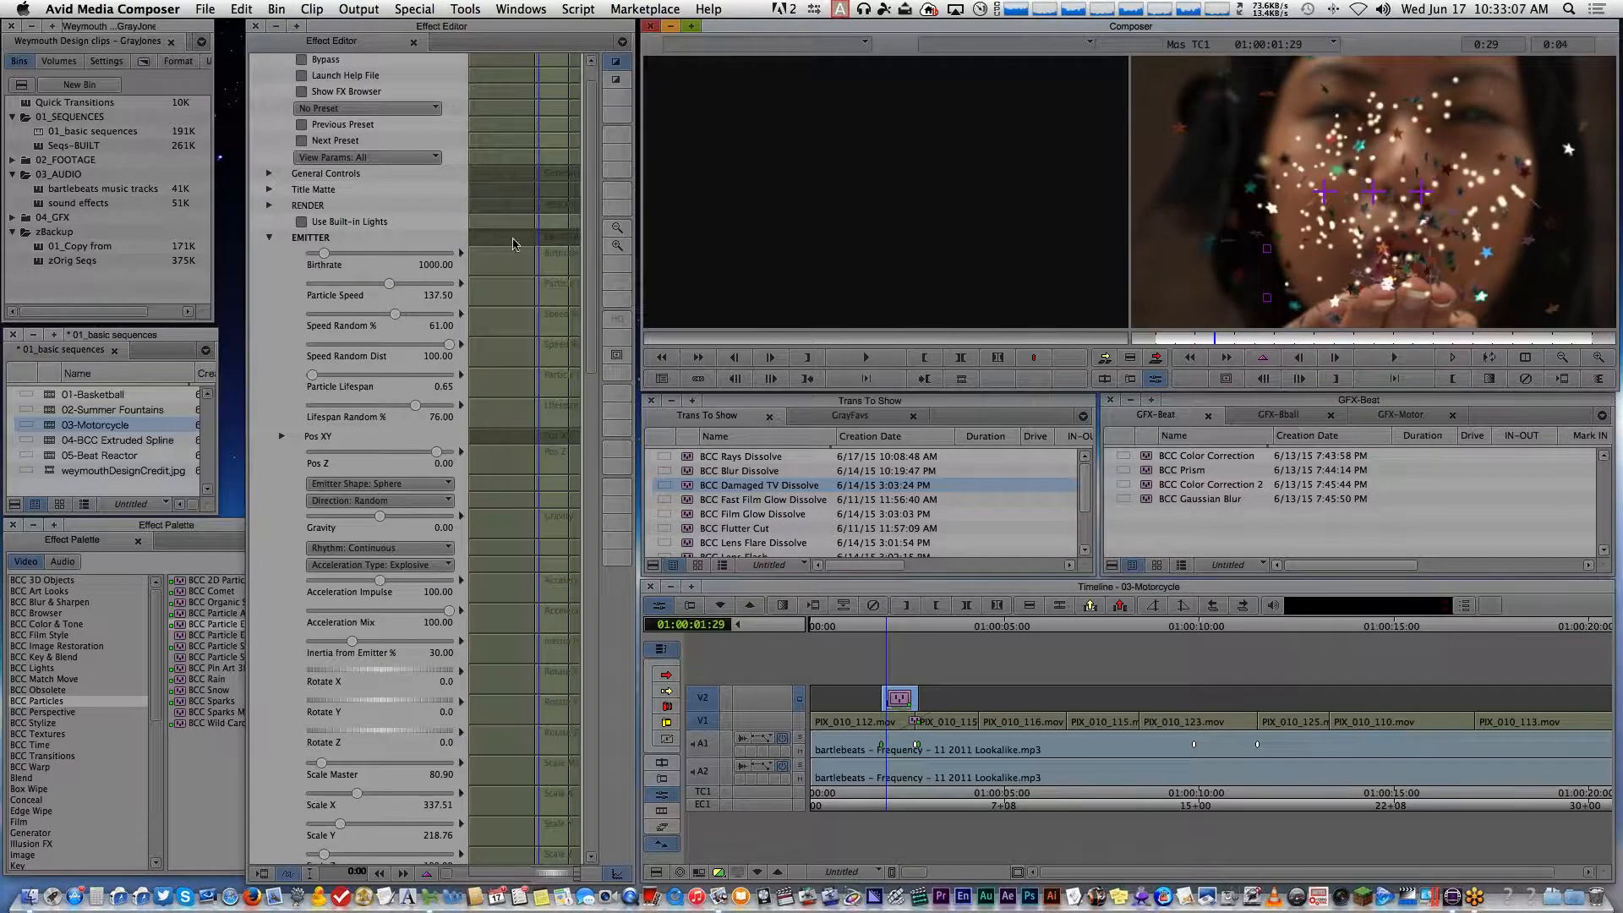
pyautogui.moveTo(326, 256); pyautogui.dragTo(317, 255)
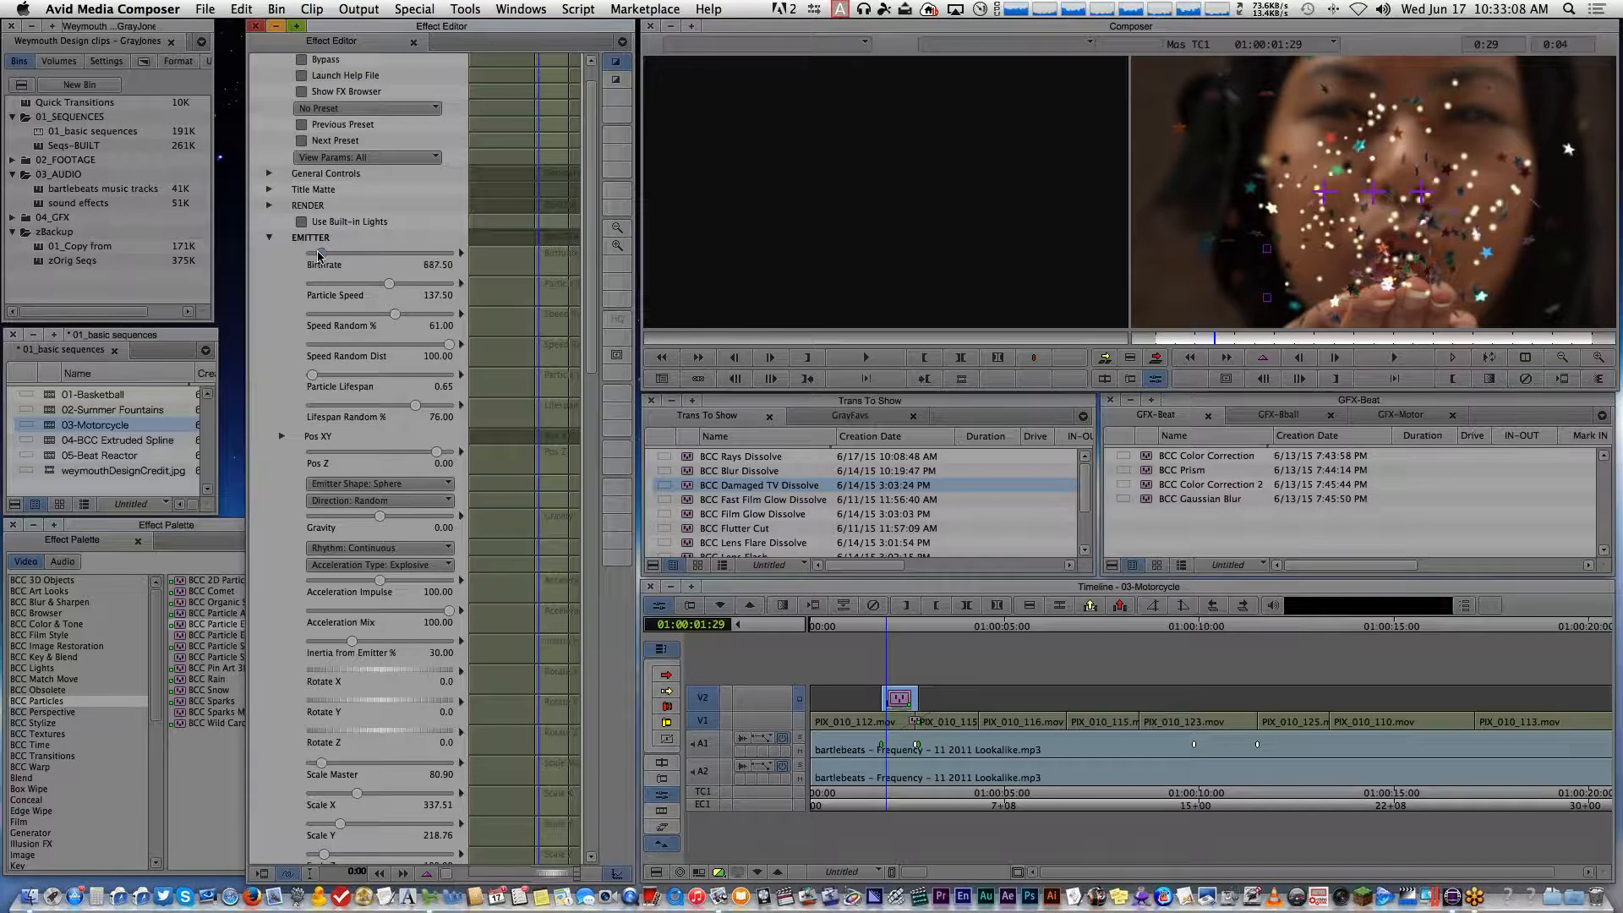
pyautogui.click(1183, 336)
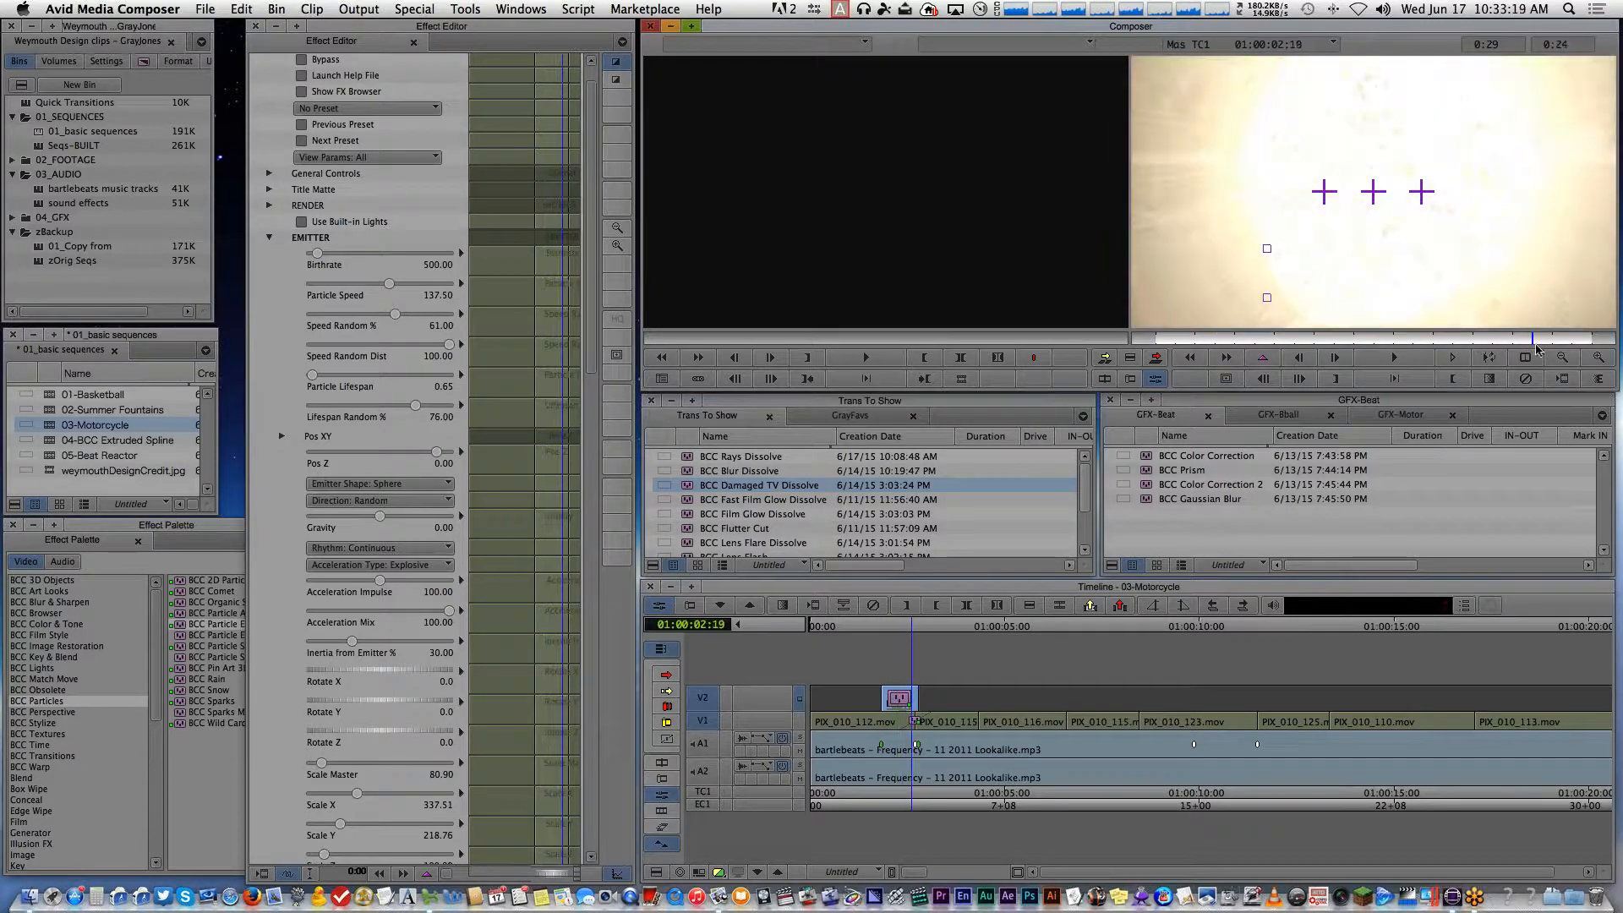
# Add a 6-frame Dissolve centred on the cut at the end of the V2 particle effect
pyautogui.click(923, 805)
pyautogui.press('\\')
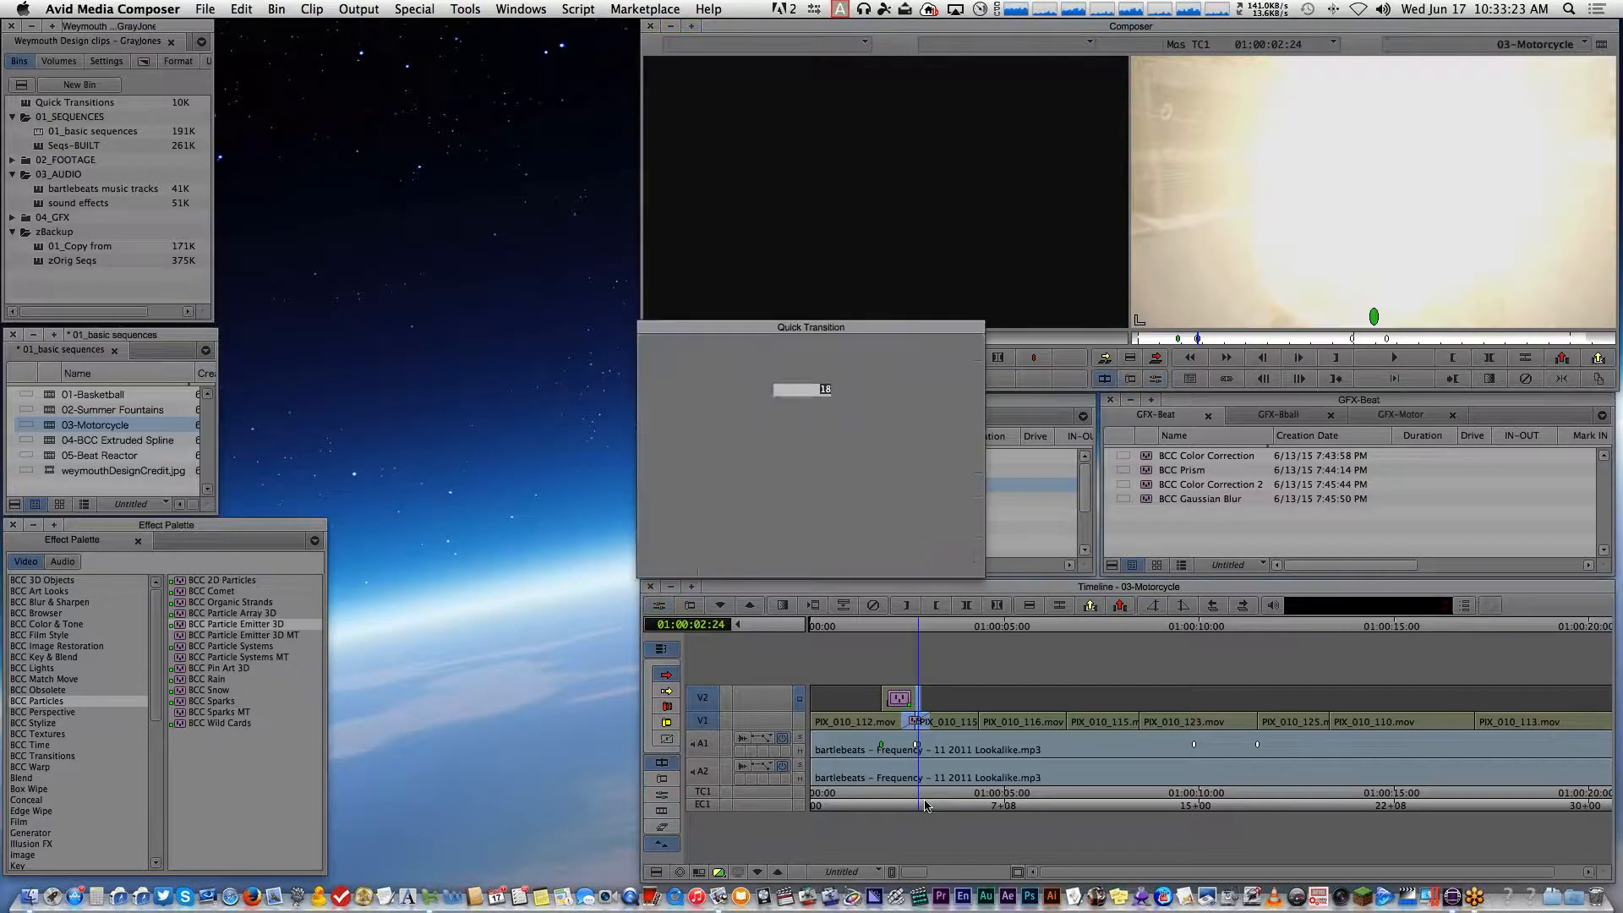
pyautogui.write('6')
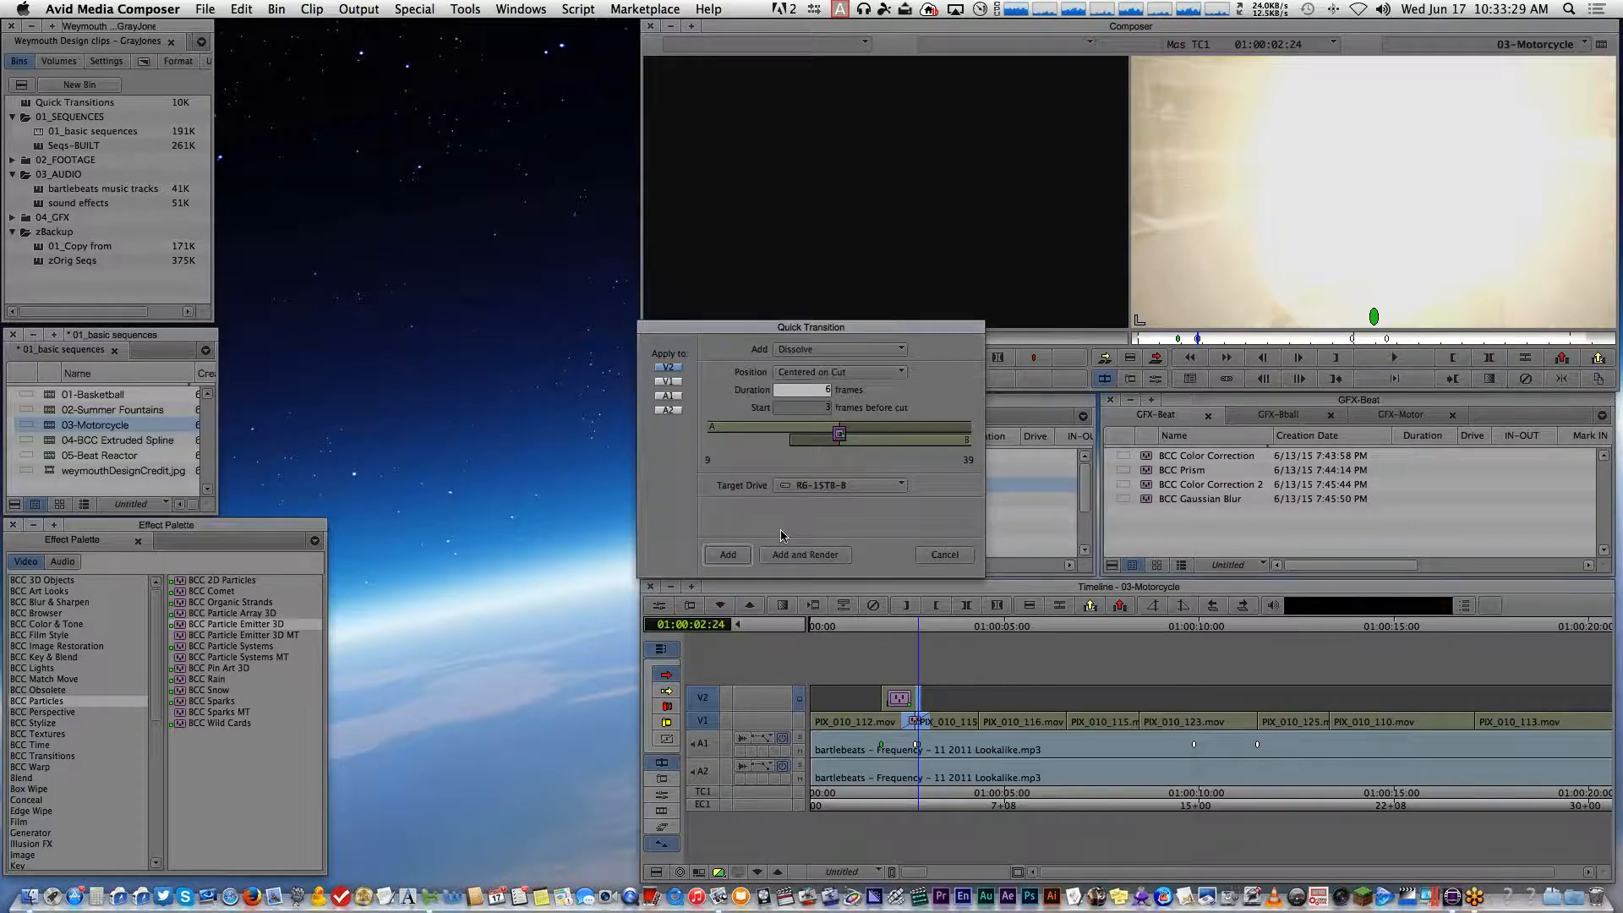
pyautogui.click(731, 554)
# Step frame by frame through the end of the particle effect and the lens flare into the motorcycle shot
pyautogui.click(903, 803)
pyautogui.press('Right')
pyautogui.press('Right')
pyautogui.press('Right')
pyautogui.press('Right')
pyautogui.press('Right')
pyautogui.press('Right')
pyautogui.press('Right')
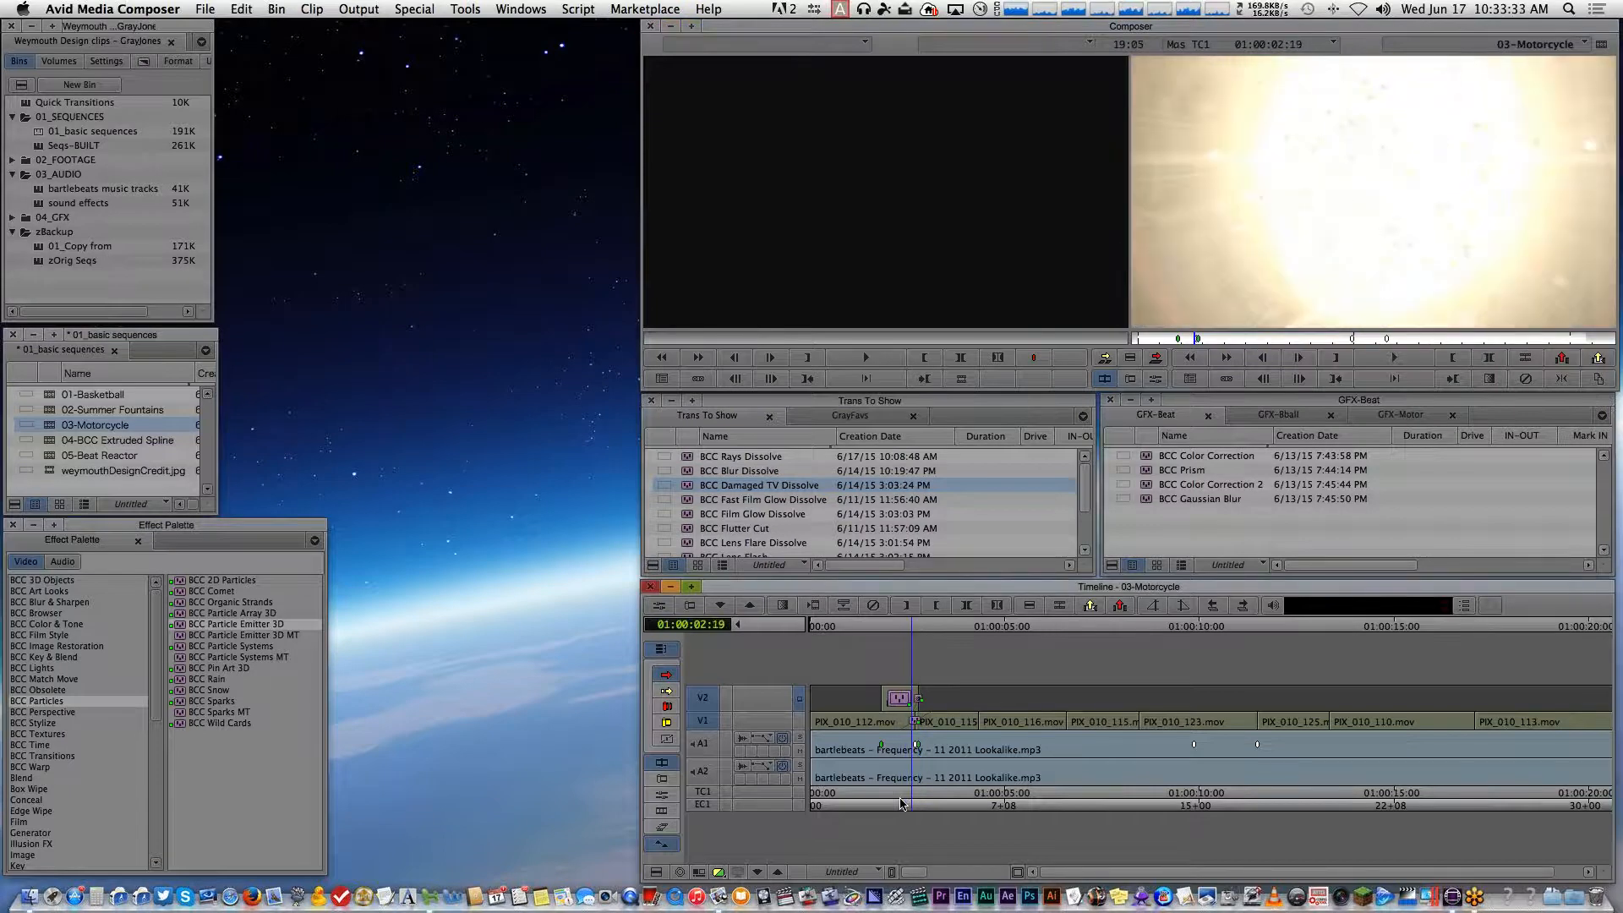
pyautogui.press('Right')
pyautogui.press('Right')
pyautogui.press('Right')
pyautogui.press('Right')
pyautogui.press('Right')
pyautogui.press('Right')
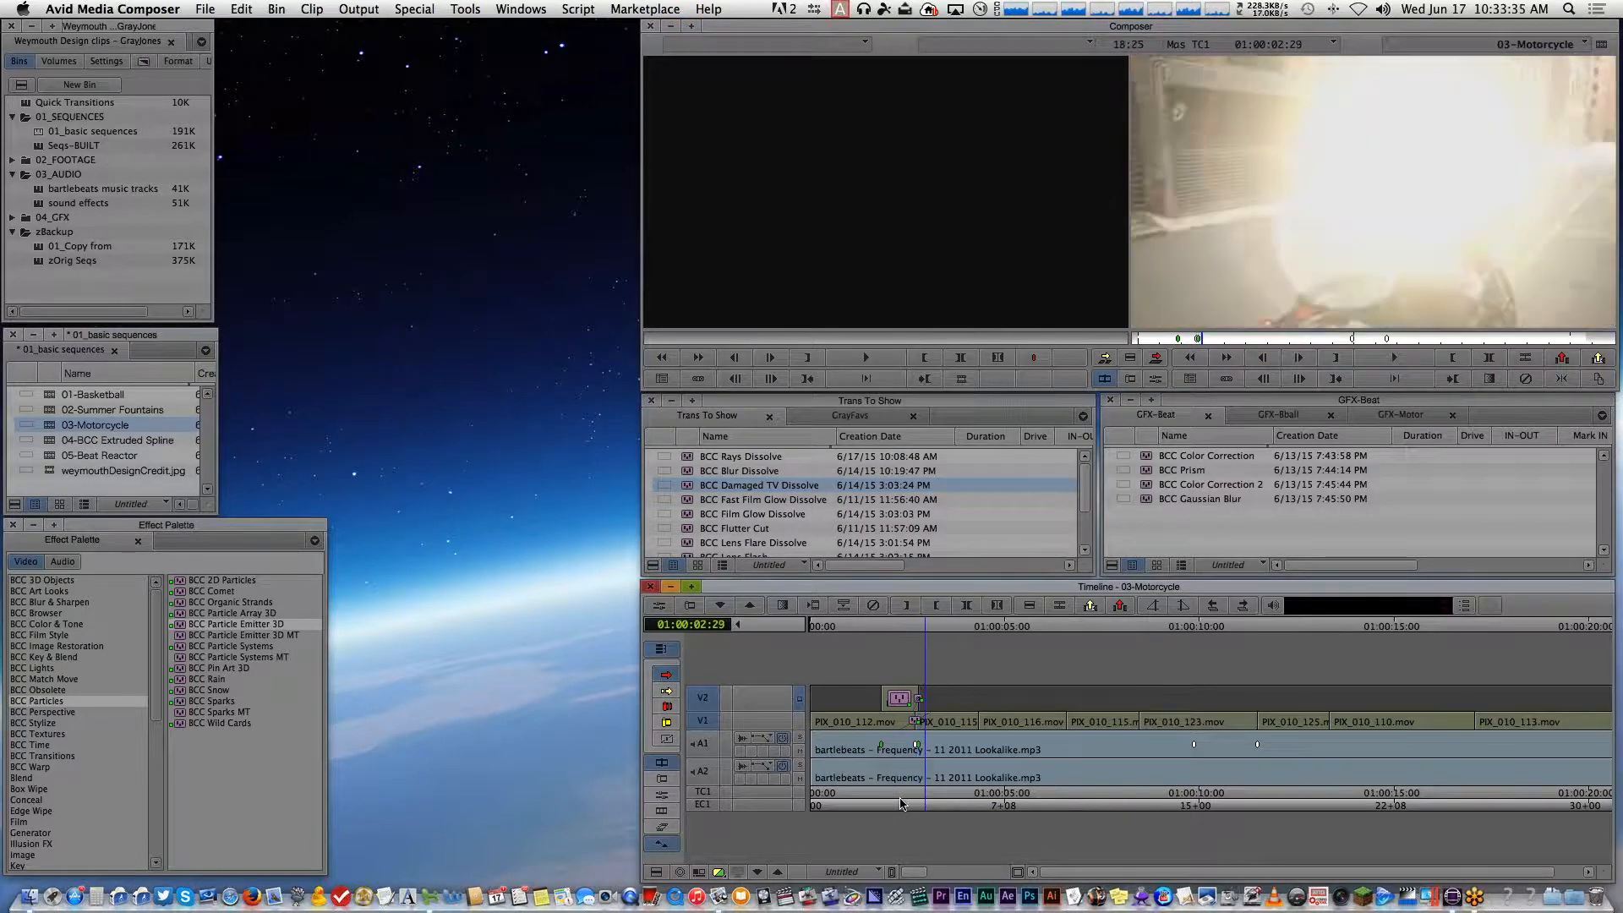
pyautogui.press('Right')
pyautogui.press('Right')
pyautogui.press('Right')
pyautogui.press('Right')
pyautogui.press('Right')
pyautogui.press('Right')
pyautogui.press('Right')
pyautogui.press('Right')
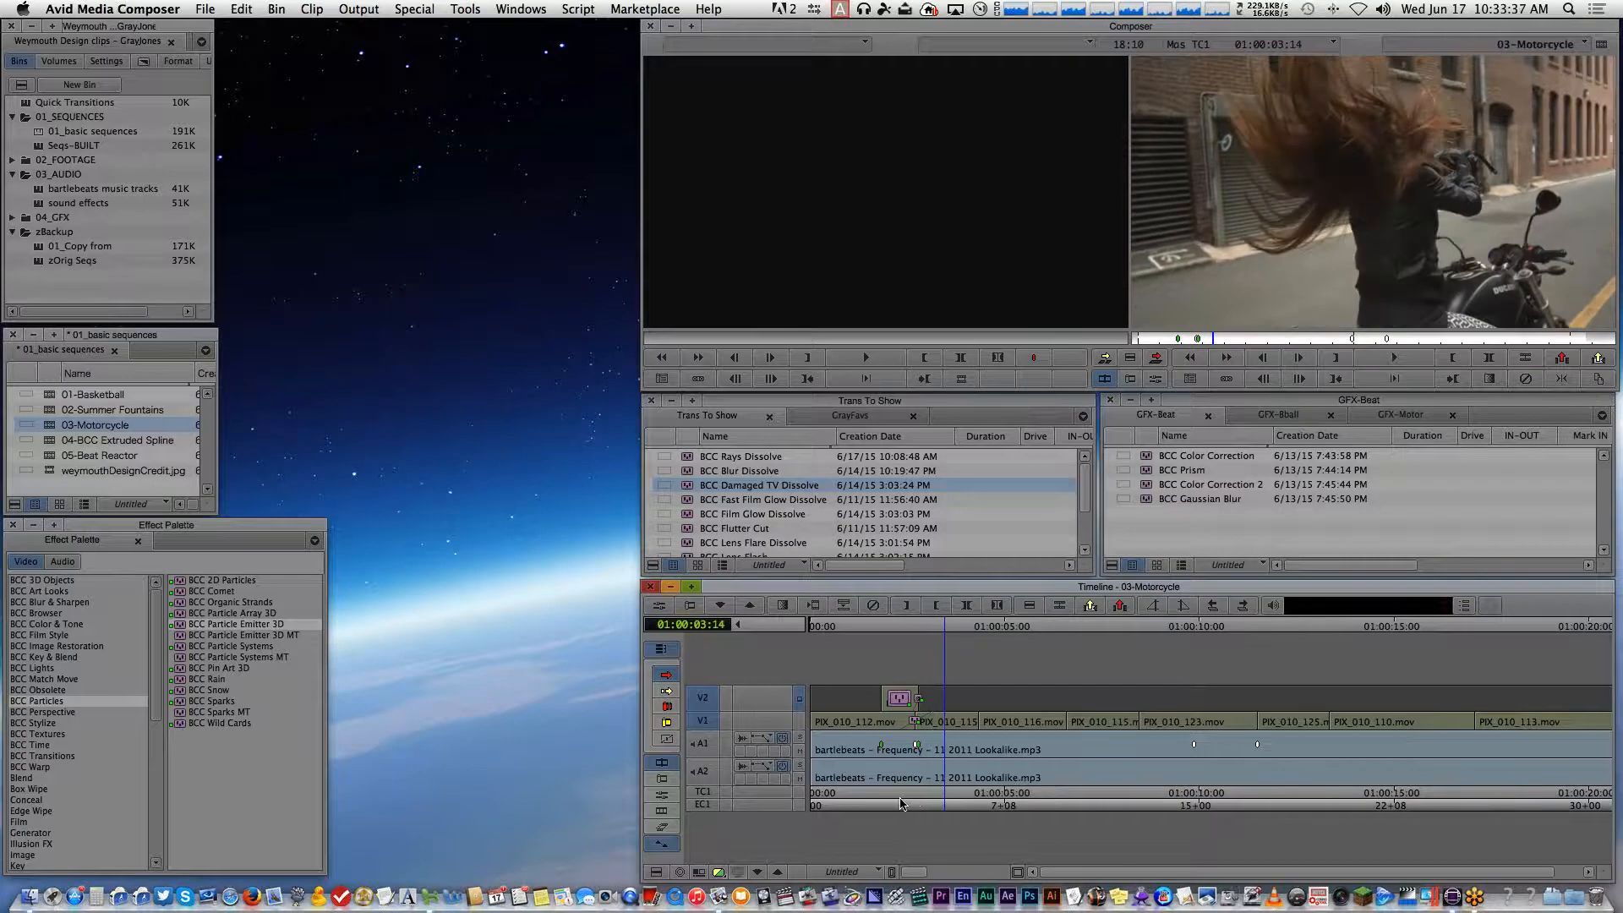
# Play the combined particle and lens flare transition twice from just before the V2 effect
pyautogui.click(871, 804)
pyautogui.press('space')
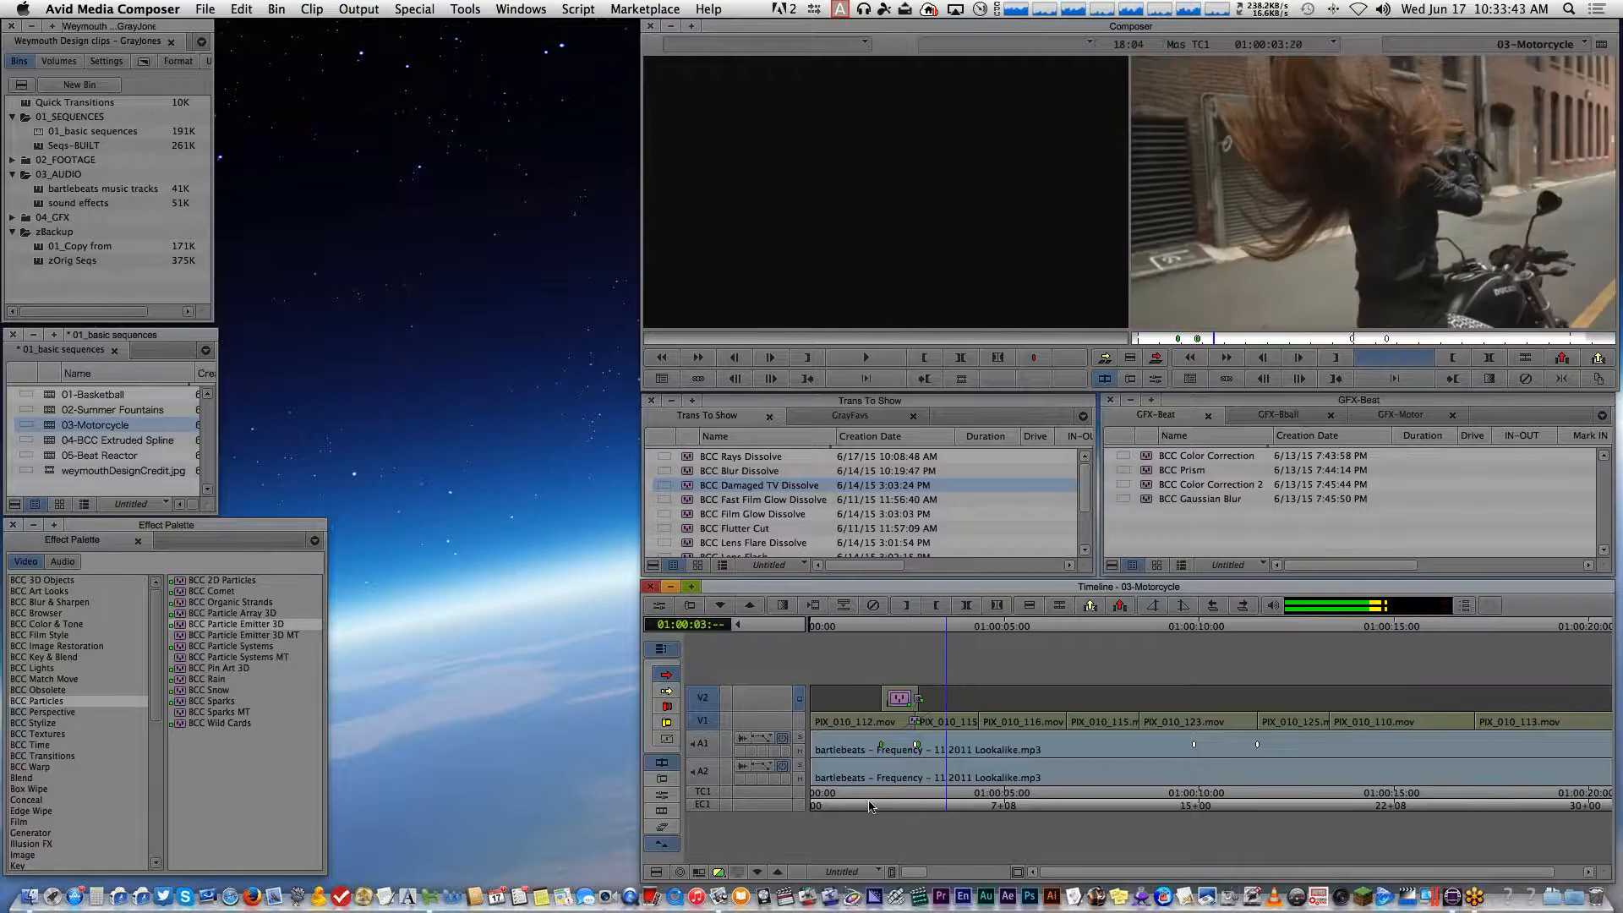
pyautogui.press('space')
pyautogui.click(884, 804)
pyautogui.press('space')
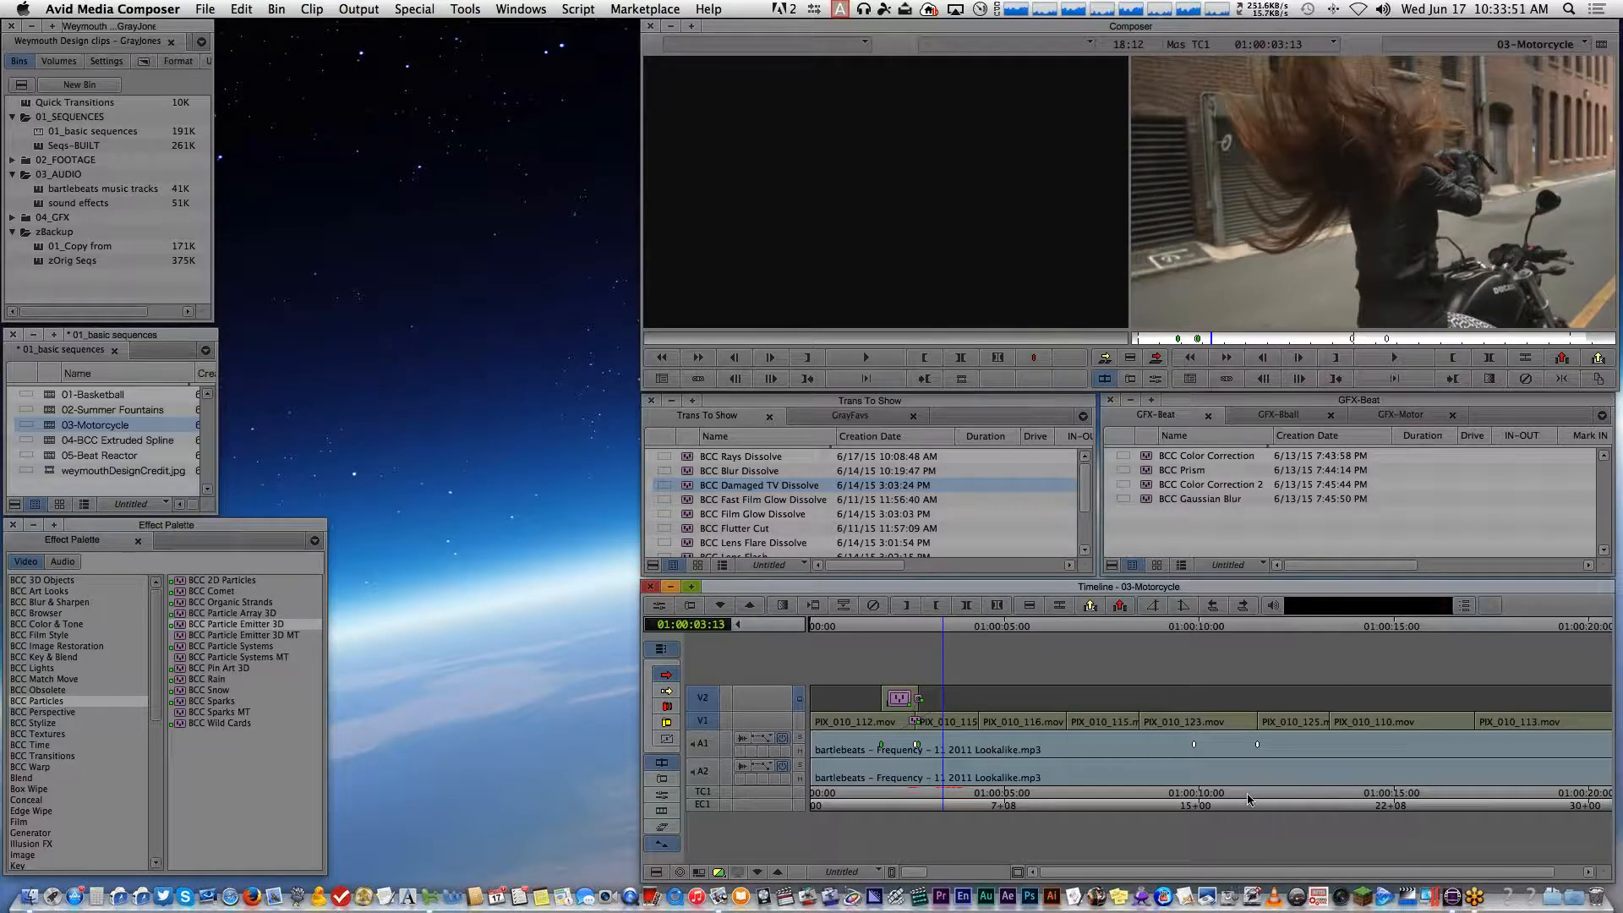
# Play the rear-tyre shot PIX_010_123.mov from near its start to about 01:00:10:19
pyautogui.click(1160, 799)
pyautogui.press('j')
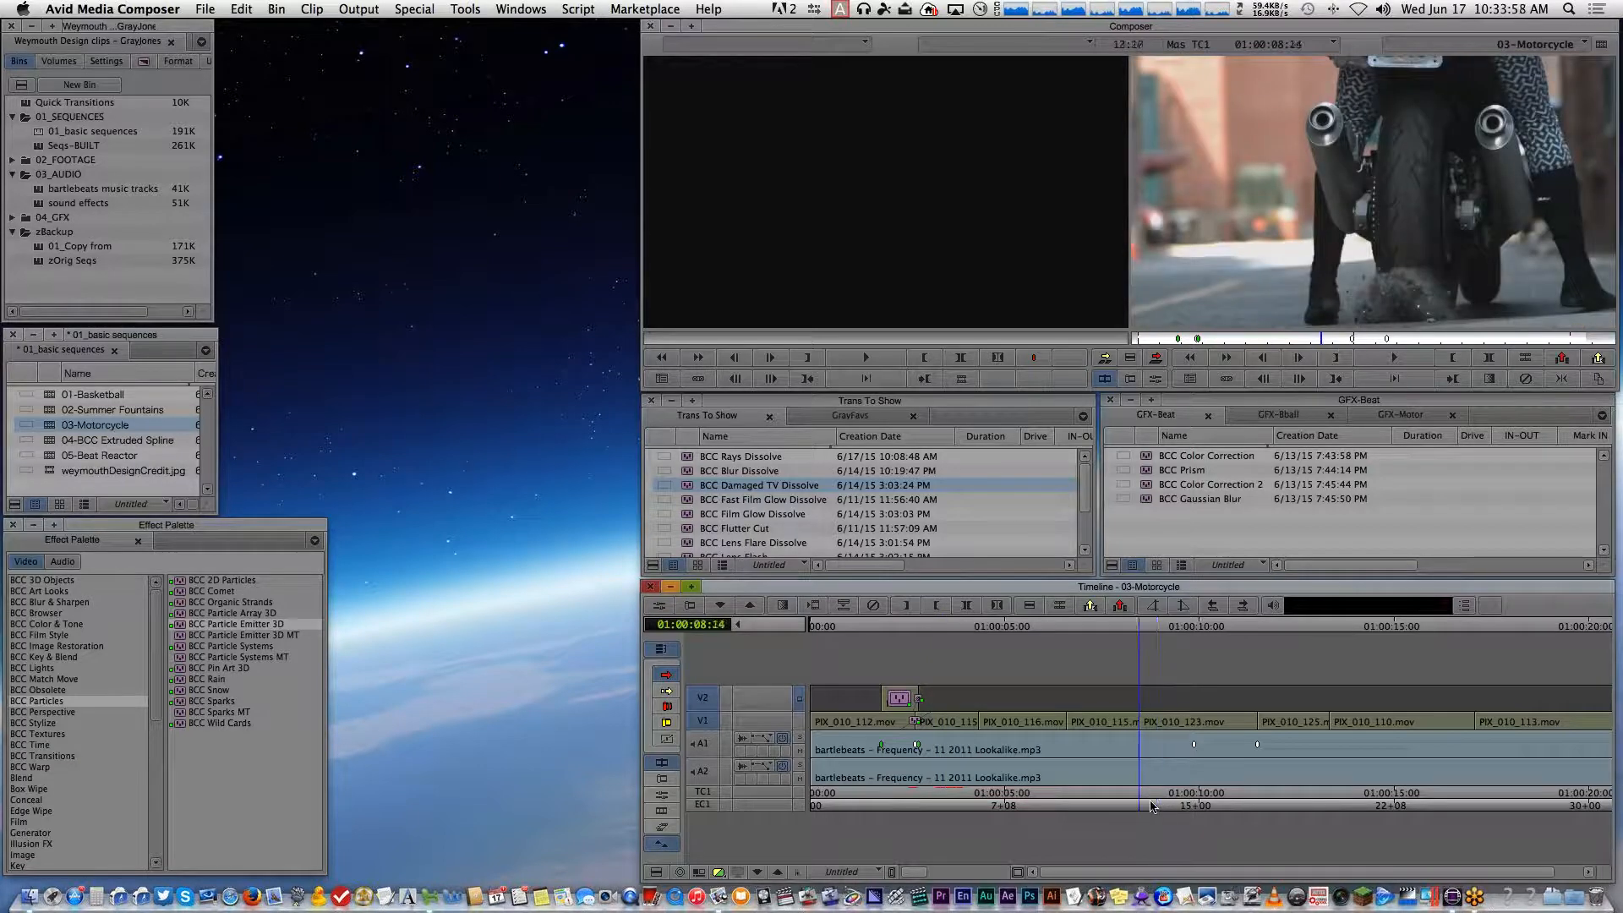
pyautogui.press('l')
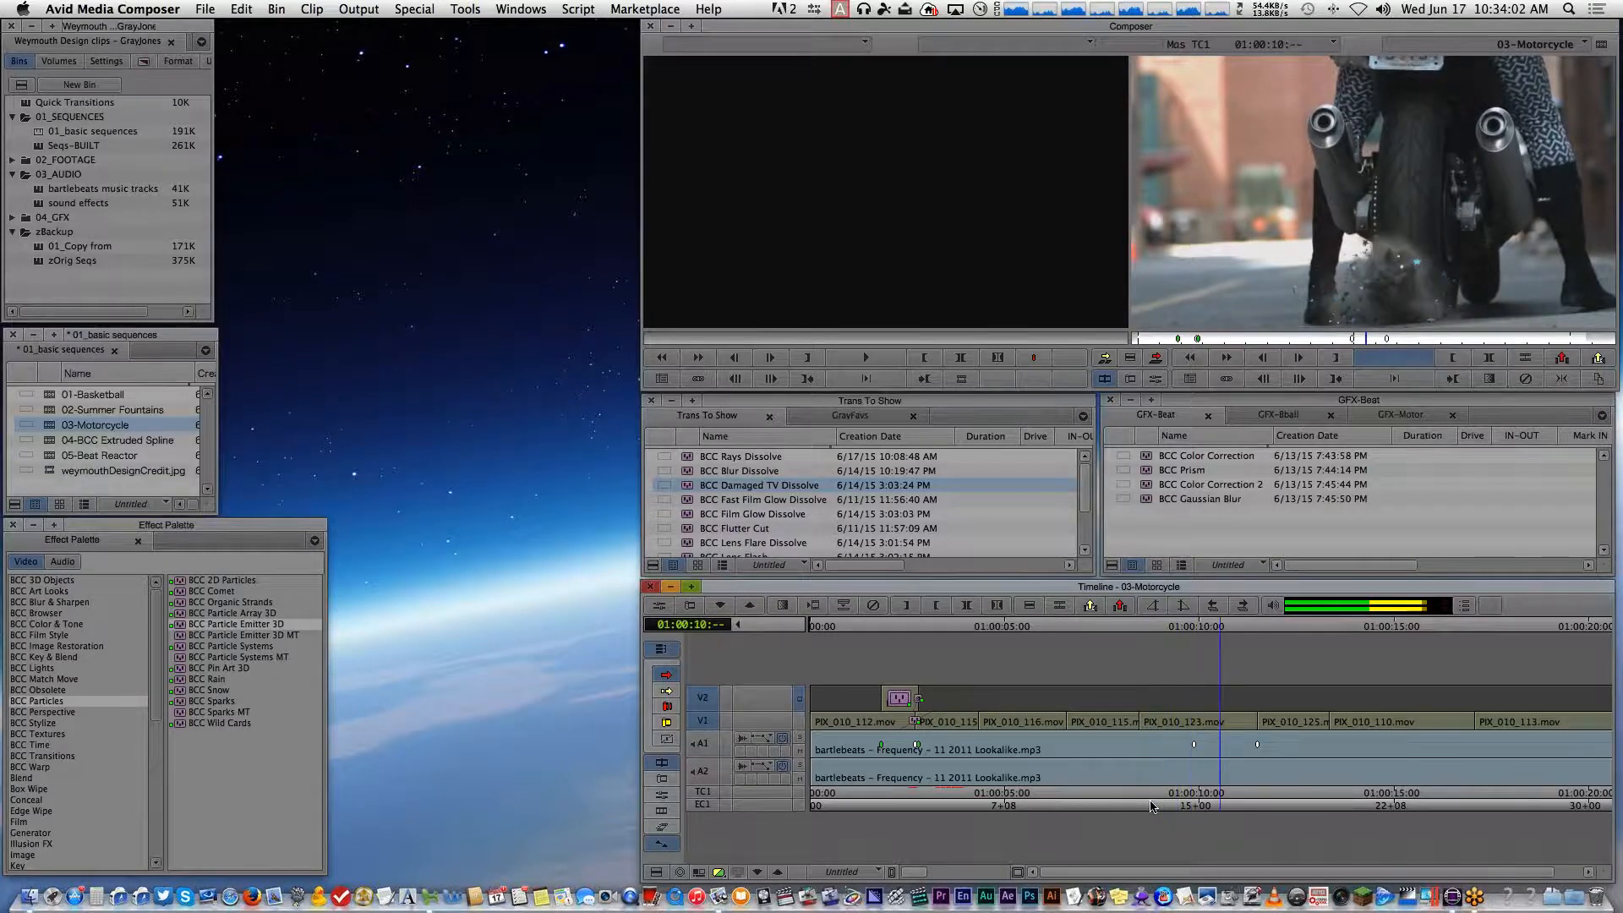
pyautogui.press('k')
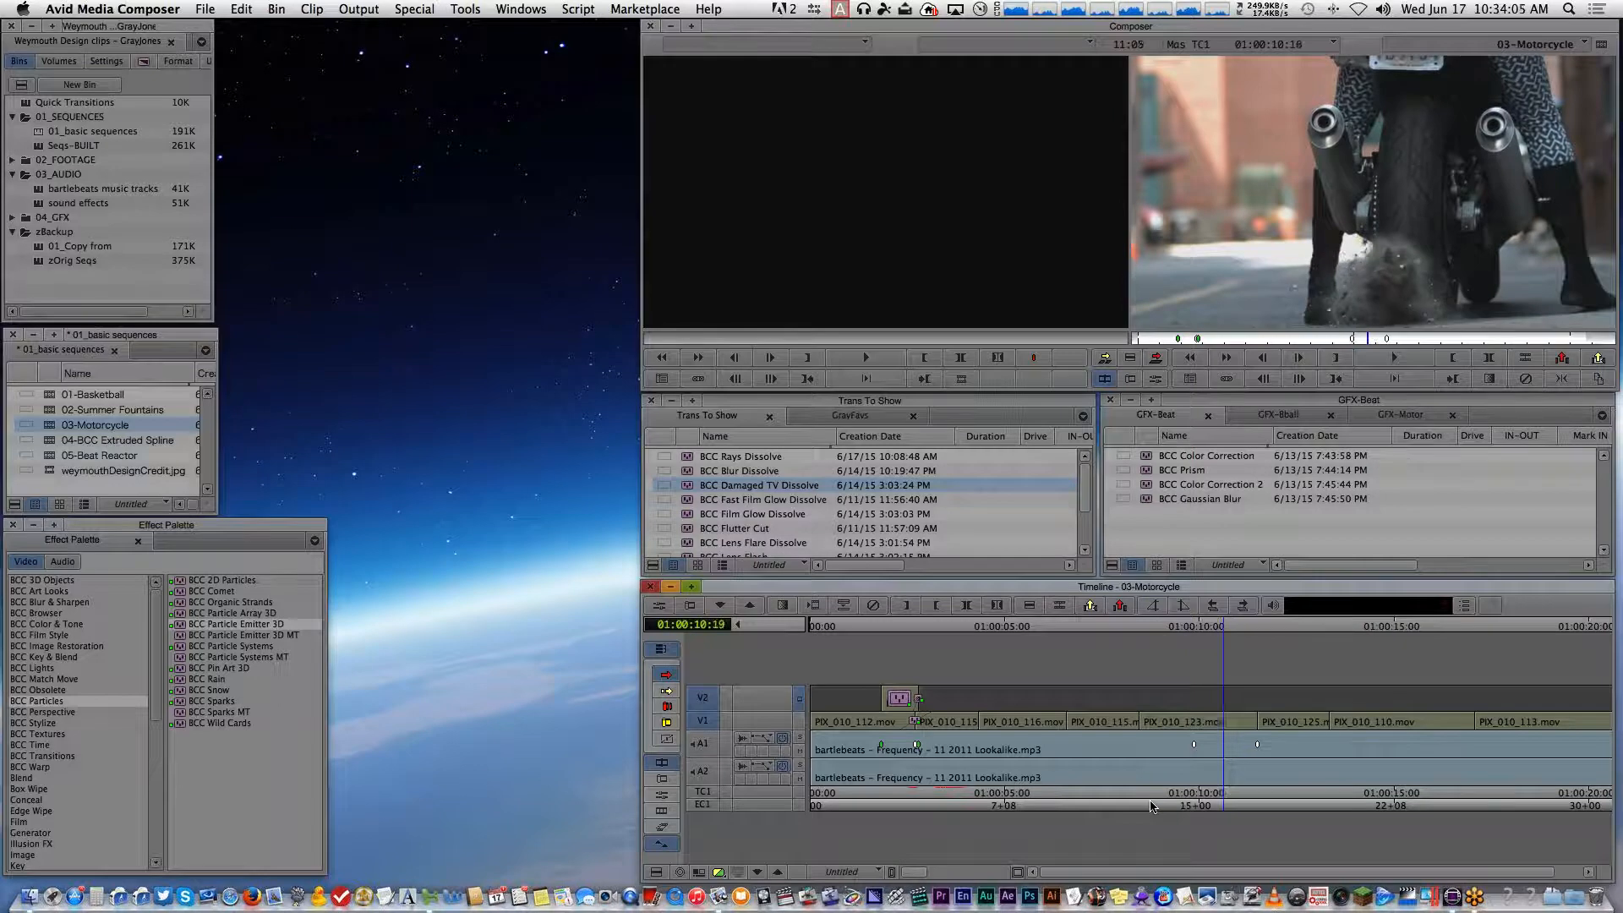
# Step back and forth through PIX_010_123.mov to examine the dust burst leading up to the cut to PIX_010_125.mov
pyautogui.press('Left')
pyautogui.press('Left')
pyautogui.press('Left')
pyautogui.press('Left')
pyautogui.press('Left')
pyautogui.press('Left')
pyautogui.press('Left')
pyautogui.press('Left')
pyautogui.press('Left')
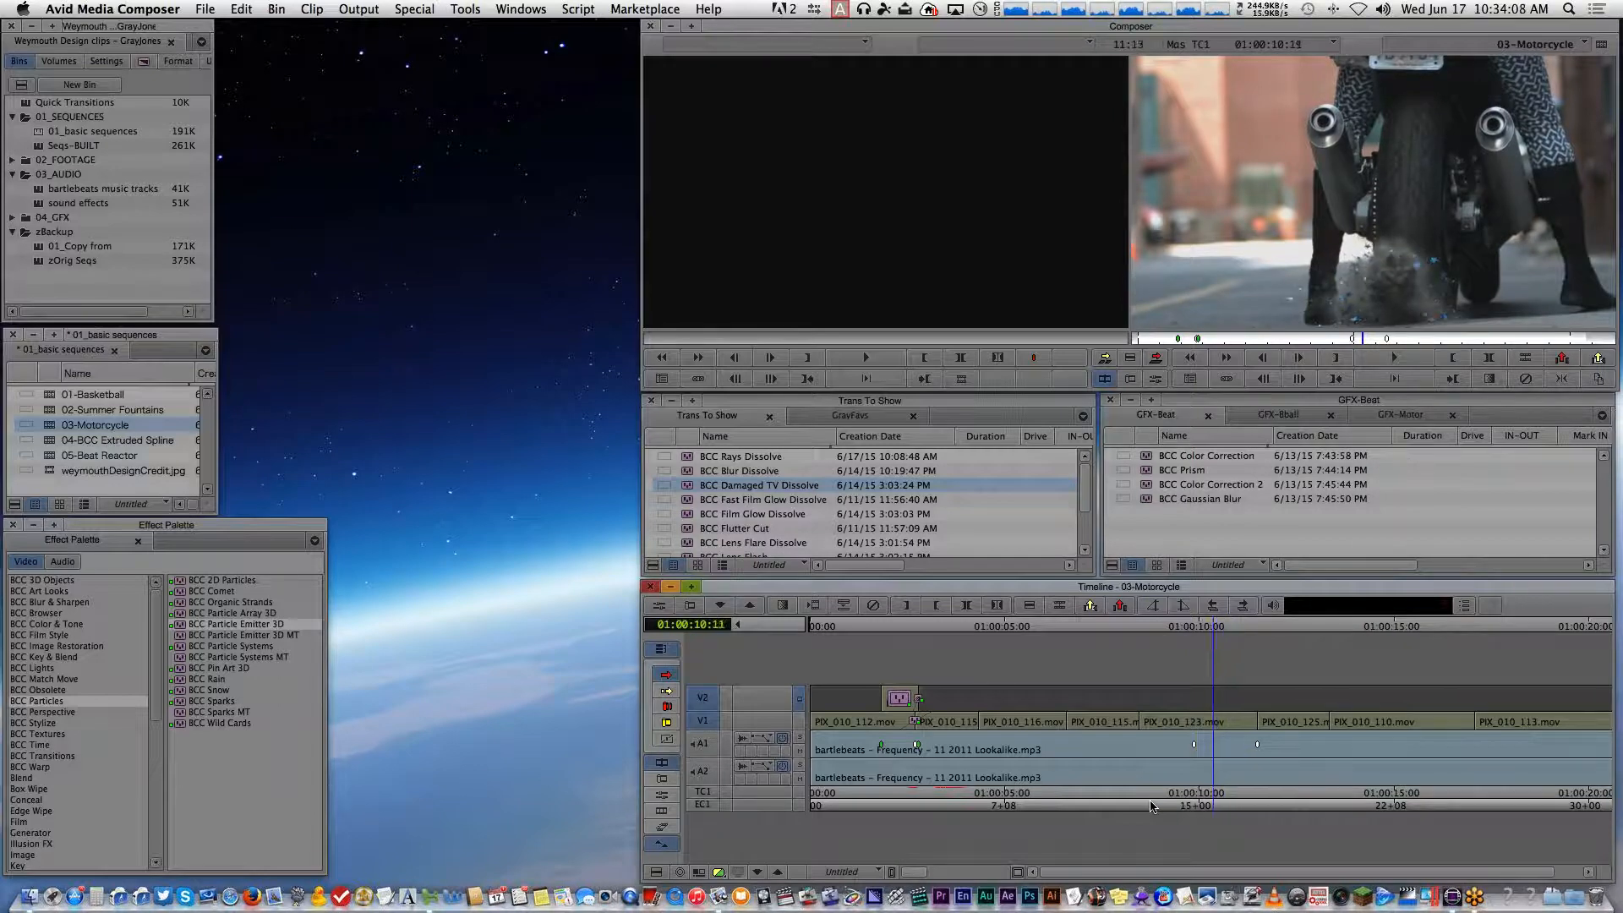
pyautogui.press('Left')
pyautogui.press('Left')
pyautogui.press('Left')
pyautogui.press('Left')
pyautogui.press('Left')
pyautogui.press('Left')
pyautogui.press('Left')
pyautogui.press('Left')
pyautogui.press('Left')
pyautogui.press('Left')
pyautogui.press('Left')
pyautogui.press('Left')
pyautogui.press('Left')
pyautogui.press('Right')
pyautogui.press('Right')
pyautogui.press('Right')
pyautogui.press('Right')
pyautogui.press('Right')
pyautogui.press('Right')
pyautogui.press('Right')
pyautogui.press('Right')
pyautogui.press('Right')
pyautogui.press('Right')
pyautogui.press('Right')
pyautogui.press('Right')
pyautogui.press('Right')
pyautogui.press('Right')
pyautogui.press('Right')
pyautogui.press('Right')
pyautogui.press('Right')
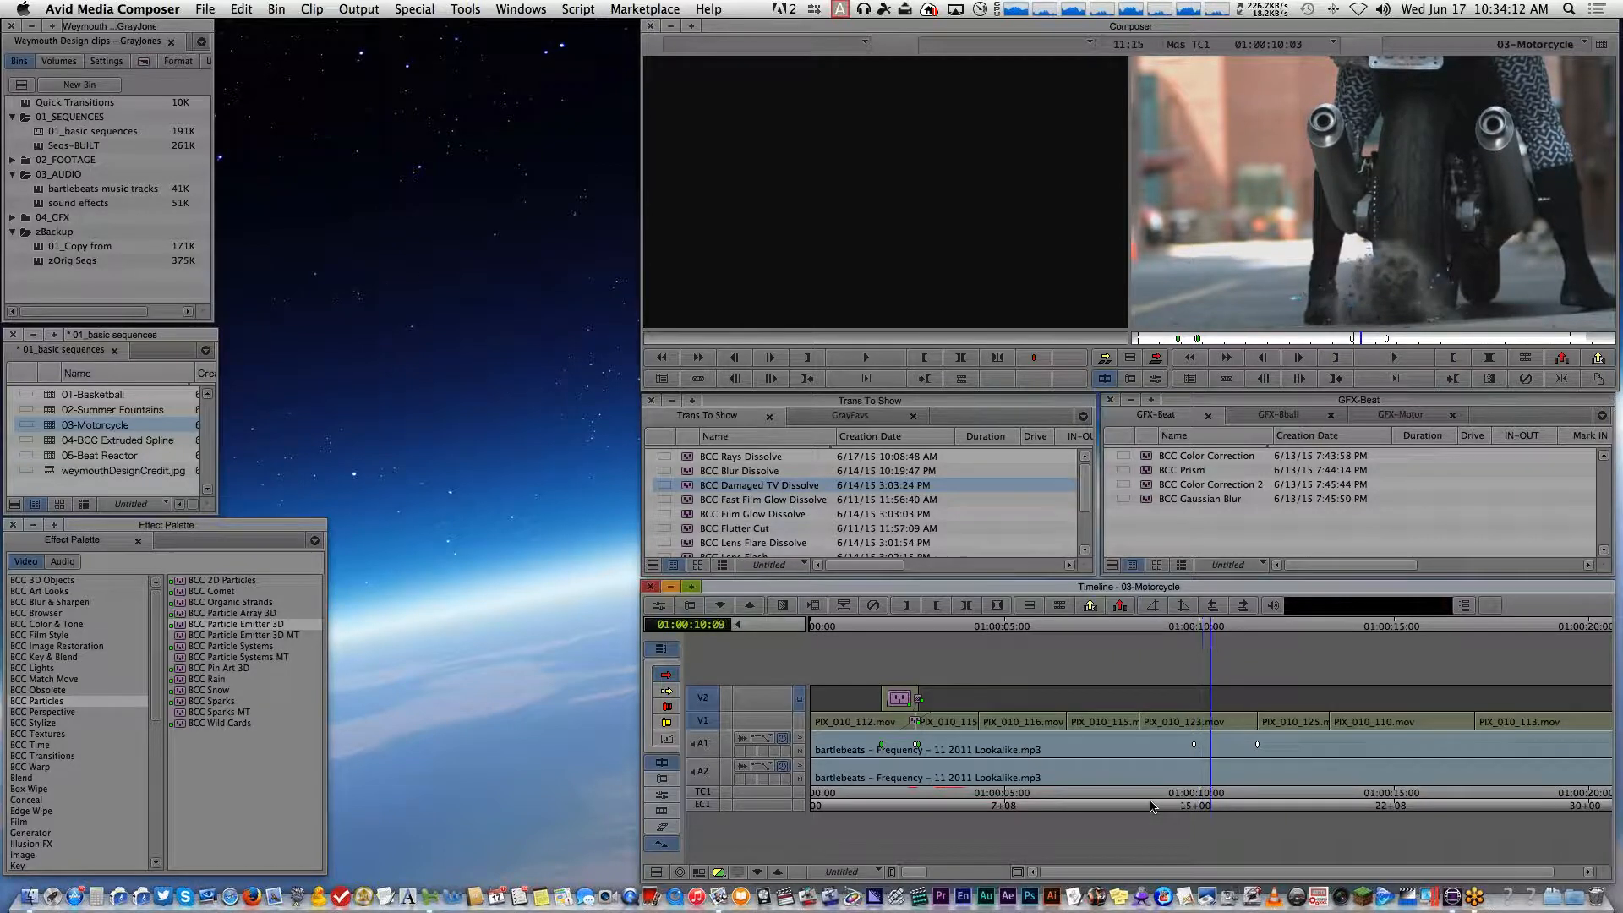
pyautogui.press('Right')
pyautogui.press('Right')
pyautogui.press('Right')
pyautogui.press('Right')
pyautogui.press('Right')
pyautogui.press('Right')
pyautogui.press('Right')
pyautogui.press('Right')
pyautogui.press('Right')
pyautogui.press('Right')
pyautogui.press('Right')
pyautogui.press('Right')
pyautogui.press('Right')
pyautogui.press('Right')
pyautogui.press('Right')
pyautogui.press('Right')
pyautogui.press('Right')
pyautogui.press('Right')
pyautogui.press('Right')
pyautogui.press('Right')
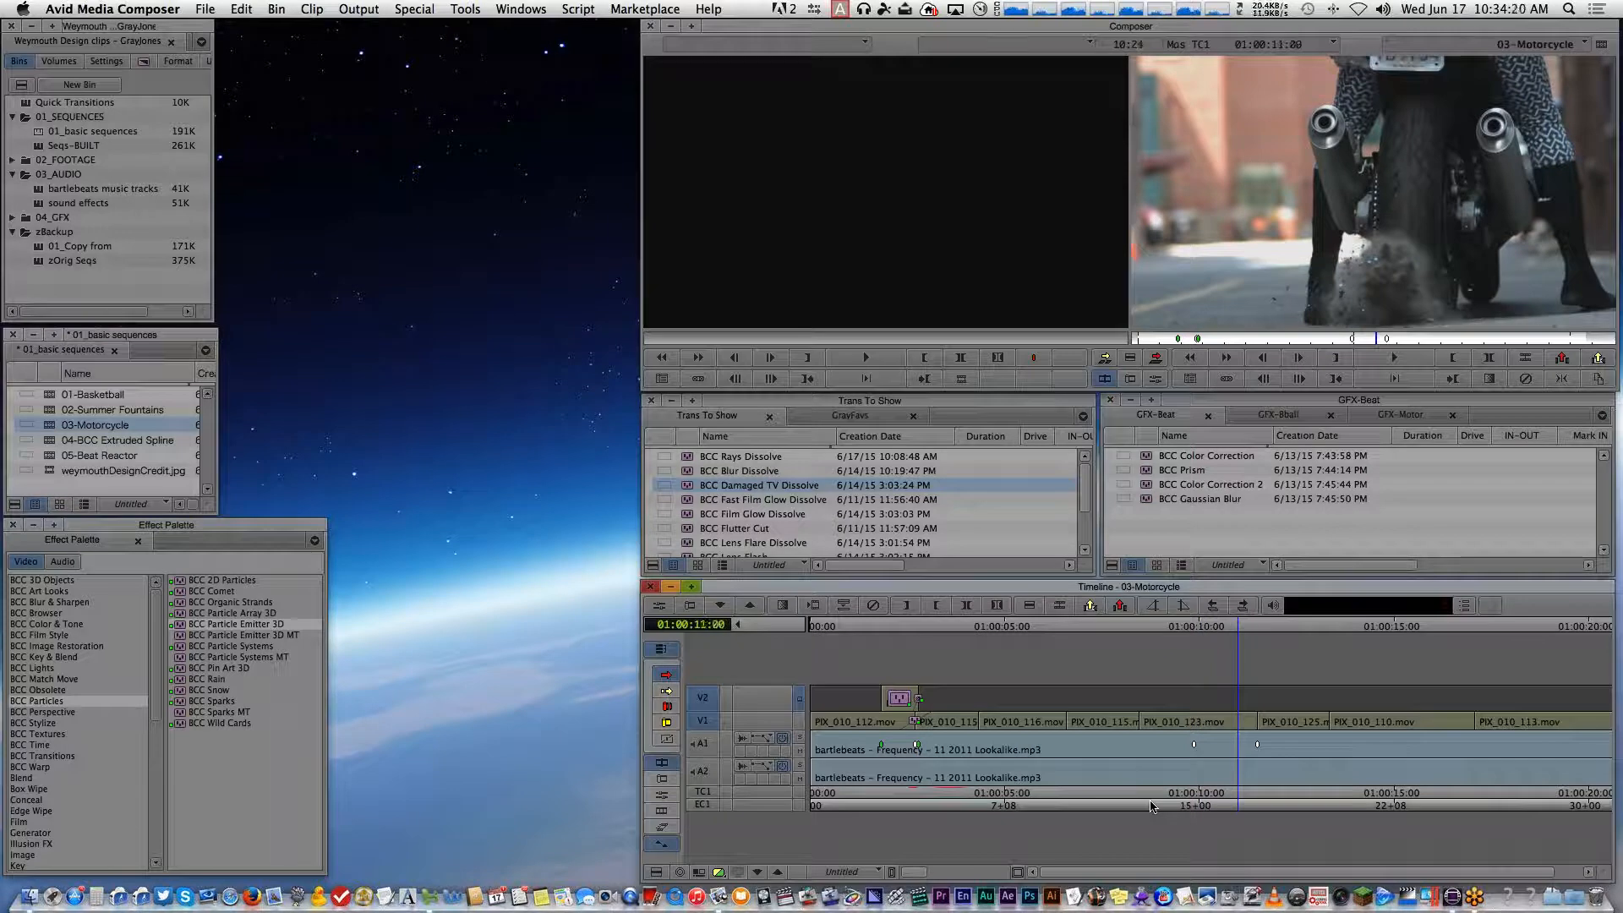
pyautogui.press('Right')
pyautogui.press('Right')
pyautogui.press('Right')
pyautogui.press('Right')
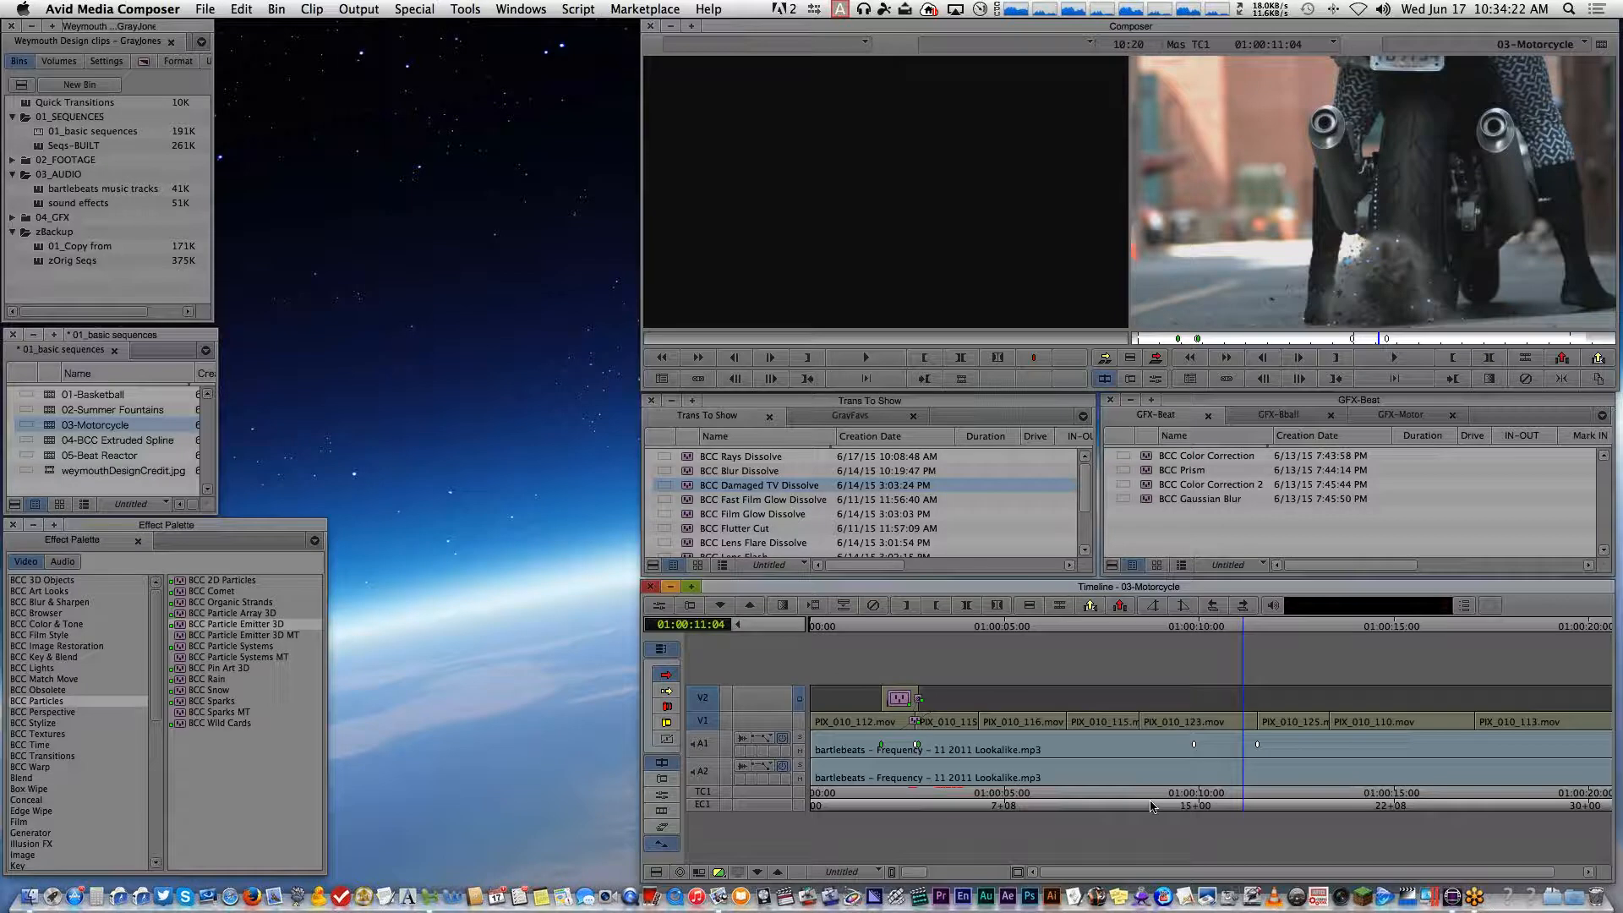
pyautogui.press('Right')
pyautogui.press('Right')
pyautogui.press('Right')
pyautogui.press('Right')
pyautogui.press('Right')
pyautogui.press('Right')
pyautogui.press('Right')
pyautogui.press('Right')
pyautogui.press('Right')
pyautogui.press('Right')
pyautogui.press('Right')
pyautogui.press('Right')
pyautogui.press('Right')
pyautogui.press('Right')
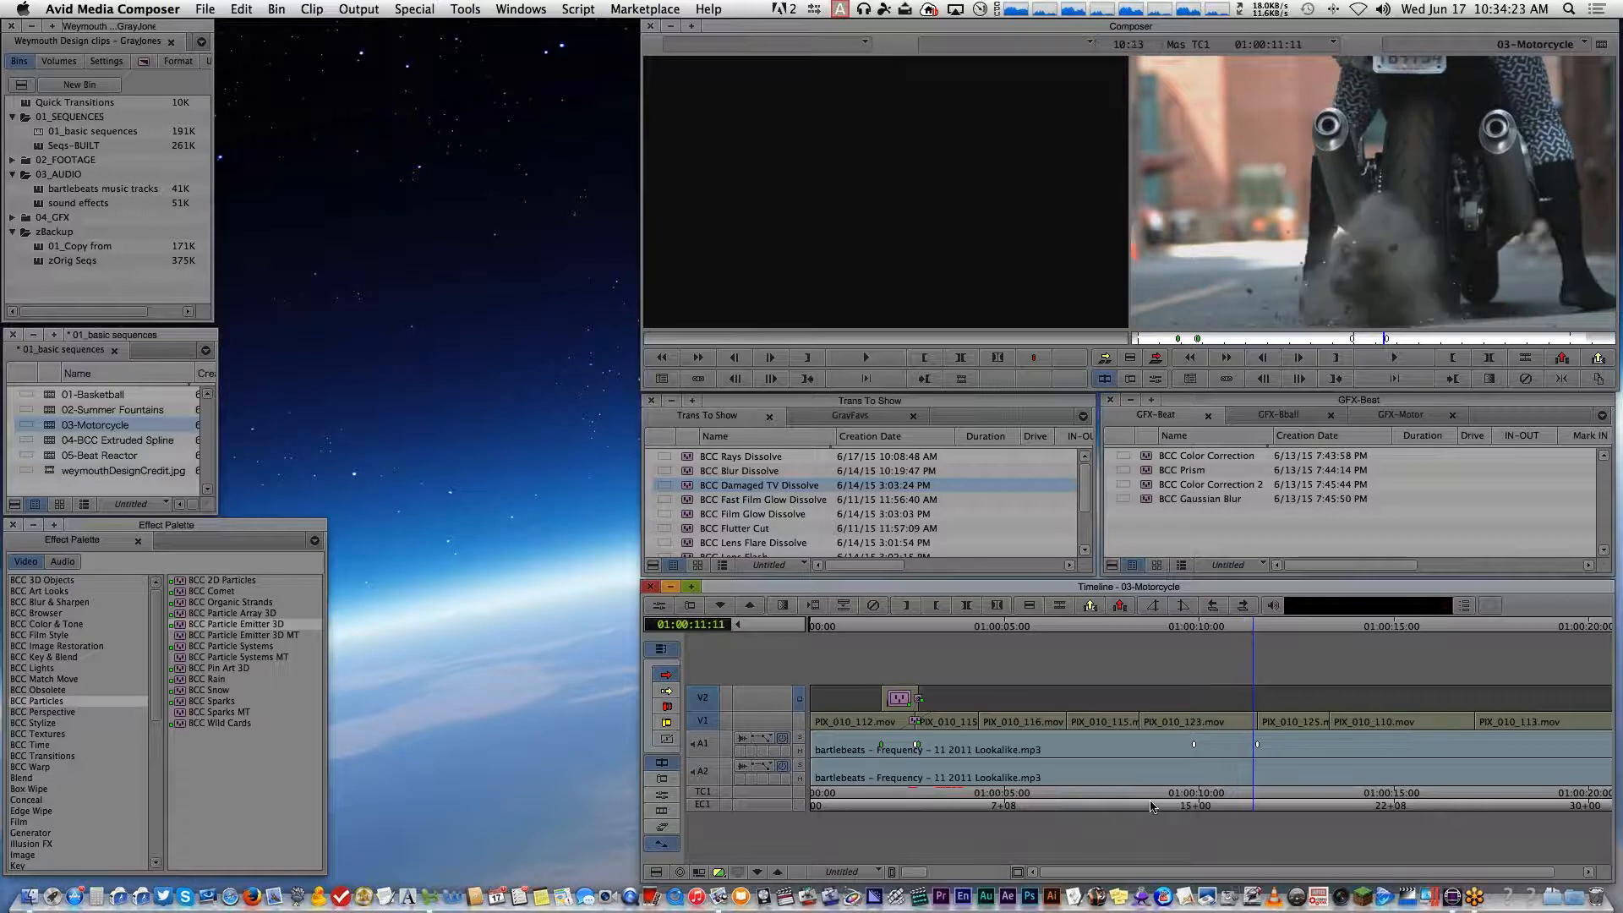
pyautogui.press('Left')
pyautogui.press('Left')
pyautogui.press('Left')
pyautogui.press('Left')
pyautogui.press('Left')
pyautogui.press('Left')
pyautogui.press('Left')
pyautogui.press('Left')
pyautogui.press('Left')
pyautogui.press('Left')
pyautogui.press('Left')
pyautogui.press('Left')
pyautogui.press('Left')
pyautogui.press('Left')
pyautogui.press('Left')
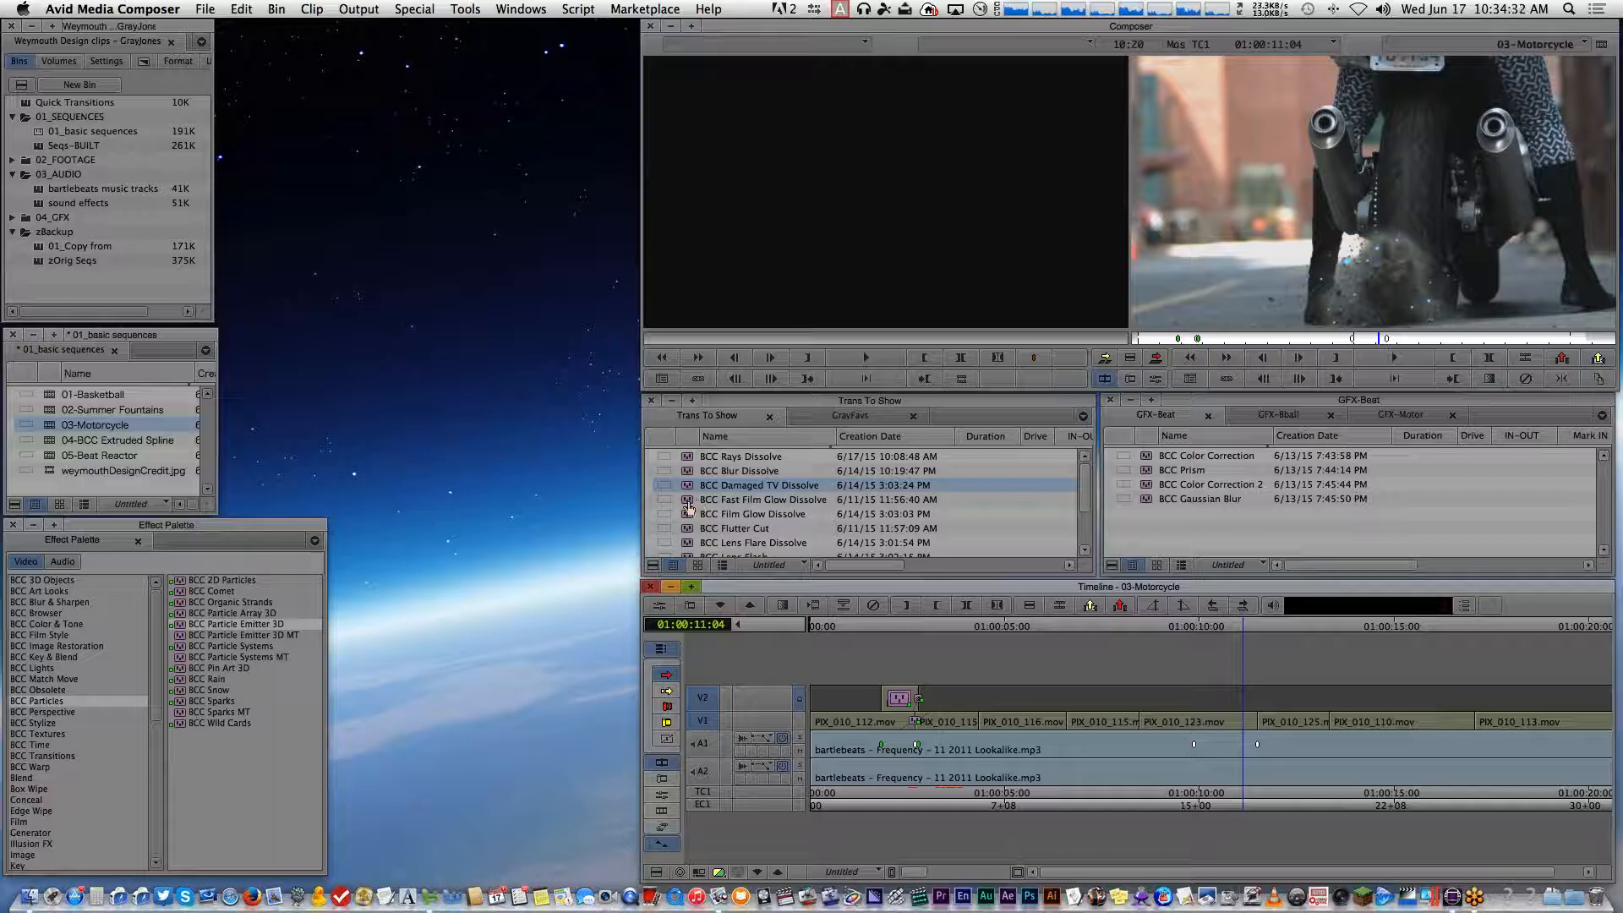
# Apply the saved BCC Fast Film Glow Dissolve to the cut between PIX_010_123.mov and PIX_010_125.mov and scrub through it
pyautogui.moveTo(688, 507); pyautogui.dragTo(1288, 712)
pyautogui.moveTo(1265, 724); pyautogui.dragTo(1265, 724)
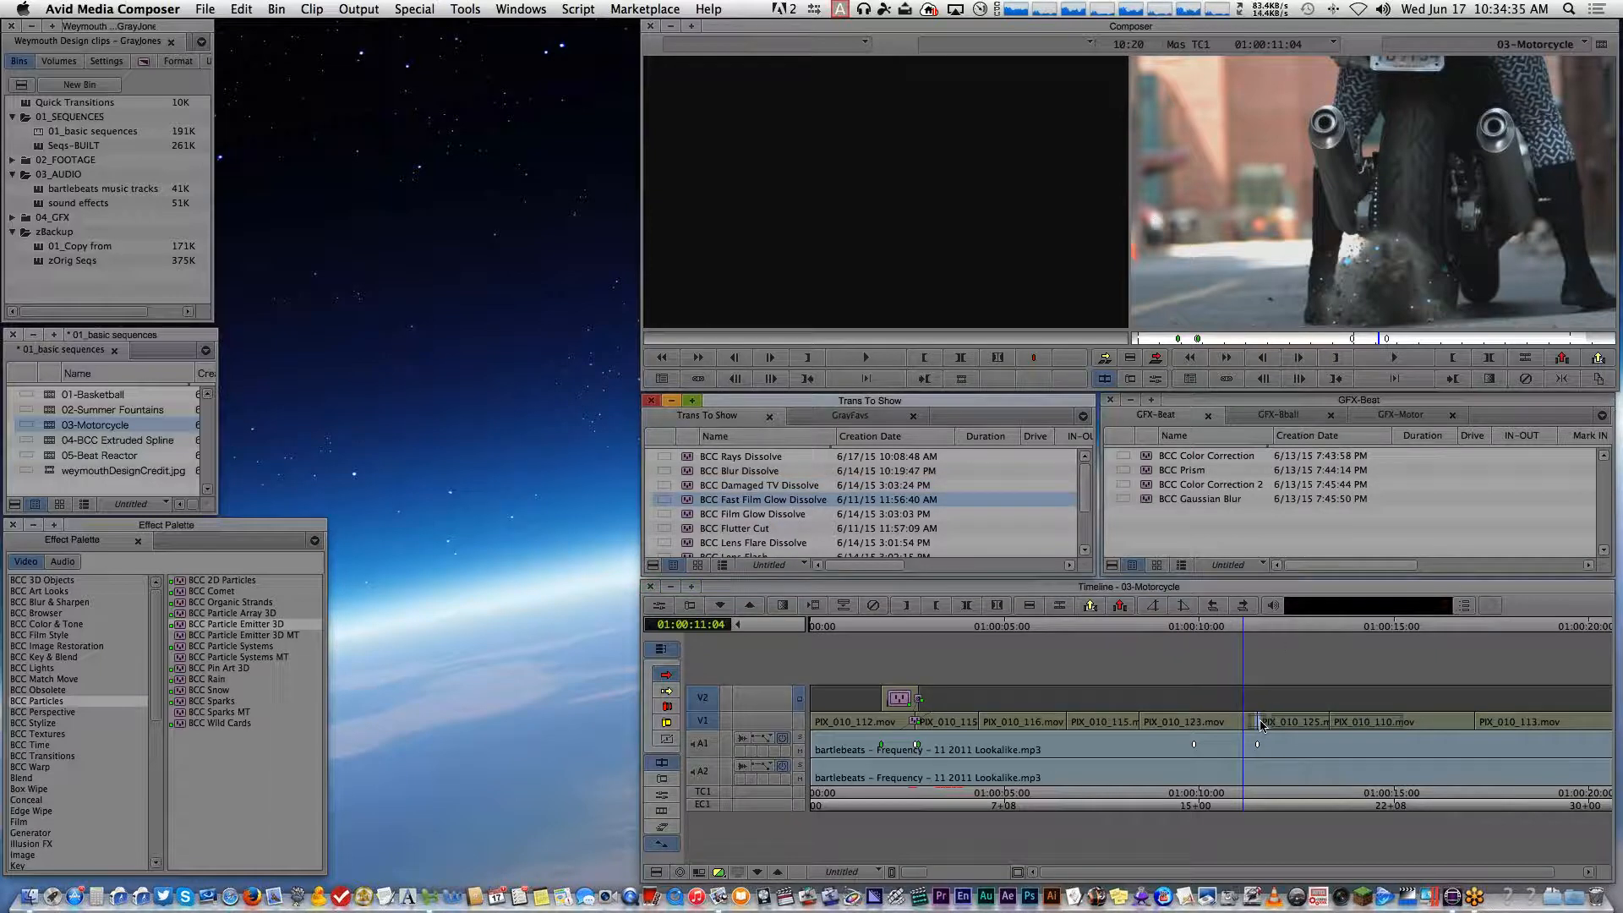
pyautogui.moveTo(1268, 808); pyautogui.dragTo(1164, 779)
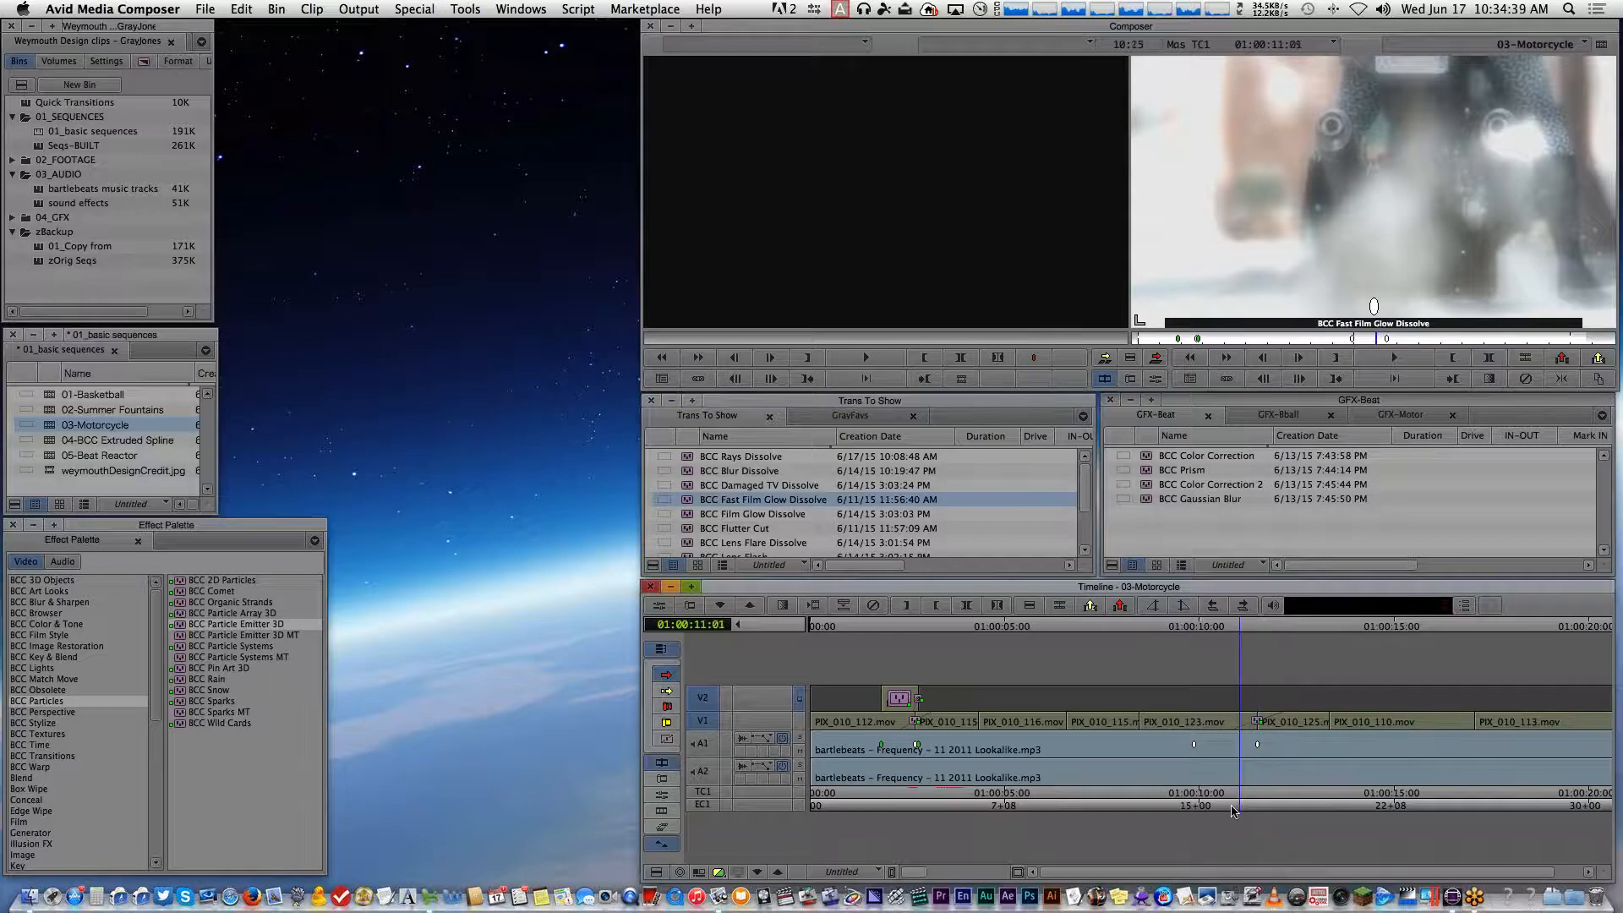
# Apply BCC Film Glow from the BCC Film Style category to PIX_010_123.mov and open its effect parameters
pyautogui.click(1183, 721)
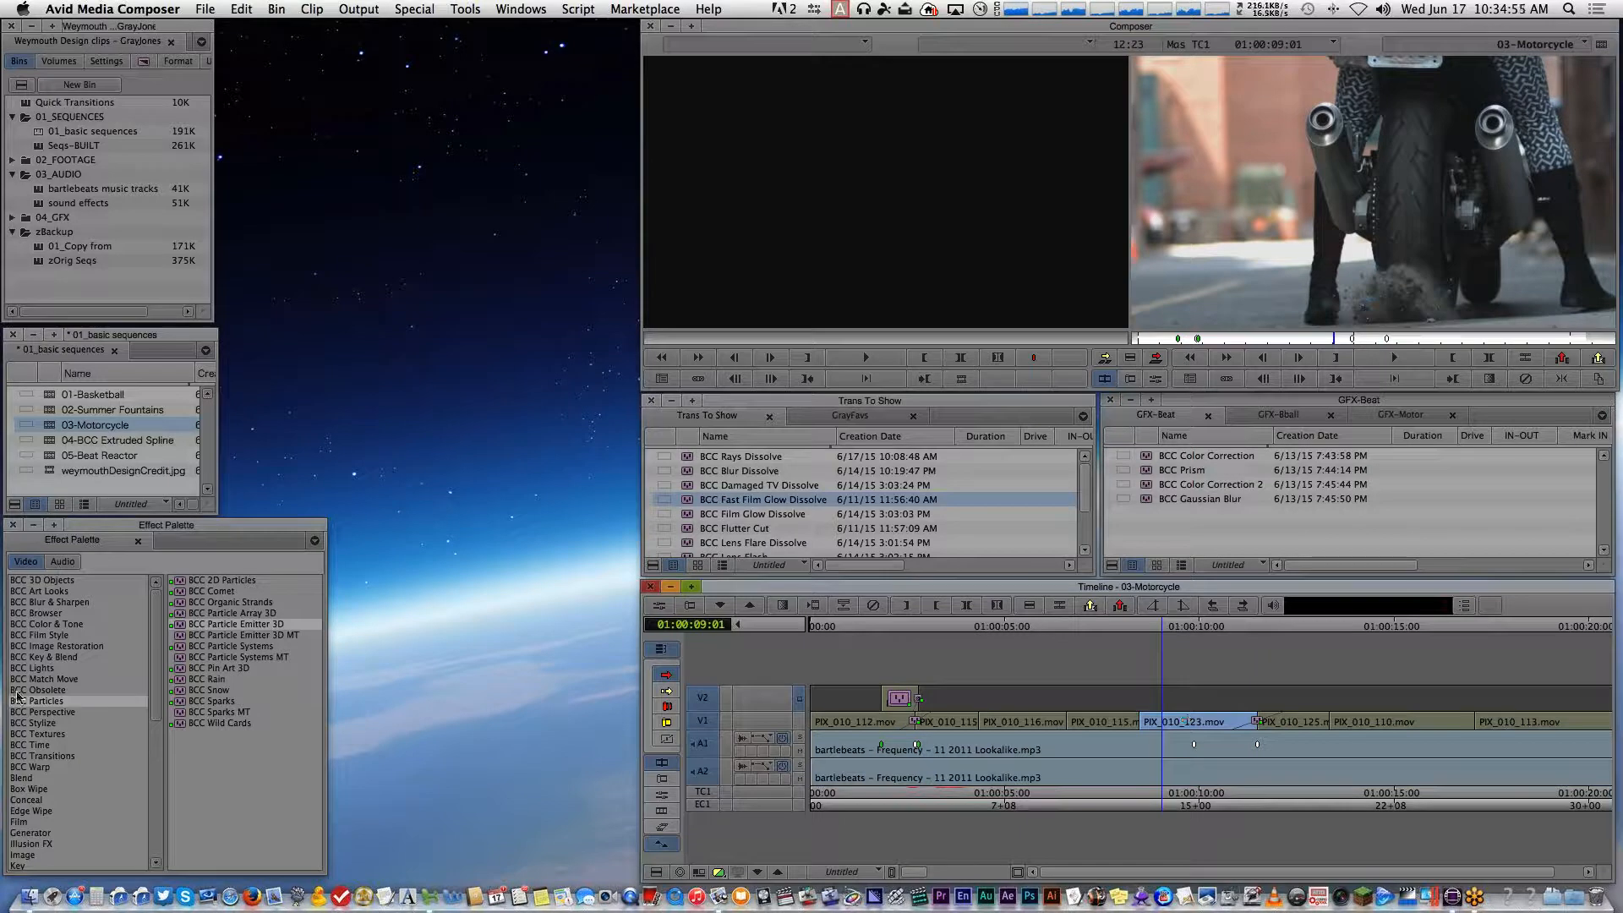
pyautogui.click(39, 634)
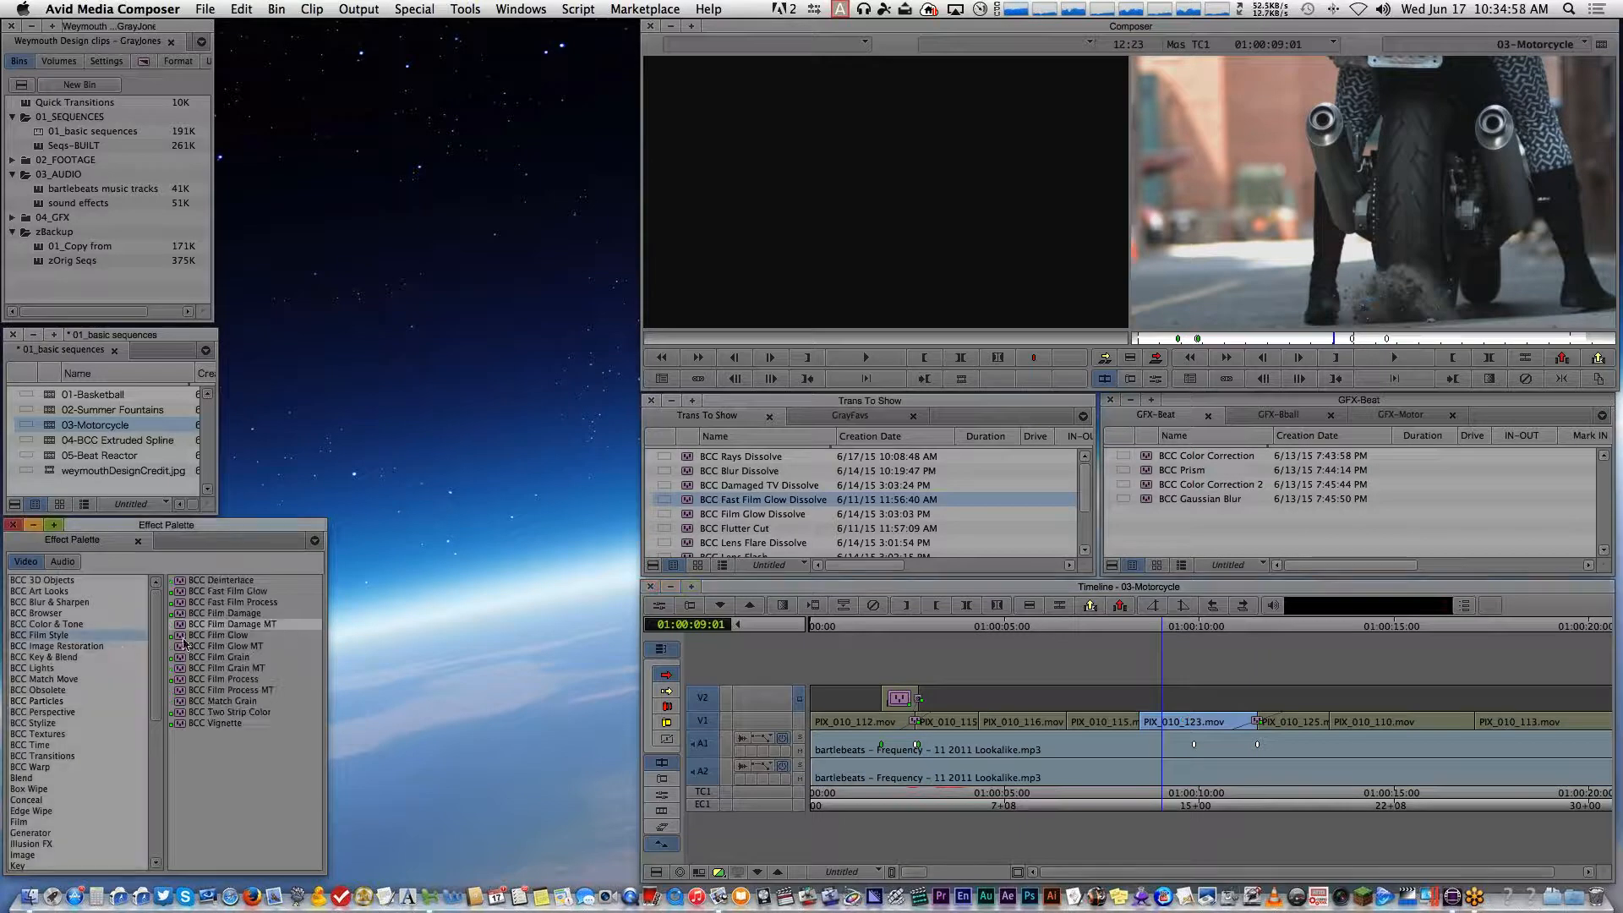
pyautogui.click(181, 593)
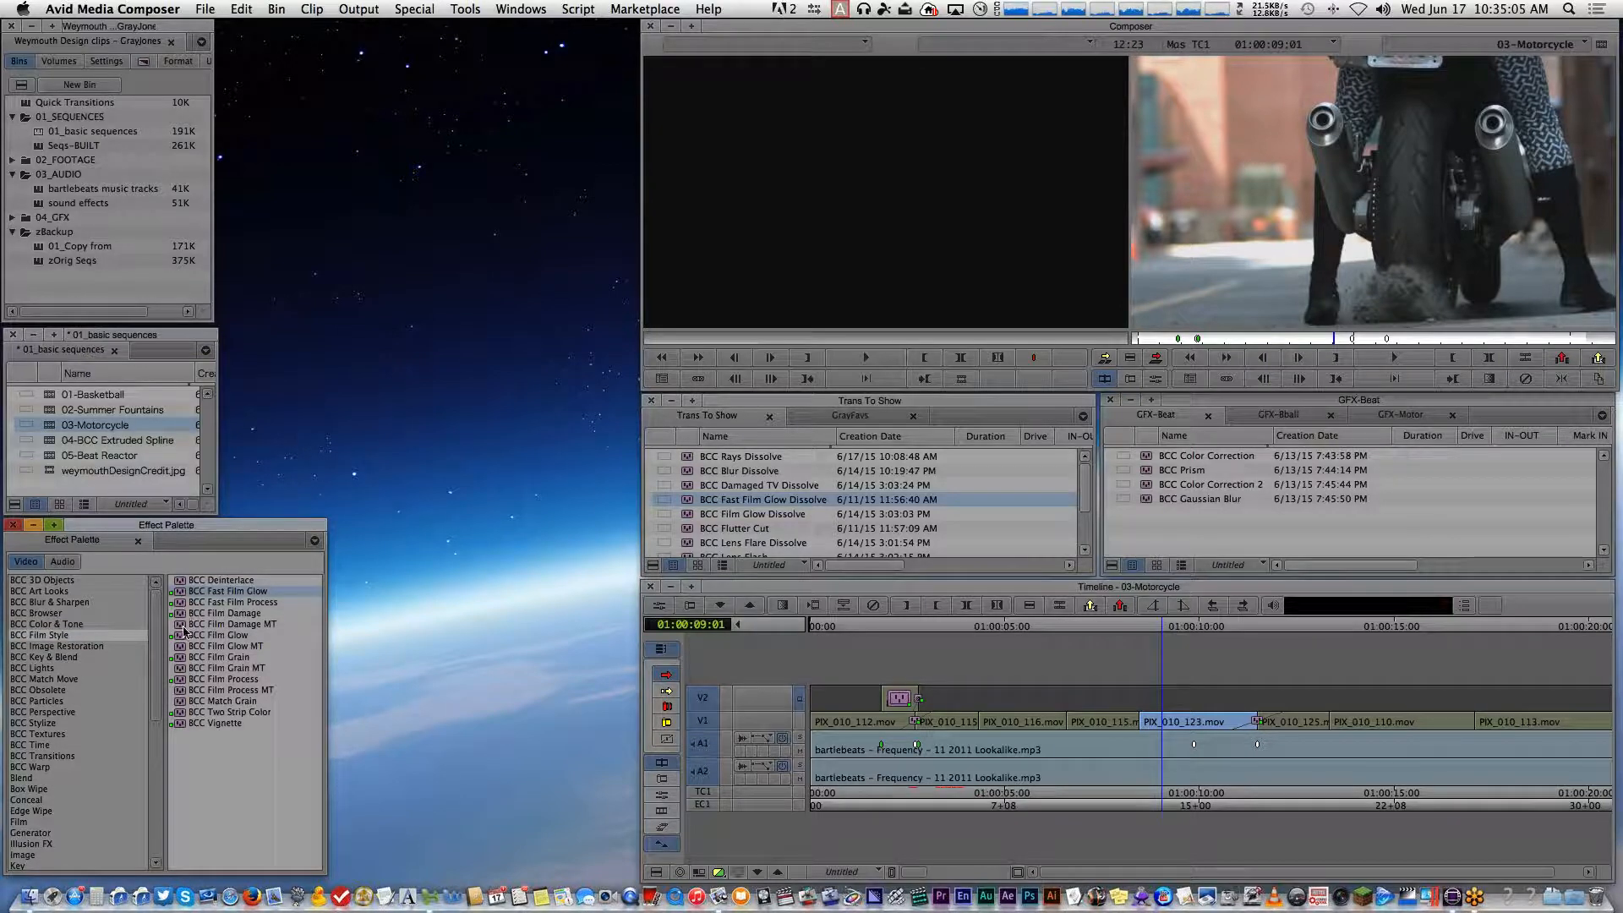
pyautogui.click(175, 636)
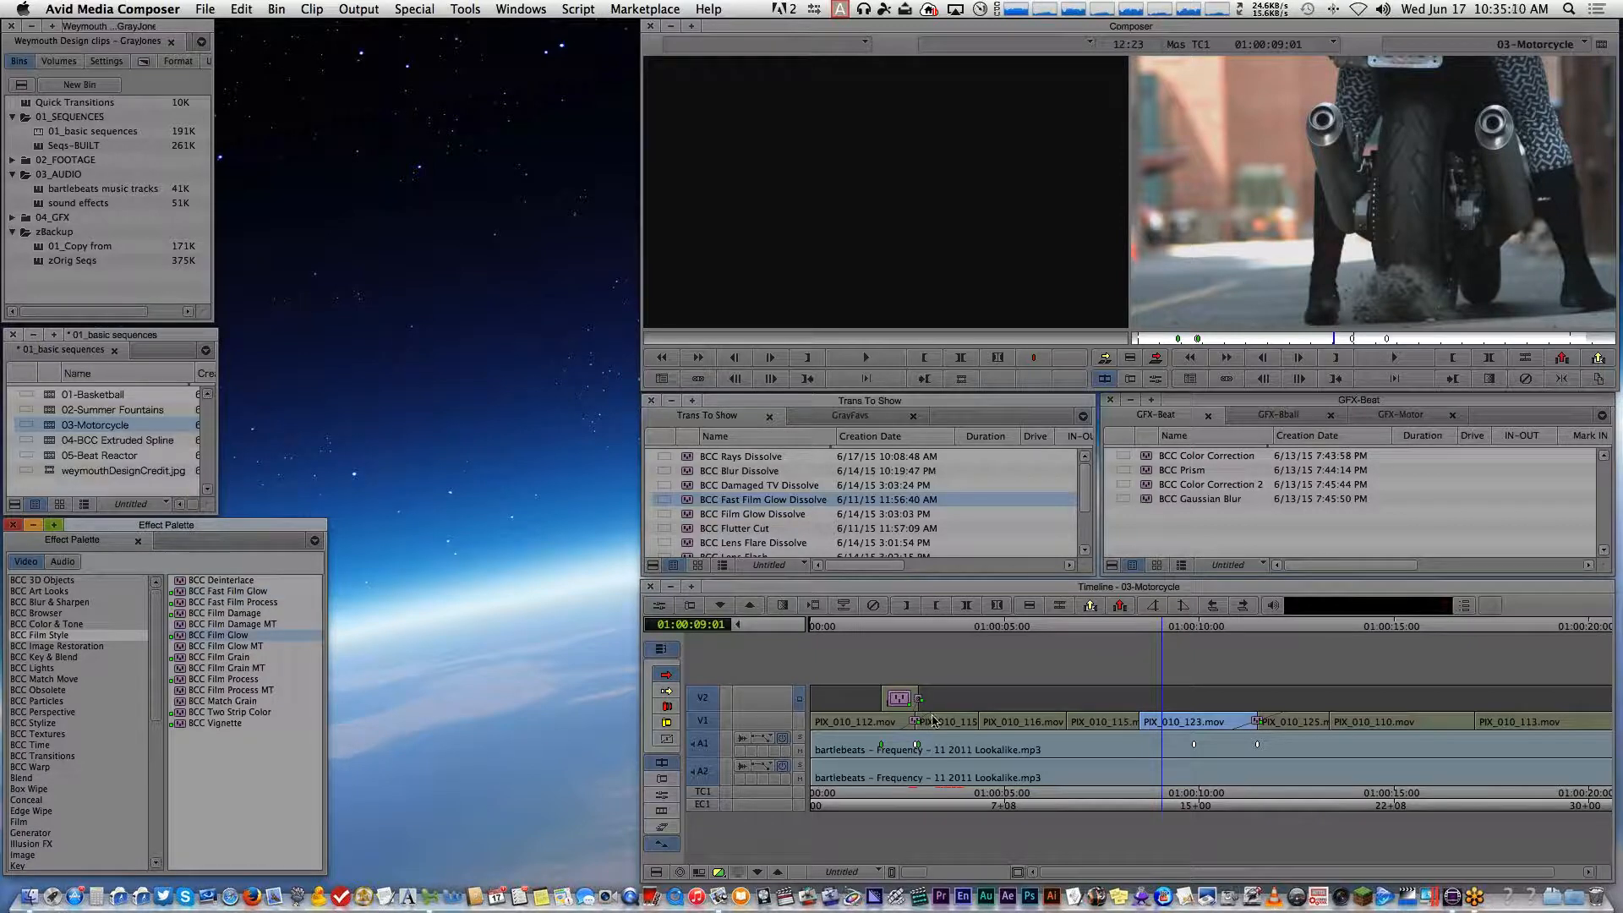
pyautogui.click(1058, 724)
pyautogui.moveTo(1065, 738); pyautogui.dragTo(1153, 718)
pyautogui.click(1155, 379)
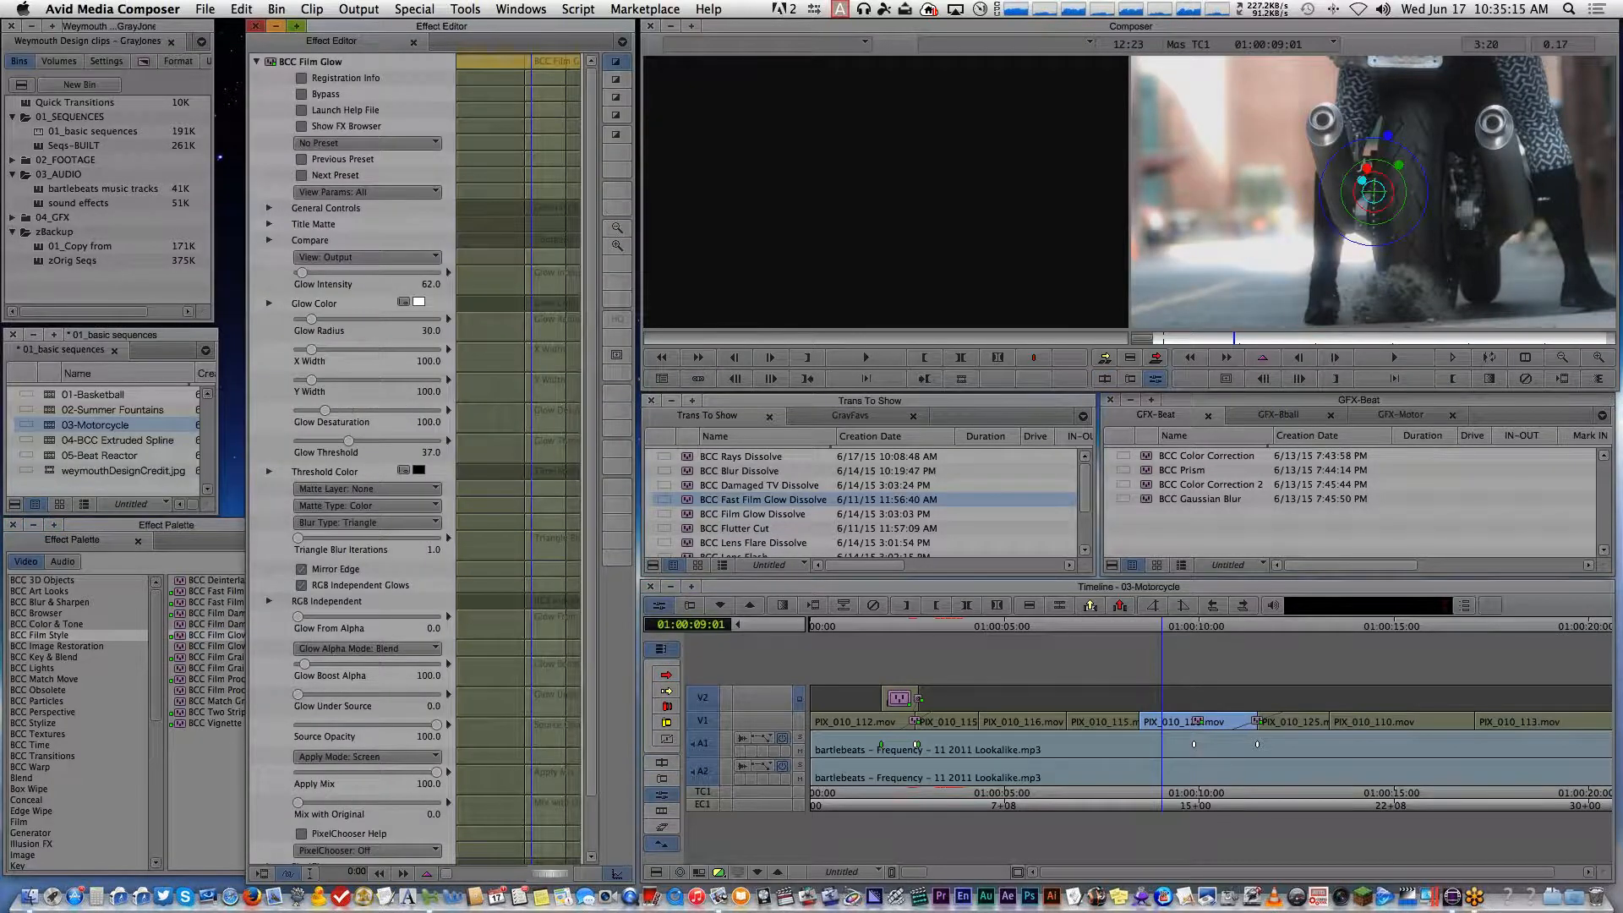
# Turn on the PixelChooser for the film glow and set its PC Region shape to Inside Oval
pyautogui.scroll(-3, 380, 592)
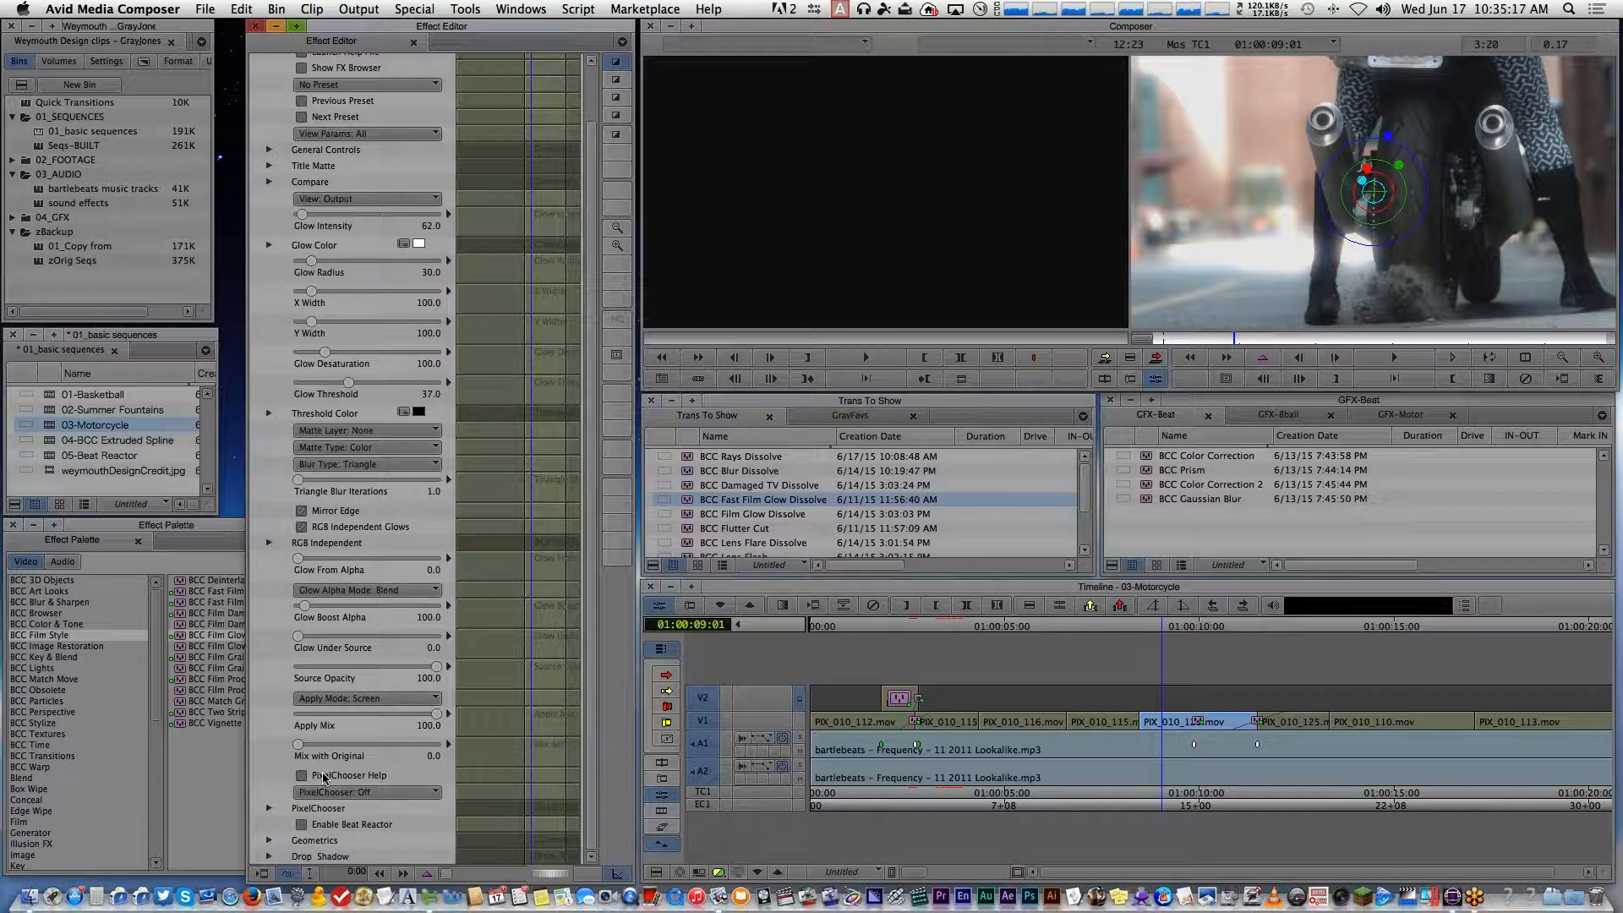
pyautogui.click(339, 794)
pyautogui.click(355, 809)
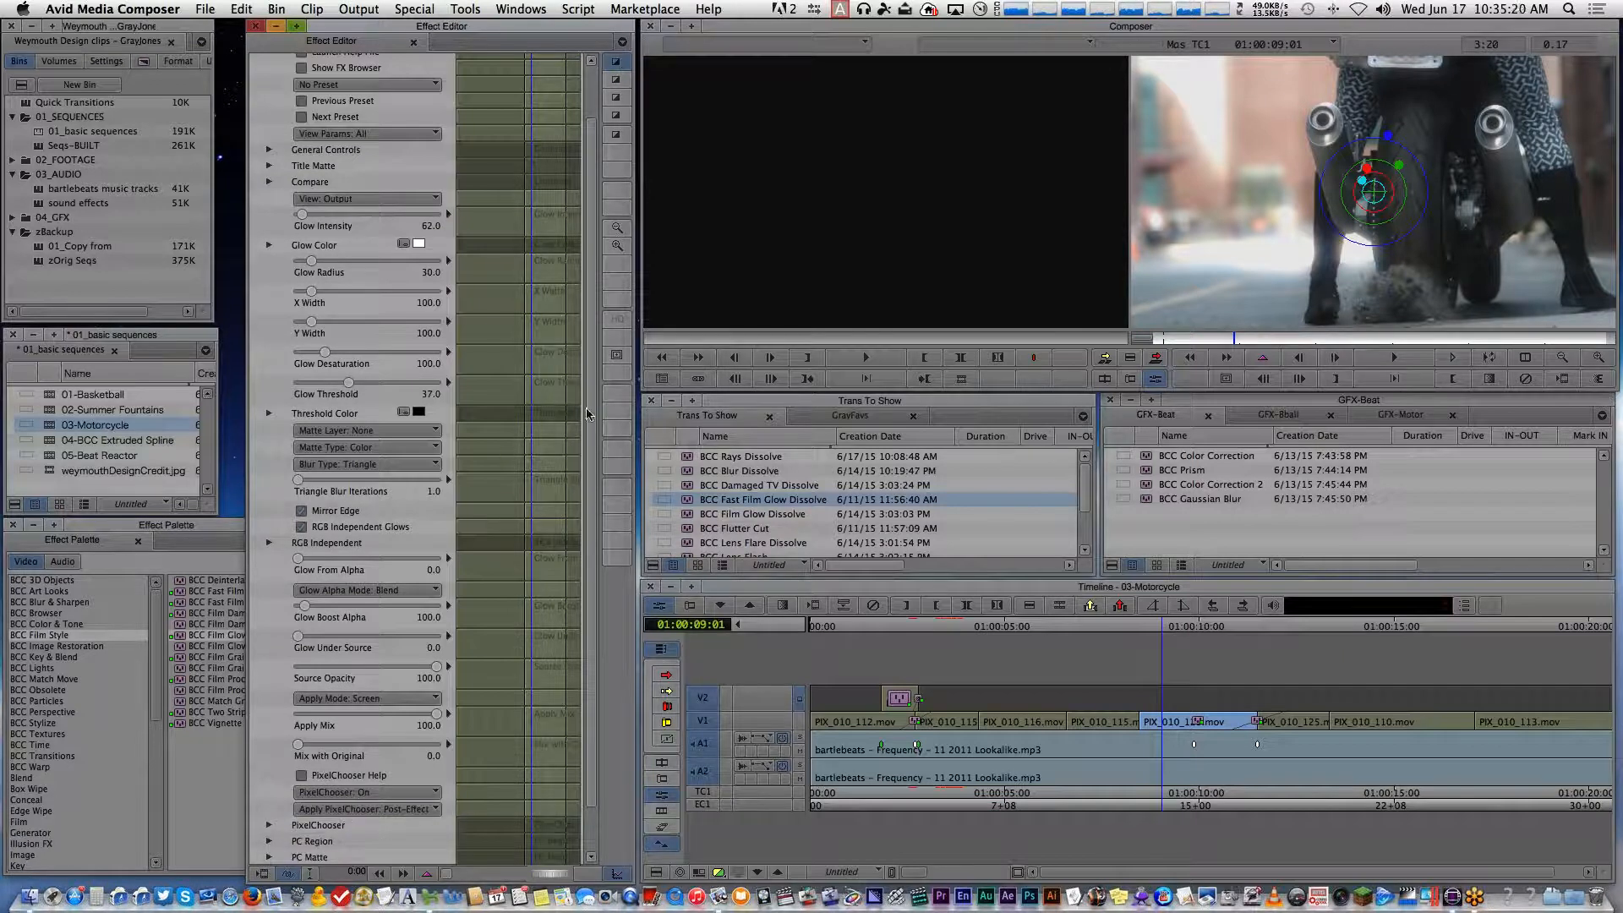
pyautogui.scroll(-3, 310, 775)
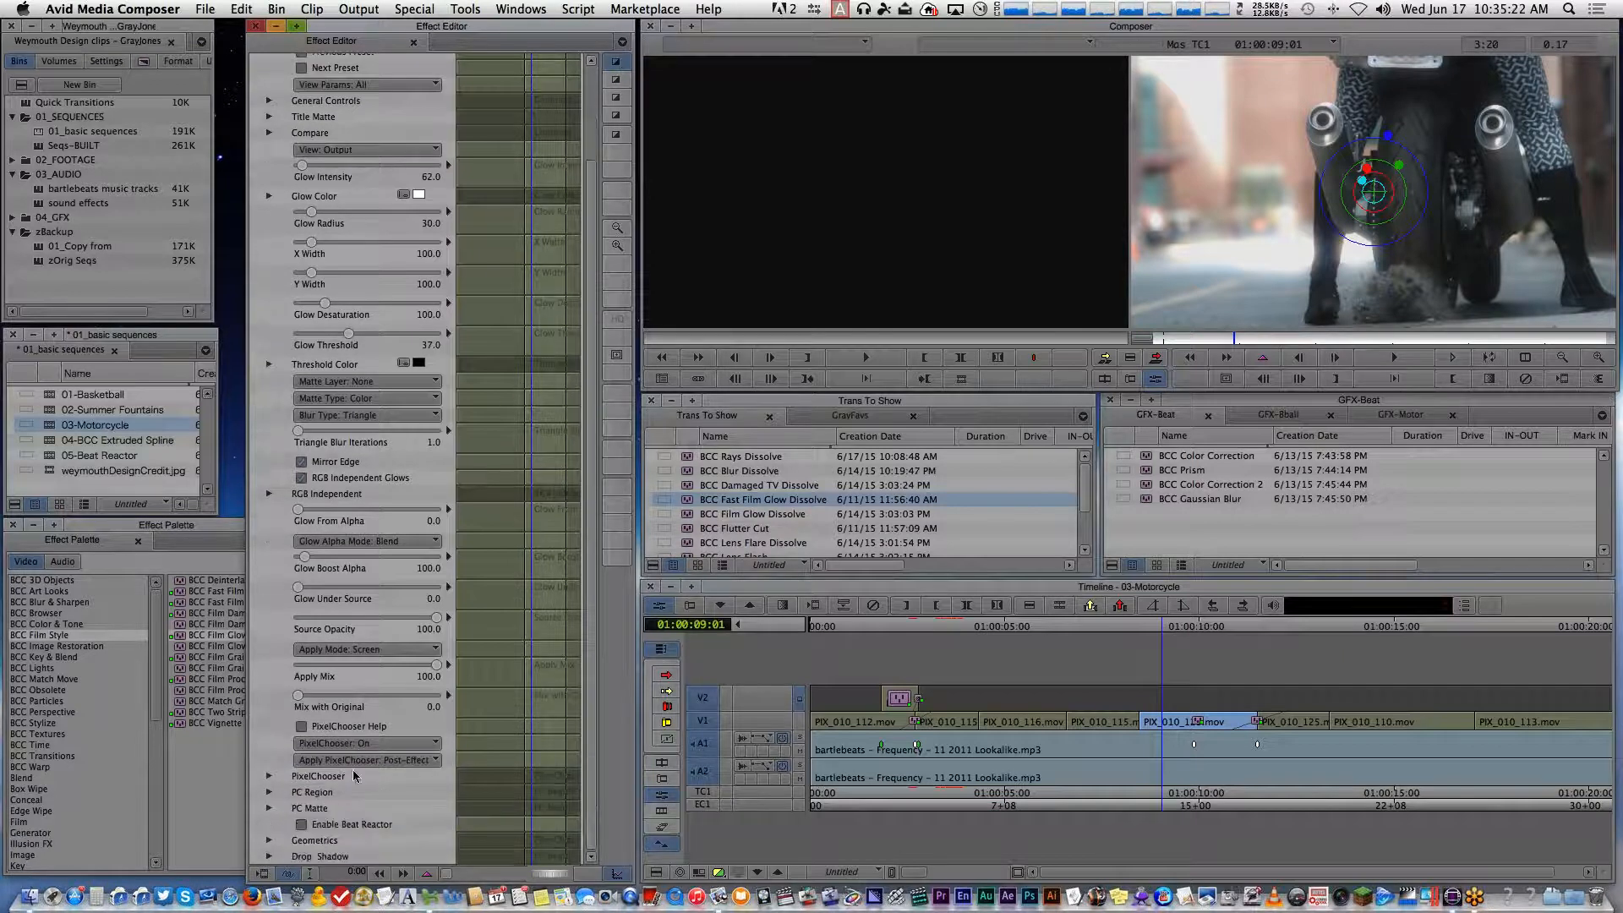
pyautogui.click(269, 776)
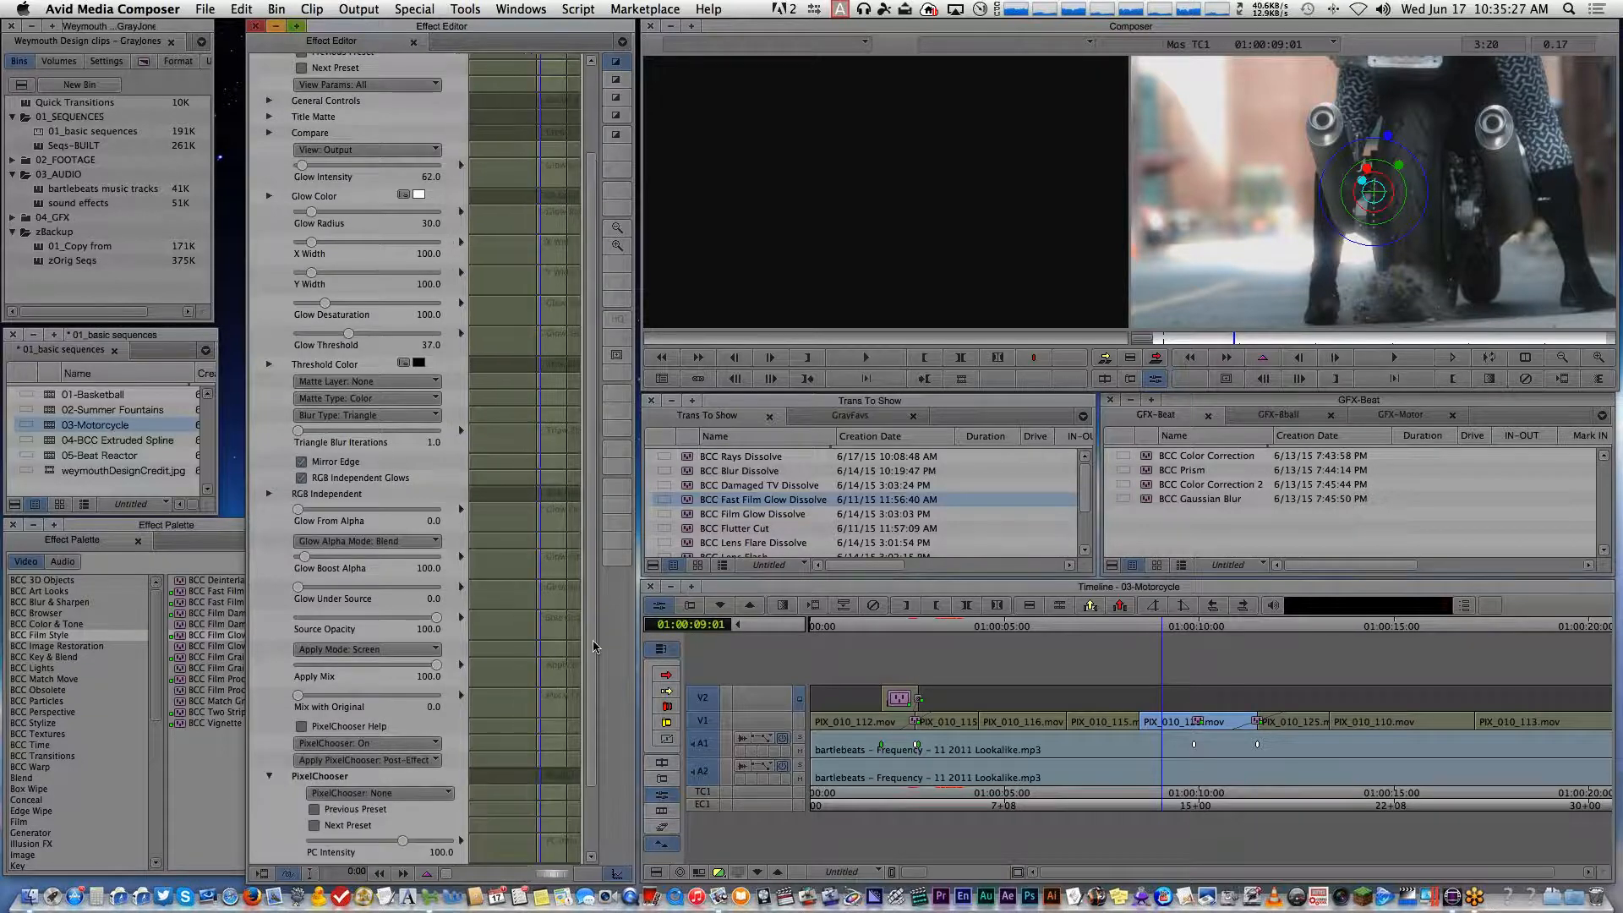
pyautogui.scroll(-5, 271, 790)
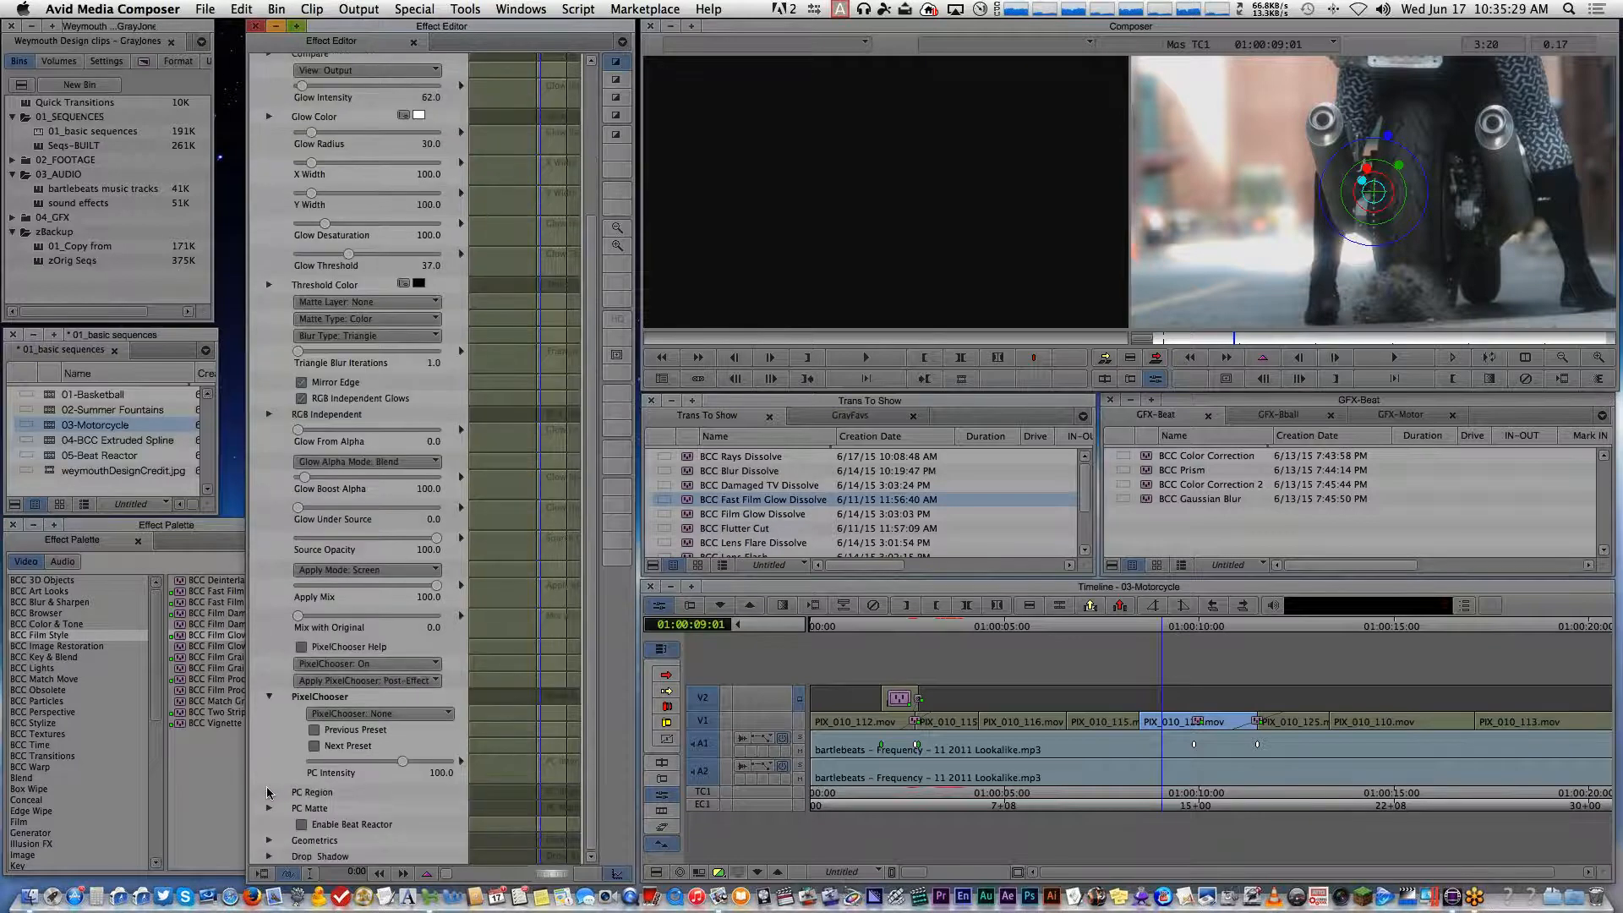
pyautogui.click(269, 793)
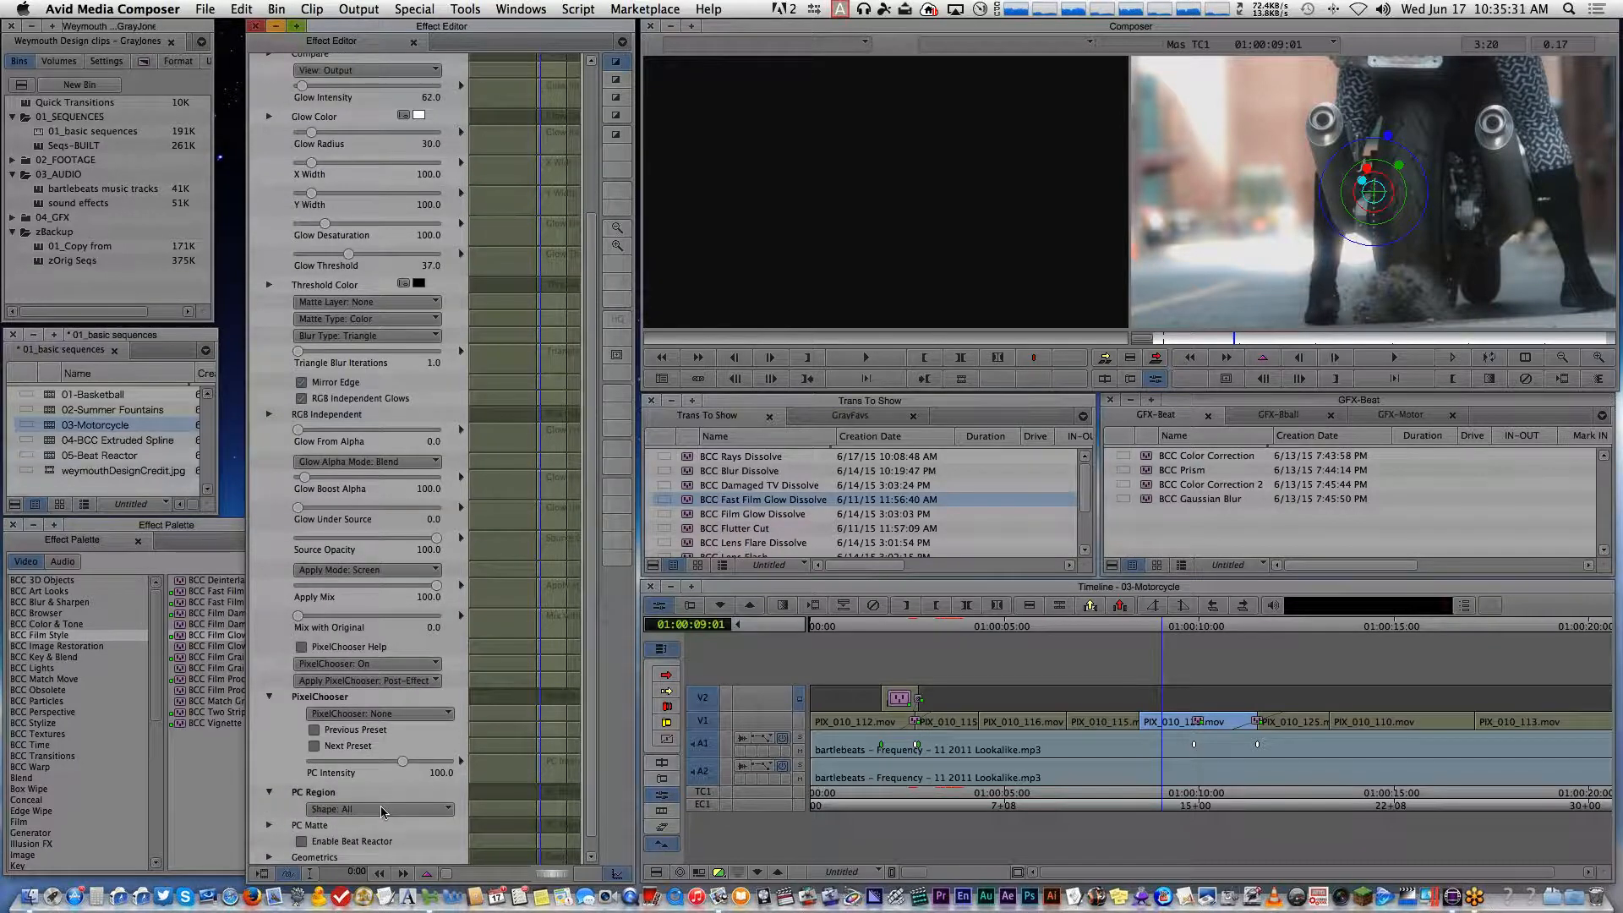
pyautogui.click(382, 809)
pyautogui.click(364, 762)
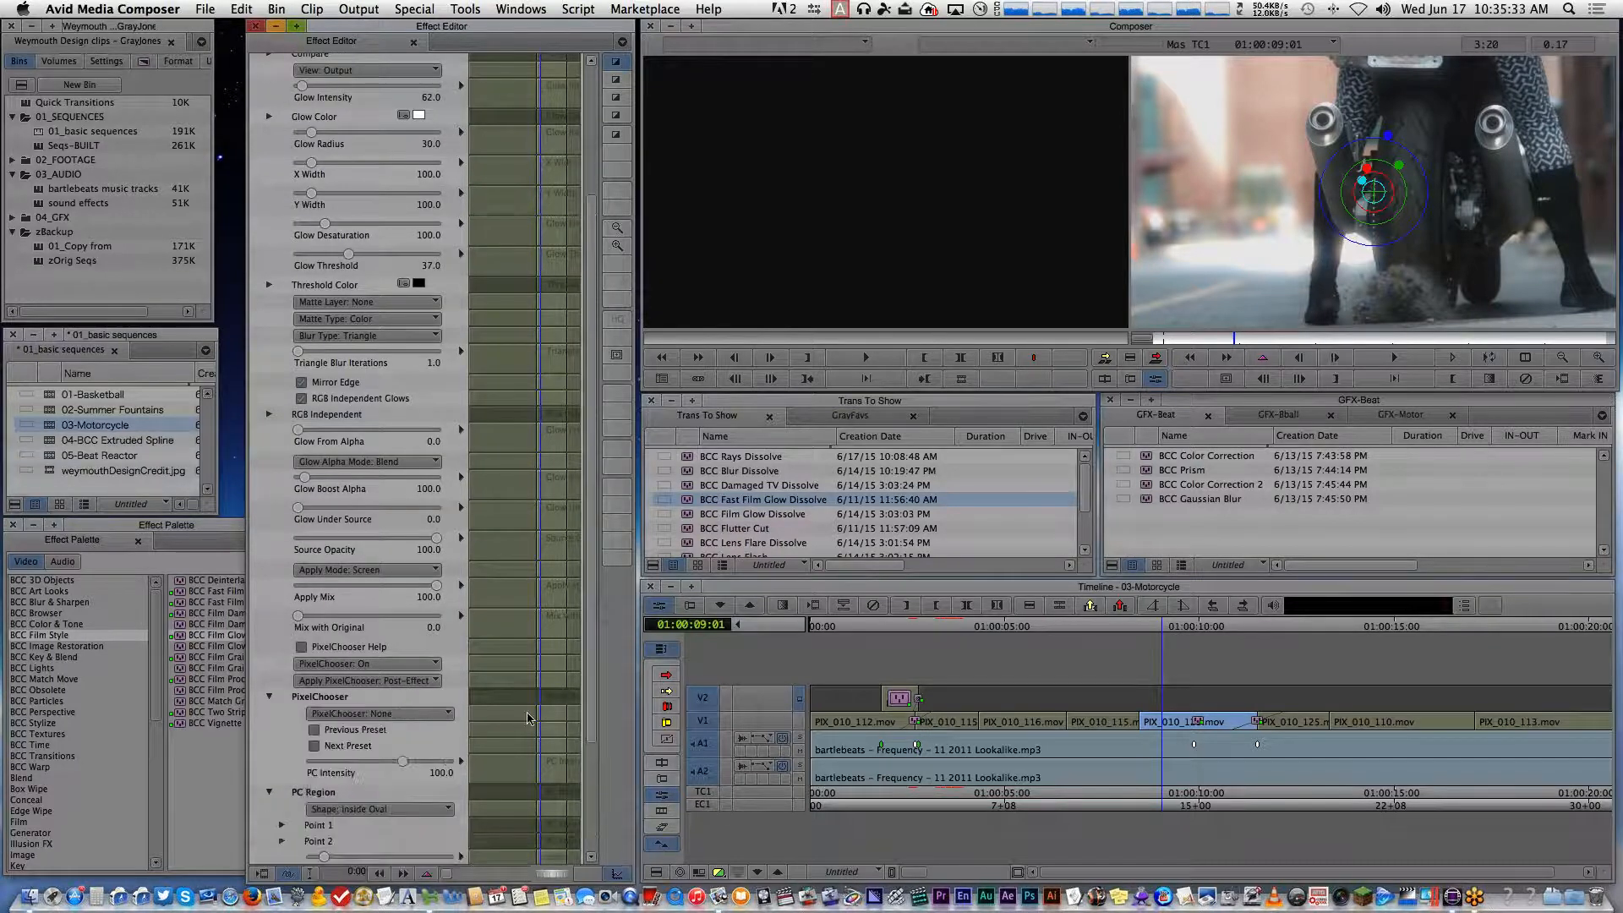
# Position the PixelChooser region around the dust at the rear tyre and set Region Blend to 51.2
pyautogui.click(1425, 280)
pyautogui.moveTo(1425, 280)
pyautogui.mouseDown()
pyautogui.moveTo(1473, 271)
pyautogui.moveTo(1423, 278)
pyautogui.mouseUp()
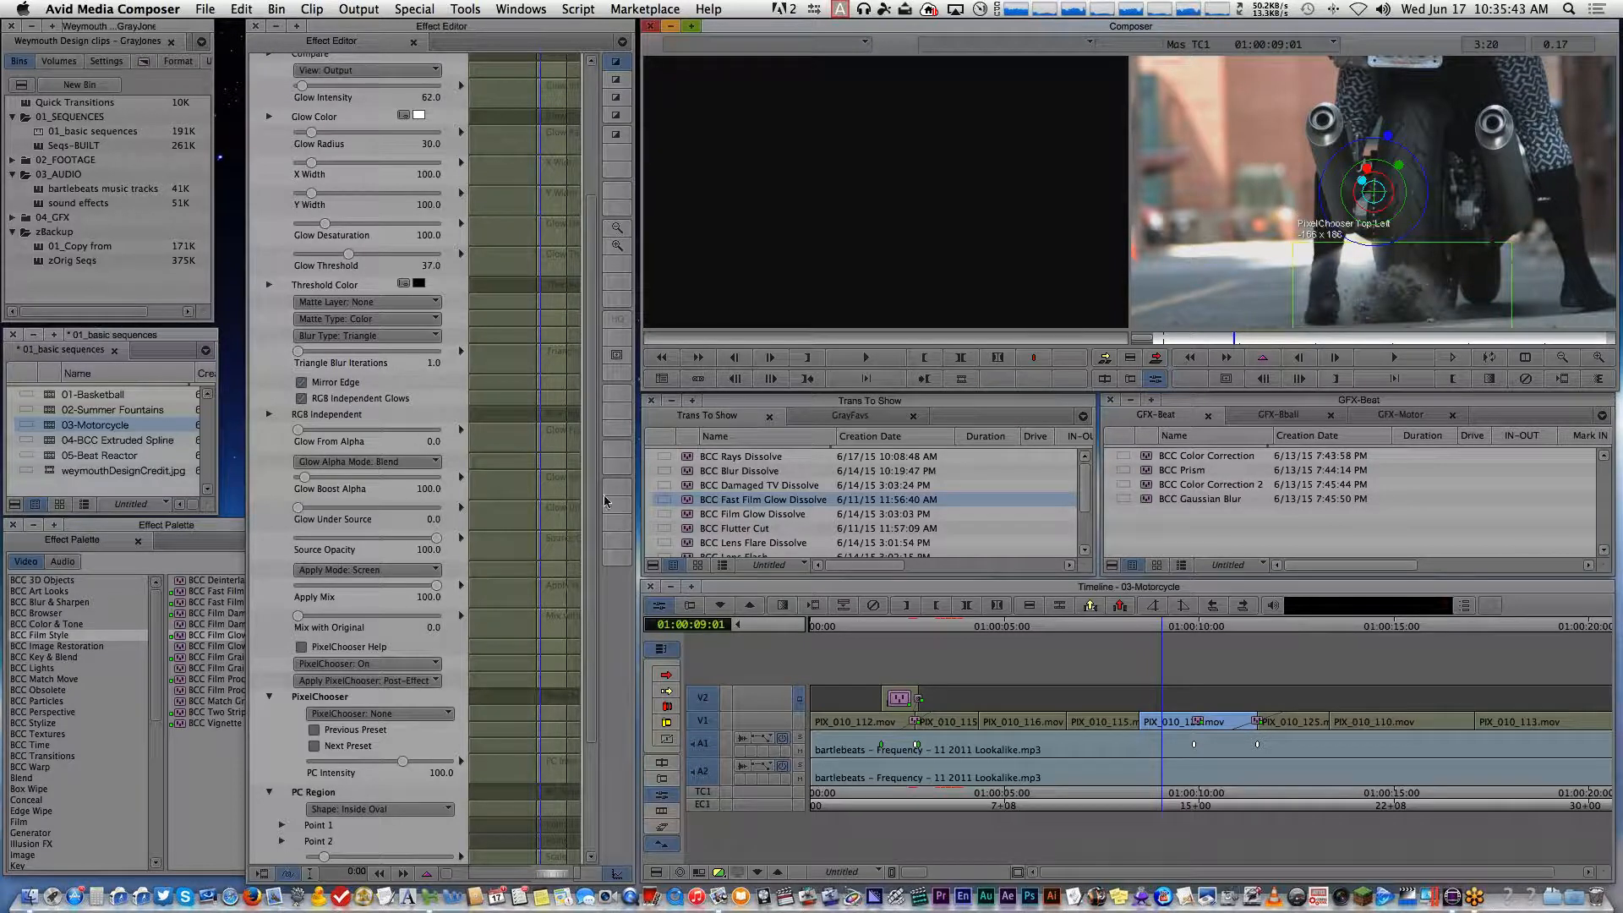
pyautogui.scroll(-5, 317, 764)
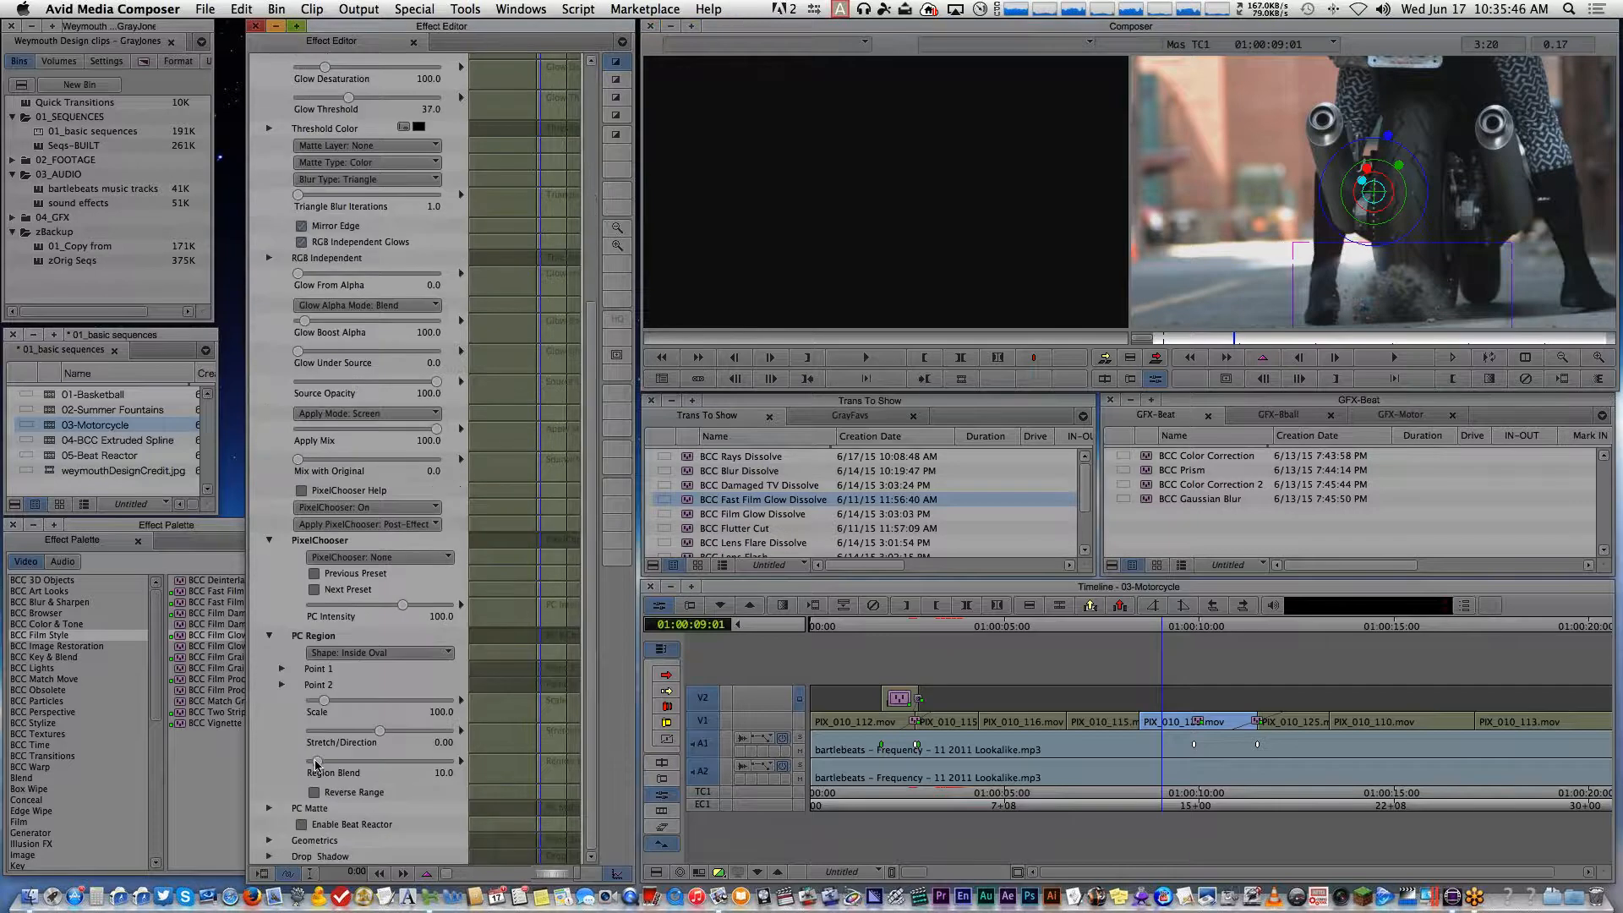
pyautogui.moveTo(321, 764); pyautogui.dragTo(345, 771)
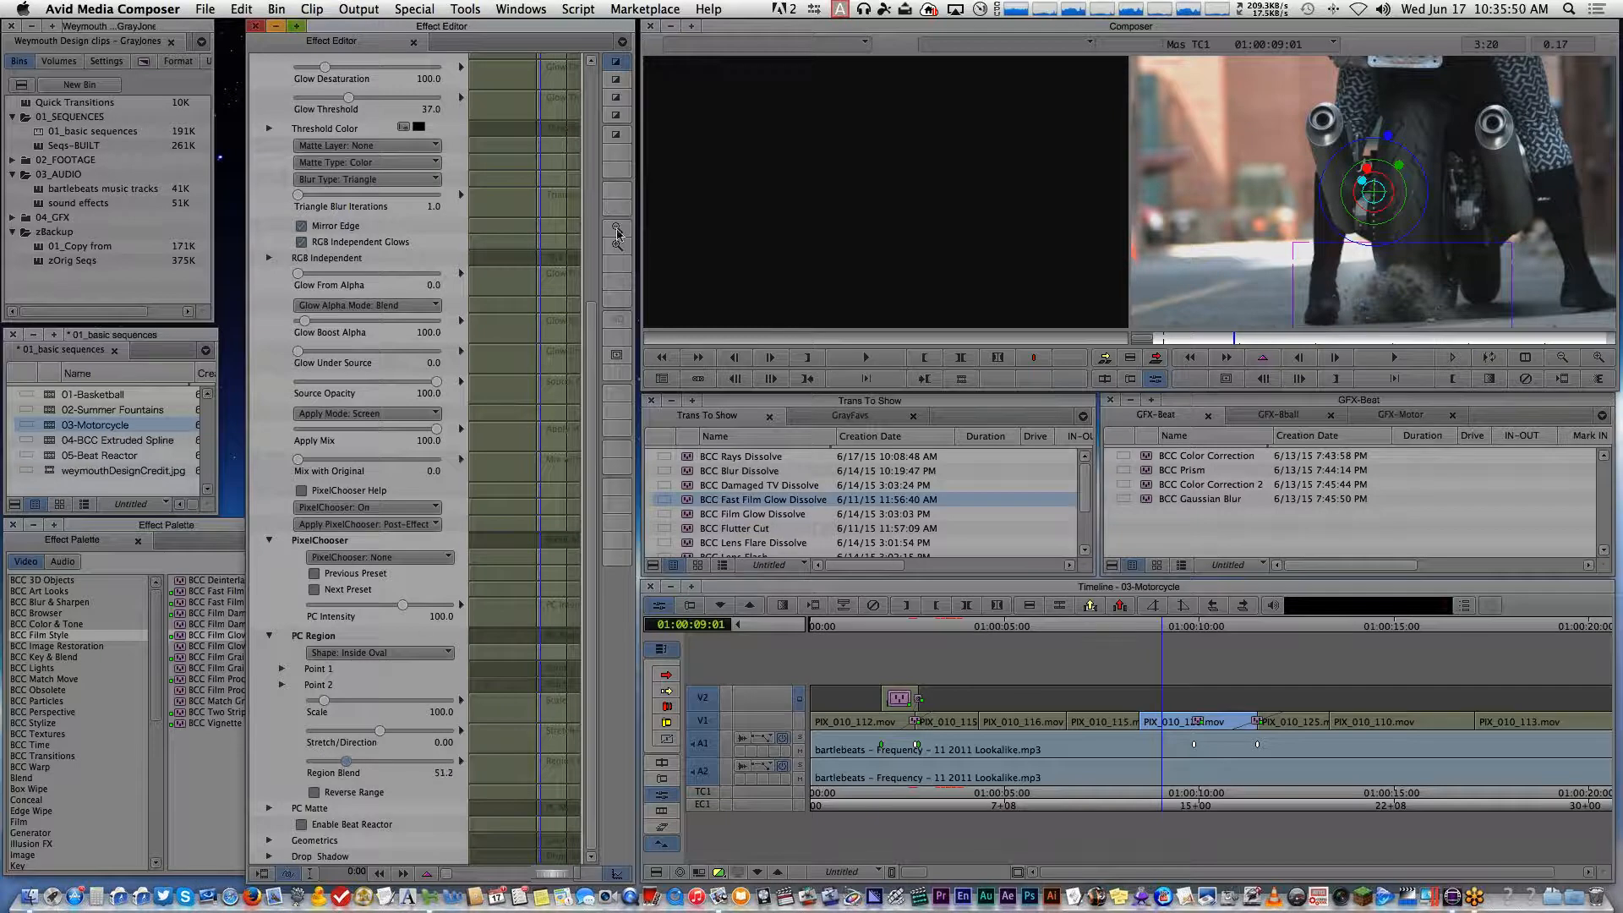
# Set the film glow's Glow Intensity to 200 and its Glow Color to a pale blue
pyautogui.scroll(5, 588, 188)
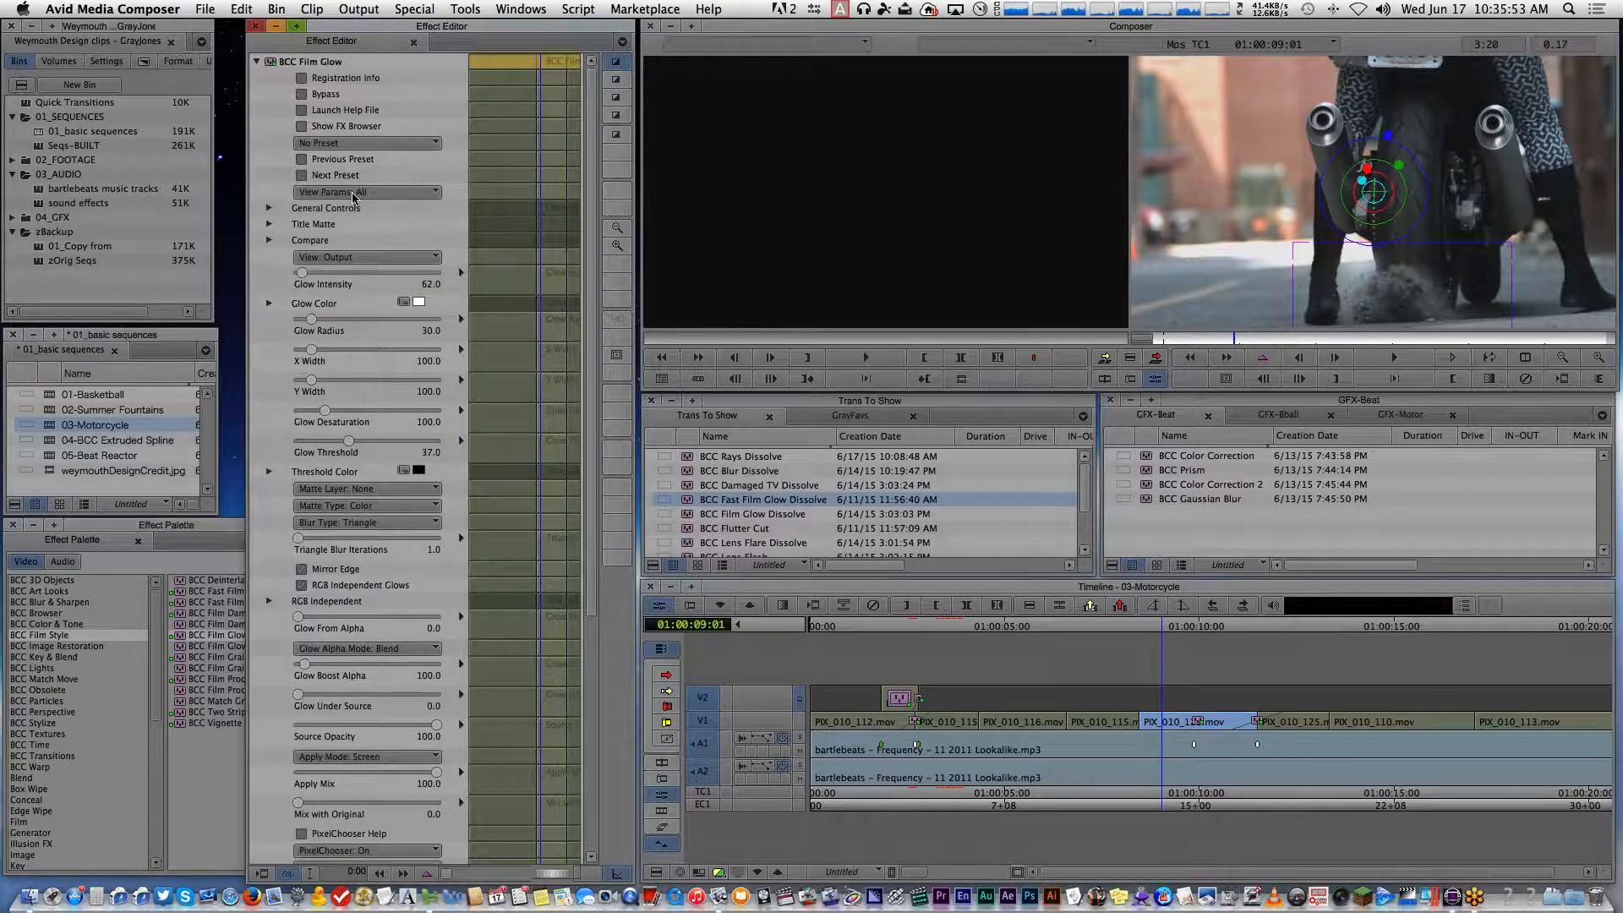
pyautogui.moveTo(305, 276); pyautogui.dragTo(314, 279)
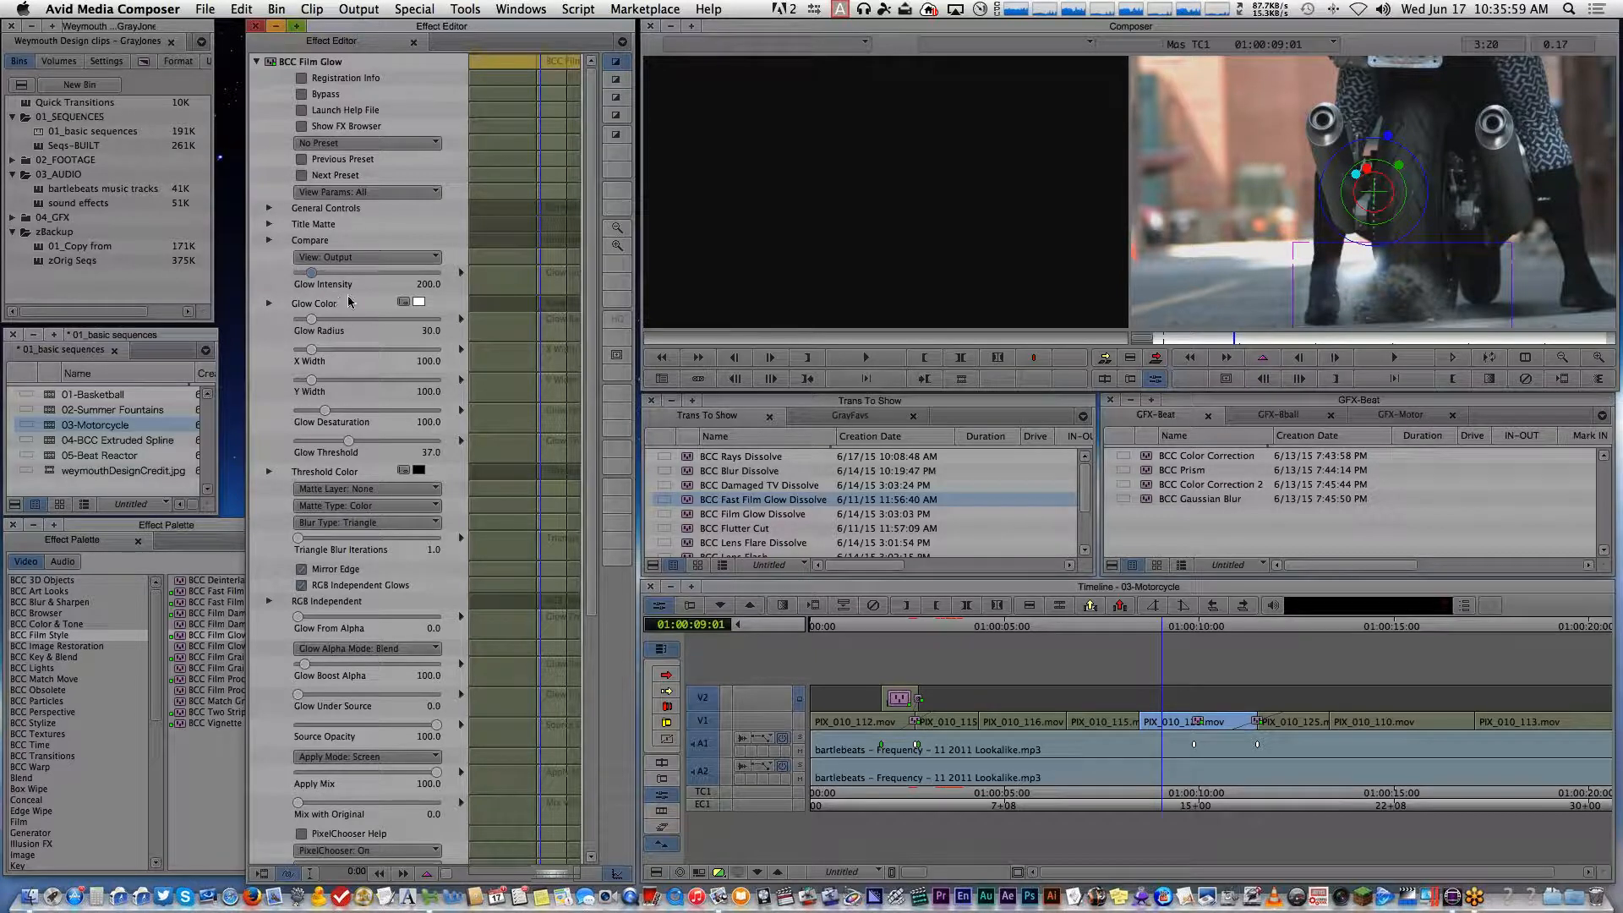
pyautogui.click(401, 302)
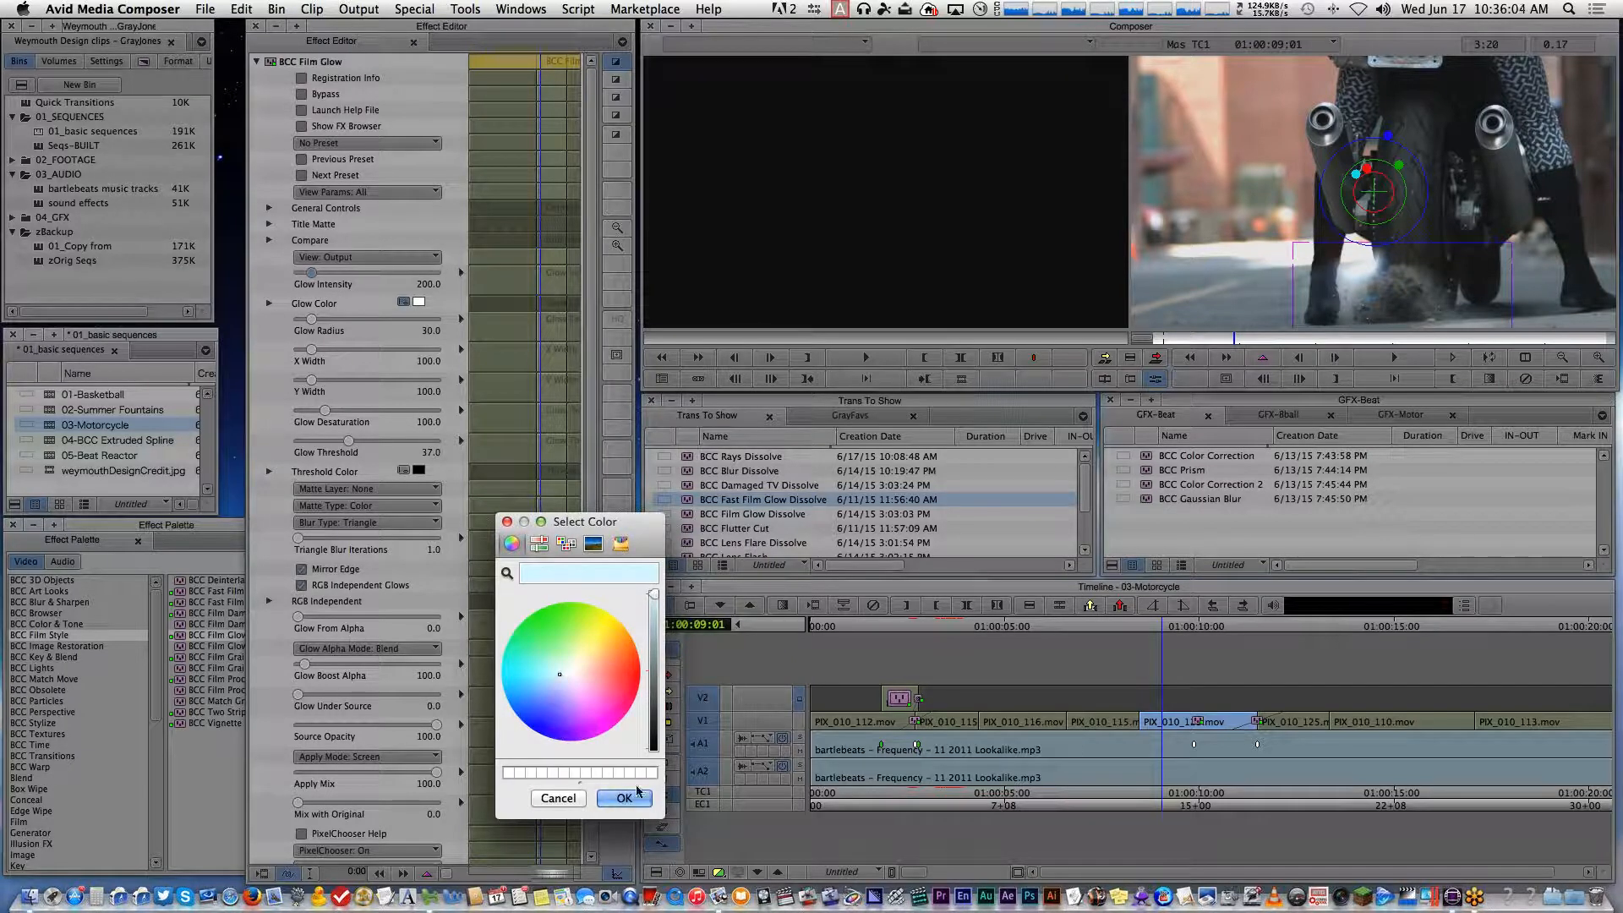
pyautogui.press('Return')
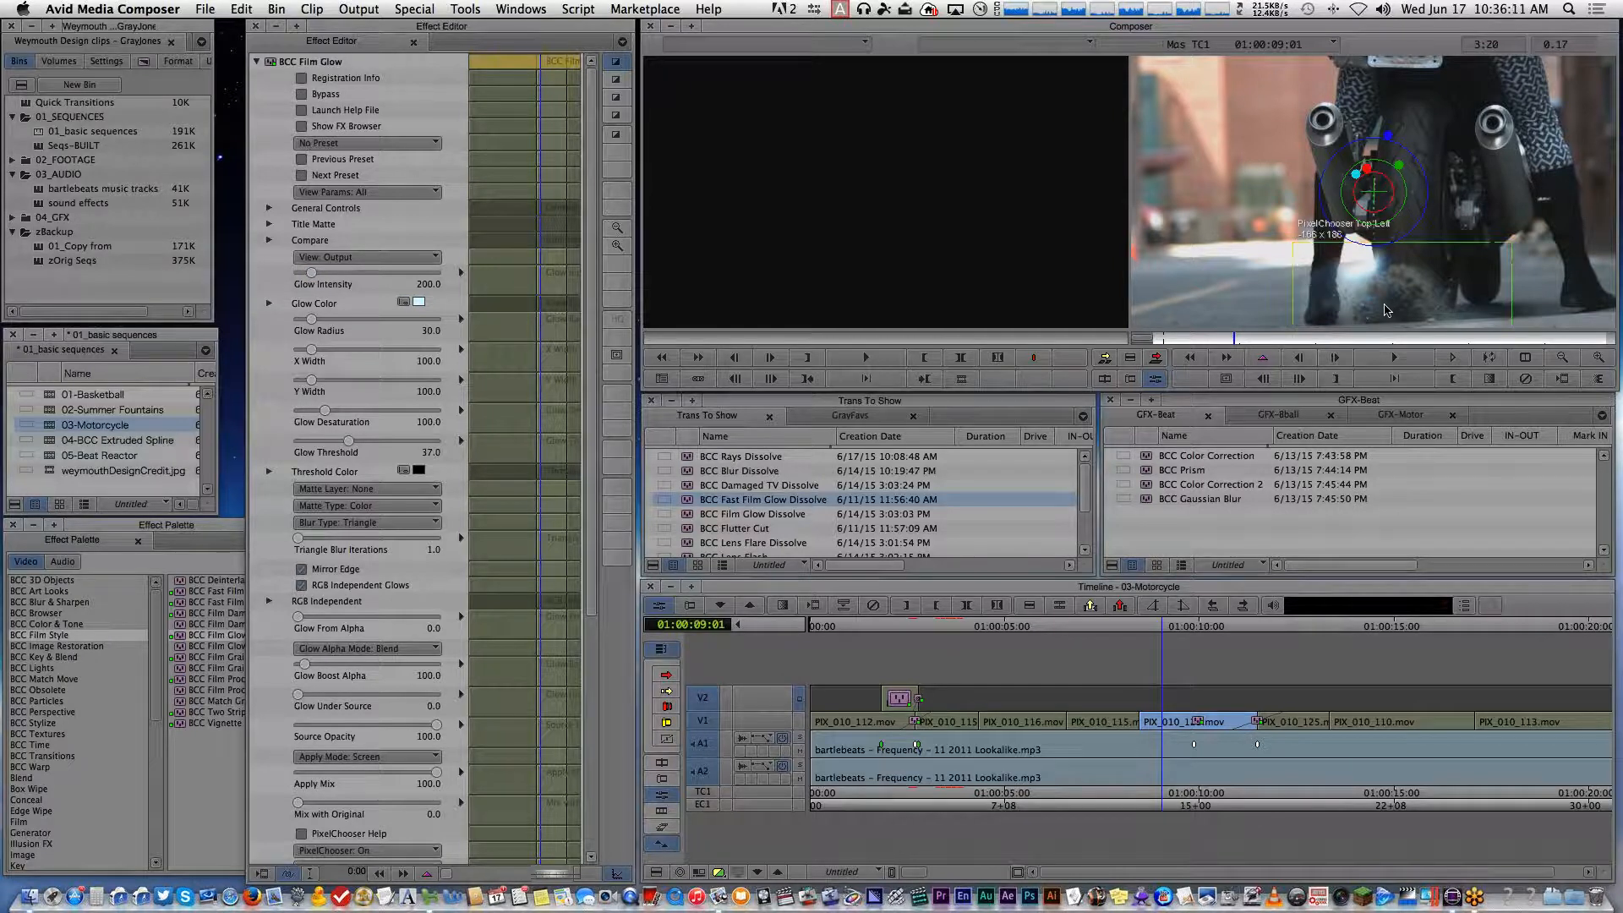
# Add a Glow Intensity keyframe of 0 at the first frame of PIX_010_123.mov, 01:00:08:14
pyautogui.click(1248, 346)
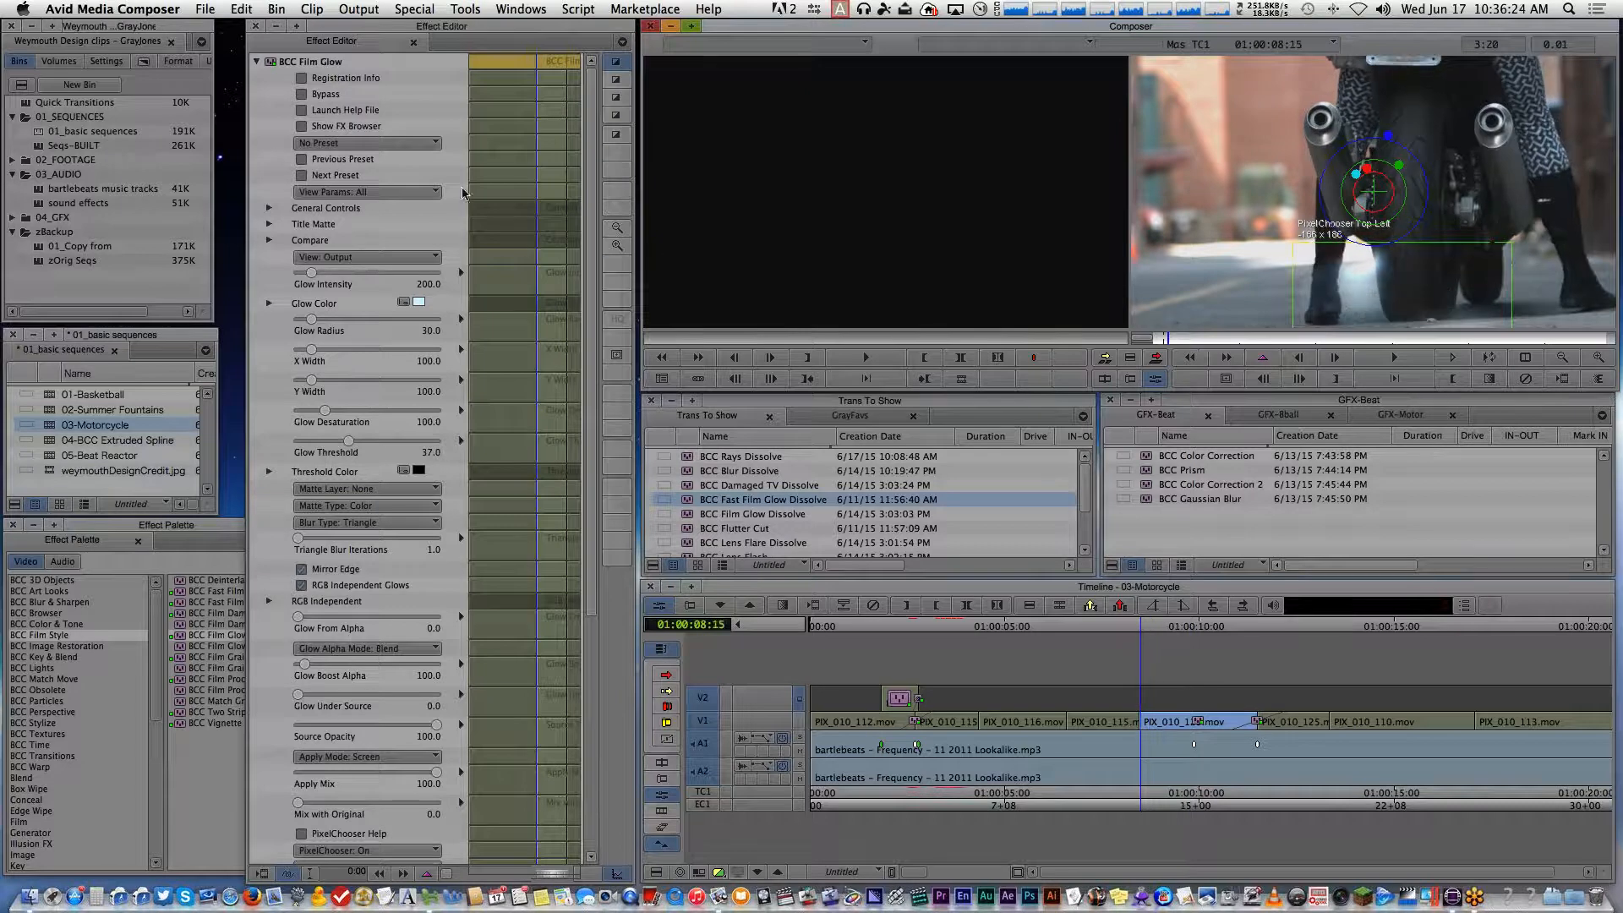
pyautogui.rightClick(535, 283)
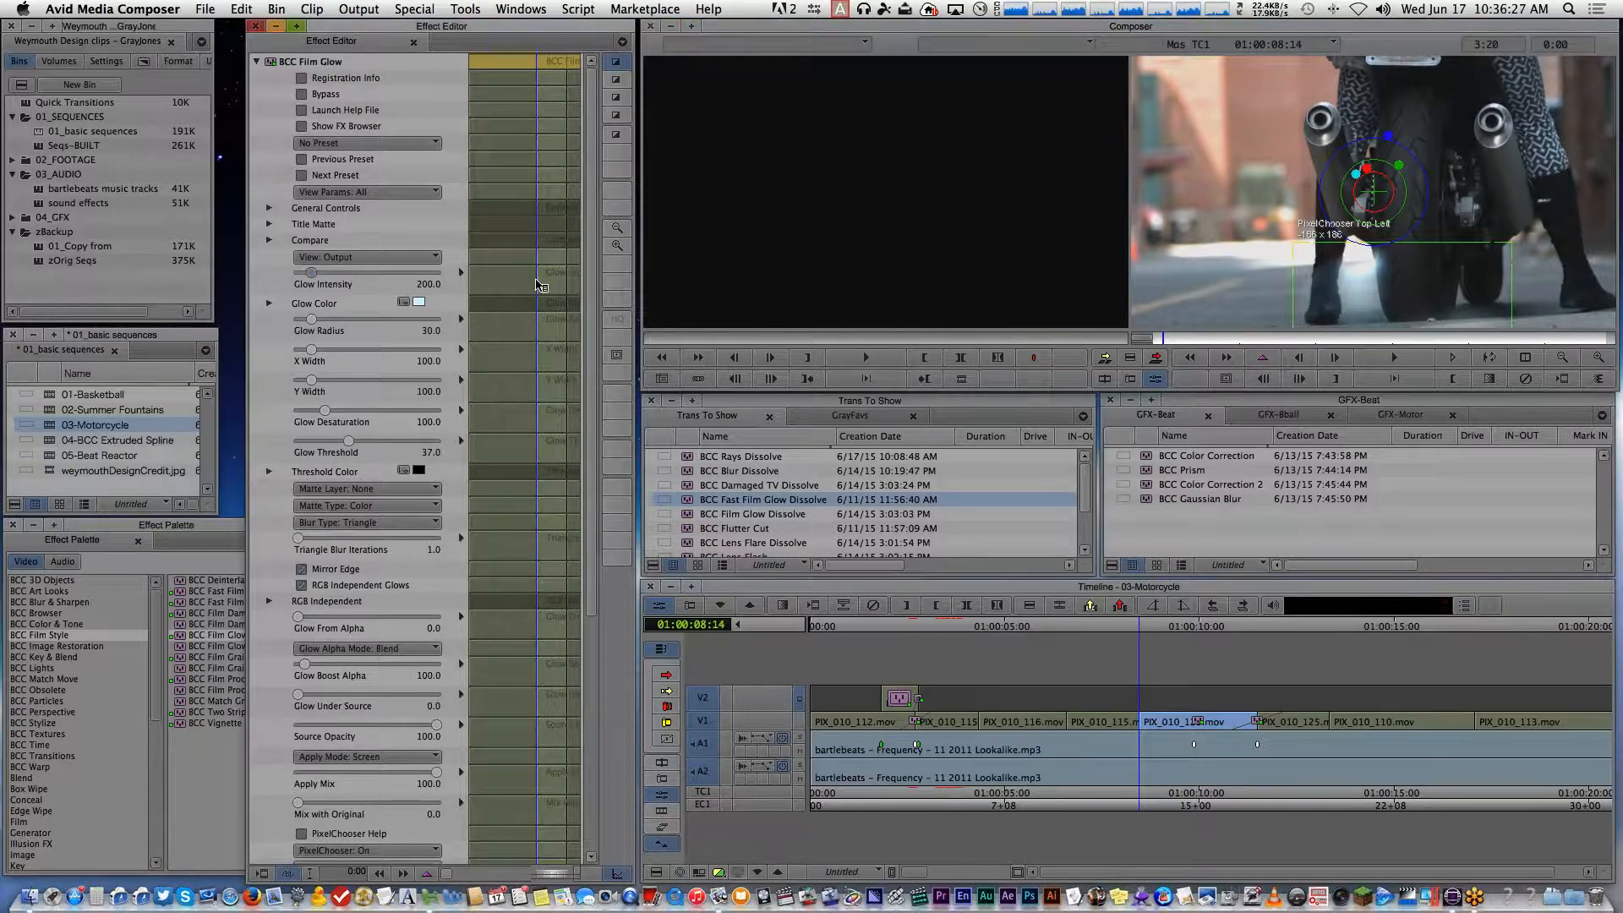
pyautogui.click(557, 290)
pyautogui.moveTo(309, 273); pyautogui.dragTo(286, 274)
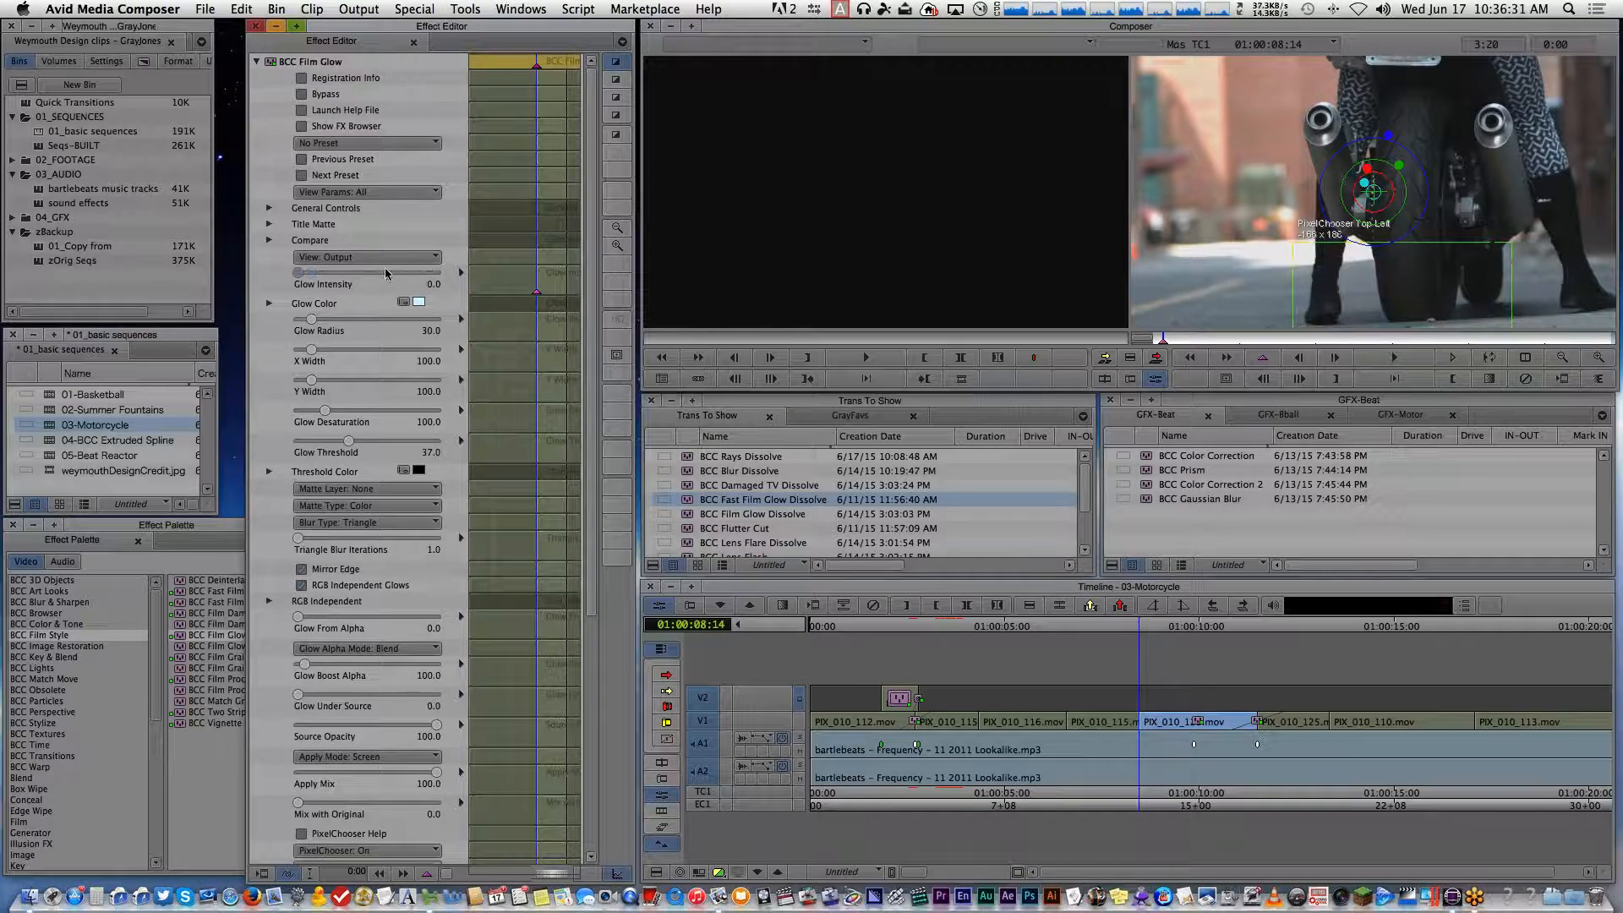
# Add a second Glow Intensity keyframe at 01:00:10:15 with a value of 200
pyautogui.press('space')
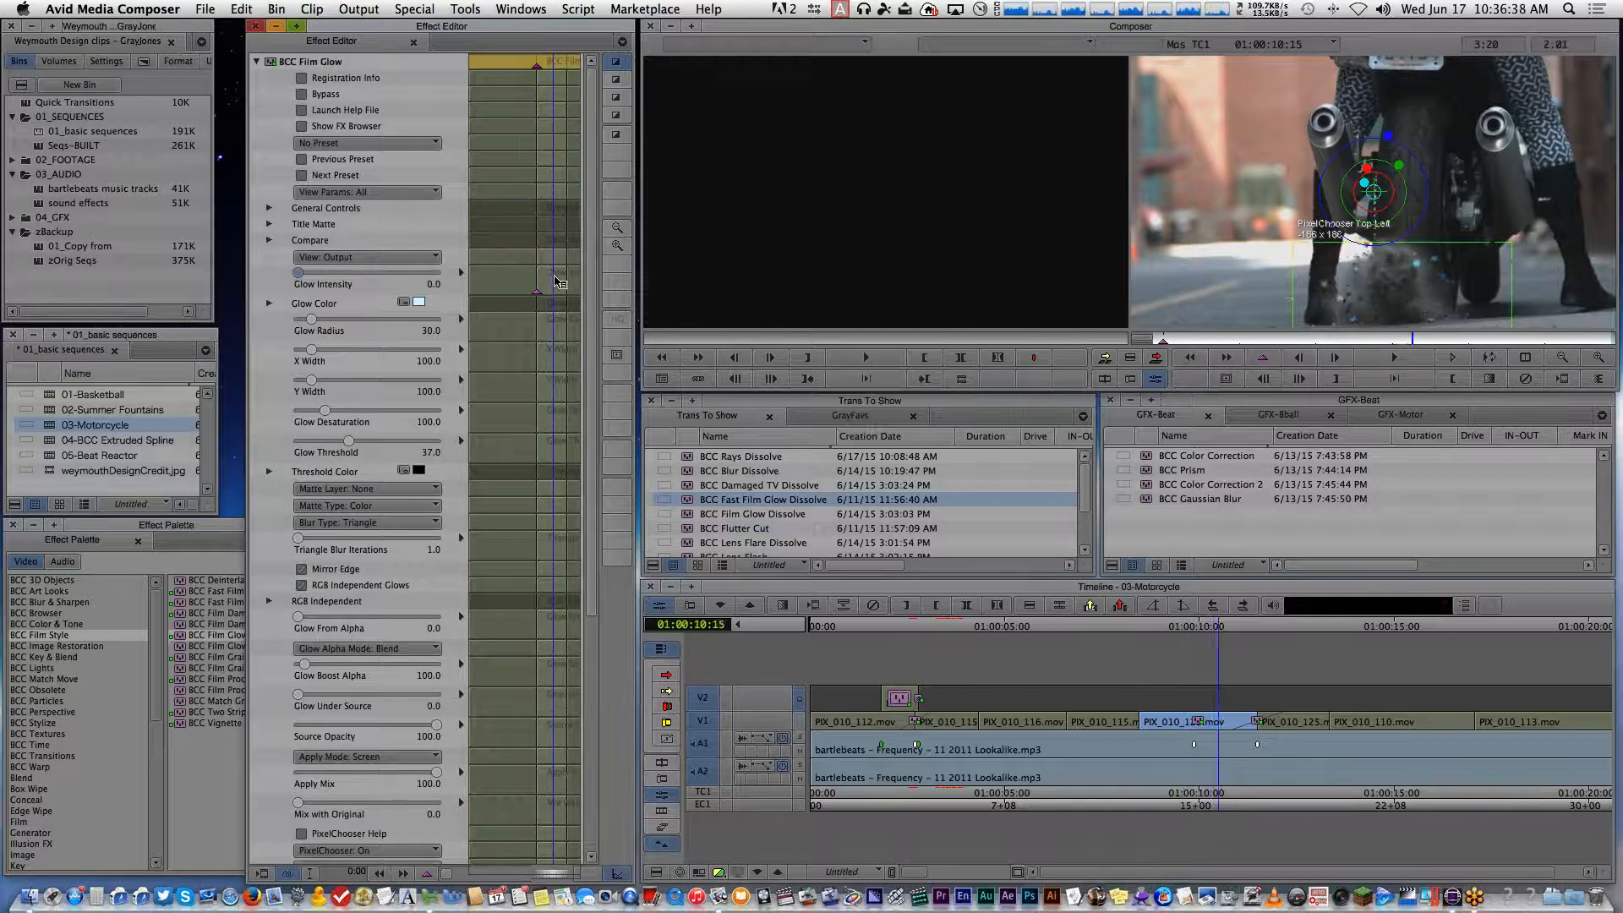
pyautogui.rightClick(555, 281)
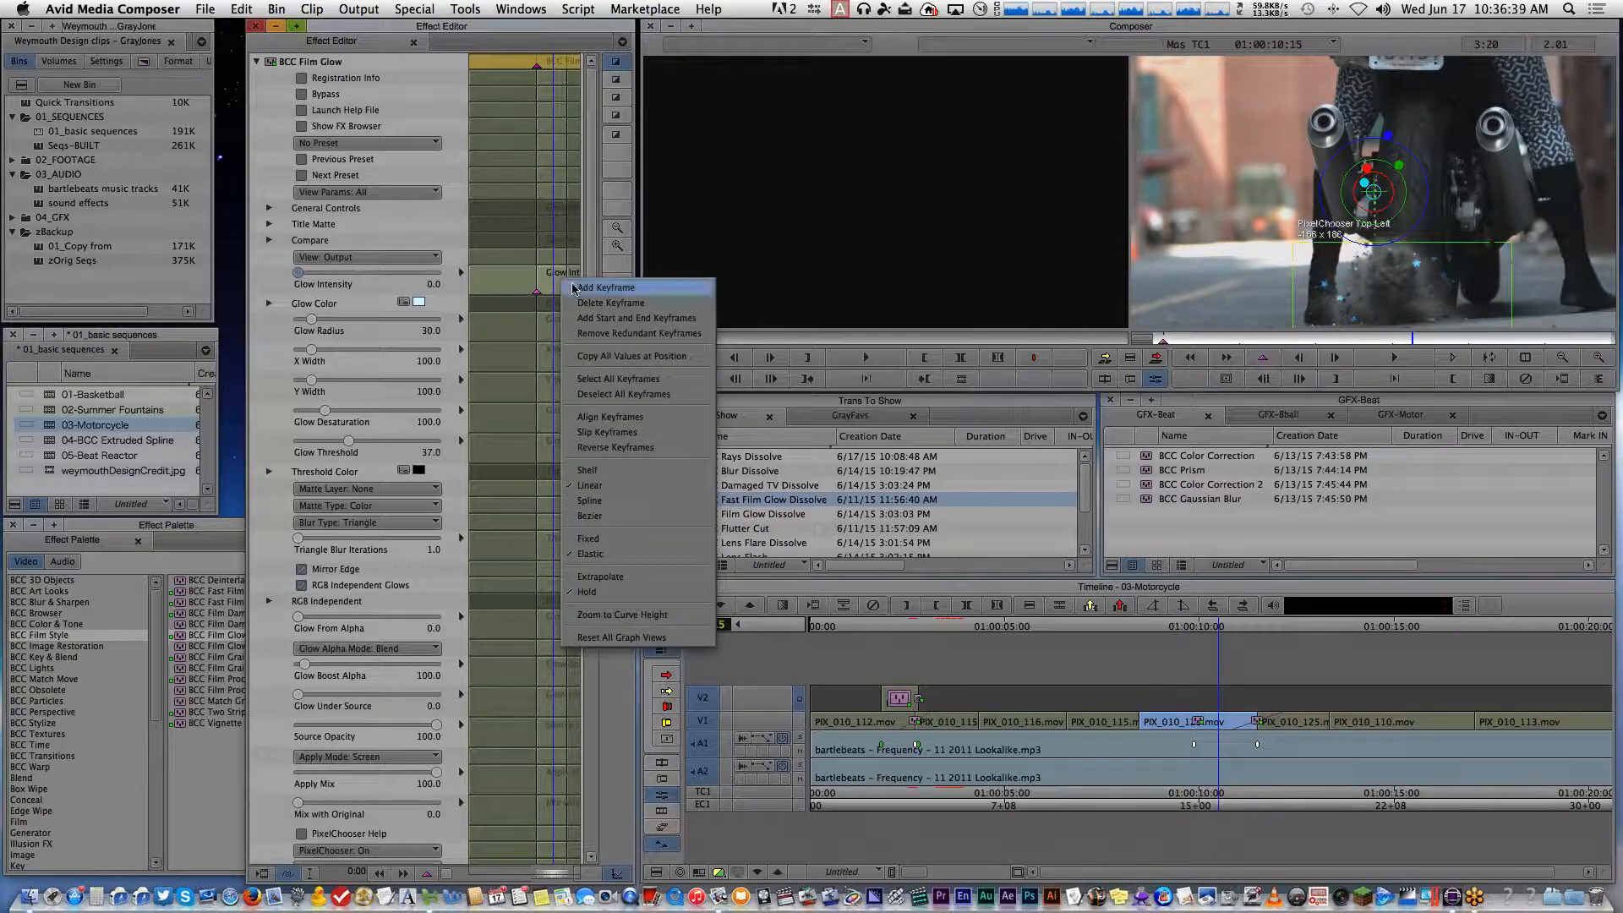
pyautogui.click(574, 288)
pyautogui.moveTo(298, 274); pyautogui.dragTo(314, 277)
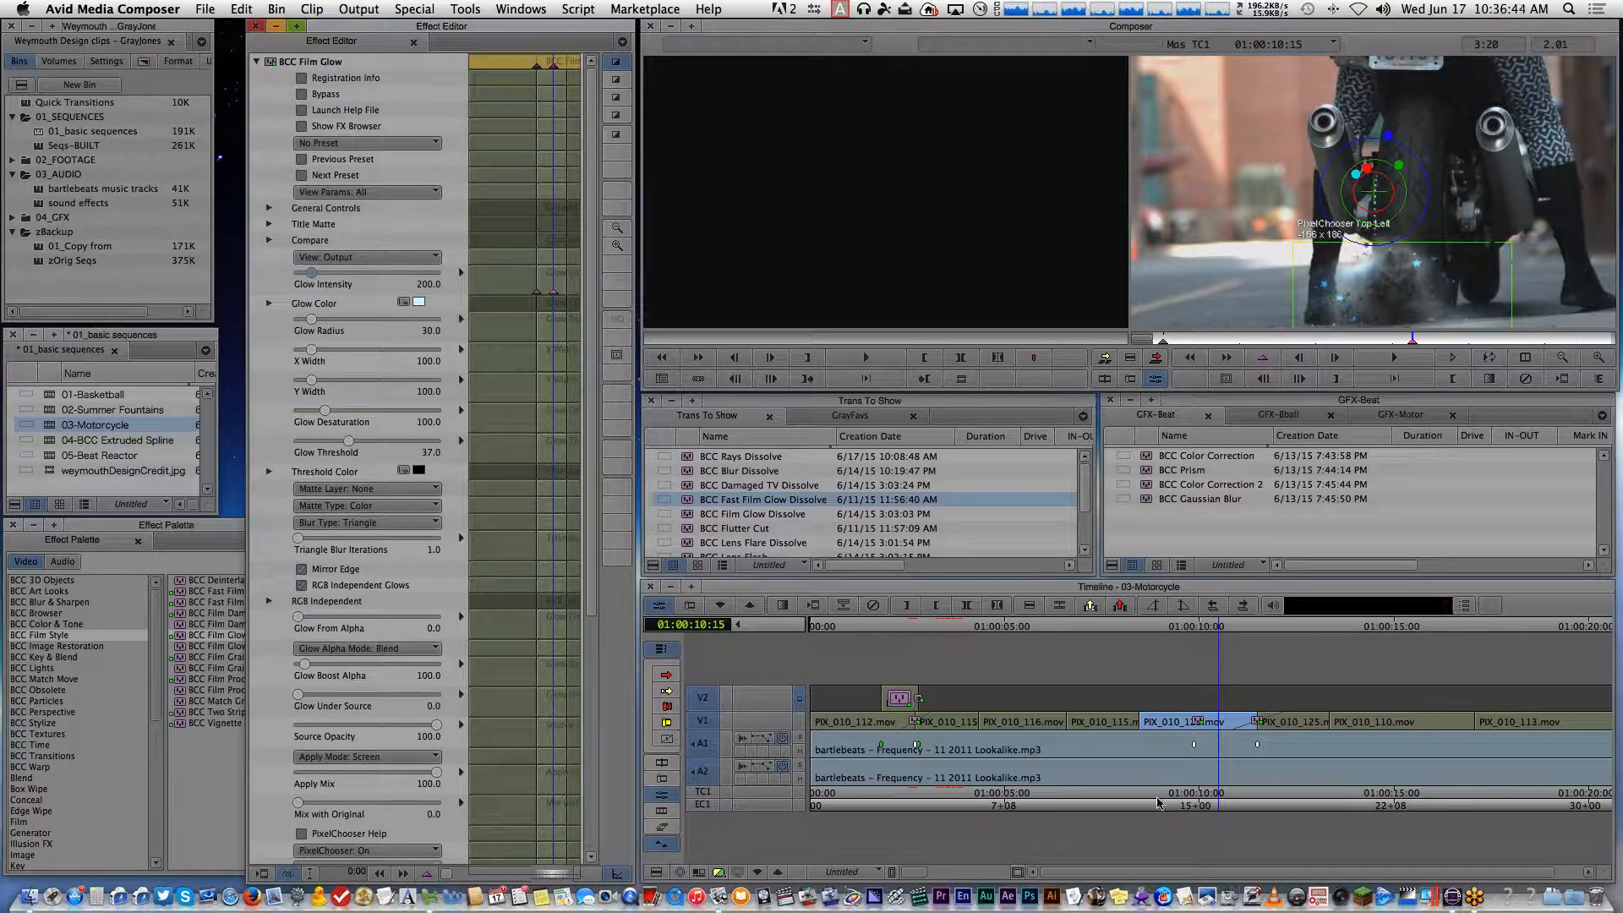
# Open the BCC Fast Film Glow Dissolve at the cut to PIX_010_125.mov and adjust its Glow Color in the colour picker
pyautogui.moveTo(1153, 807); pyautogui.dragTo(1251, 790)
pyautogui.click(662, 794)
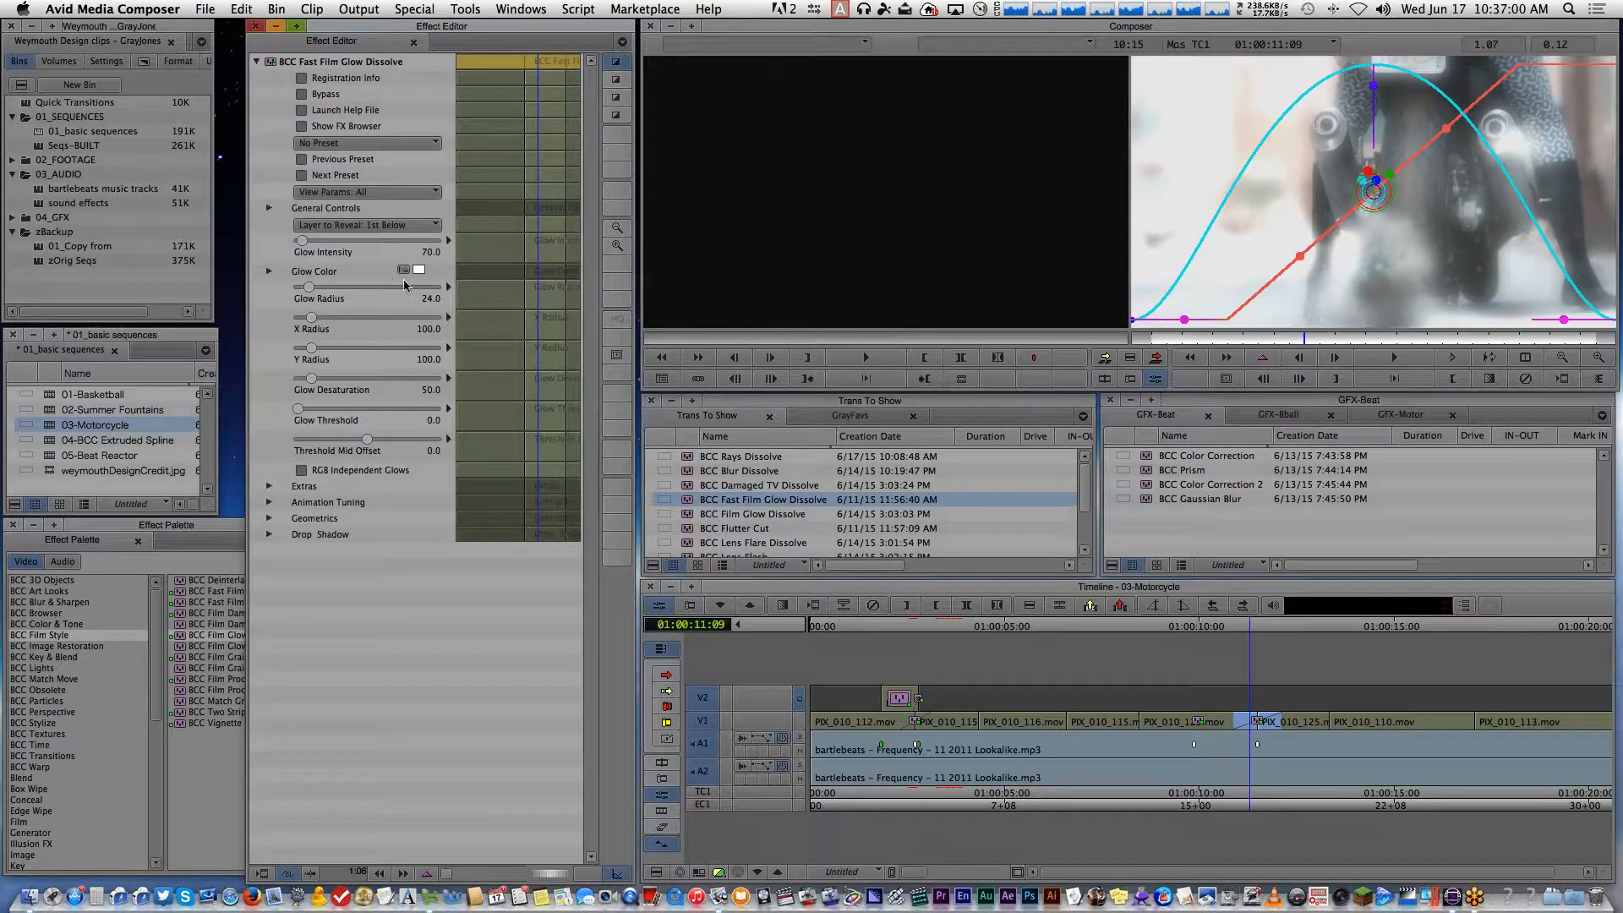
pyautogui.click(416, 270)
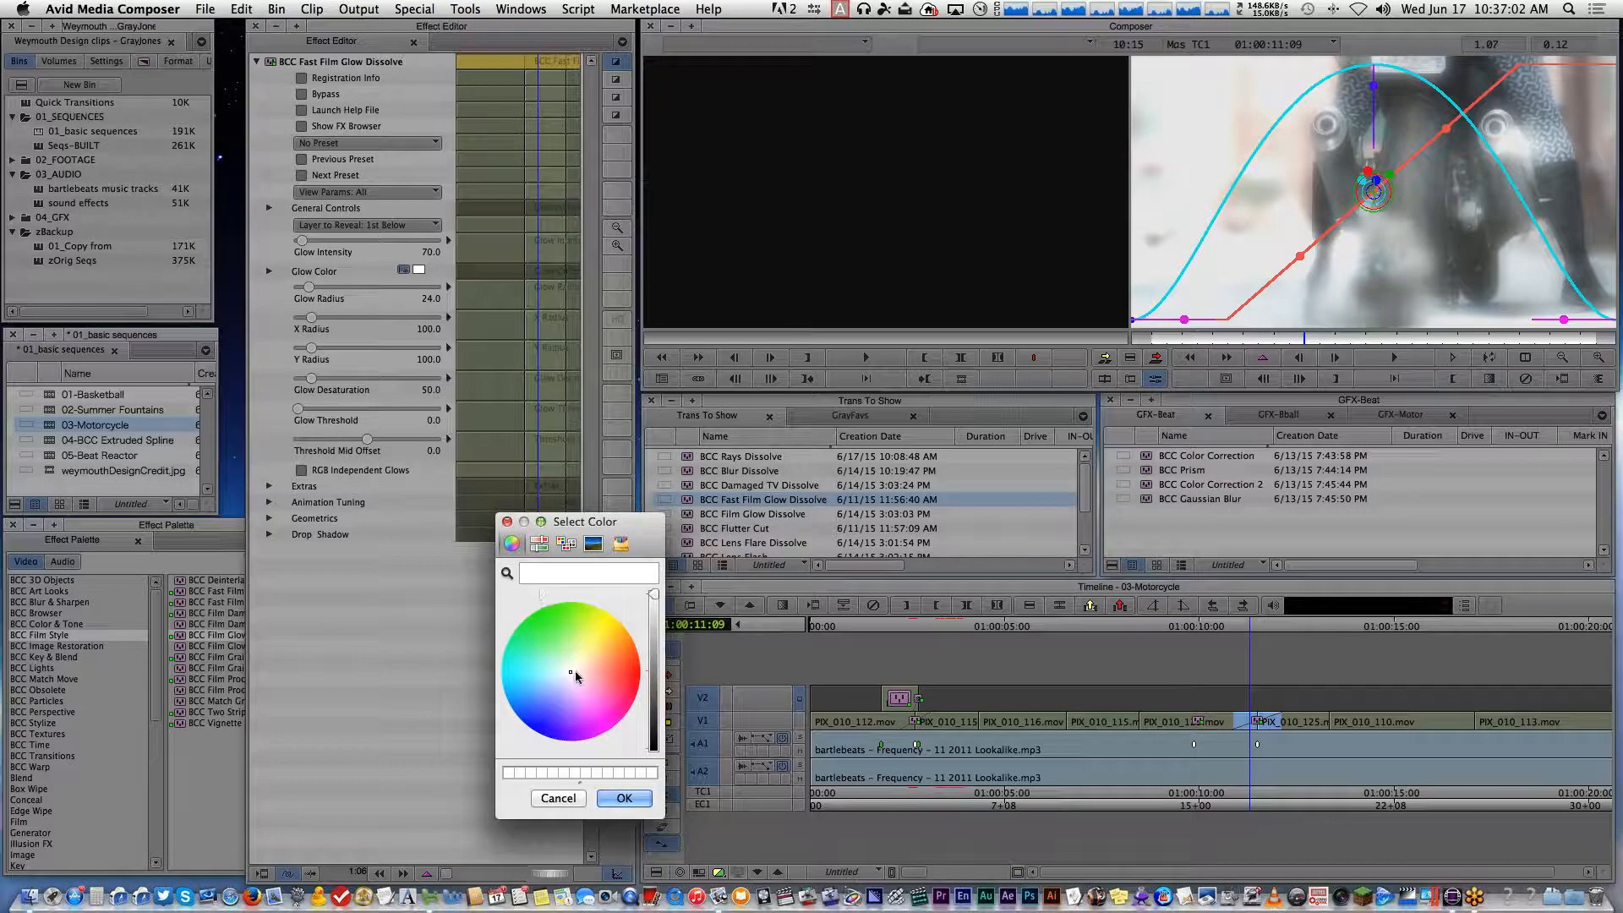
pyautogui.click(624, 798)
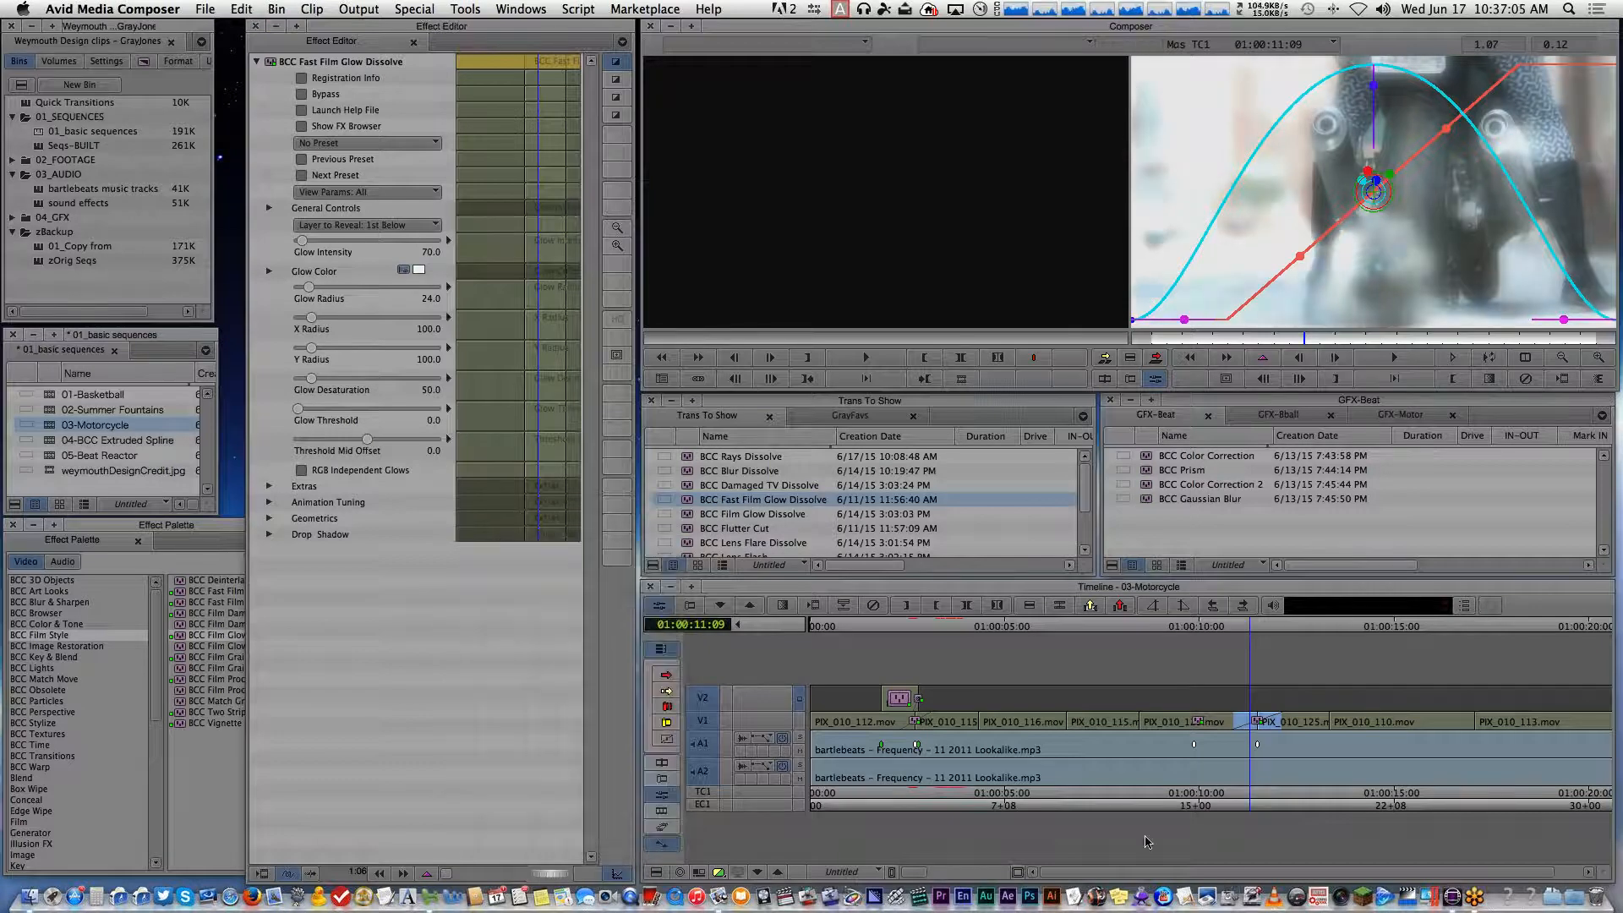
# Play and scrub through PIX_010_123.mov to review the animated dust glow leading into the dissolve
pyautogui.click(1175, 803)
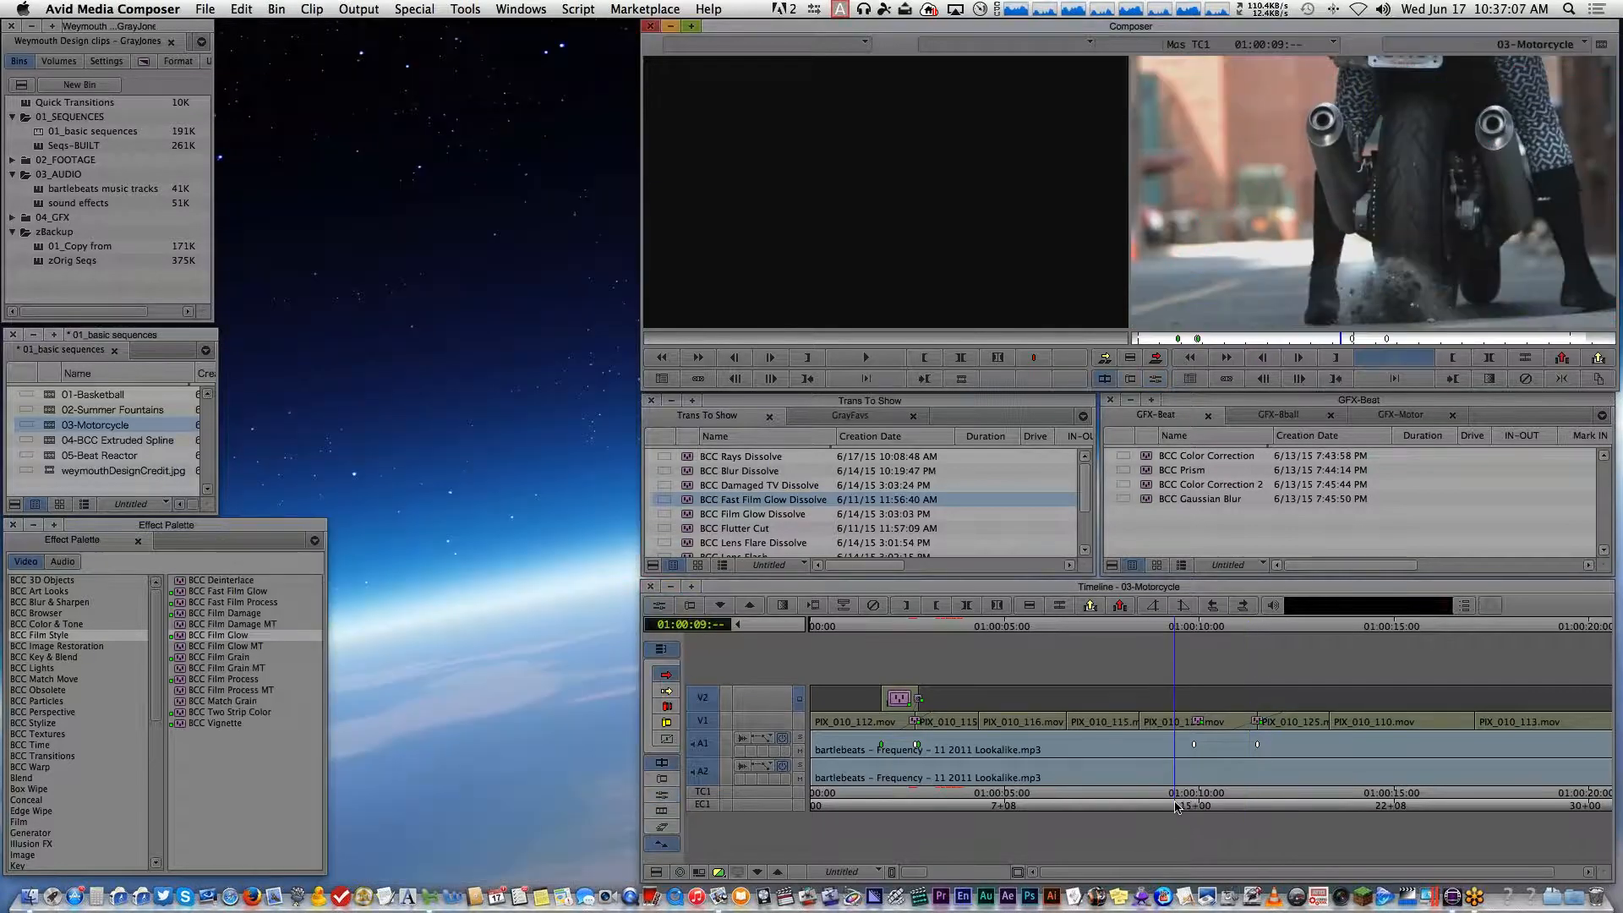
pyautogui.press('space')
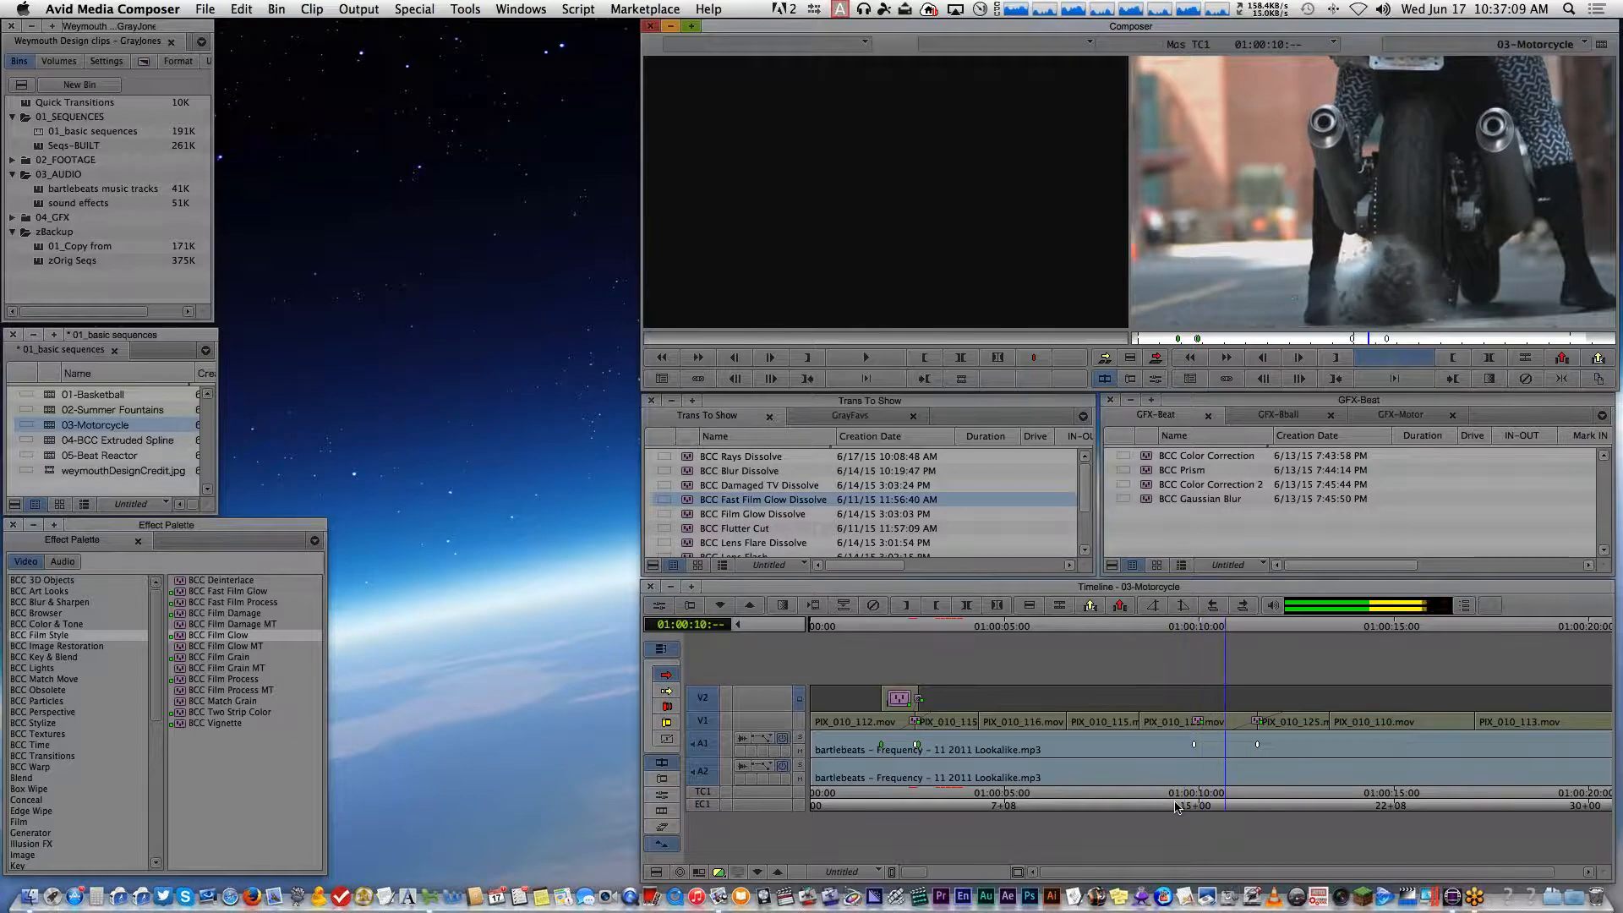
pyautogui.press('space')
pyautogui.click(1139, 803)
pyautogui.moveTo(1140, 802); pyautogui.dragTo(1210, 738)
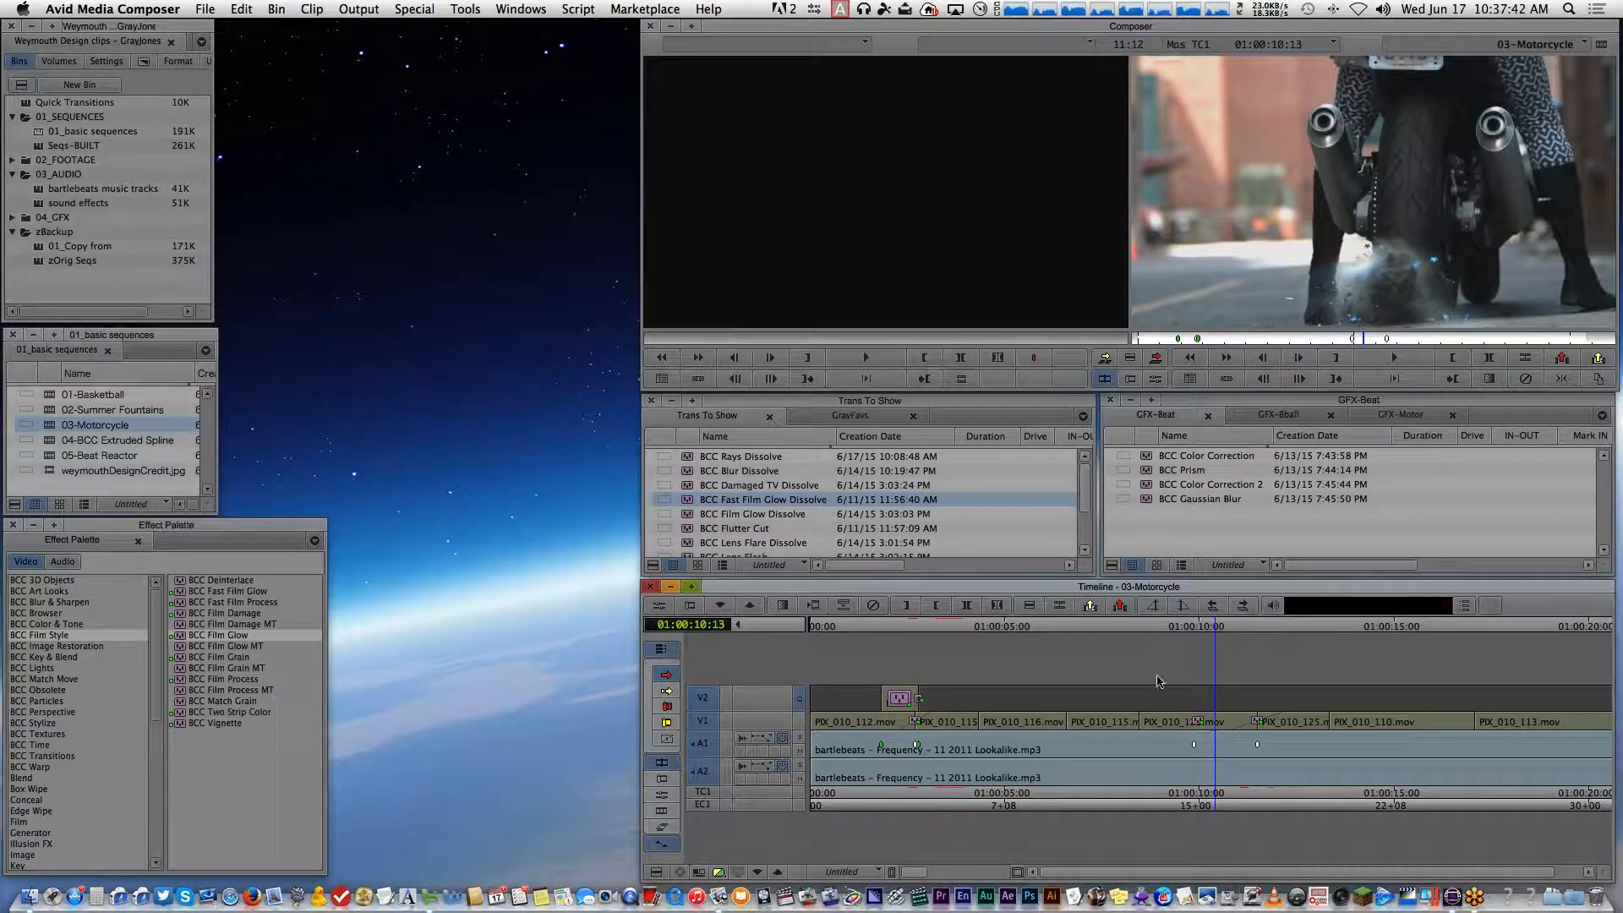
# Load the 04-BCC Extruded Spline sequence and scrub through the basketball dunk shot to 01:00:13:18
pyautogui.doubleClick(56, 444)
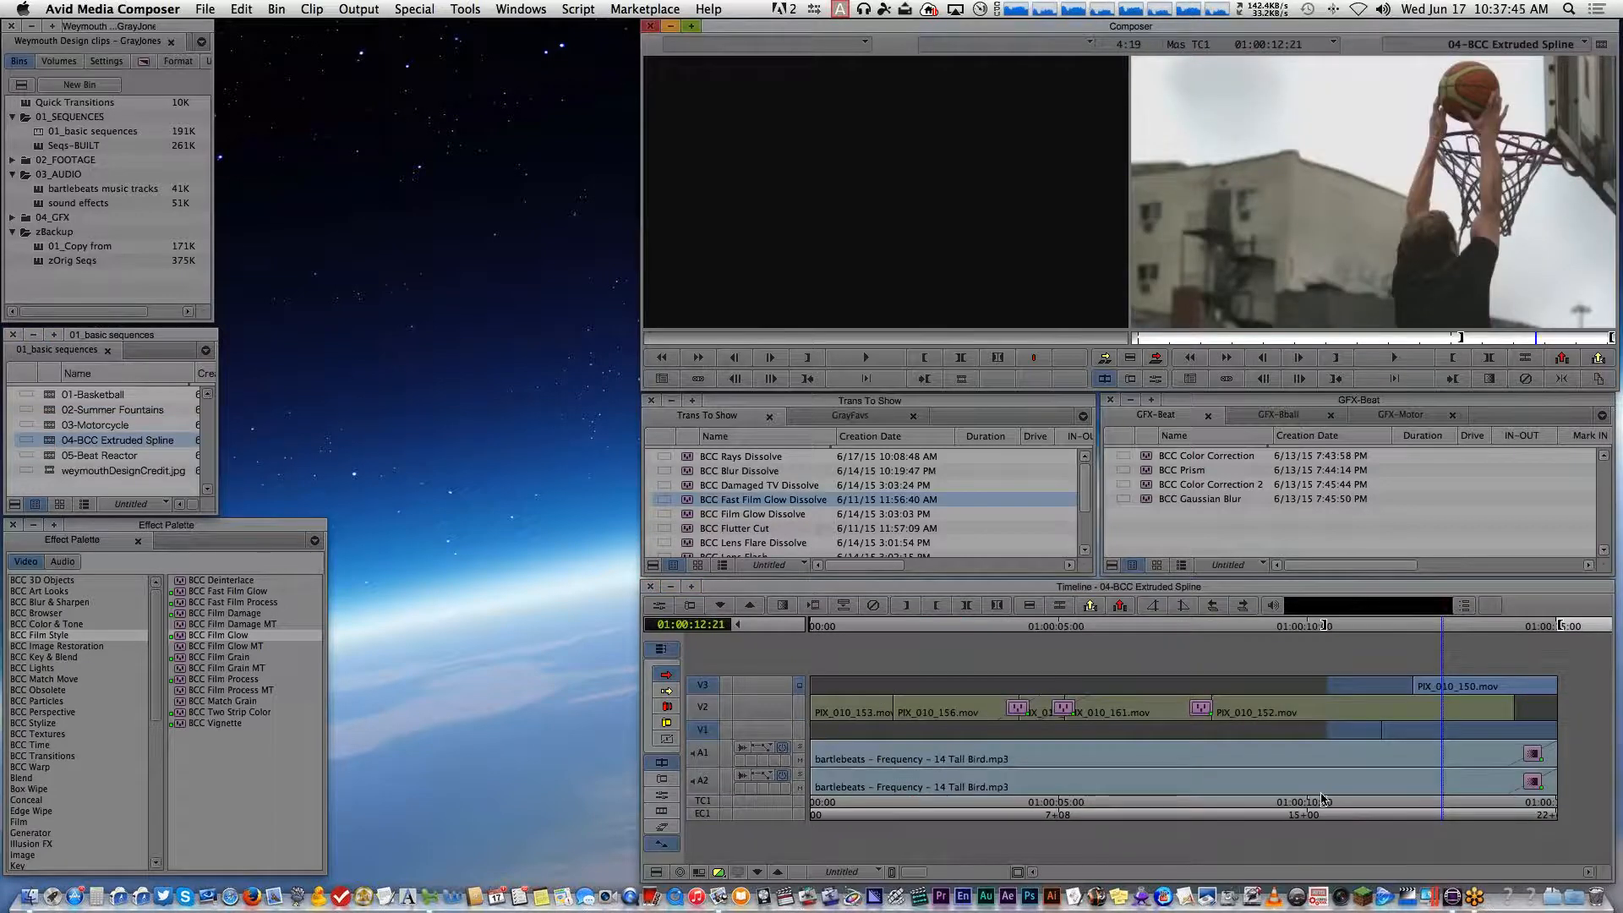
pyautogui.click(1312, 817)
pyautogui.moveTo(1366, 813); pyautogui.dragTo(1486, 807)
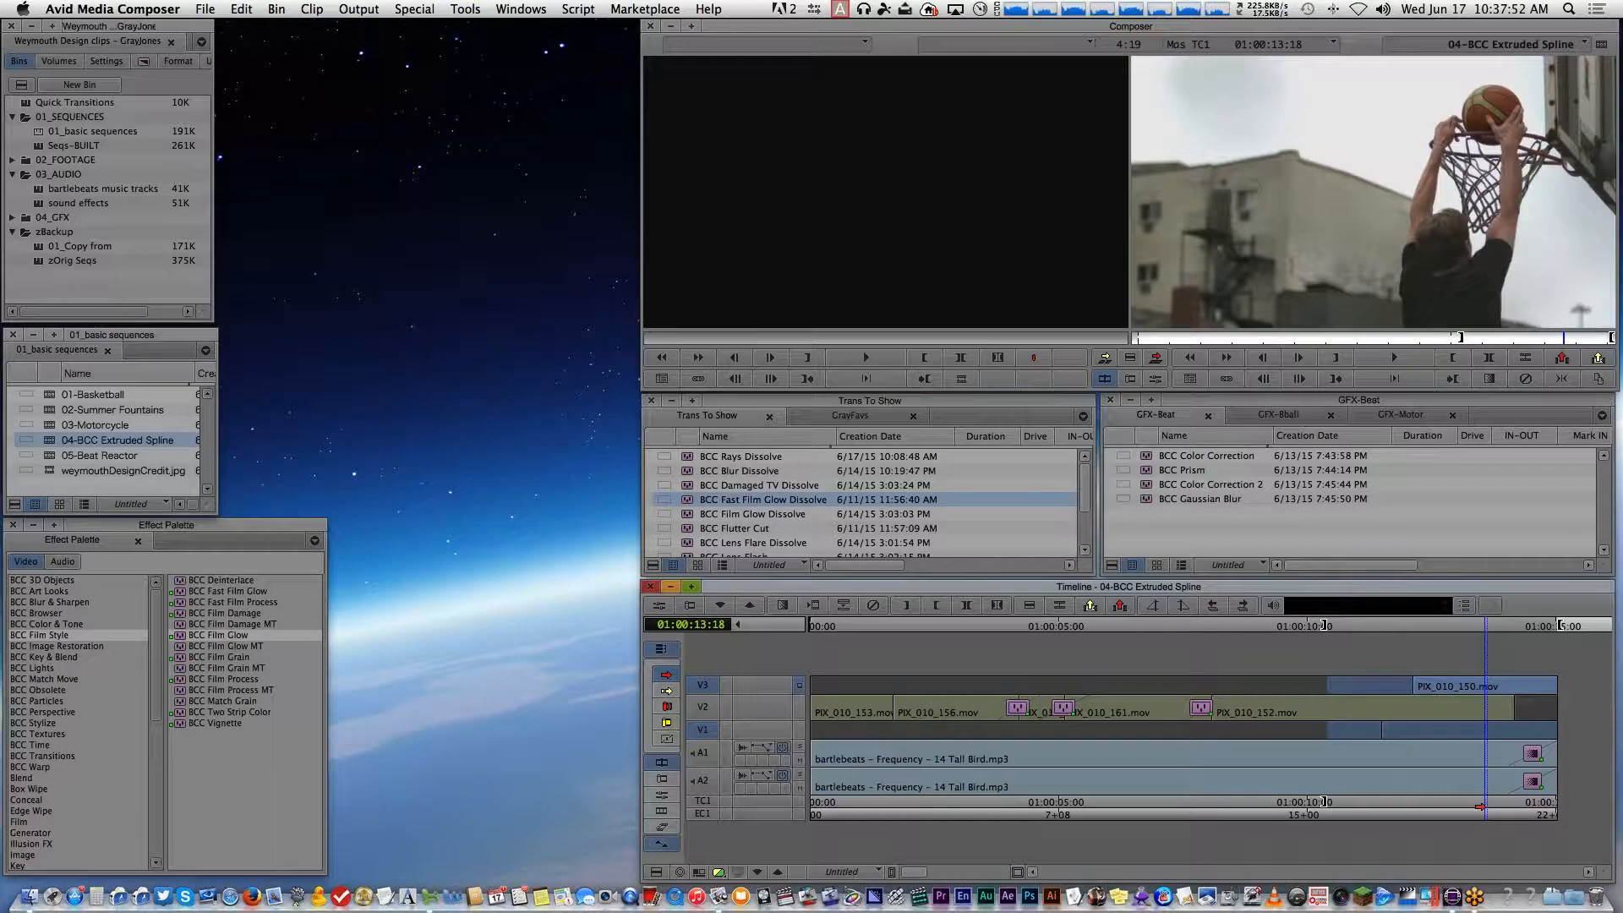
# Apply the saved BCC Extruded Spline effect from GFX-Bball to PIX_010_150.mov on V3
pyautogui.click(1446, 693)
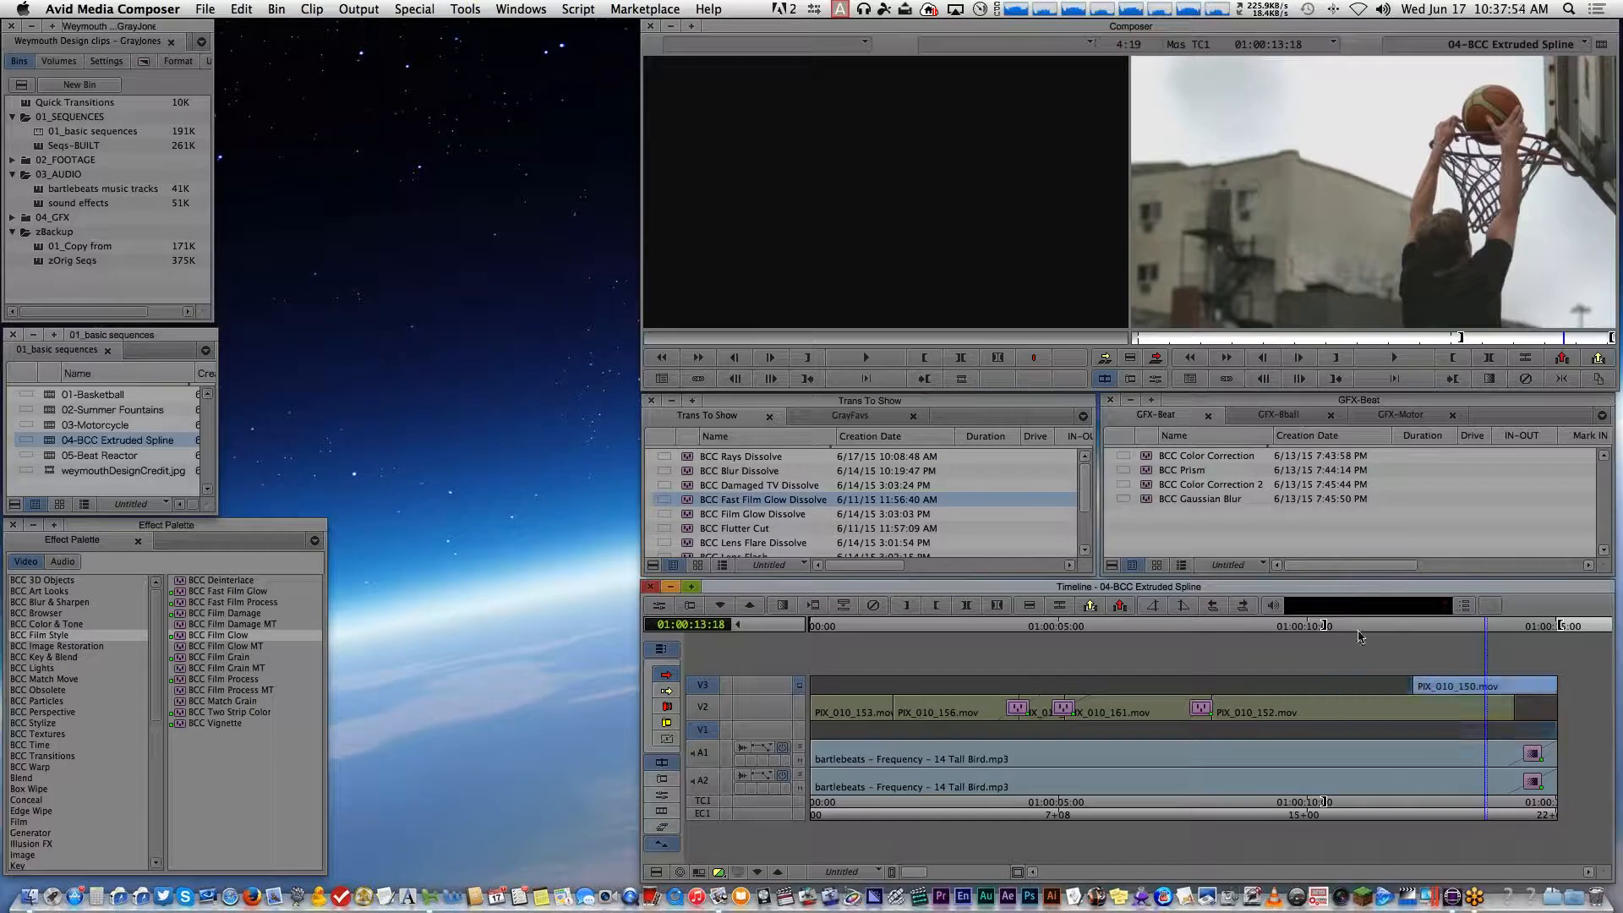
pyautogui.click(1302, 417)
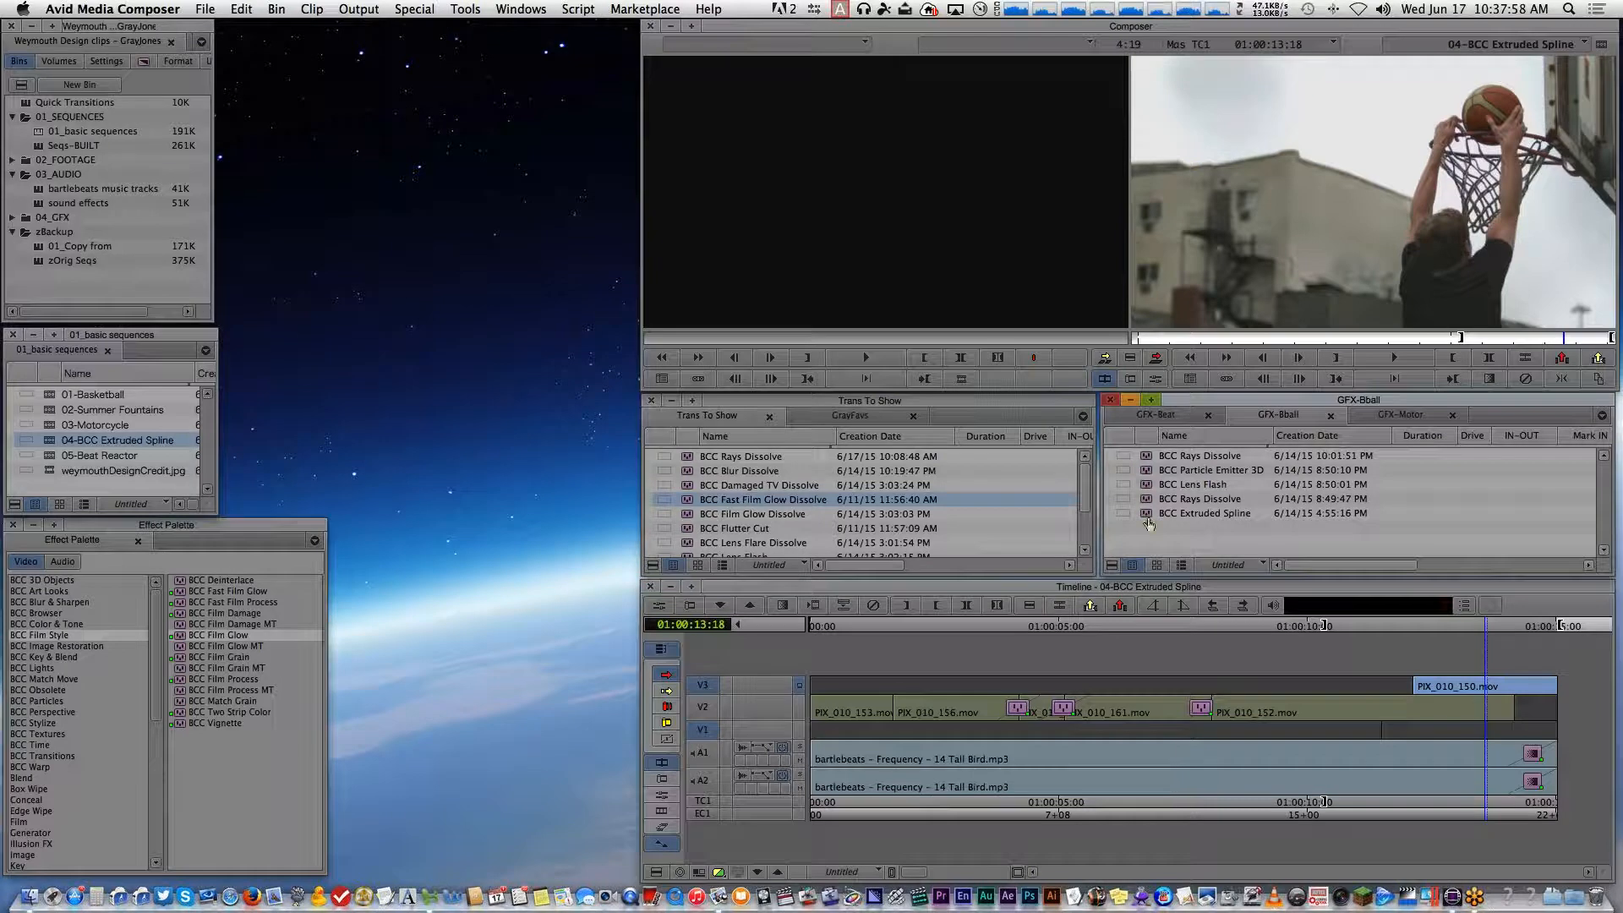
pyautogui.moveTo(1149, 524); pyautogui.dragTo(1461, 710)
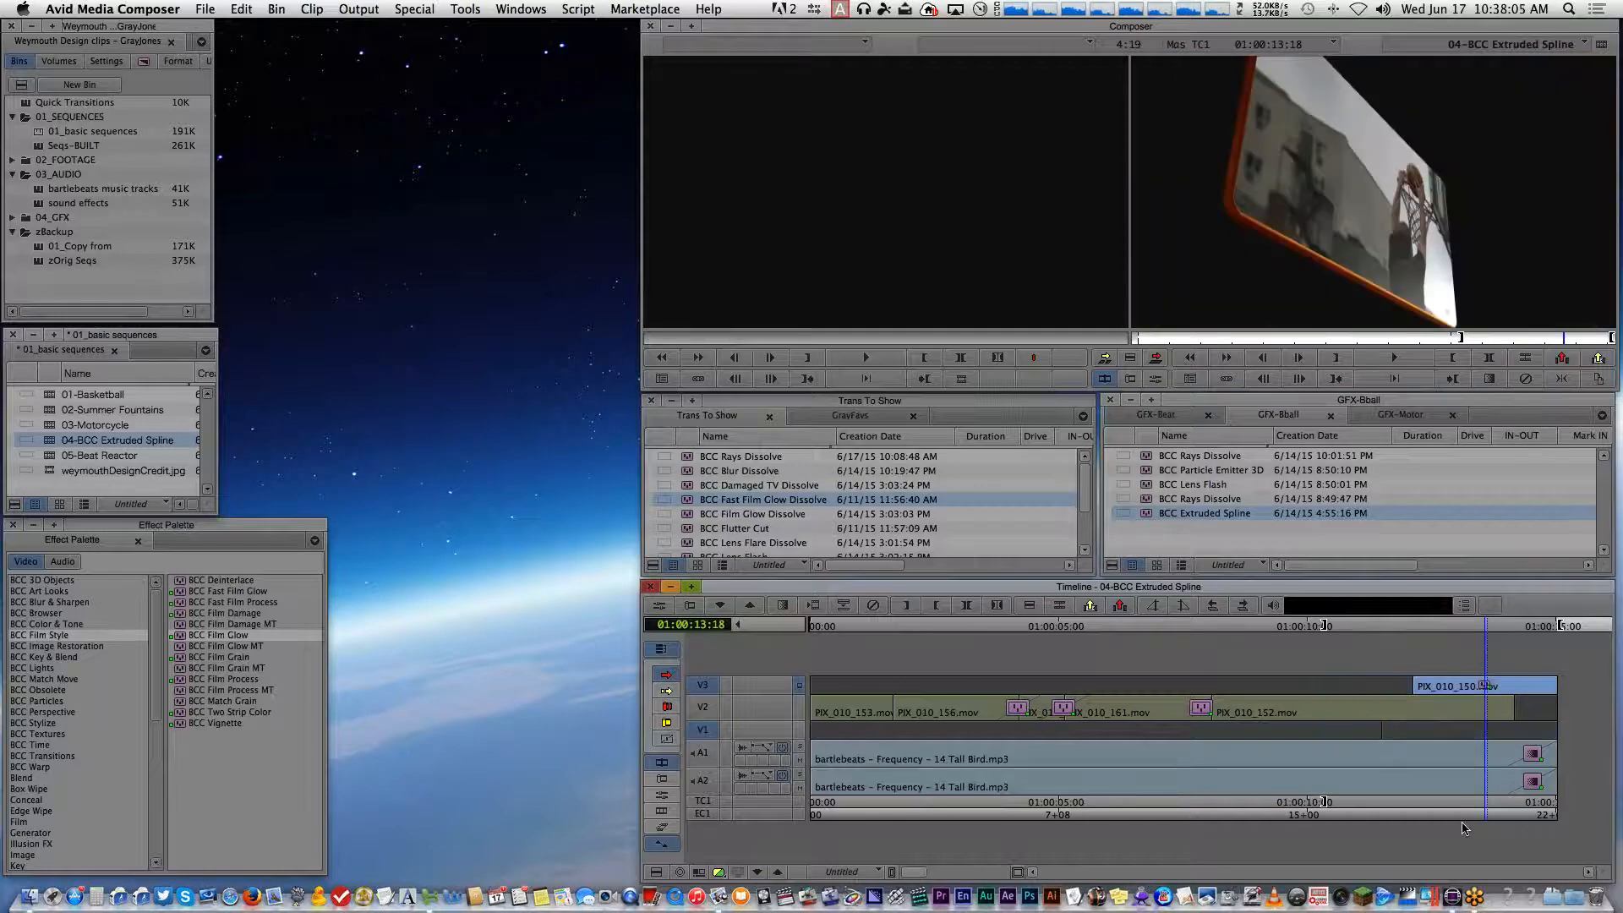
# Open the Extruded Spline effect on PIX_010_150.mov at 01:00:13:01 and set the primitive's Corner Size to 46.25
pyautogui.moveTo(1455, 818)
pyautogui.mouseDown()
pyautogui.moveTo(1433, 819)
pyautogui.moveTo(1475, 818)
pyautogui.moveTo(1461, 818)
pyautogui.mouseUp()
pyautogui.press('Left')
pyautogui.press('Left')
pyautogui.press('Left')
pyautogui.press('Left')
pyautogui.press('Left')
pyautogui.press('Left')
pyautogui.click(1463, 691)
pyautogui.press("'")
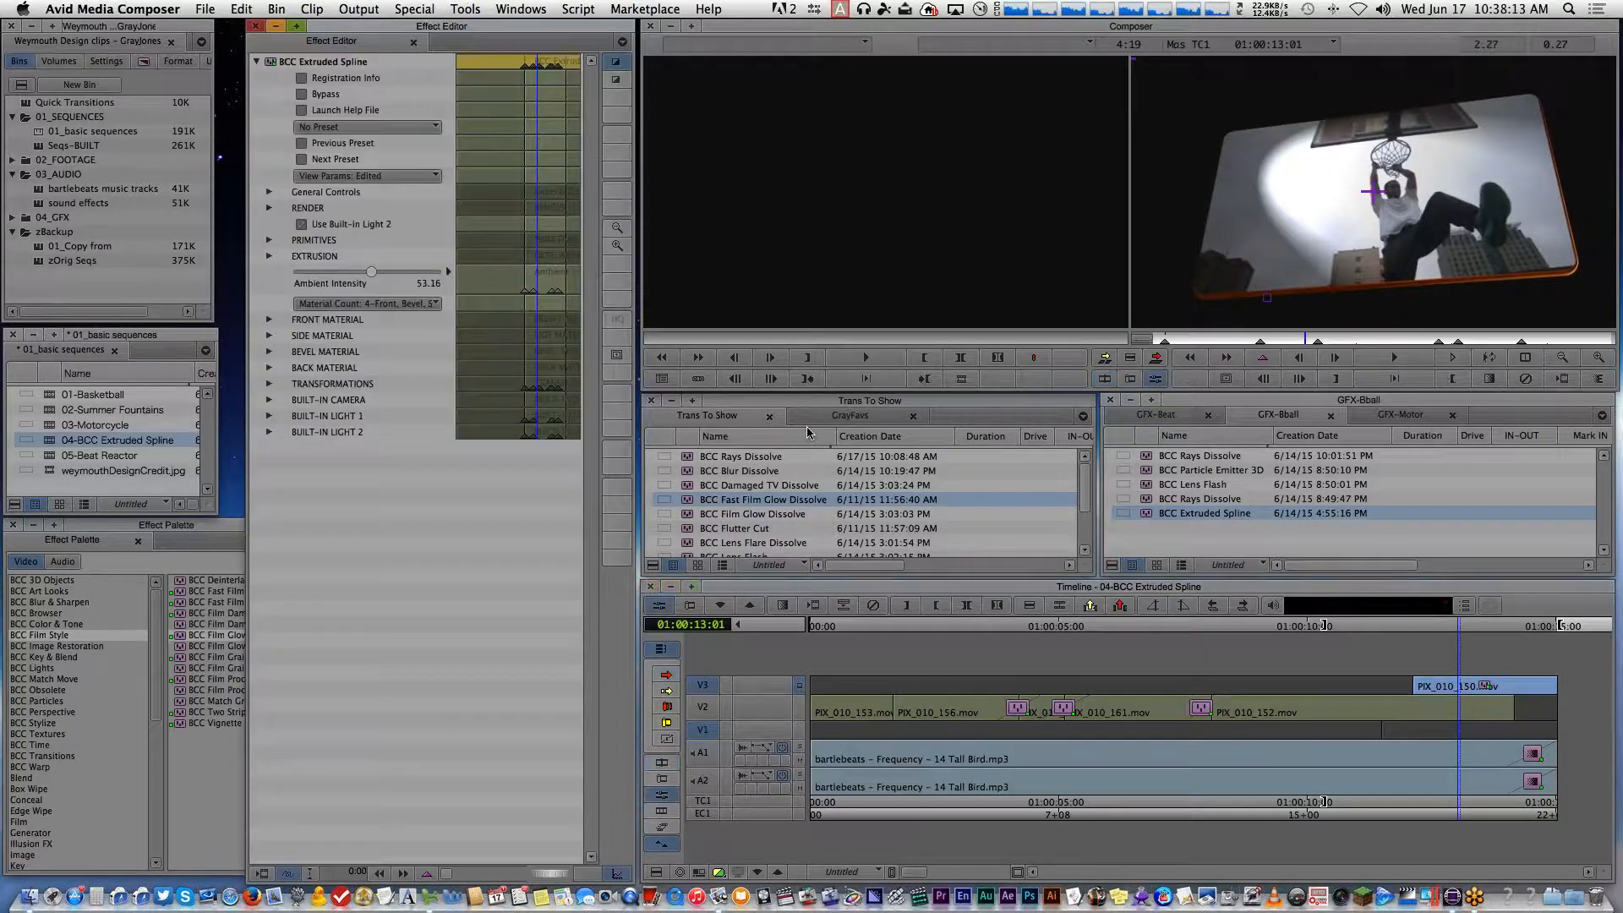
pyautogui.click(269, 241)
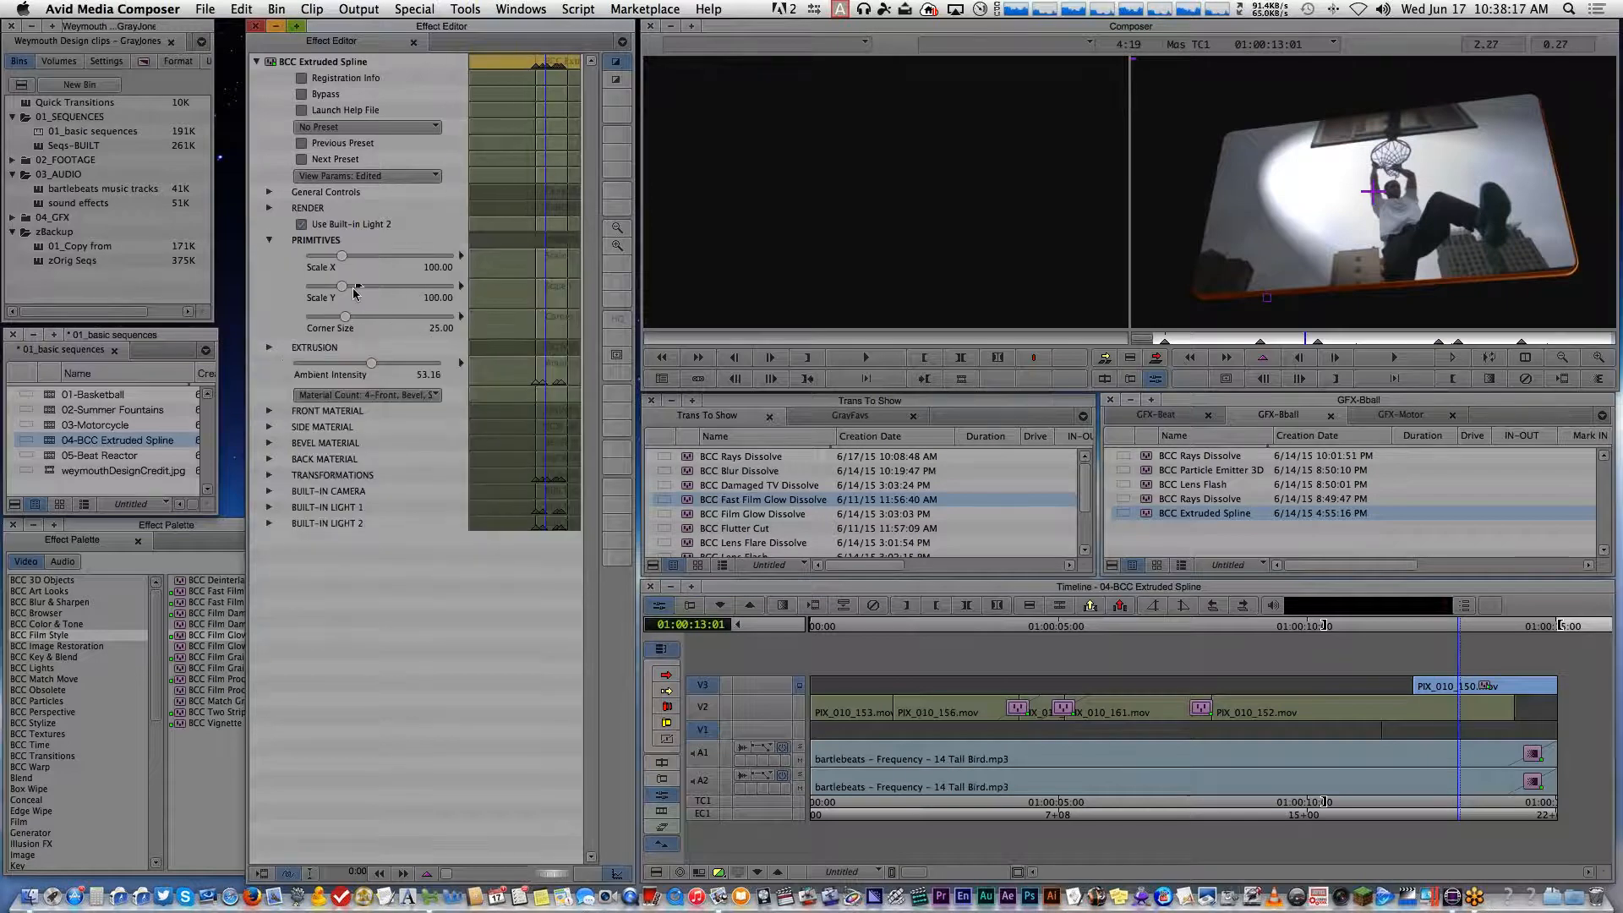
pyautogui.moveTo(346, 318)
pyautogui.mouseDown()
pyautogui.moveTo(397, 322)
pyautogui.moveTo(345, 323)
pyautogui.moveTo(396, 320)
pyautogui.moveTo(373, 317)
pyautogui.mouseUp()
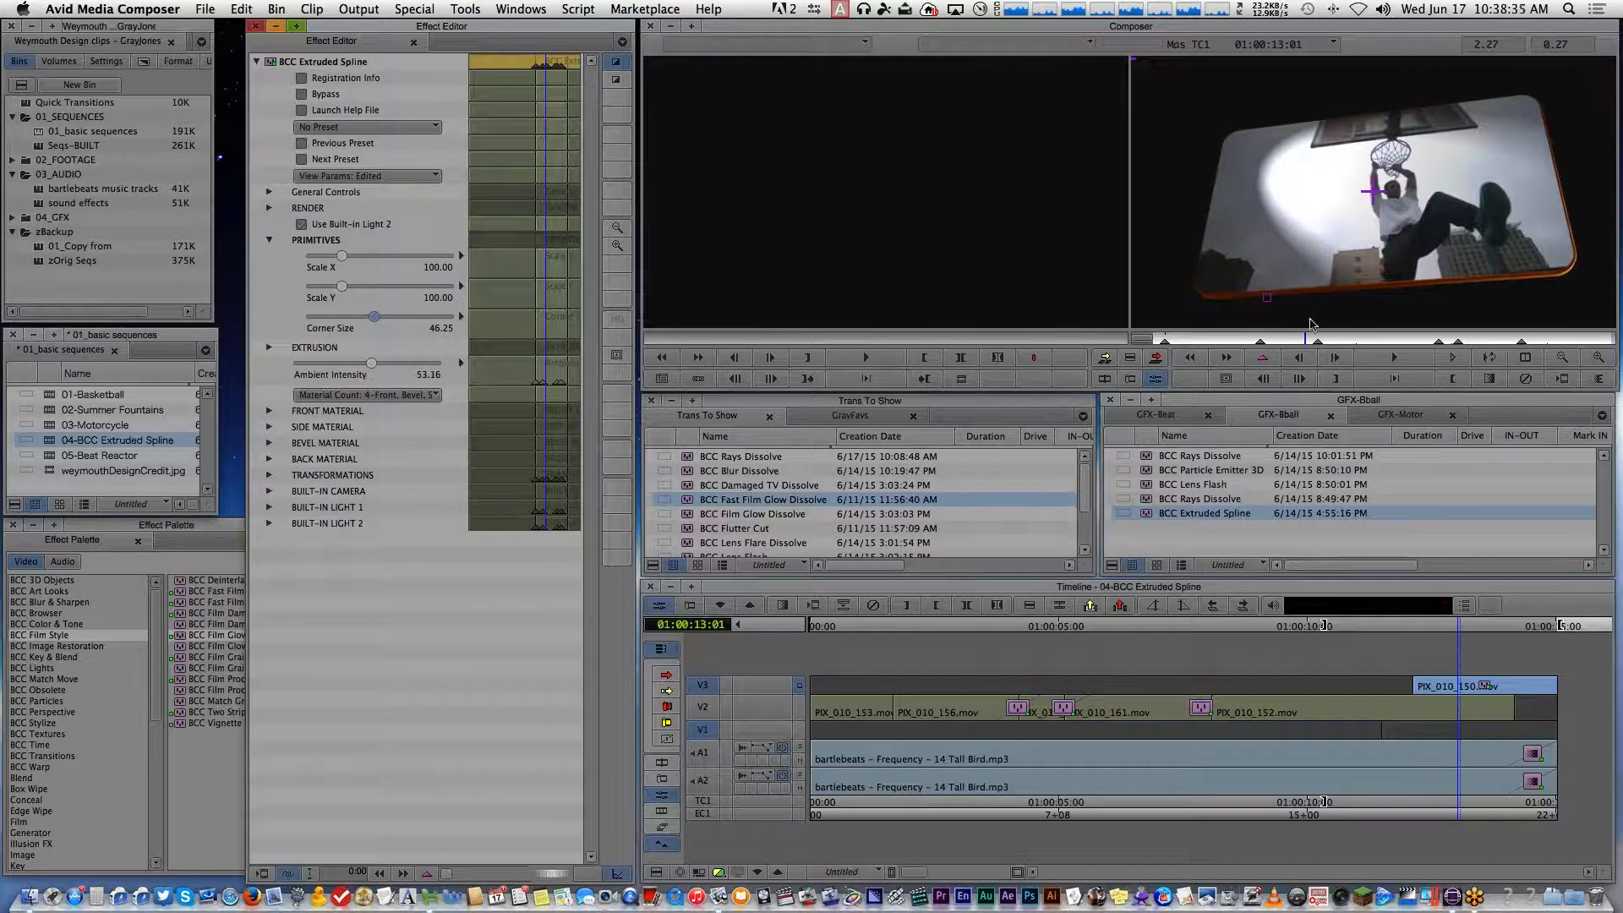
# Scrub through the Extruded Spline keyframes on PIX_010_150.mov to review the rounded card's motion
pyautogui.click(1262, 342)
pyautogui.moveTo(1262, 341)
pyautogui.mouseDown()
pyautogui.moveTo(1163, 331)
pyautogui.moveTo(1266, 335)
pyautogui.mouseUp()
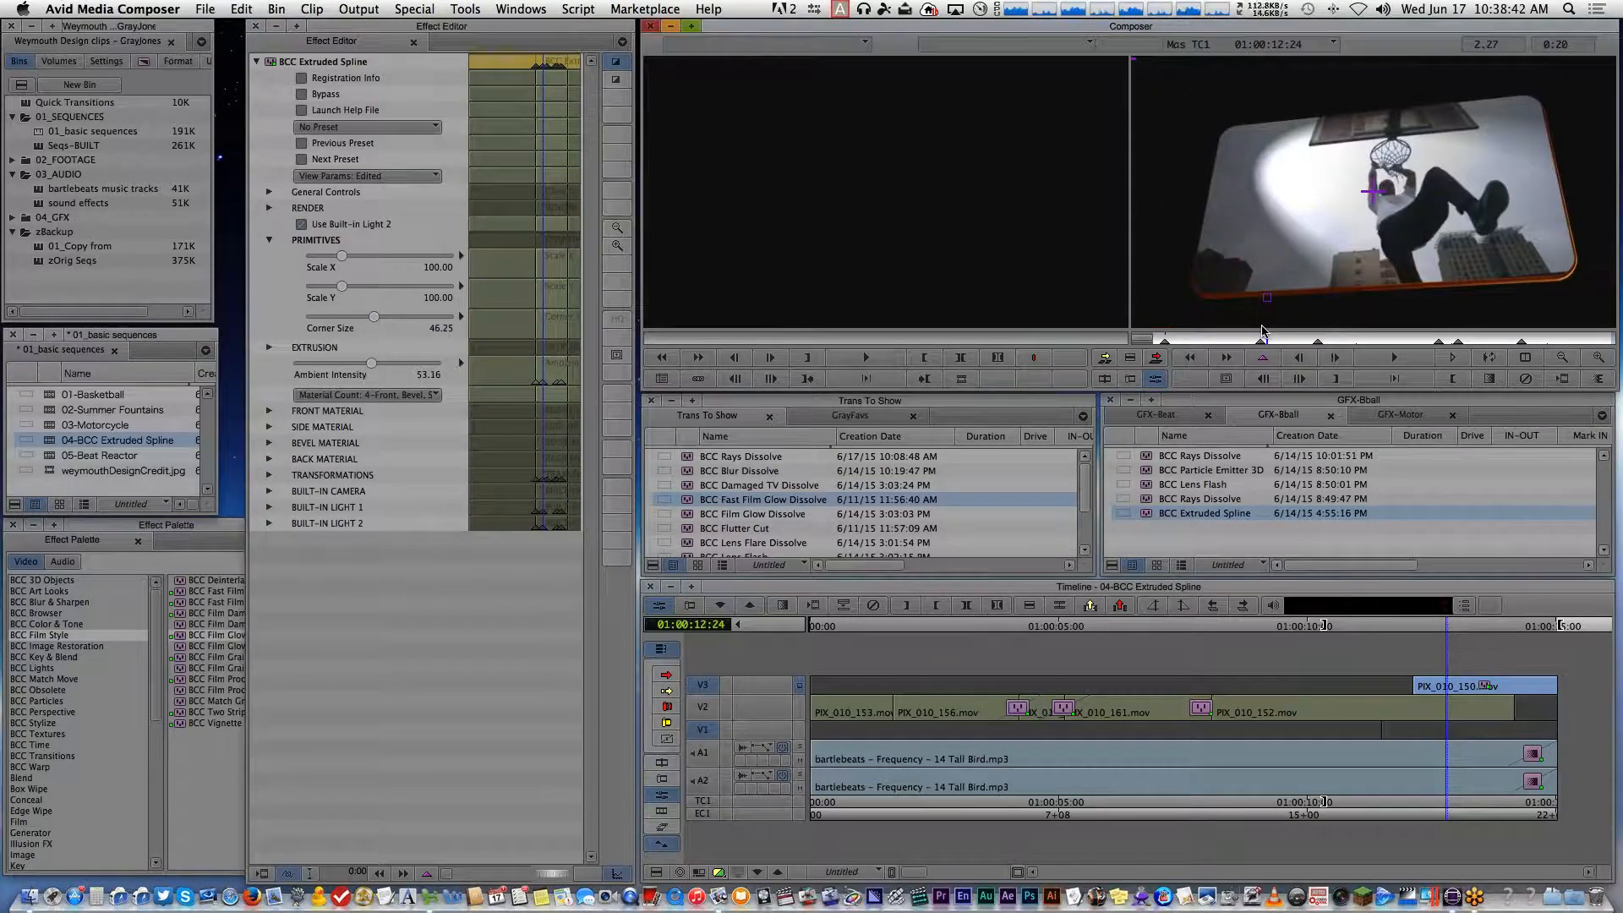
pyautogui.press('Left')
pyautogui.moveTo(1243, 331); pyautogui.dragTo(1418, 331)
# Apply the saved BCC Particle Emitter 3D effect to the V1 filler beneath the dunk shot and check it at 01:00:12:19
pyautogui.click(1437, 727)
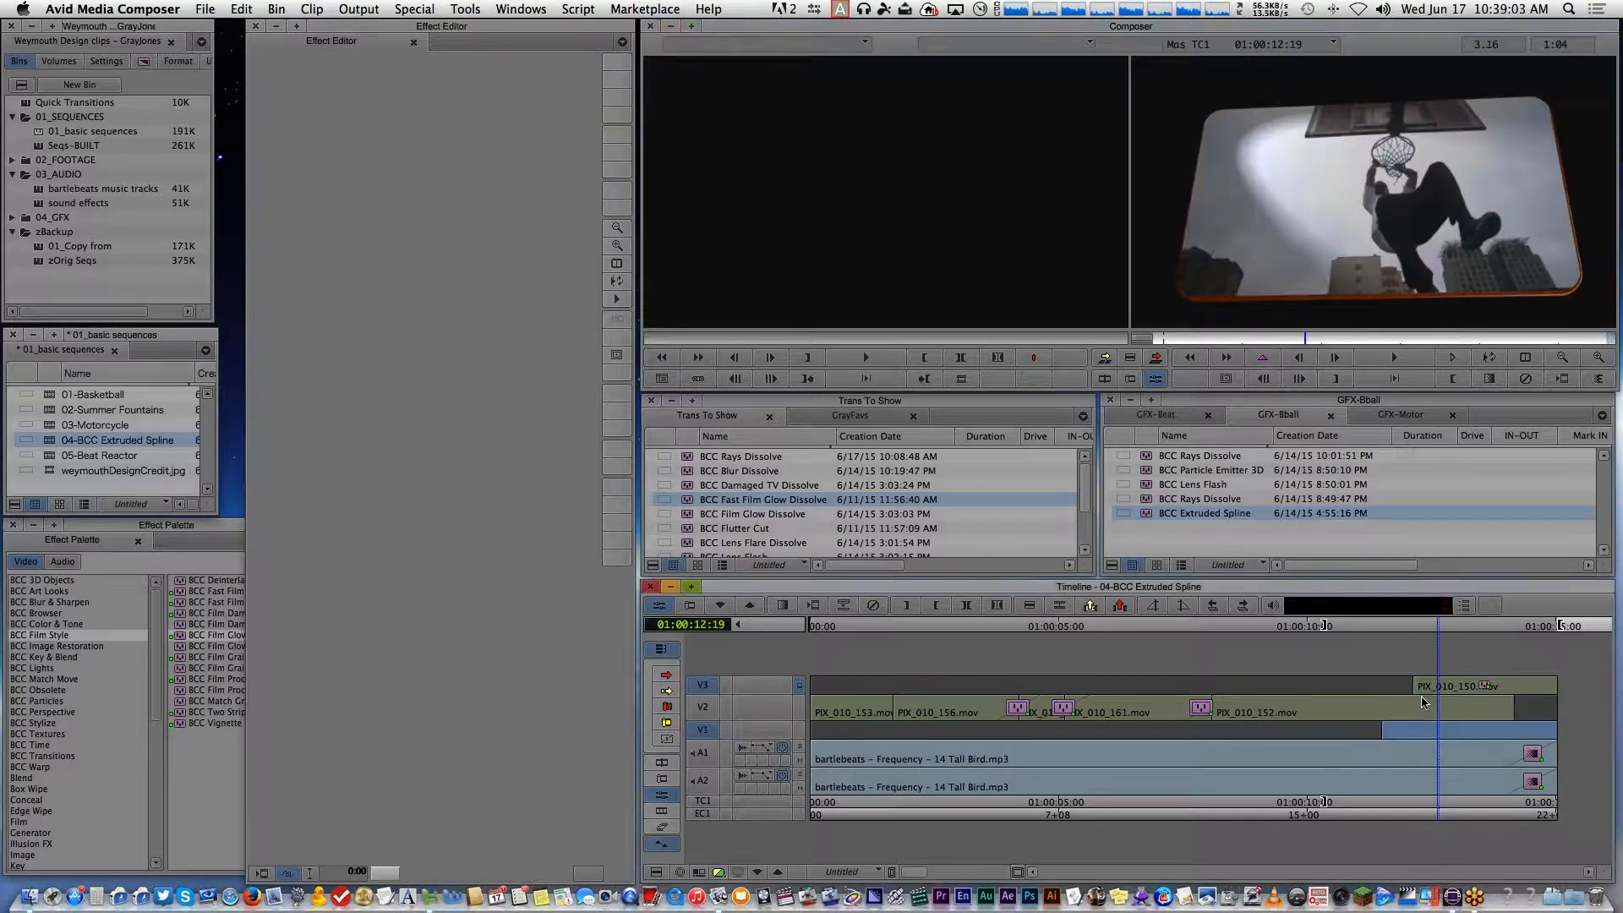
pyautogui.click(1148, 472)
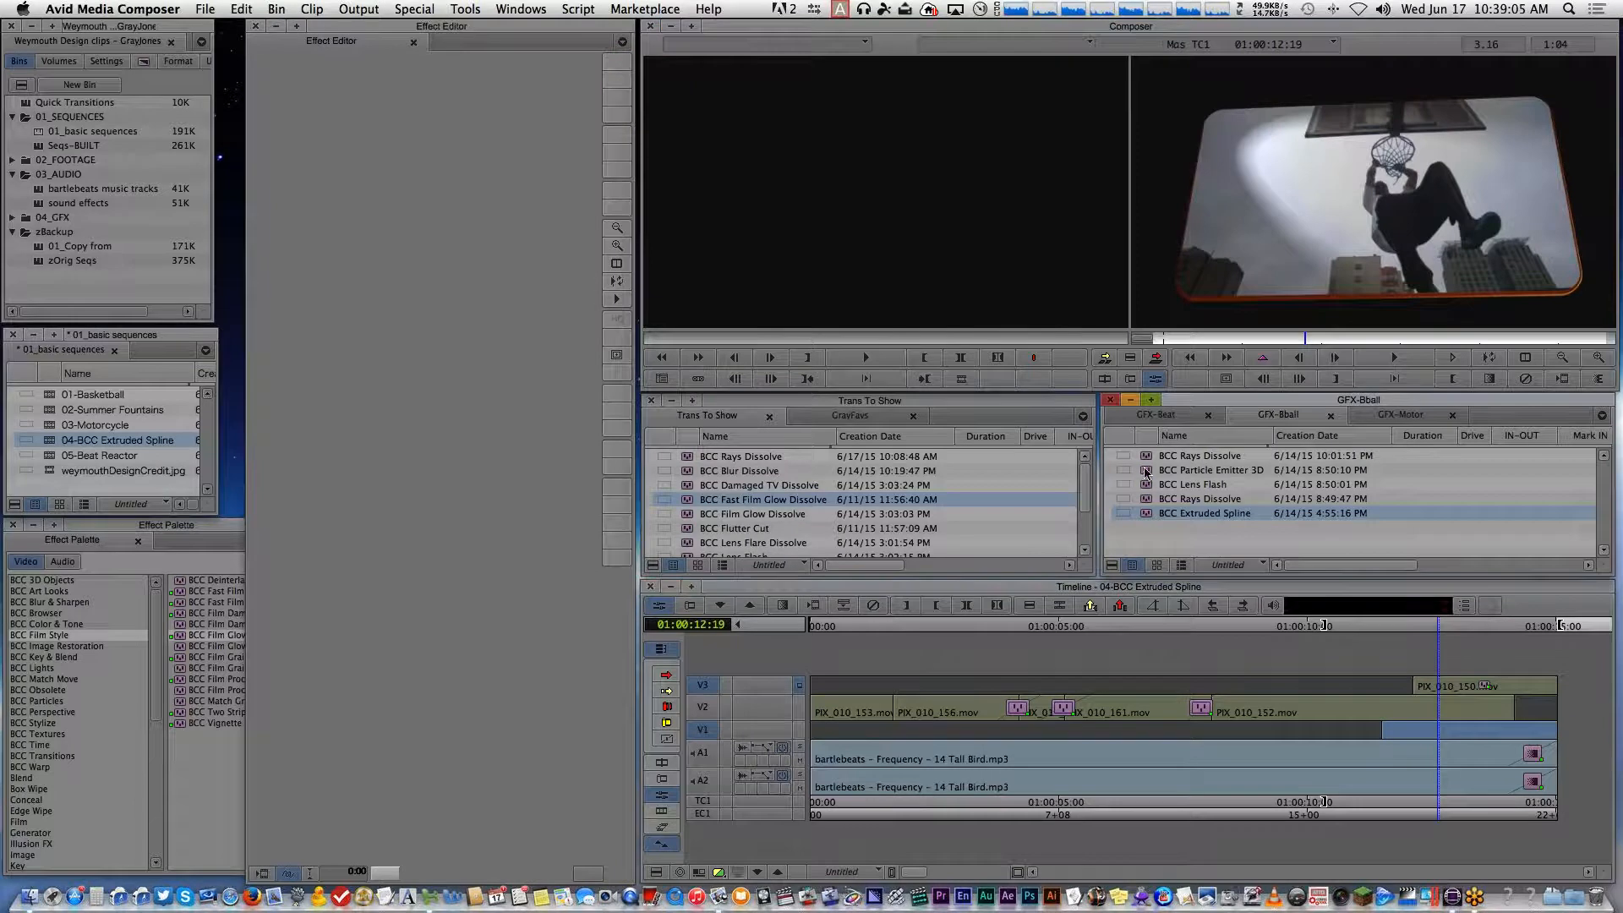
pyautogui.moveTo(1154, 488); pyautogui.dragTo(1420, 728)
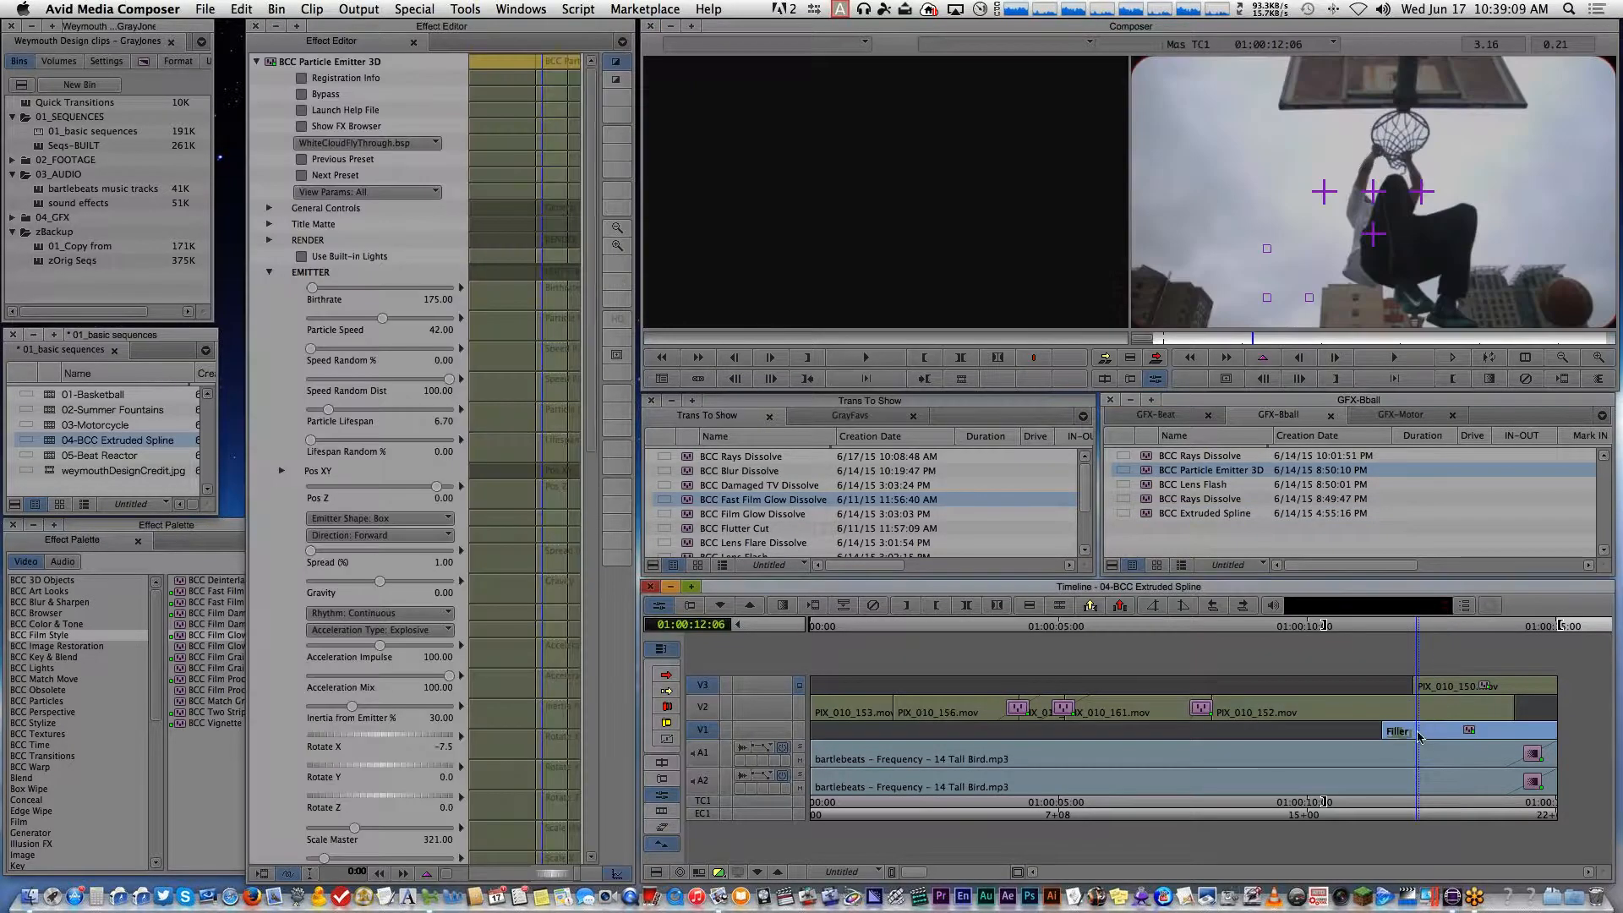
pyautogui.click(1394, 815)
pyautogui.moveTo(1401, 818); pyautogui.dragTo(1437, 774)
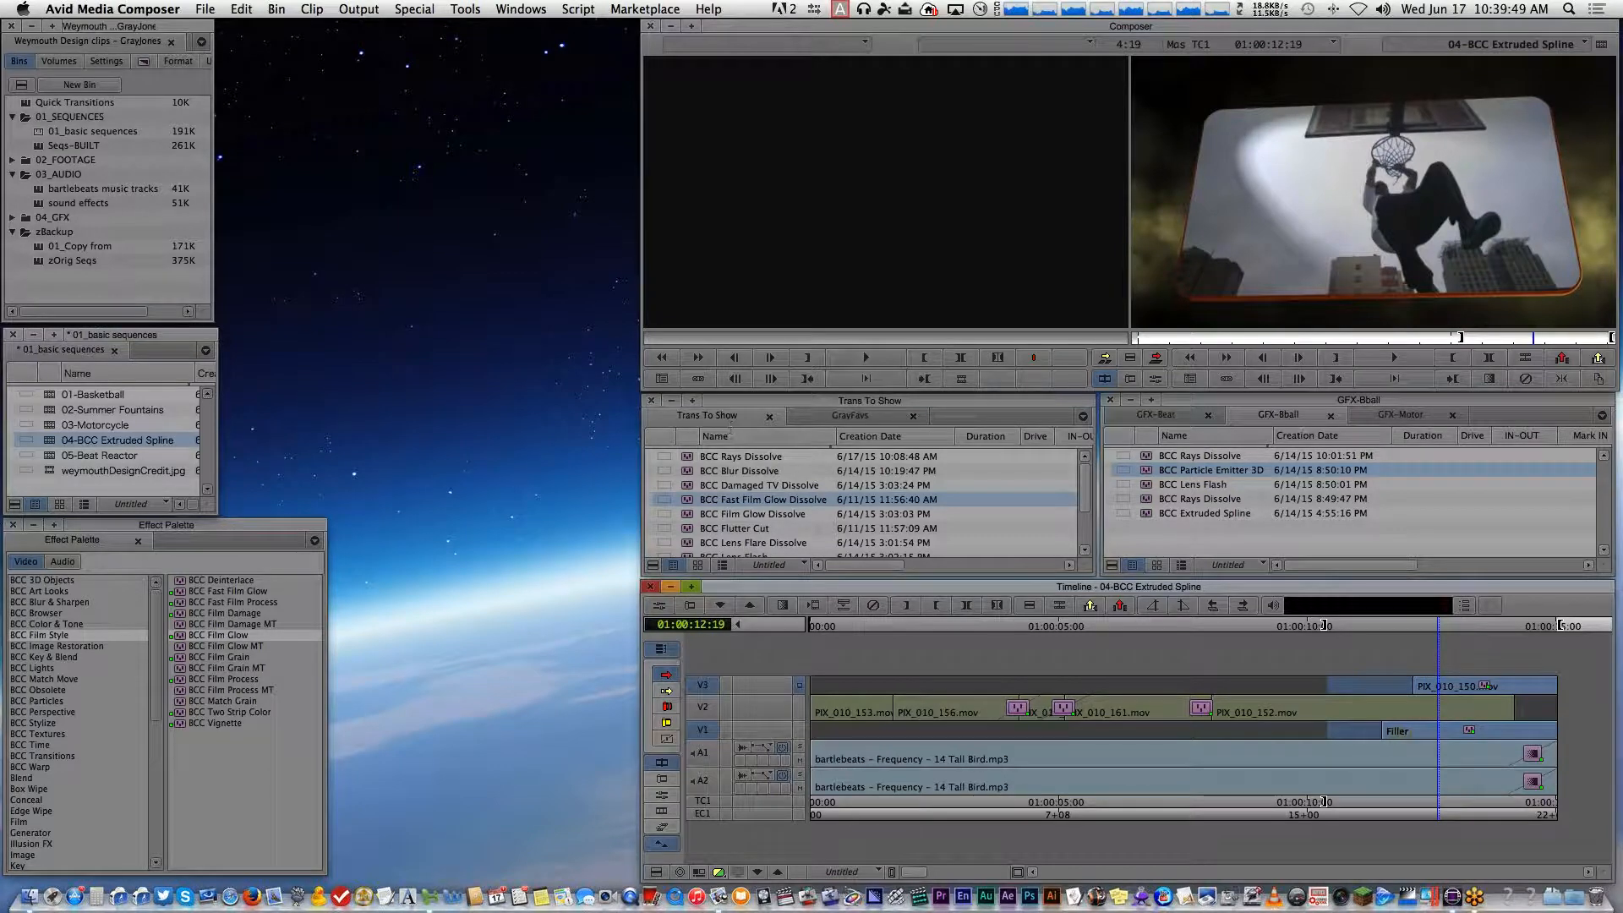
# Load the 05-Beat Reactor sequence from the 01_basic sequences bin
pyautogui.click(49, 460)
pyautogui.click(48, 456)
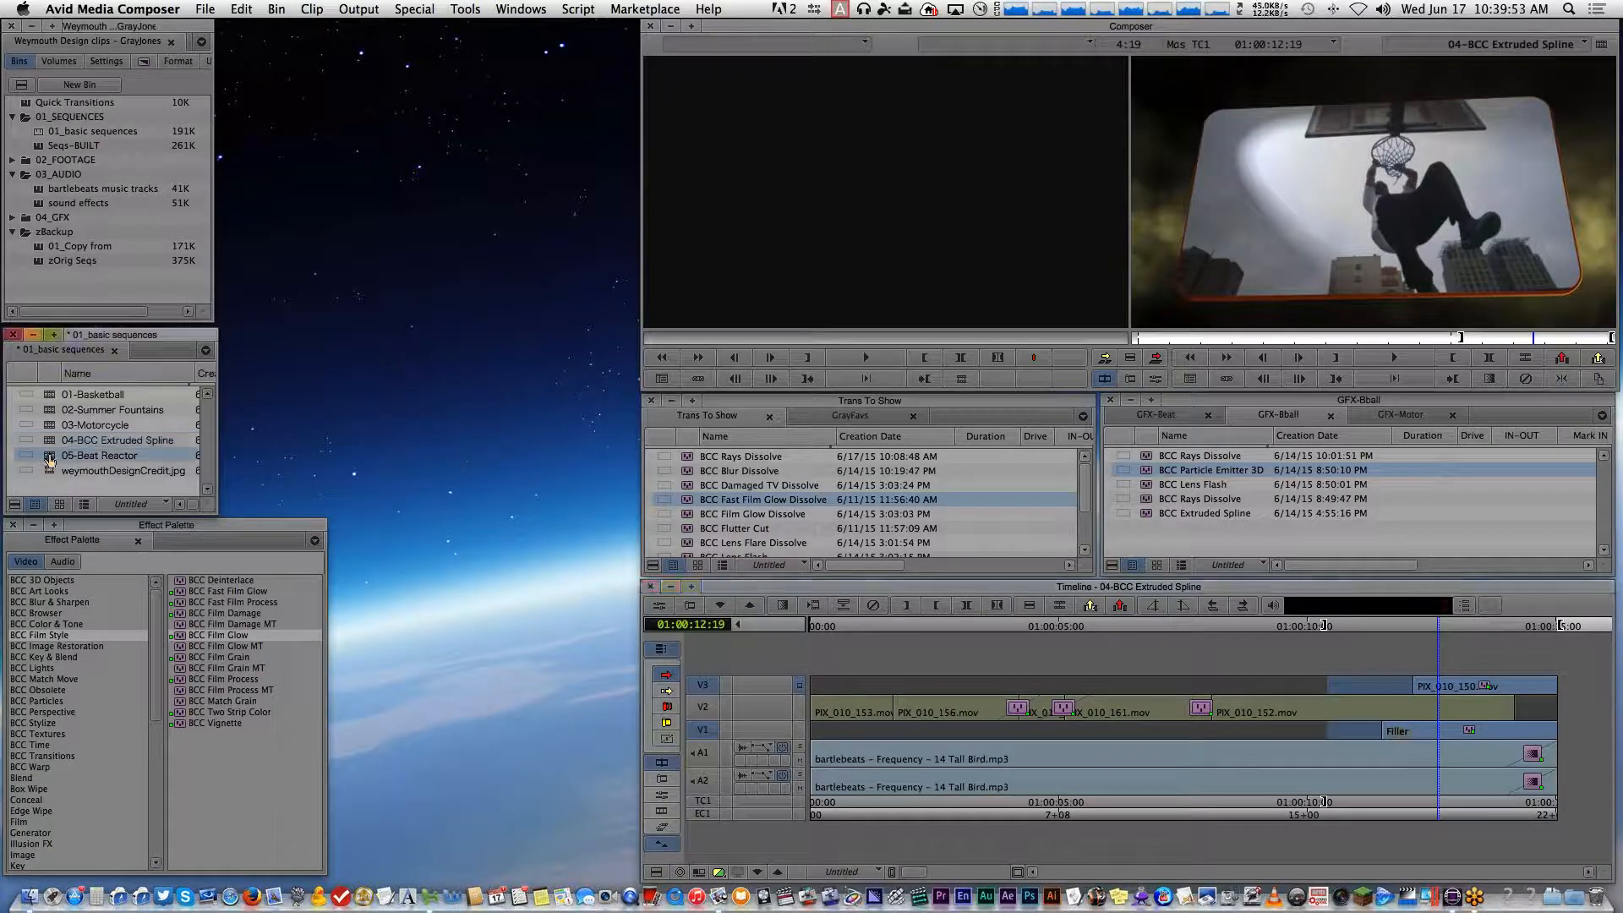
pyautogui.doubleClick(48, 459)
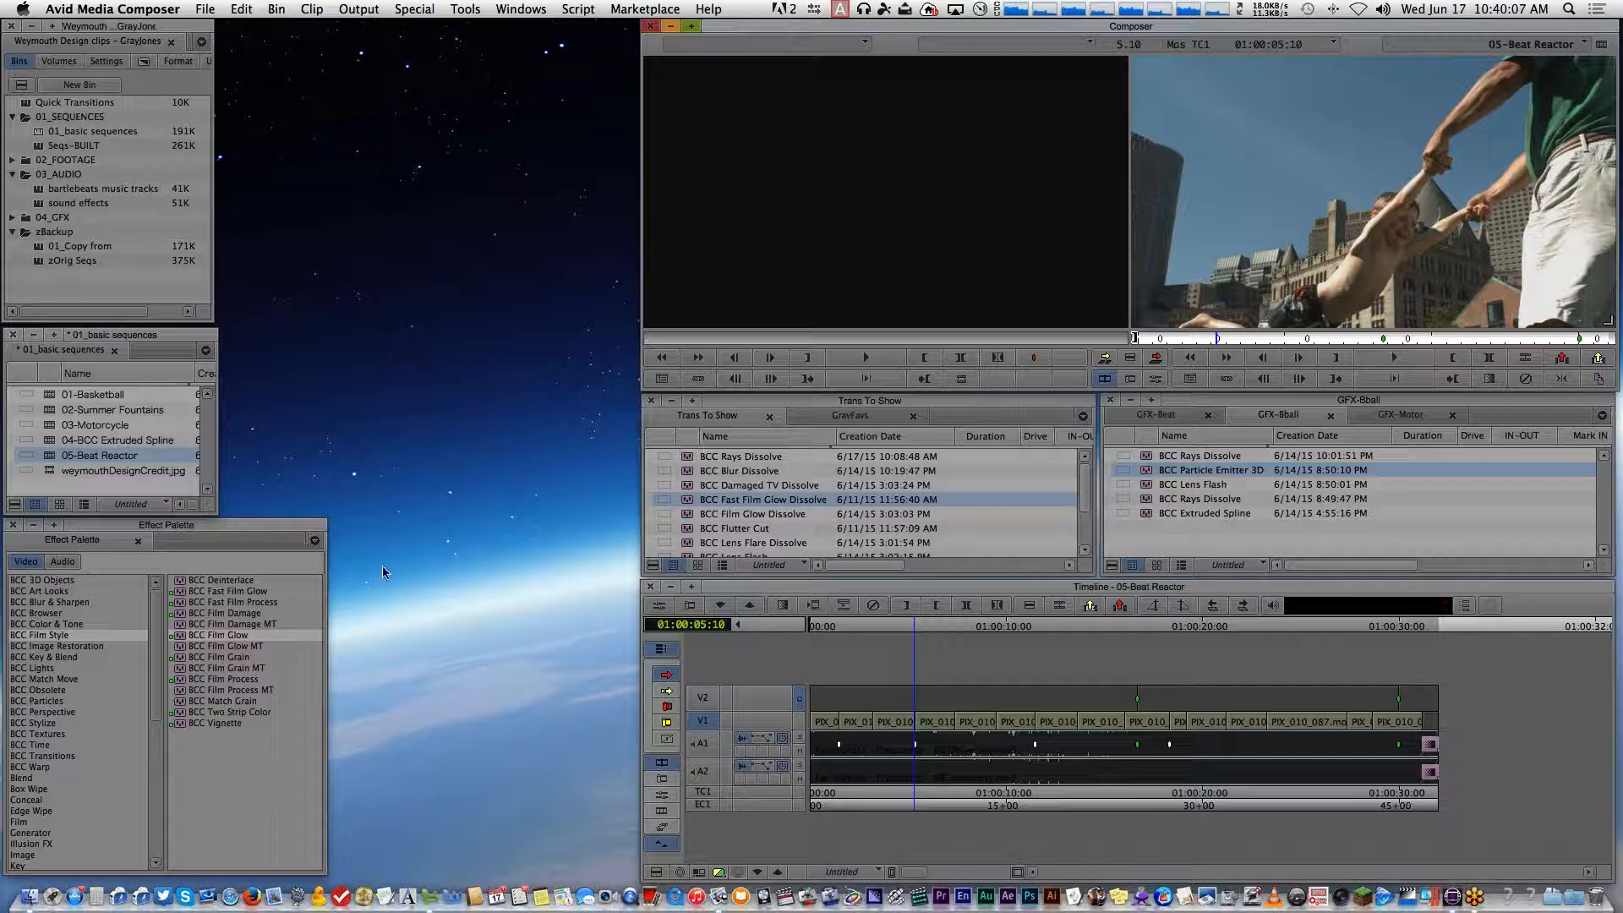
# Play and scrub the opening clips of 05-Beat Reactor to see how the cuts fall against the music
pyautogui.click(910, 804)
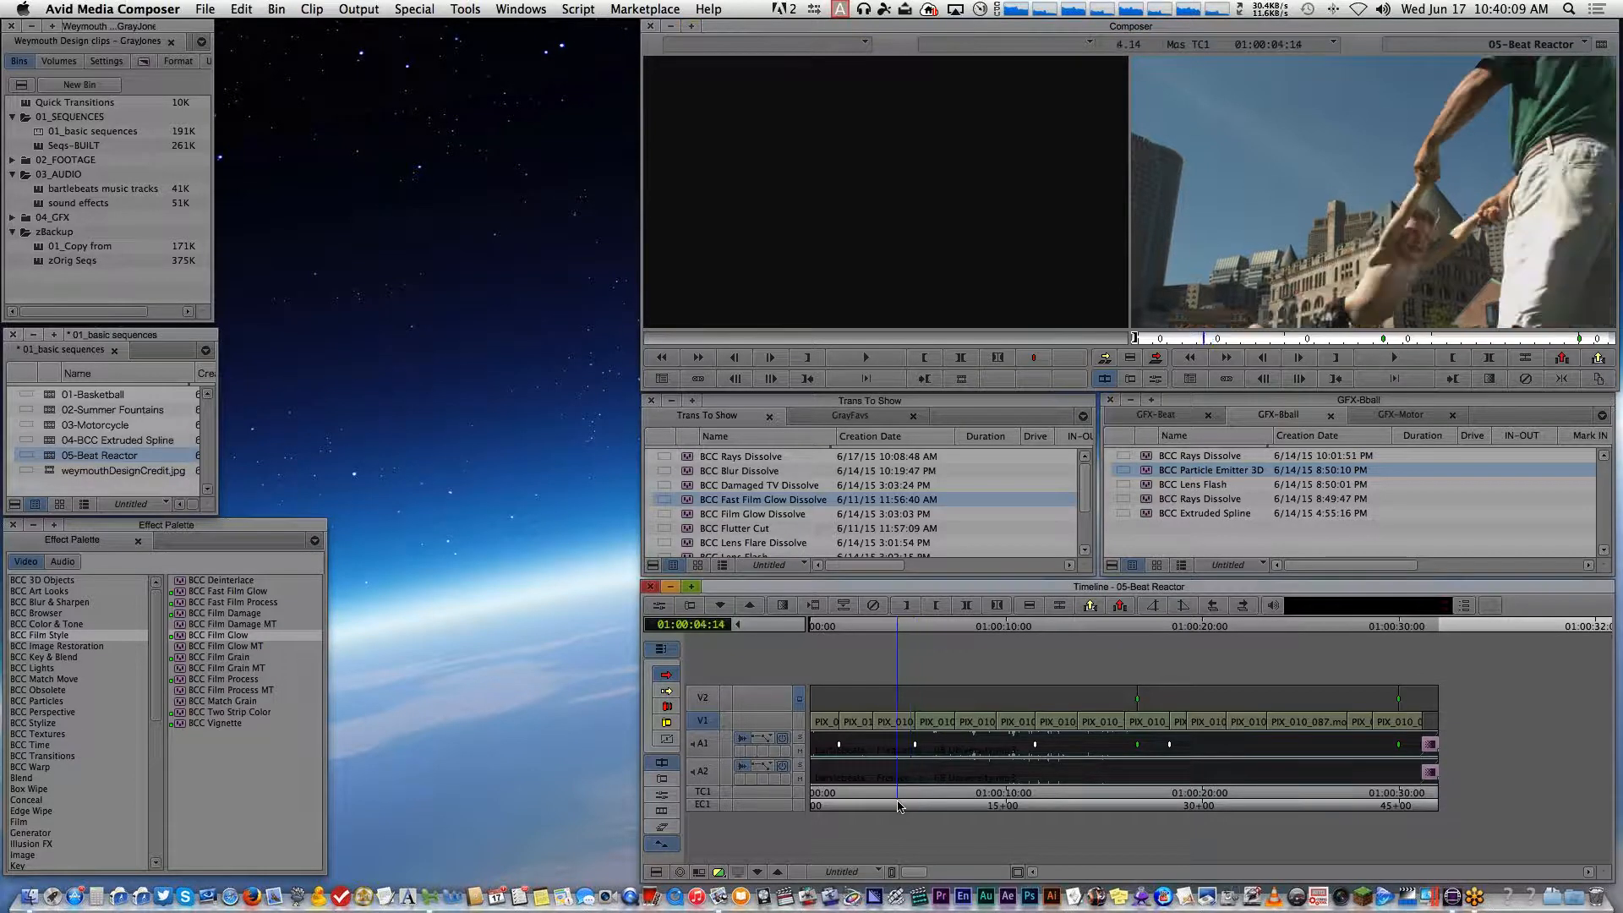
pyautogui.press('j')
pyautogui.press('l')
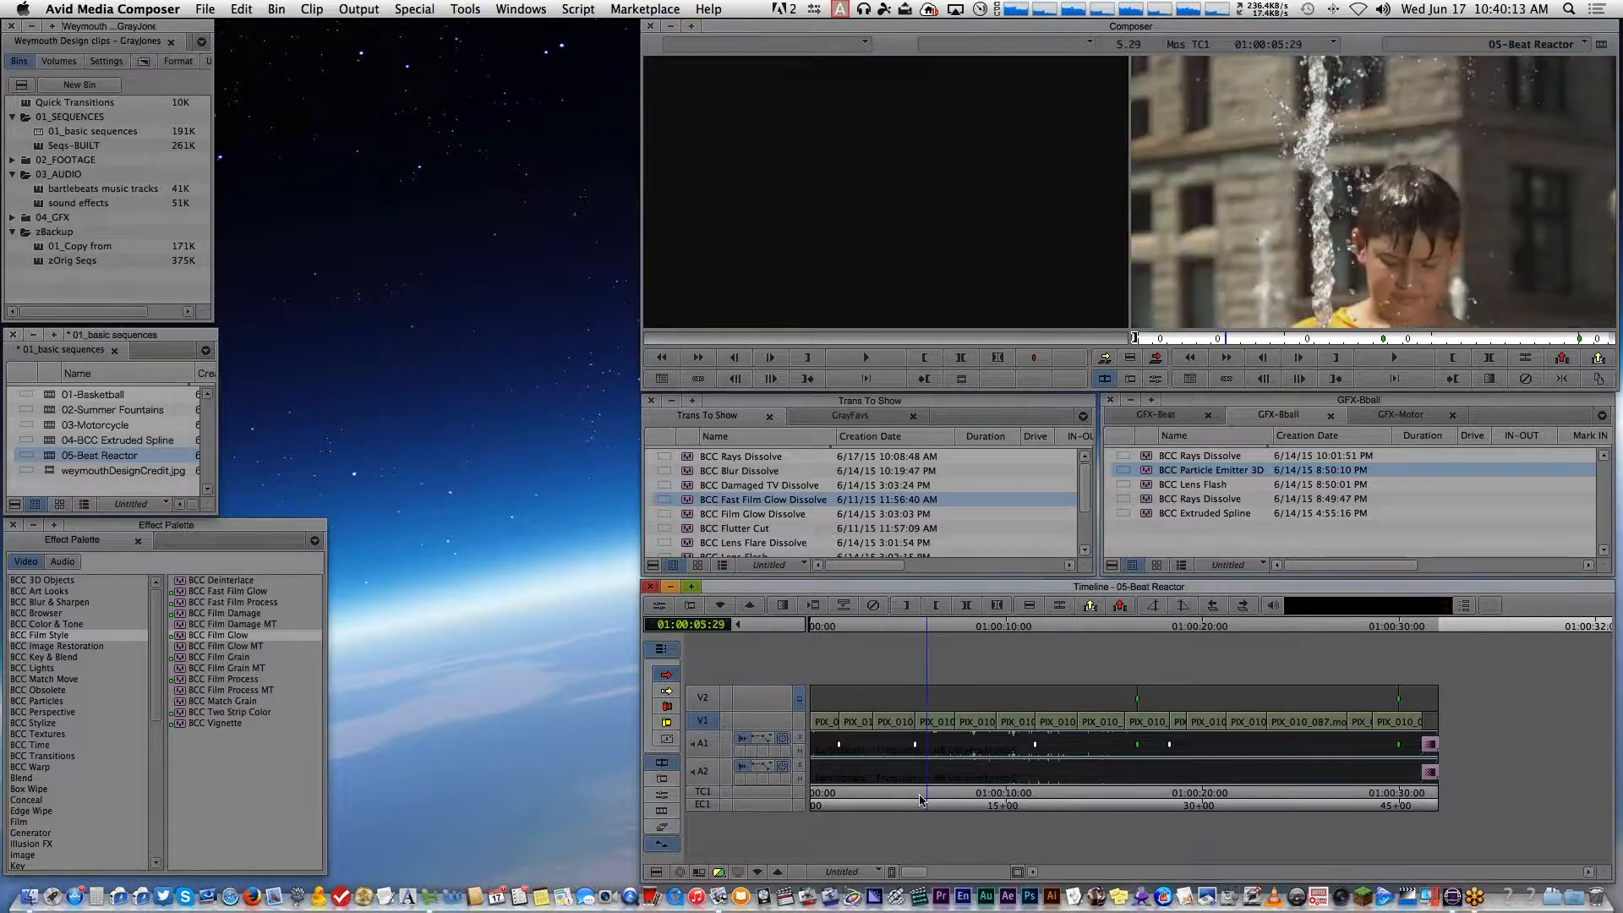
pyautogui.press('j')
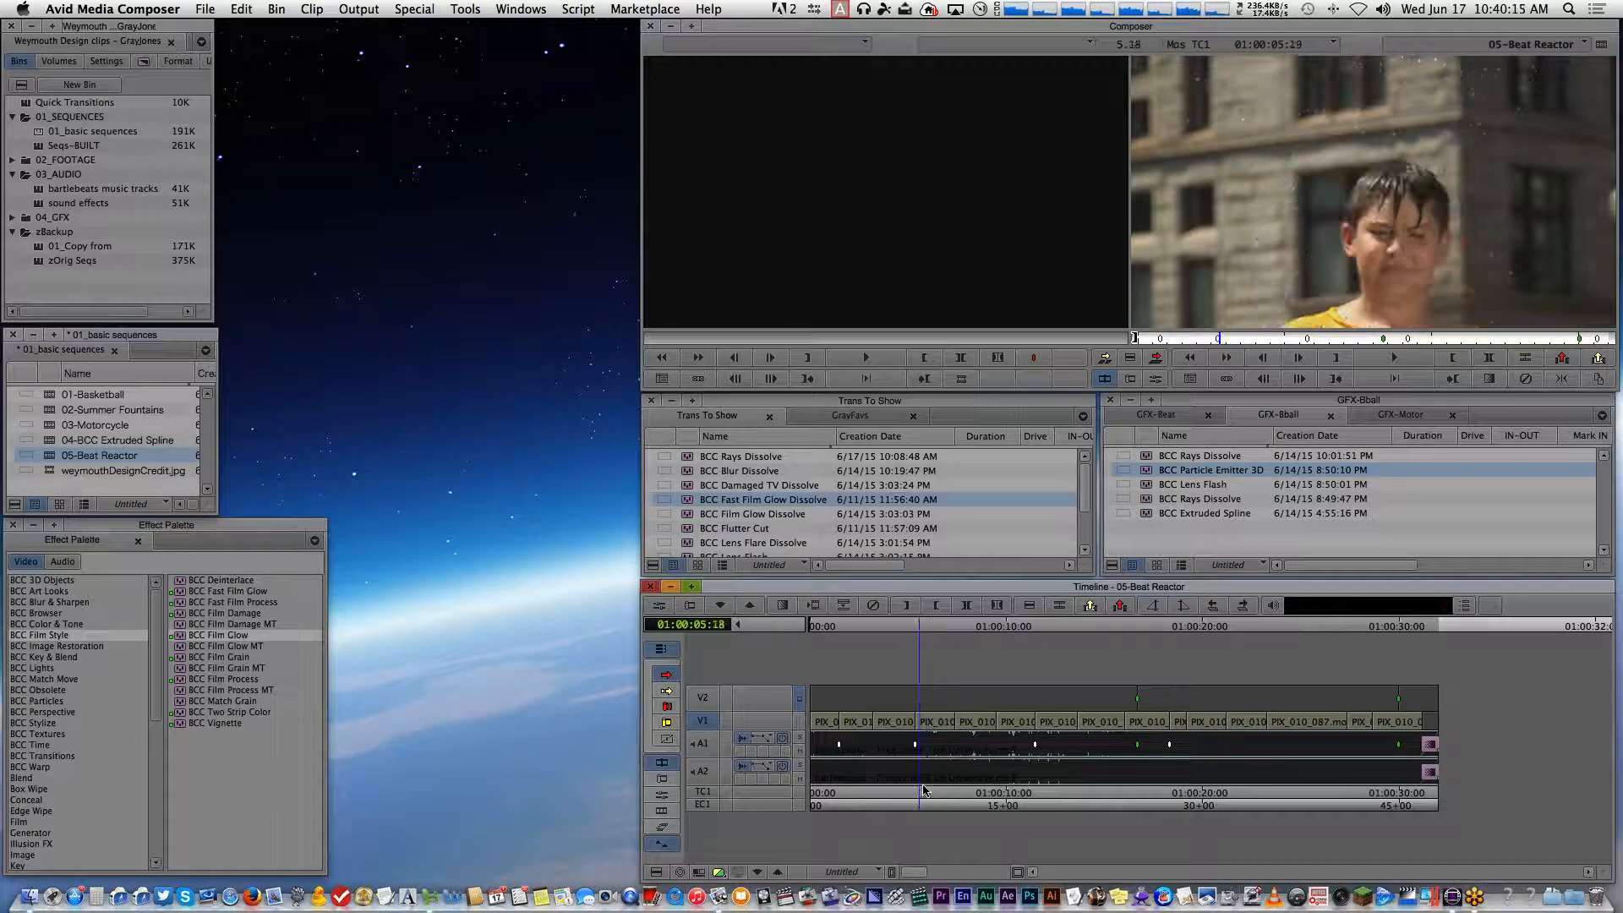
pyautogui.press('Right')
pyautogui.press('Right')
pyautogui.press('Right')
pyautogui.moveTo(924, 790); pyautogui.dragTo(822, 779)
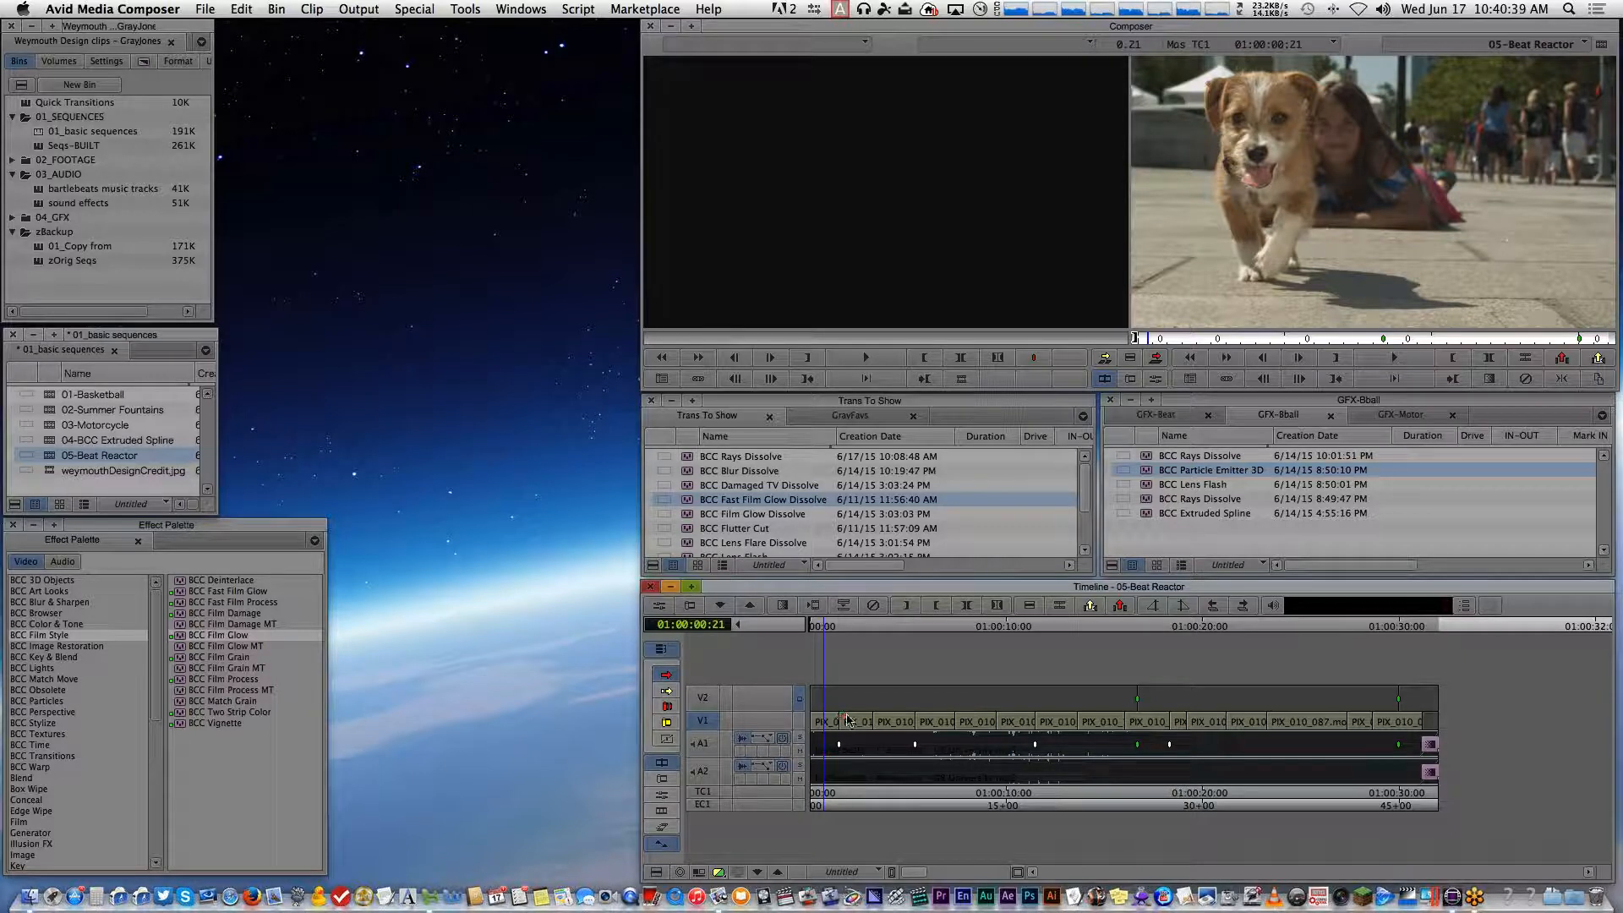
# Examine the A1 and A2 waveforms under the opening puppy shot up close, stepping through the beats
pyautogui.moveTo(902, 670); pyautogui.dragTo(902, 699)
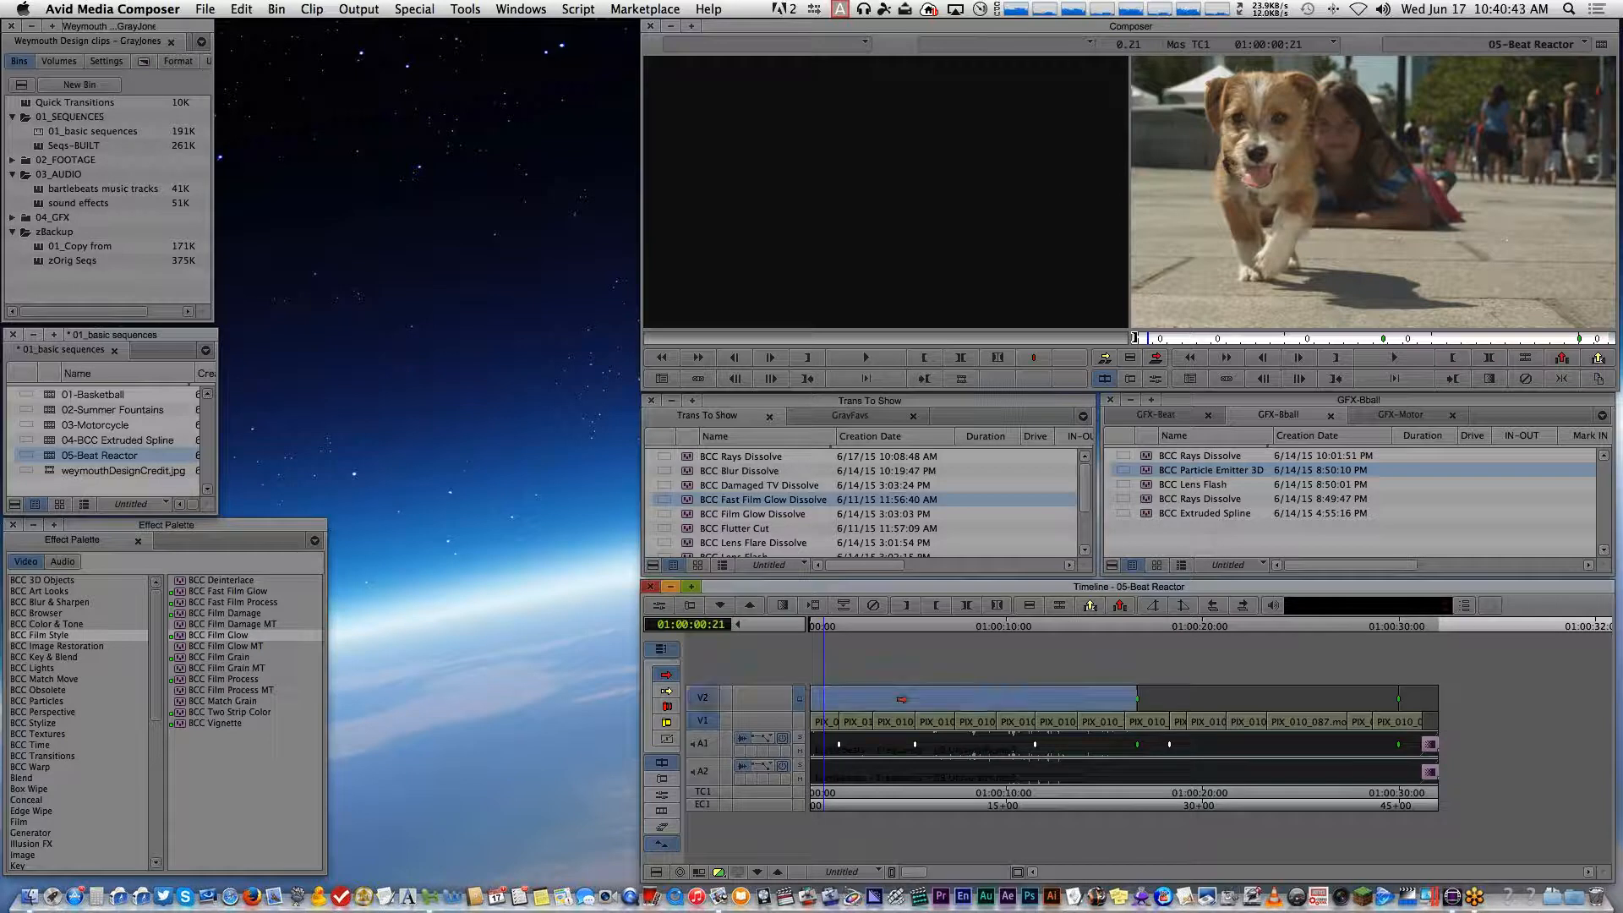
pyautogui.press('h')
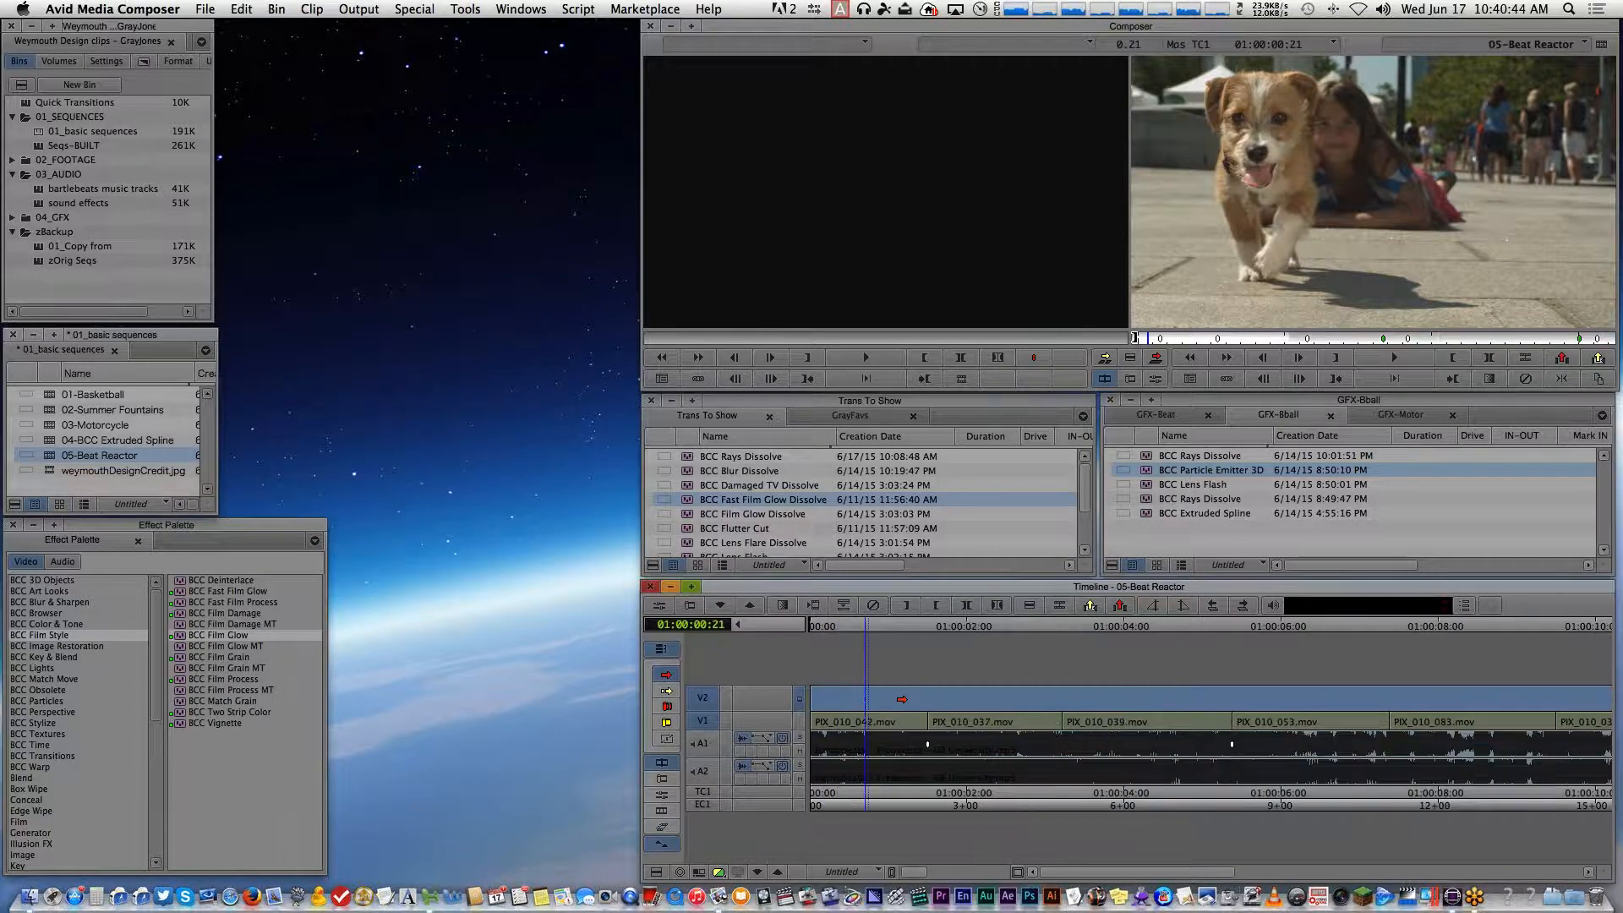
pyautogui.press('super+bracketright')
pyautogui.moveTo(902, 699); pyautogui.dragTo(933, 697)
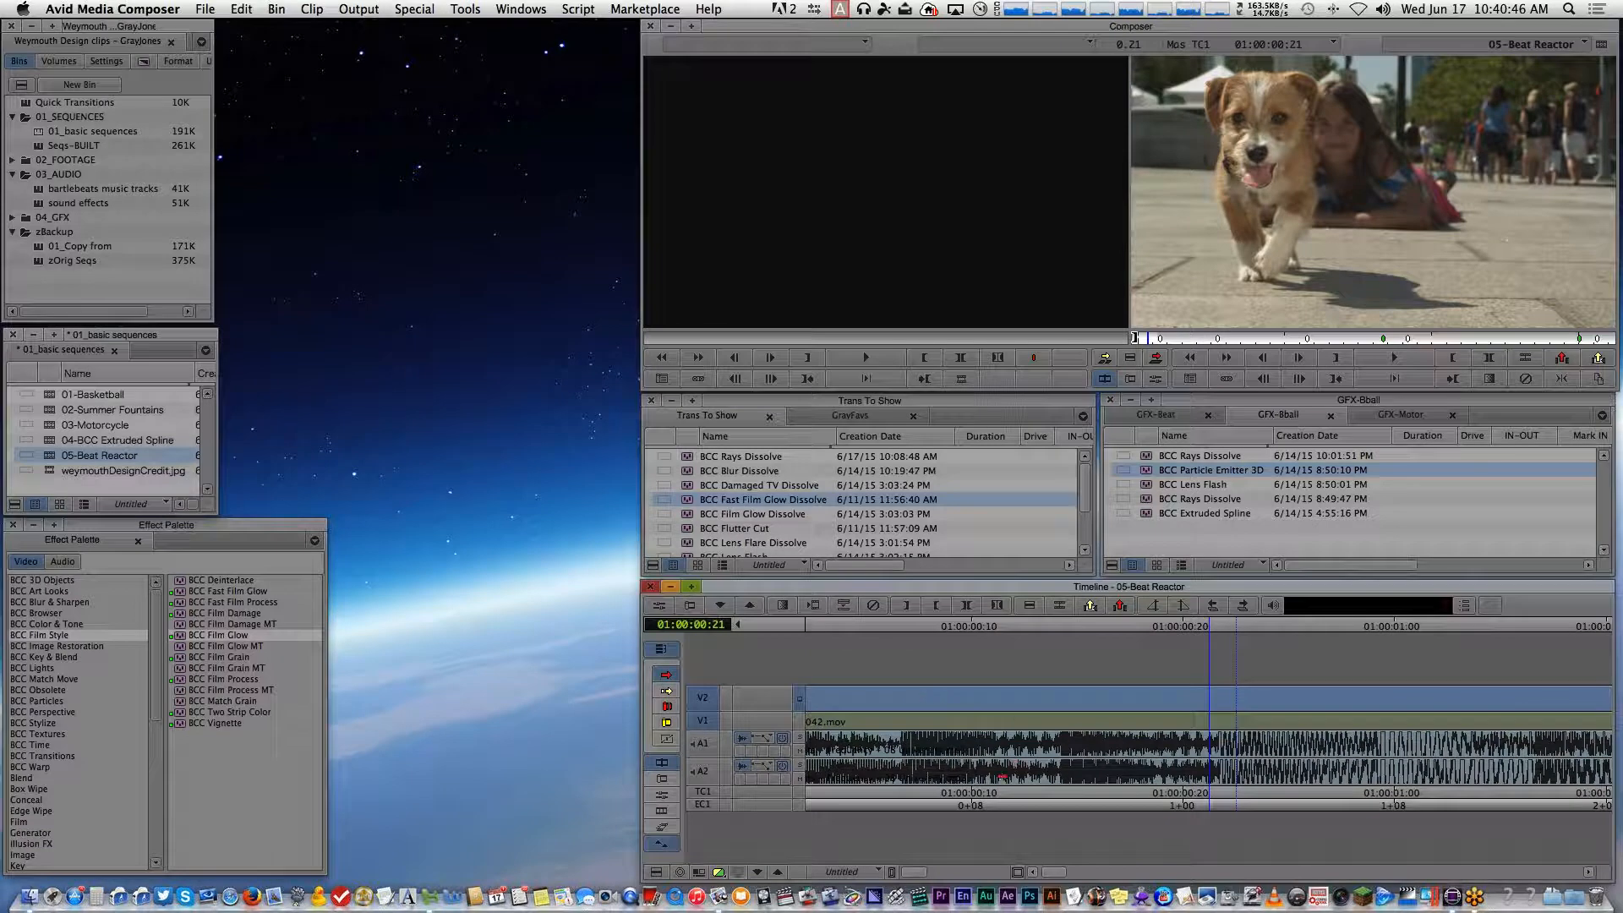
pyautogui.click(1103, 793)
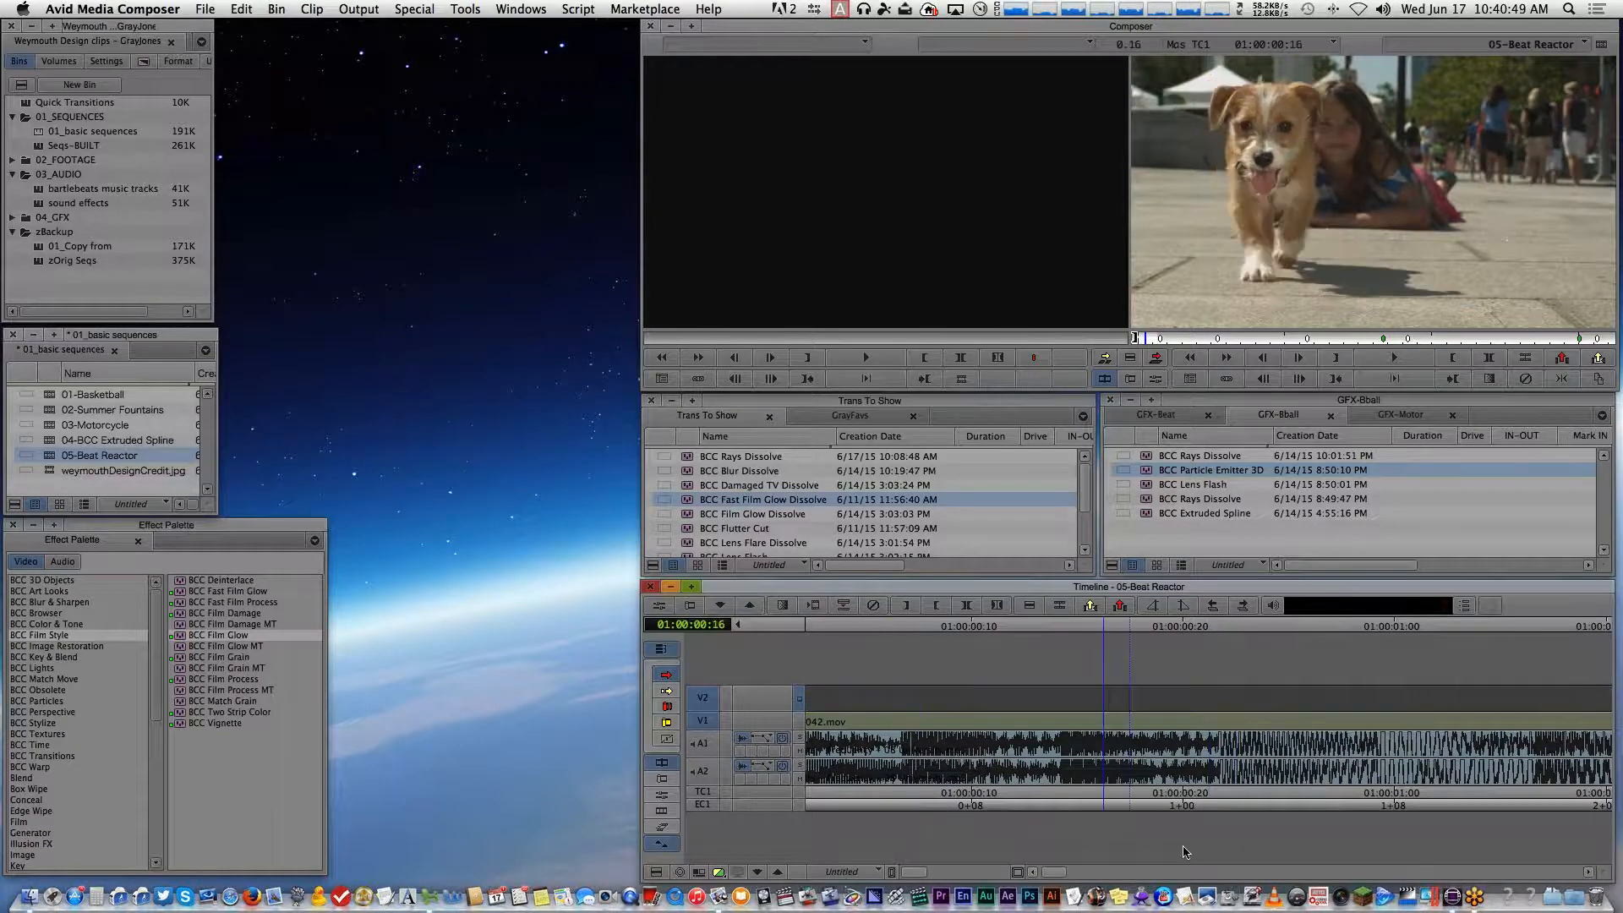
pyautogui.press('Left')
pyautogui.press('Left')
pyautogui.press('Left')
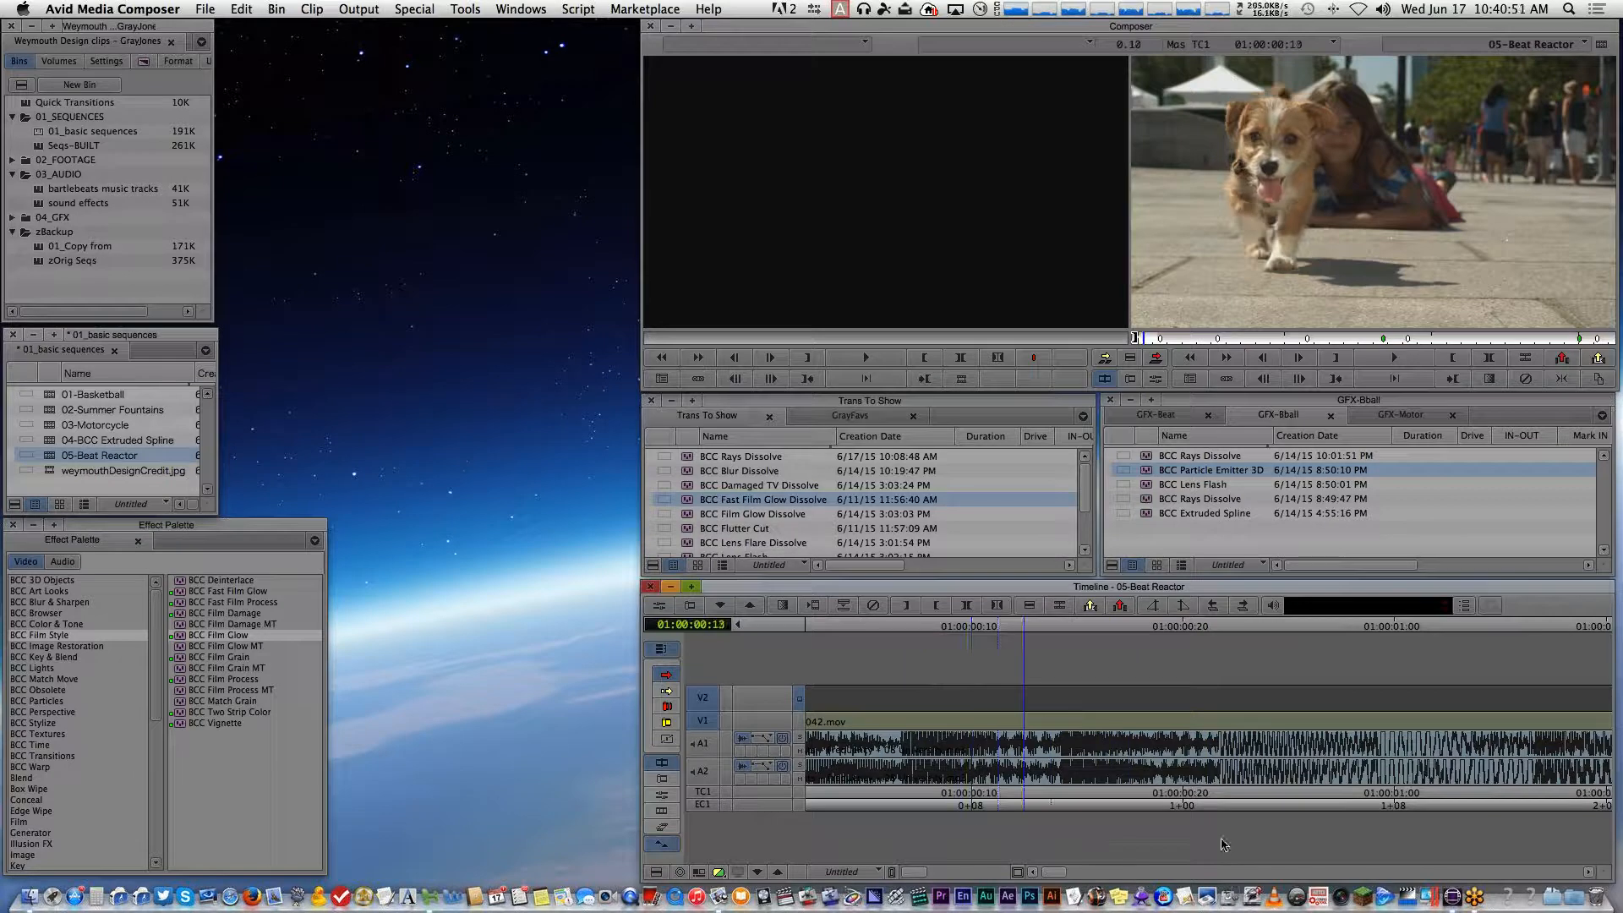
pyautogui.click(1132, 803)
pyautogui.press('q')
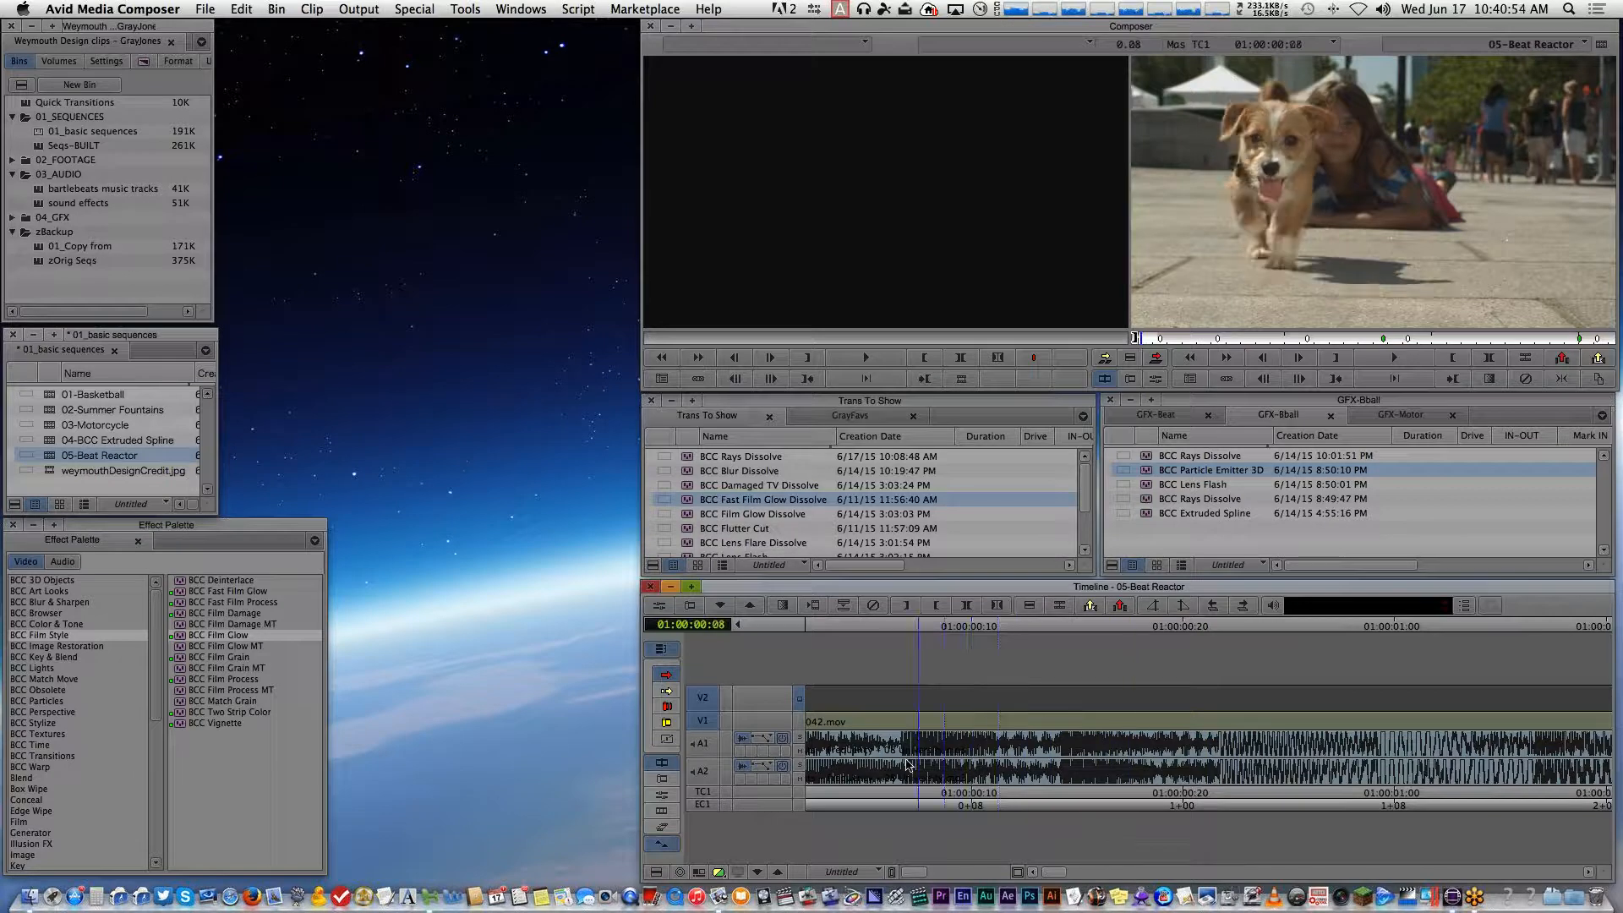
pyautogui.press('w')
pyautogui.press('Right')
pyautogui.press('Right')
pyautogui.click(912, 784)
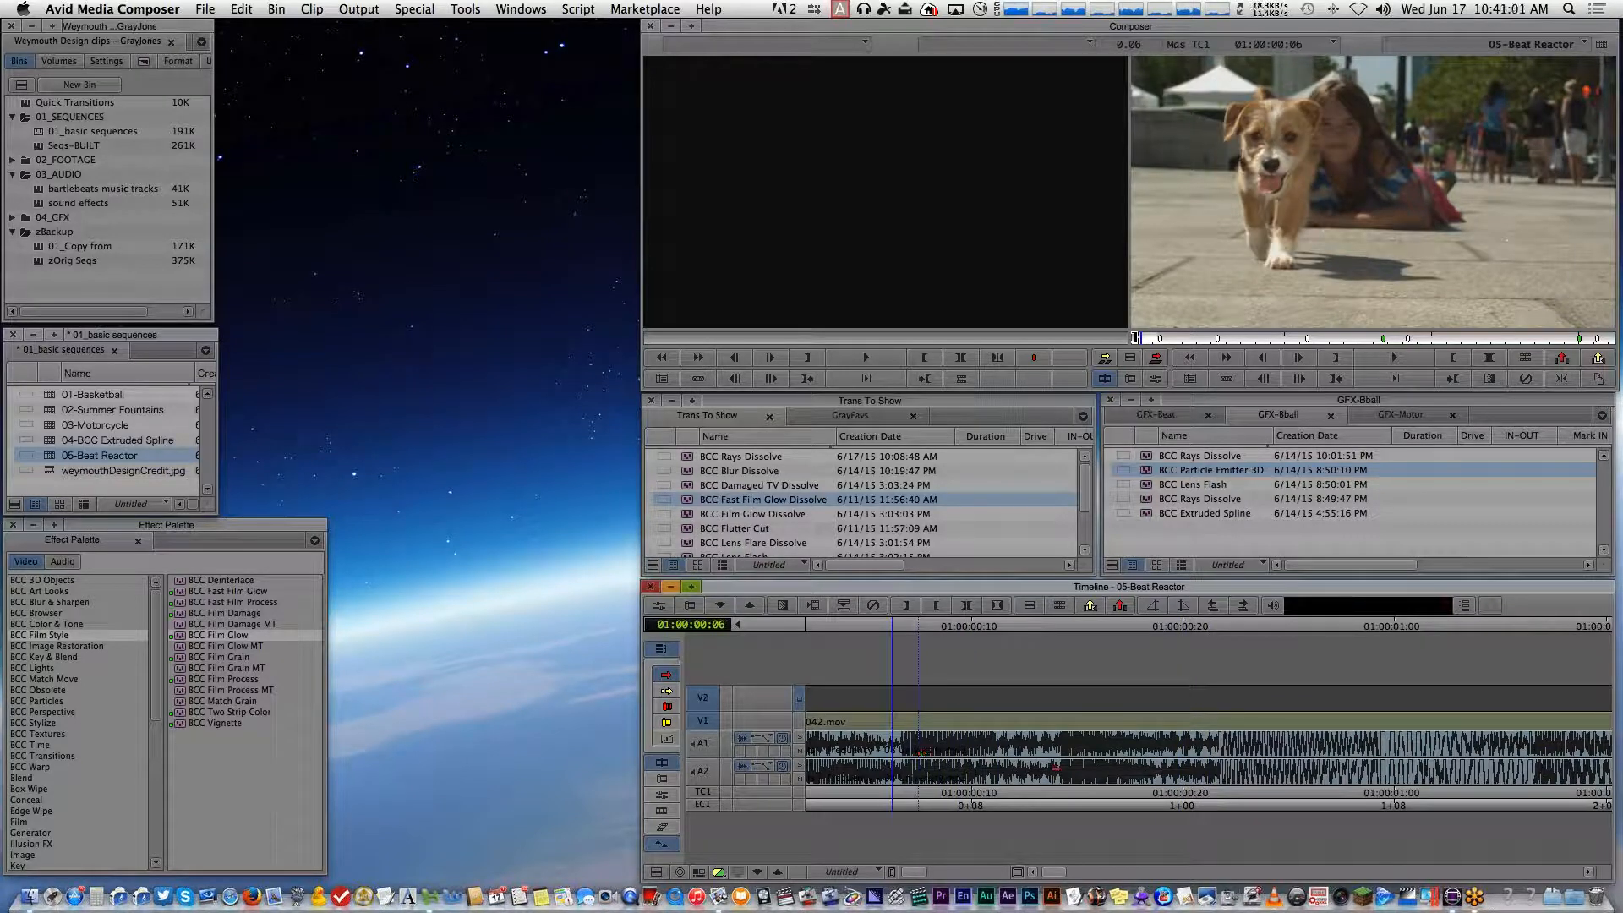
# Compare the audio peaks around 01:00:00:18 with the surrounding clips at wider and closer timeline scales
pyautogui.click(1137, 807)
pyautogui.press('super+bracketleft')
pyautogui.press('super+bracketleft')
pyautogui.press('super+bracketleft')
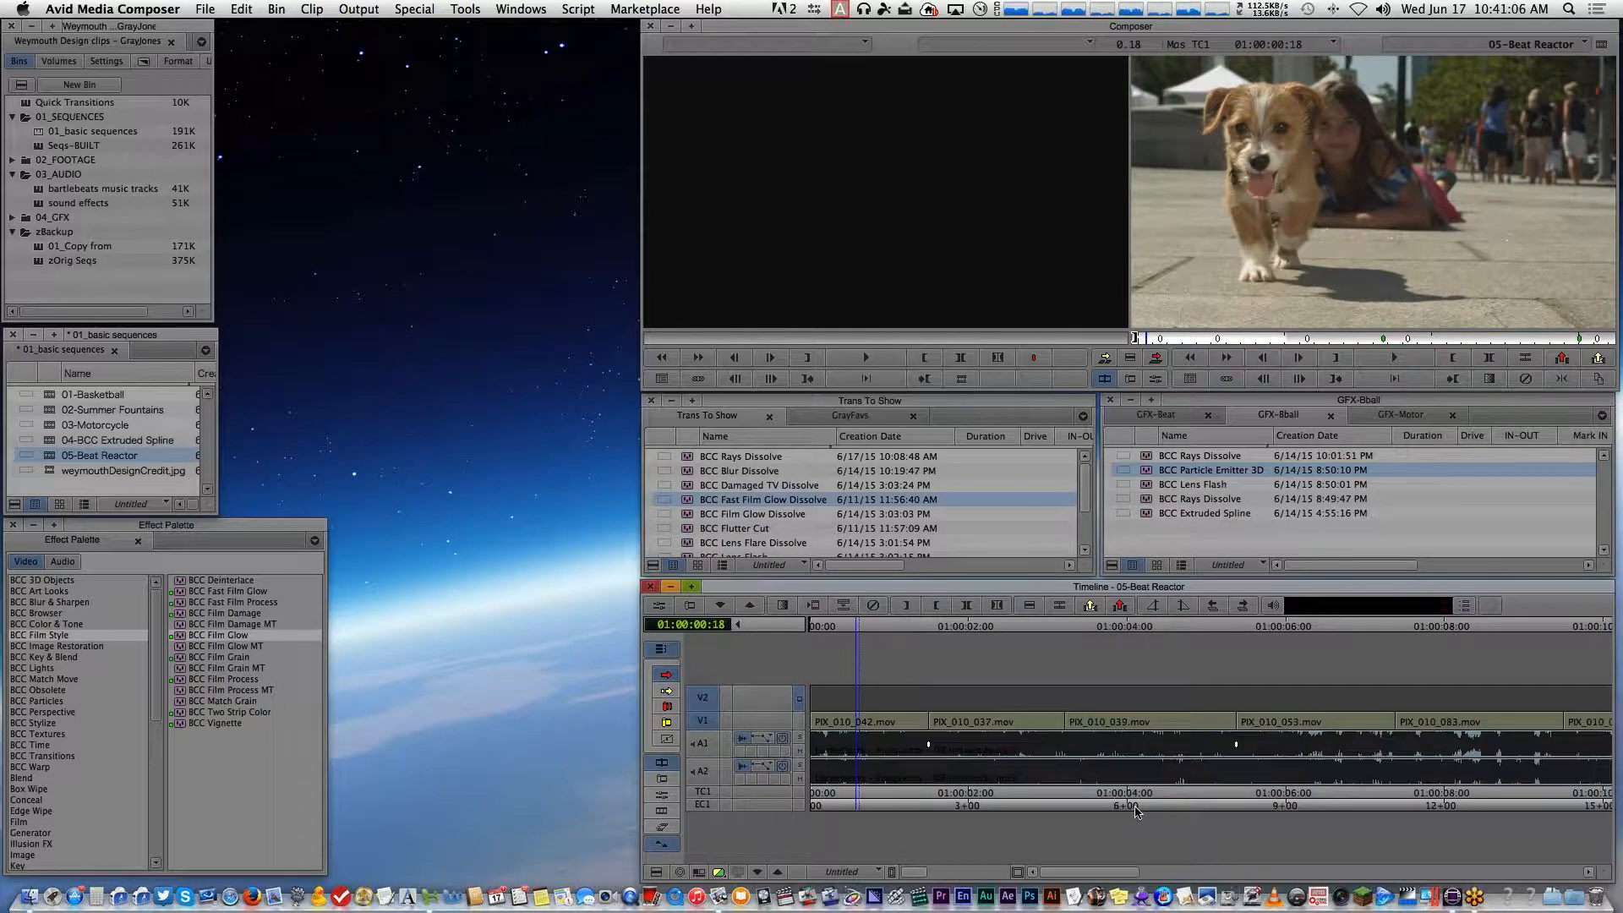
pyautogui.press('super+bracketright')
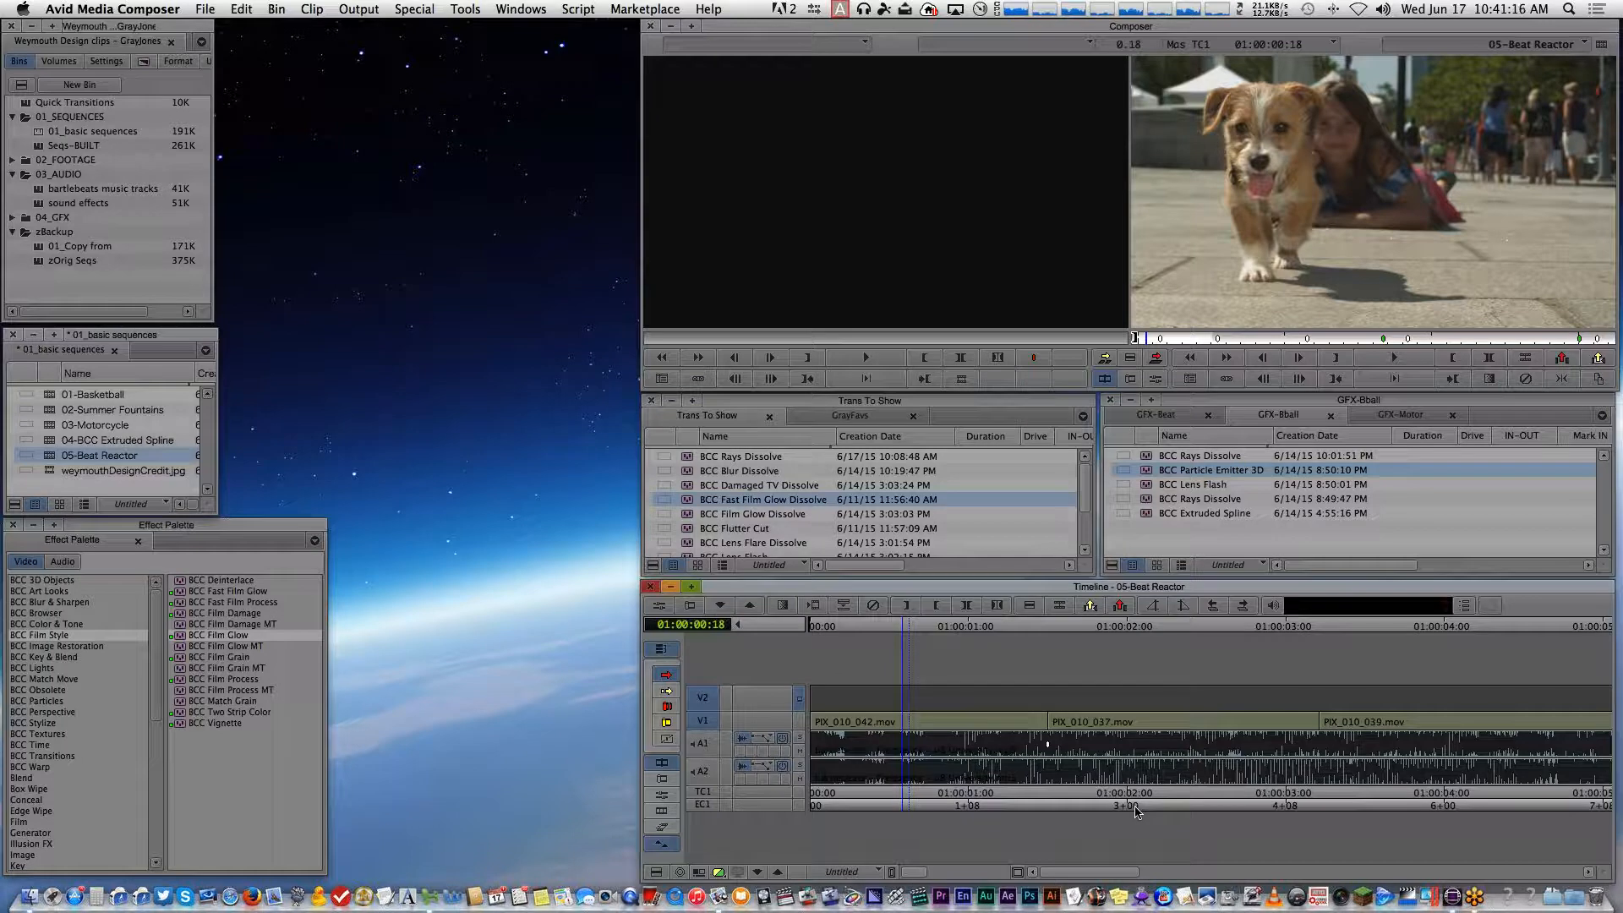
pyautogui.press('super+bracketright')
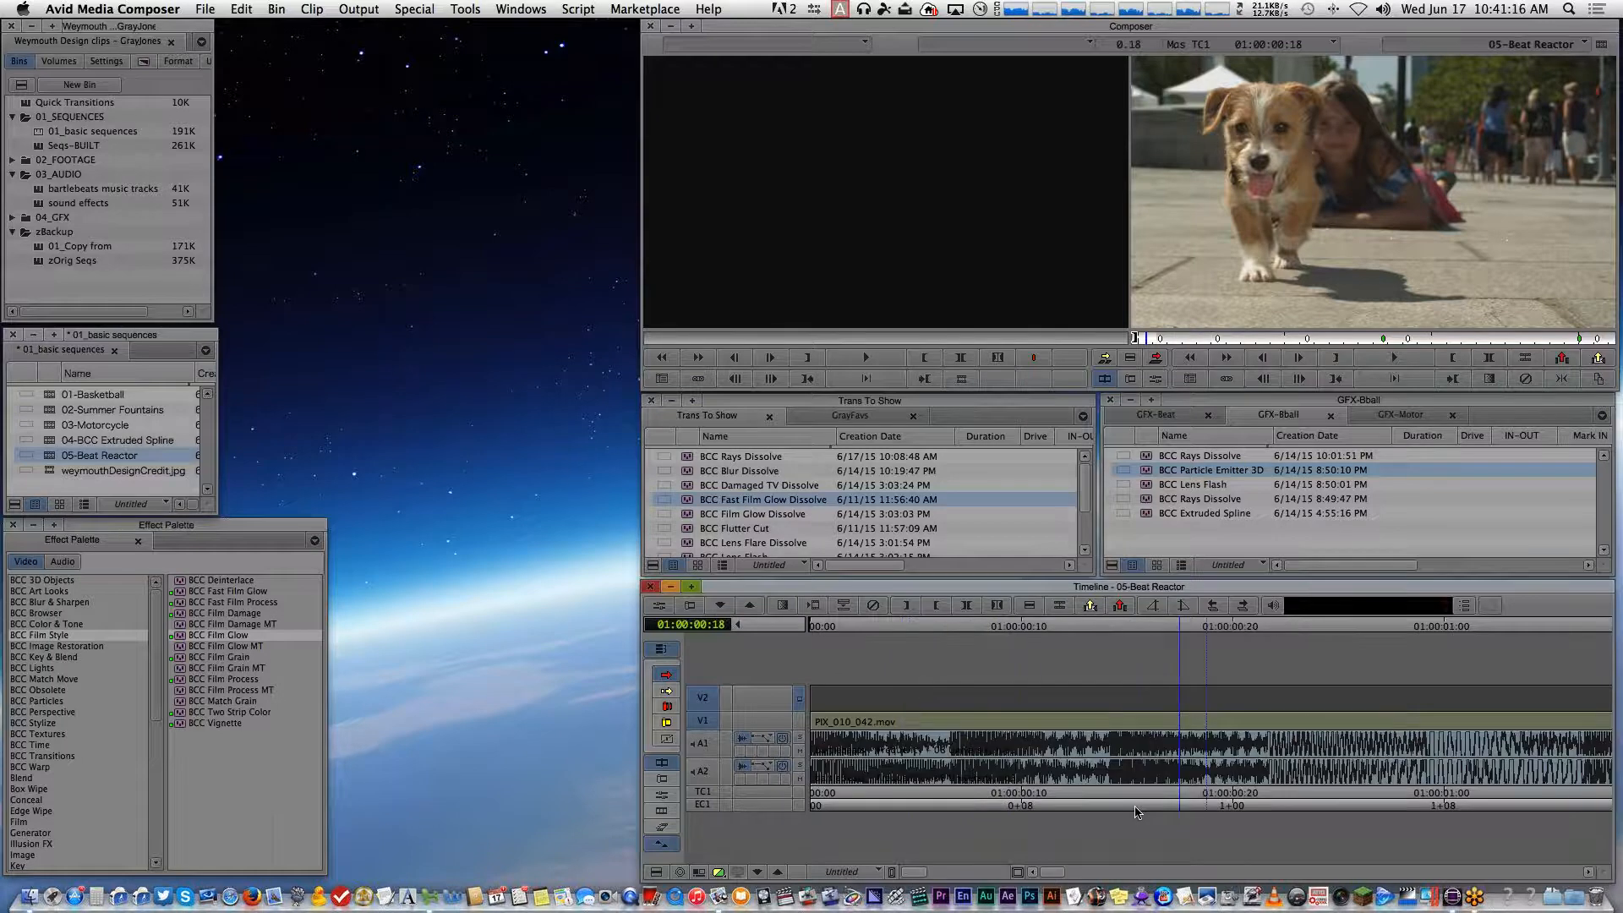
pyautogui.press('Down')
pyautogui.press('Up')
pyautogui.press('Up')
pyautogui.press('Up')
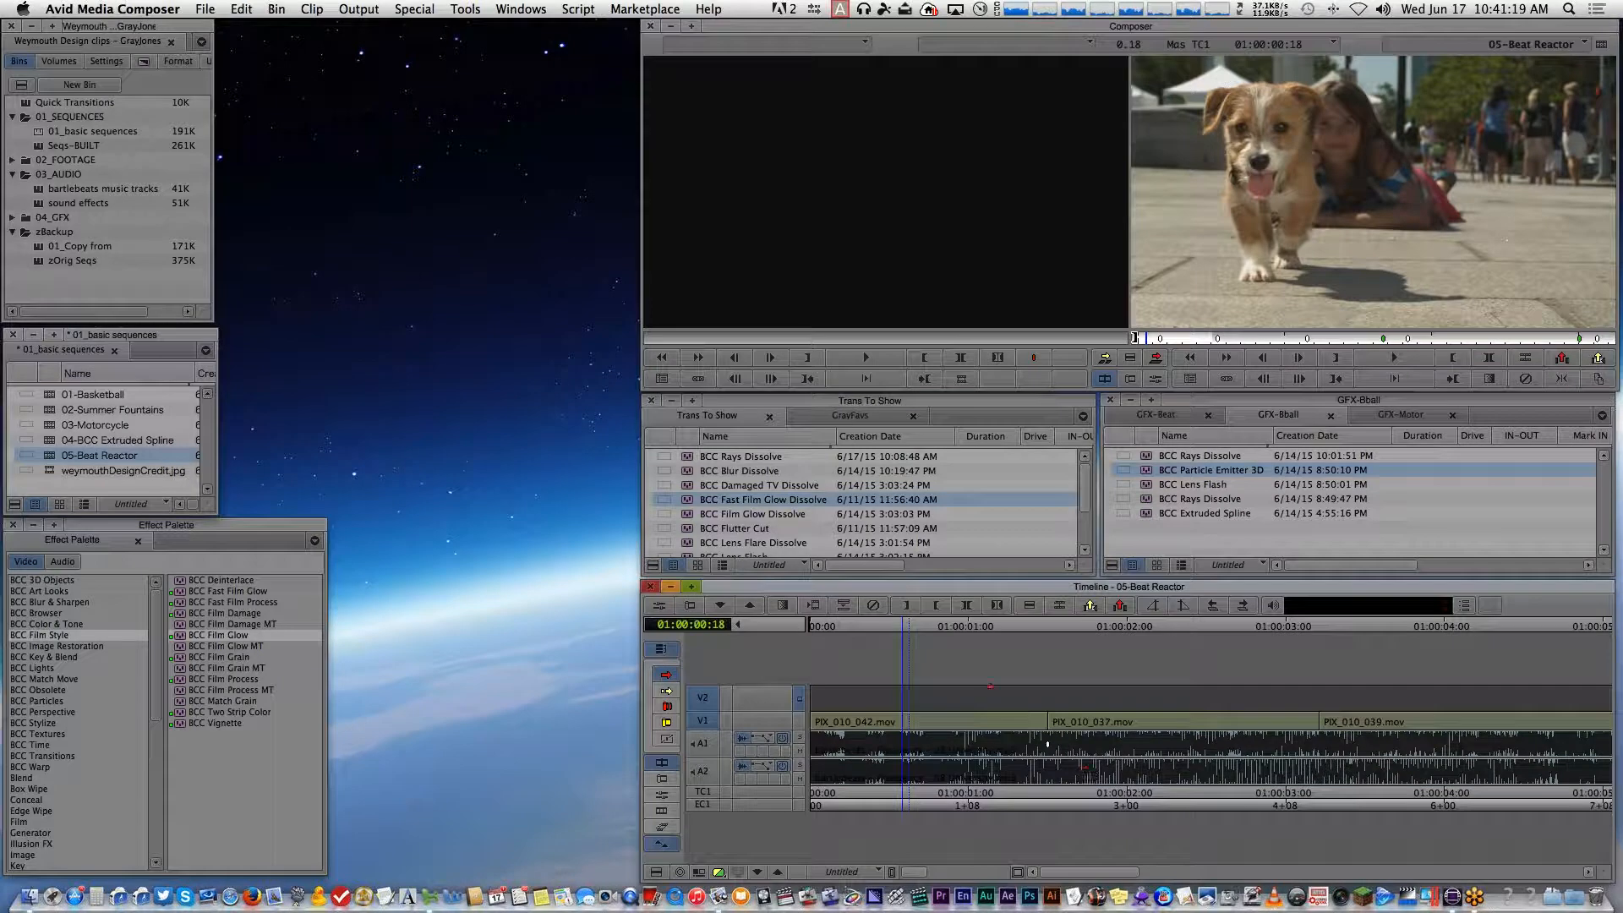
# Apply BCC Color Correction to the V2 filler above the opening clips and open its effect parameters
pyautogui.click(977, 694)
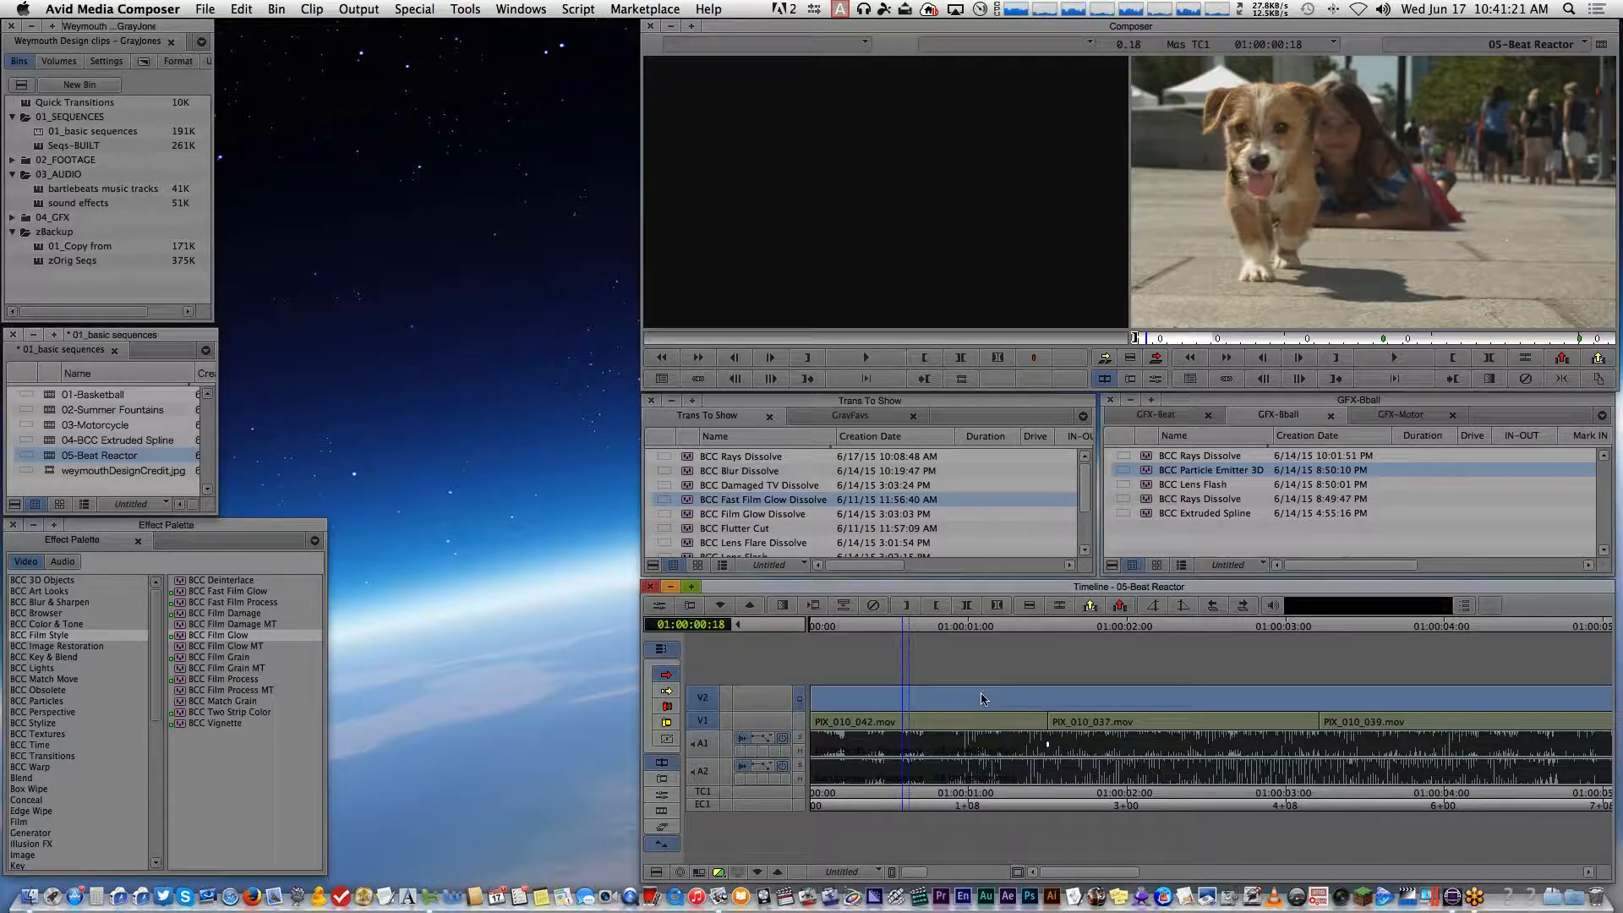
pyautogui.click(40, 623)
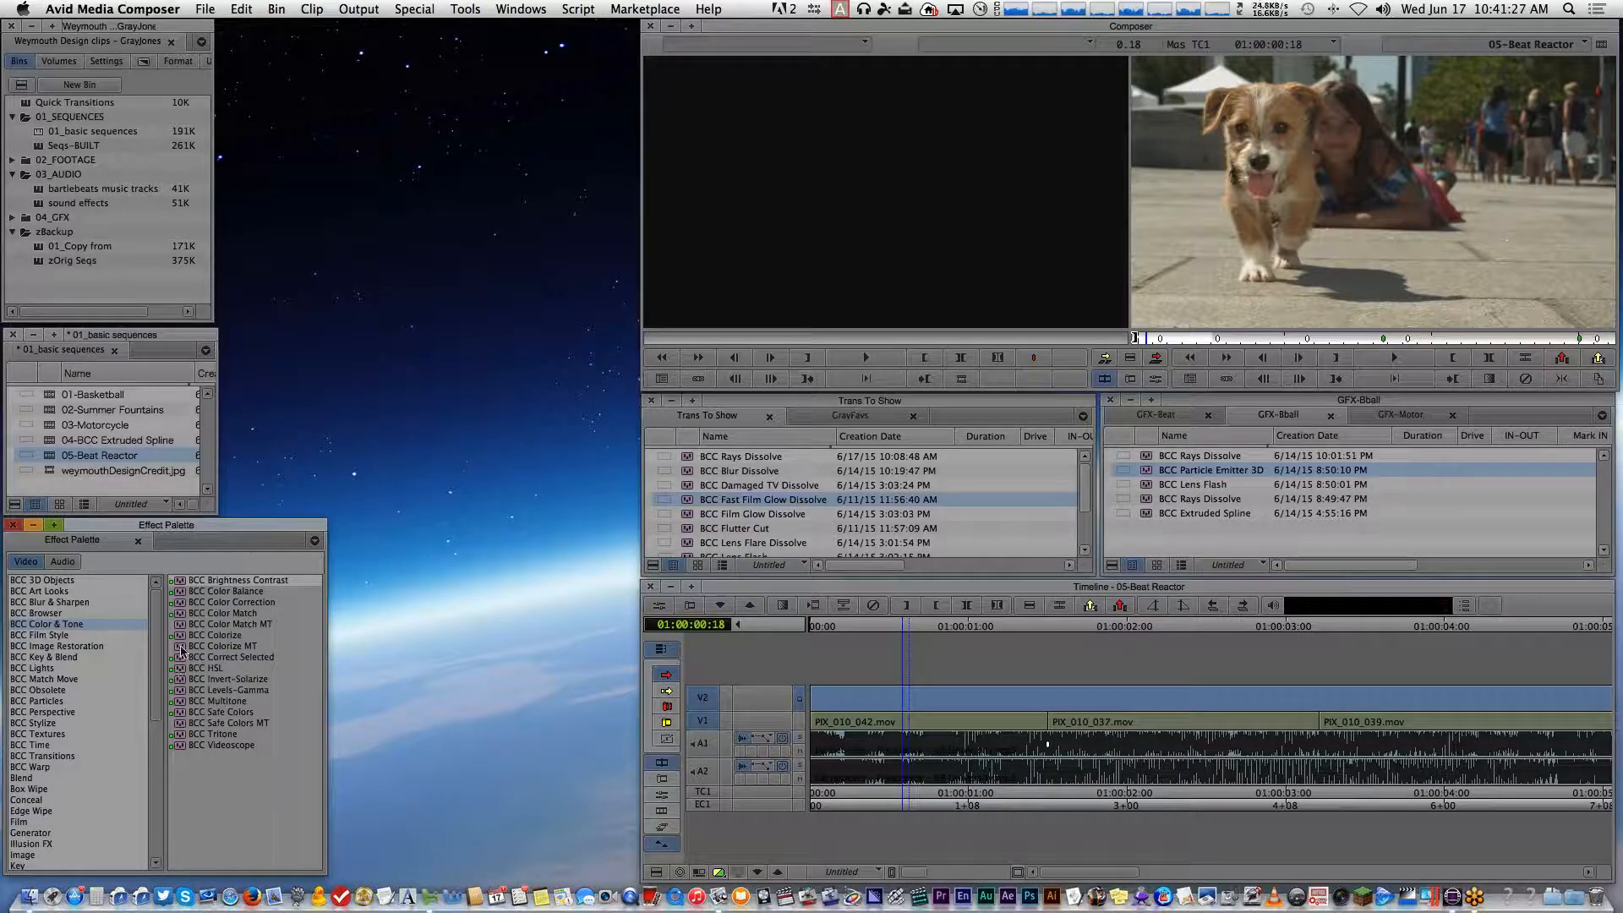
pyautogui.click(181, 606)
pyautogui.moveTo(180, 606); pyautogui.dragTo(902, 700)
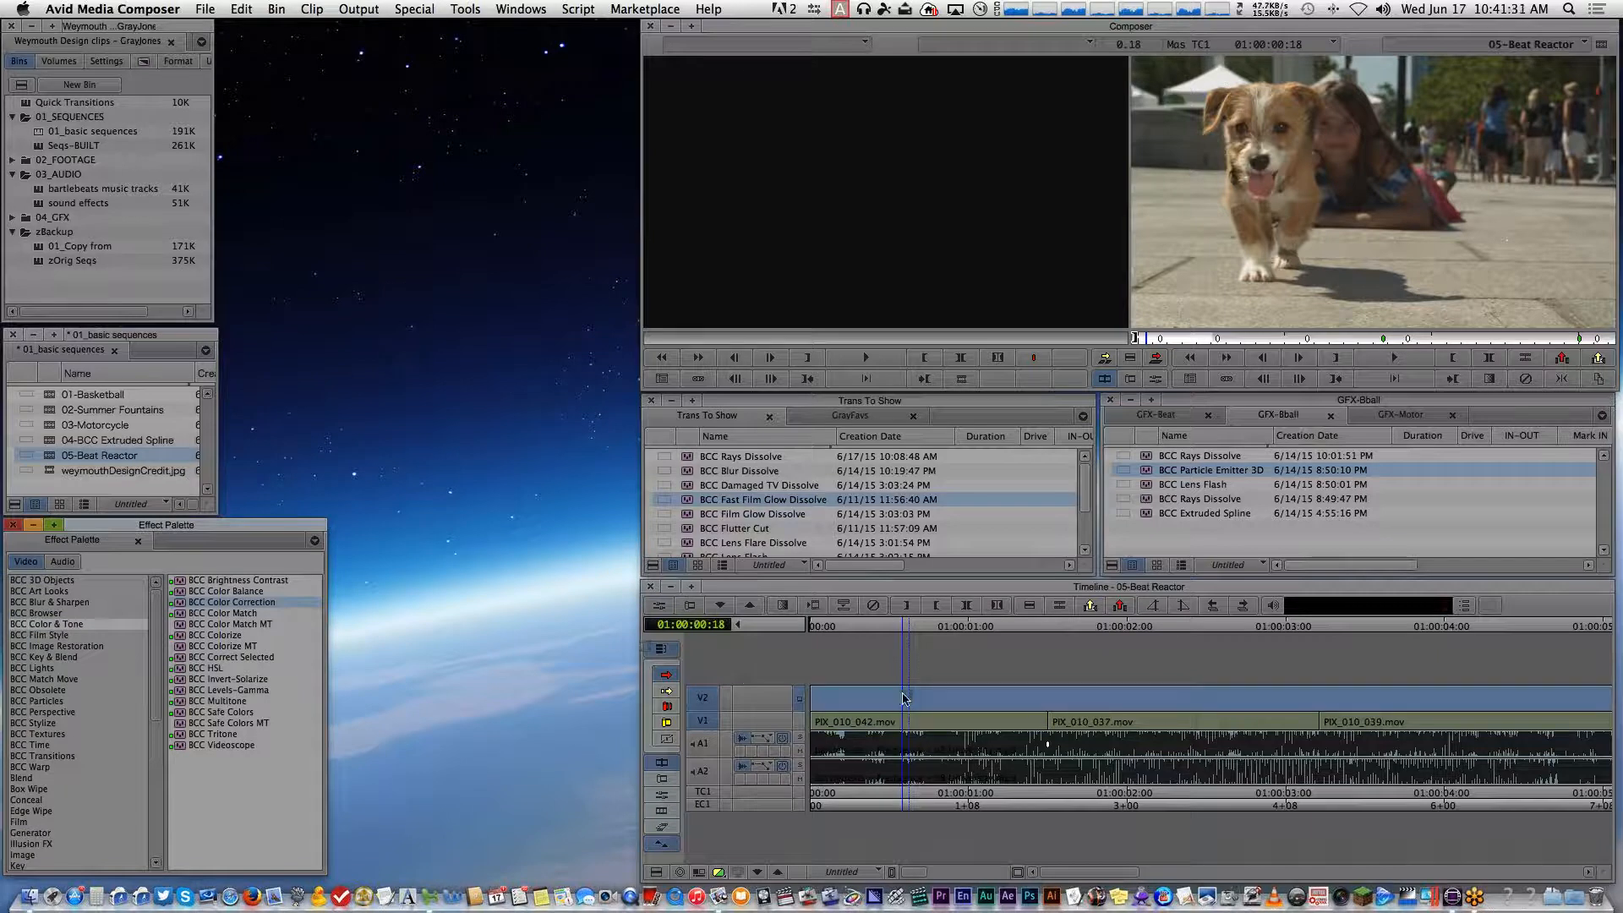
pyautogui.press('super+8')
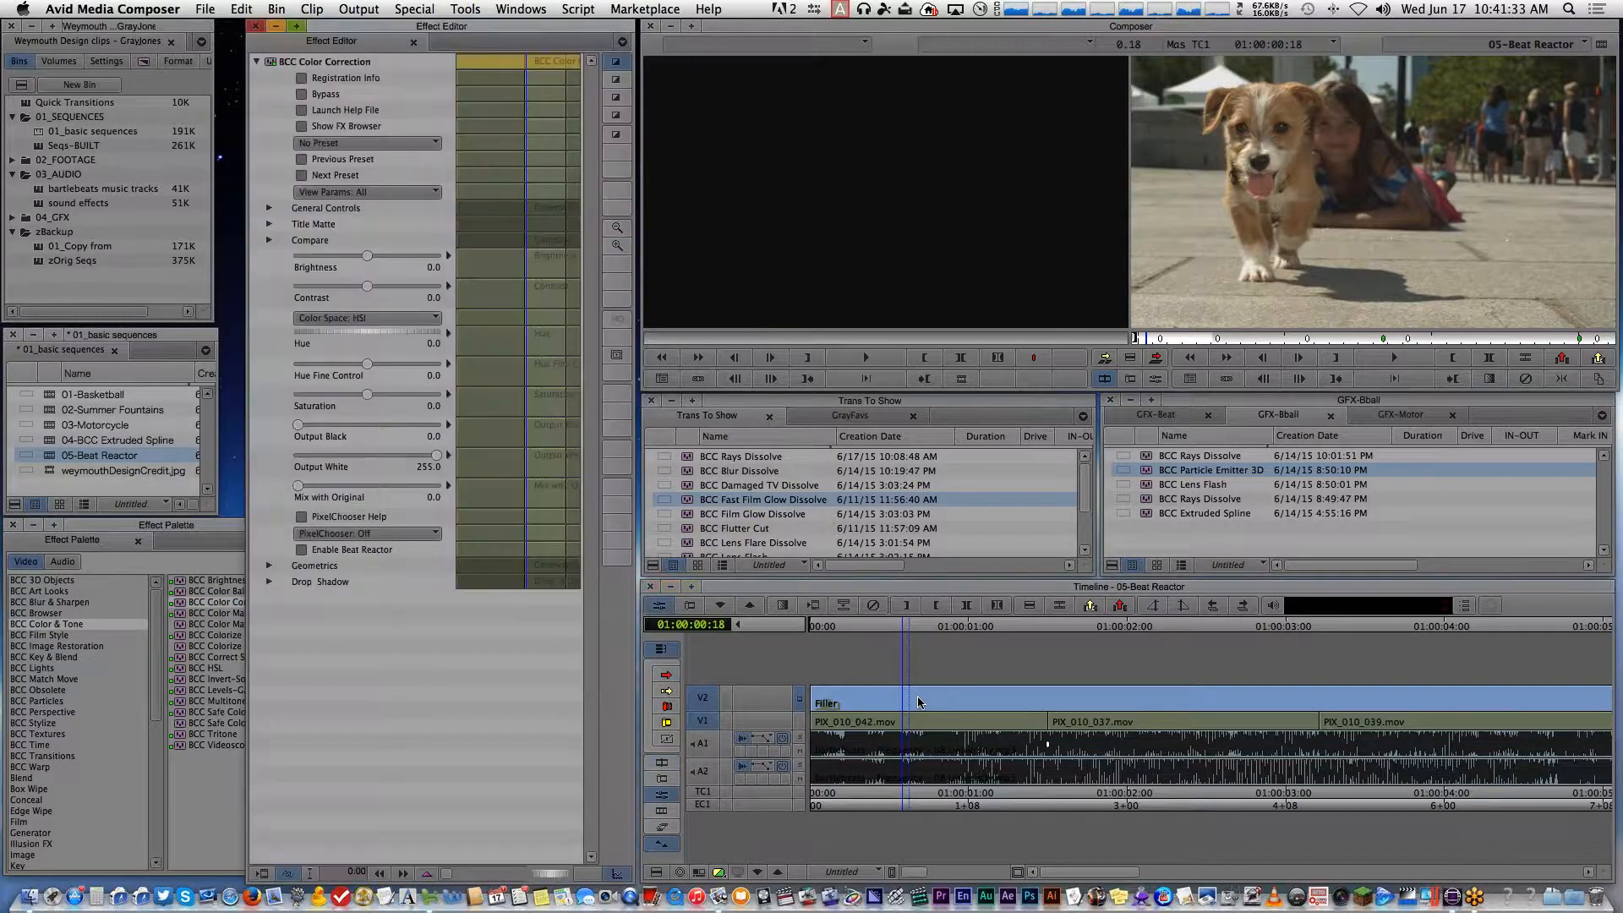
# Enable Beat Reactor on the BCC Color Correction and load summer fountains.aif from the external audio folder as its source
pyautogui.click(301, 551)
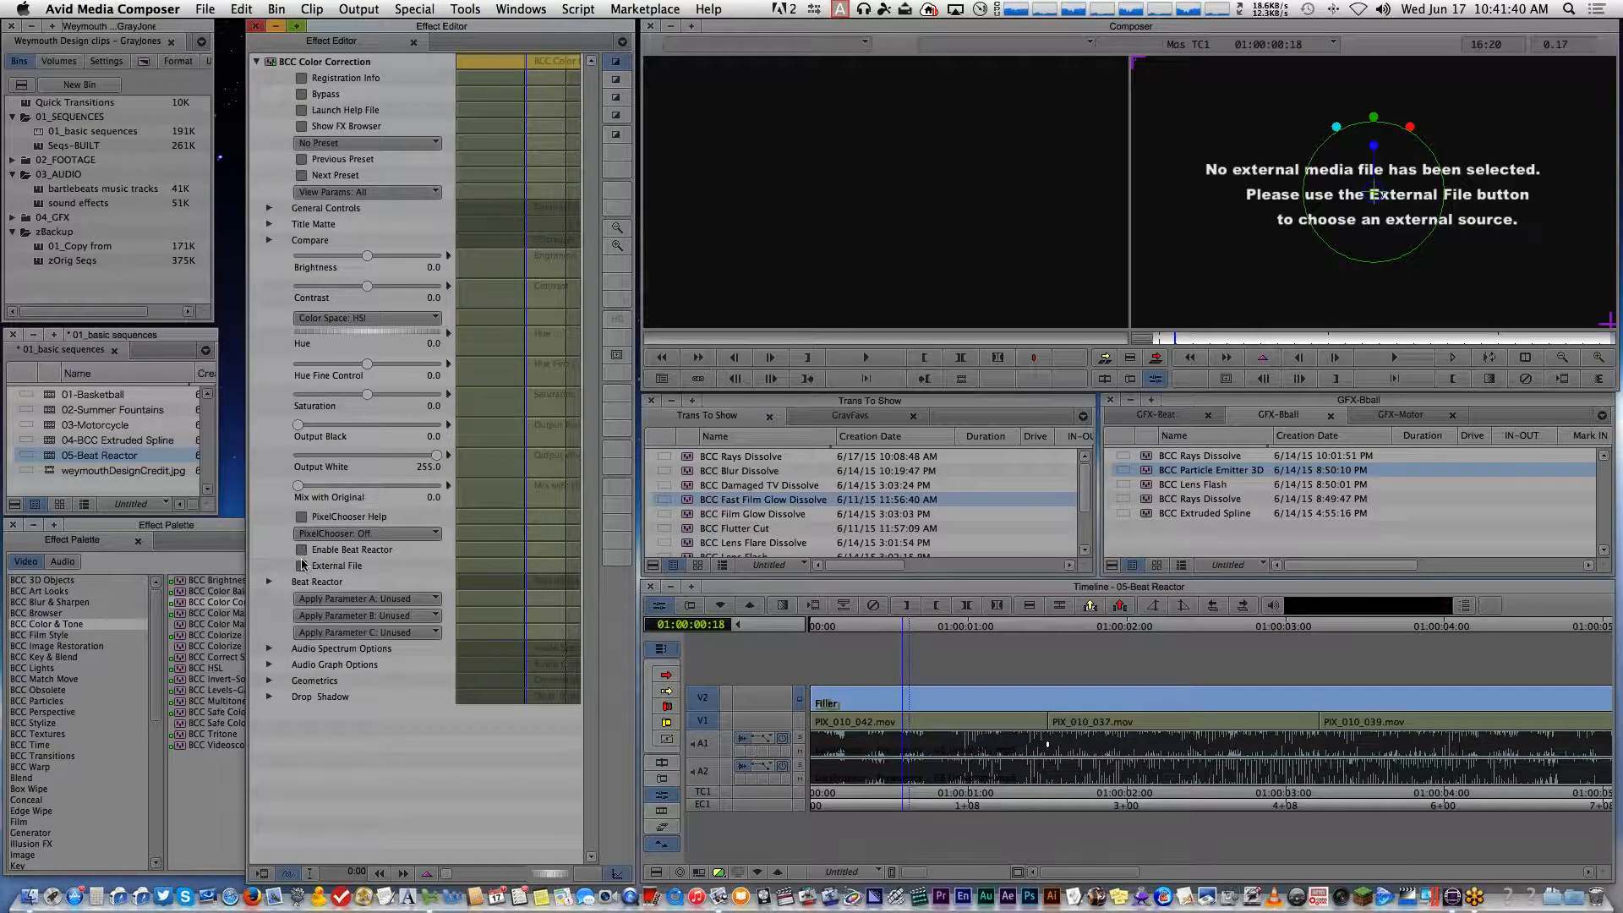
pyautogui.click(302, 565)
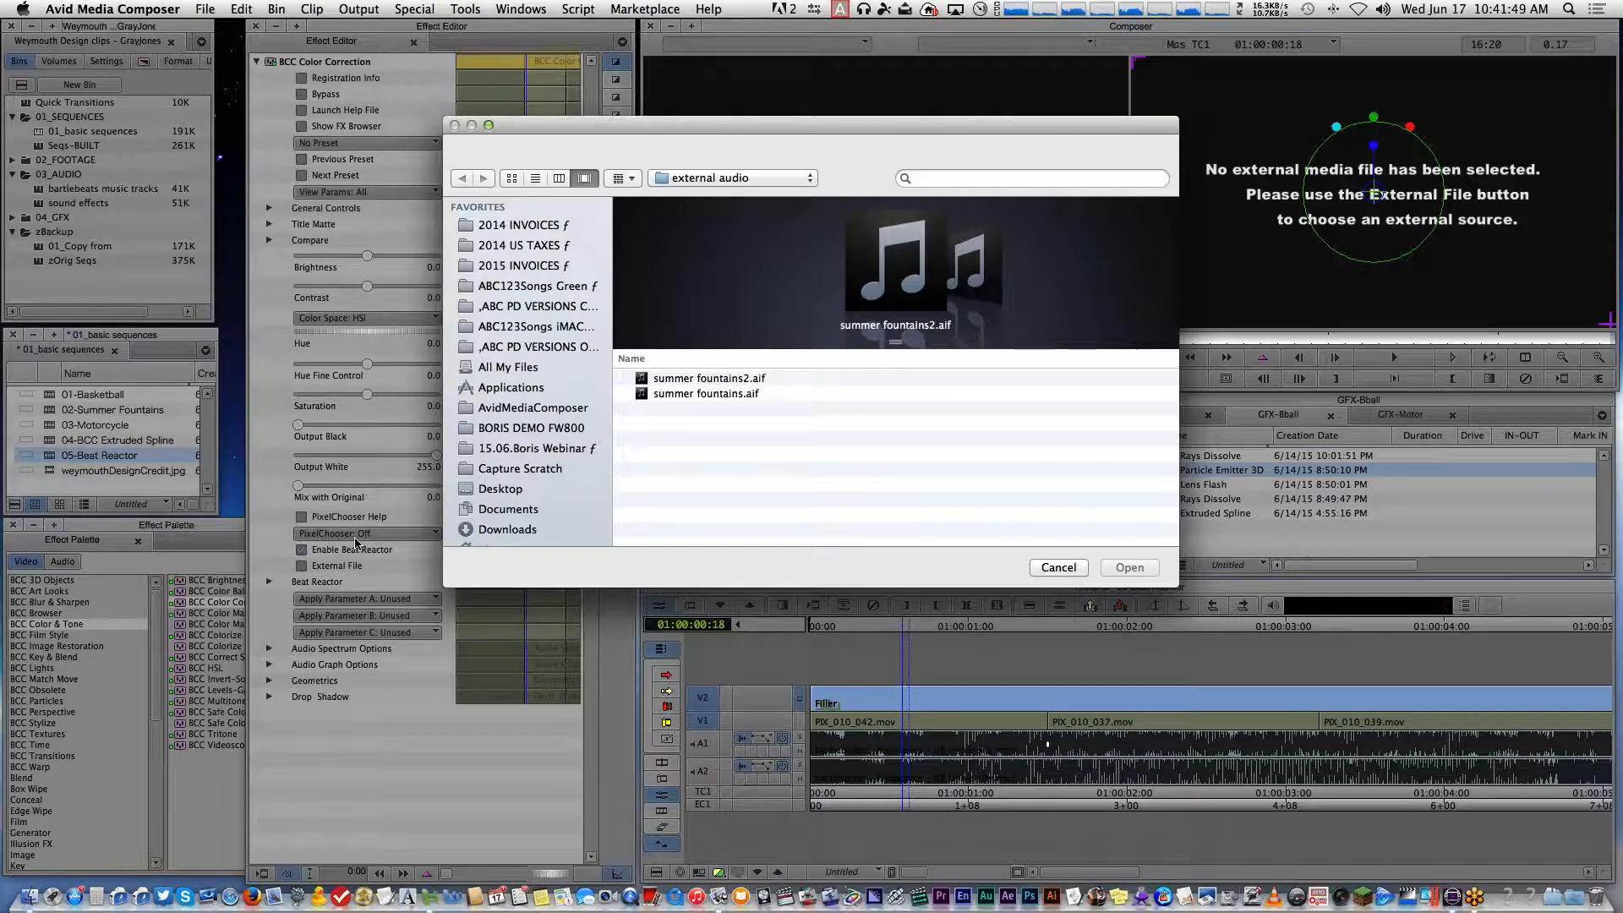
pyautogui.click(641, 394)
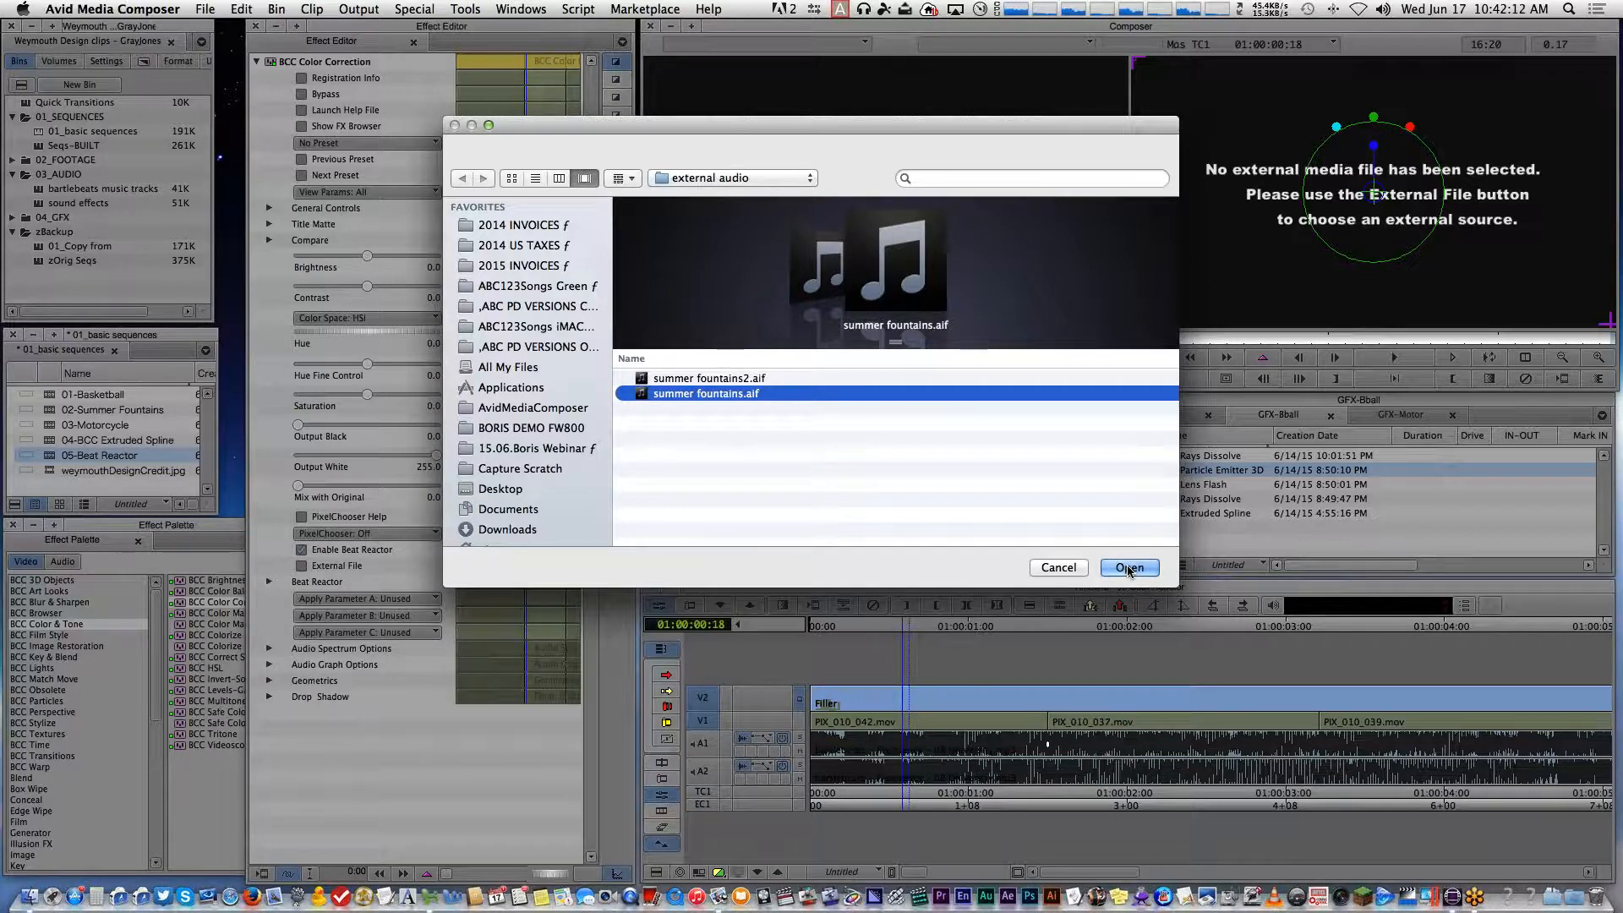
pyautogui.click(1129, 567)
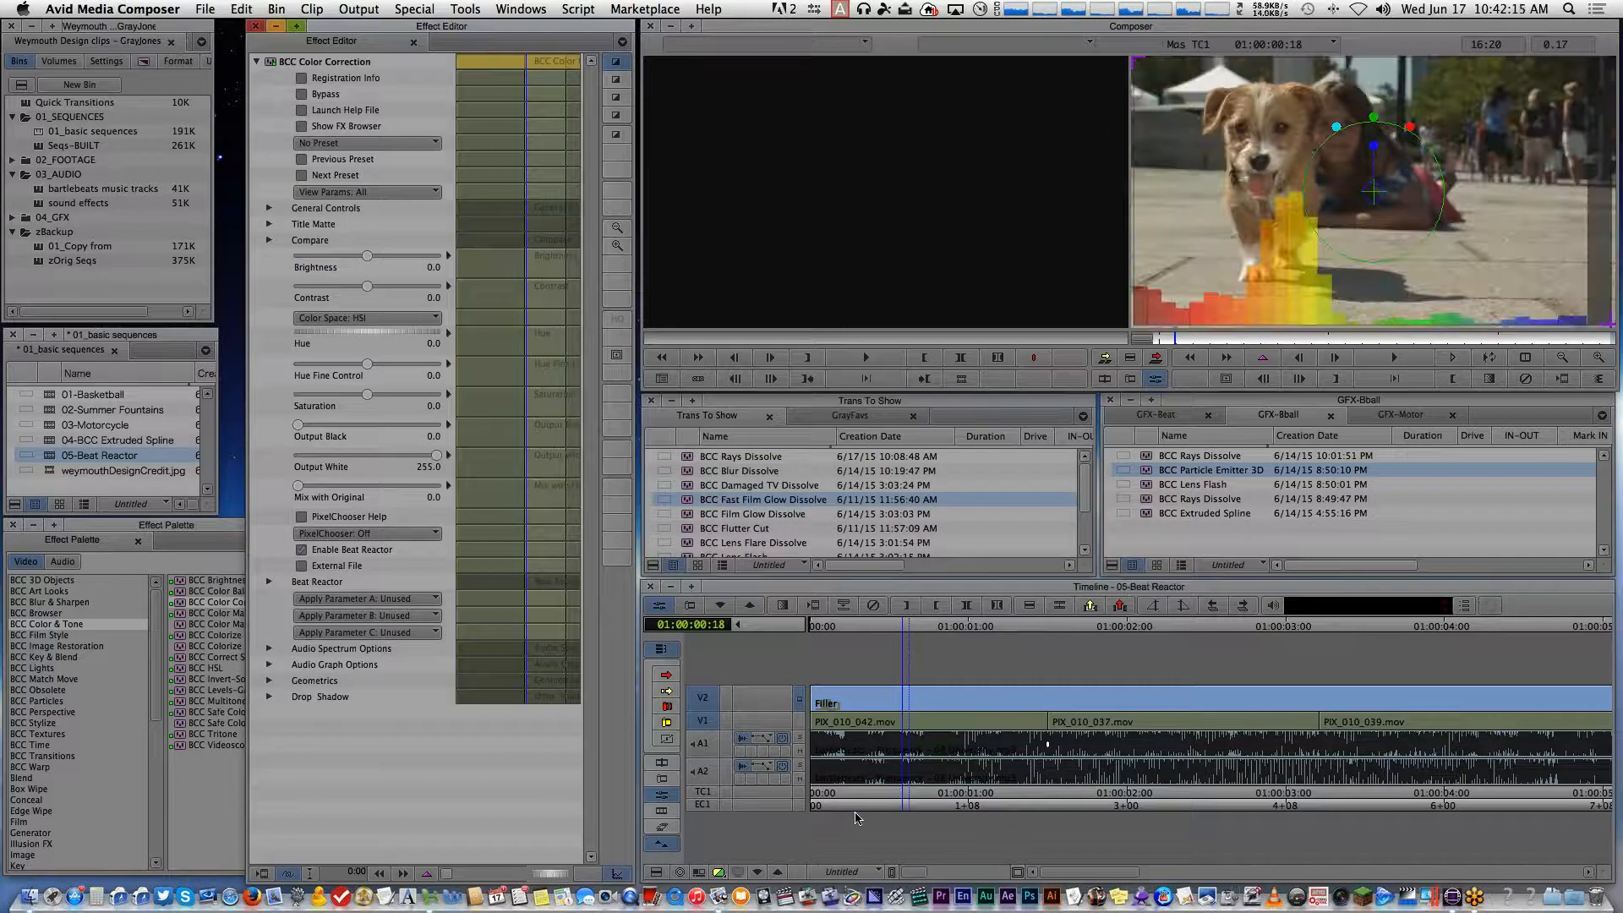
# Scrub and play the opening clips to watch how the Beat Reactor graph responds to the music
pyautogui.click(1254, 358)
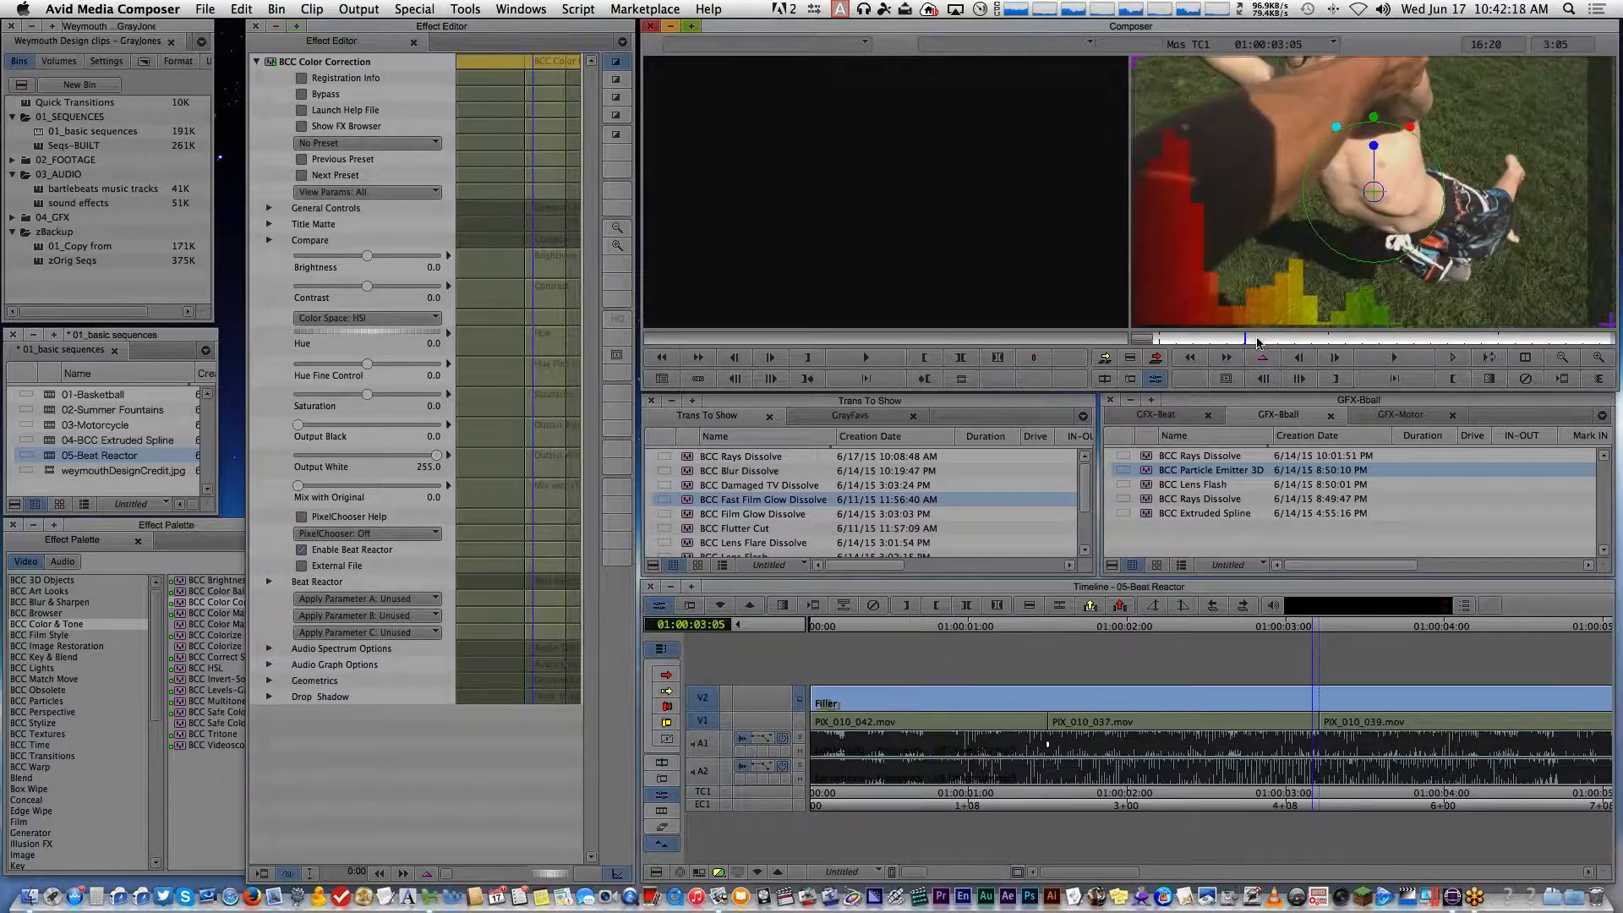
pyautogui.moveTo(1217, 342); pyautogui.dragTo(1198, 341)
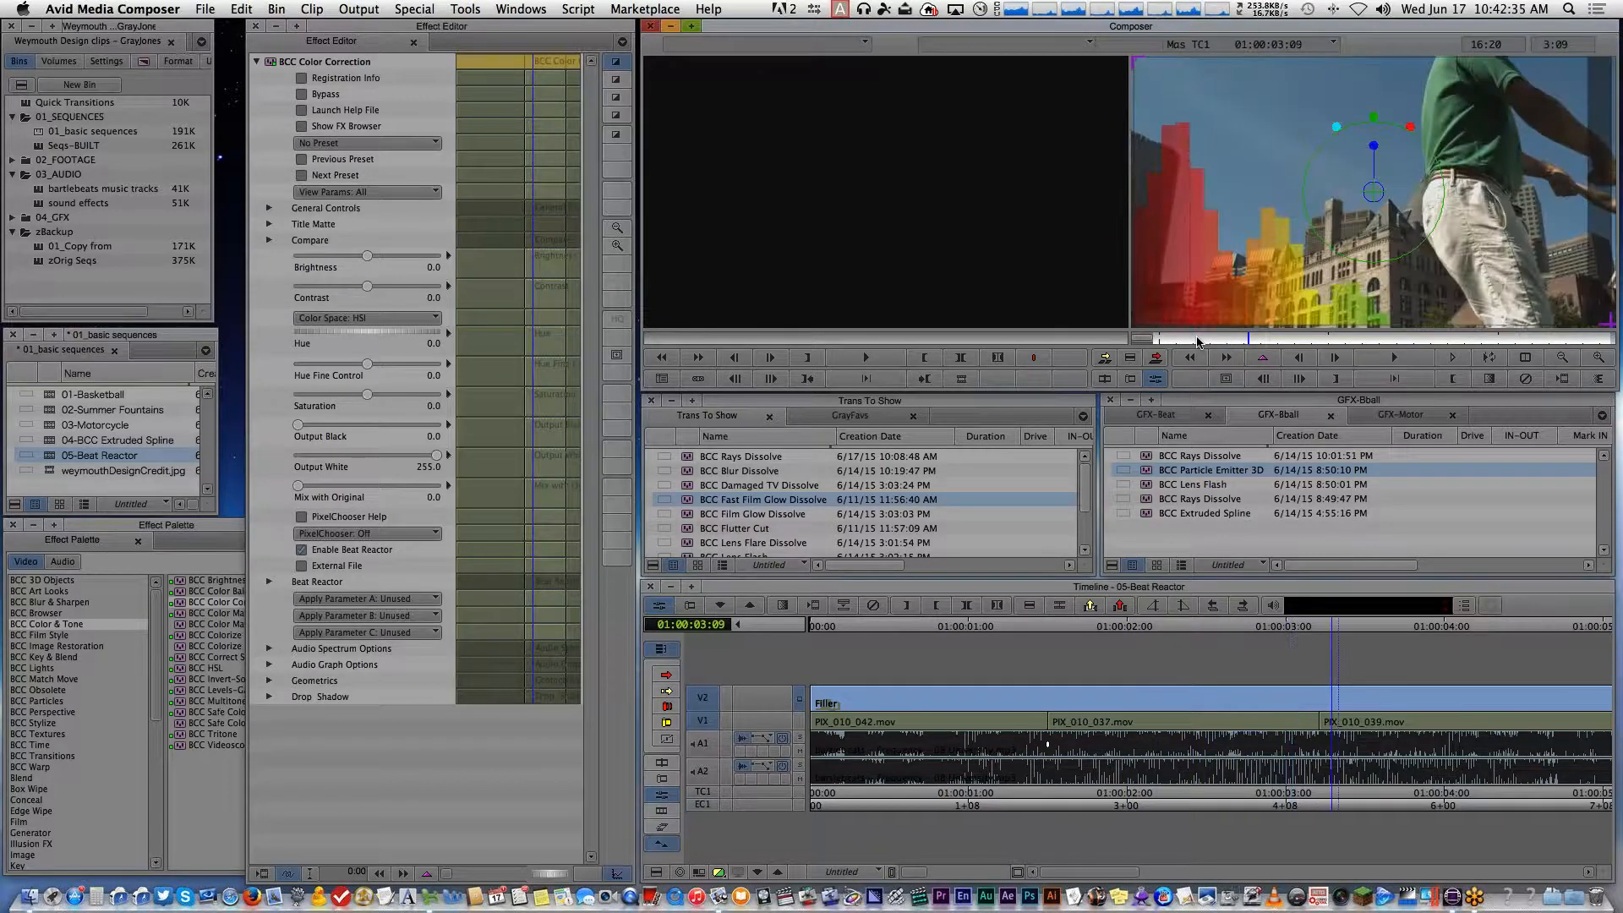
pyautogui.press('space')
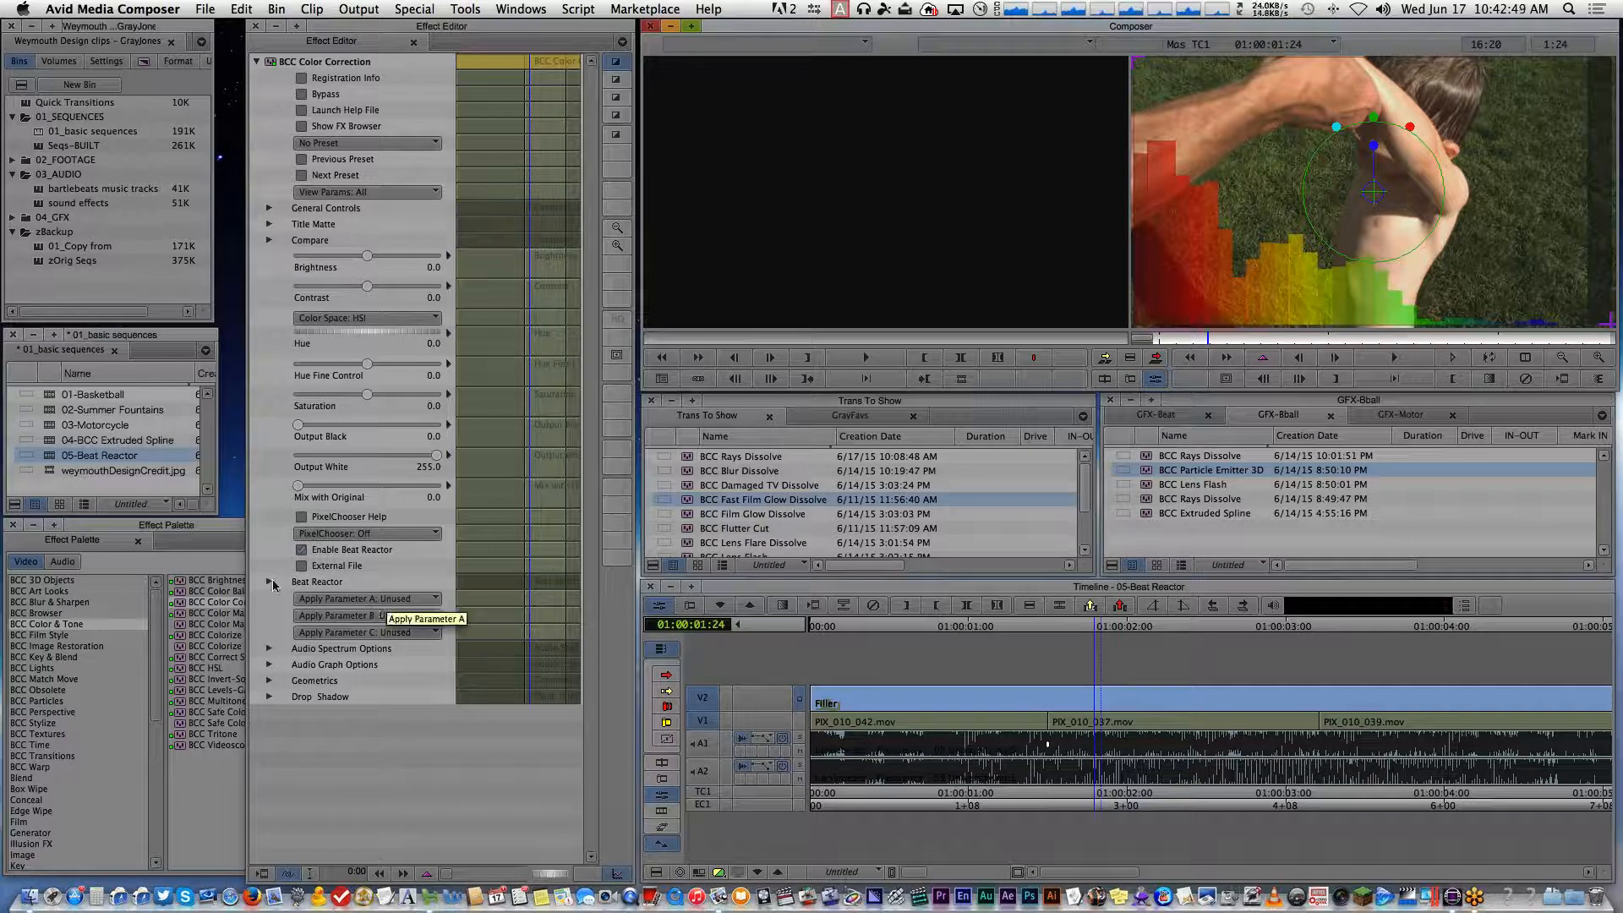
# Assign Beat Reactor's Apply Parameter A to Brightness and lower Output Max to 37.50 in Audio Apply Options A
pyautogui.click(372, 599)
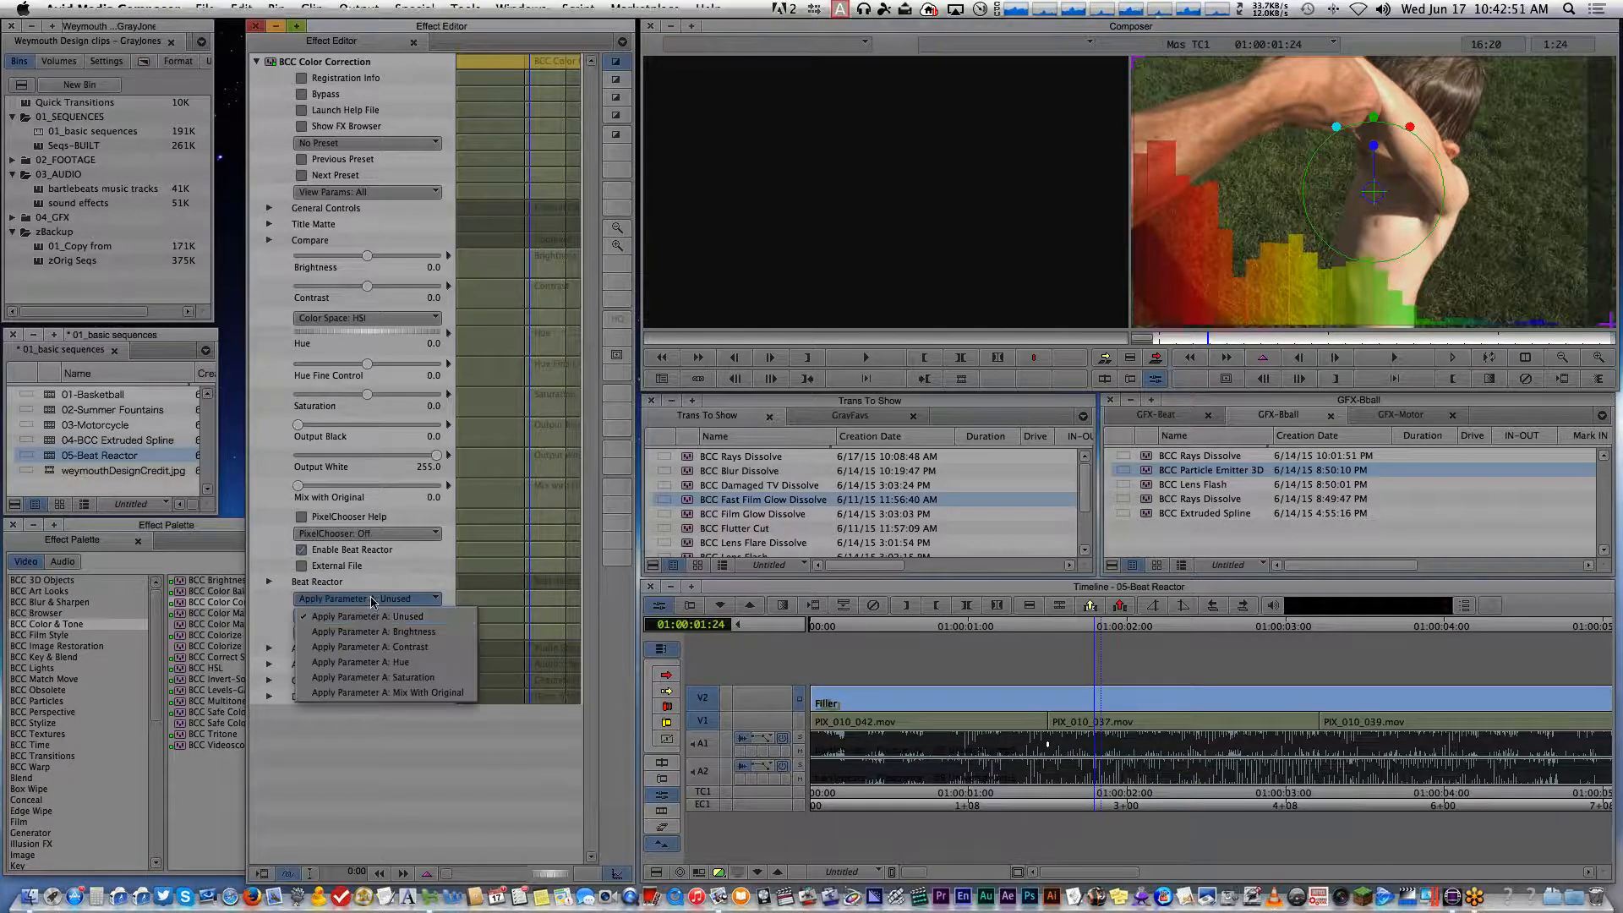
pyautogui.click(382, 633)
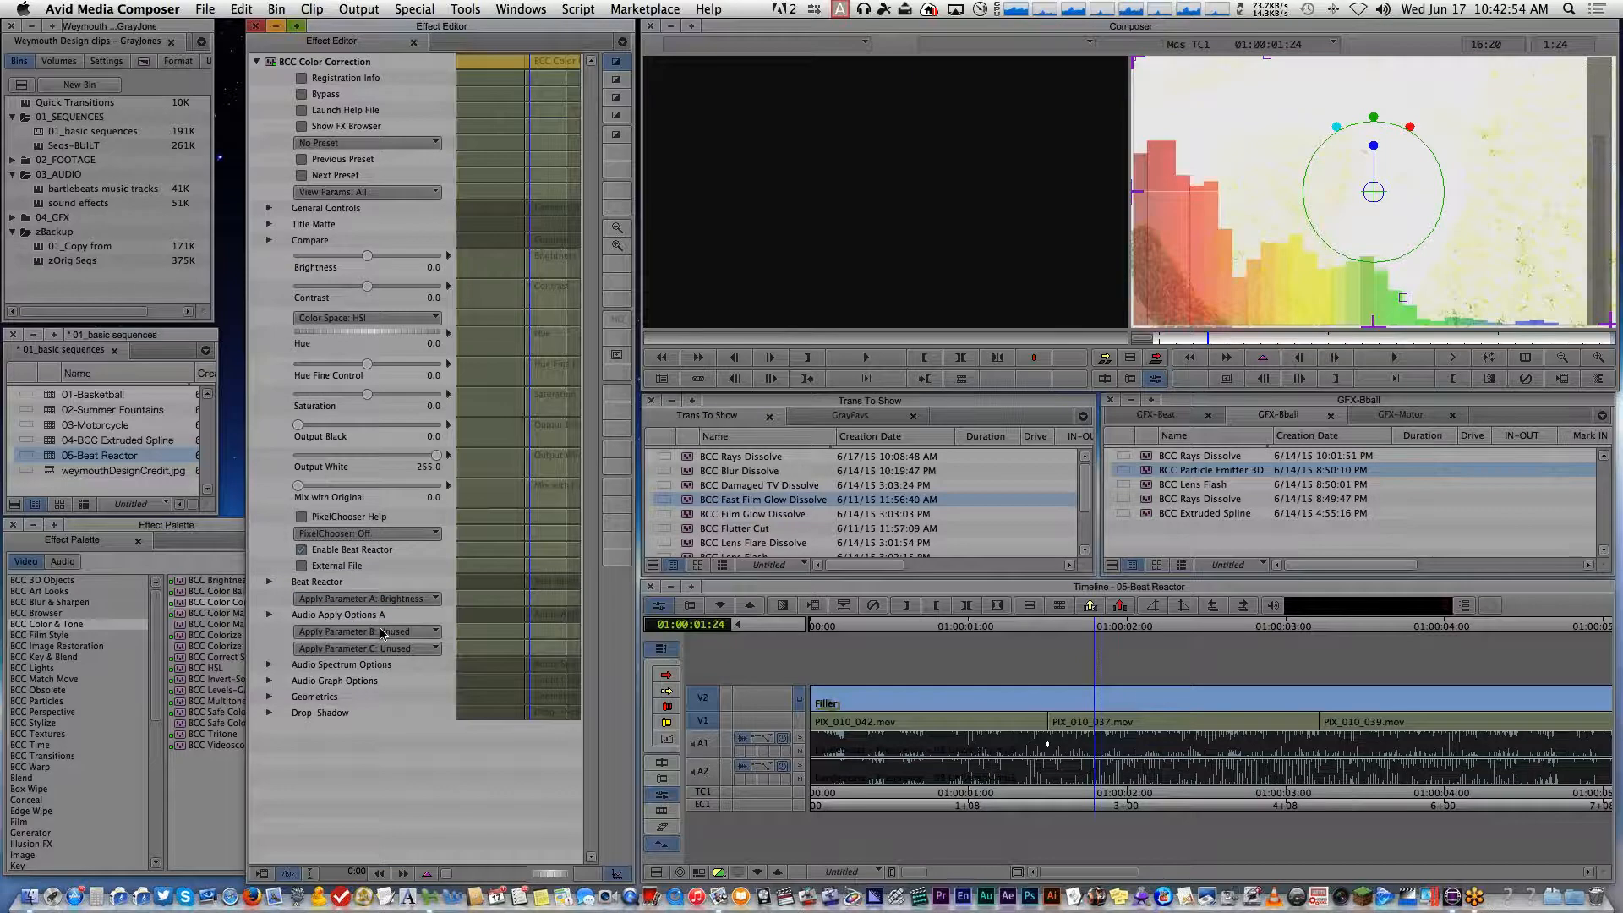
pyautogui.click(271, 617)
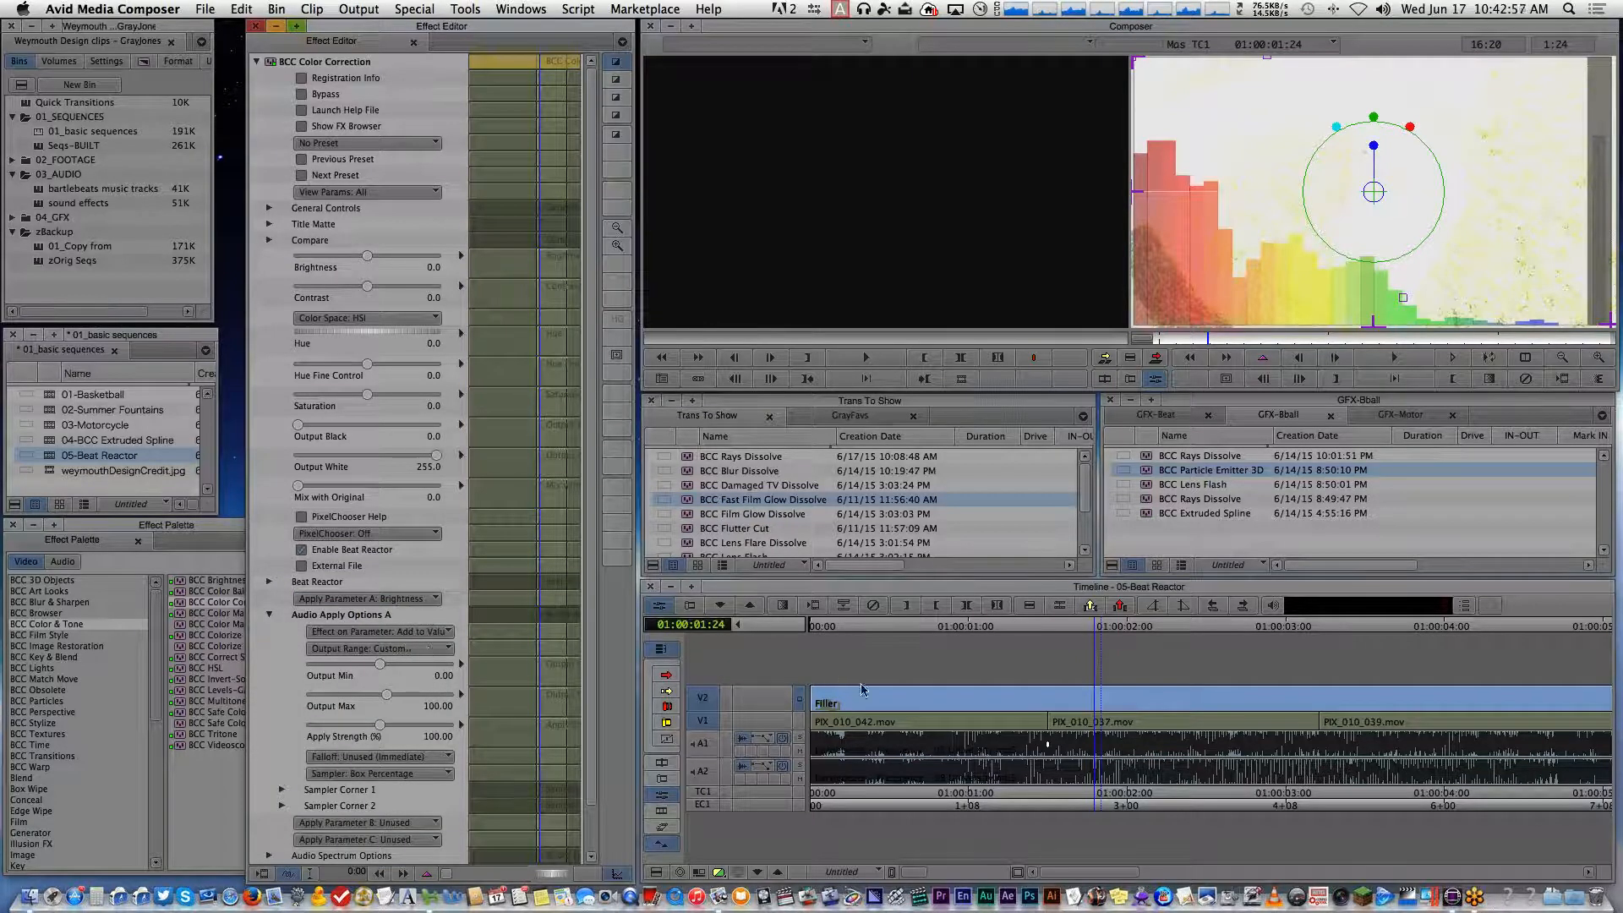
pyautogui.moveTo(385, 695); pyautogui.dragTo(382, 698)
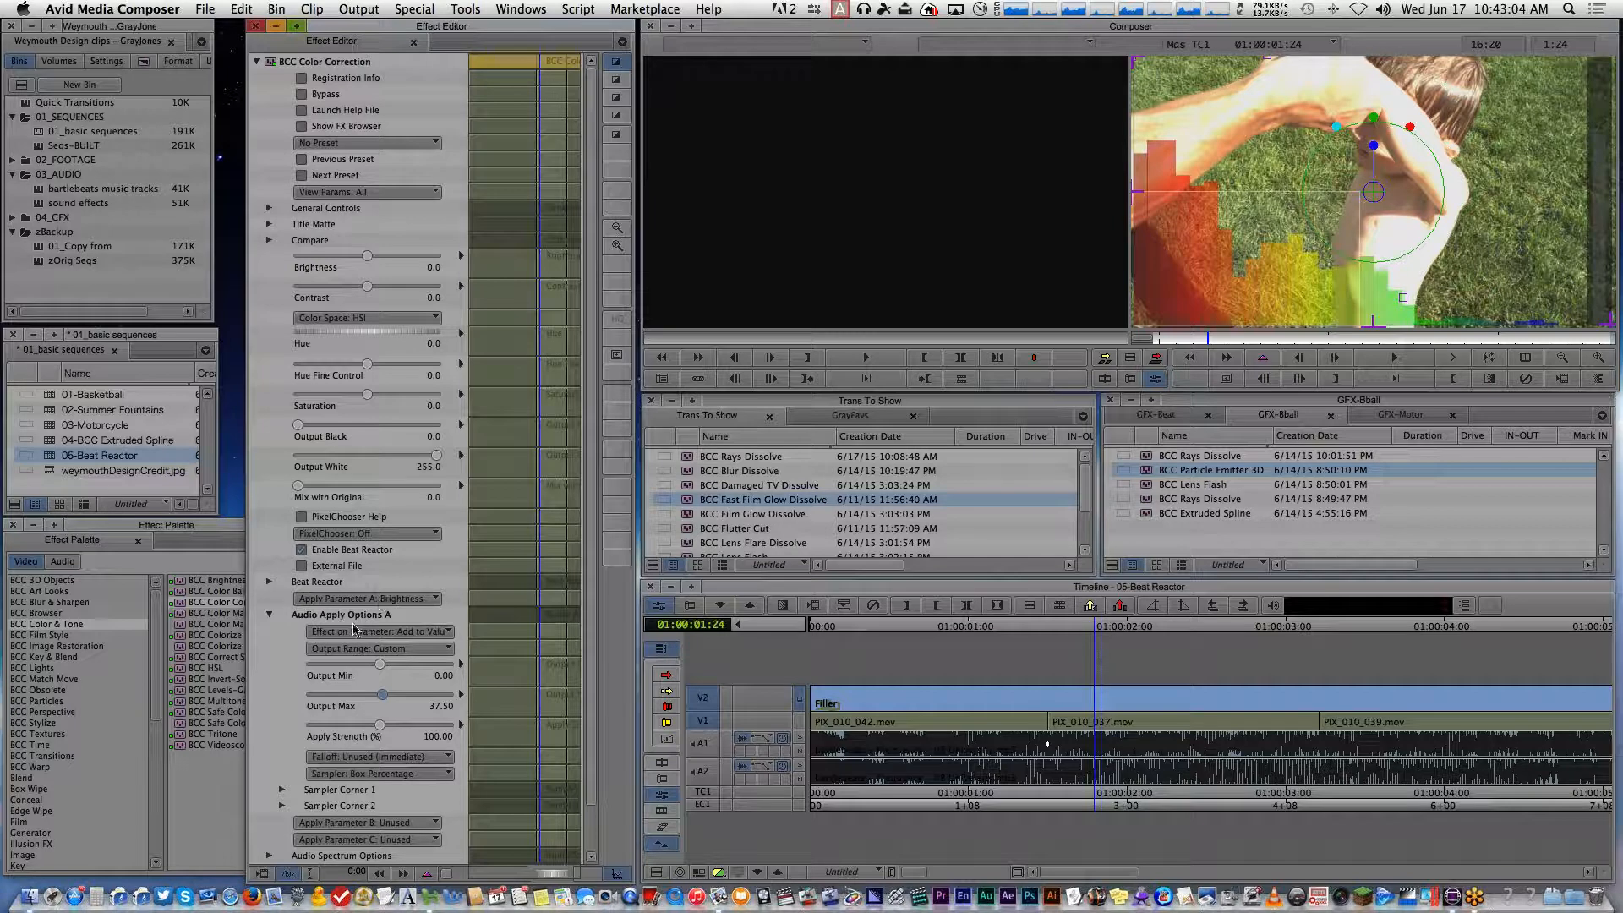
# Set Effect on Parameter to Replace Value, Output Max to 12.50 and Apply Strength to 145%, previewing the brightness pulses
pyautogui.click(325, 635)
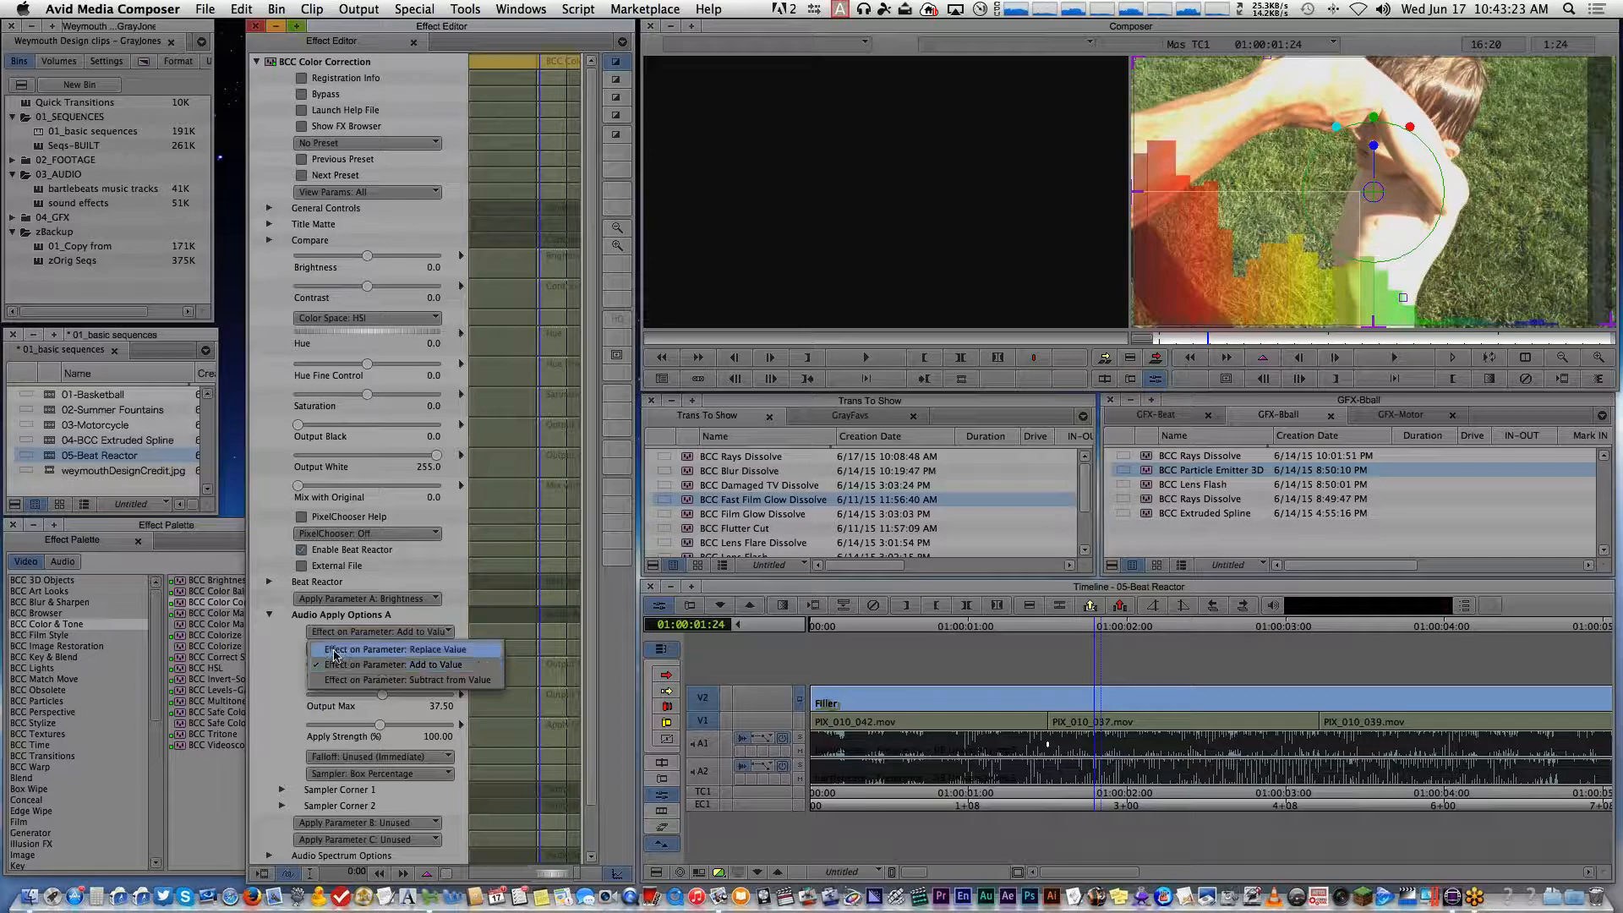
pyautogui.click(334, 649)
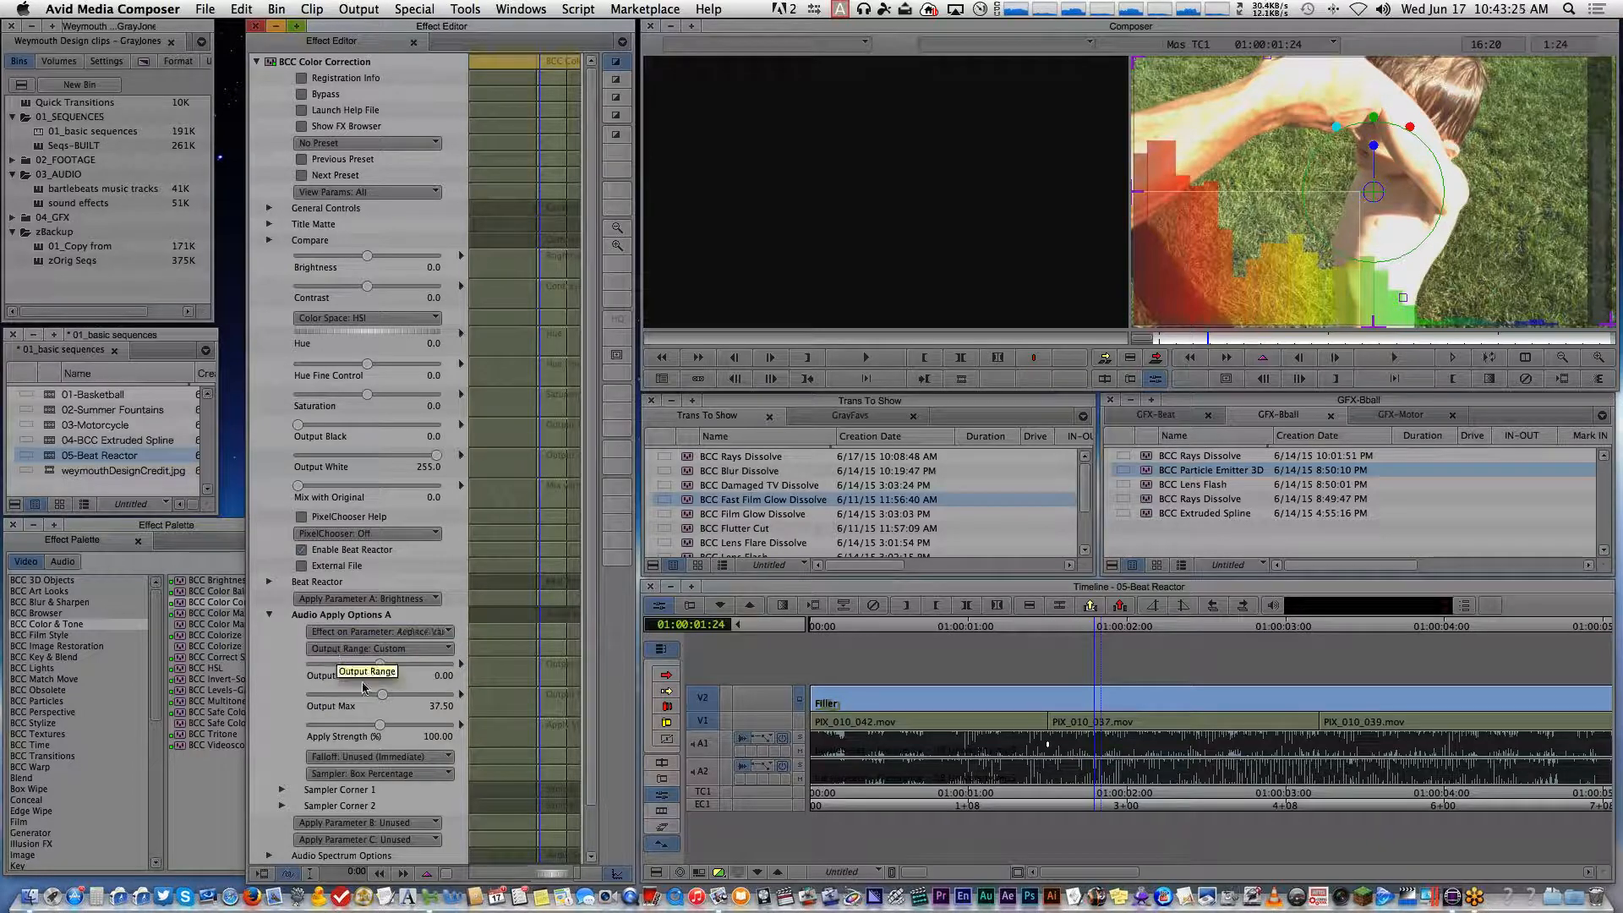
pyautogui.moveTo(371, 692); pyautogui.dragTo(387, 695)
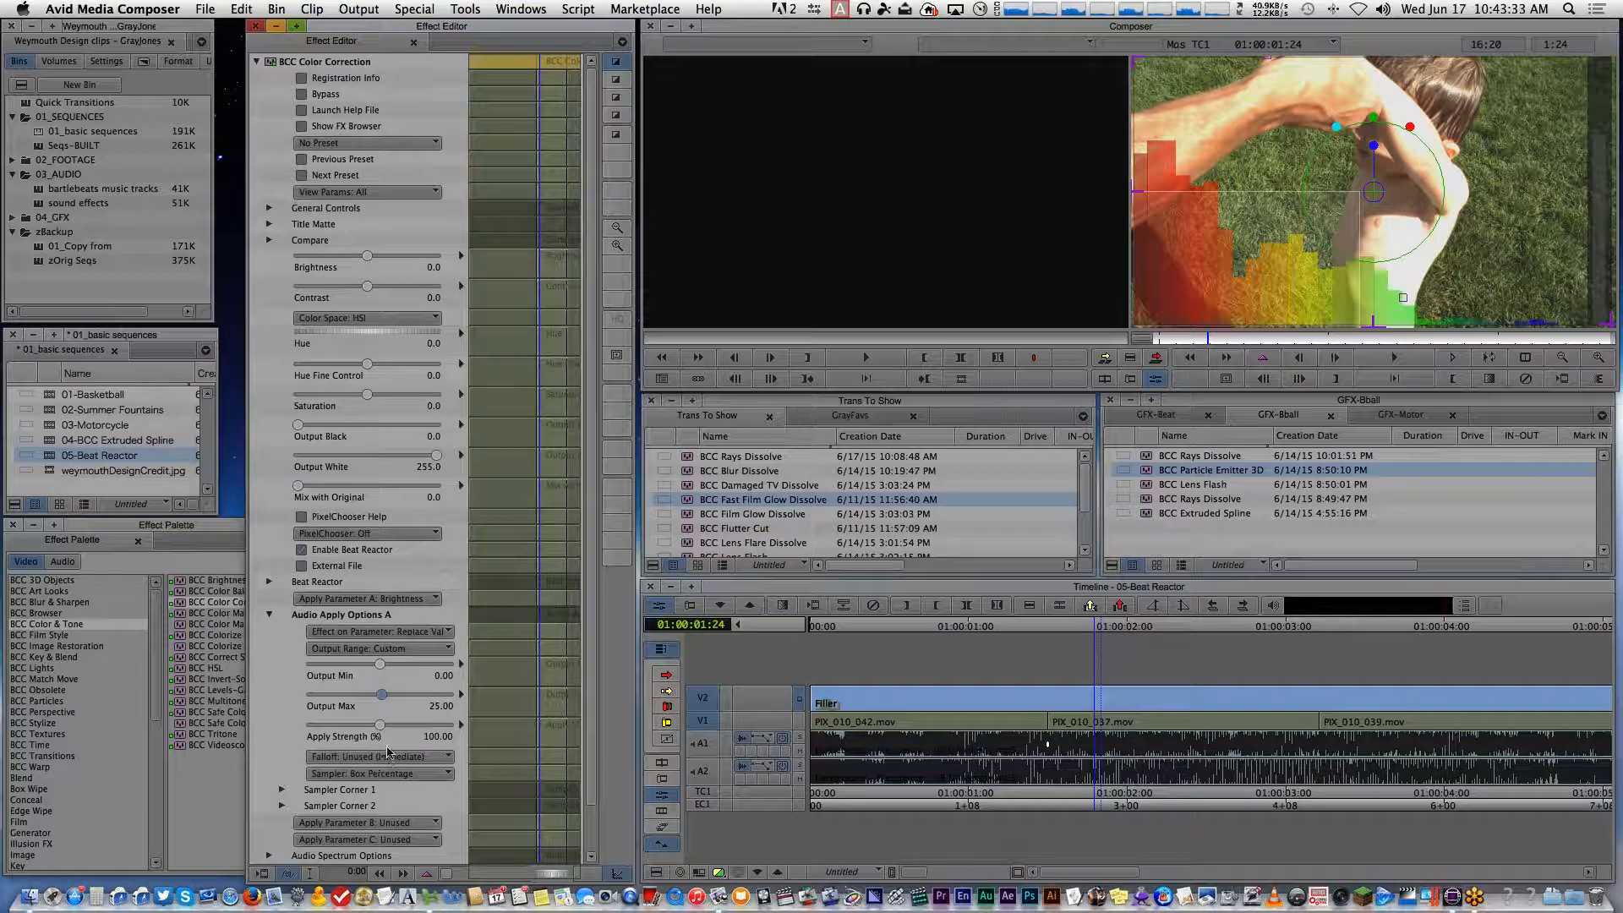
pyautogui.moveTo(379, 724)
pyautogui.mouseDown()
pyautogui.moveTo(404, 731)
pyautogui.moveTo(381, 697)
pyautogui.mouseUp()
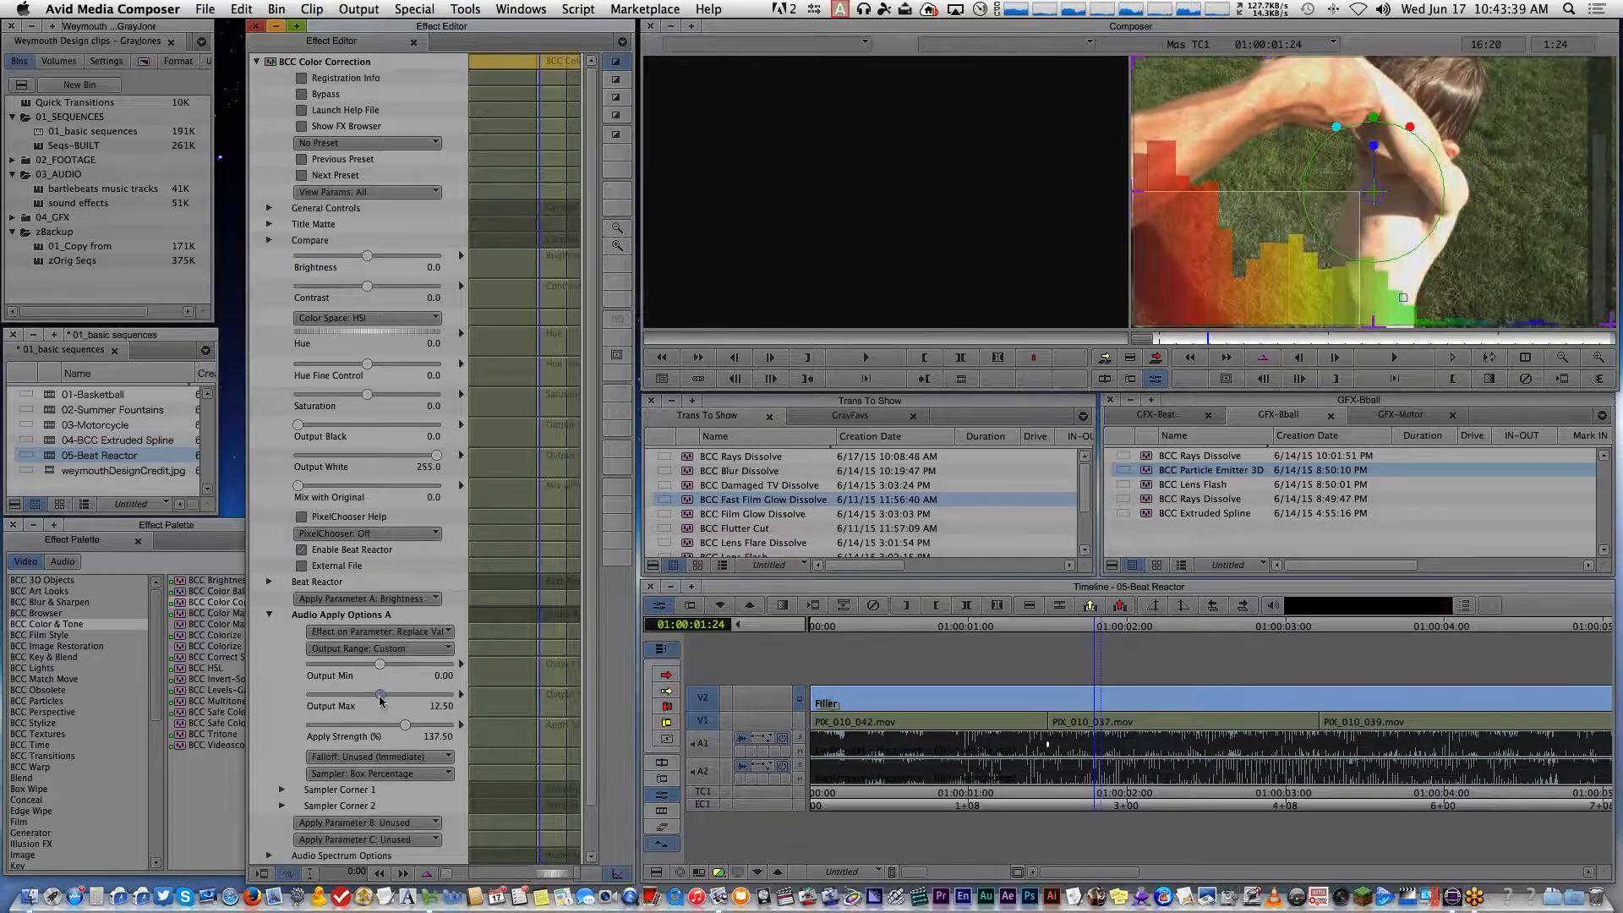
pyautogui.moveTo(405, 724)
pyautogui.mouseDown()
pyautogui.moveTo(451, 725)
pyautogui.moveTo(412, 727)
pyautogui.mouseUp()
pyautogui.click(1198, 338)
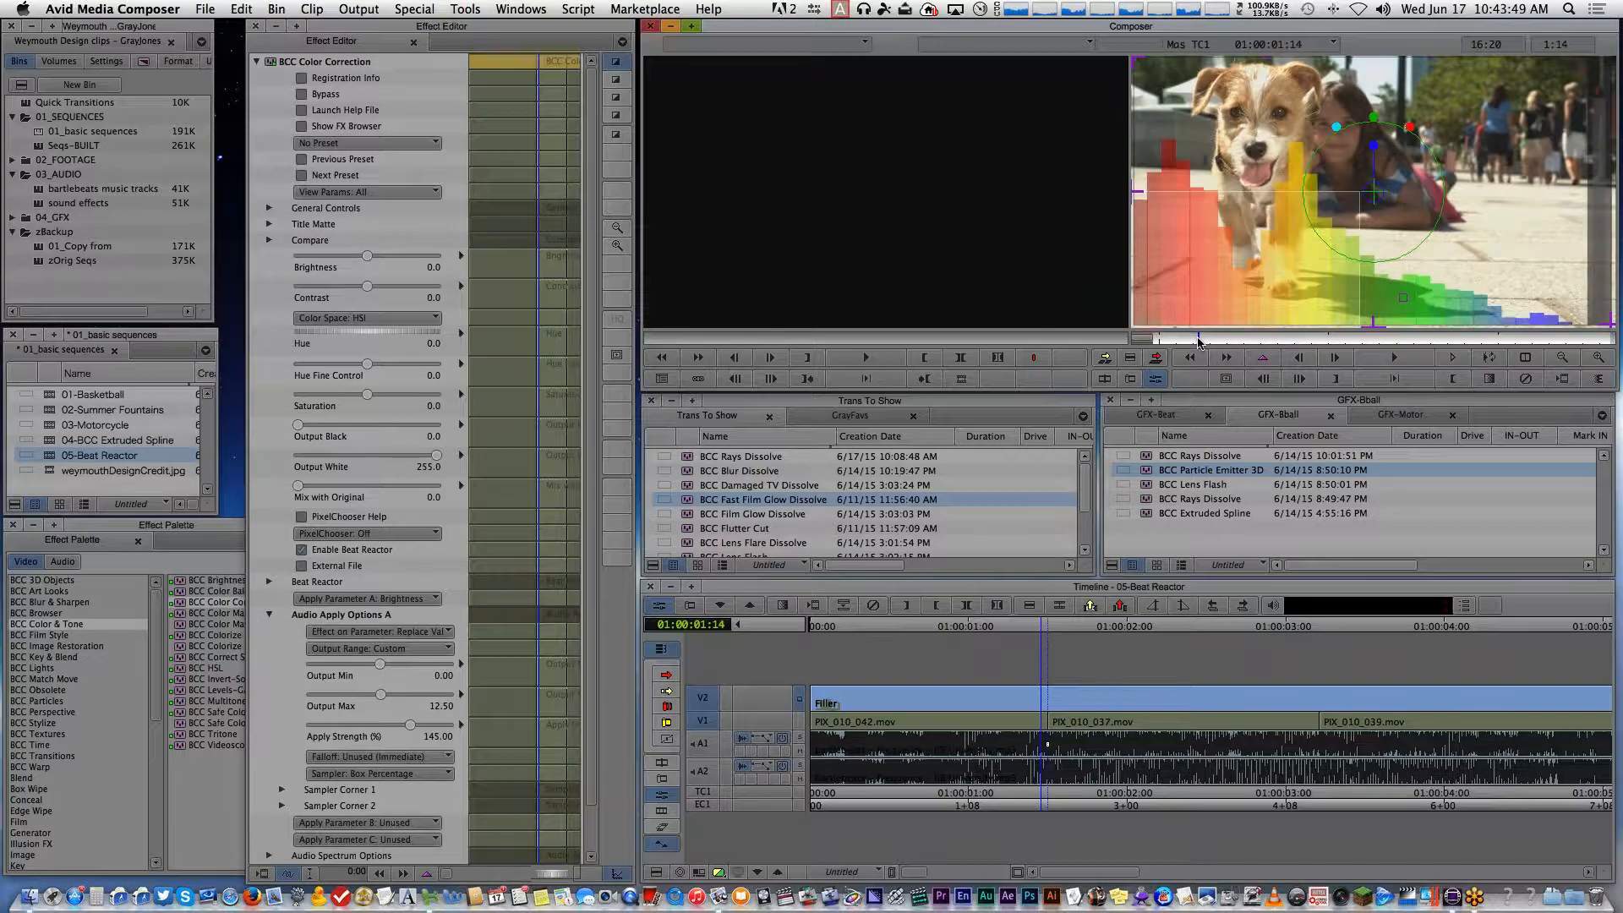
pyautogui.press('space')
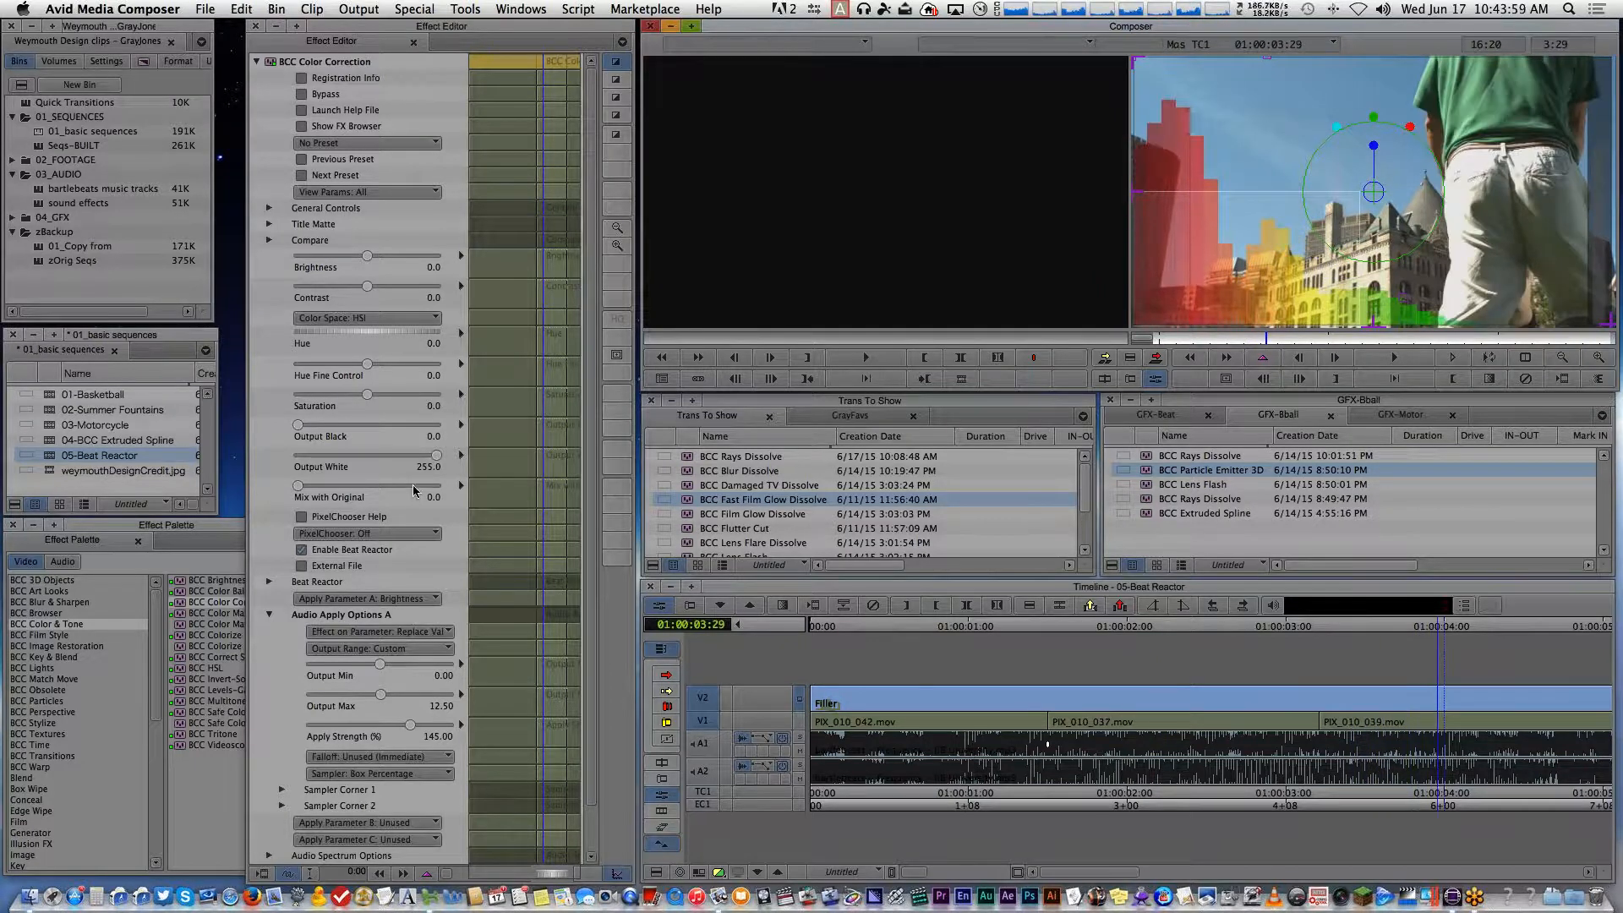
# Set Show Graph to No in the Beat Reactor settings
pyautogui.click(589, 561)
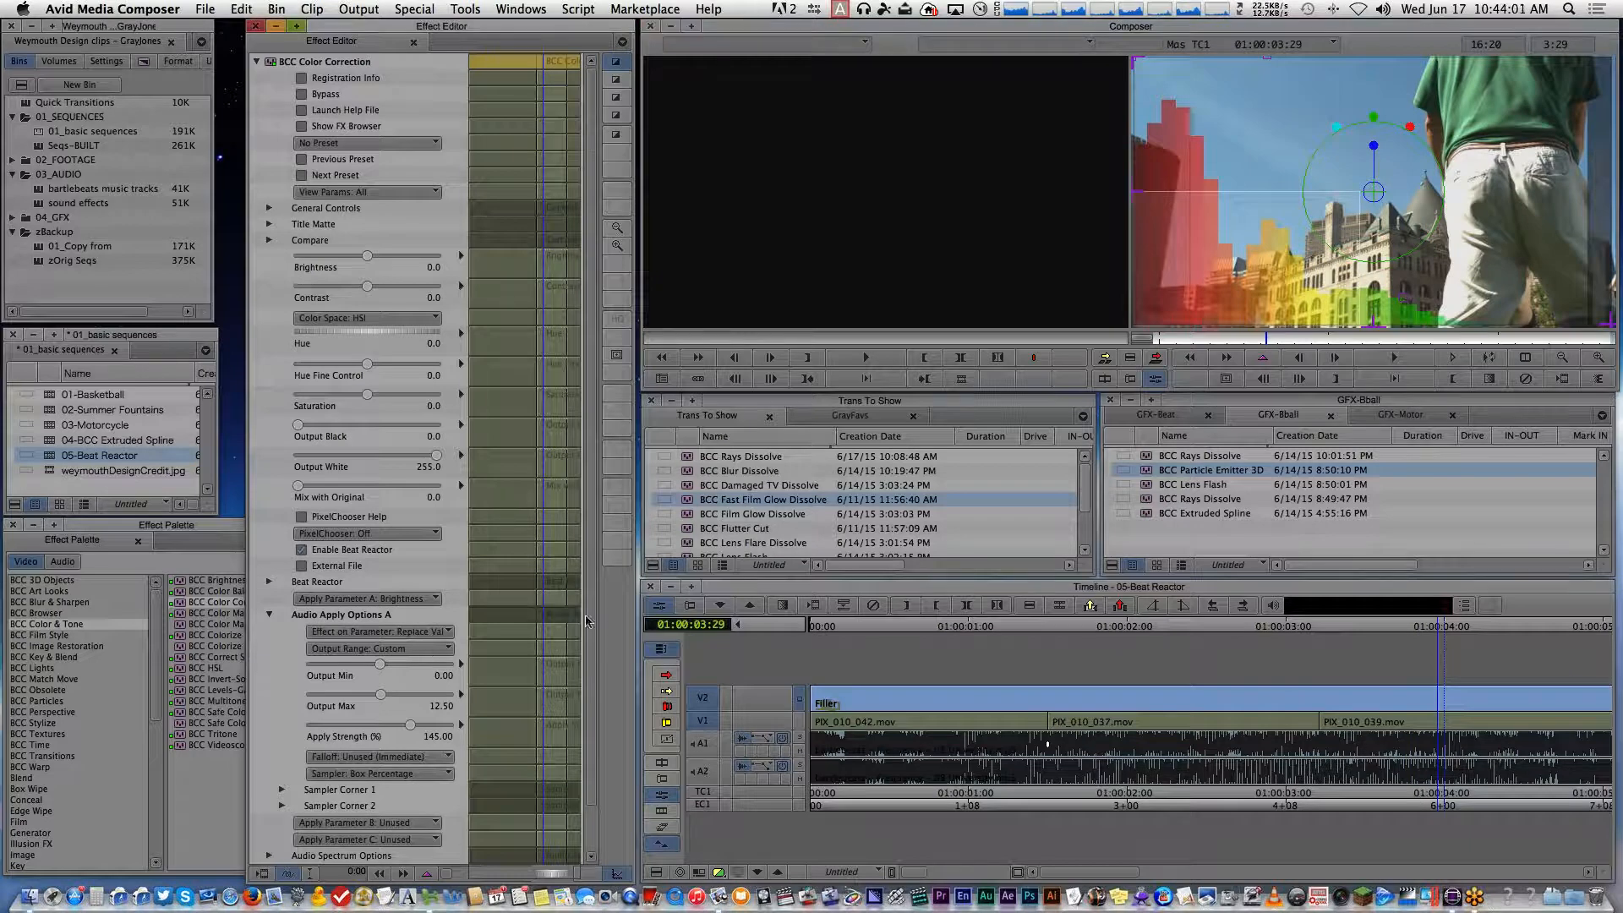
pyautogui.scroll(-2, 589, 561)
pyautogui.click(269, 534)
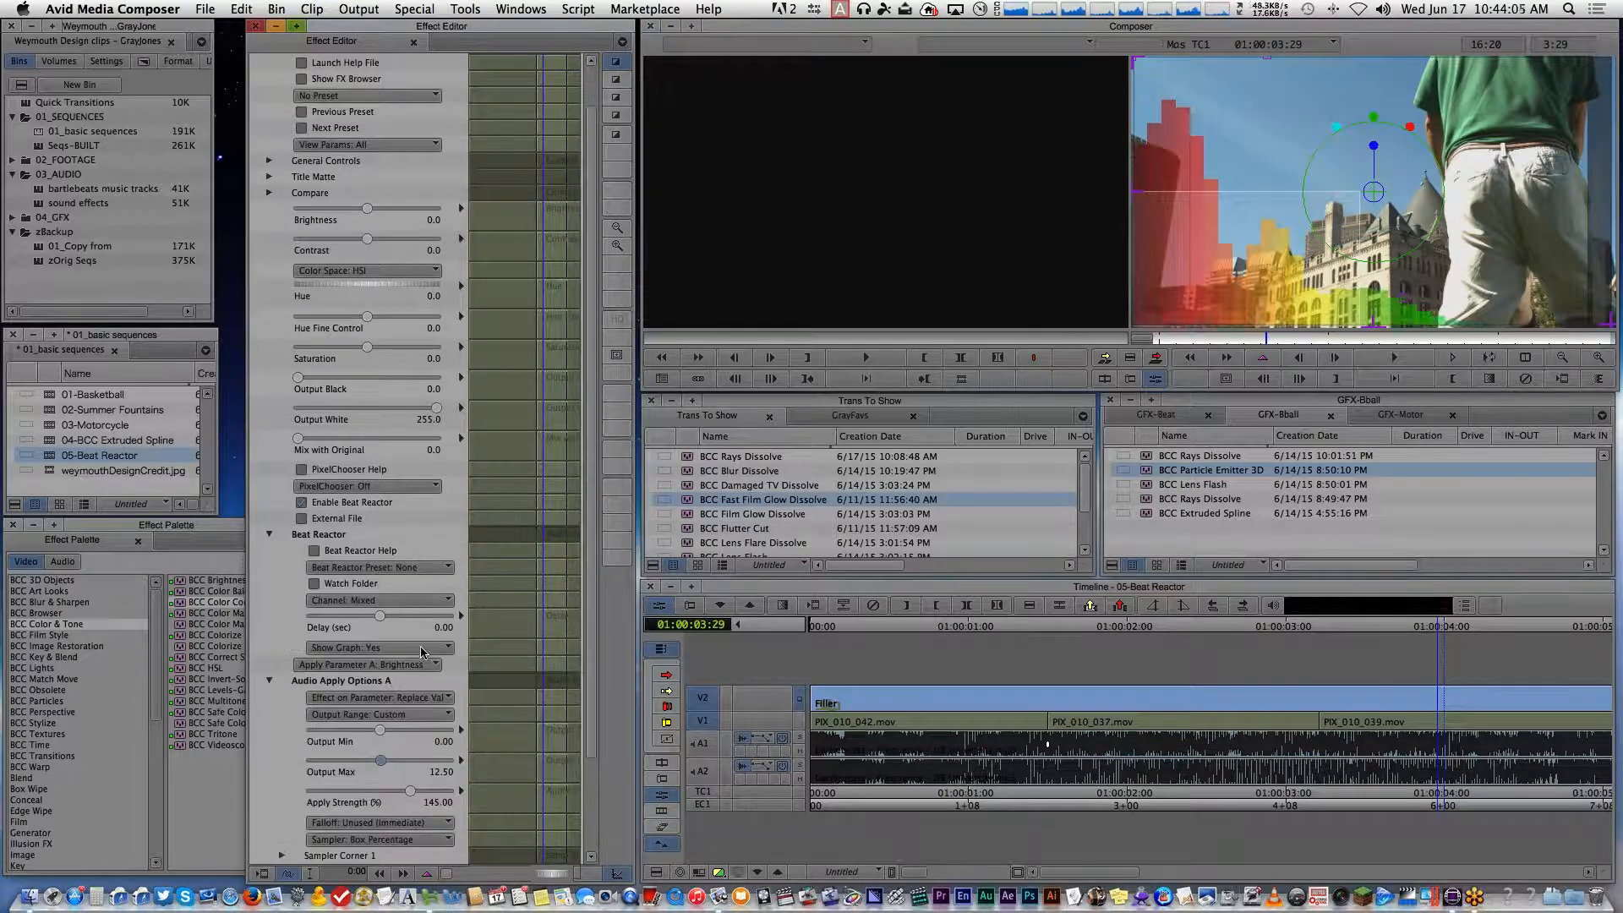
pyautogui.click(426, 647)
pyautogui.click(404, 686)
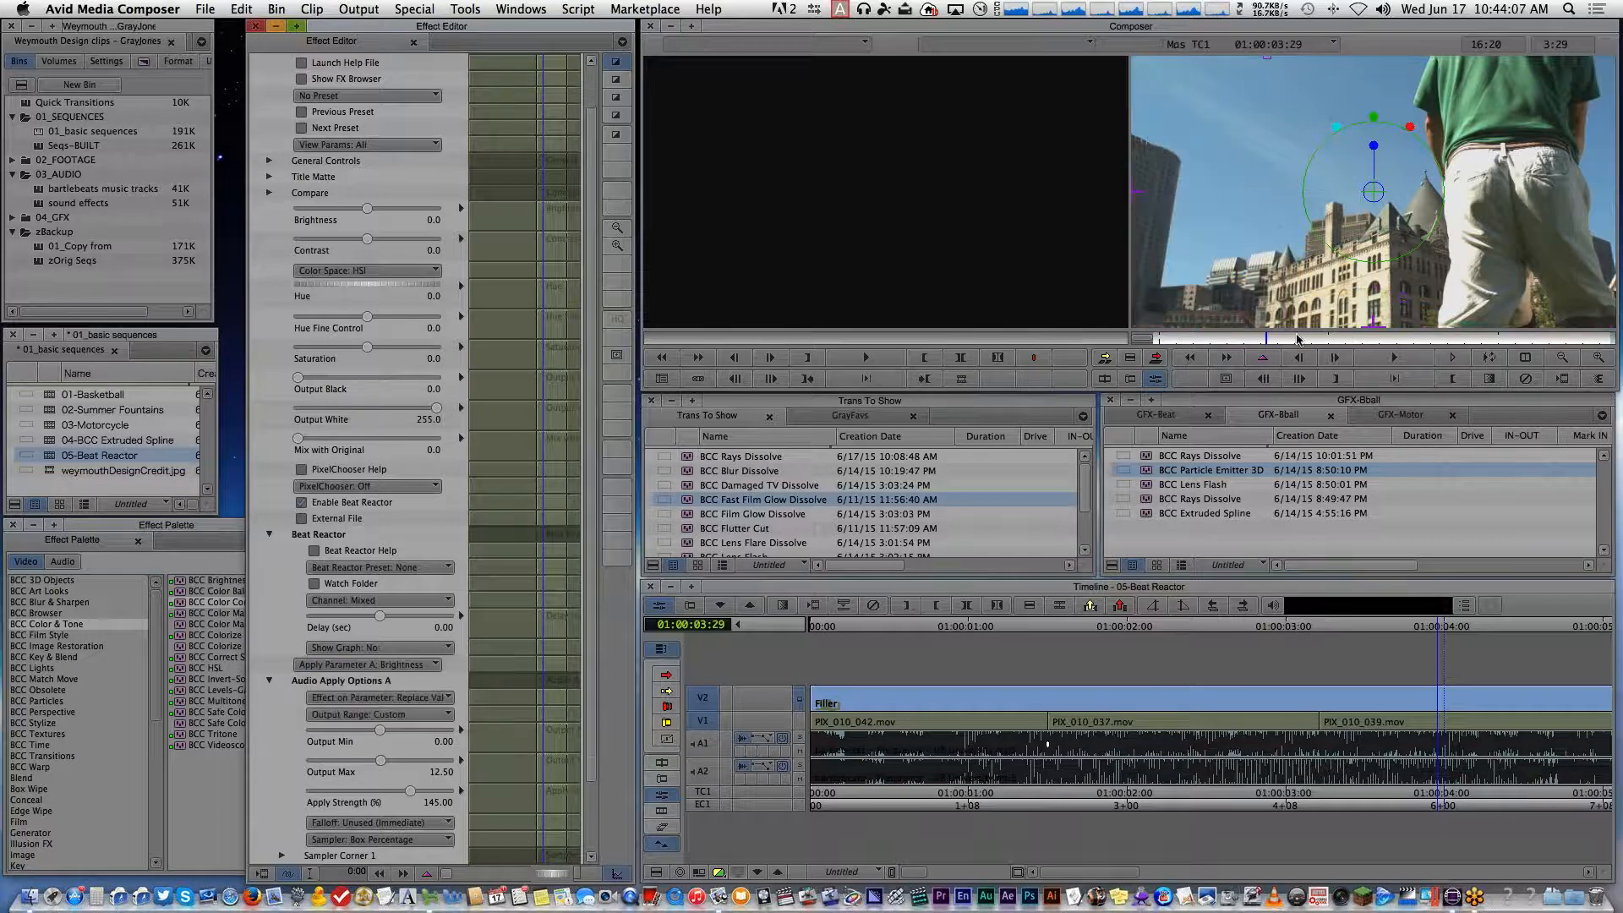
# Play and scrub the opening clips without the graph to check the beat-driven brightness against the music
pyautogui.moveTo(1296, 339); pyautogui.dragTo(1187, 339)
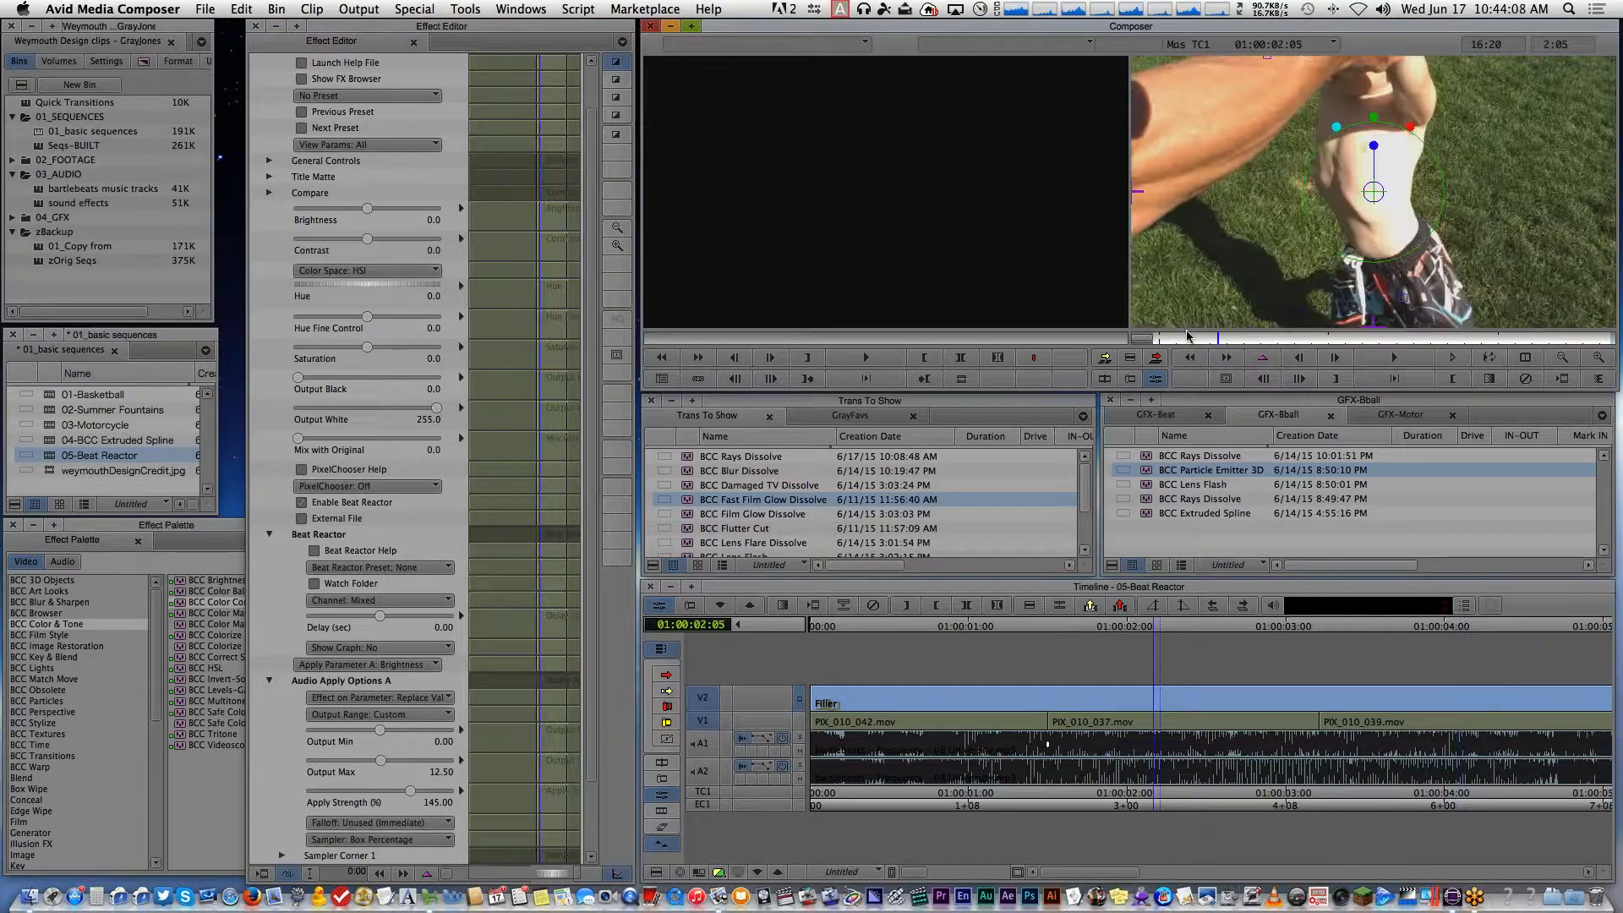
pyautogui.press('space')
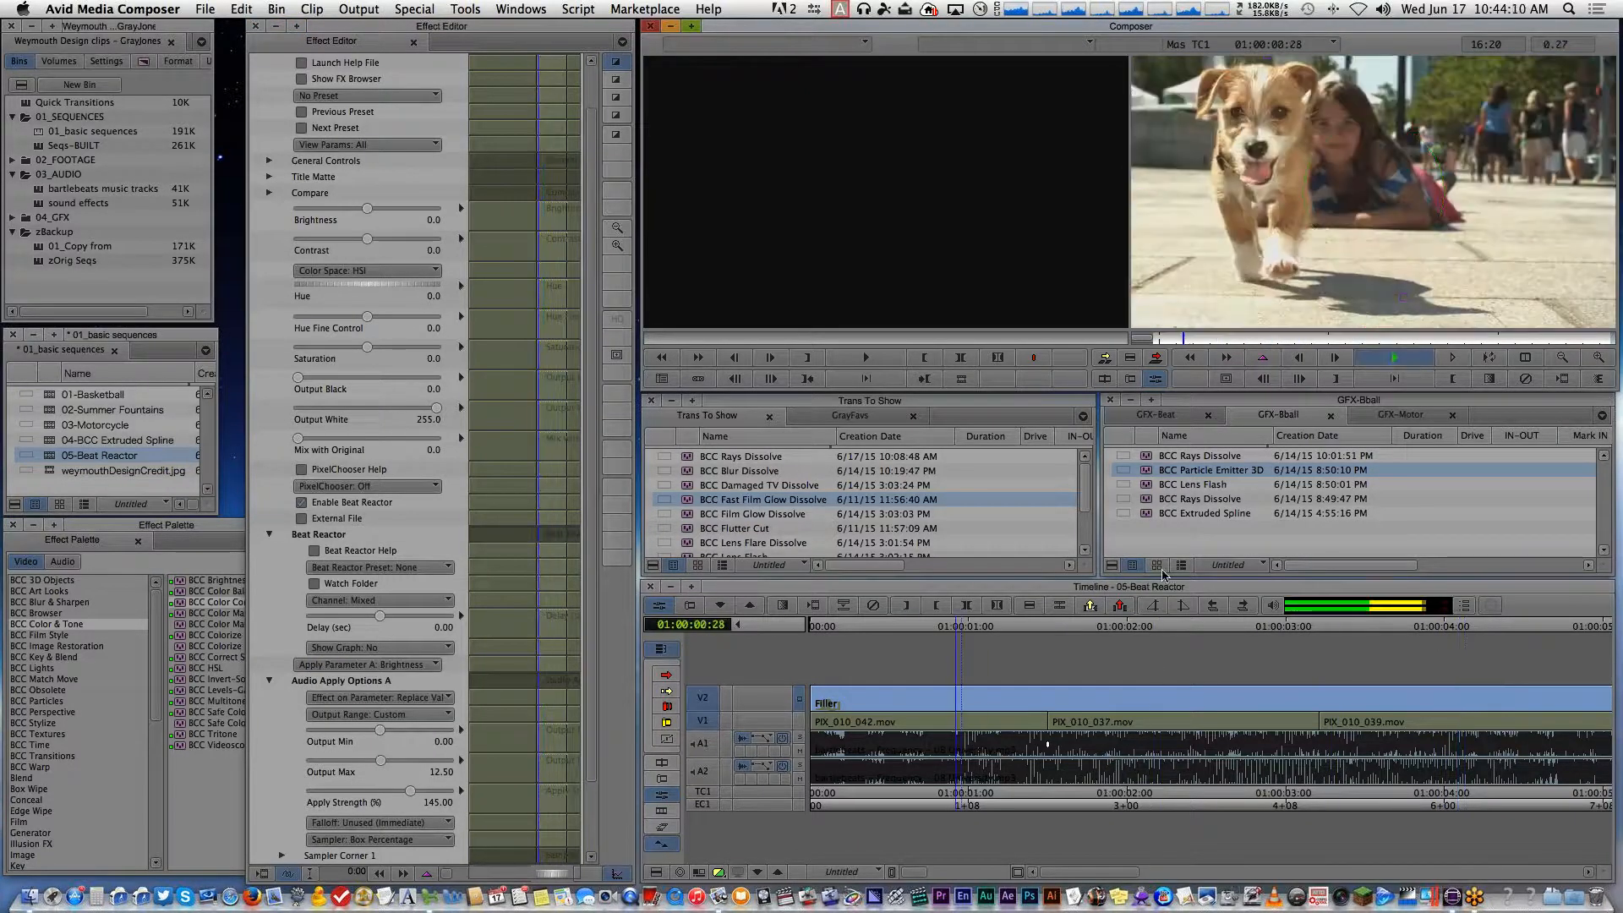
pyautogui.click(1225, 339)
pyautogui.moveTo(1224, 339)
pyautogui.mouseDown()
pyautogui.moveTo(1257, 339)
pyautogui.moveTo(1242, 338)
pyautogui.mouseUp()
pyautogui.press('space')
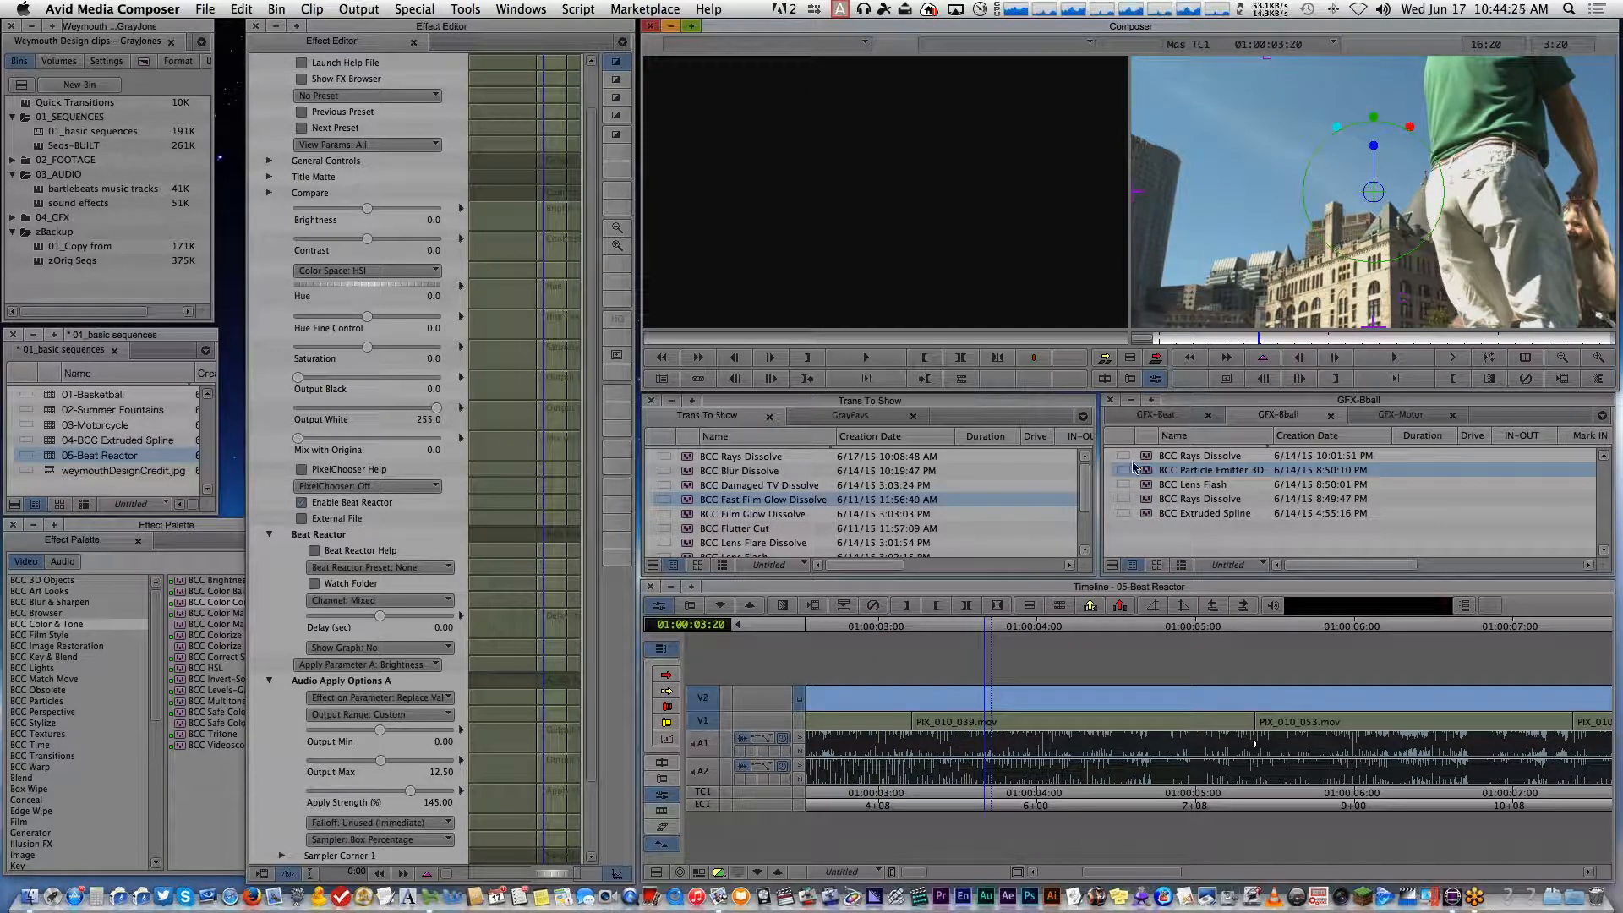
# Add the saved BCC Prism effect from the GFX-Beat bin on top of BCC Color Correction on the V2 filler
pyautogui.click(1119, 418)
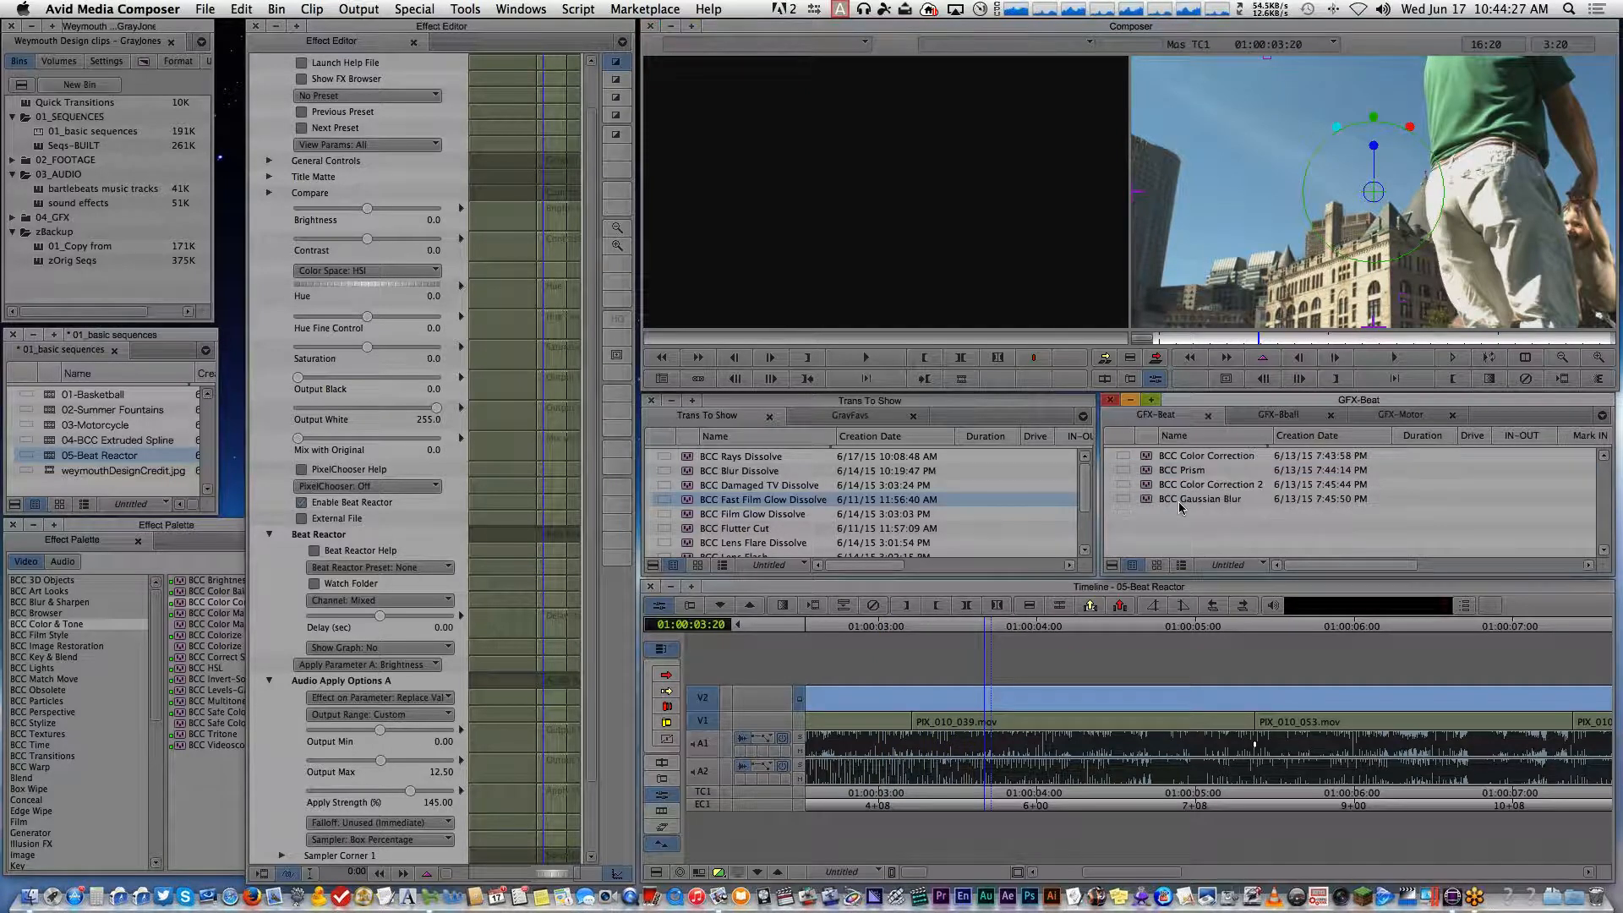
pyautogui.click(1147, 473)
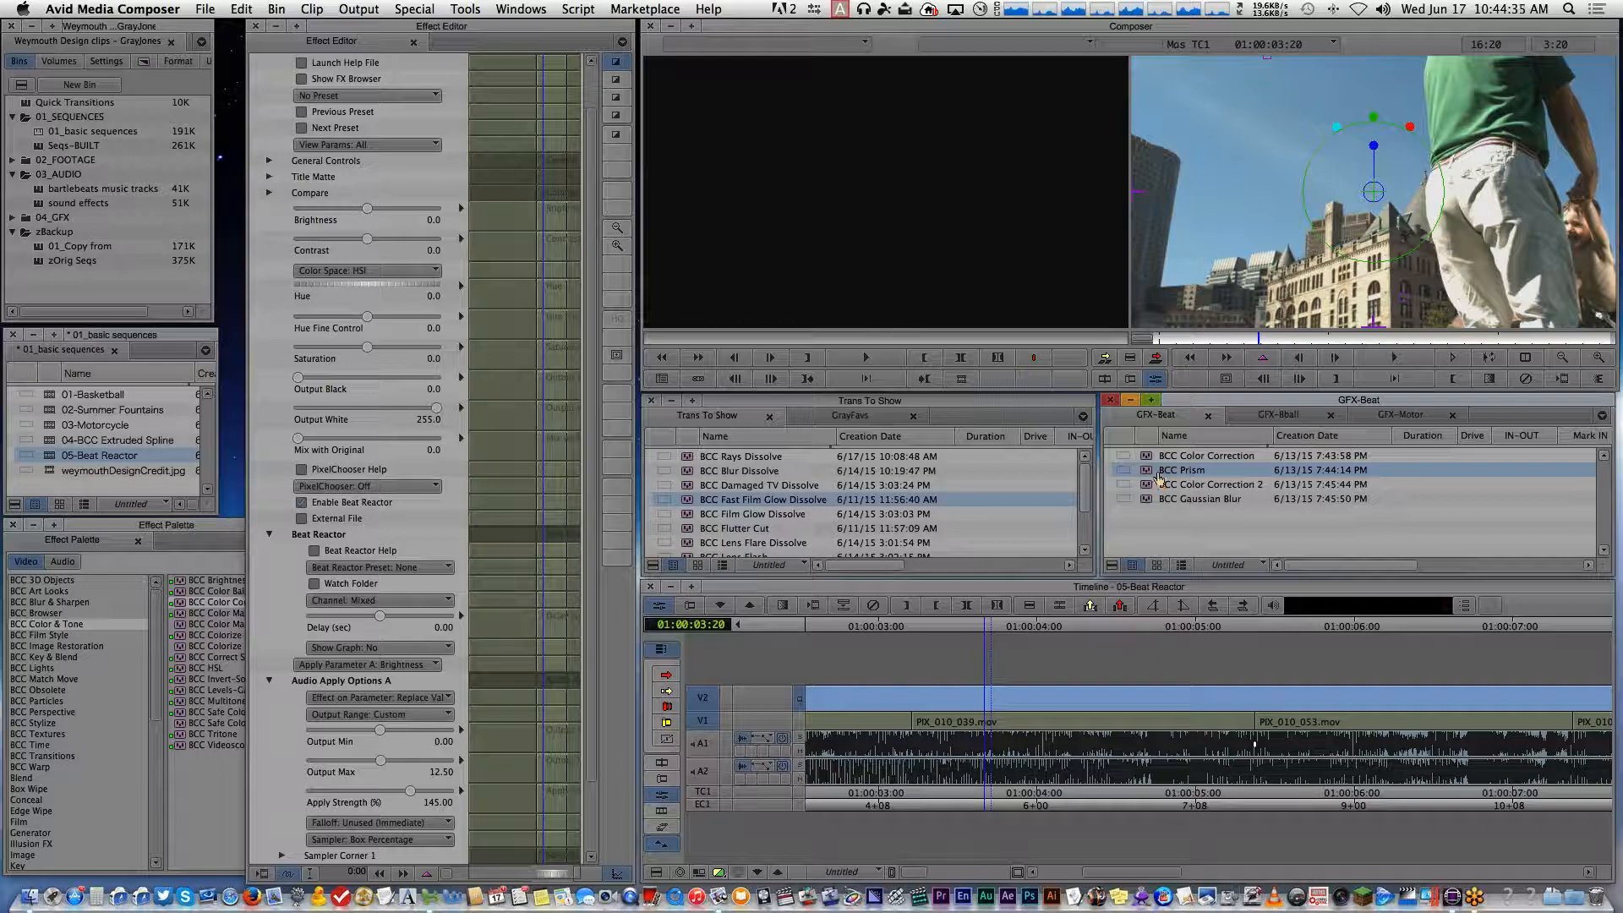
pyautogui.moveTo(1149, 470); pyautogui.dragTo(1023, 700)
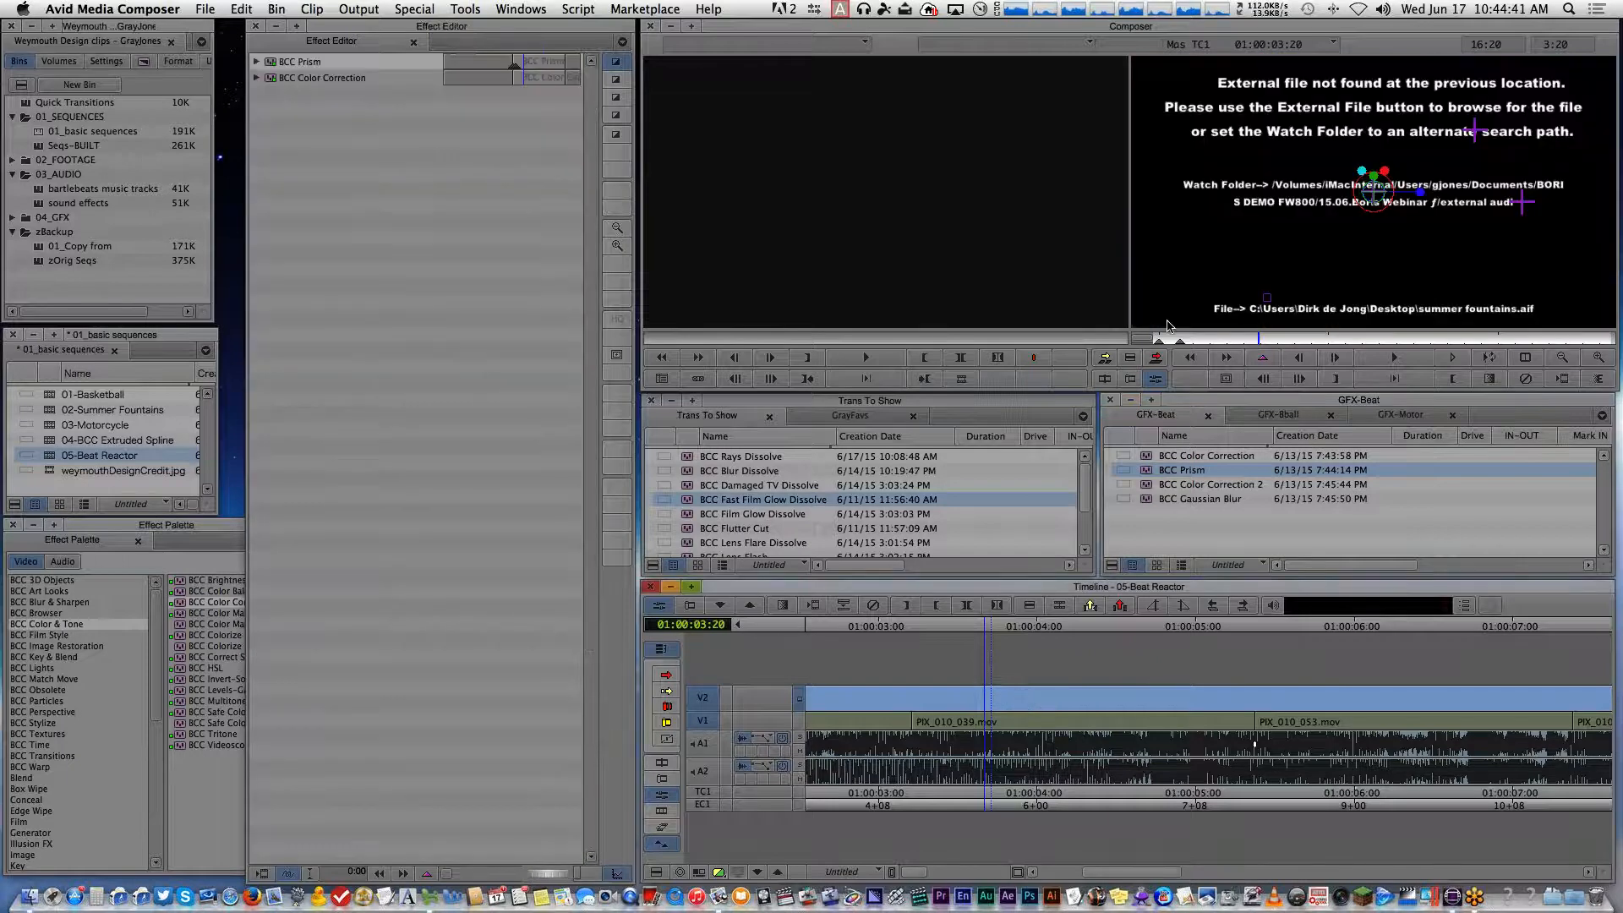
# Relink the BCC Prism effect's external audio to summer fountains.aif in the external audio folder
pyautogui.click(256, 61)
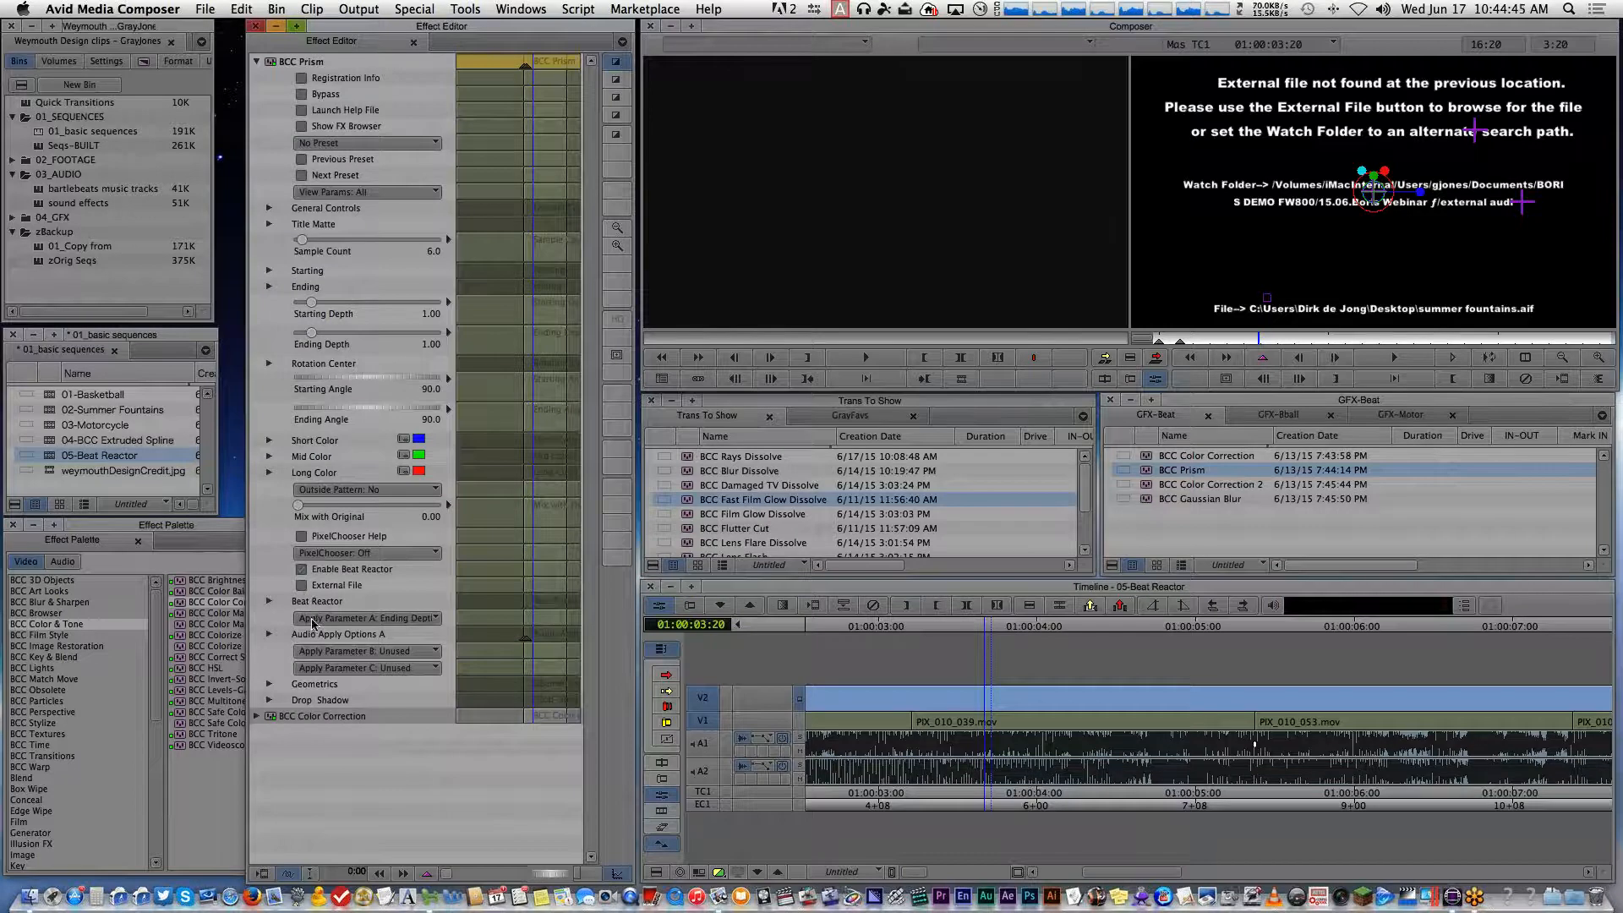
pyautogui.click(304, 585)
pyautogui.click(693, 394)
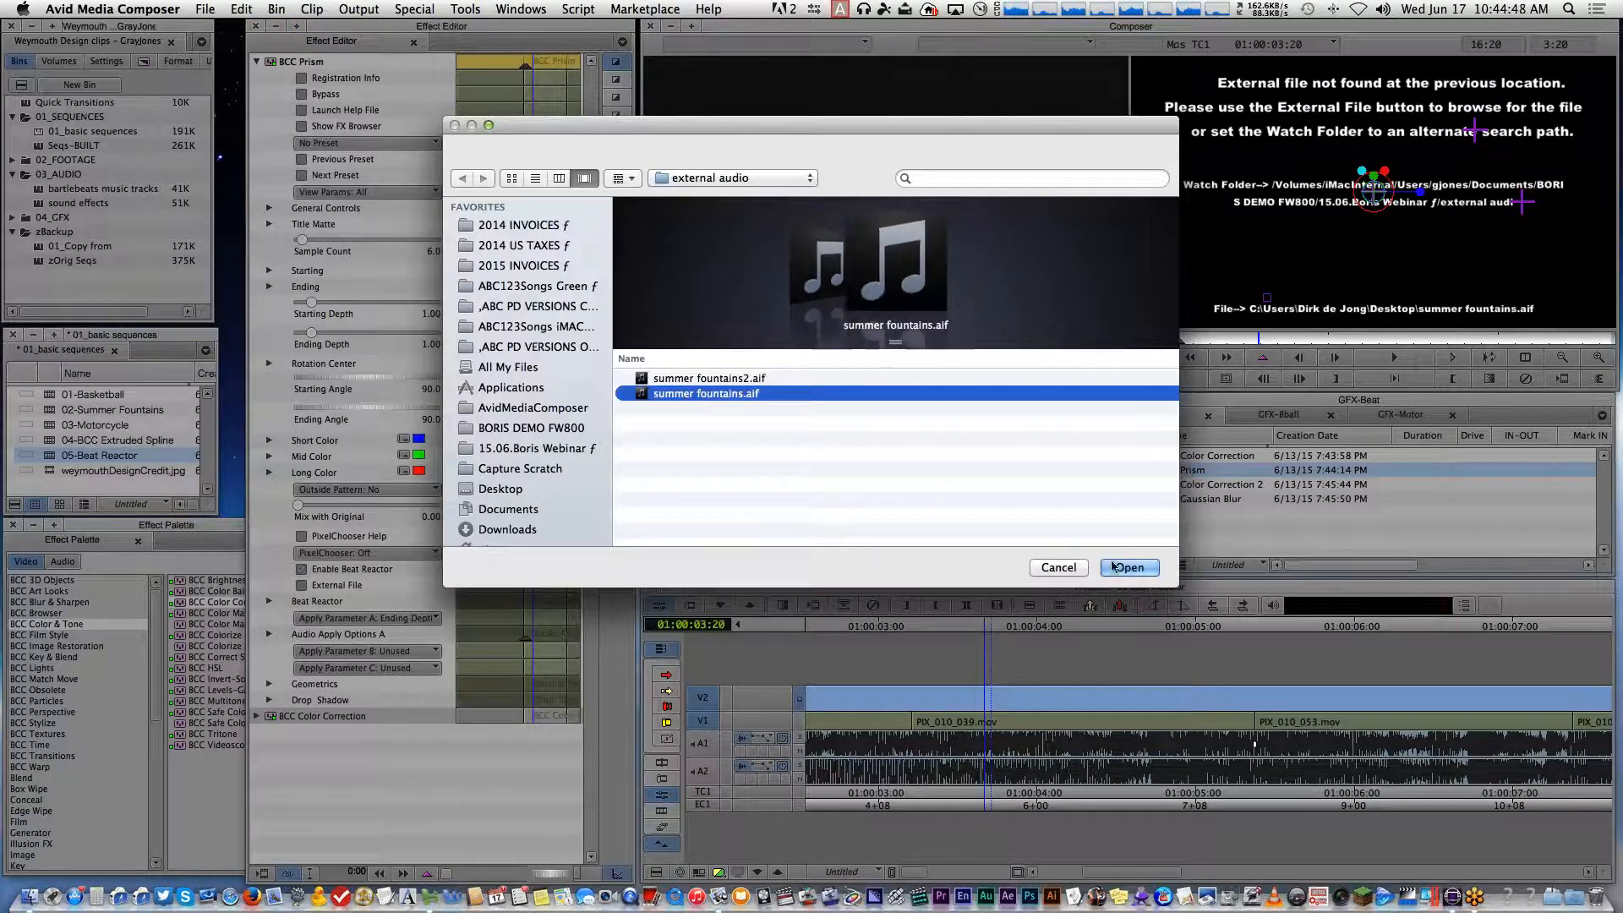
pyautogui.press('Return')
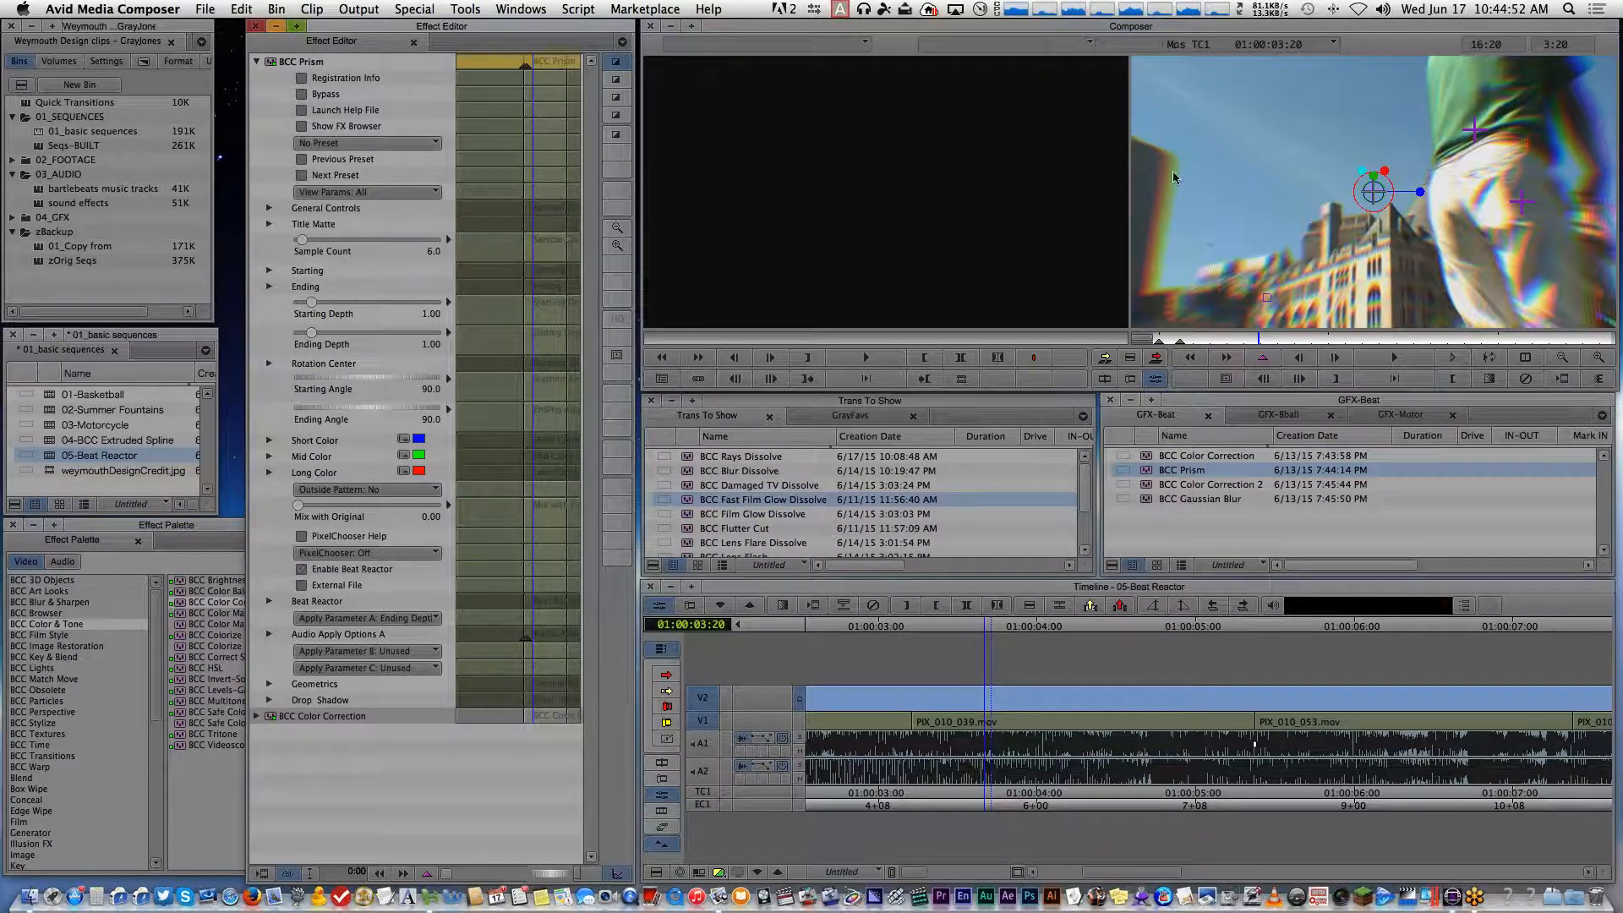
# Step back and forth frame by frame around the start of PIX_010_039.mov to examine how the prism effect reacts to the beats
pyautogui.press('Left')
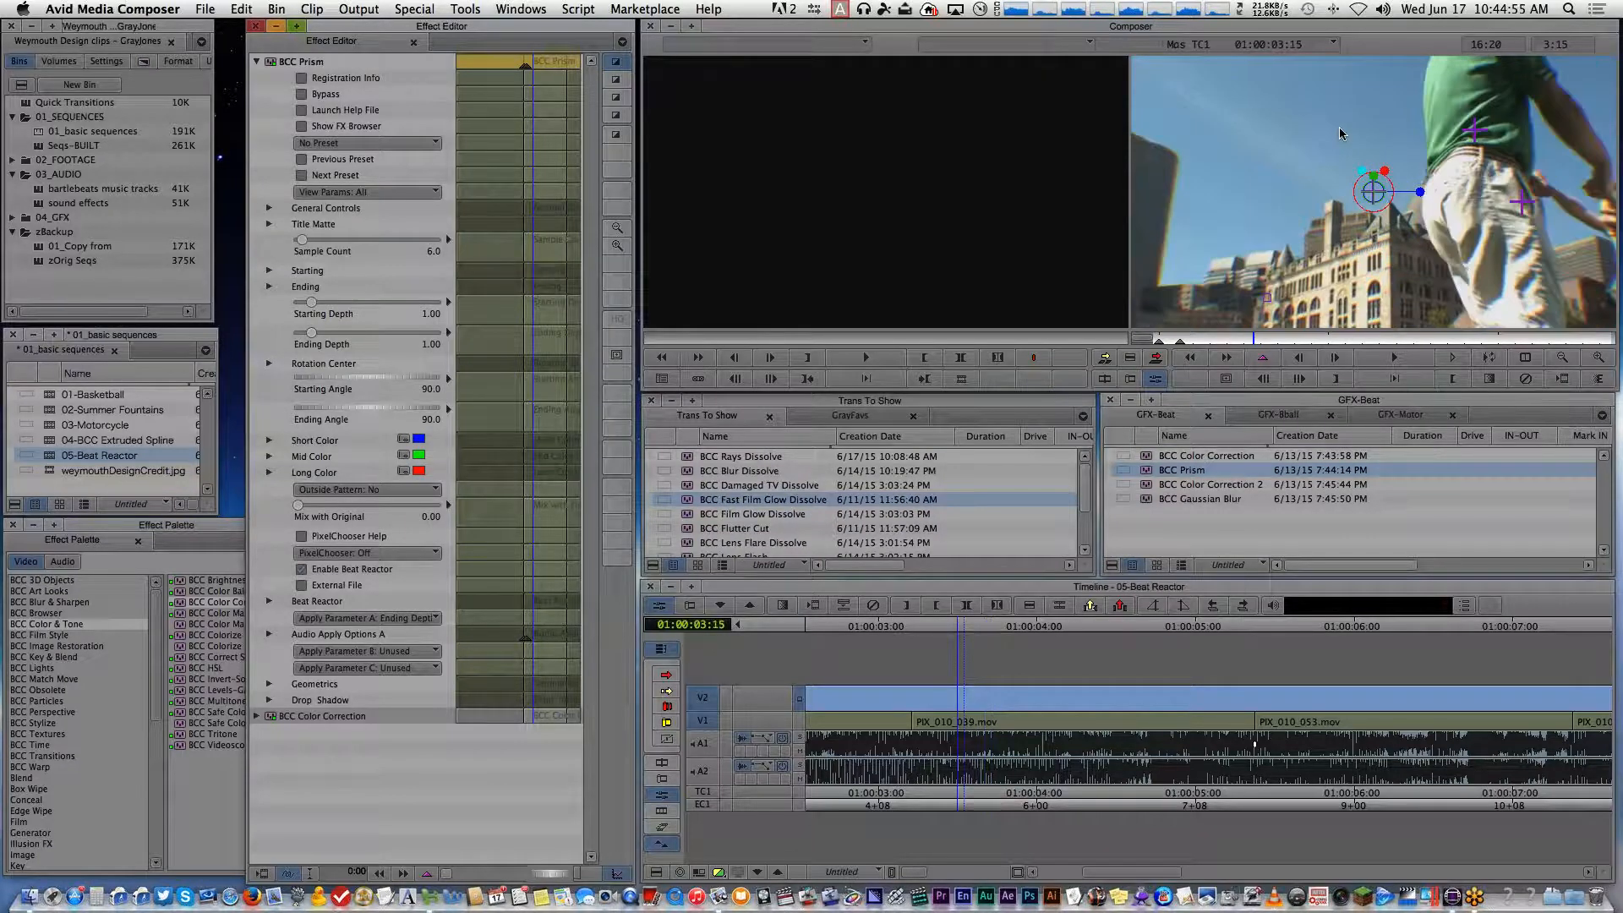
pyautogui.press('Right')
pyautogui.press('Right')
pyautogui.press('Right')
pyautogui.press('Right')
pyautogui.press('Right')
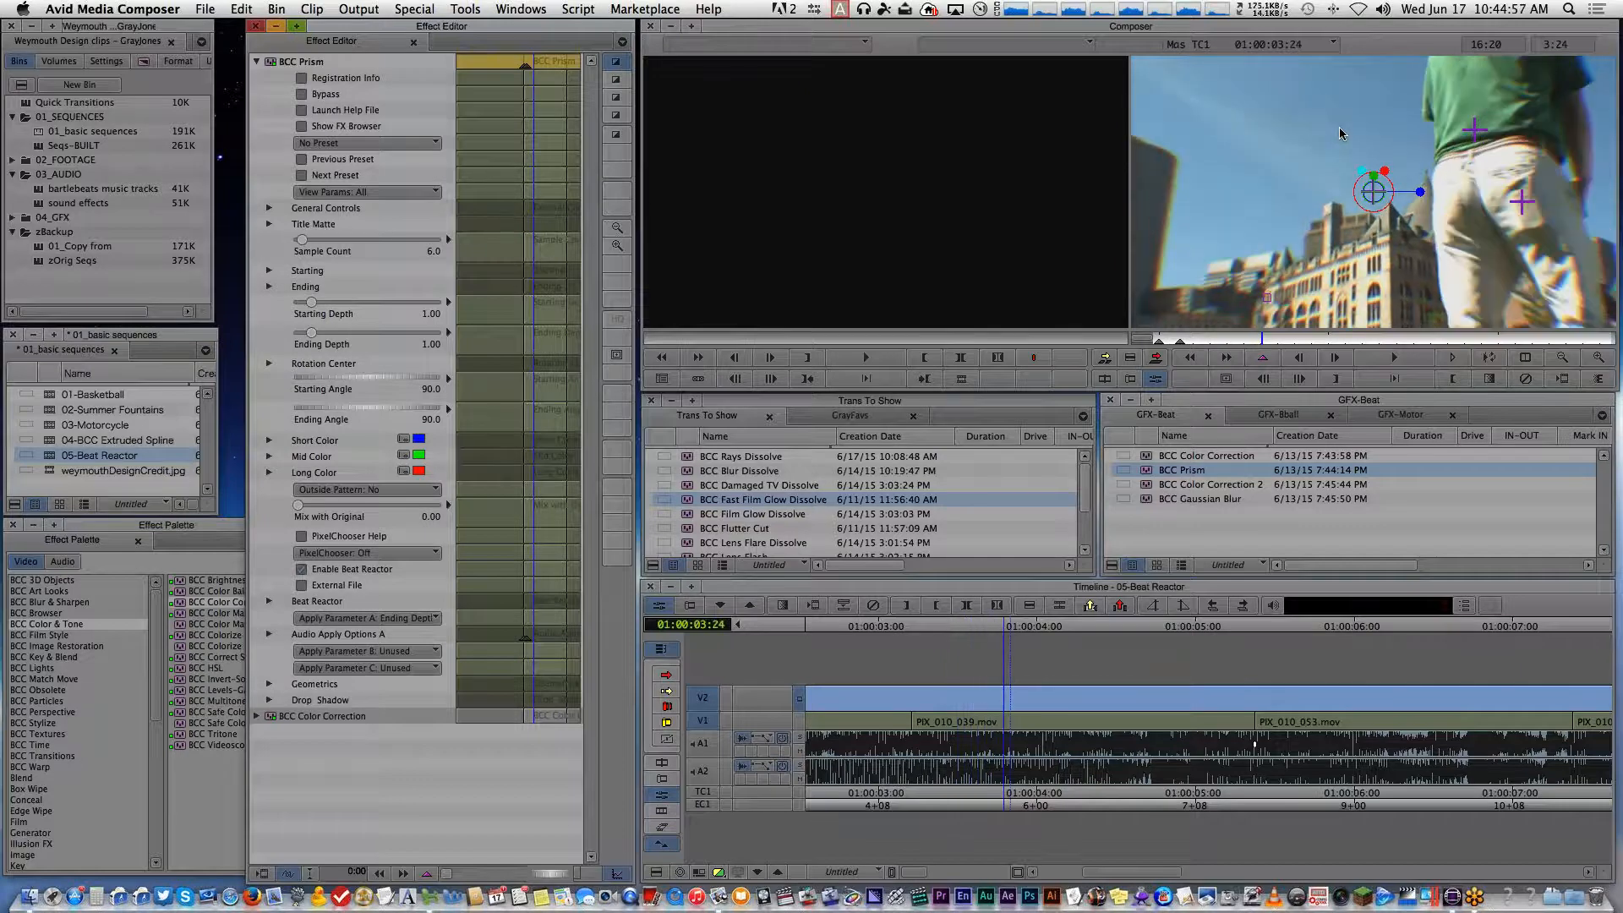
pyautogui.press('Left')
pyautogui.press('Left')
pyautogui.press('Left')
pyautogui.press('Left')
pyautogui.press('Left')
pyautogui.press('Left')
pyautogui.press('Left')
pyautogui.press('Left')
pyautogui.press('Left')
pyautogui.press('Left')
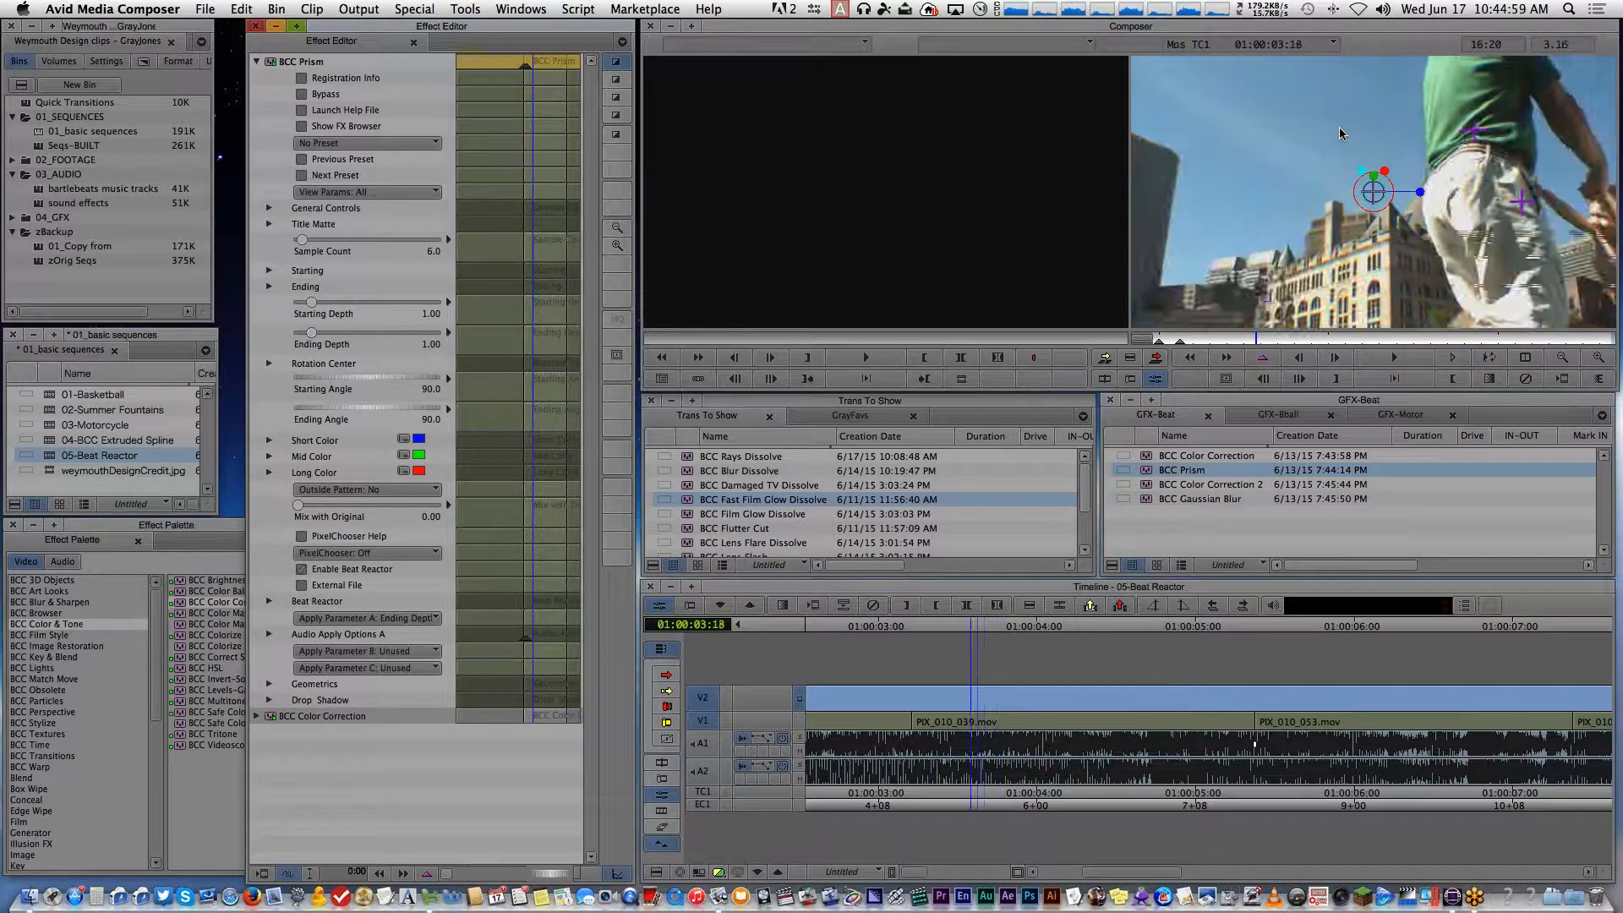
pyautogui.press('Left')
pyautogui.press('Left')
pyautogui.press('Left')
pyautogui.press('Left')
pyautogui.press('Left')
pyautogui.press('Left')
pyautogui.press('Left')
pyautogui.press('Left')
pyautogui.press('Left')
pyautogui.press('Left')
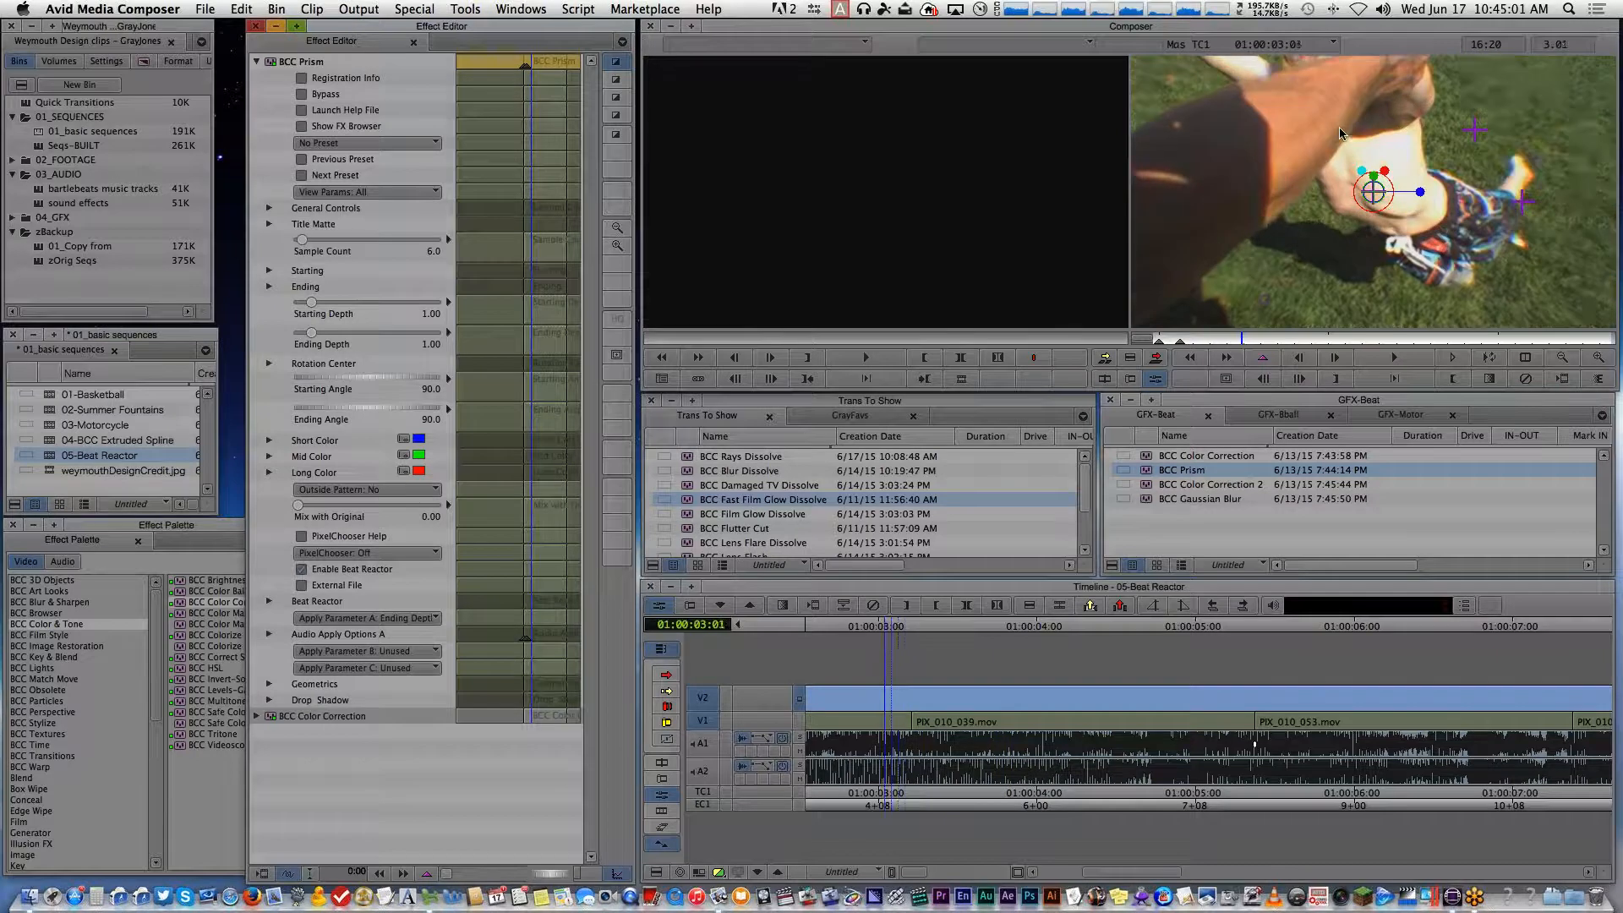
pyautogui.press('Right')
pyautogui.press('Right')
pyautogui.press('Right')
pyautogui.press('Right')
pyautogui.press('Right')
pyautogui.press('Right')
pyautogui.press('Right')
pyautogui.press('Right')
pyautogui.press('Right')
pyautogui.press('Right')
pyautogui.press('Right')
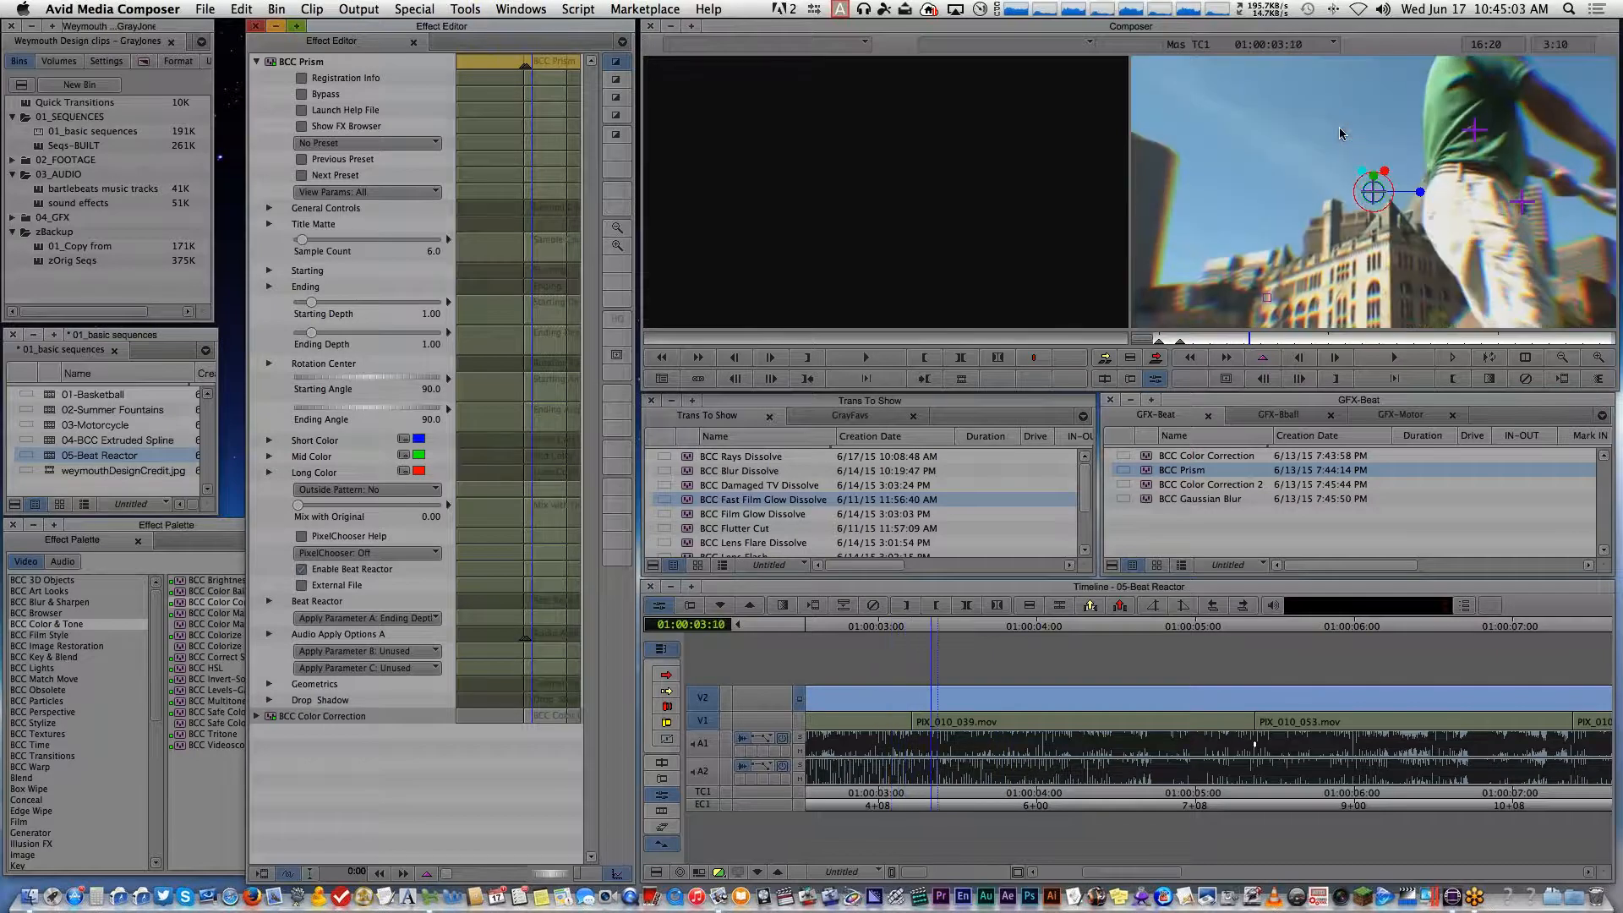
pyautogui.press('Right')
pyautogui.press('Right')
pyautogui.press('Right')
pyautogui.press('Right')
pyautogui.press('Right')
pyautogui.press('Right')
pyautogui.press('Right')
pyautogui.press('Right')
pyautogui.press('Right')
pyautogui.press('Right')
pyautogui.press('Right')
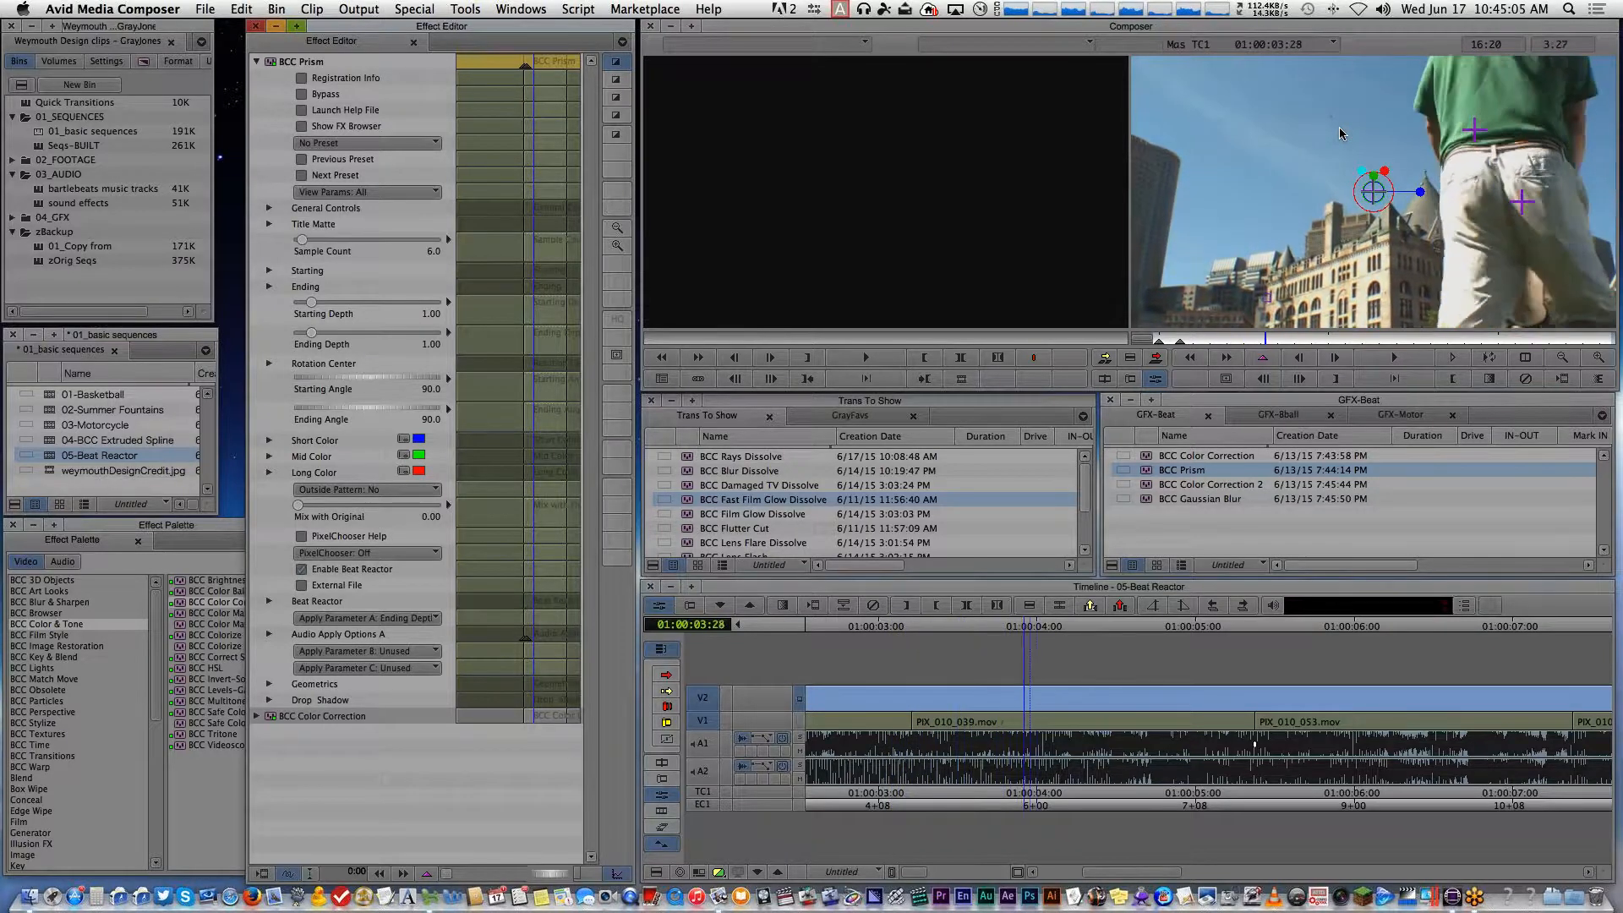
# Play the sequence from its start through PIX_010_083.mov to check the combined prism and brightness effects against the music
pyautogui.press('Right')
pyautogui.press('Right')
pyautogui.press('Right')
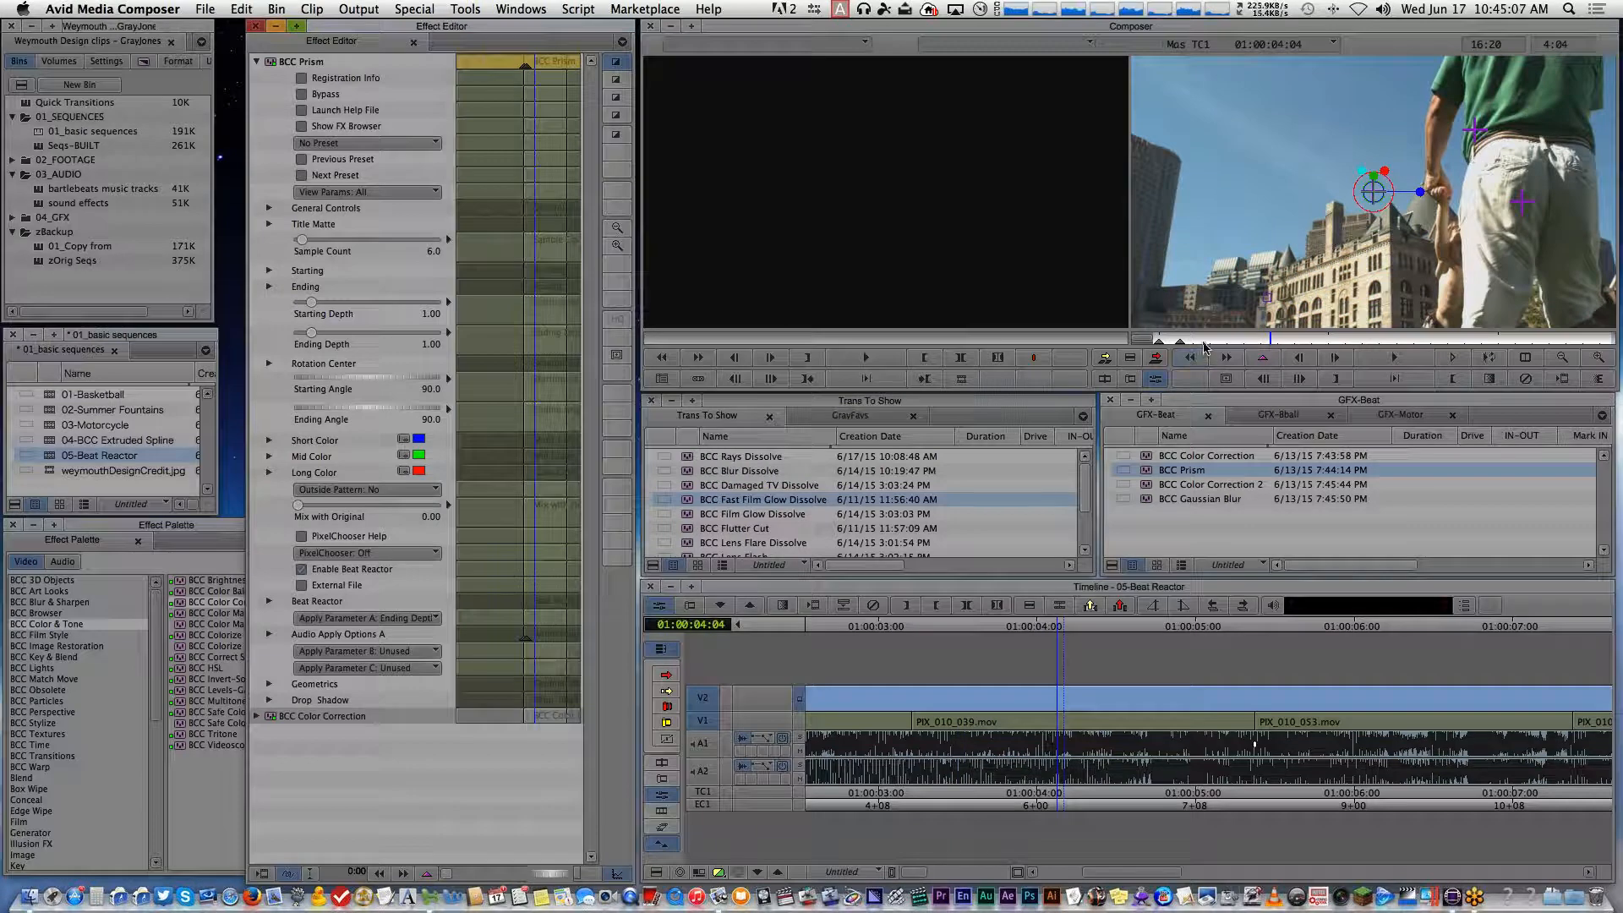
pyautogui.click(1198, 340)
pyautogui.press('space')
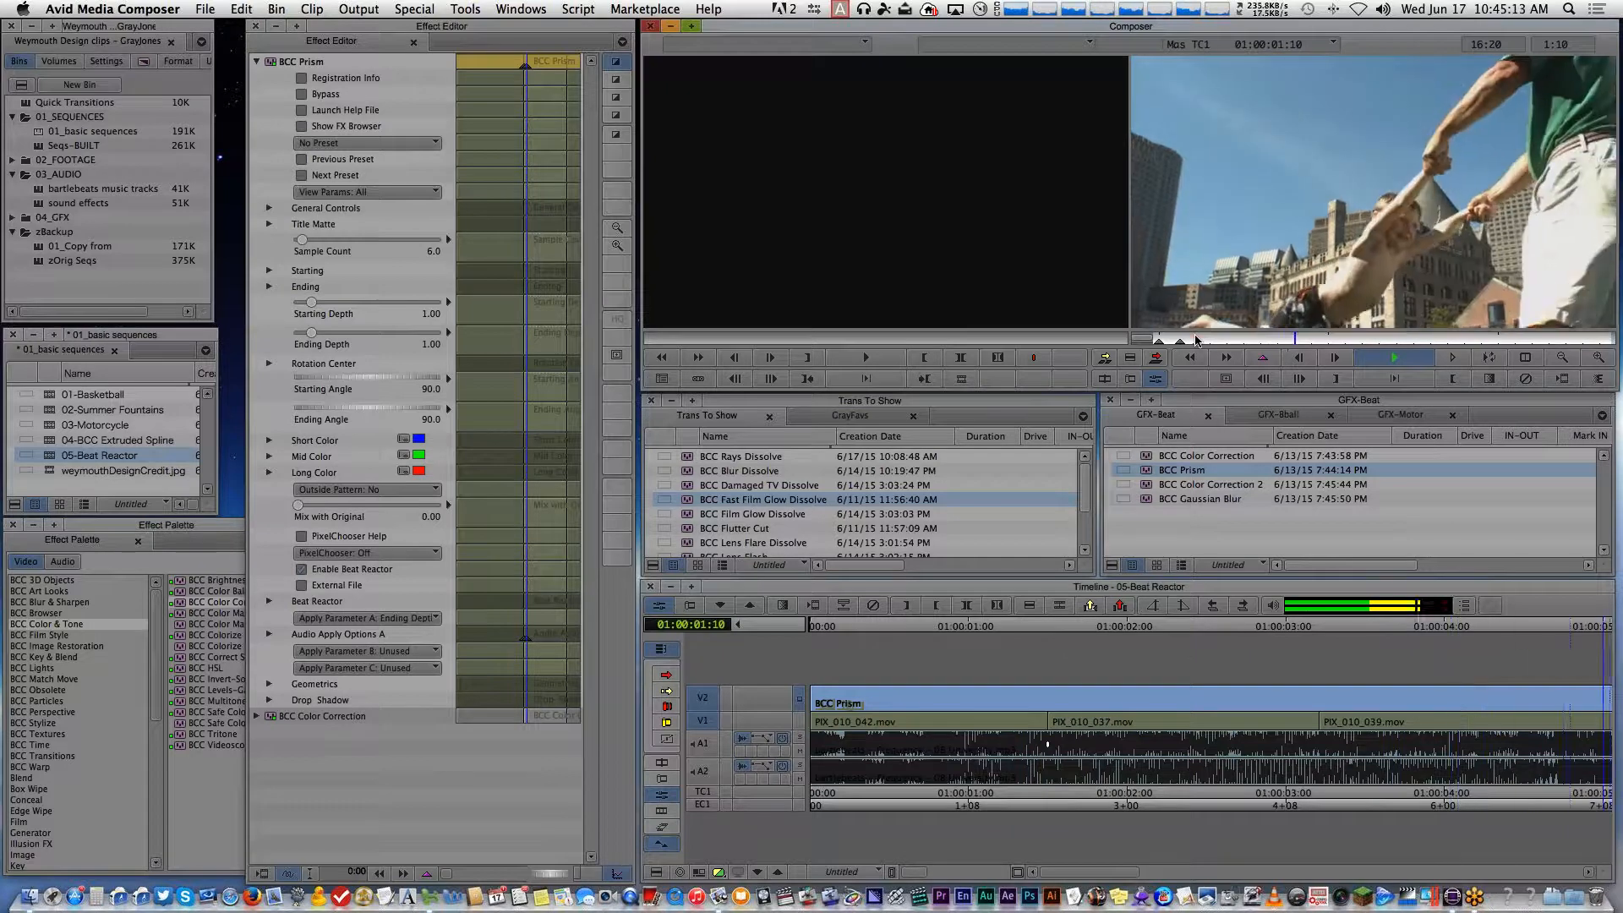
pyautogui.press('space')
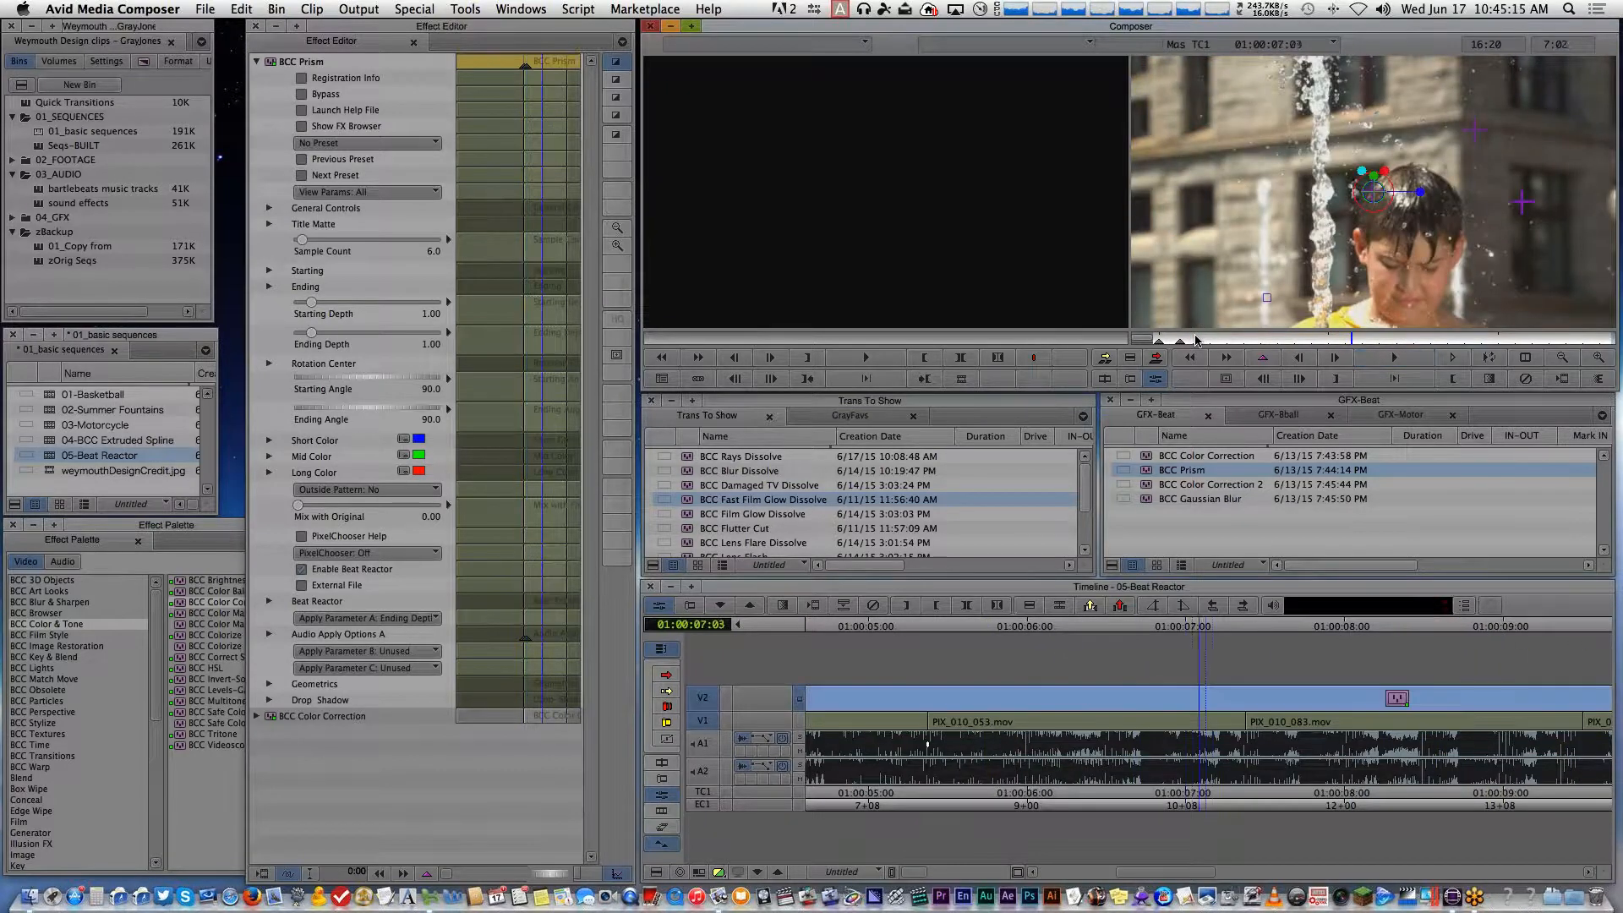
pyautogui.press('space')
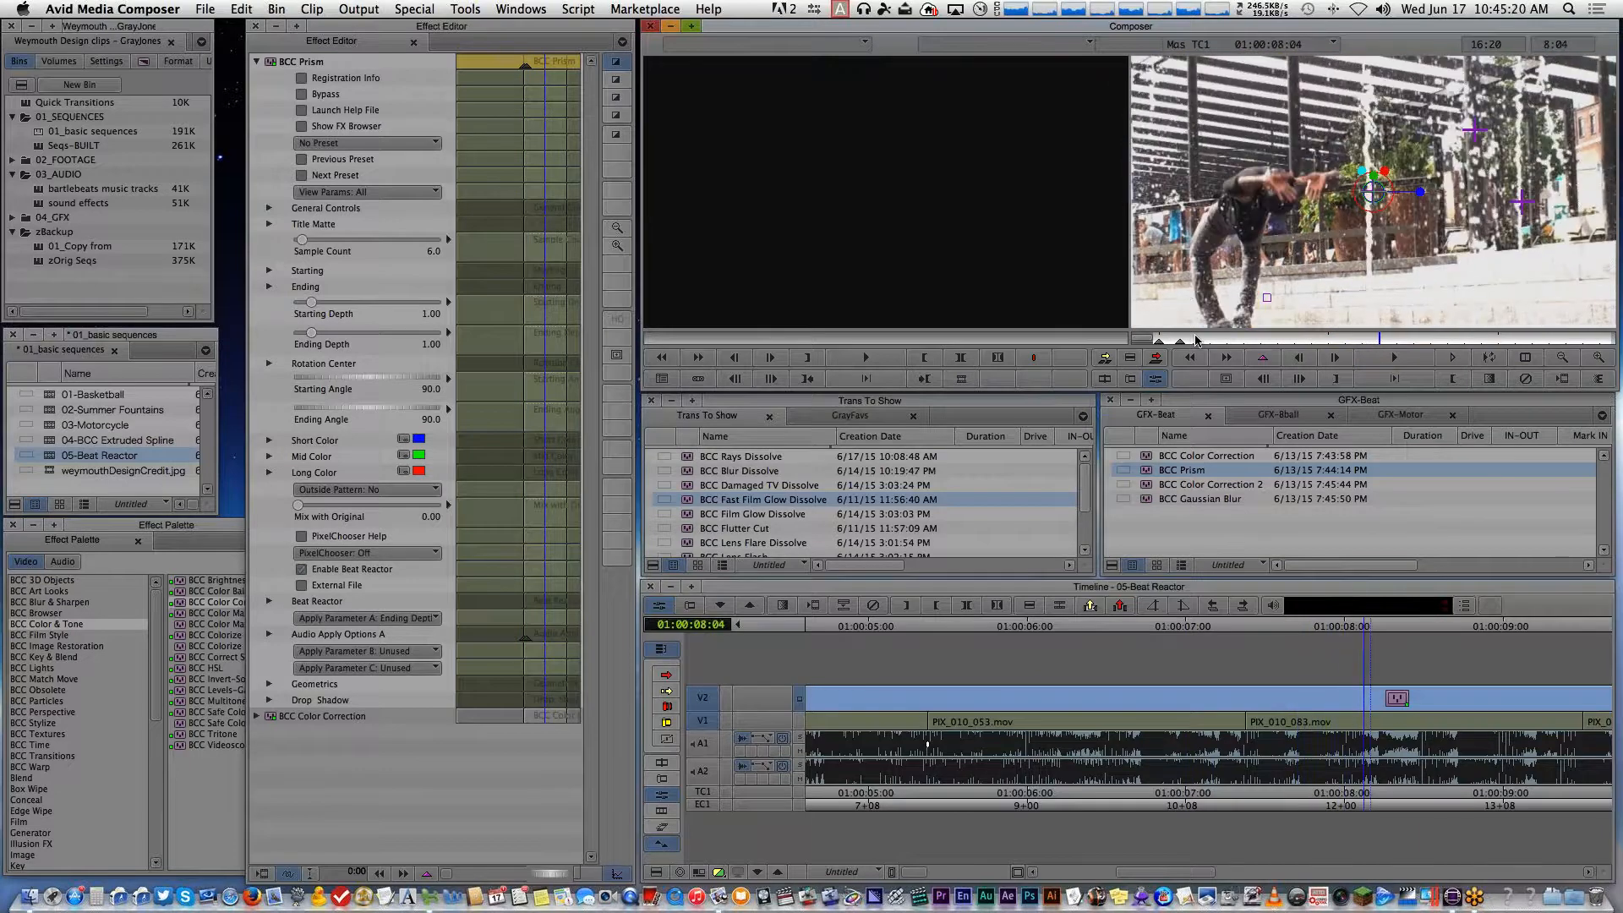
pyautogui.press('space')
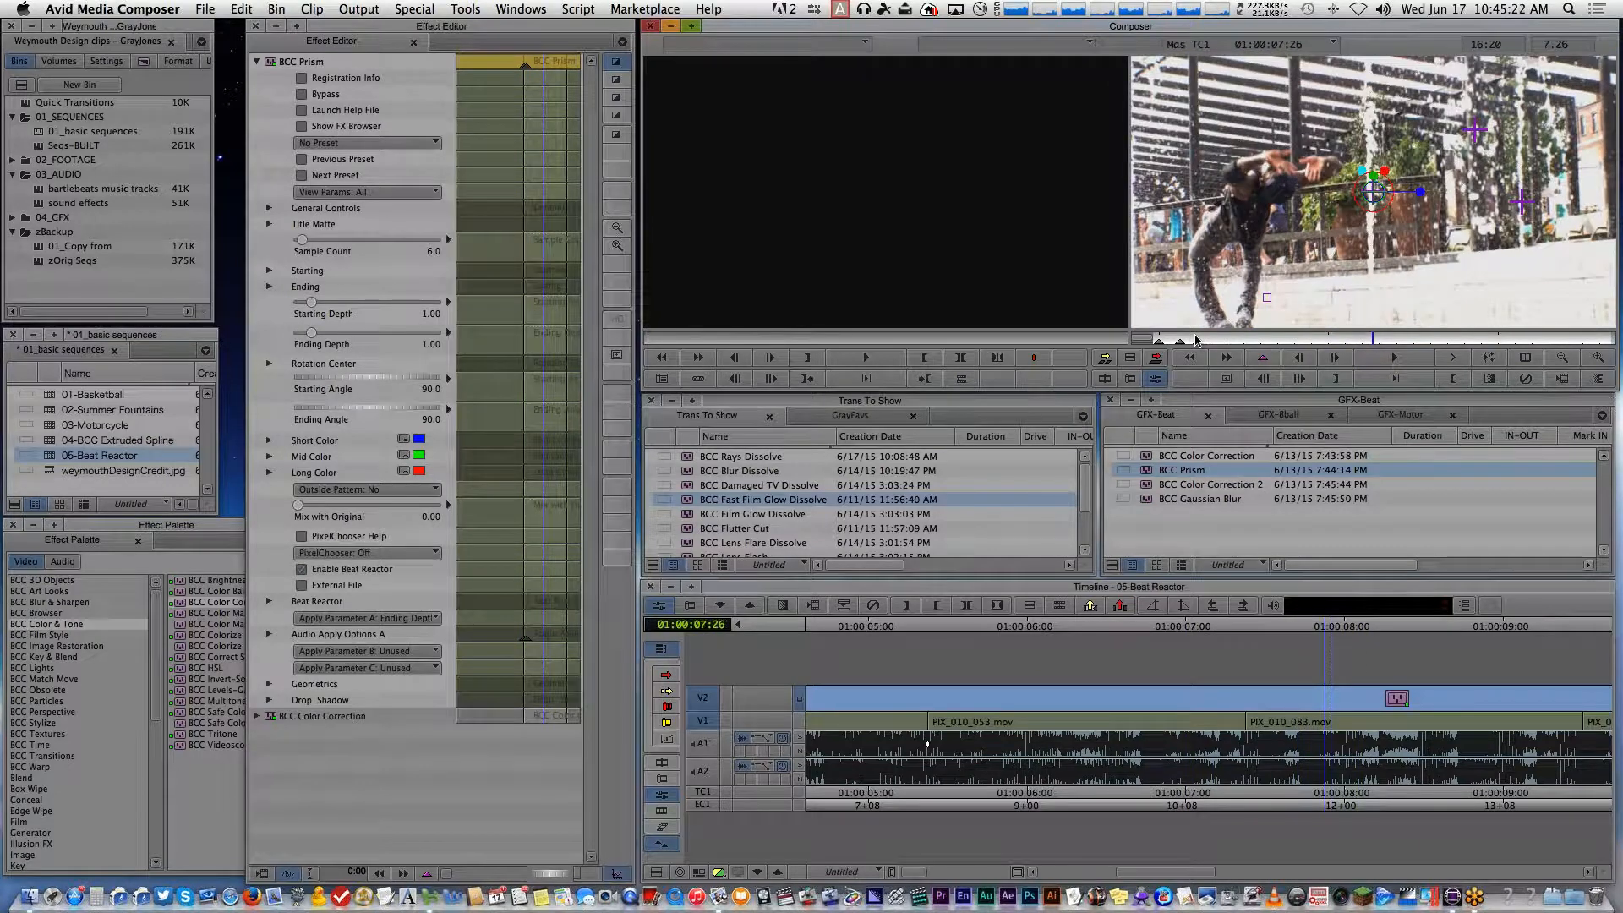
# Apply the saved BCC Color Correction 2 effect to the second V2 filler segment and stack the saved BCC Gaussian Blur on top
pyautogui.press('super+bracketleft')
pyautogui.press('super+bracketleft')
pyautogui.press('super+bracketleft')
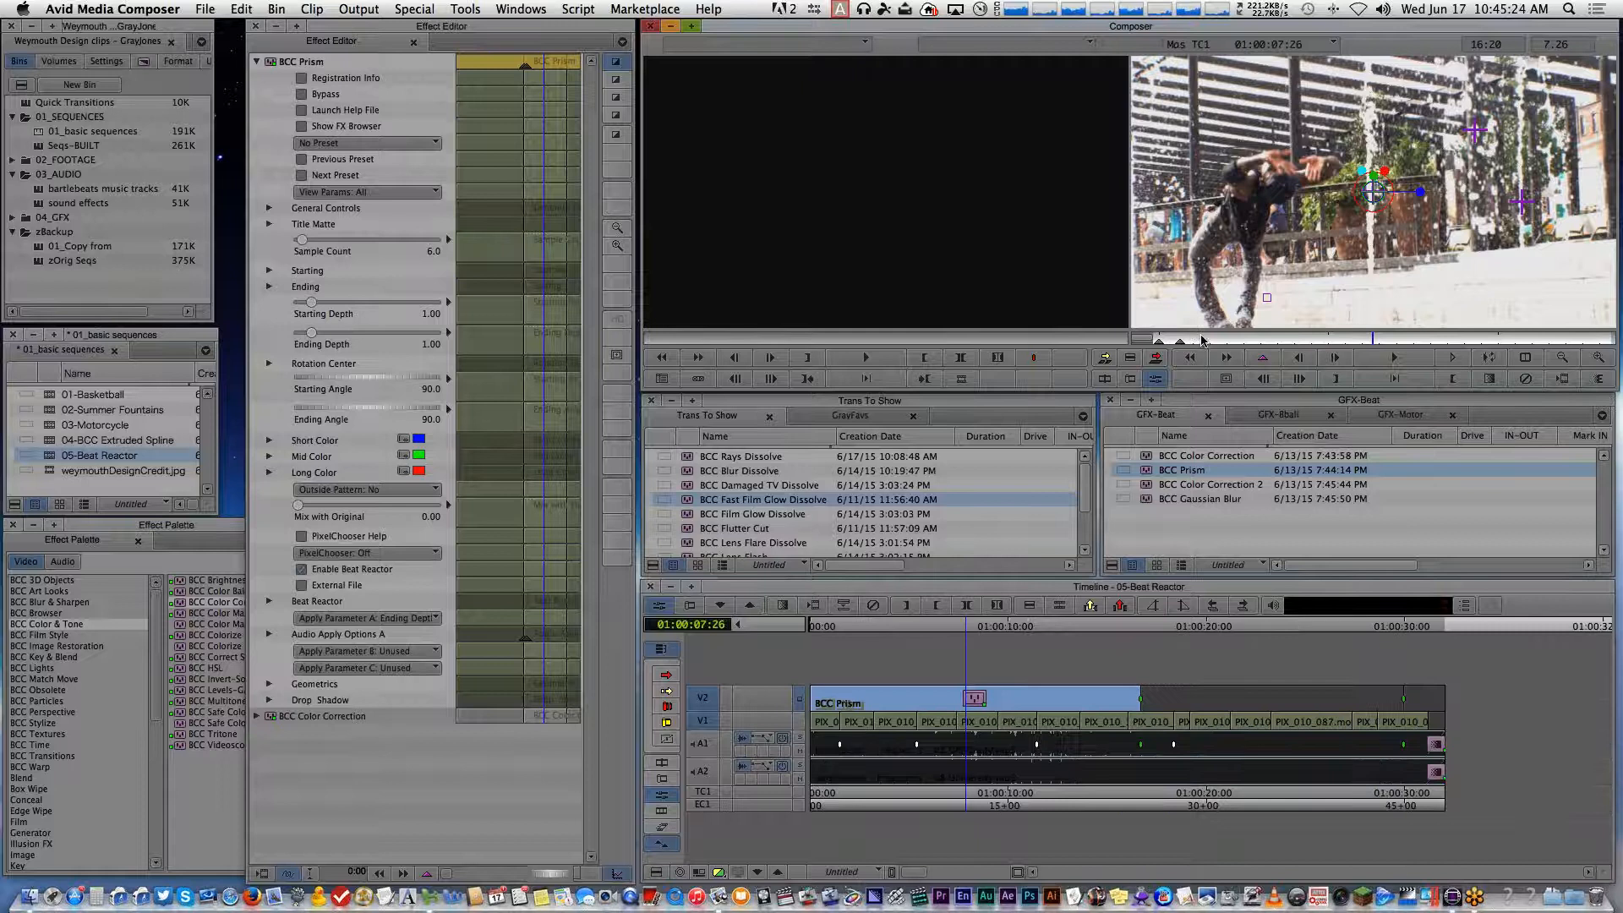
pyautogui.click(1161, 800)
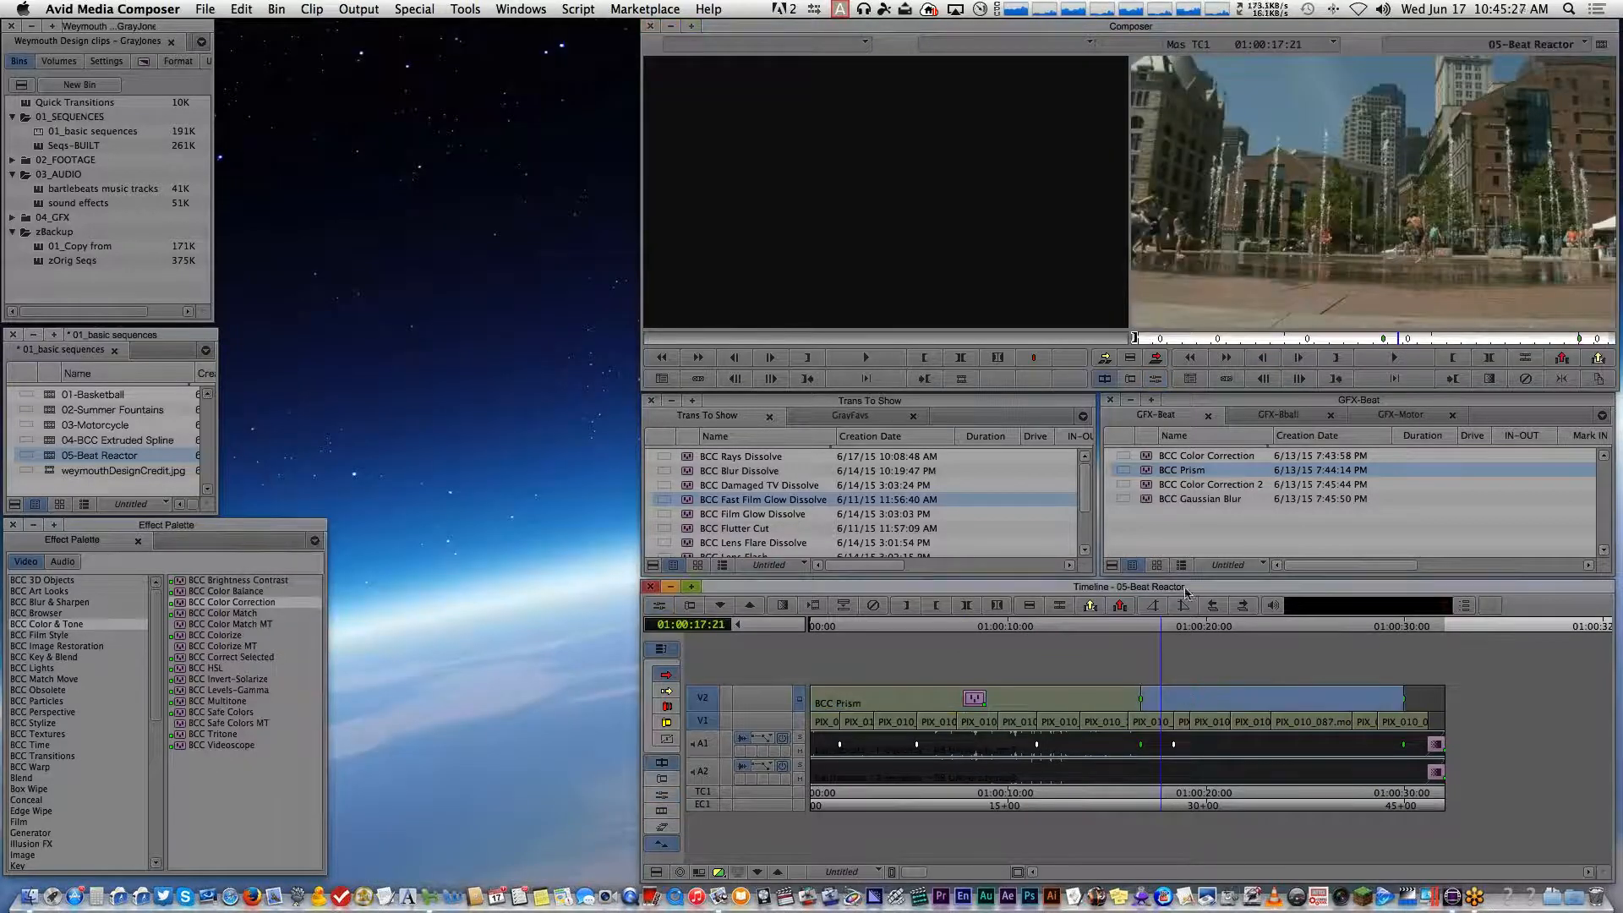
pyautogui.moveTo(1146, 485); pyautogui.dragTo(1158, 699)
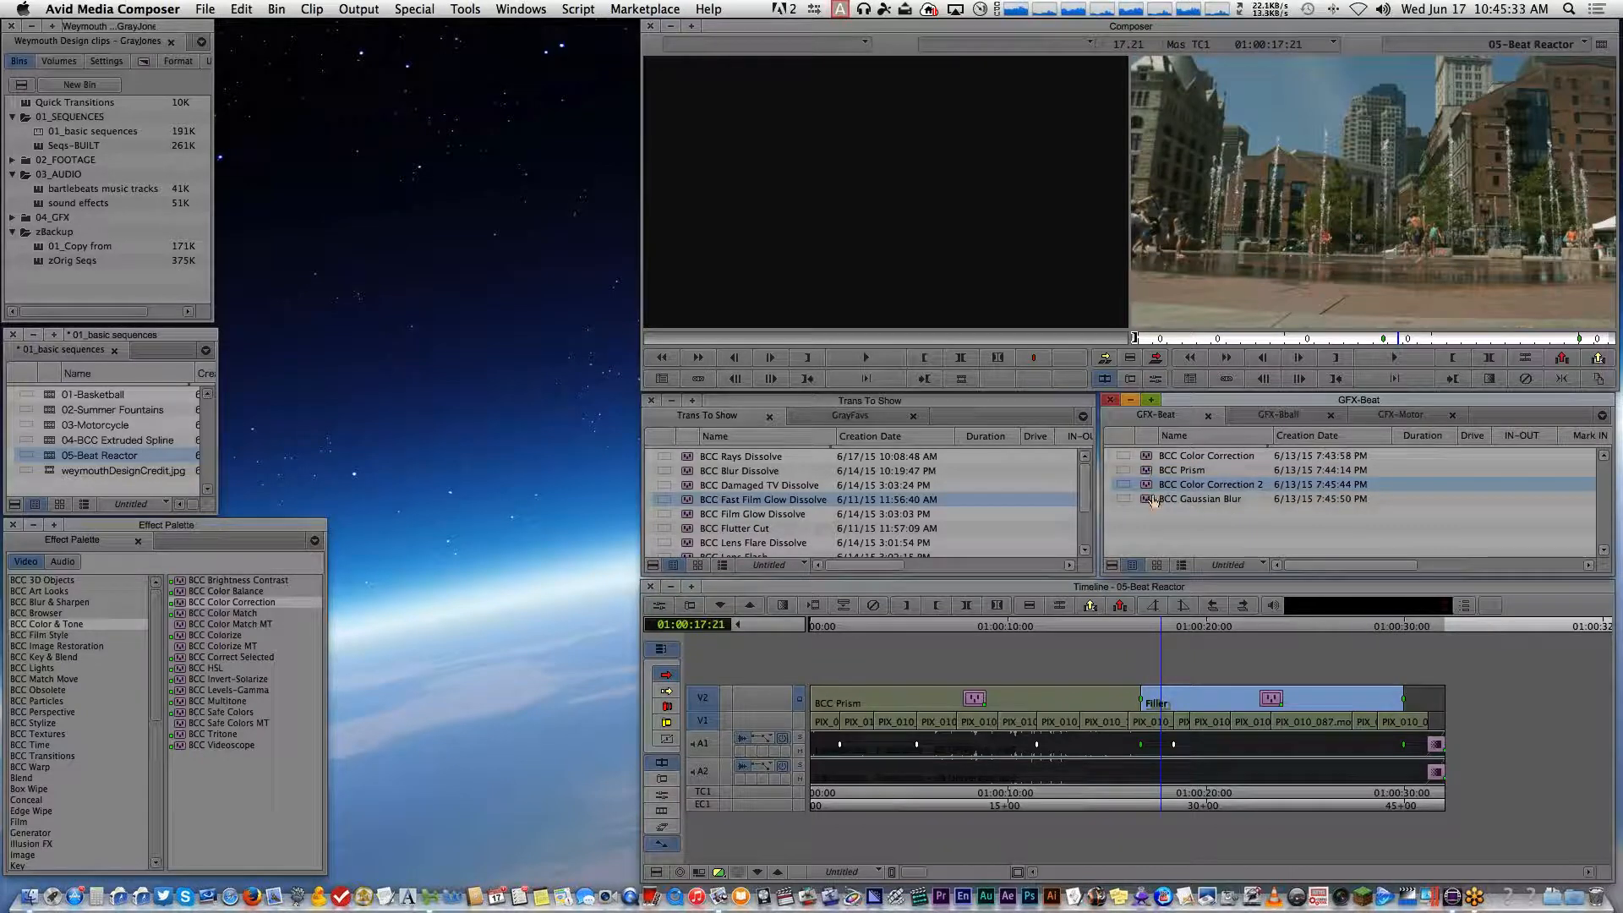
pyautogui.moveTo(1152, 499); pyautogui.dragTo(1185, 697)
pyautogui.click(1186, 696)
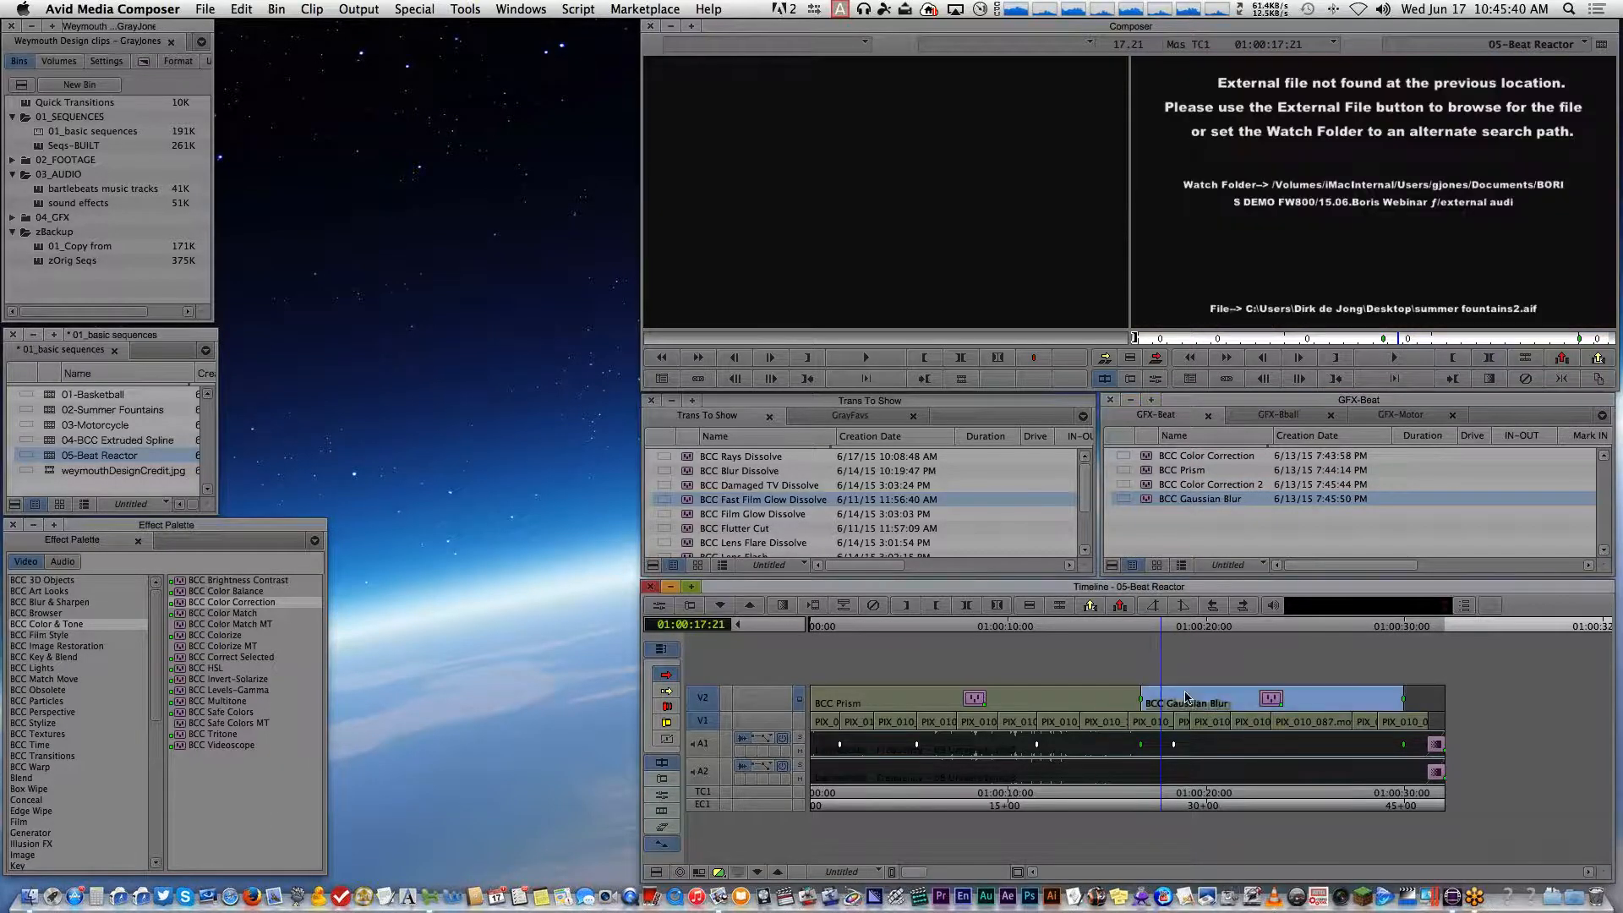
# Open the second V2 filler in the Effect Editor and show all parameters of BCC Gaussian Blur
pyautogui.click(659, 605)
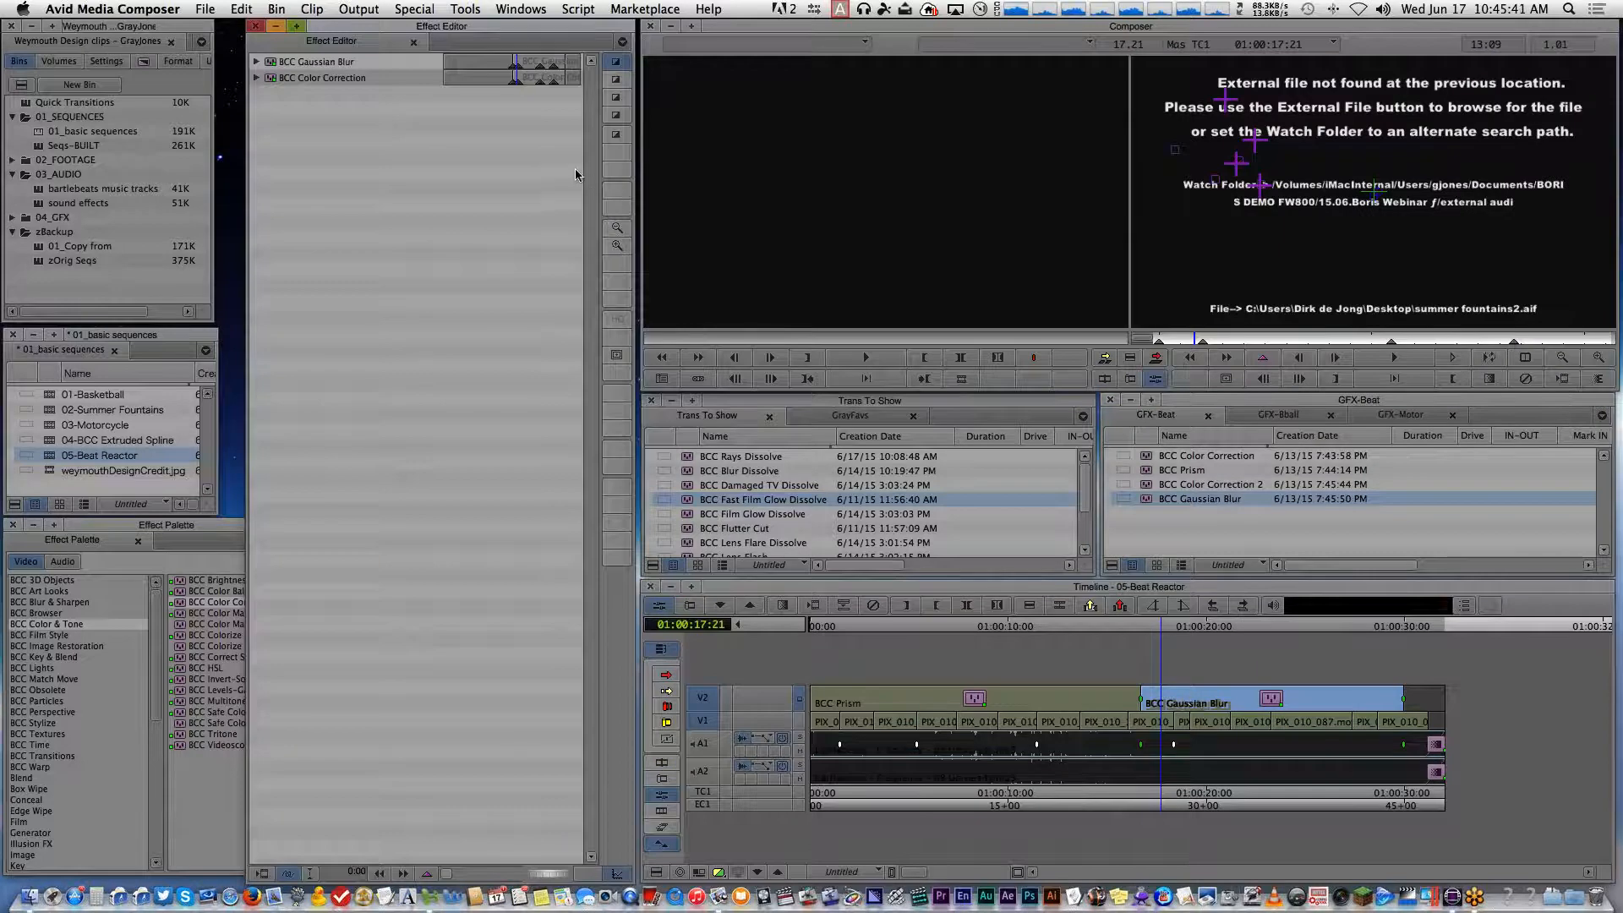
pyautogui.click(256, 62)
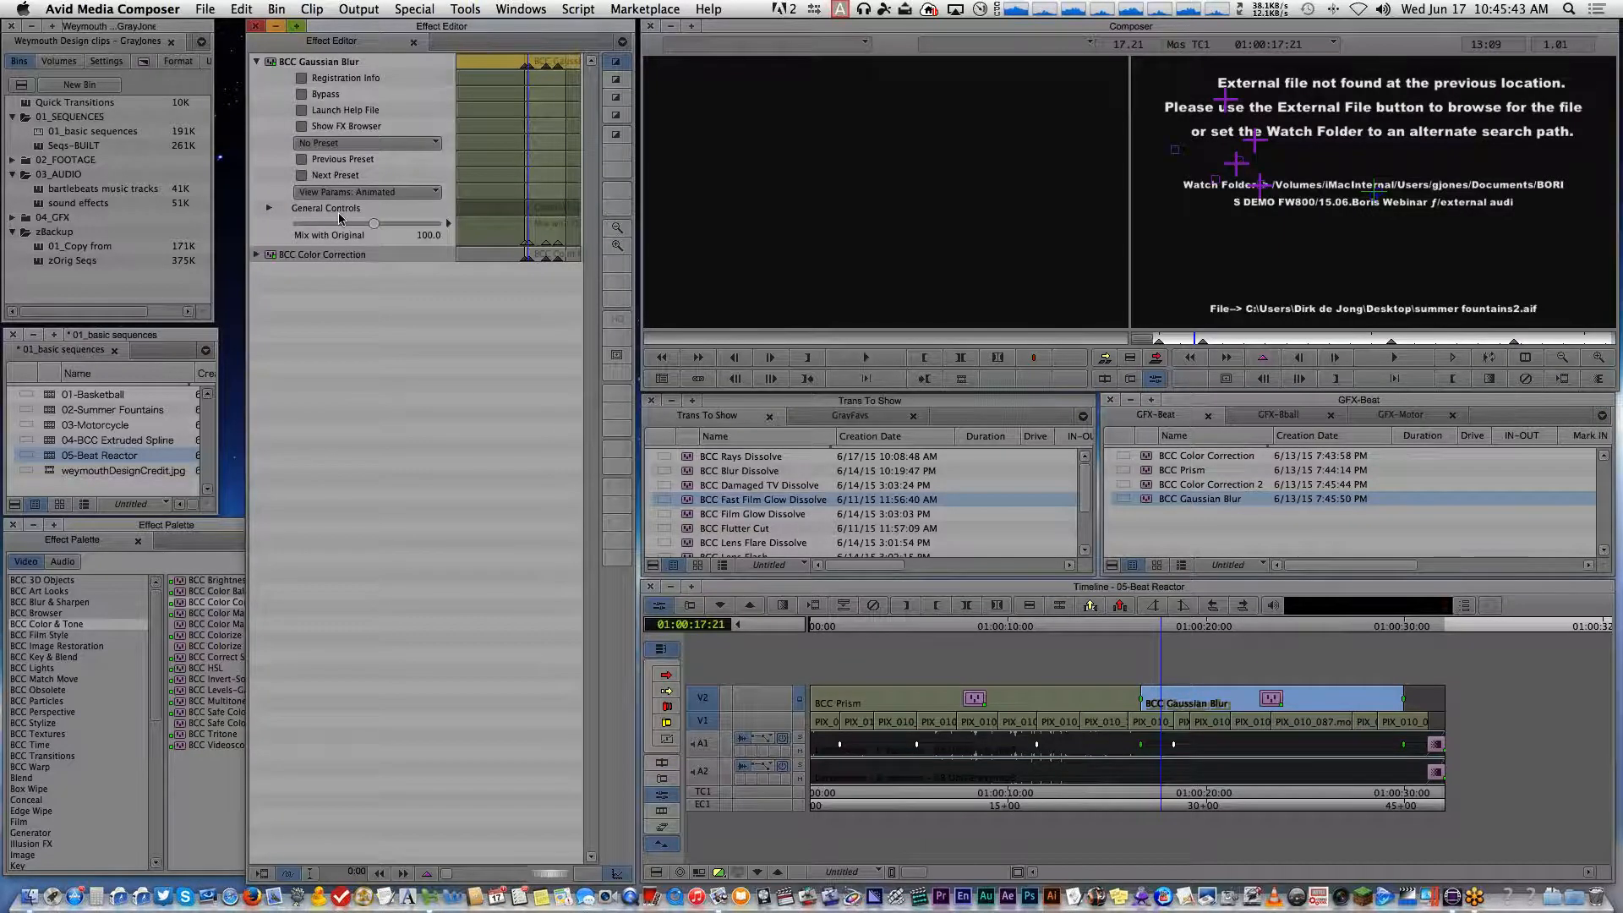
pyautogui.click(367, 192)
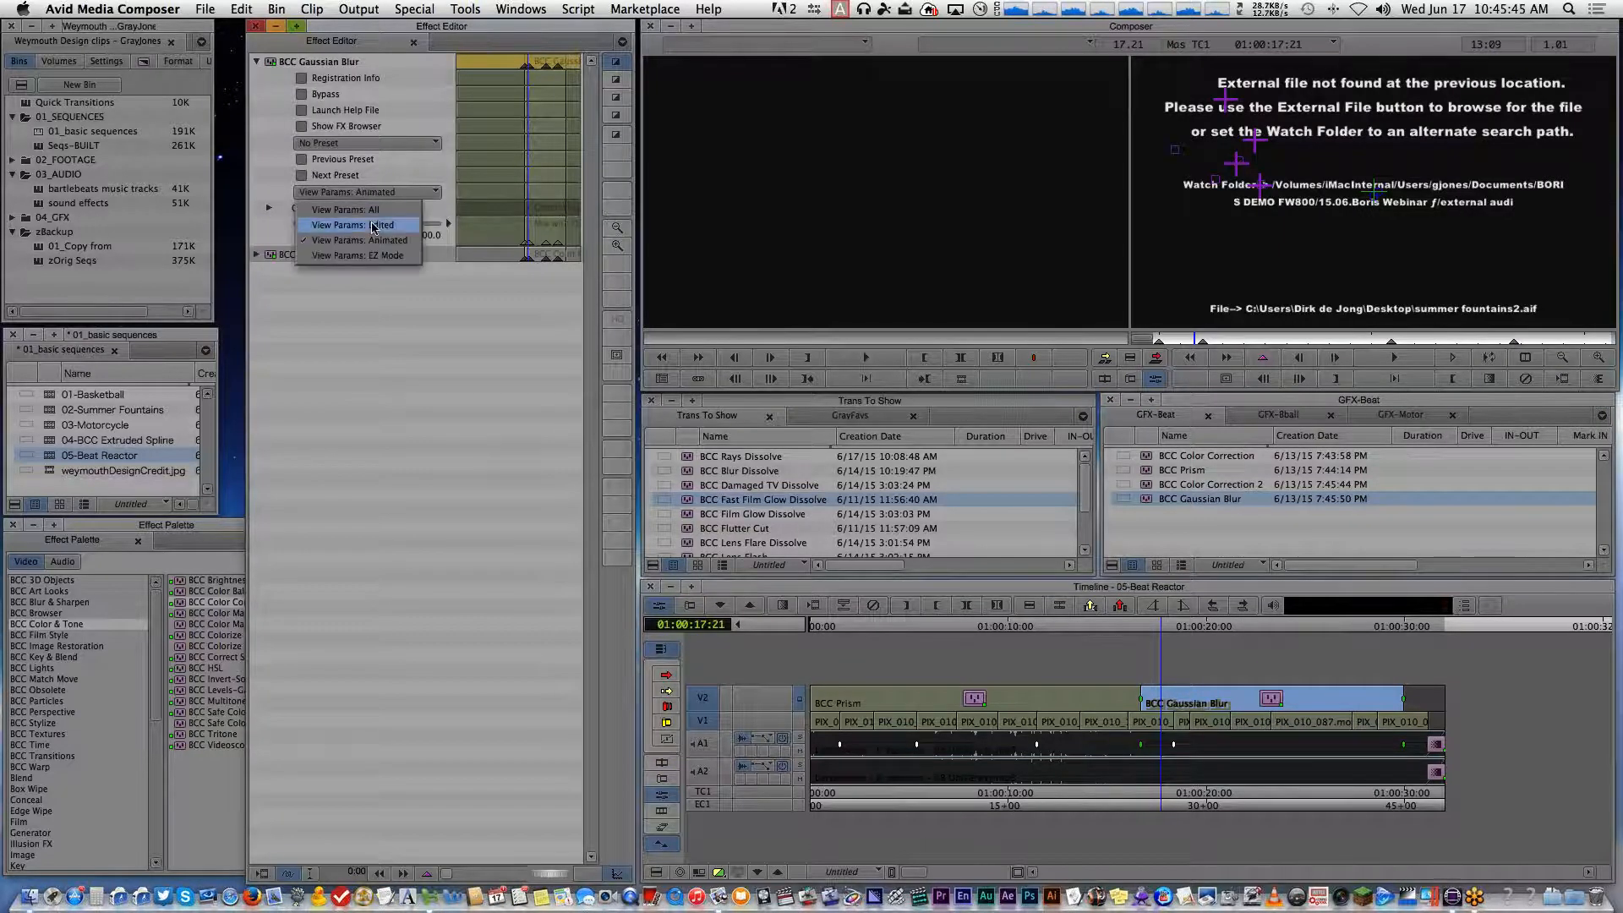
pyautogui.click(373, 211)
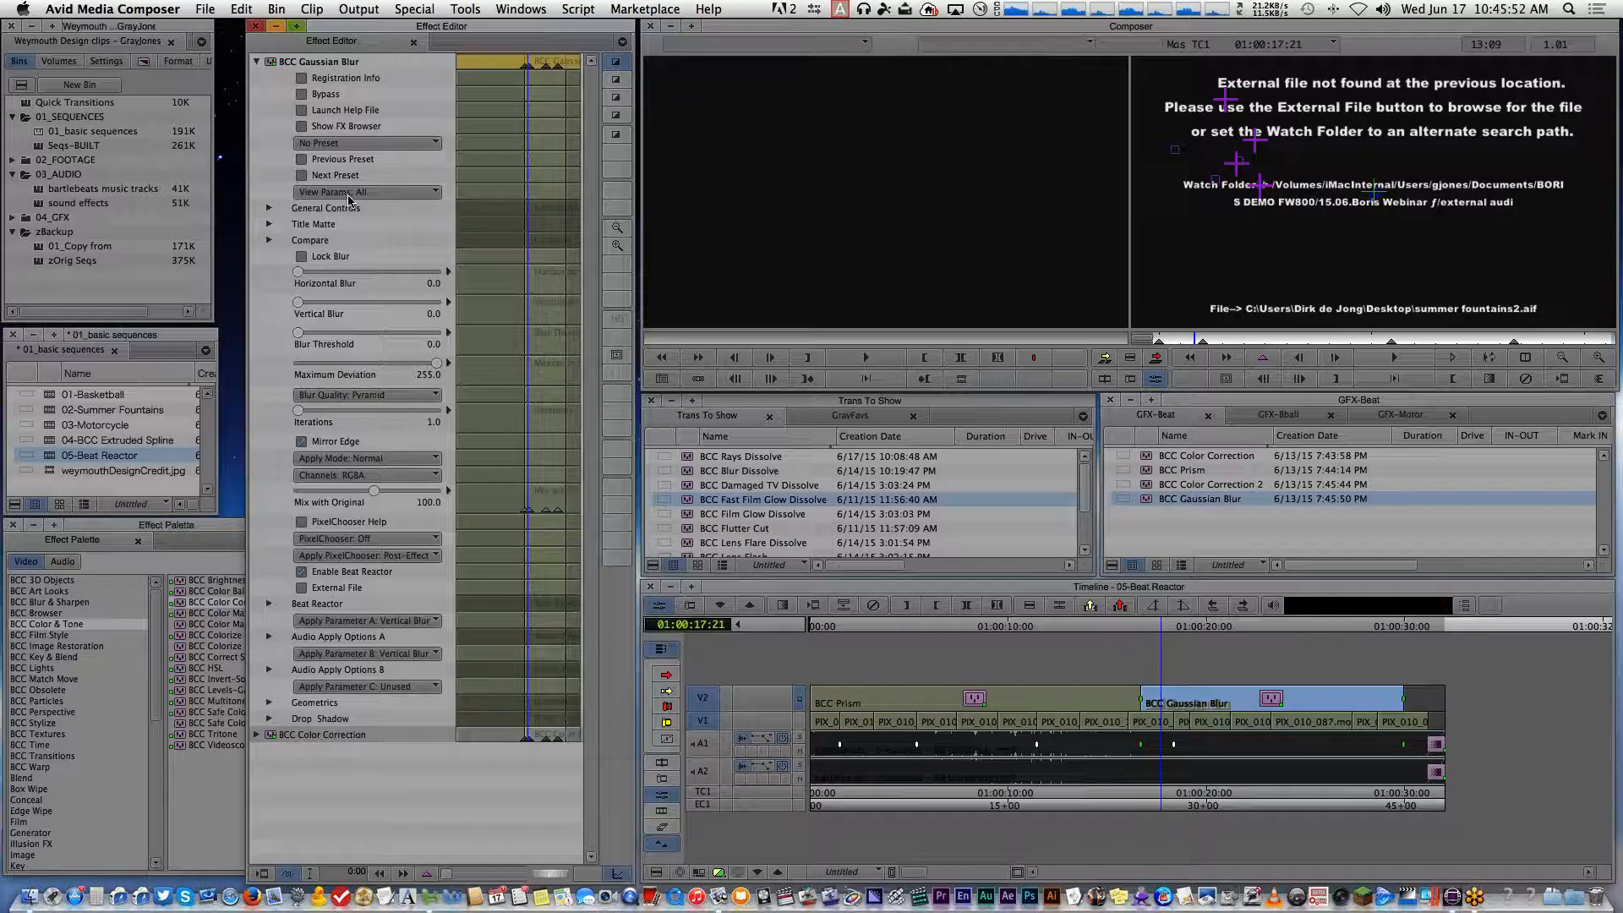
# Compare the Edited, EZ Mode and Animated parameter views of the BCC Gaussian Blur effect
pyautogui.click(351, 192)
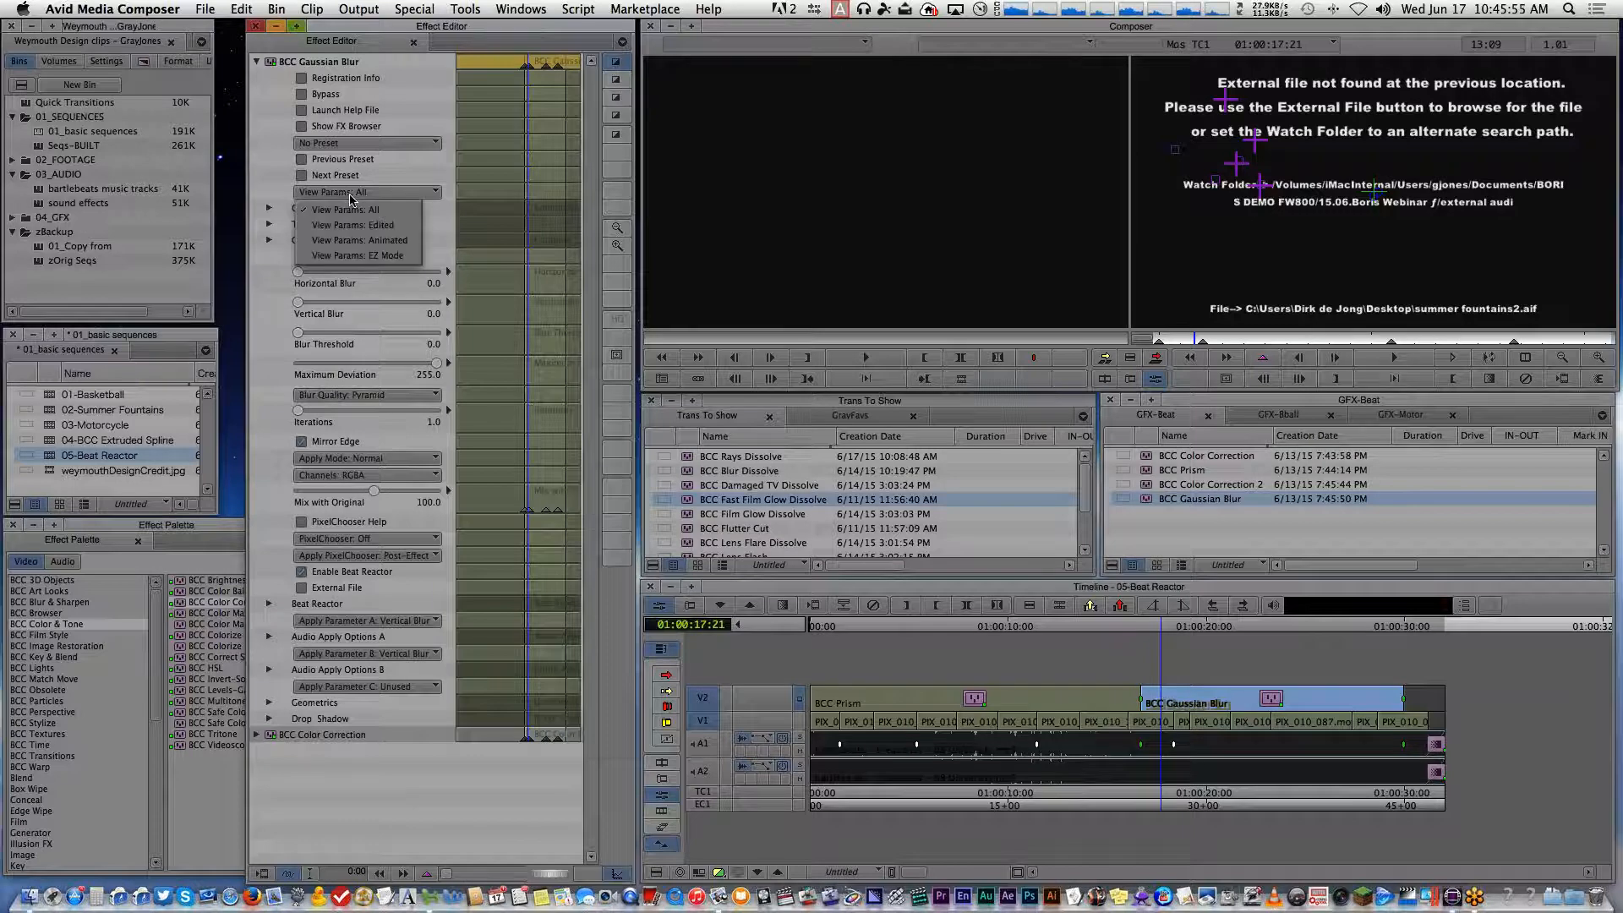
pyautogui.click(351, 199)
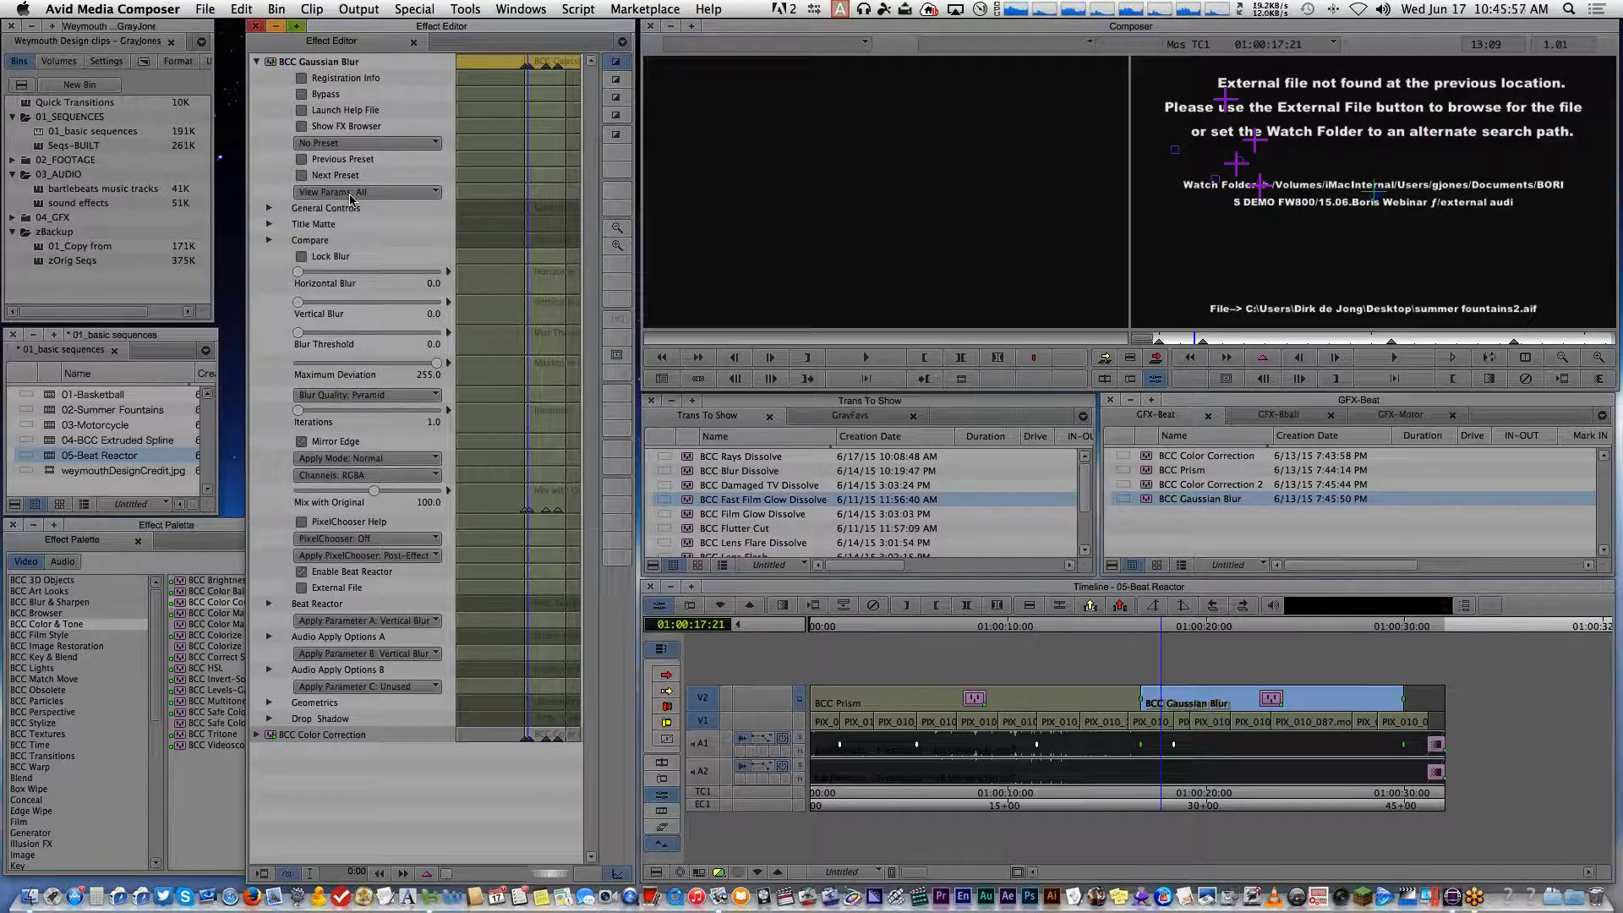
pyautogui.click(351, 193)
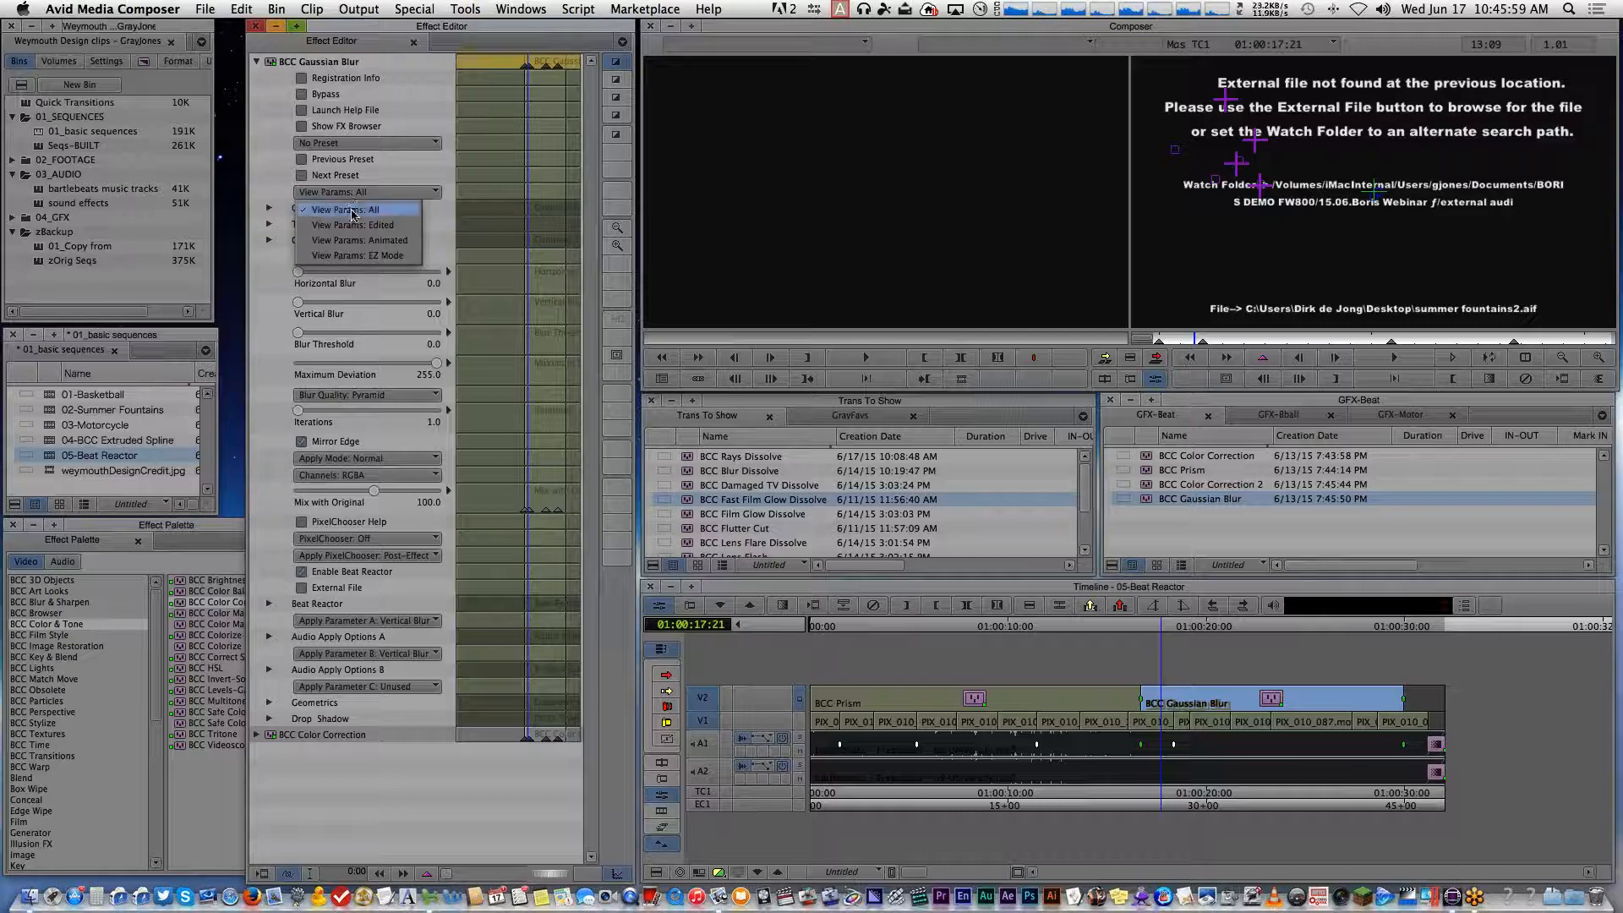
pyautogui.click(353, 225)
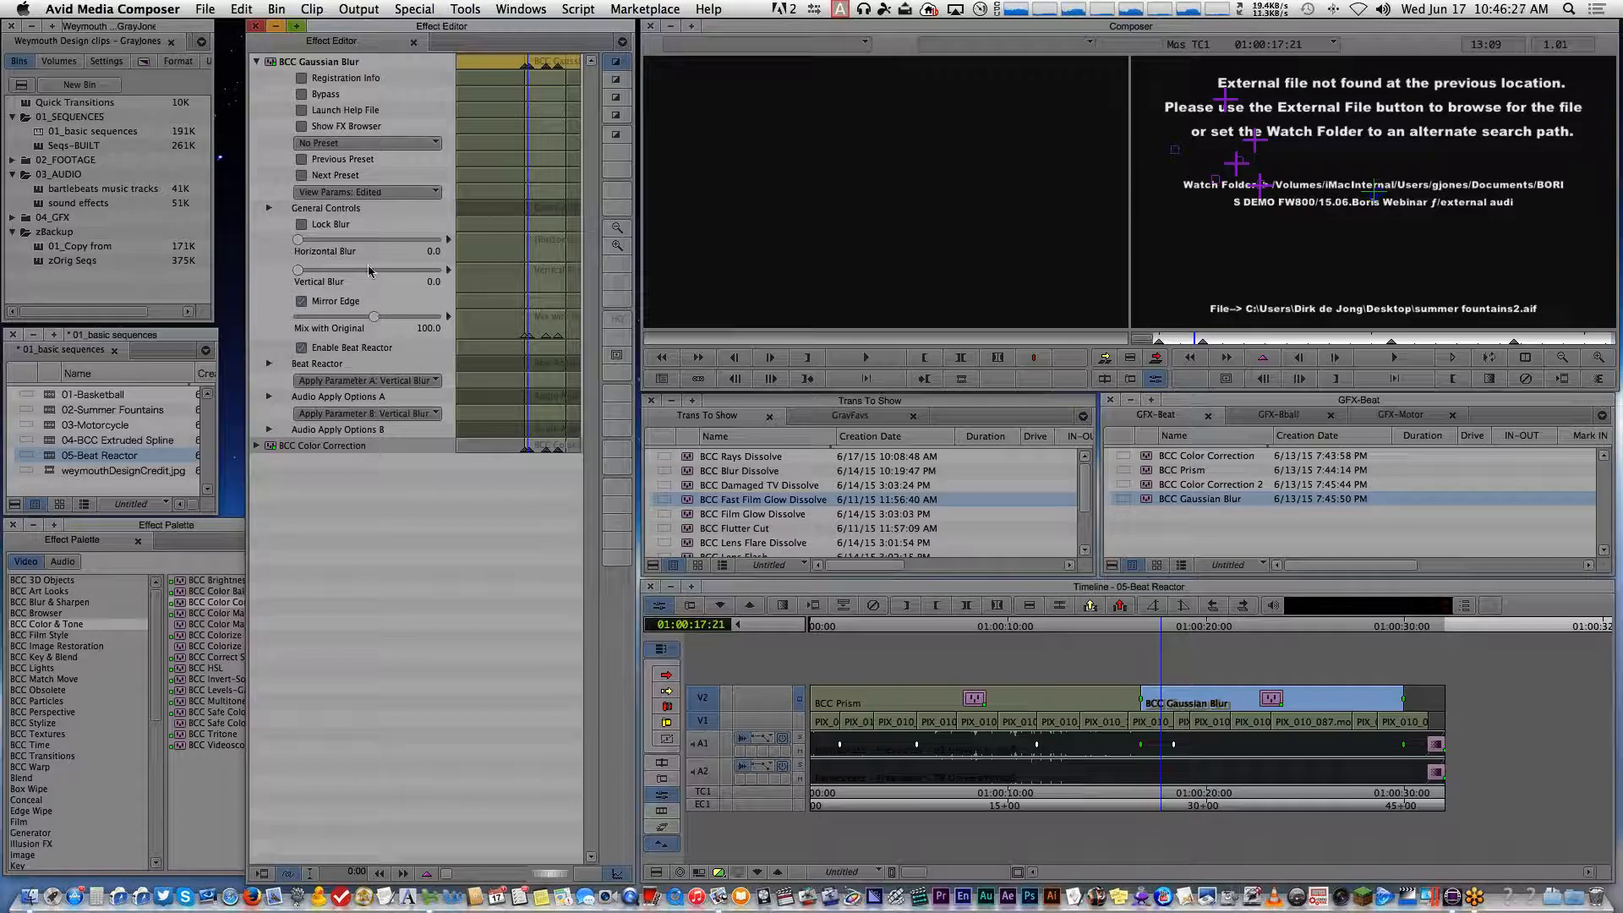
pyautogui.click(367, 192)
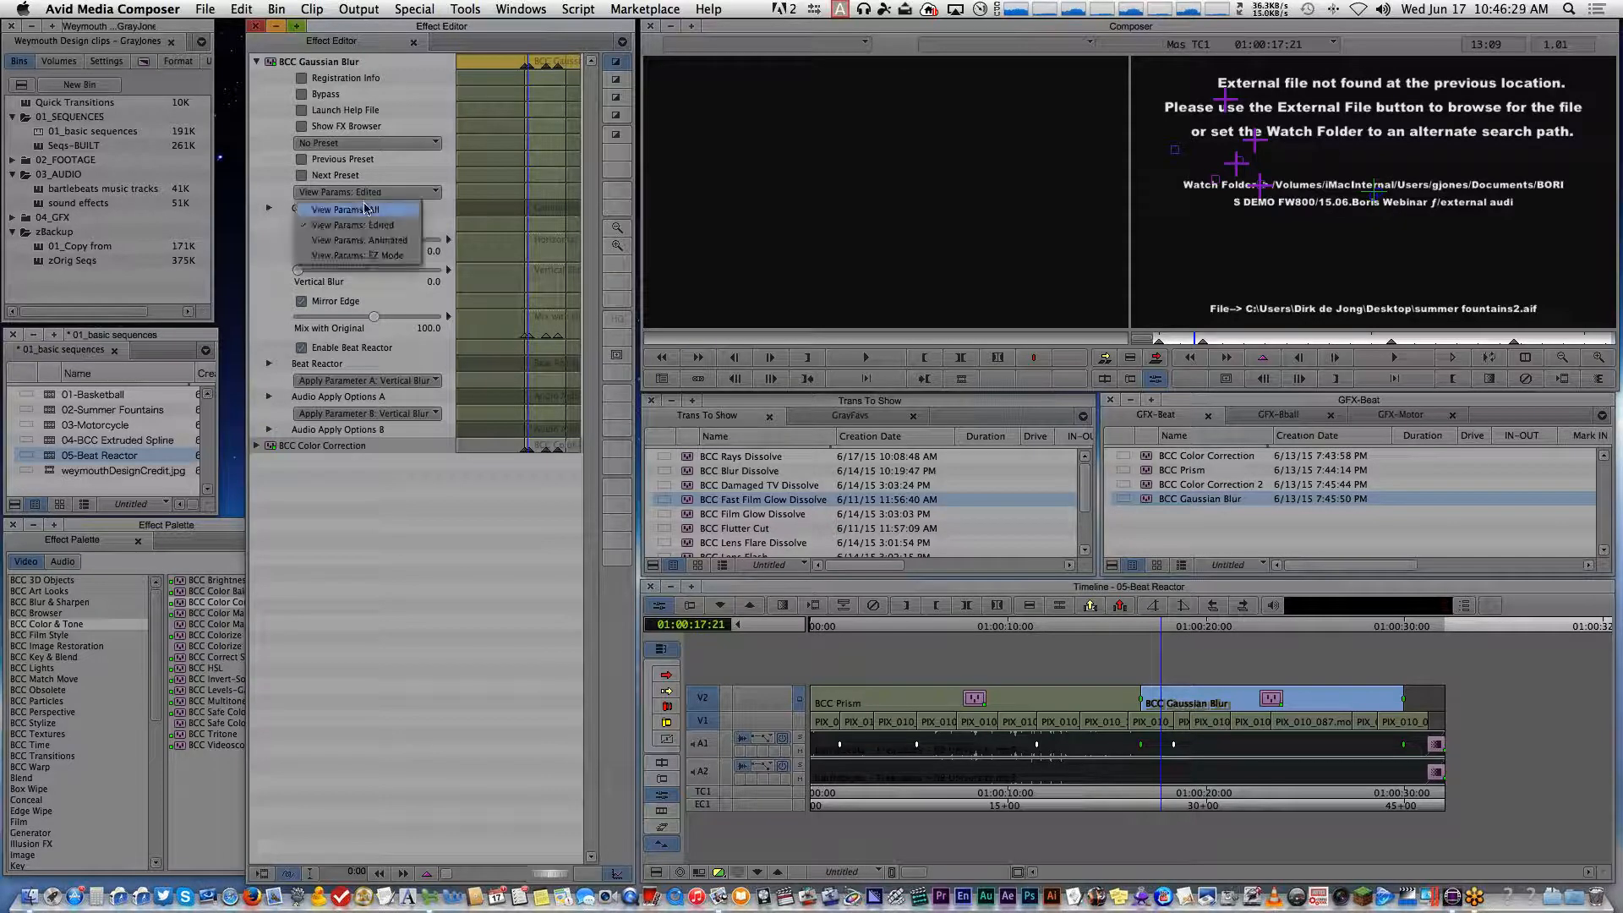
pyautogui.click(365, 226)
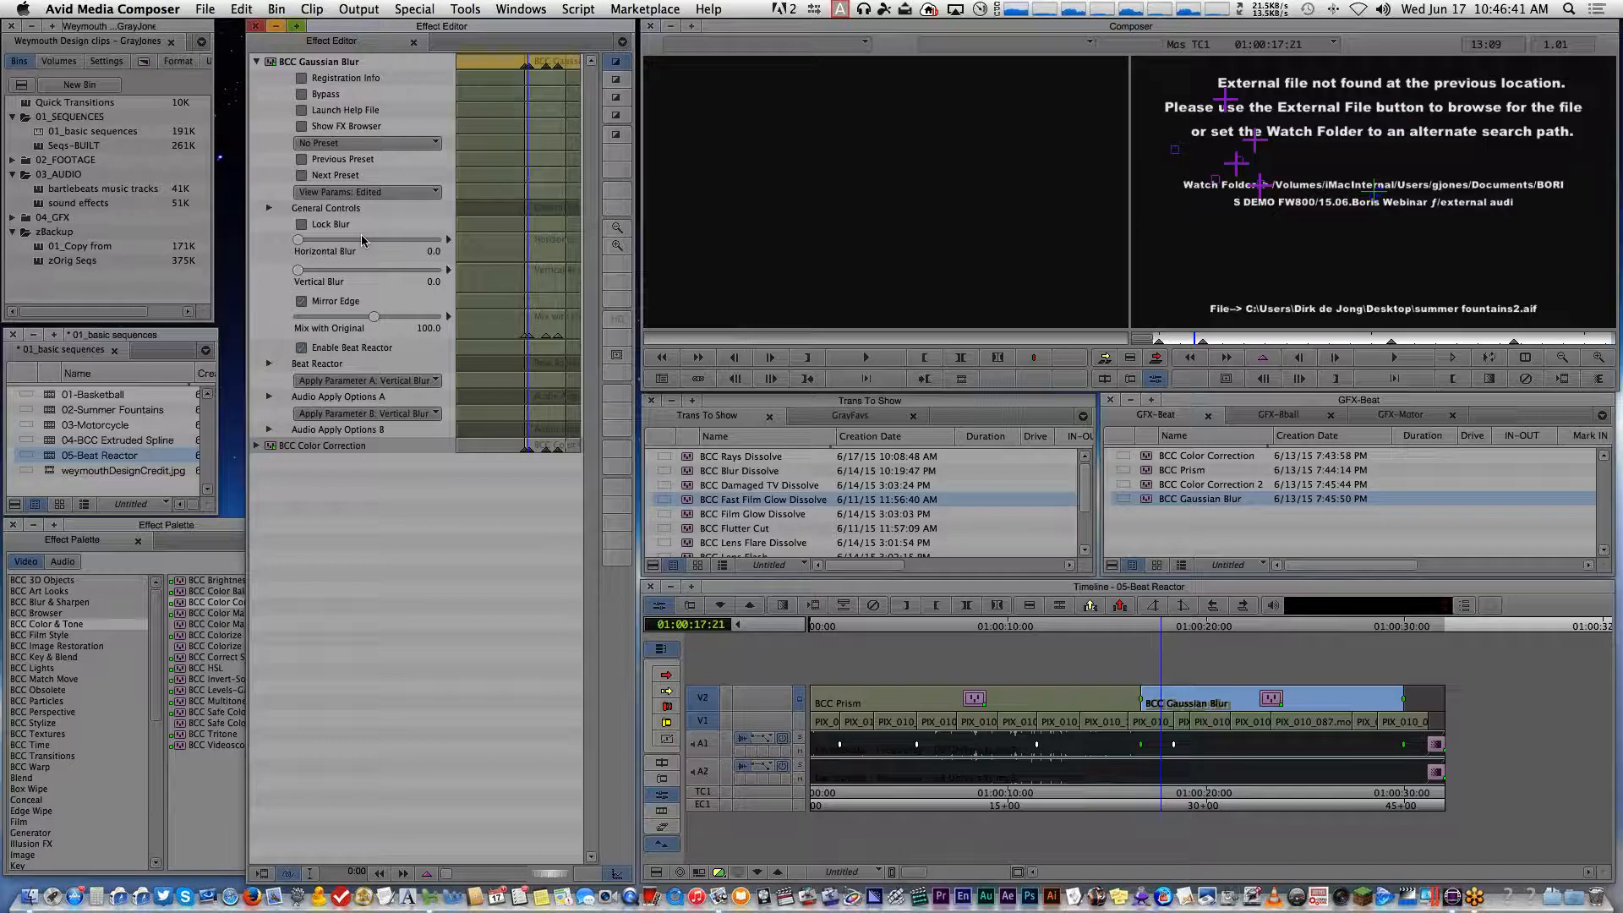
pyautogui.click(355, 193)
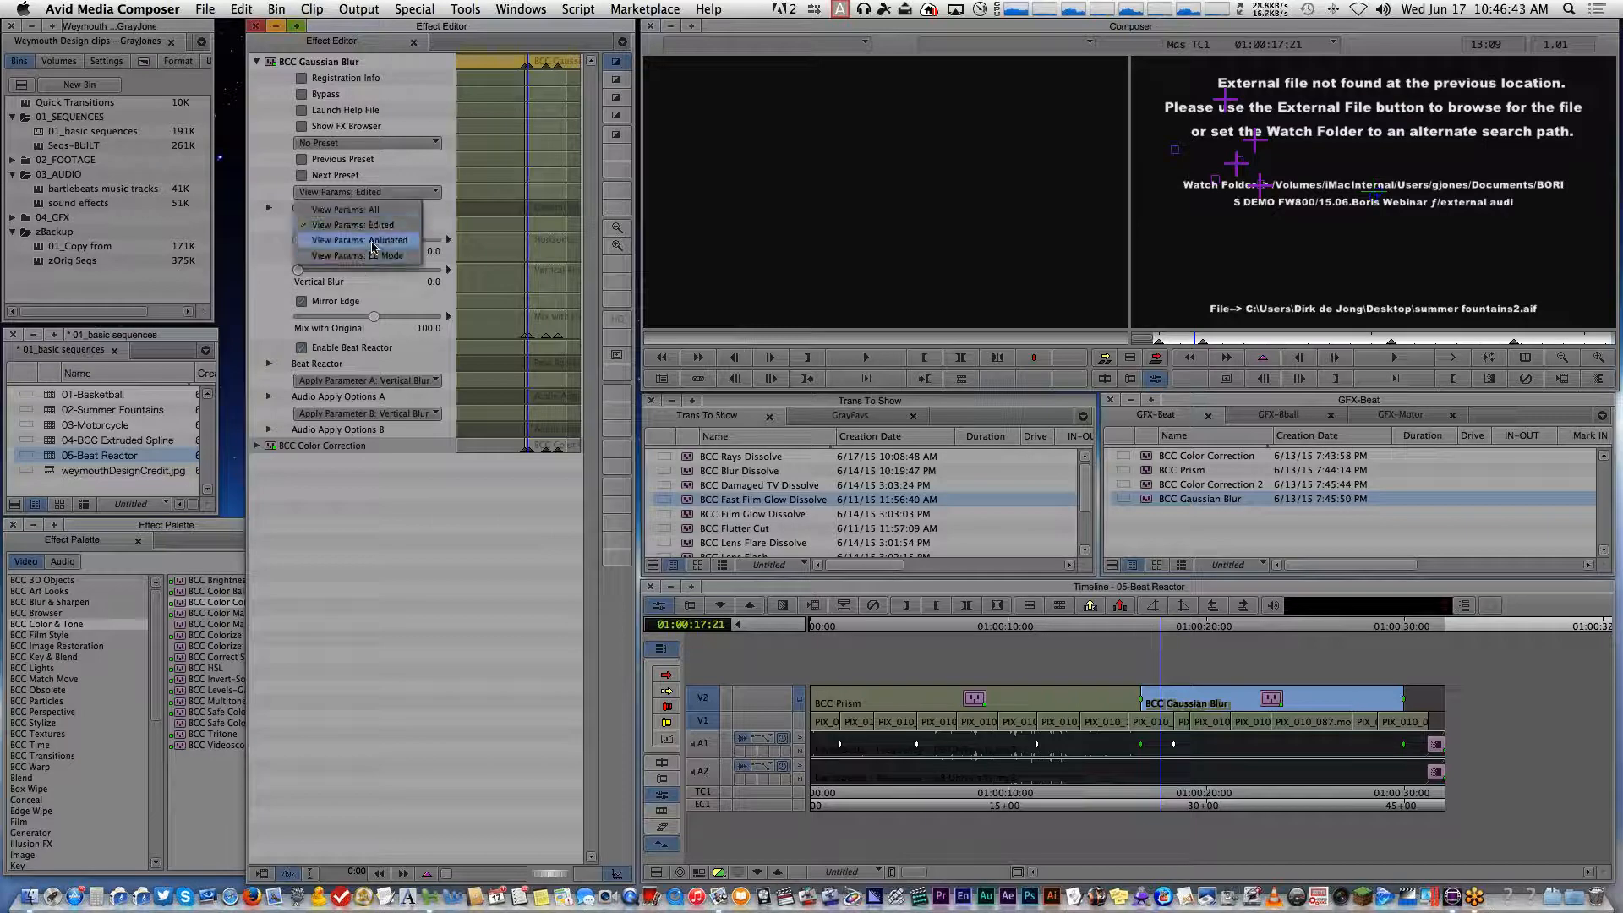
pyautogui.click(372, 251)
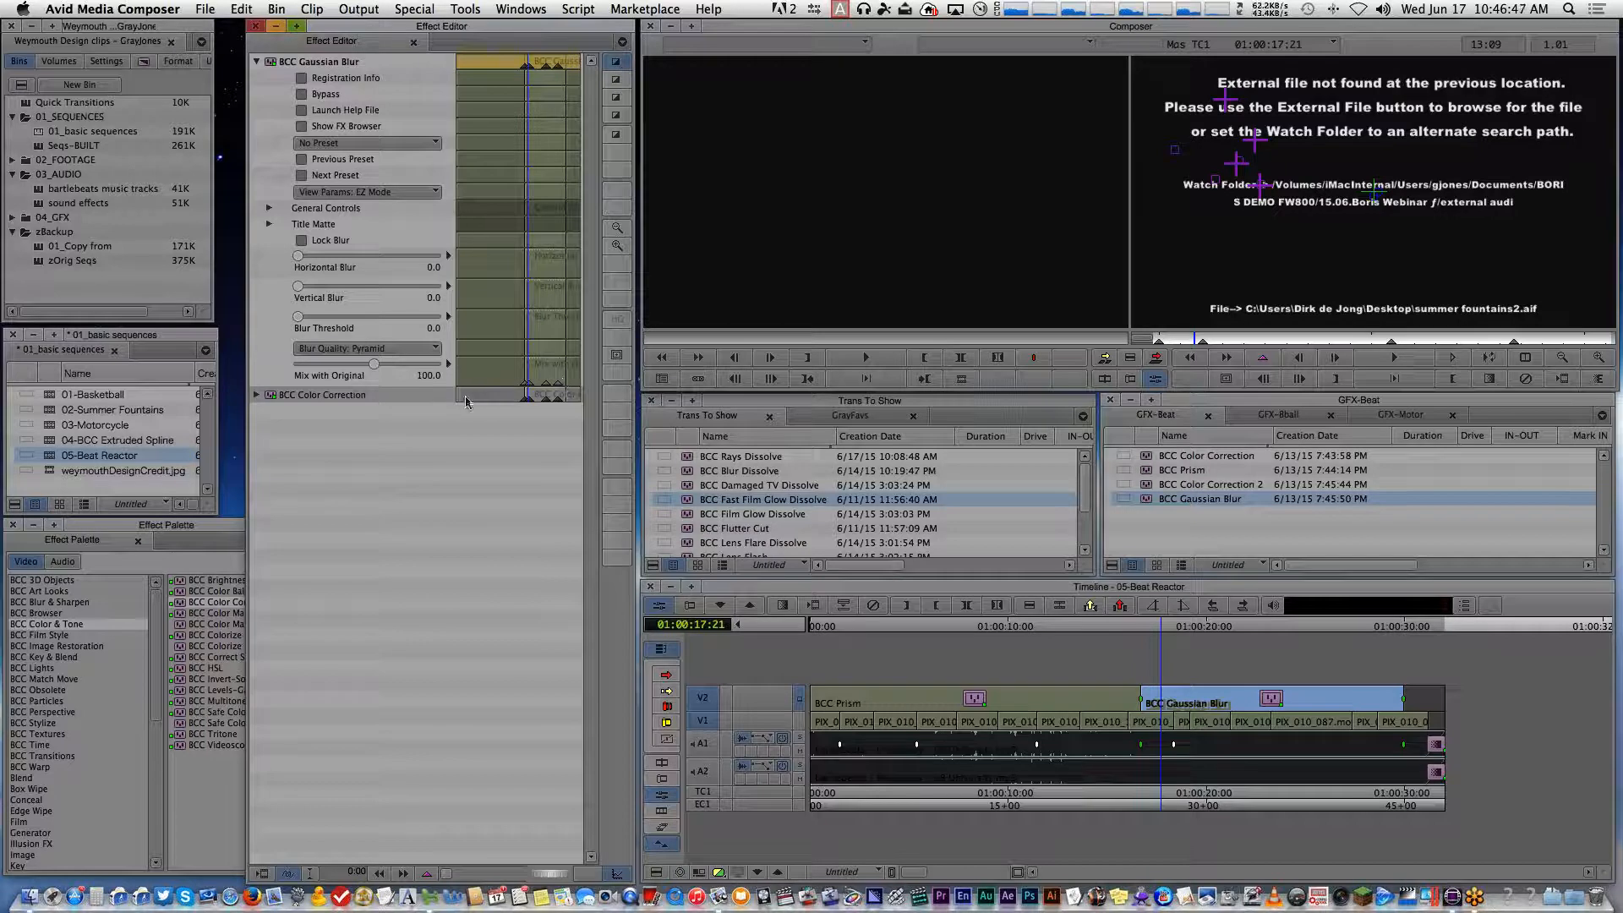
pyautogui.click(364, 192)
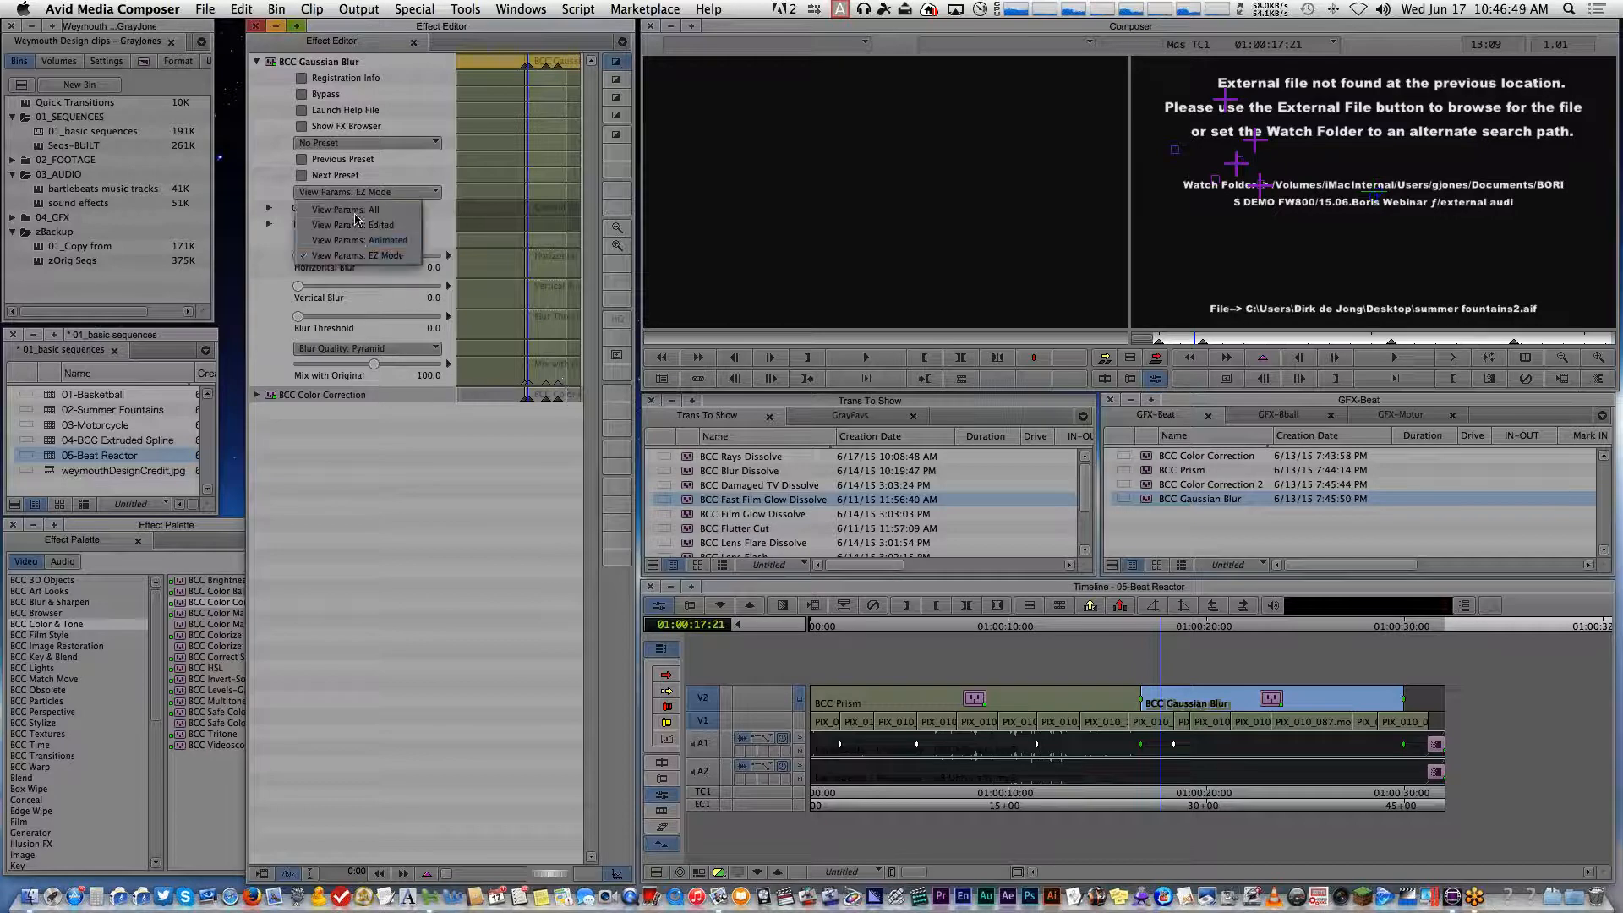
pyautogui.click(359, 222)
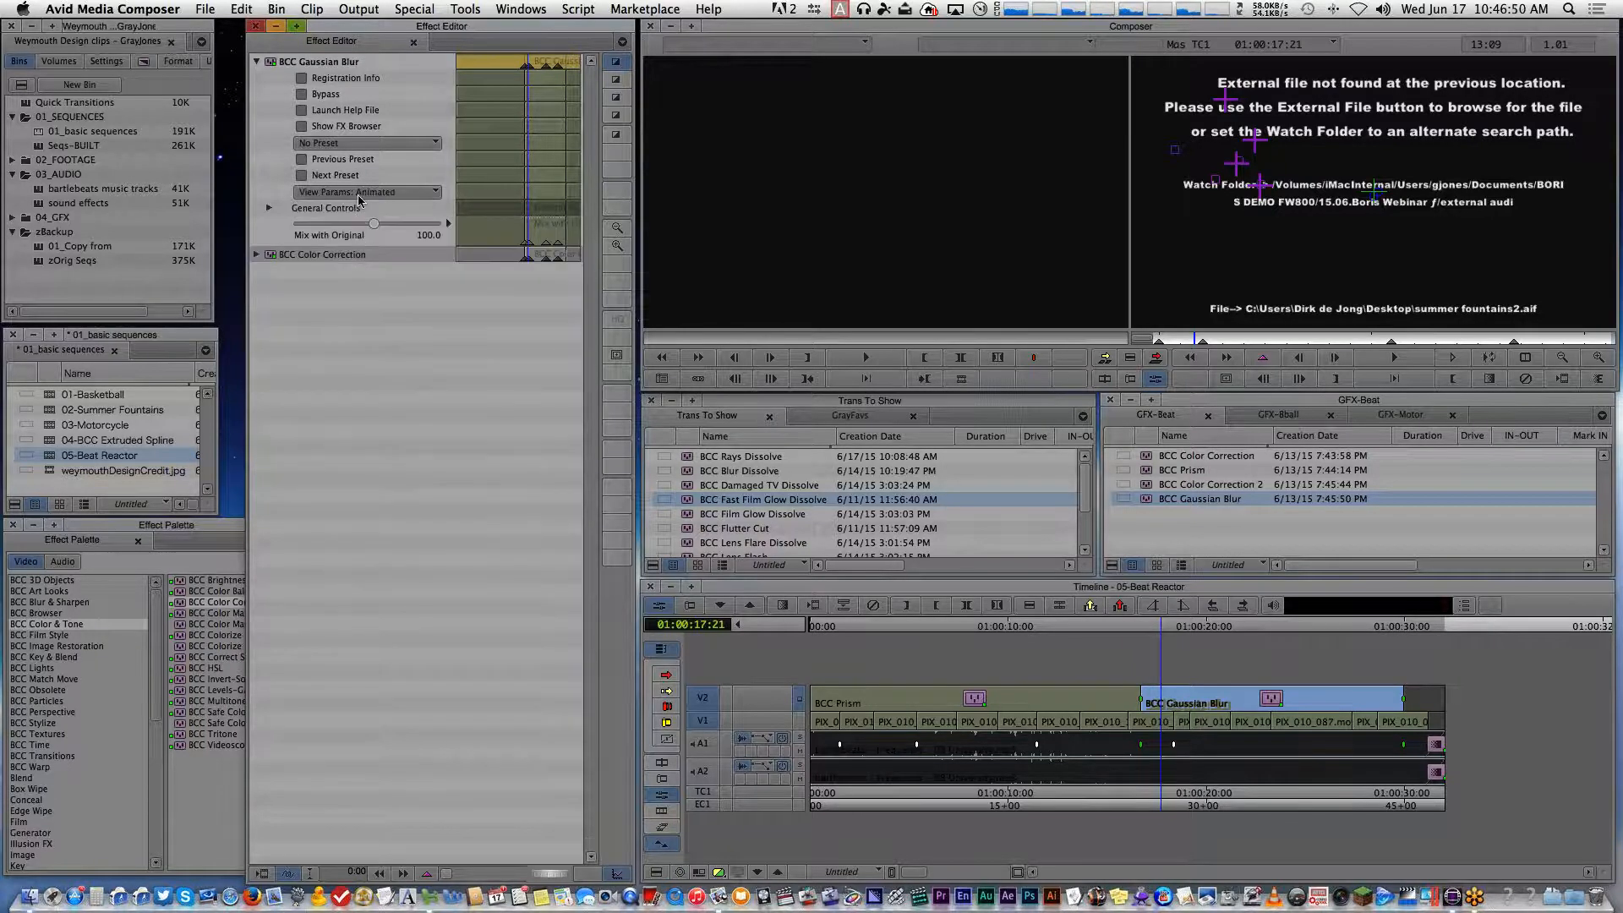
pyautogui.click(359, 193)
pyautogui.click(362, 226)
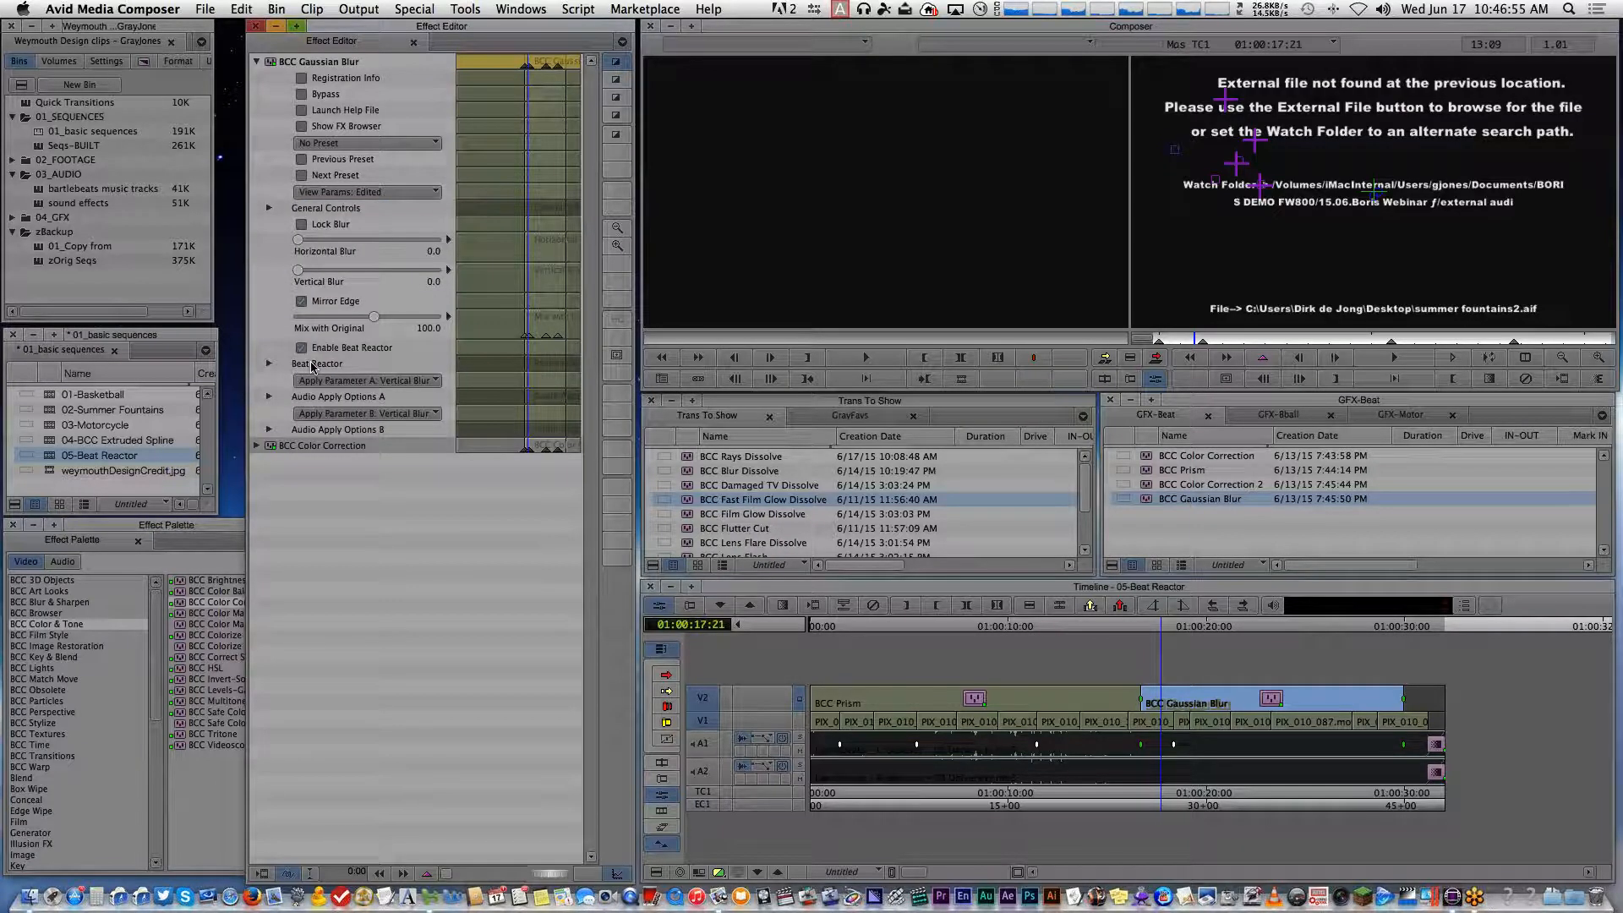
# Show all BCC Gaussian Blur parameters and relink its external audio to summer fountains2.aif in the external audio folder
pyautogui.click(334, 192)
pyautogui.click(336, 210)
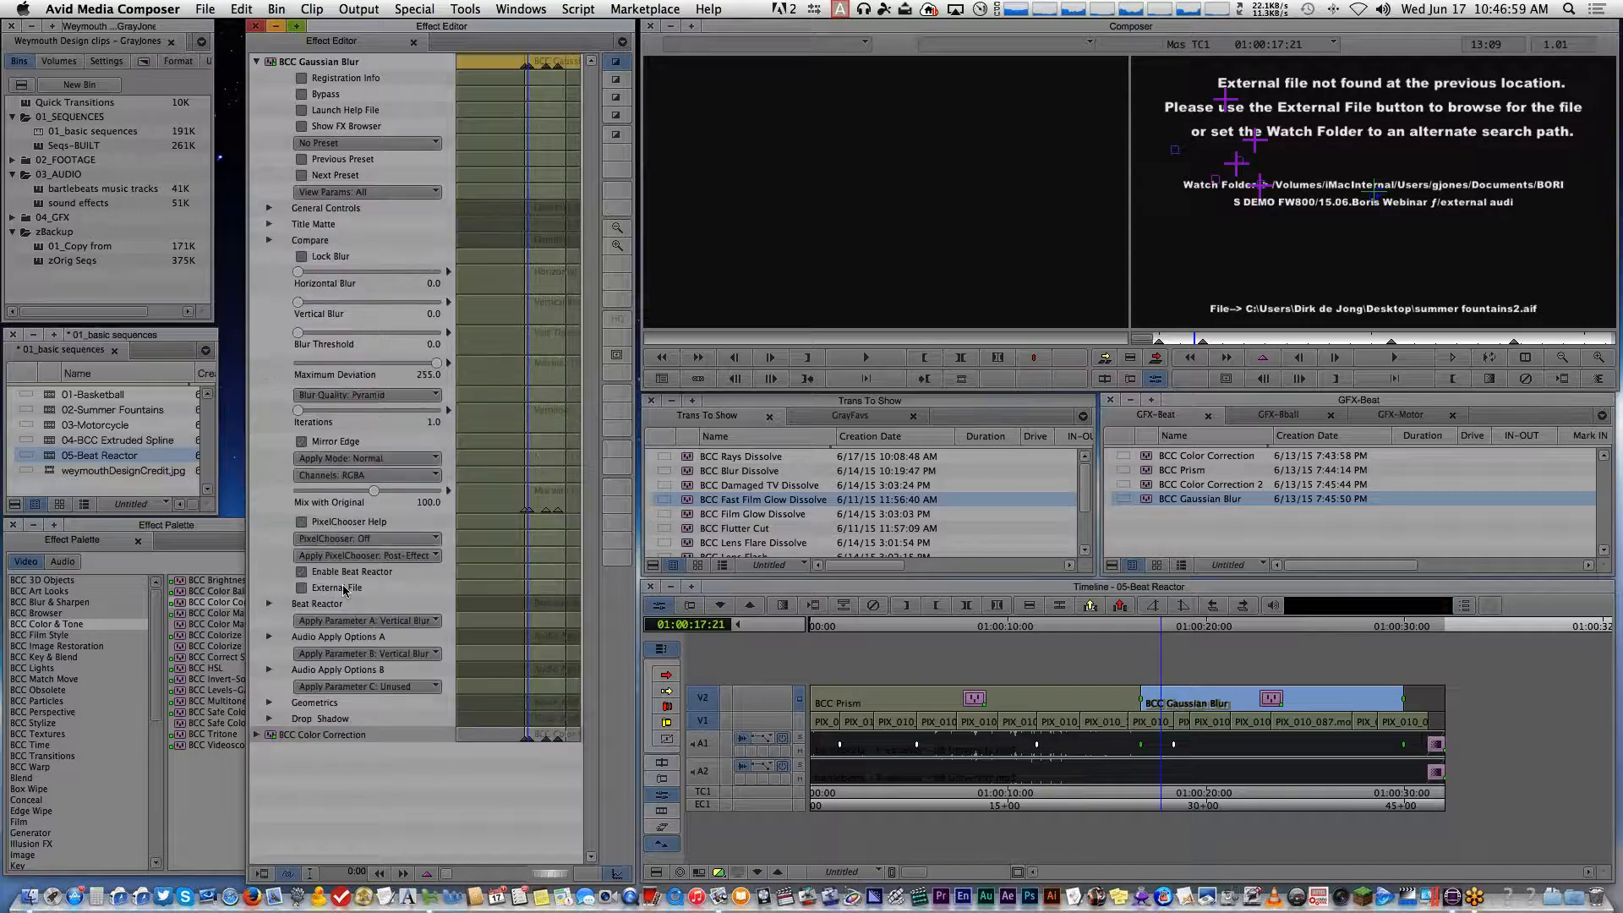
pyautogui.click(303, 589)
pyautogui.click(738, 380)
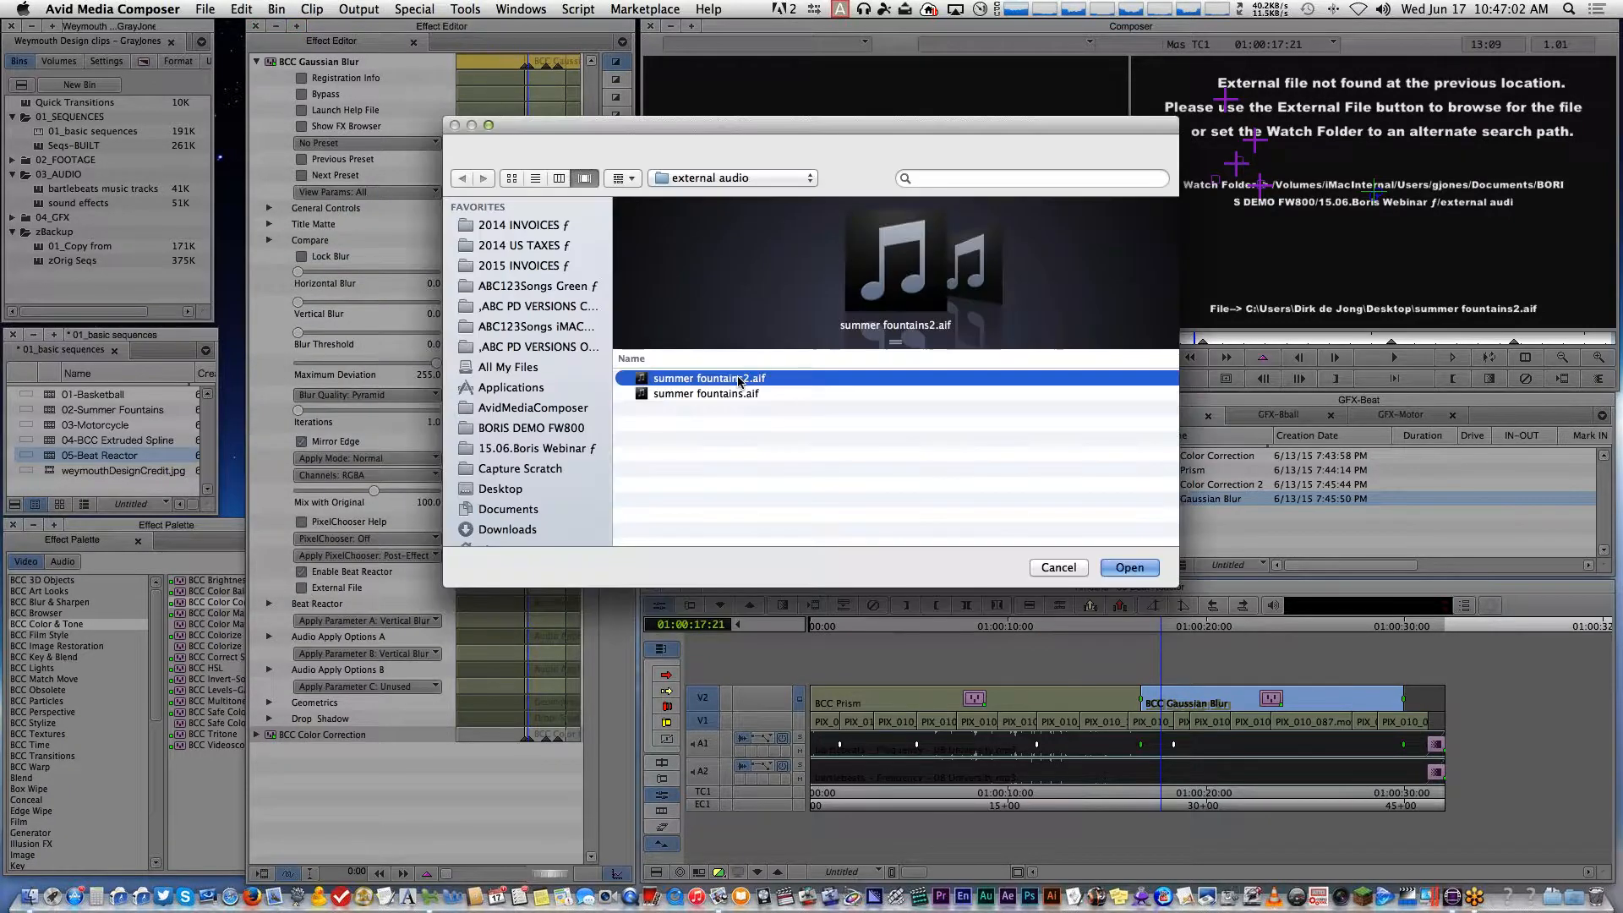
pyautogui.click(1129, 567)
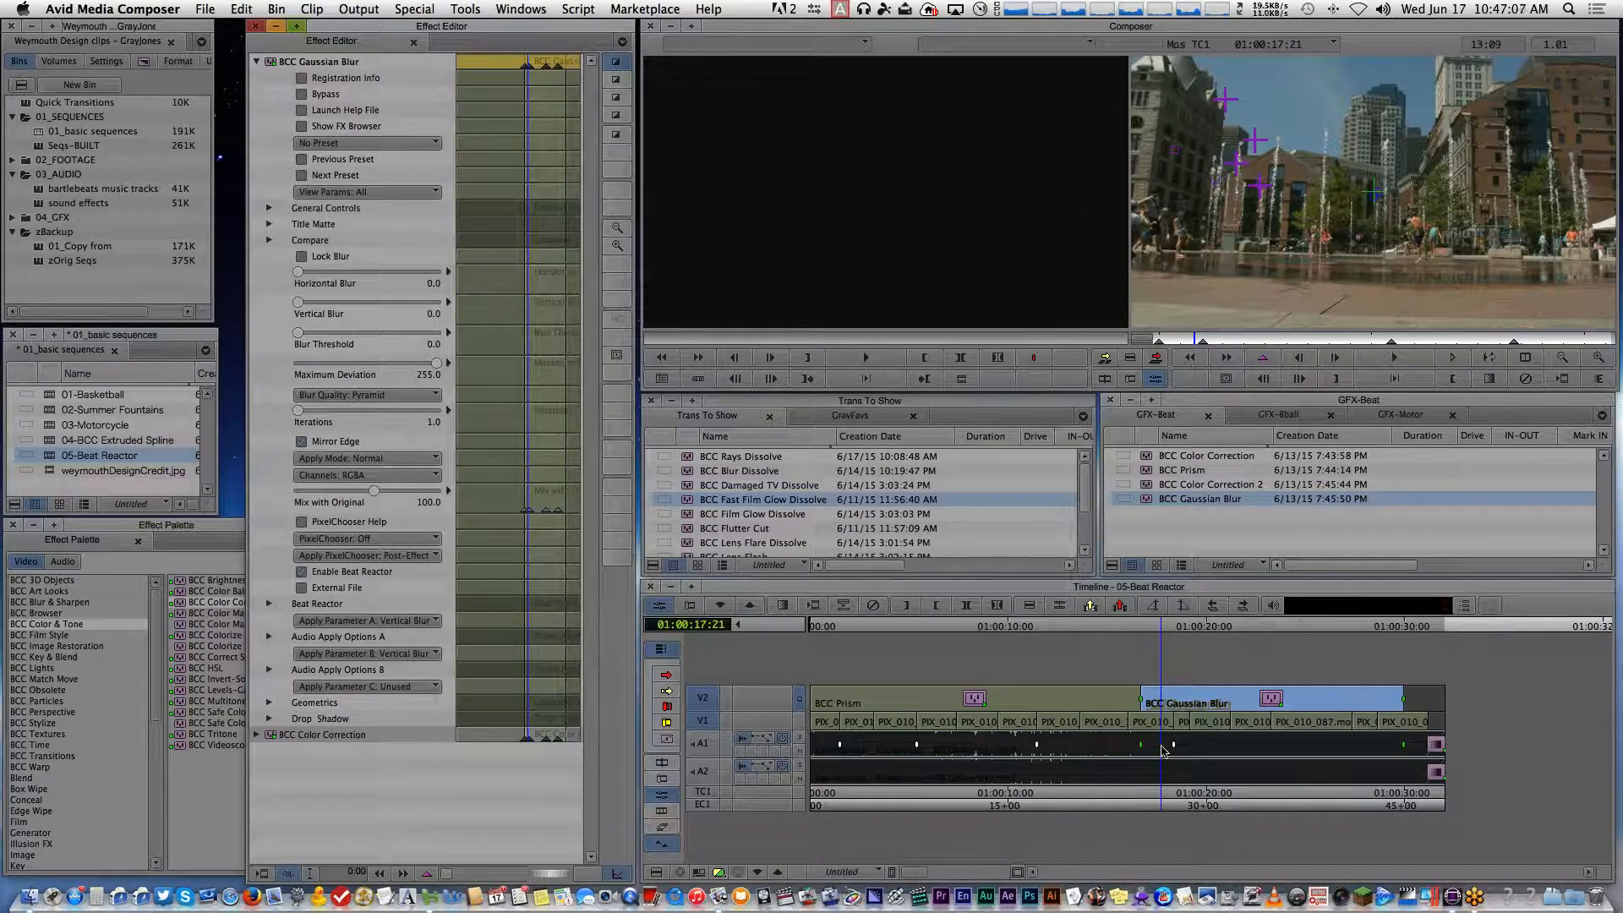
# Scrub back and forth around the marker near 01:00:18:08 to examine how the Gaussian blur reacts to the beat
pyautogui.click(1154, 806)
pyautogui.hotkey('k', 'l')
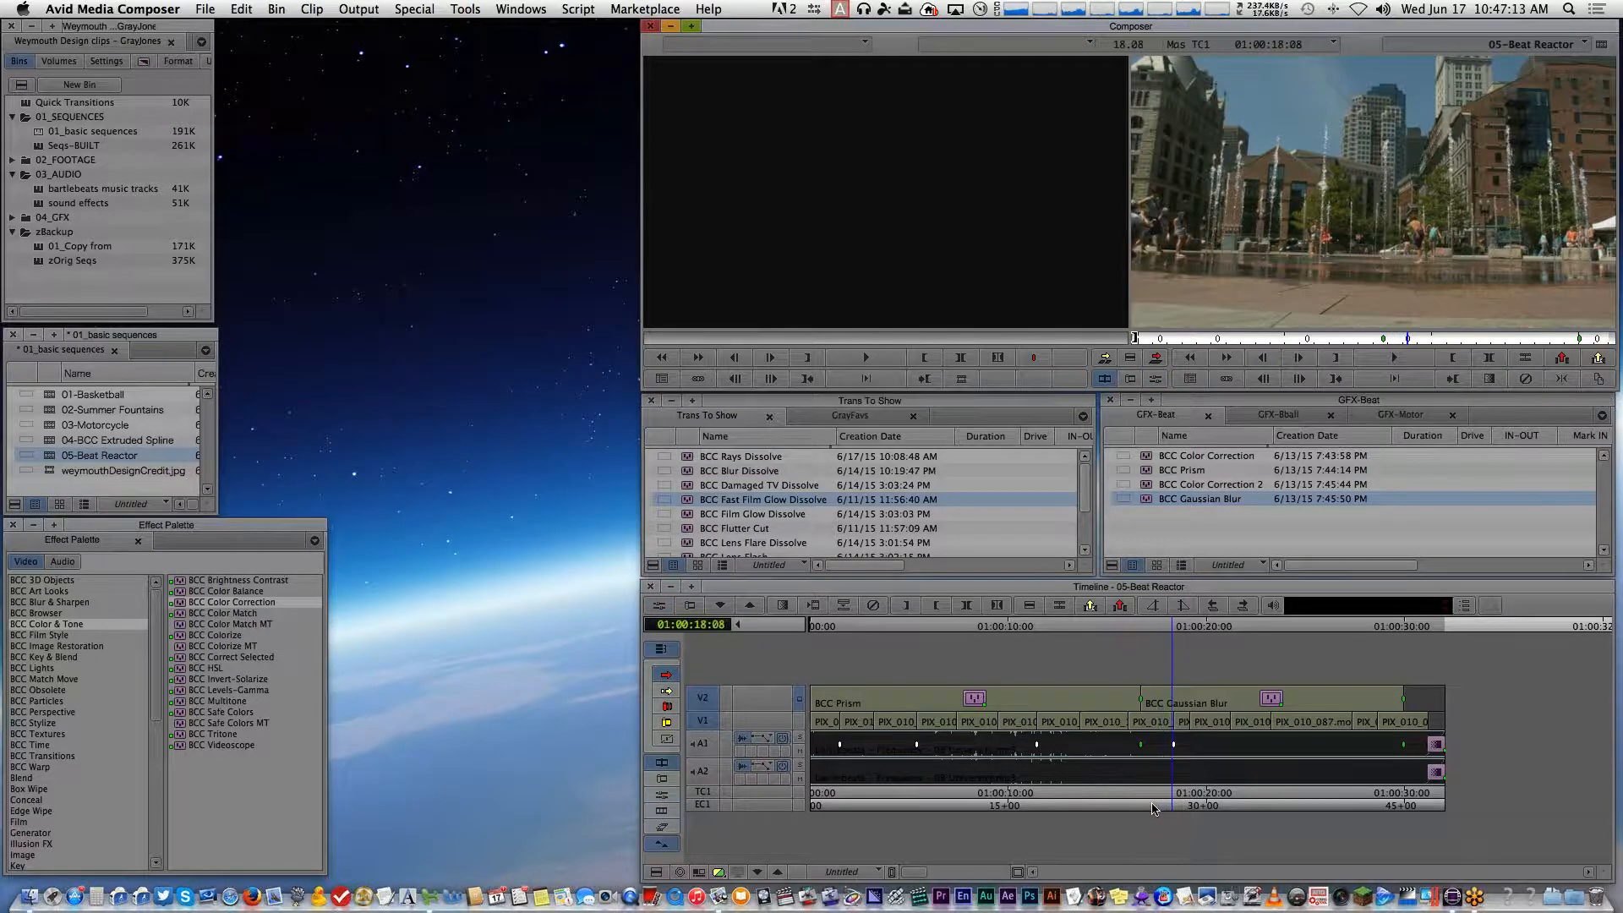
pyautogui.hotkey('k', 'j')
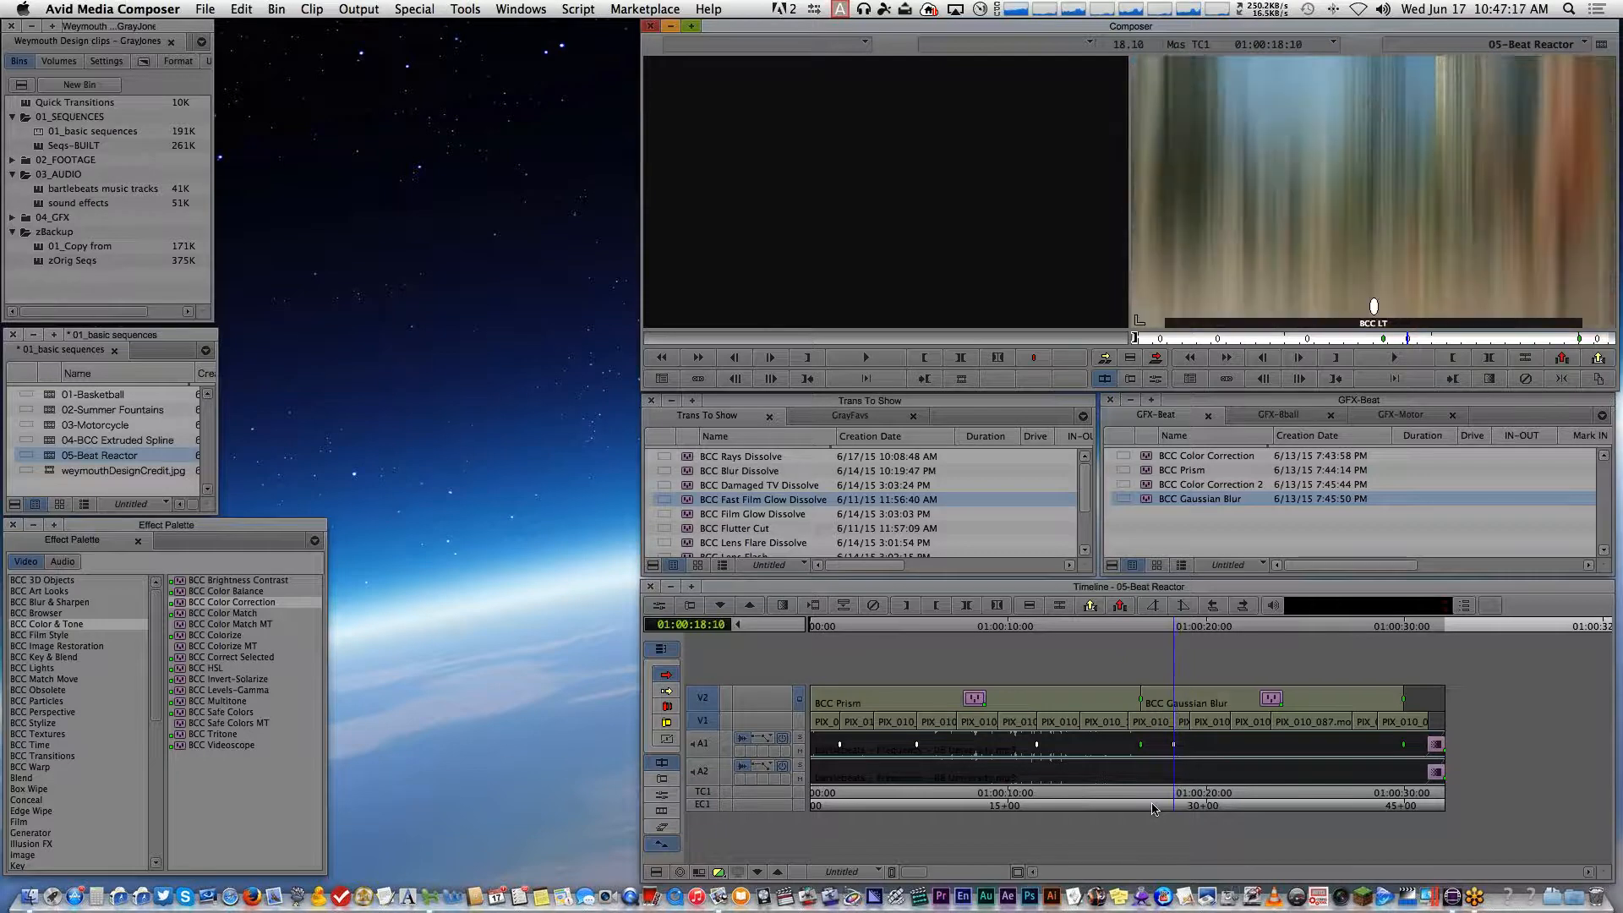
pyautogui.hotkey('k', 'l')
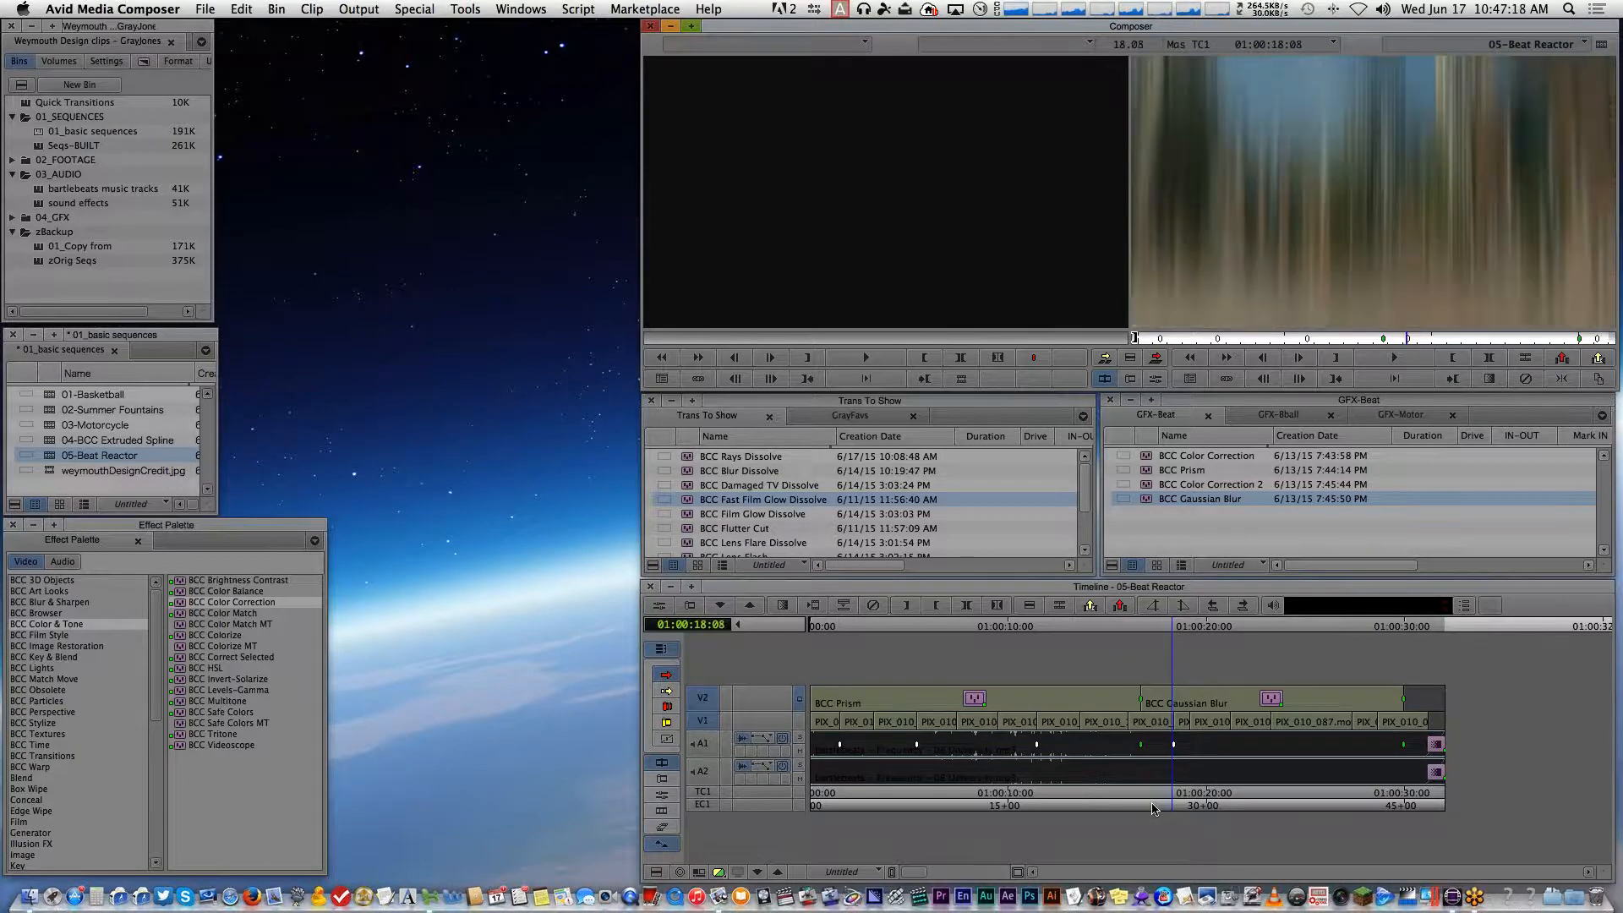
pyautogui.hotkey('k', 'j')
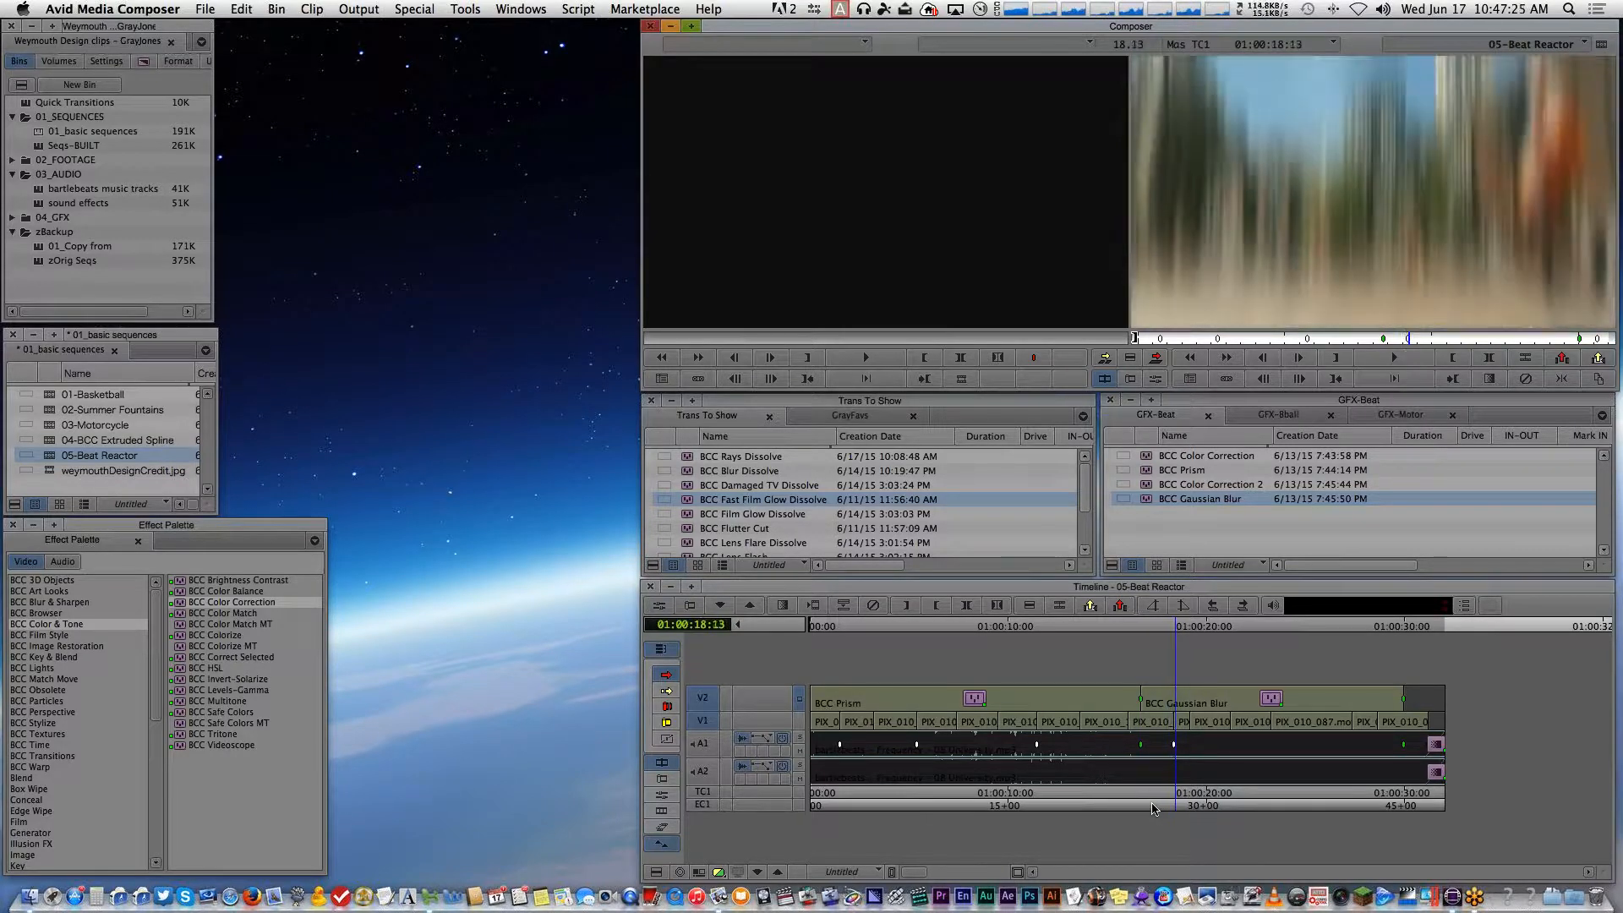
pyautogui.hotkey('k', 'j')
pyautogui.hotkey('k', 'l')
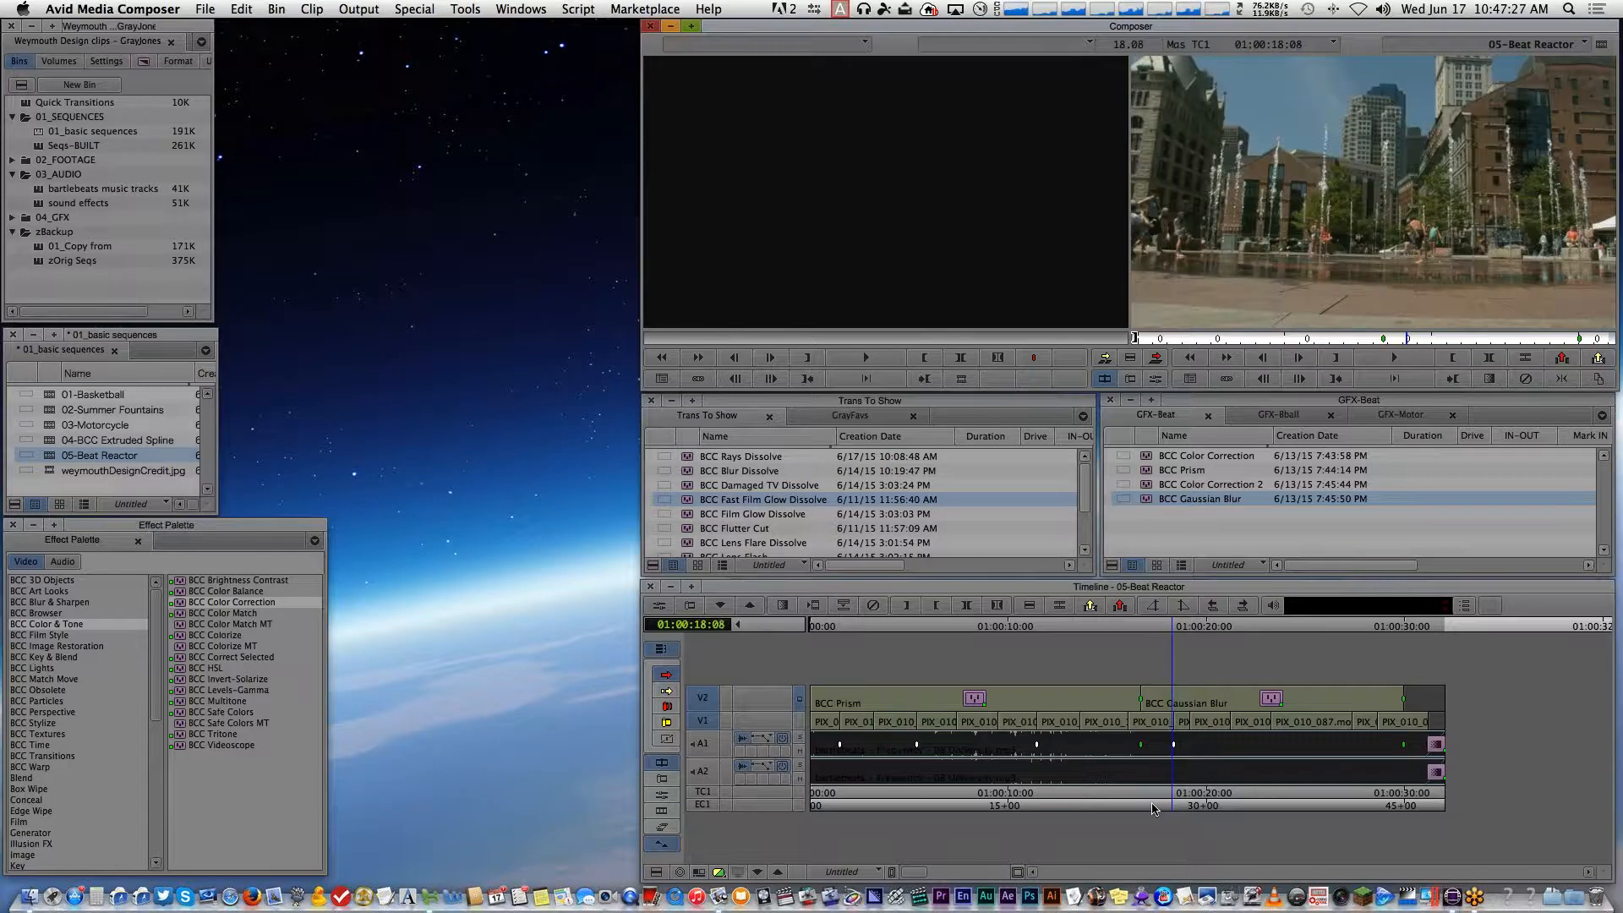
pyautogui.hotkey('k', 'j')
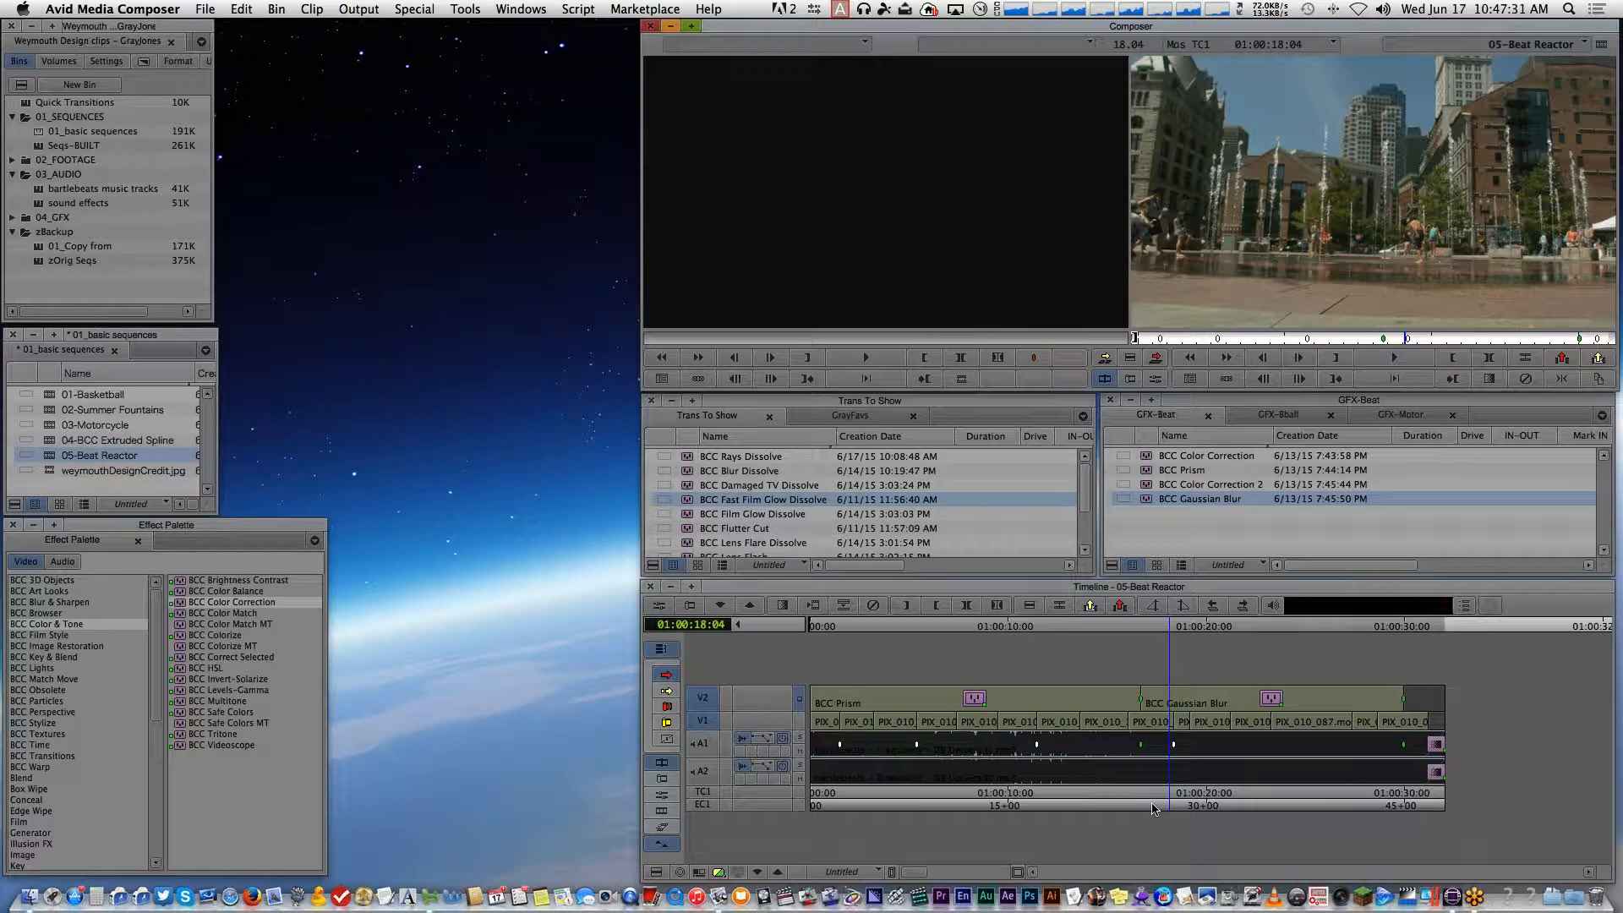
pyautogui.hotkey('k', 'l')
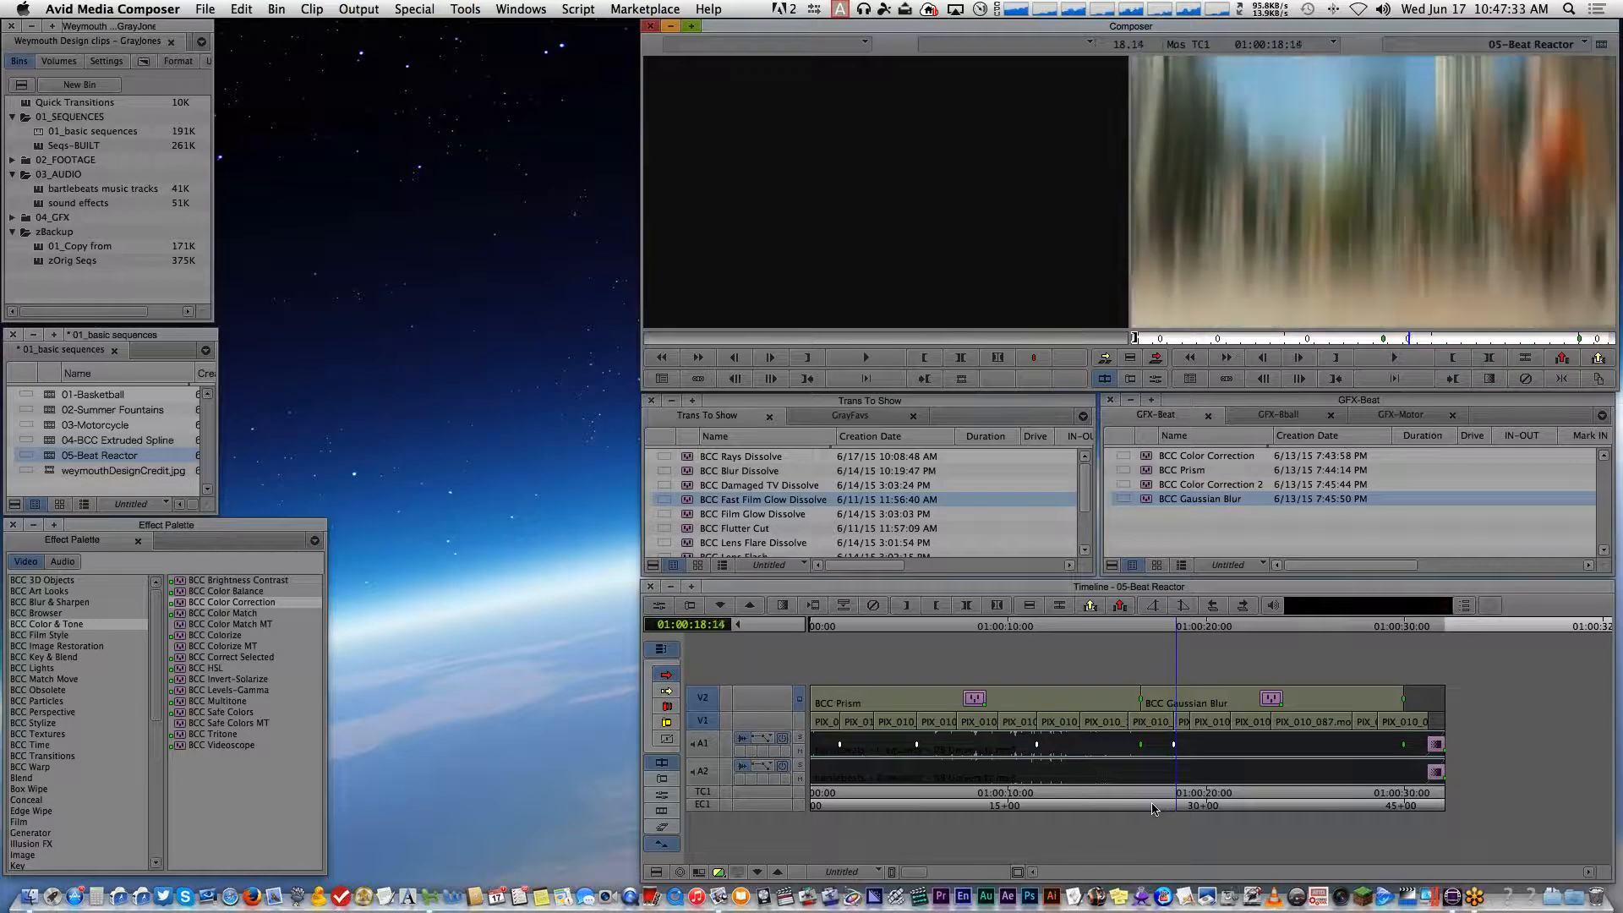
# Open BCC Gaussian Blur on V2 in the Effect Editor and inspect its Mix with Original keyframes through 01:00:22:19
pyautogui.click(658, 605)
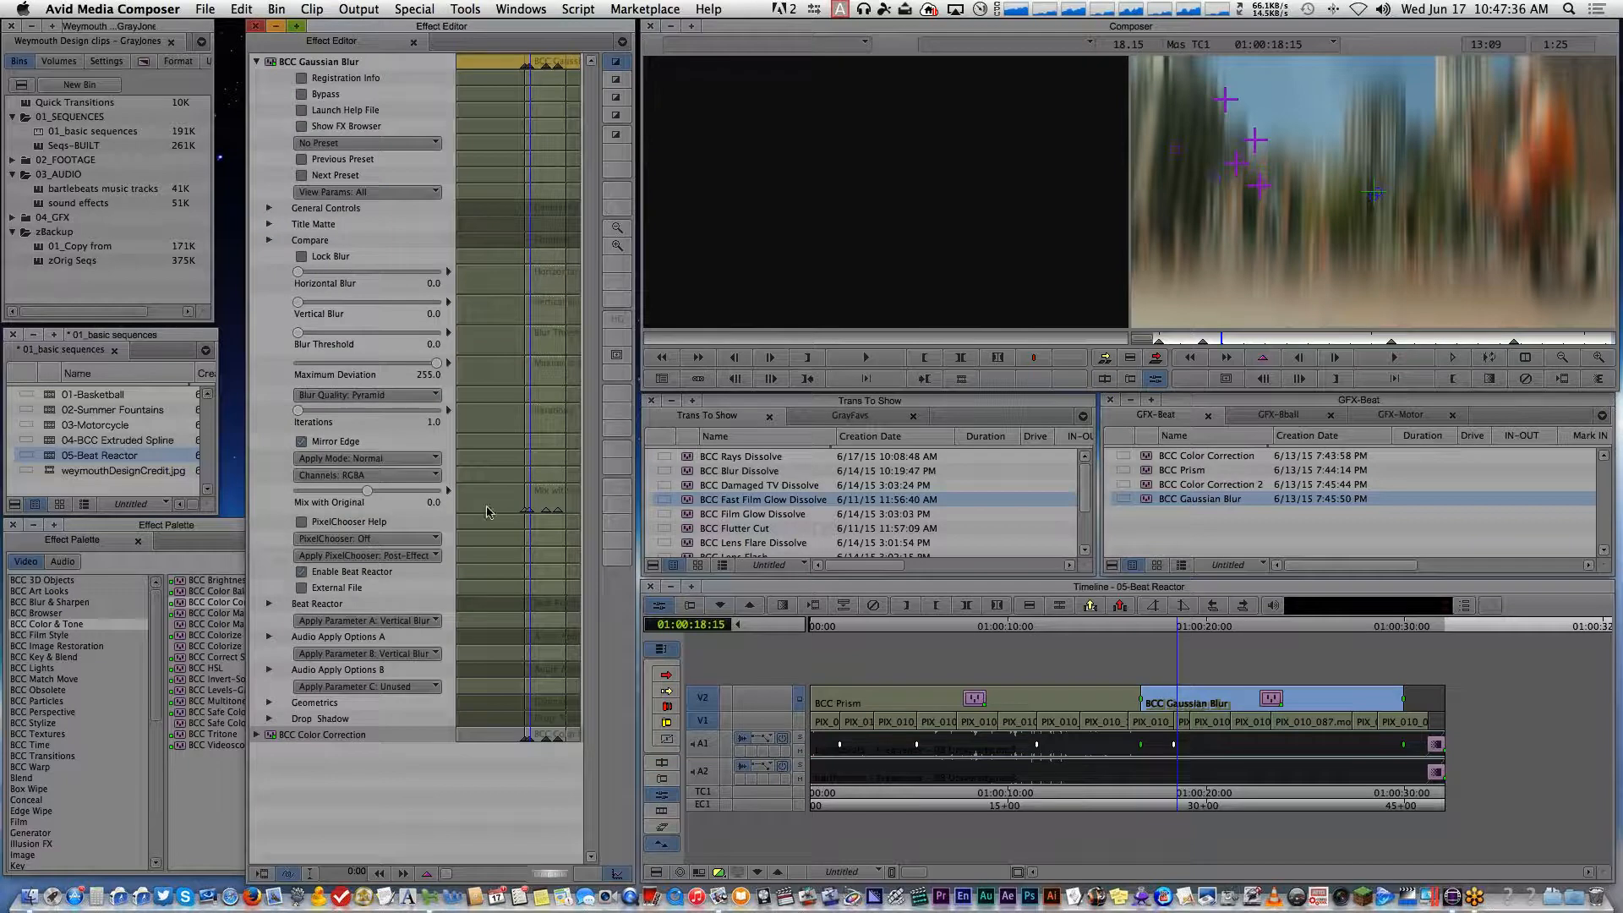
pyautogui.click(528, 505)
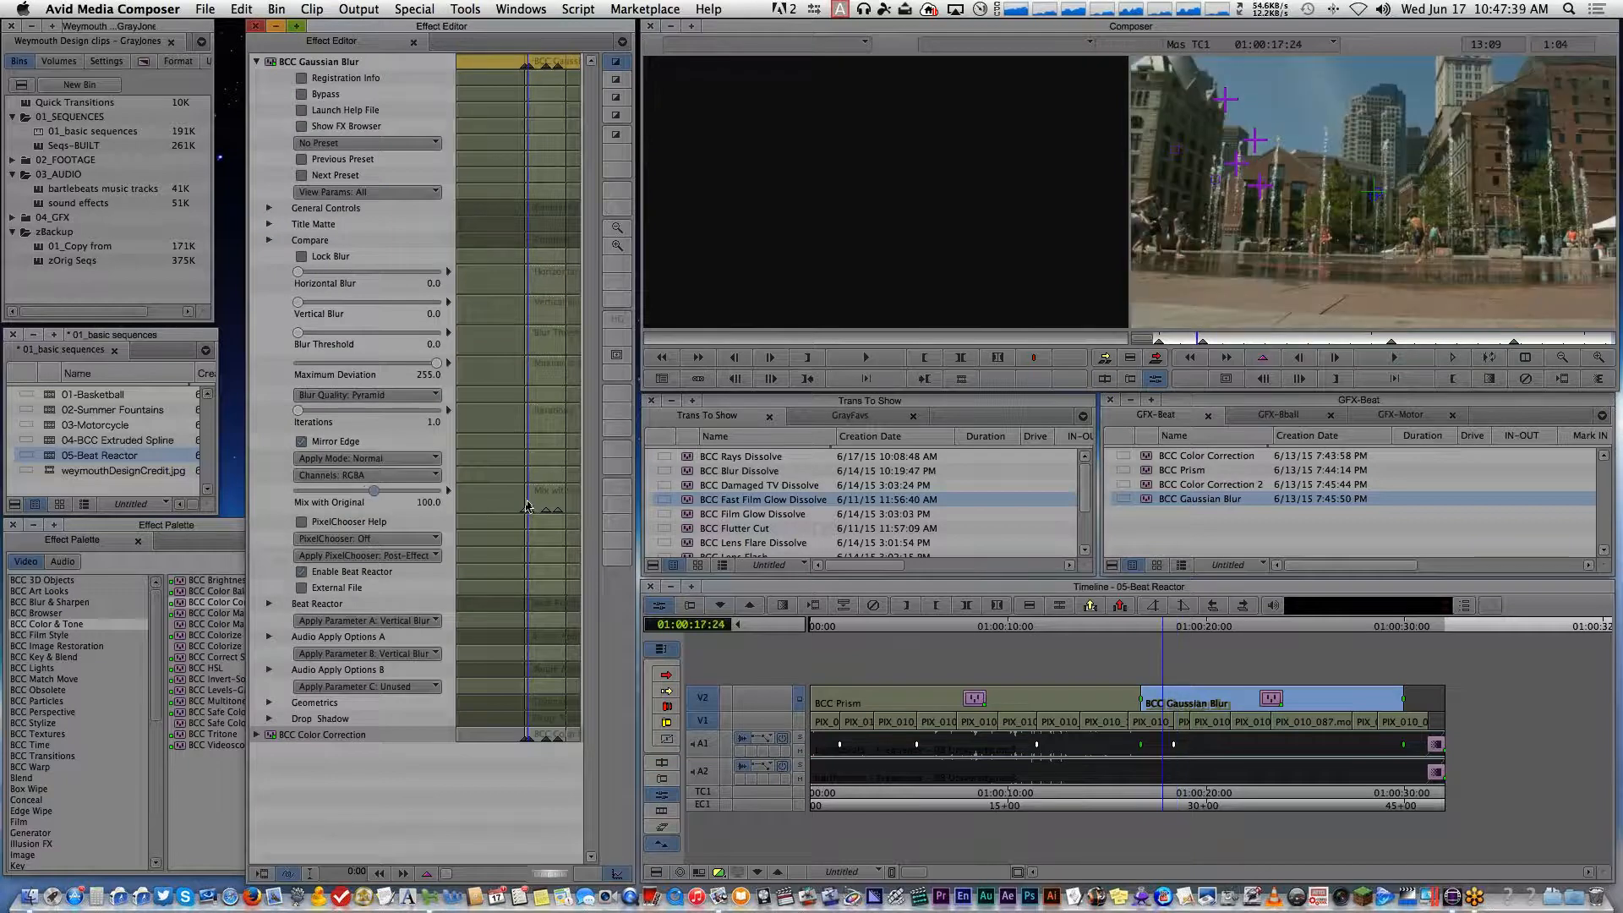
pyautogui.moveTo(528, 506); pyautogui.dragTo(544, 510)
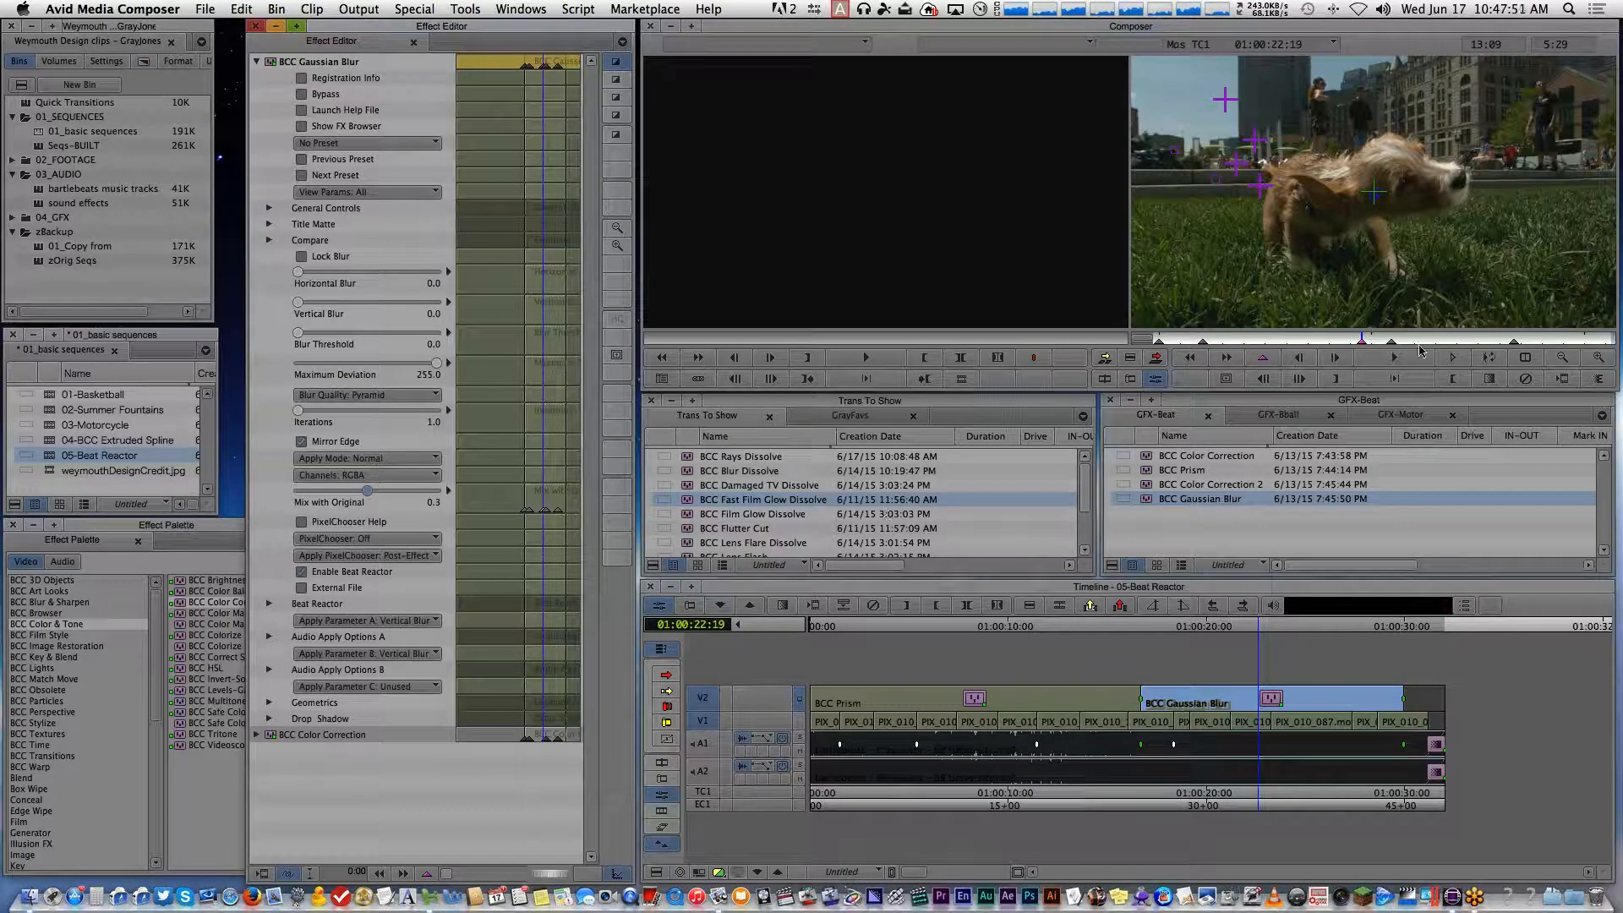
# Play the combined Gaussian blur and color correction section from 01:00:20:09 to about 01:00:28:21
pyautogui.moveTo(1363, 339); pyautogui.dragTo(1283, 341)
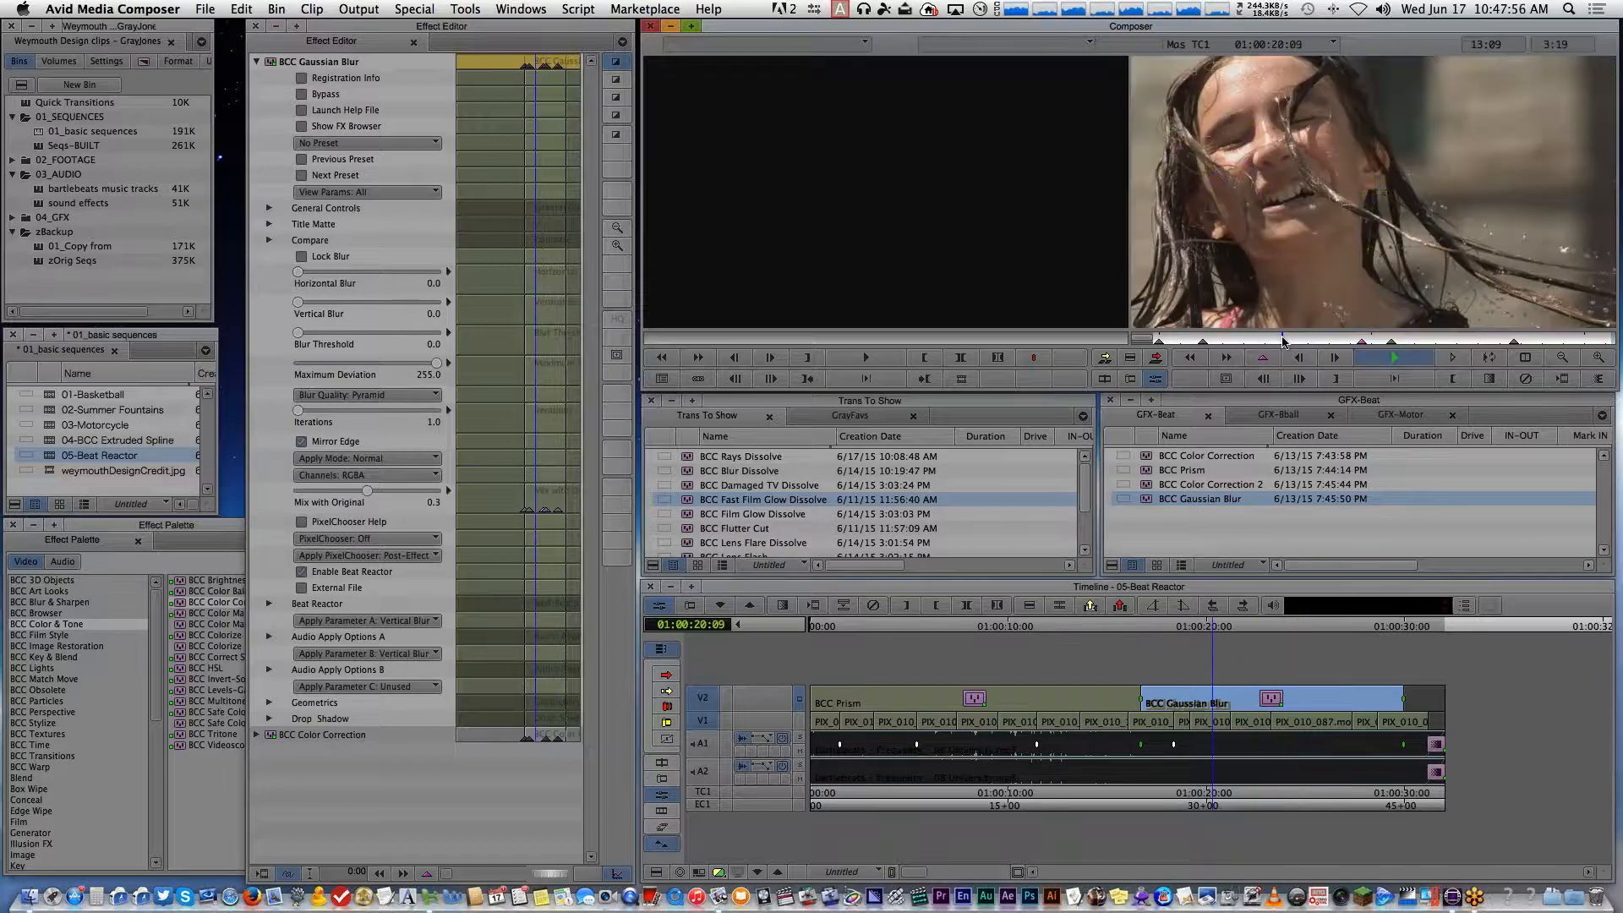
pyautogui.press('space')
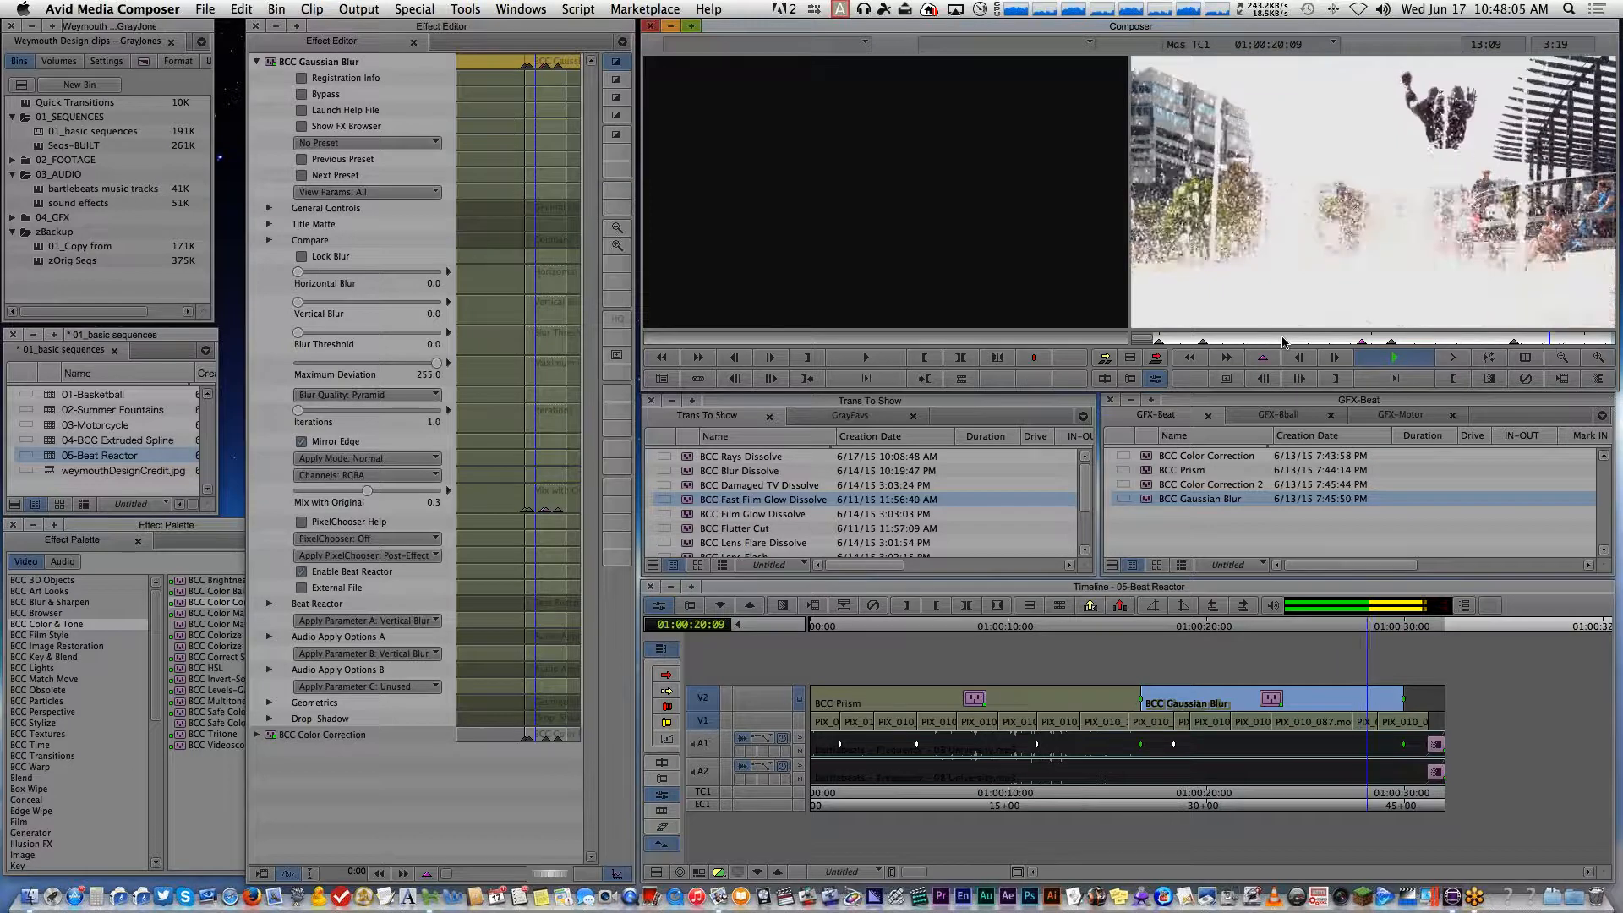
pyautogui.press('space')
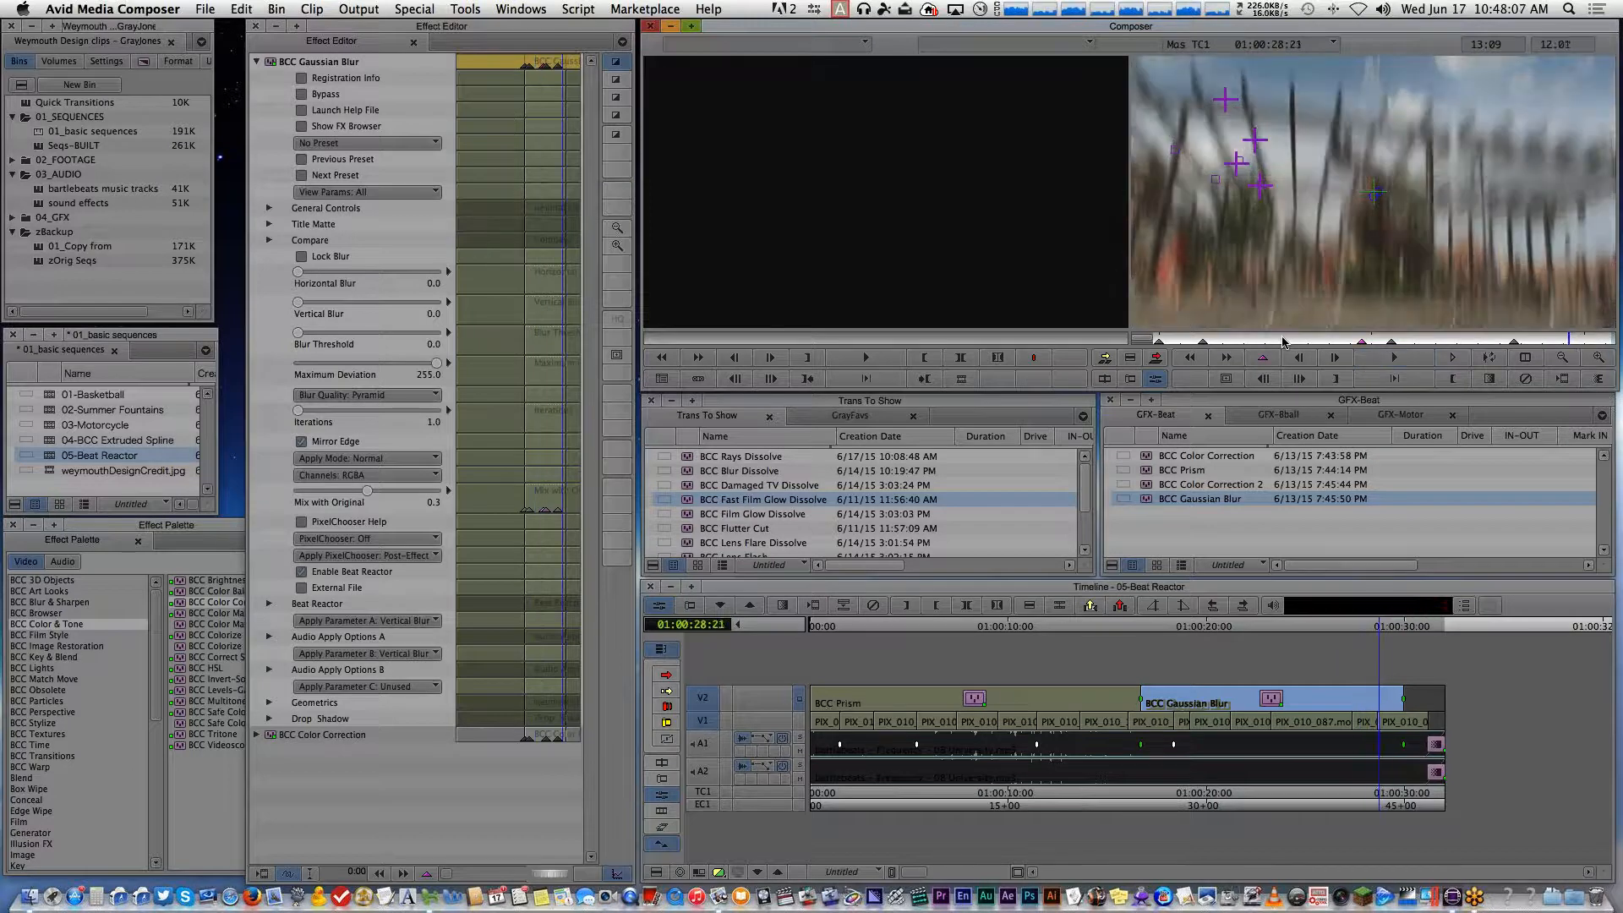
# Move backward frame by frame to 01:00:21:24, examining how the blur and color correction respond to the beat
pyautogui.press('Left')
pyautogui.press('Left')
pyautogui.press('Left')
pyautogui.press('Left')
pyautogui.press('Left')
pyautogui.press('Left')
pyautogui.press('Left')
pyautogui.press('Left')
pyautogui.press('Left')
pyautogui.press('Left')
pyautogui.press('Left')
pyautogui.press('Left')
pyautogui.press('Left')
pyautogui.press('Left')
pyautogui.press('Left')
pyautogui.press('Left')
pyautogui.press('Left')
pyautogui.press('Left')
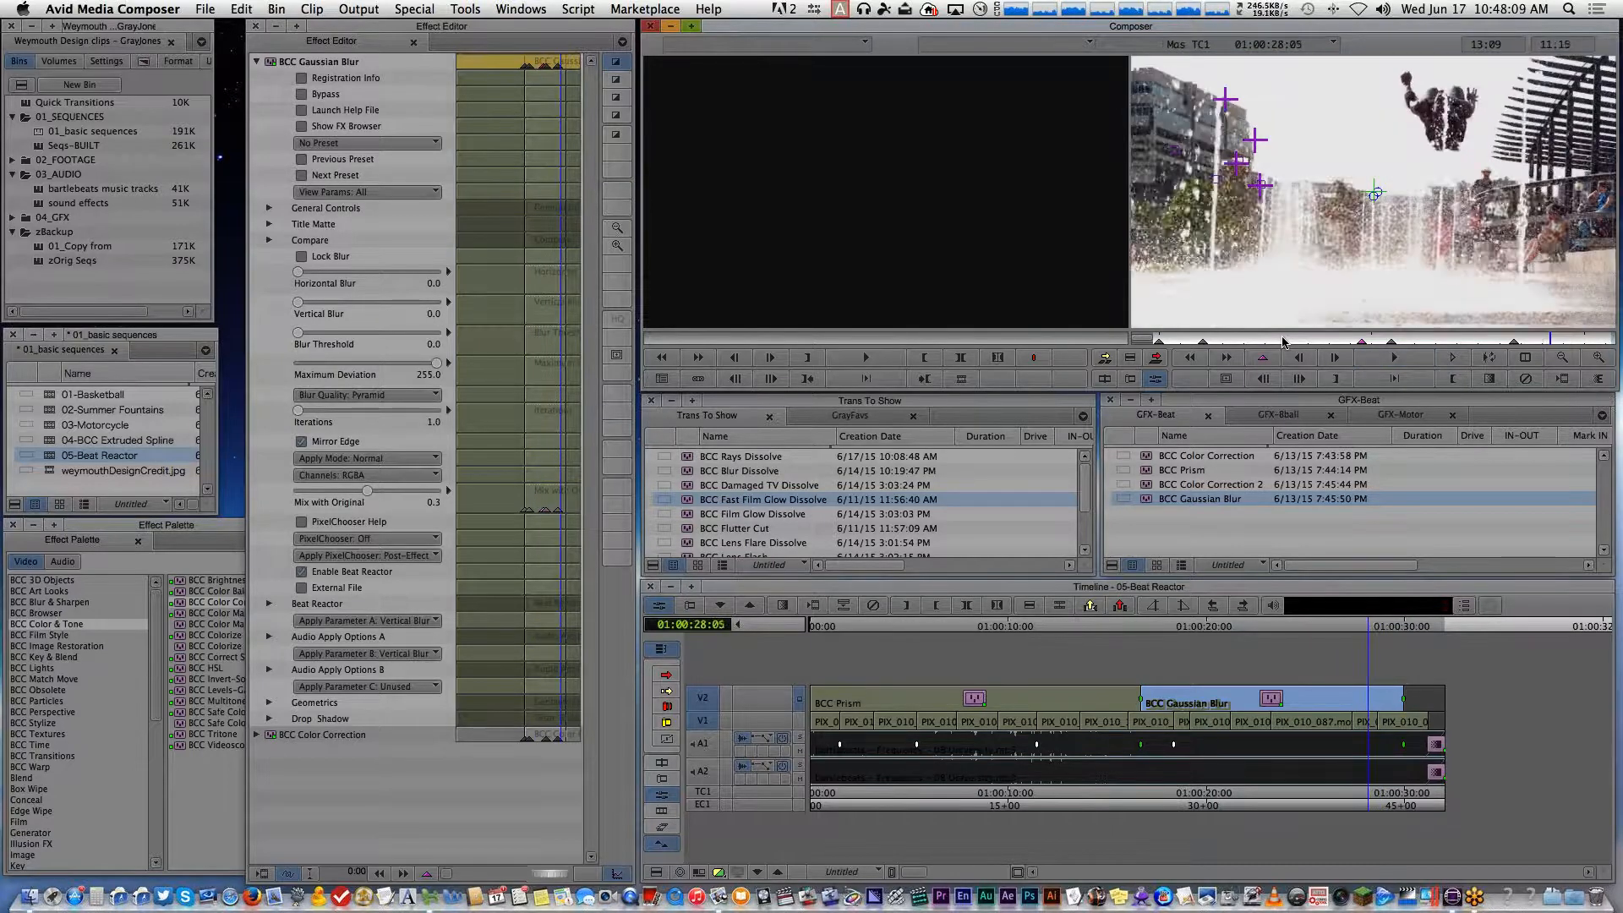
pyautogui.press('Left')
pyautogui.press('Left')
pyautogui.press('Left')
pyautogui.press('Left')
pyautogui.press('Left')
pyautogui.press('Left')
pyautogui.press('Left')
pyautogui.press('Left')
pyautogui.press('Left')
pyautogui.press('Left')
pyautogui.press('Left')
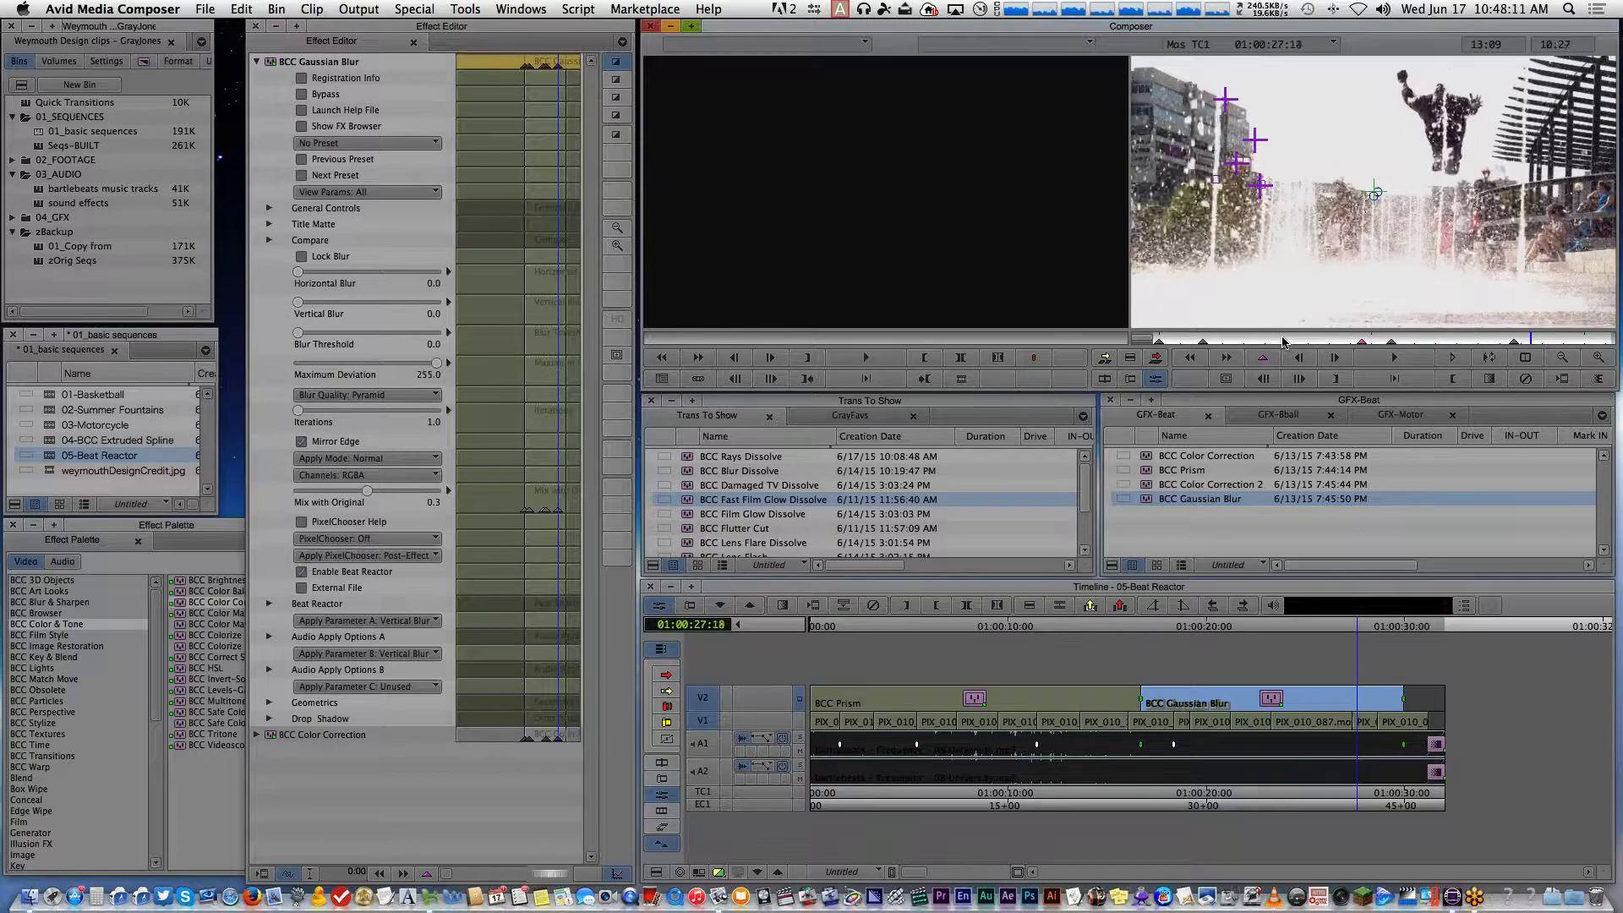
pyautogui.press('Left')
pyautogui.press('Left')
pyautogui.press('Left')
pyautogui.press('Left')
pyautogui.press('Left')
pyautogui.press('Left')
pyautogui.press('Left')
pyautogui.press('Left')
pyautogui.press('Left')
pyautogui.press('Left')
pyautogui.press('Left')
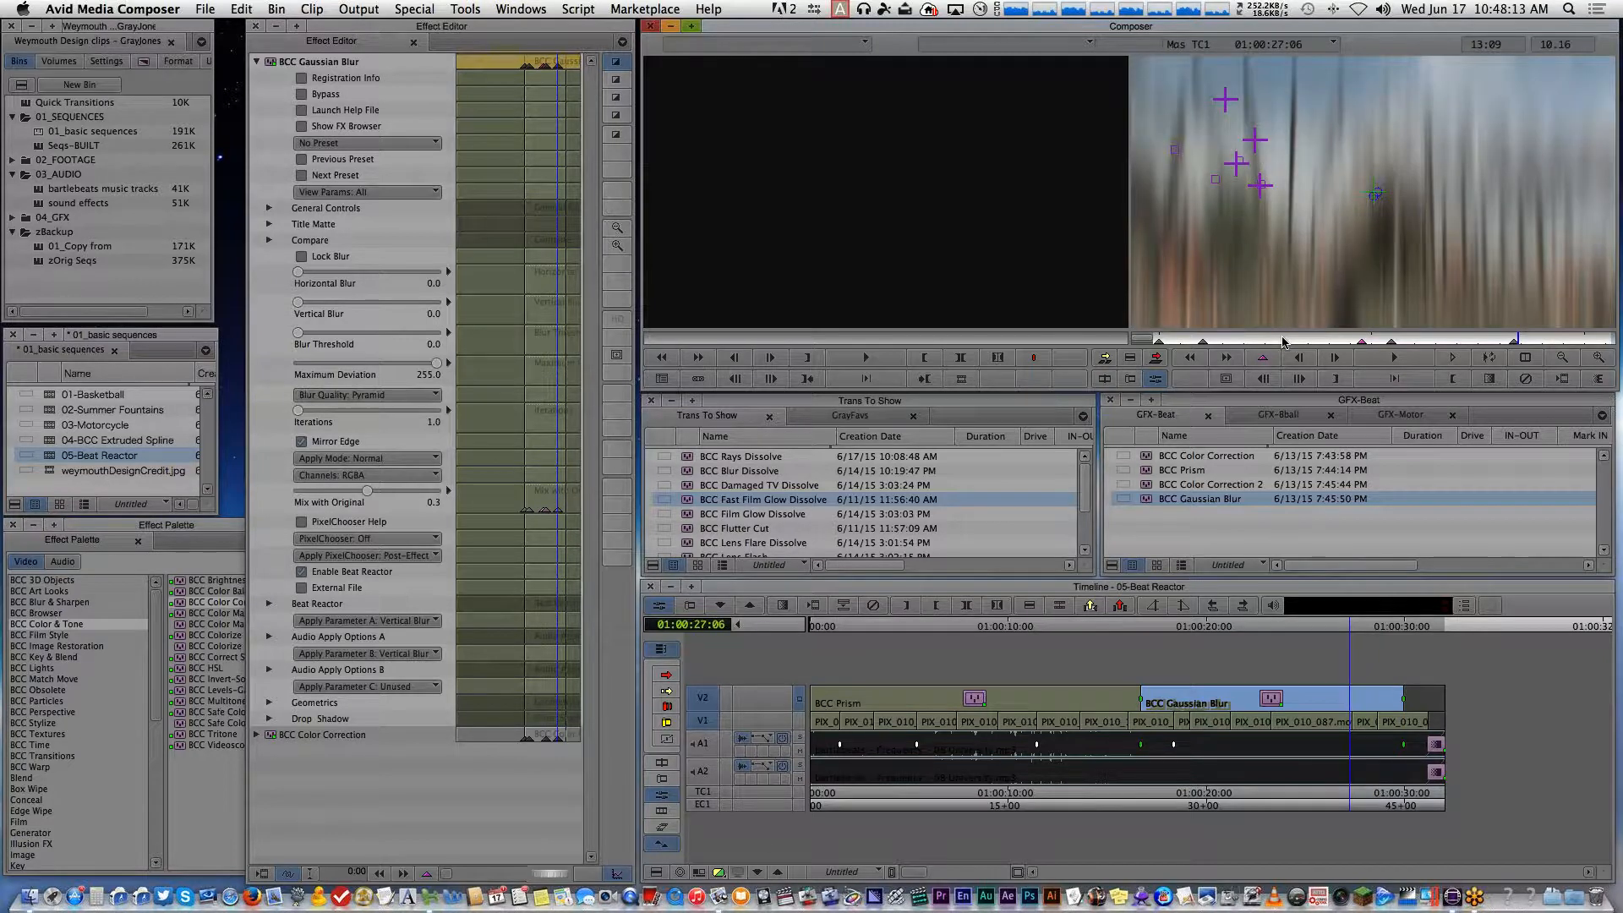
pyautogui.press('Left')
pyautogui.press('Left')
pyautogui.press('Left')
pyautogui.press('Left')
pyautogui.press('Left')
pyautogui.press('Left')
pyautogui.press('Left')
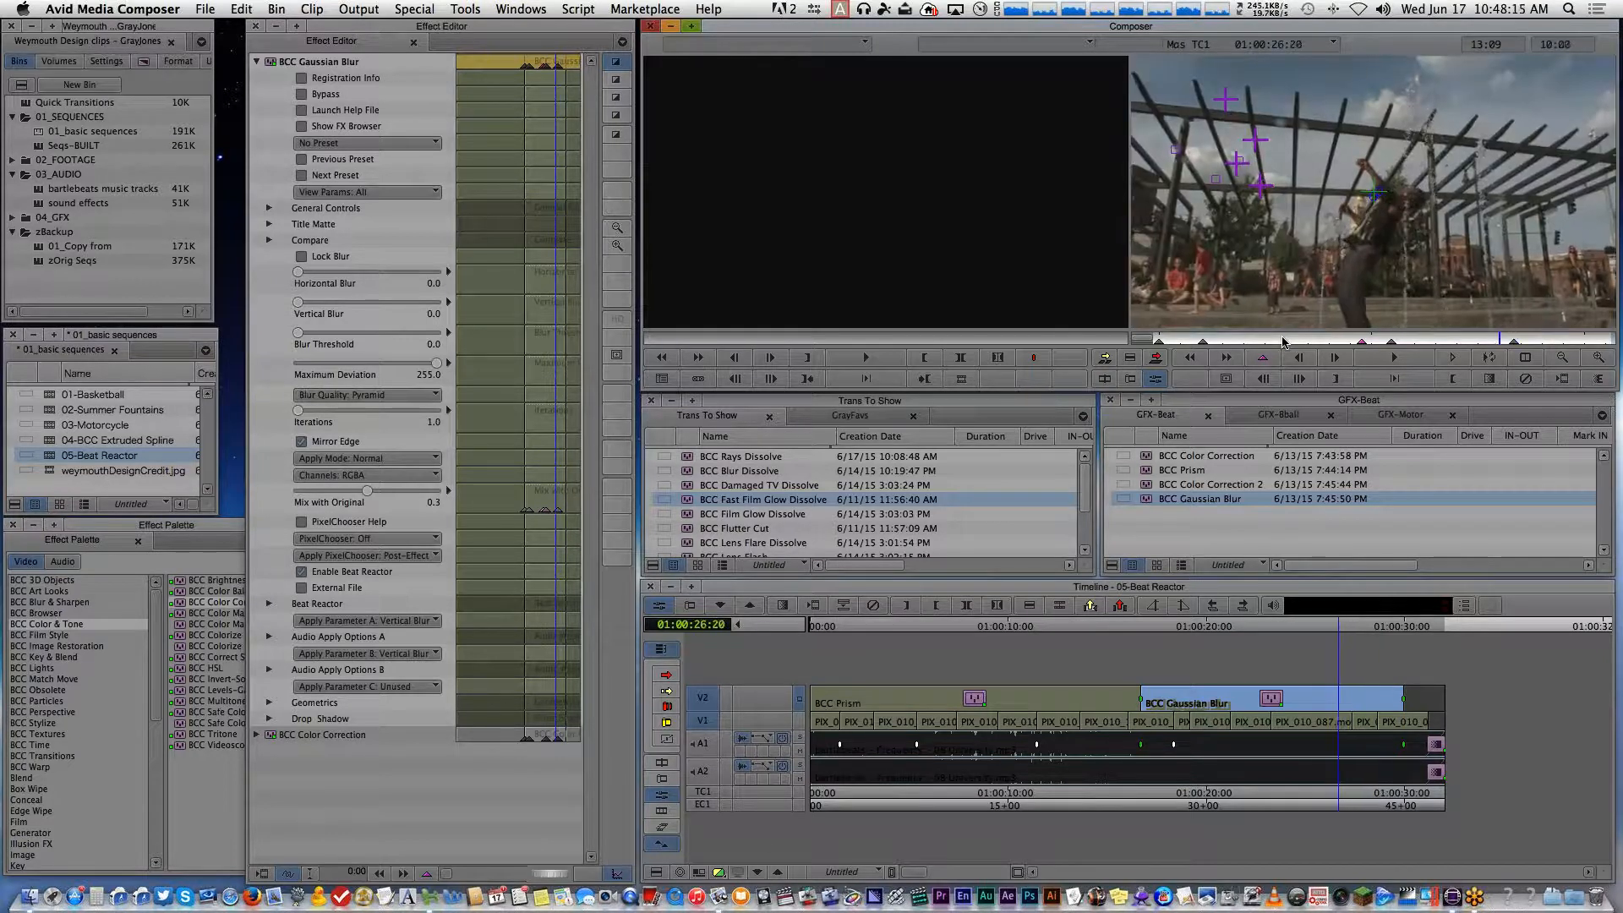
pyautogui.press('Left')
pyautogui.press('Left')
pyautogui.press('Left')
pyautogui.press('Left')
pyautogui.press('Left')
pyautogui.press('Left')
pyautogui.press('Left')
pyautogui.press('Left')
pyautogui.press('Left')
pyautogui.press('Left')
pyautogui.press('Left')
pyautogui.press('Left')
pyautogui.press('Left')
pyautogui.press('Left')
pyautogui.press('Left')
pyautogui.press('Left')
pyautogui.press('Left')
pyautogui.press('Left')
pyautogui.press('Left')
pyautogui.press('Left')
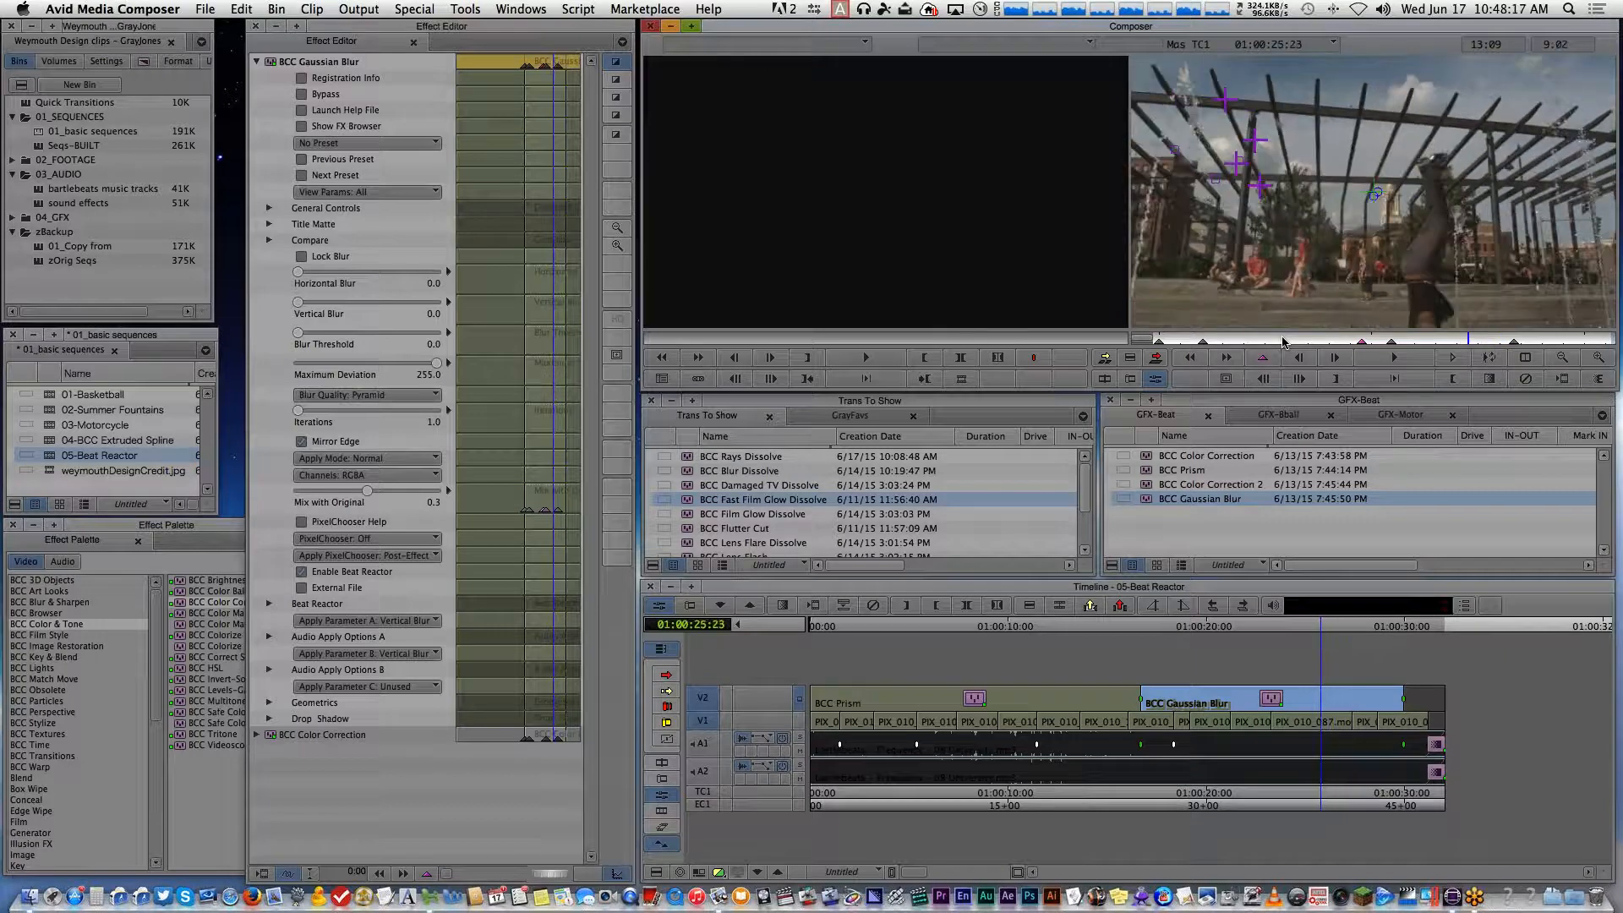
pyautogui.press('Left')
pyautogui.press('Left')
pyautogui.press('Left')
pyautogui.press('Left')
pyautogui.press('Left')
pyautogui.press('Left')
pyautogui.press('Left')
pyautogui.press('Left')
pyautogui.press('Left')
pyautogui.press('Left')
pyautogui.press('Left')
pyautogui.press('Left')
pyautogui.press('Left')
pyautogui.press('Left')
pyautogui.press('Left')
pyautogui.press('Left')
pyautogui.press('Left')
pyautogui.press('Left')
pyautogui.press('Left')
pyautogui.press('Left')
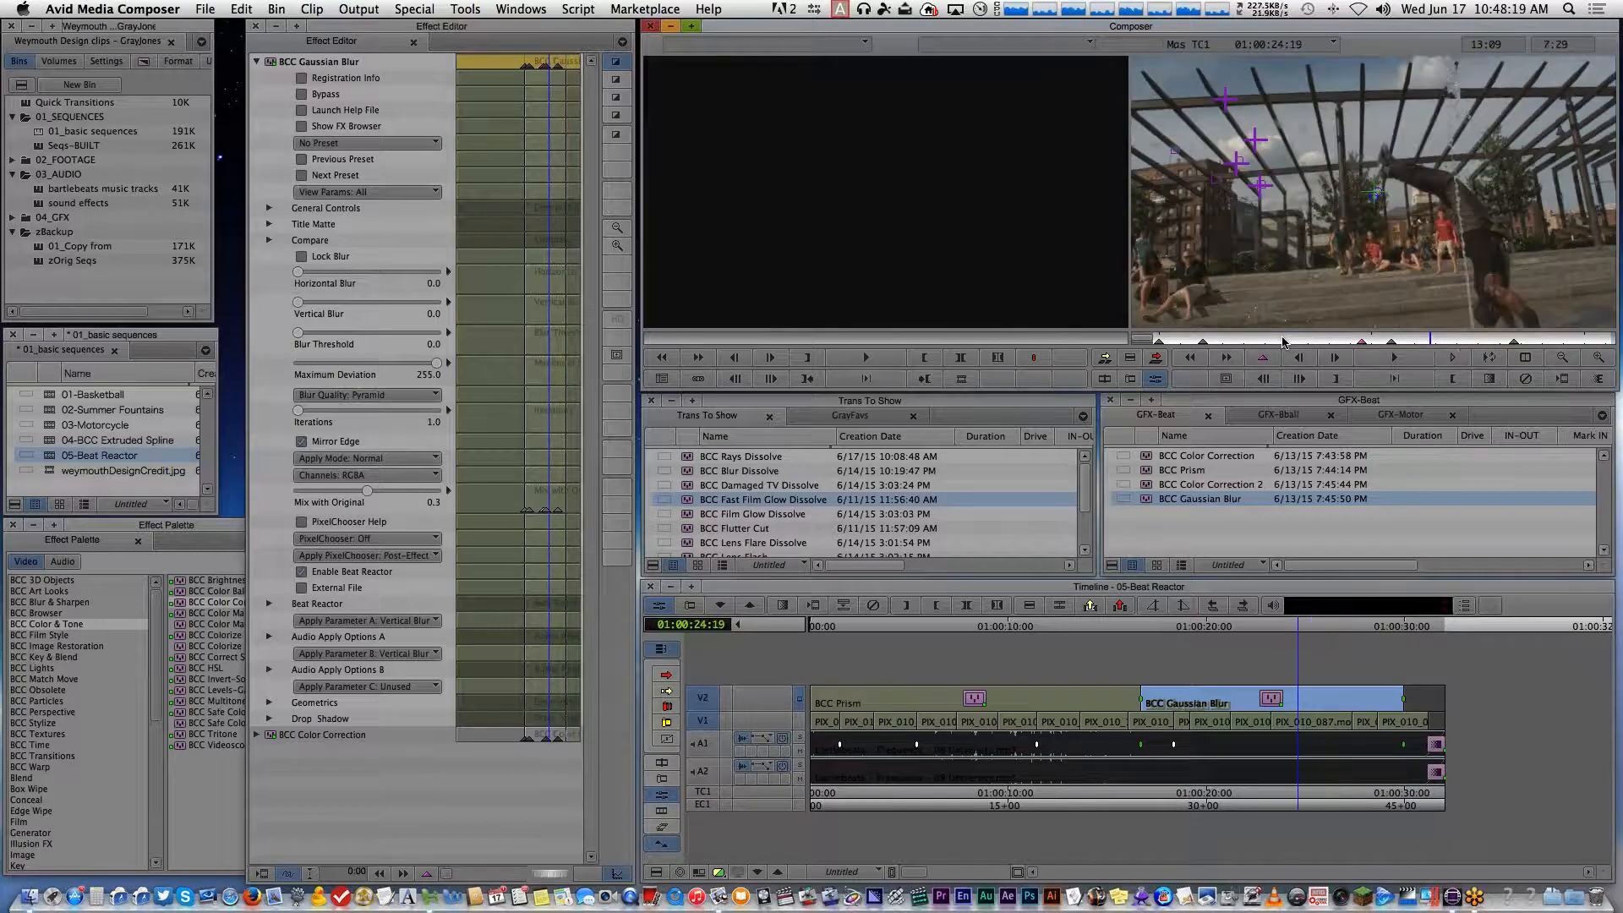
pyautogui.press('Left')
pyautogui.press('Left')
pyautogui.press('Left')
pyautogui.press('Left')
pyautogui.press('Left')
pyautogui.press('Left')
pyautogui.press('Left')
pyautogui.press('Left')
pyautogui.press('Left')
pyautogui.press('Left')
pyautogui.press('Left')
pyautogui.press('Left')
pyautogui.press('Left')
pyautogui.press('Left')
pyautogui.press('Left')
pyautogui.press('Left')
pyautogui.press('Left')
pyautogui.press('Left')
pyautogui.press('Left')
pyautogui.press('Left')
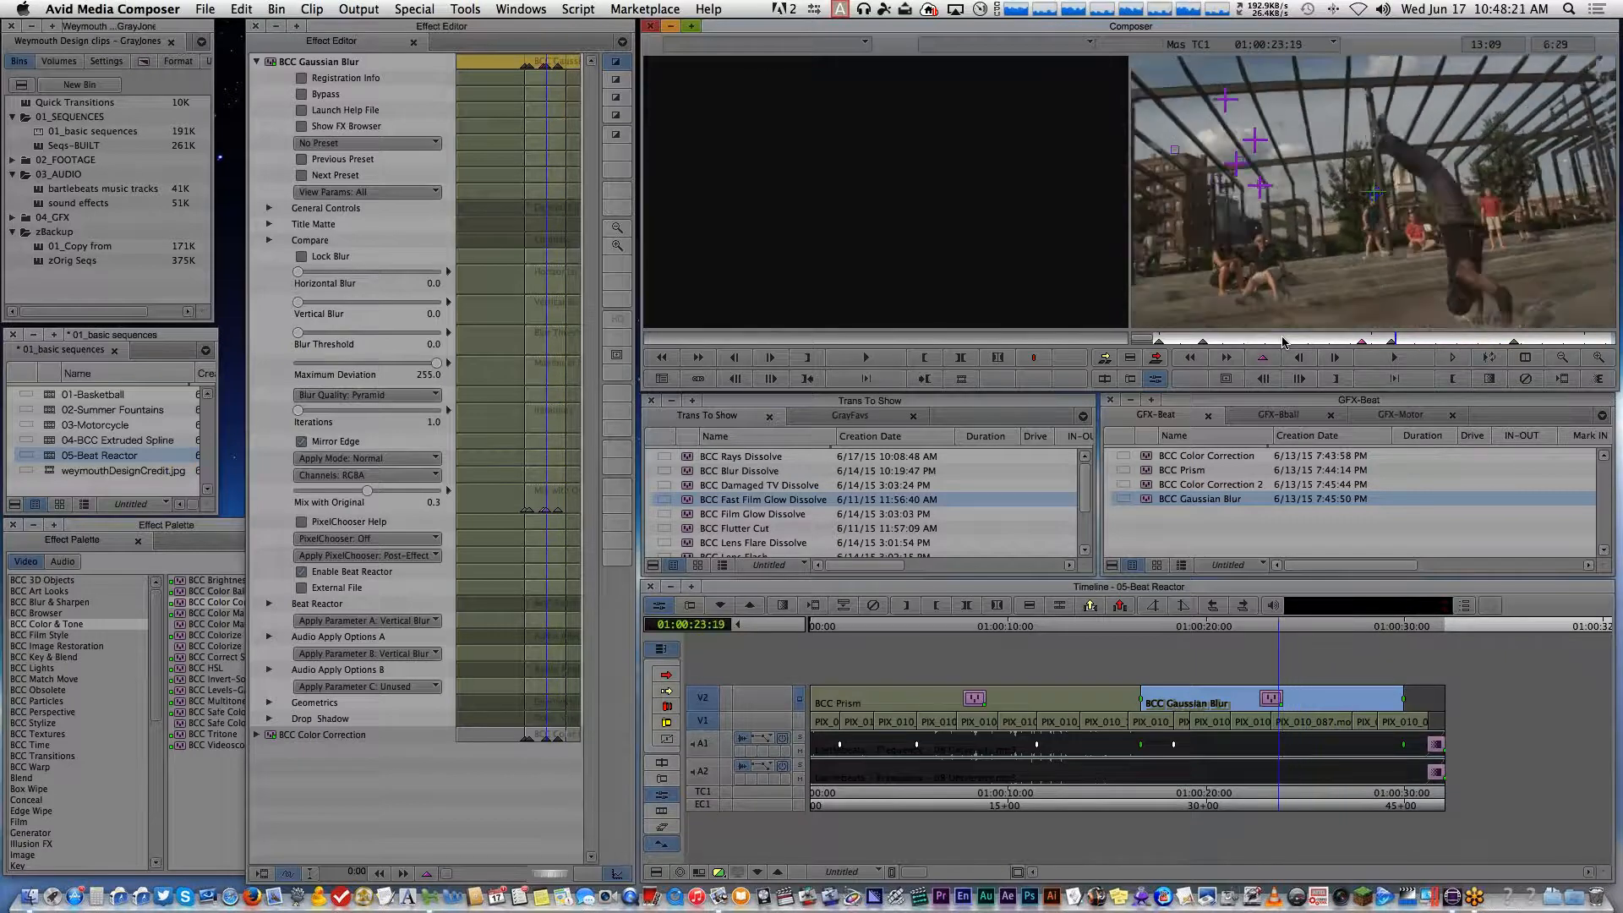
pyautogui.press('Left')
pyautogui.press('Left')
pyautogui.press('Left')
pyautogui.press('Left')
pyautogui.press('Left')
pyautogui.press('Left')
pyautogui.press('Left')
pyautogui.press('Left')
pyautogui.press('Left')
pyautogui.press('Left')
pyautogui.press('Left')
pyautogui.press('Left')
pyautogui.press('Left')
pyautogui.press('Left')
pyautogui.press('Left')
pyautogui.press('Left')
pyautogui.press('Left')
pyautogui.press('Left')
pyautogui.press('Left')
pyautogui.press('Left')
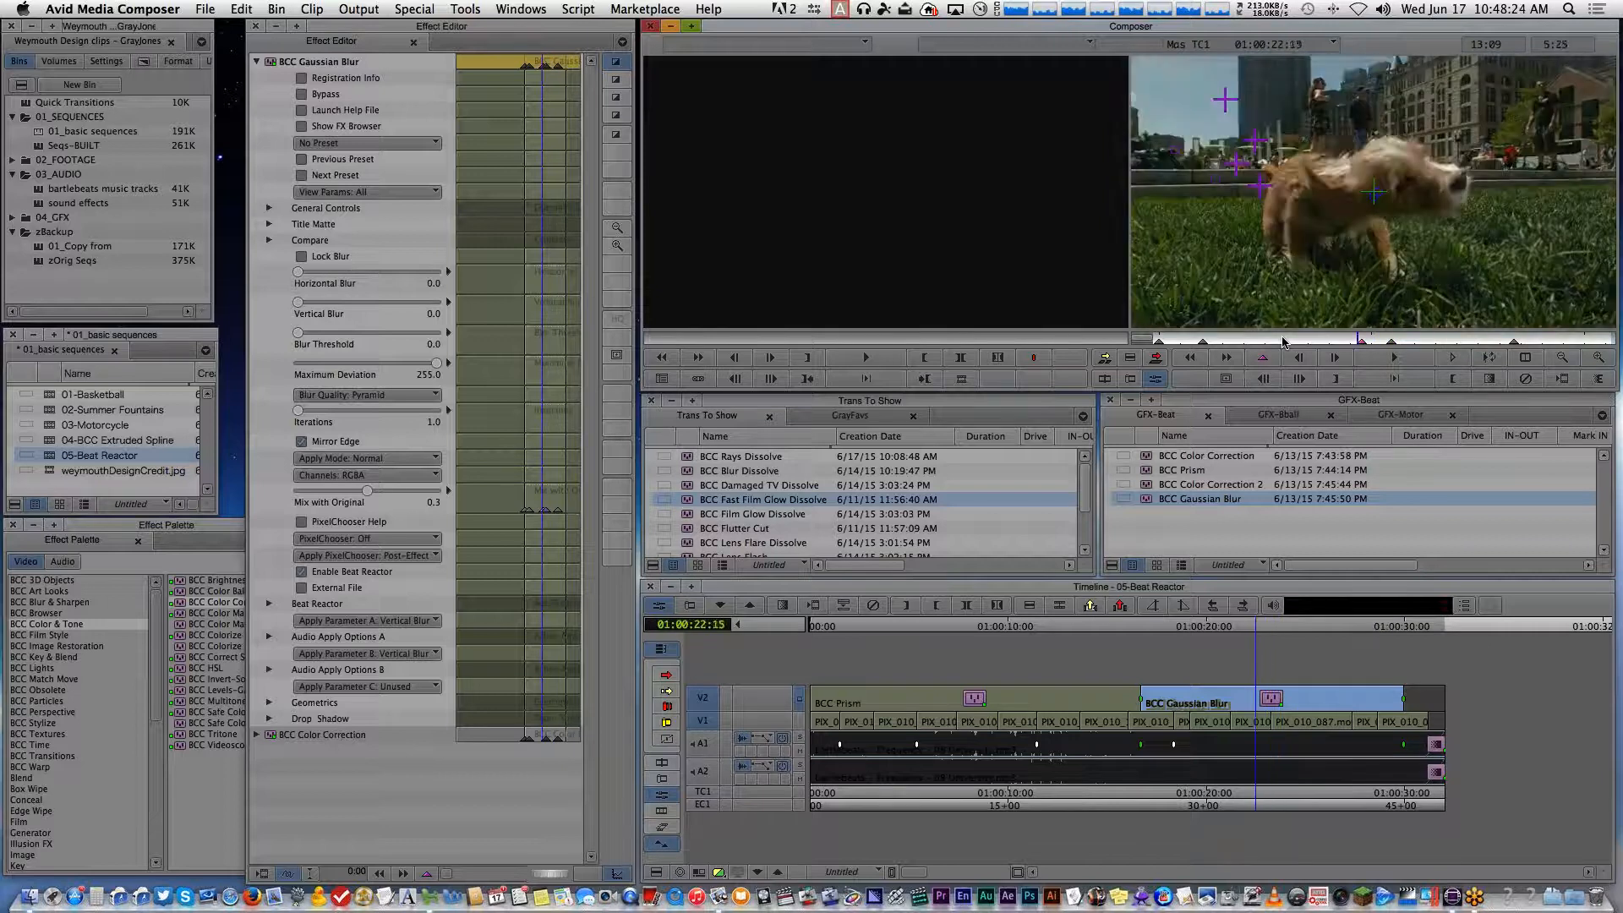
pyautogui.press('Left')
pyautogui.press('Left')
pyautogui.press('Left')
pyautogui.press('Left')
pyautogui.press('Left')
pyautogui.press('Left')
pyautogui.press('Left')
pyautogui.press('Left')
pyautogui.press('Left')
pyautogui.press('Left')
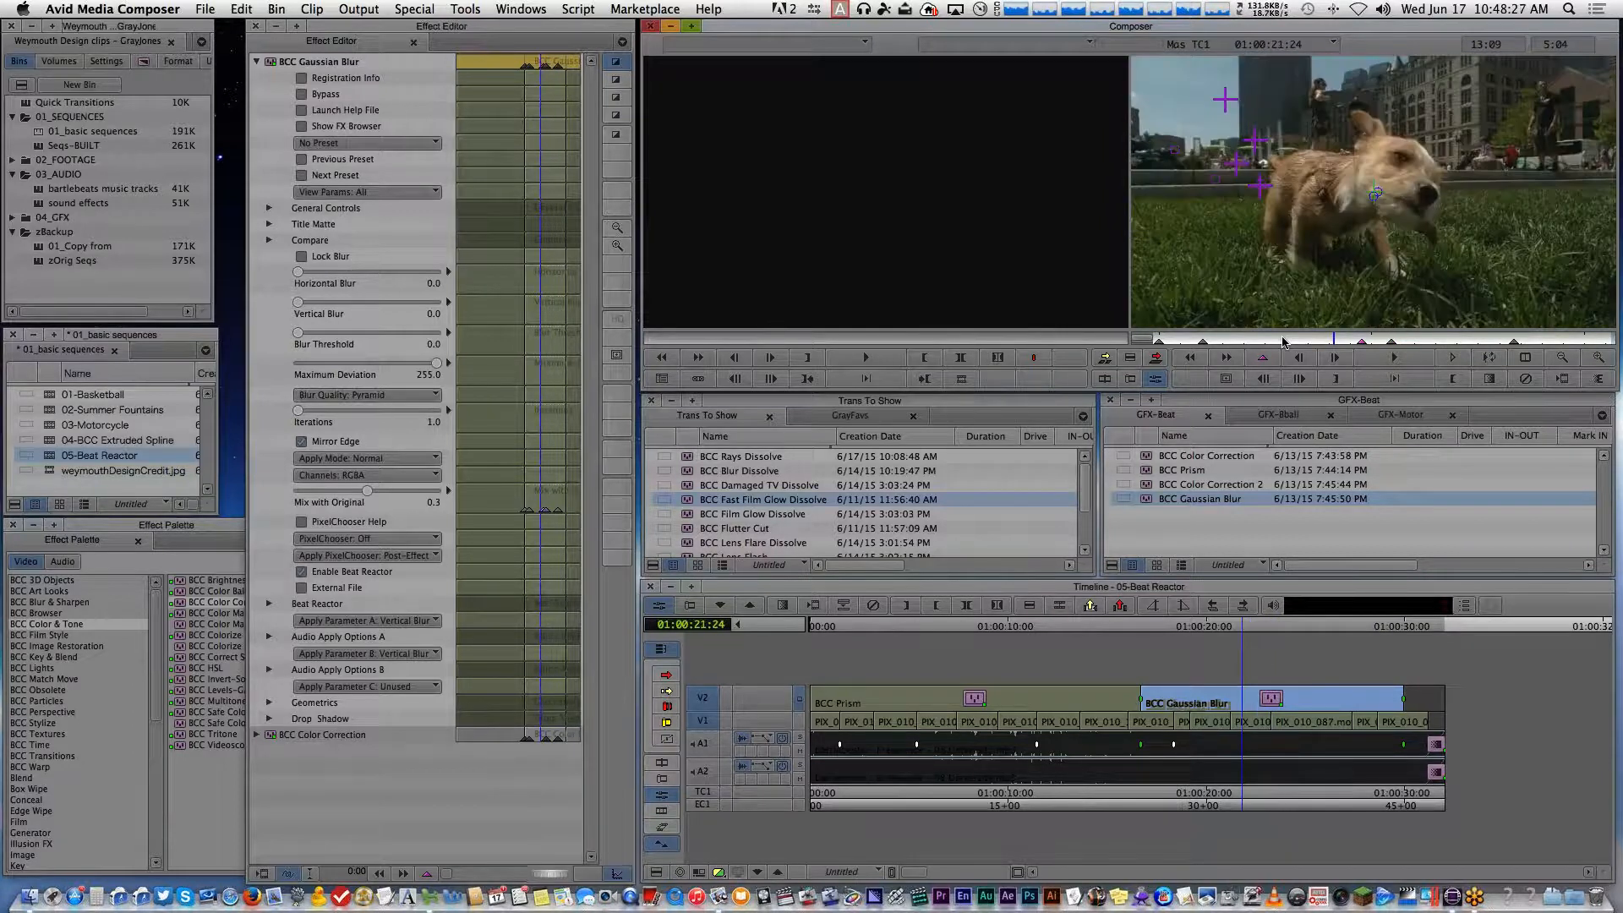